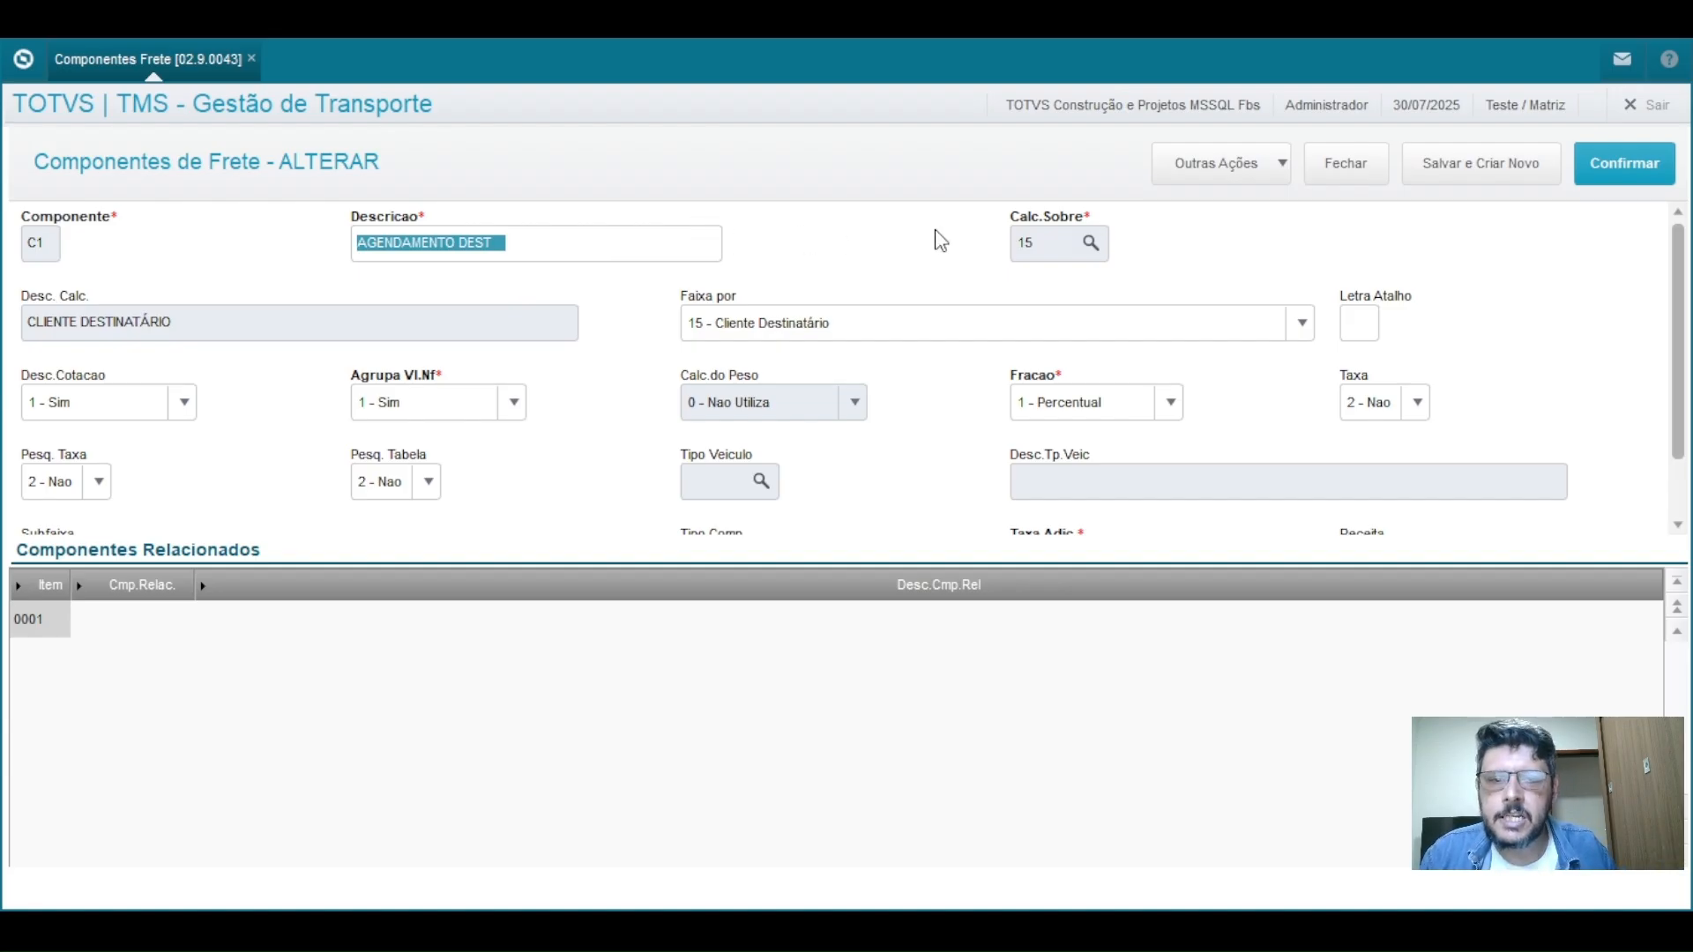
# Step: Leave edit mode, open freight component C1 in view mode and consult the list of Calc.Sobre calculation bases around Cliente Destinatário
pyautogui.click(1346, 163)
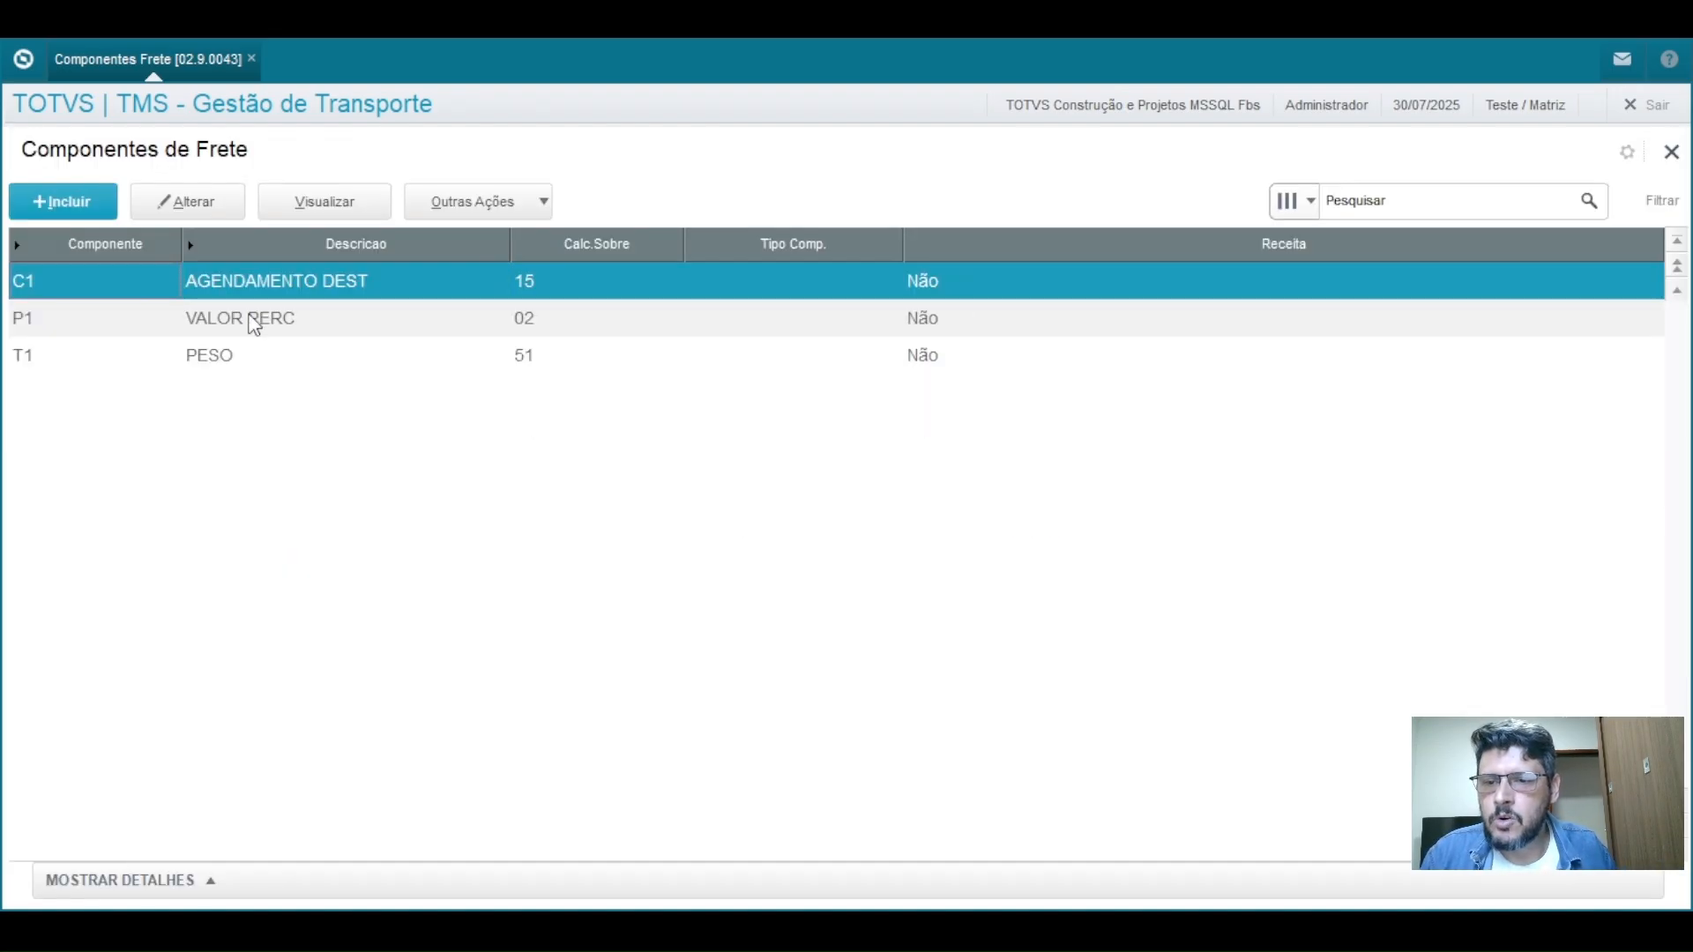
pyautogui.click(311, 212)
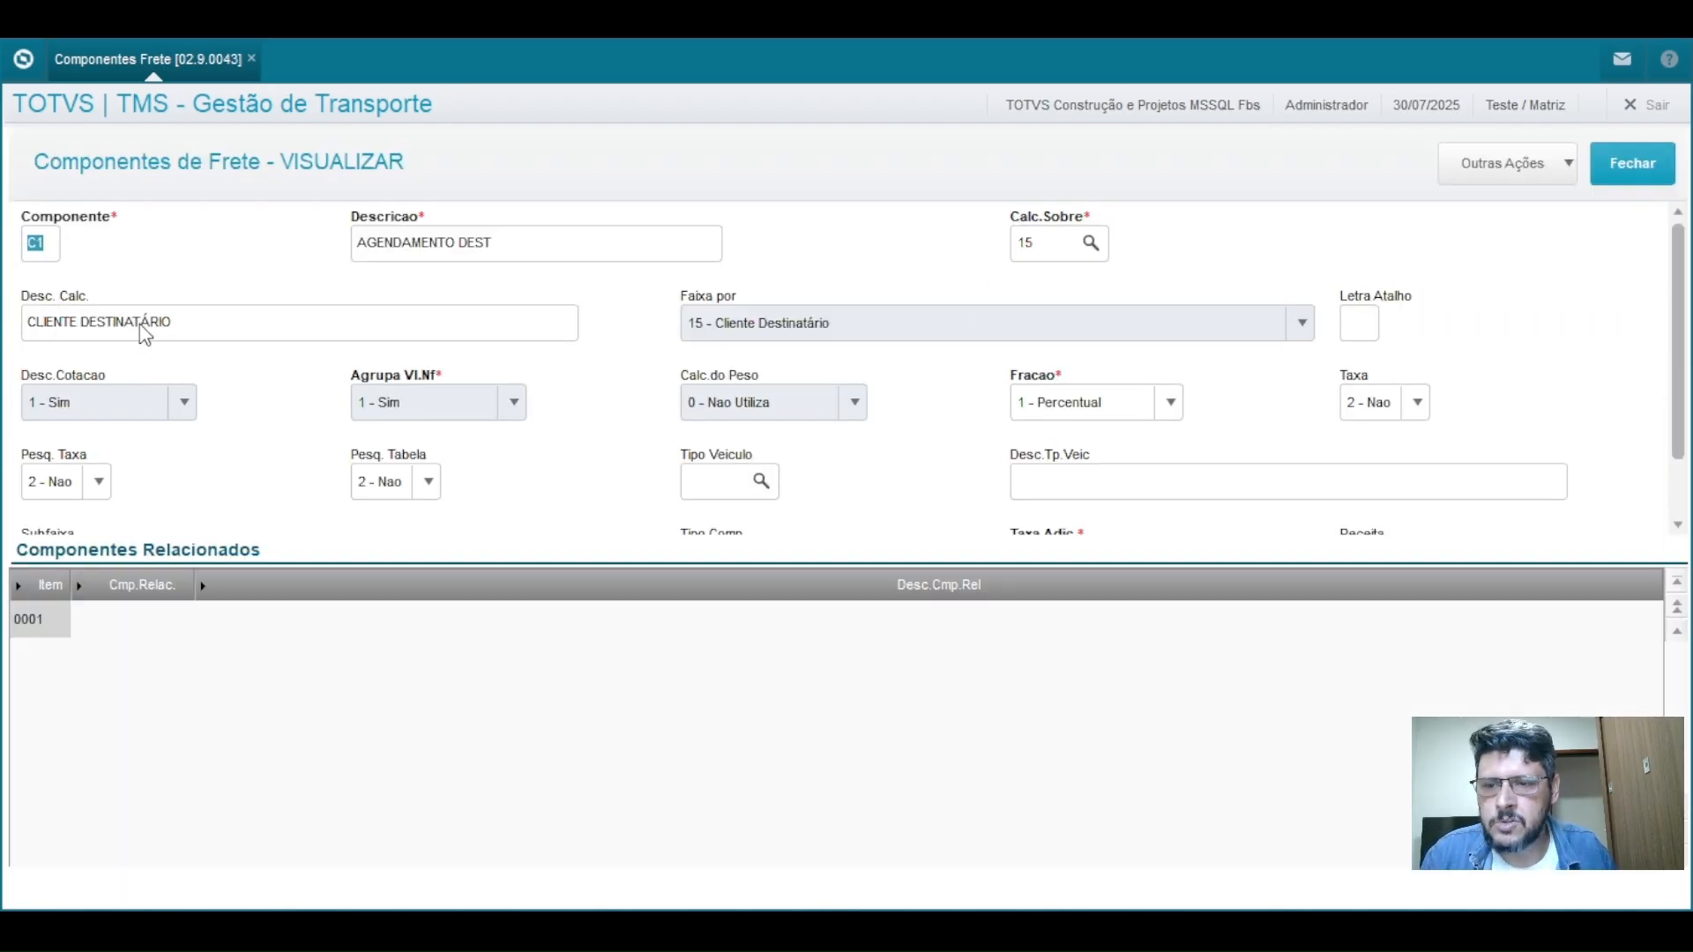
pyautogui.click(1080, 252)
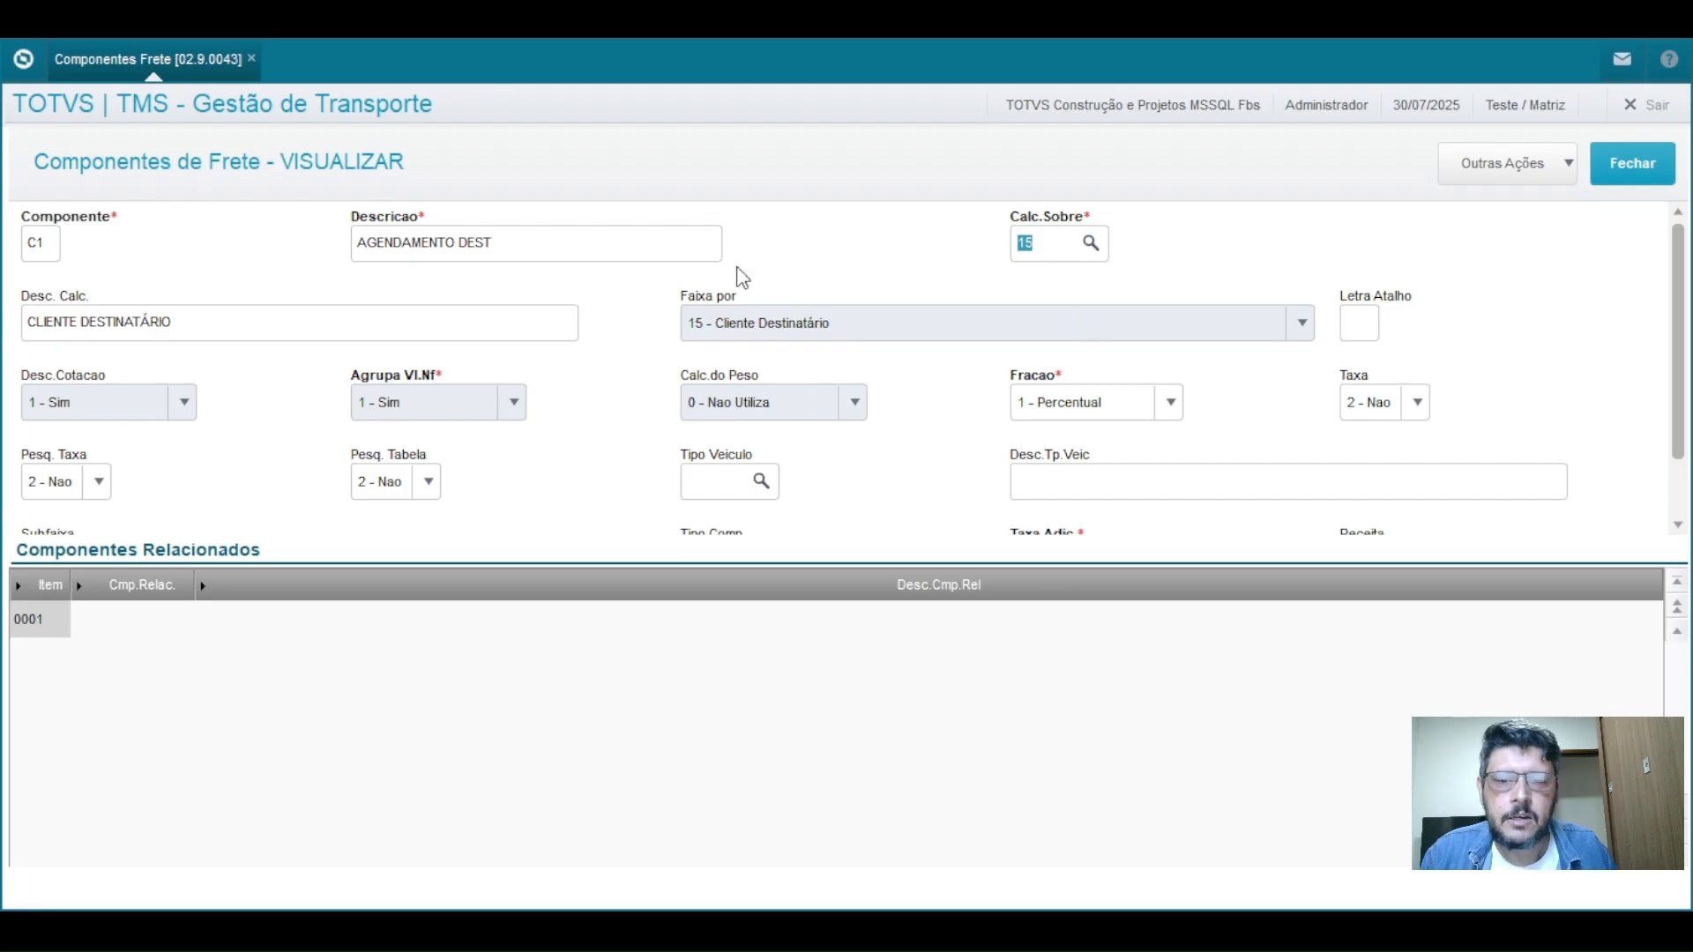
pyautogui.click(1091, 243)
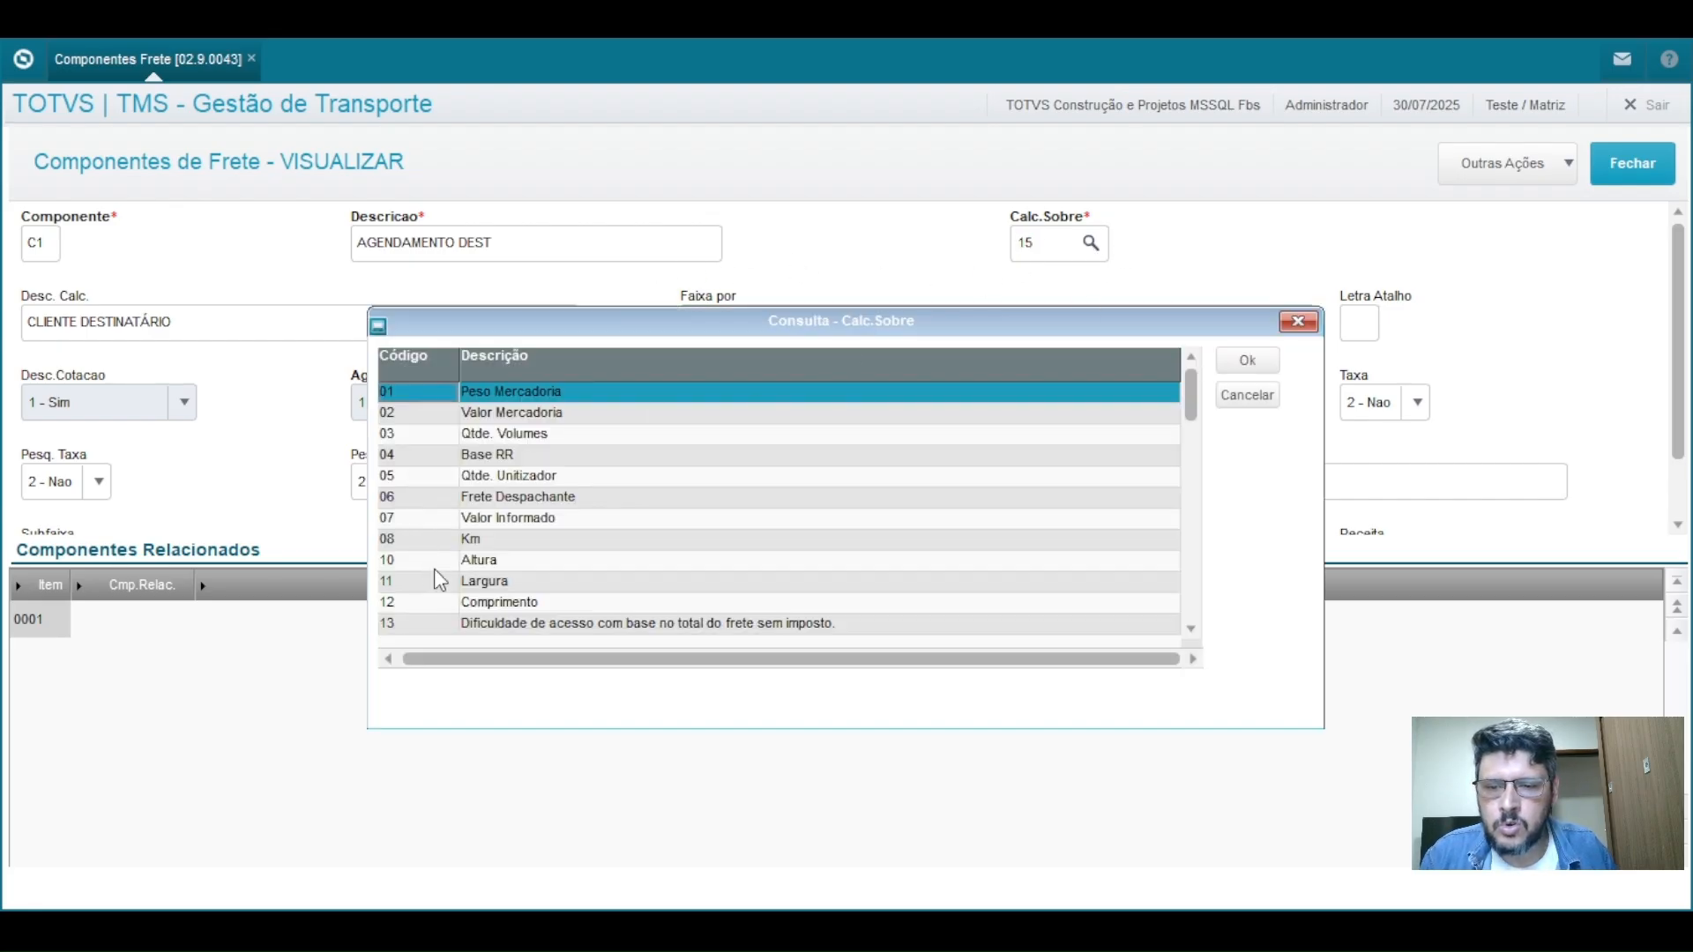
pyautogui.click(433, 570)
pyautogui.scroll(-7, 853, 628)
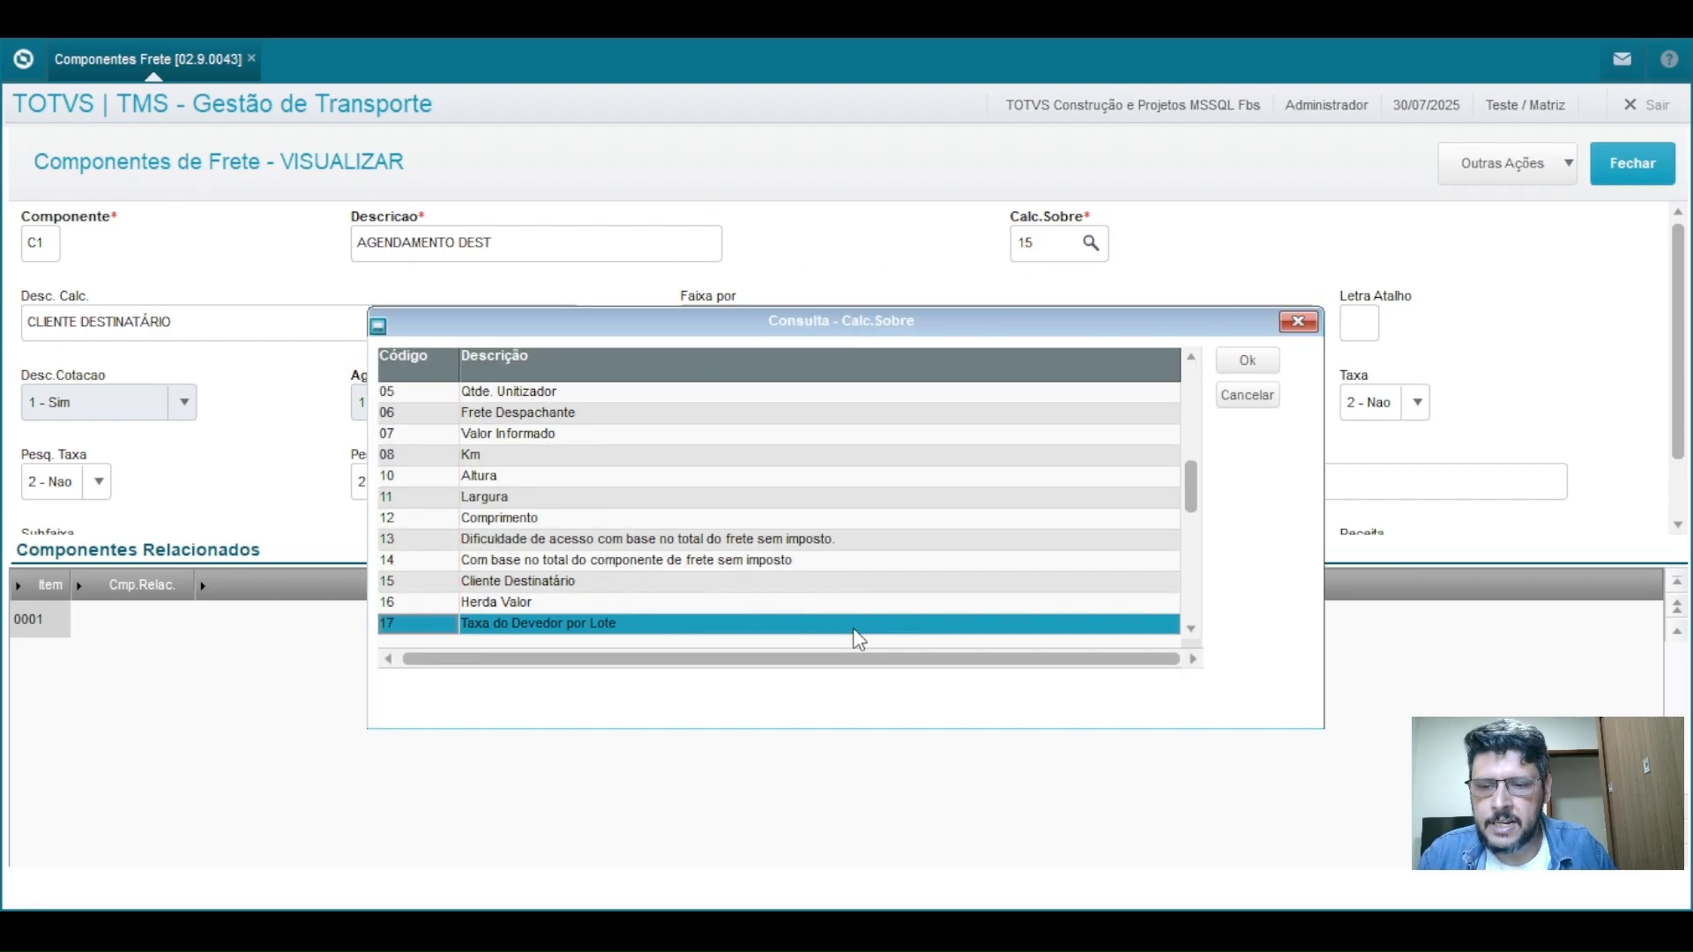
pyautogui.scroll(2, 860, 637)
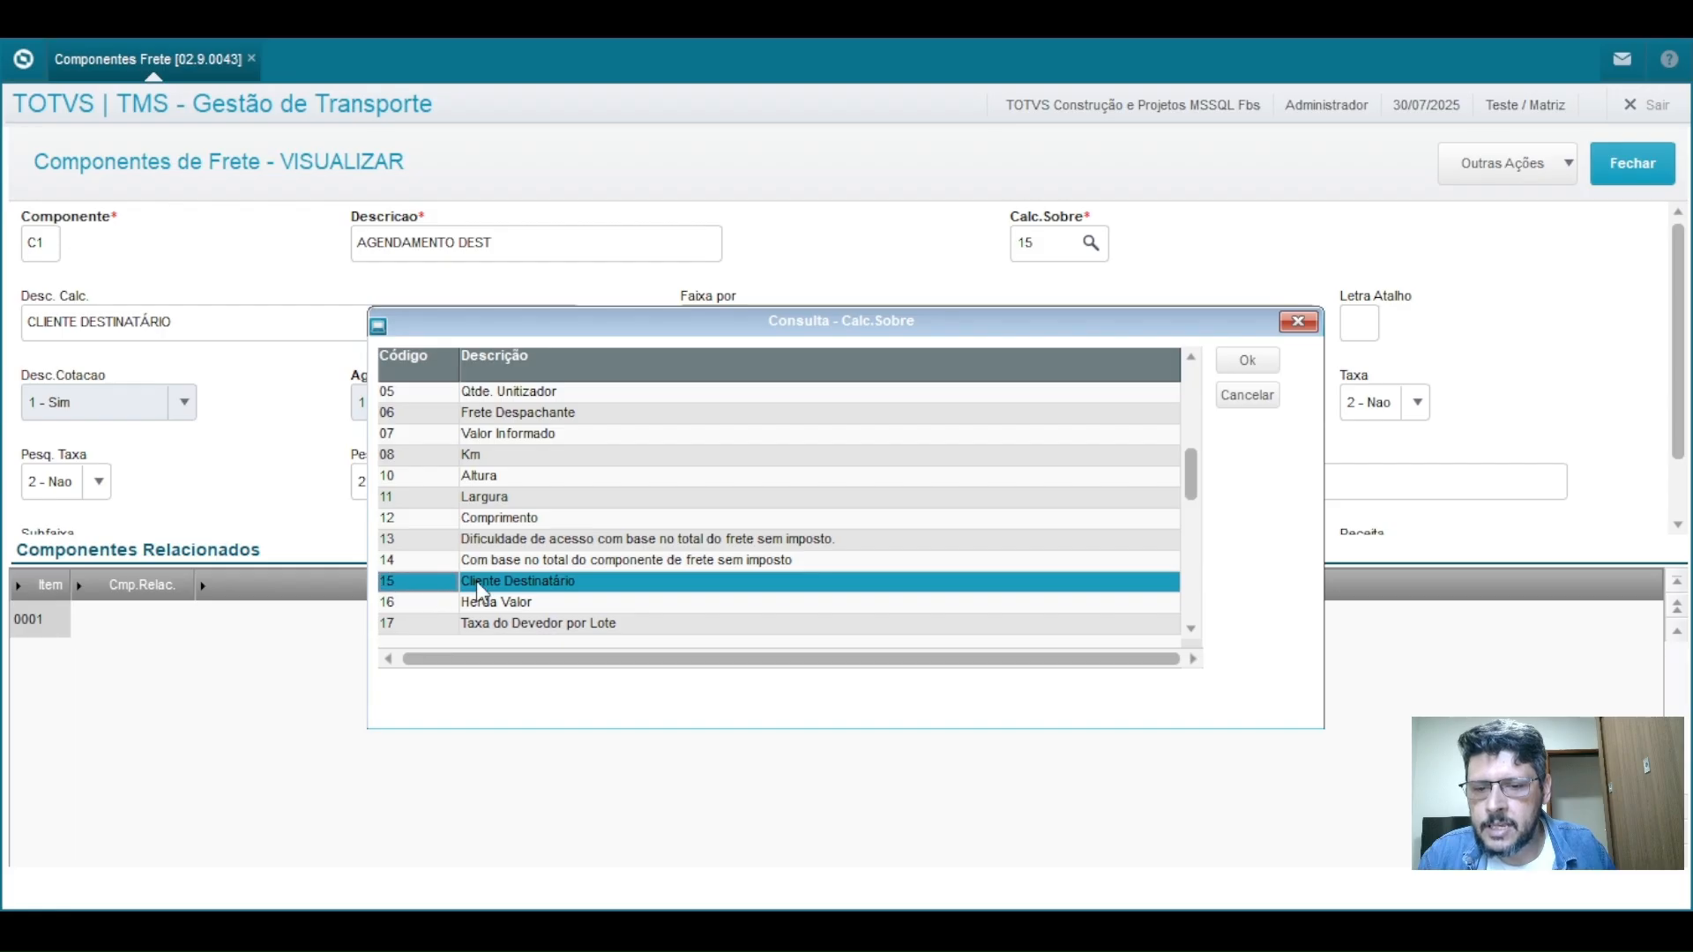
pyautogui.click(1298, 321)
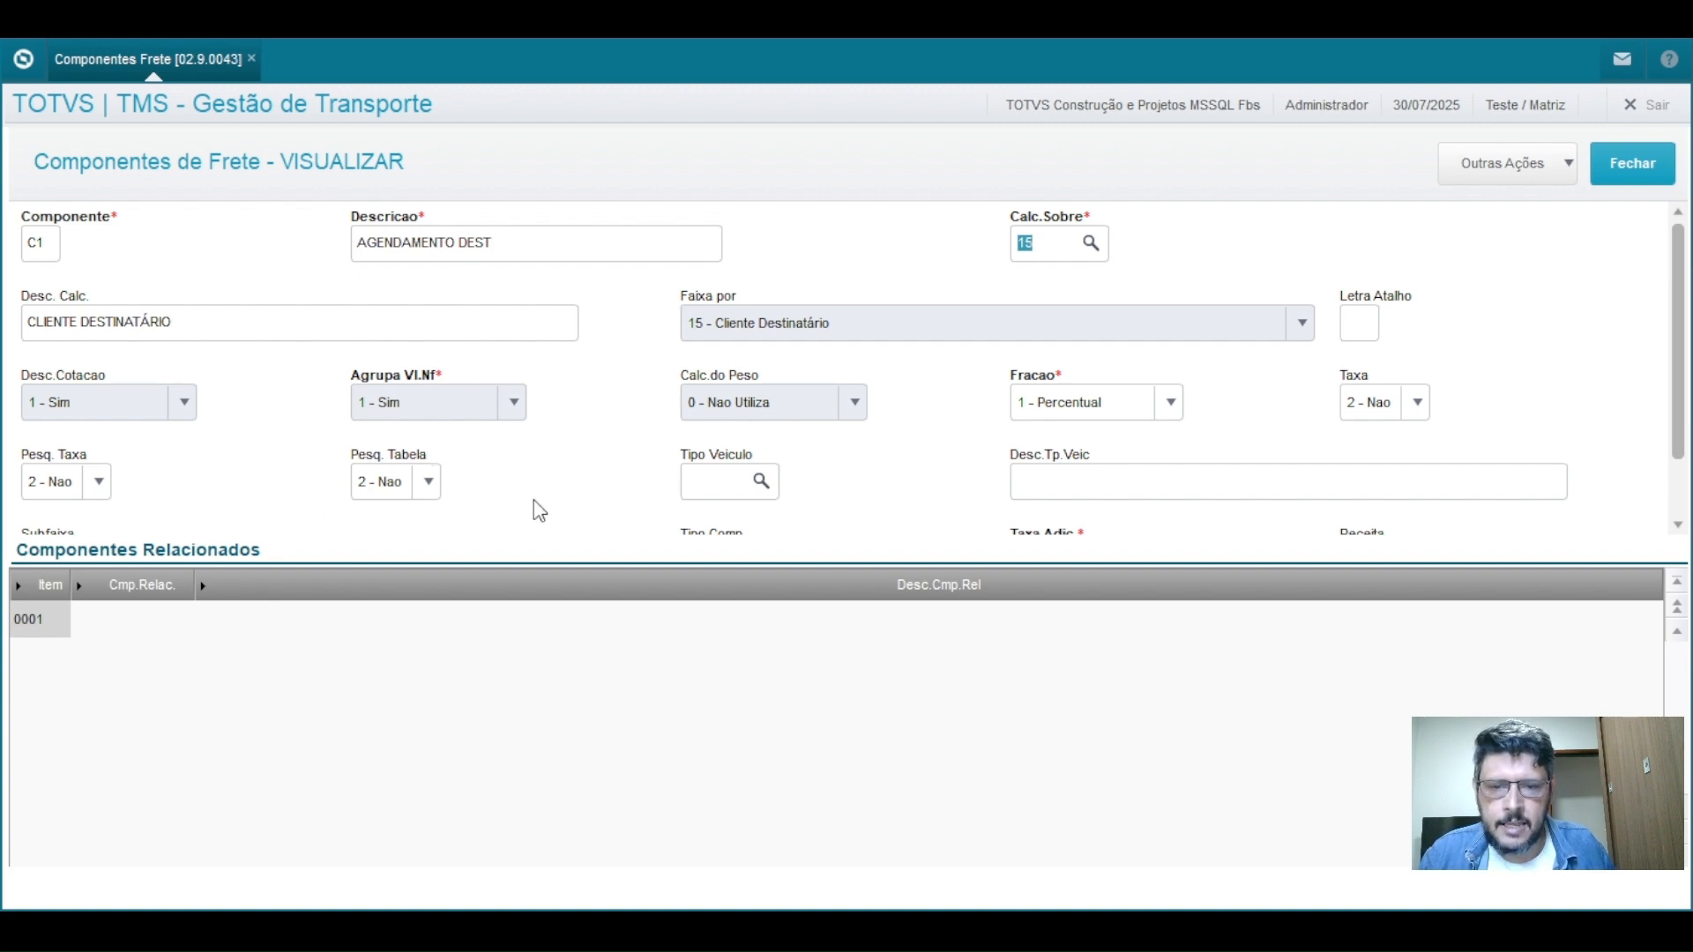
# Step: Review the remaining fields and the related components of component C1, and close the record
pyautogui.scroll(-1, 1407, 419)
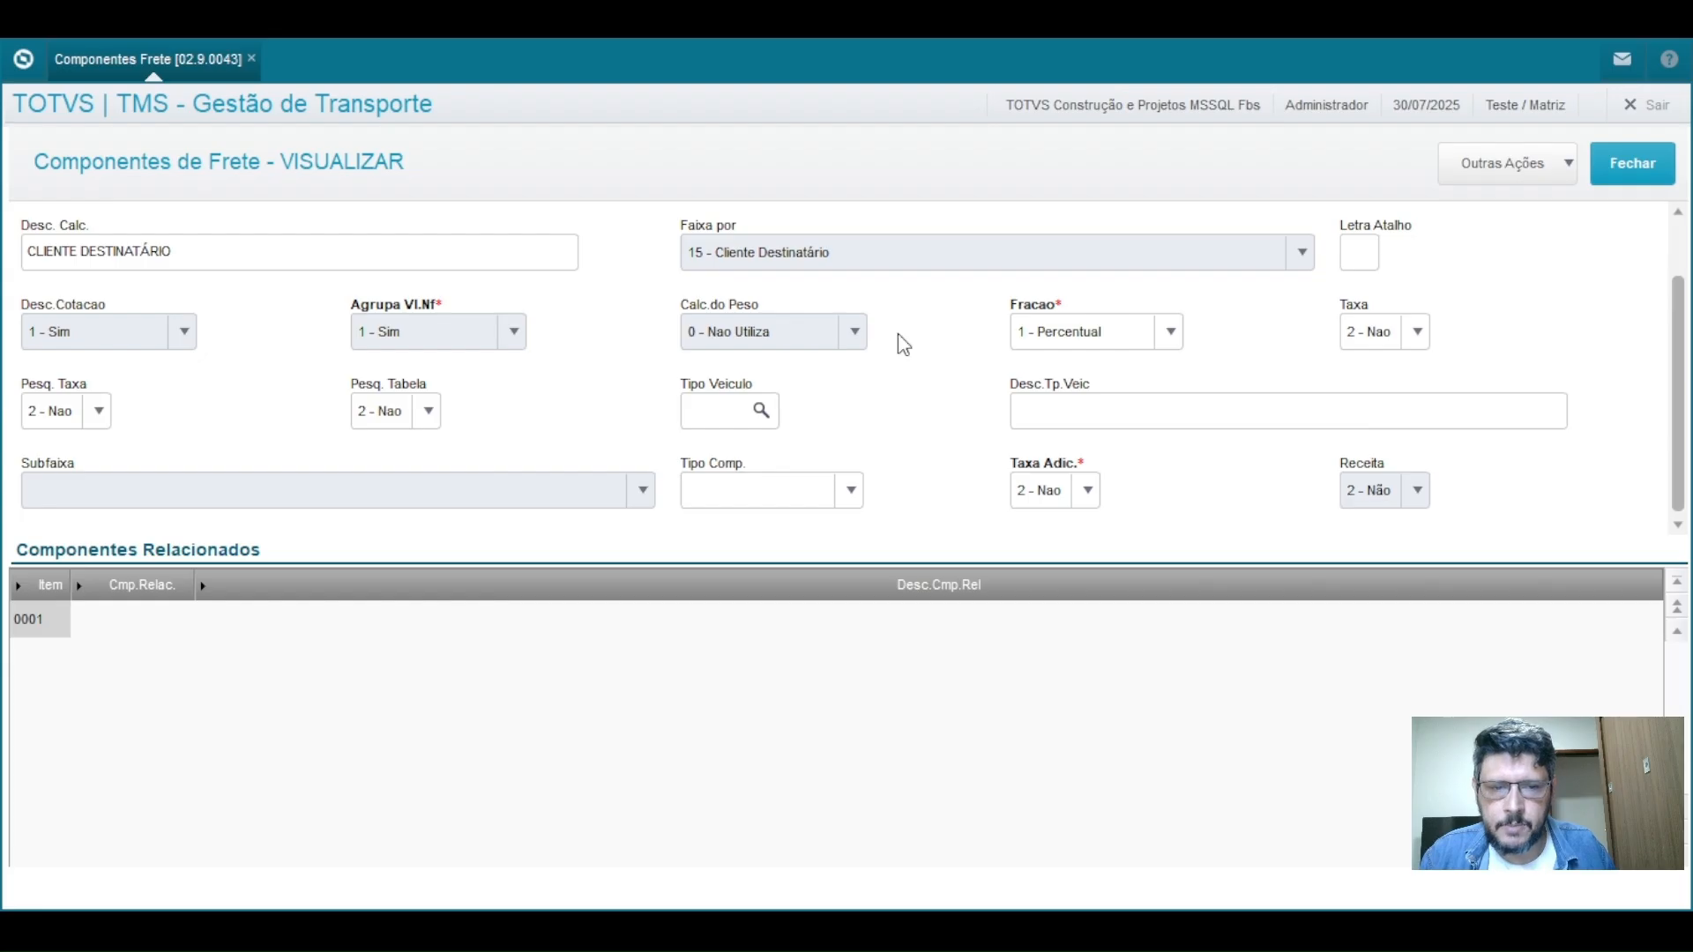
pyautogui.click(113, 617)
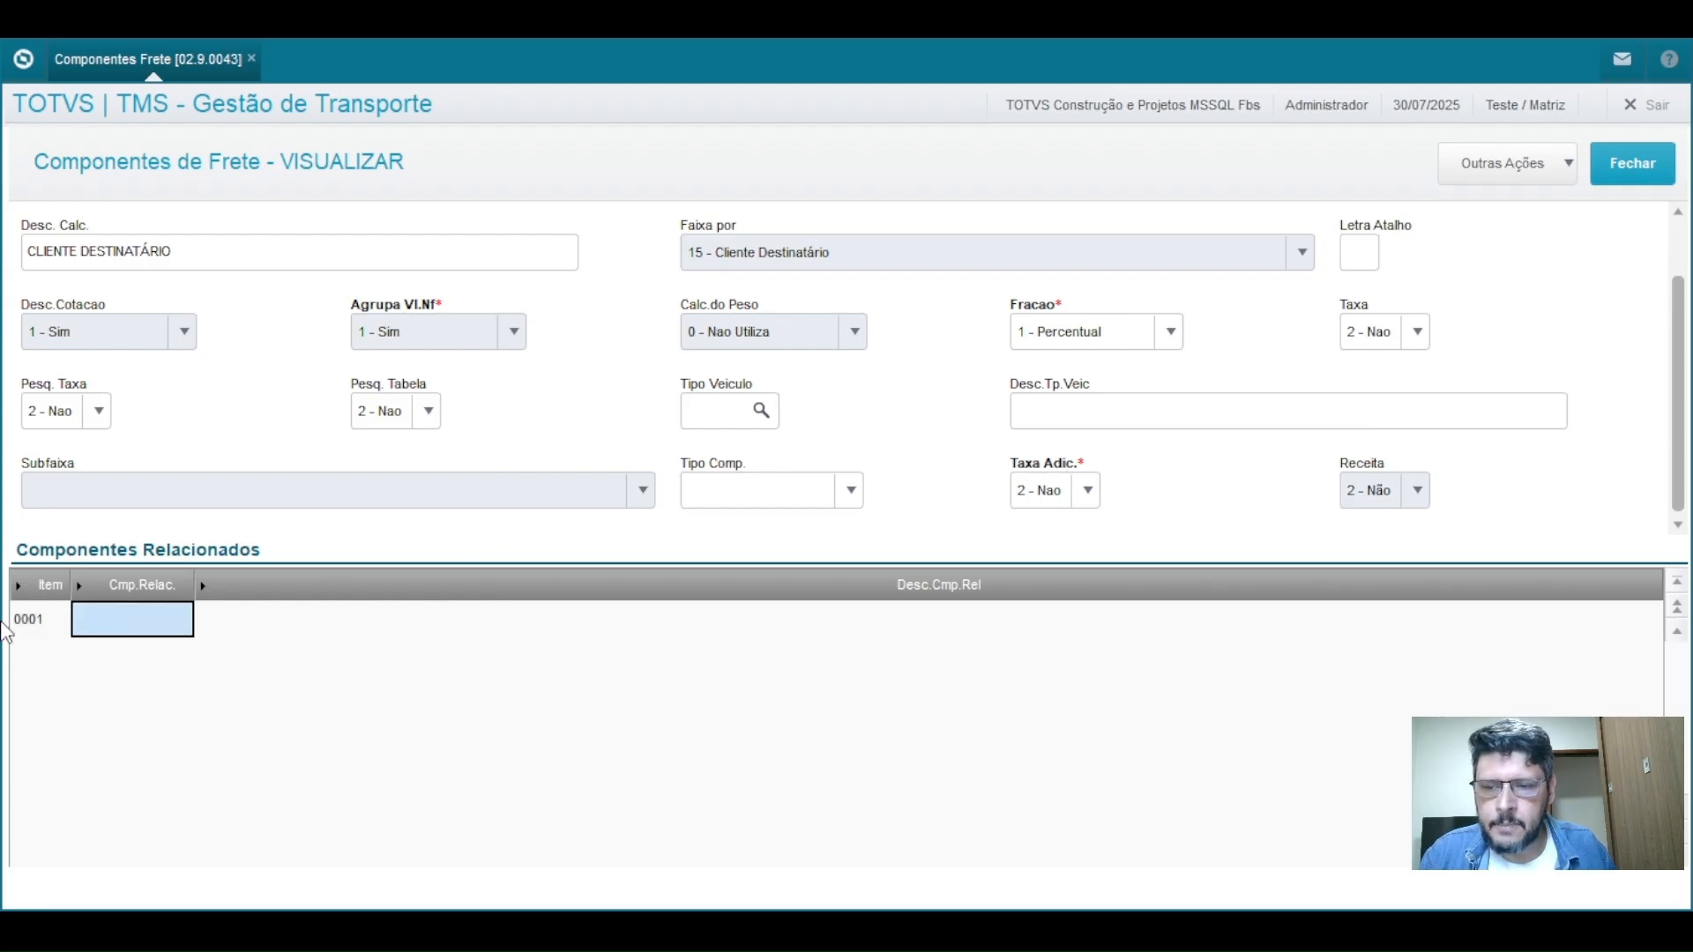
pyautogui.click(1630, 164)
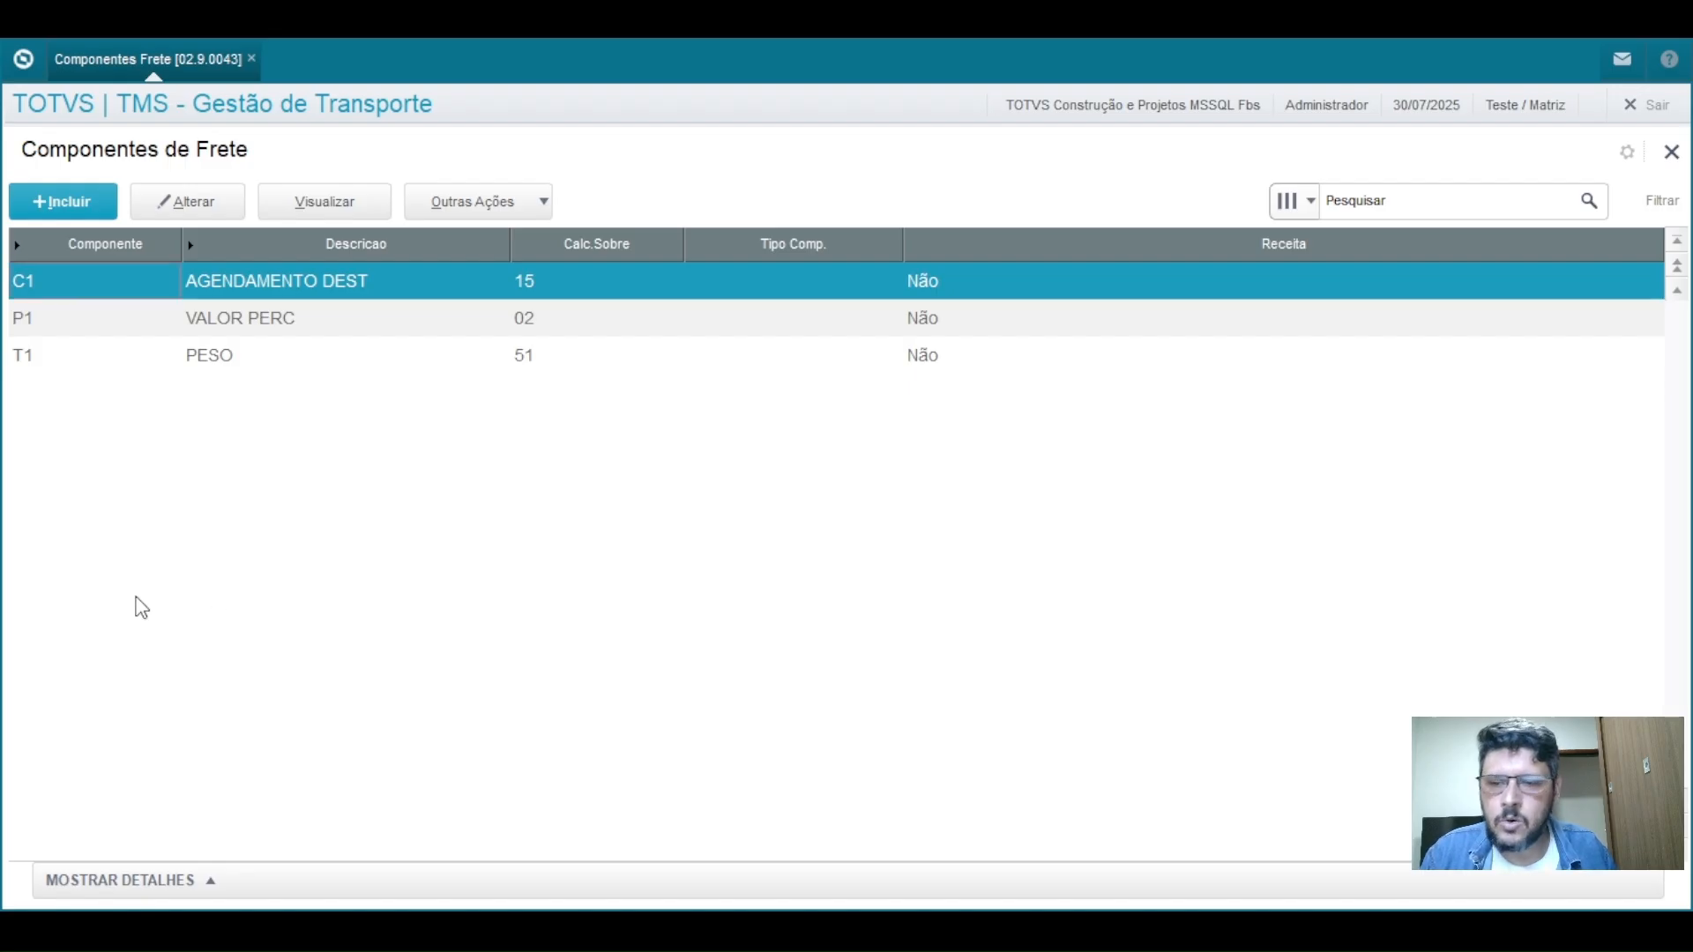
# Step: Leave the freight components routine and view table D001 in the freight table configuration routine
pyautogui.click(1673, 154)
pyautogui.scroll(-2, 145, 516)
pyautogui.scroll(1, 145, 516)
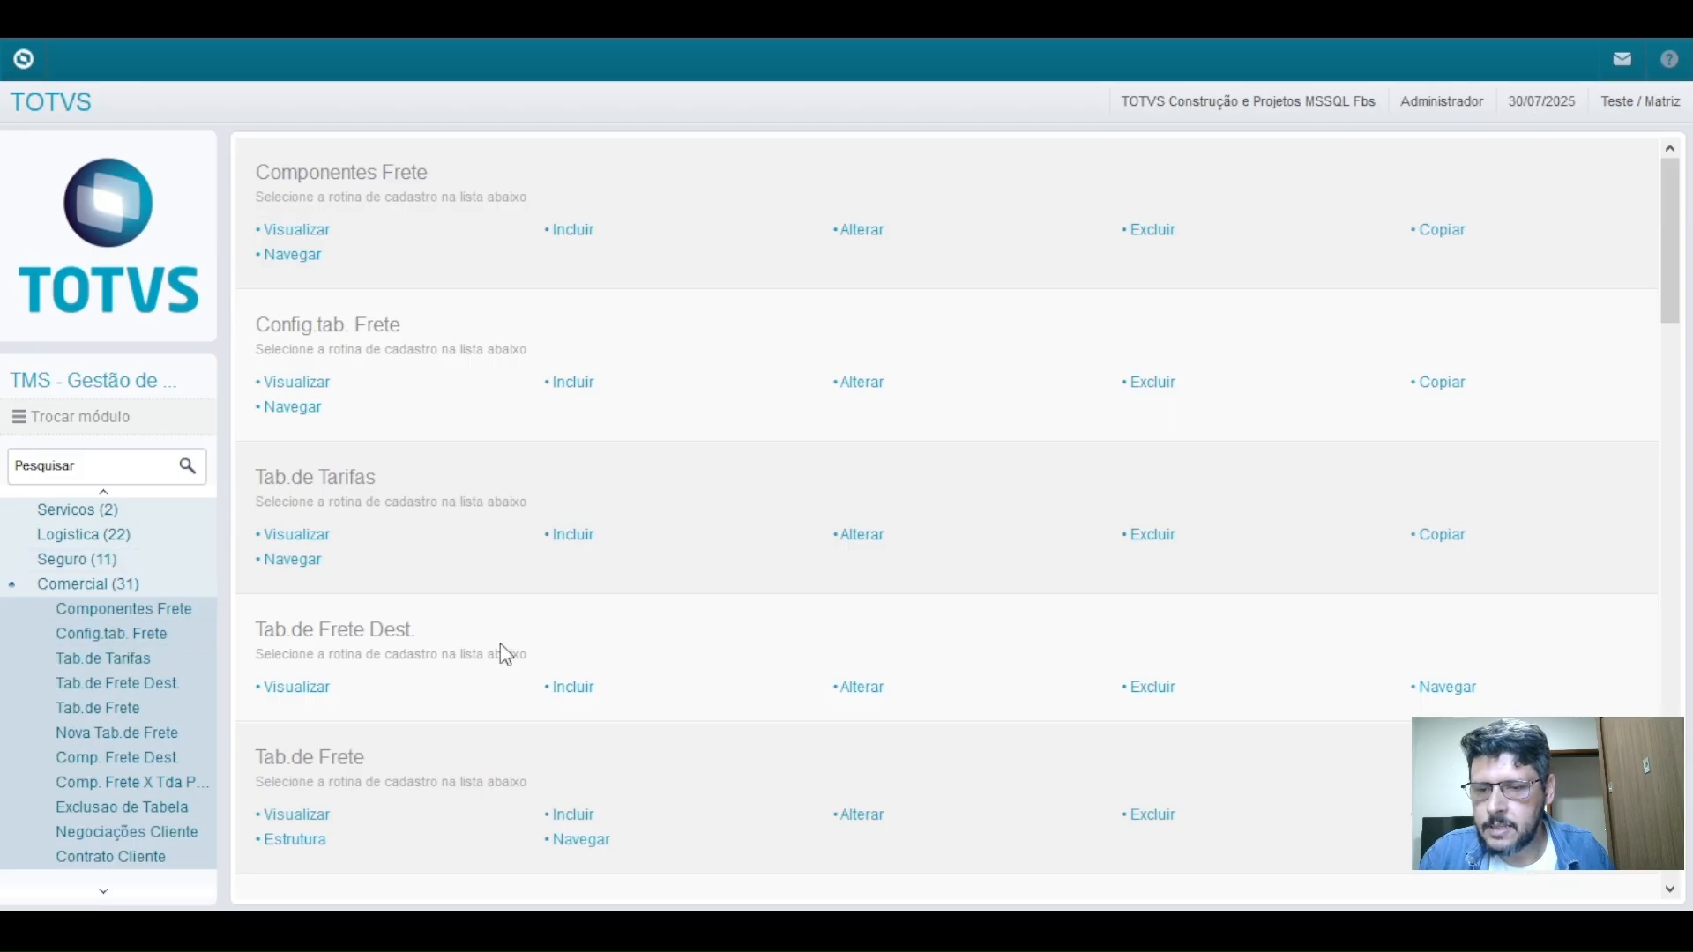
pyautogui.click(86, 635)
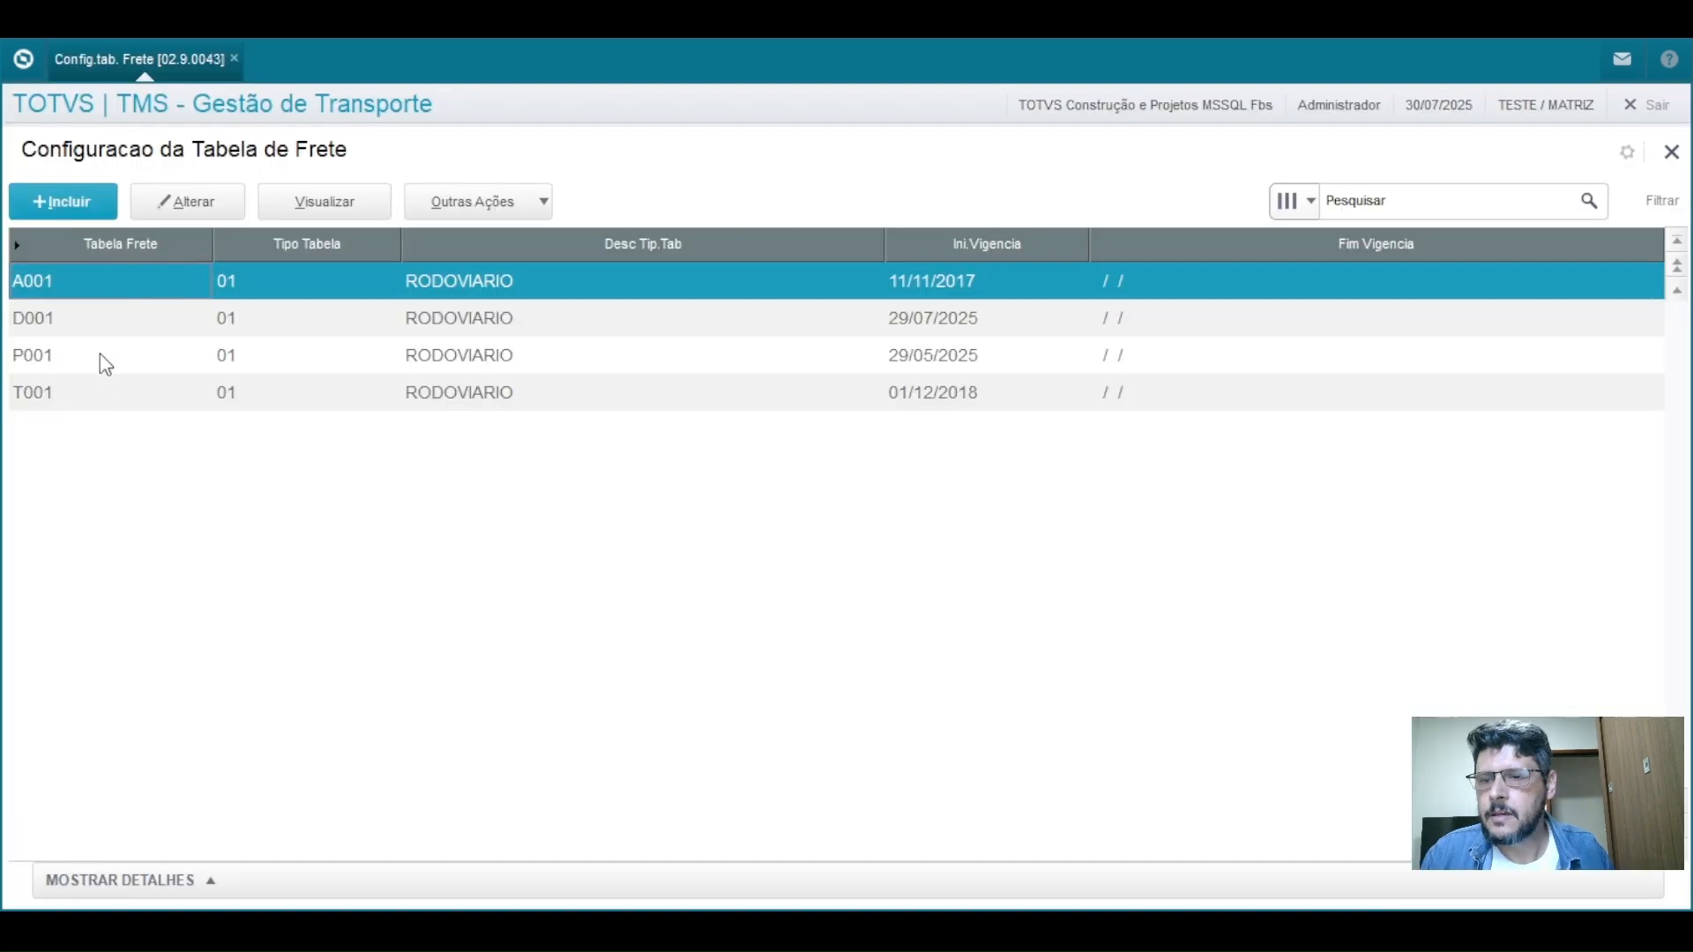
pyautogui.click(99, 353)
pyautogui.click(101, 319)
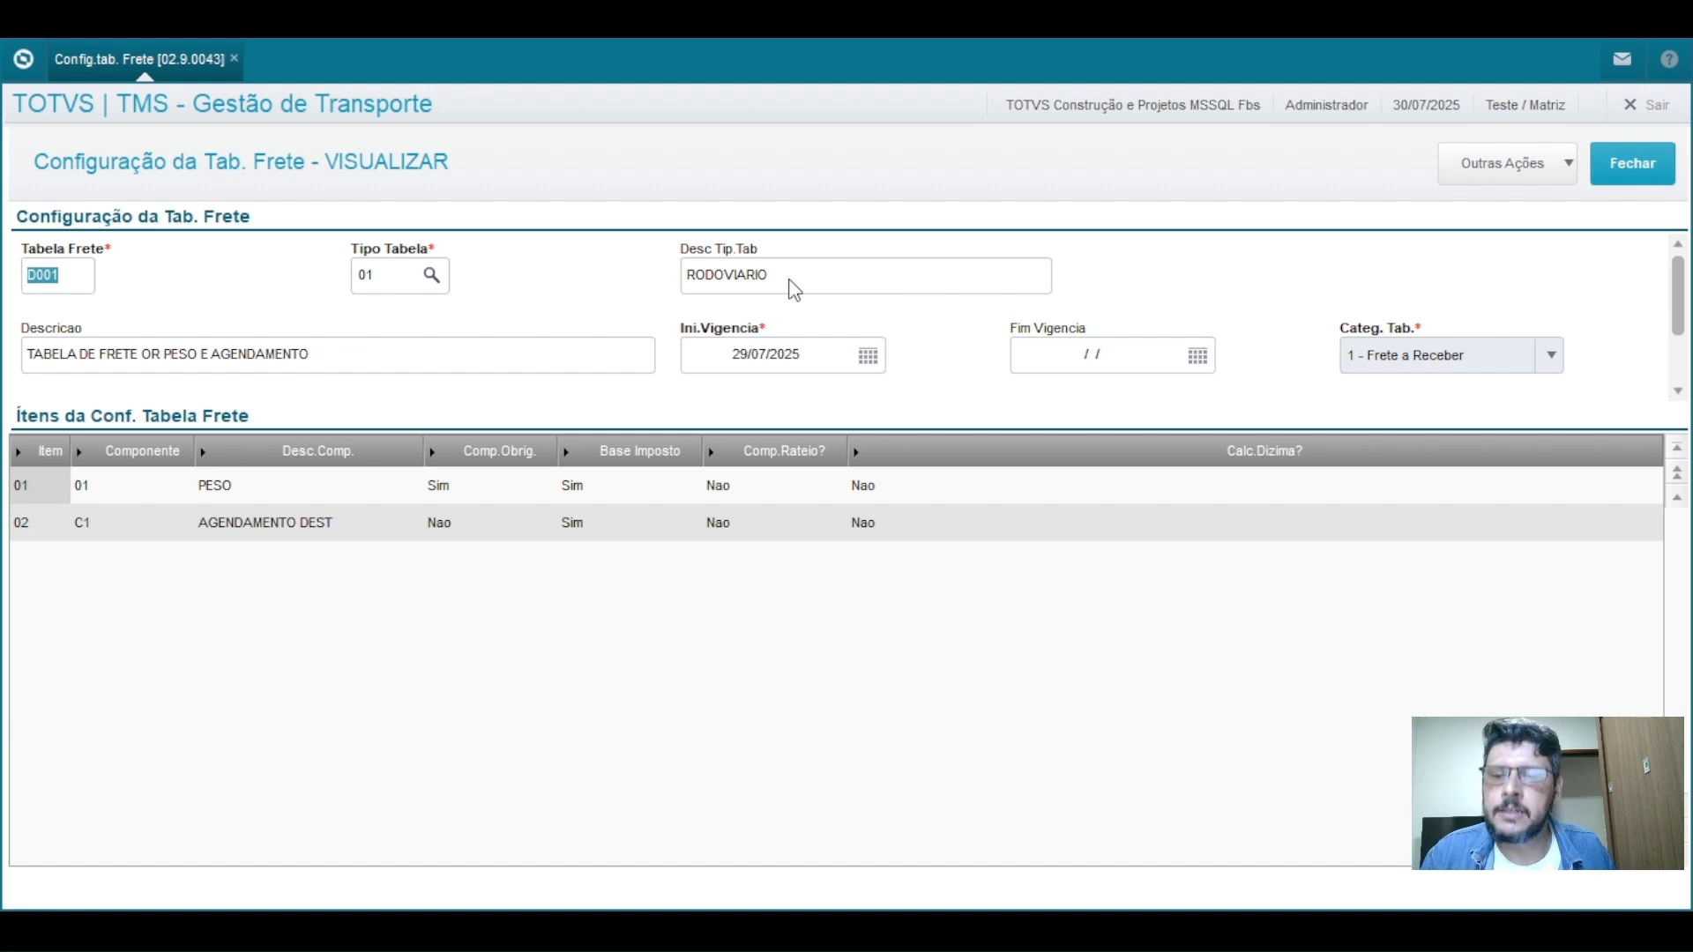
# Step: Examine the header of freight table D001, including its description, validity dates and number of decimals
pyautogui.click(316, 365)
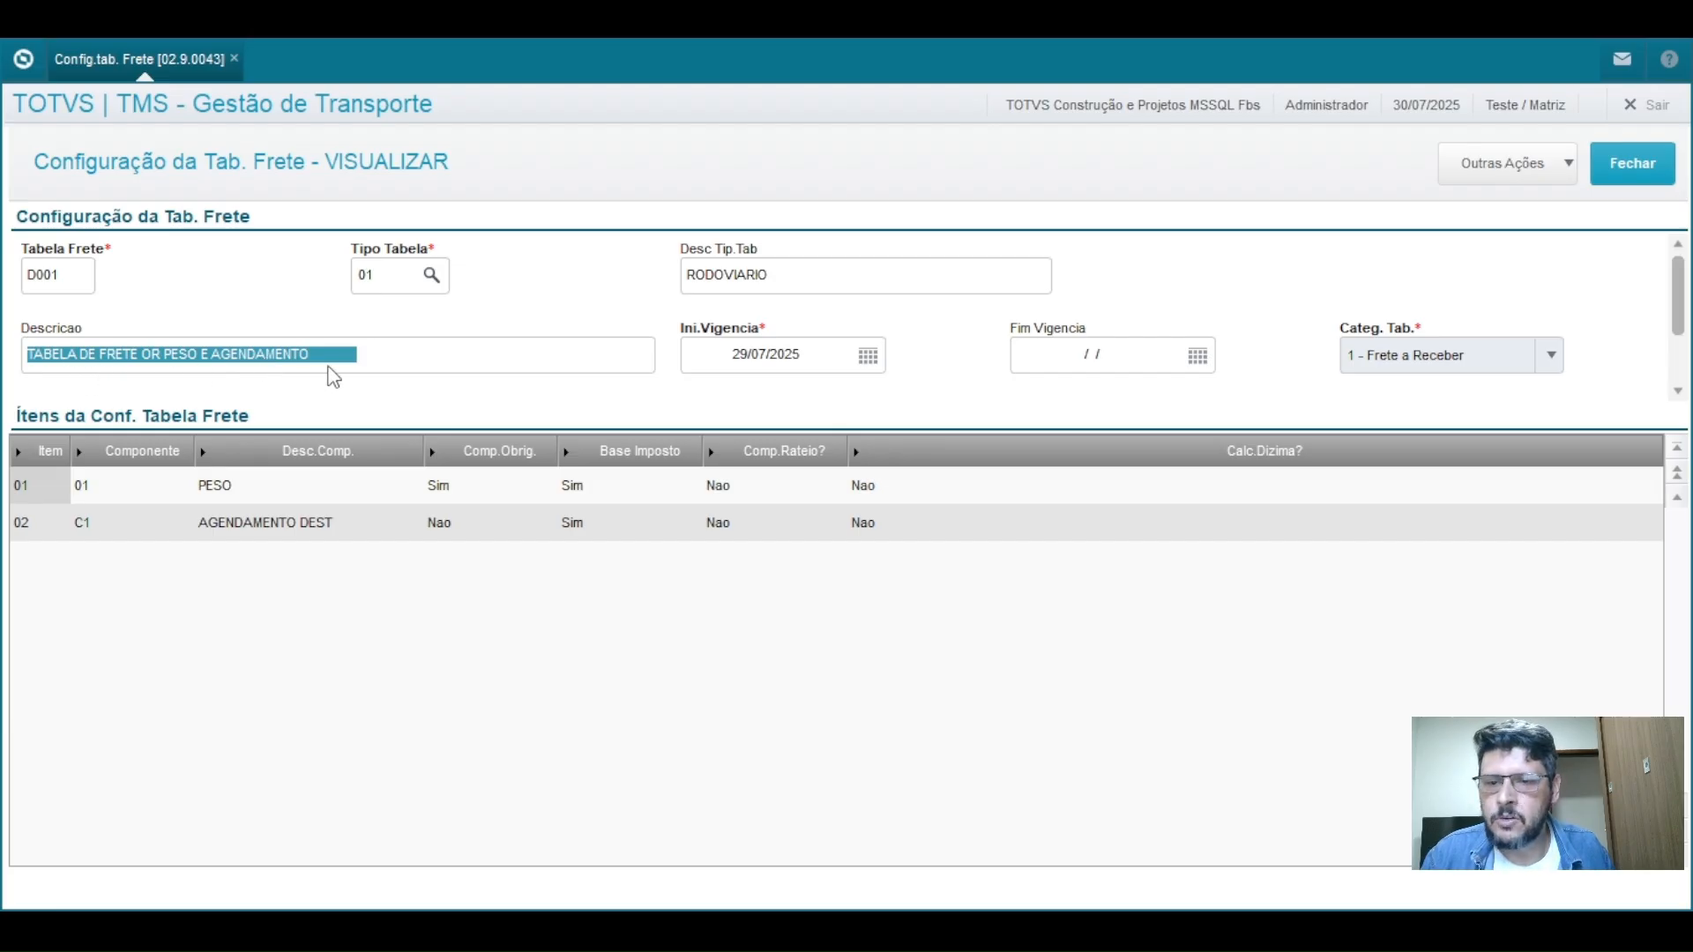
pyautogui.scroll(-1, 862, 332)
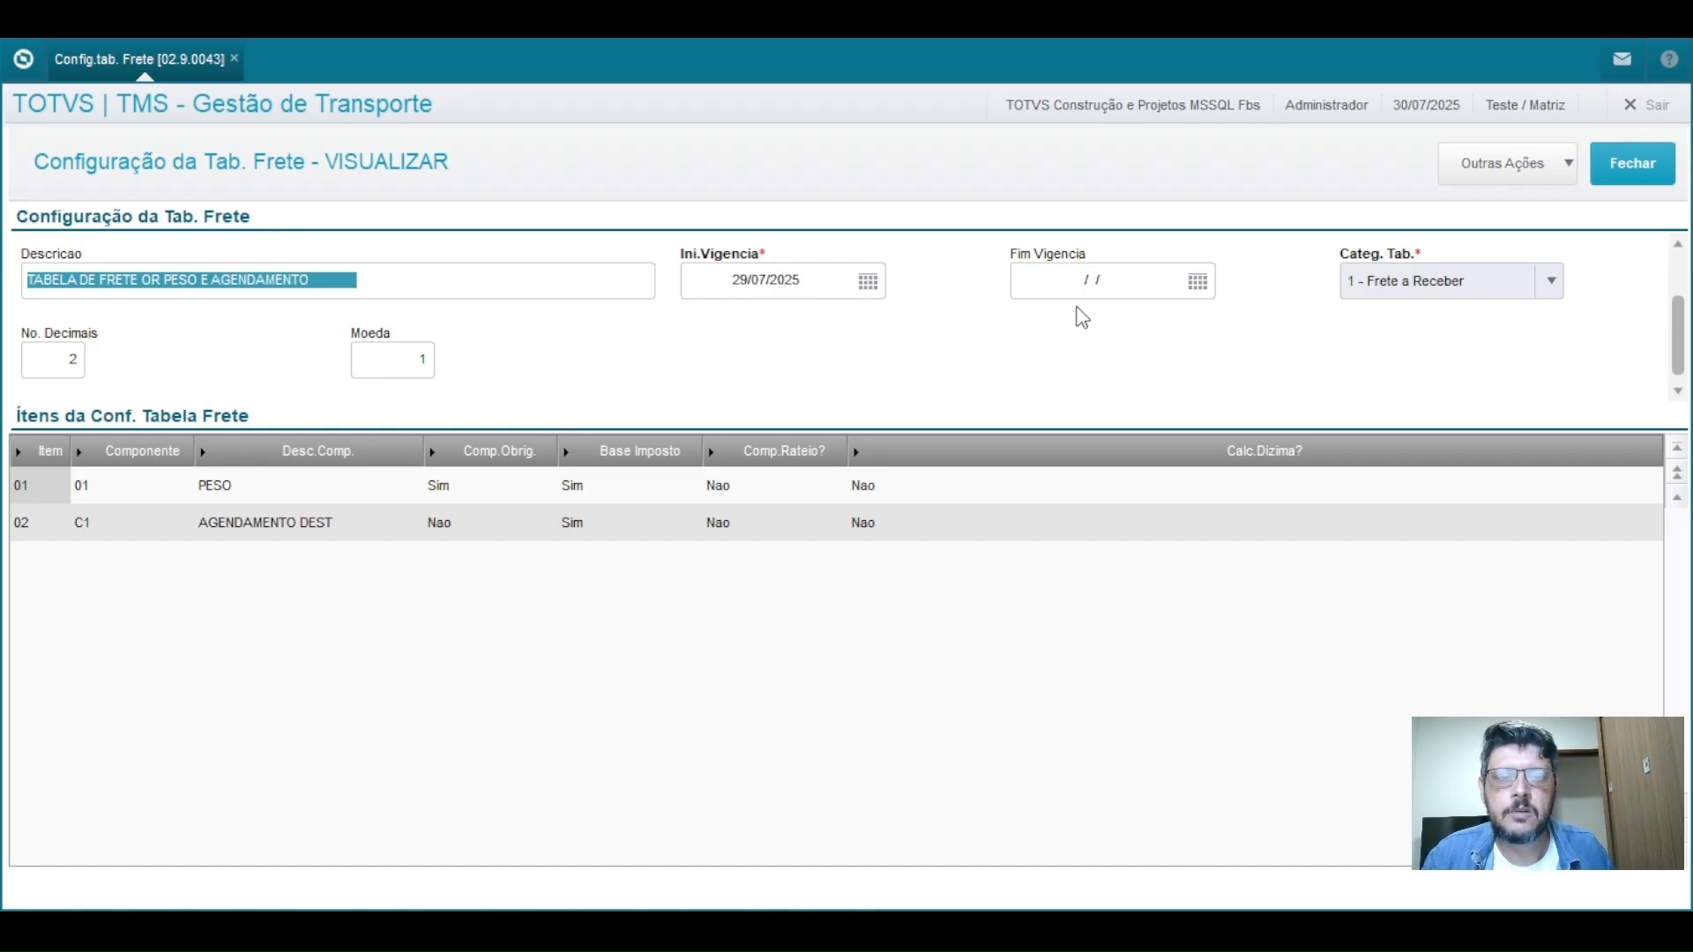
pyautogui.click(46, 375)
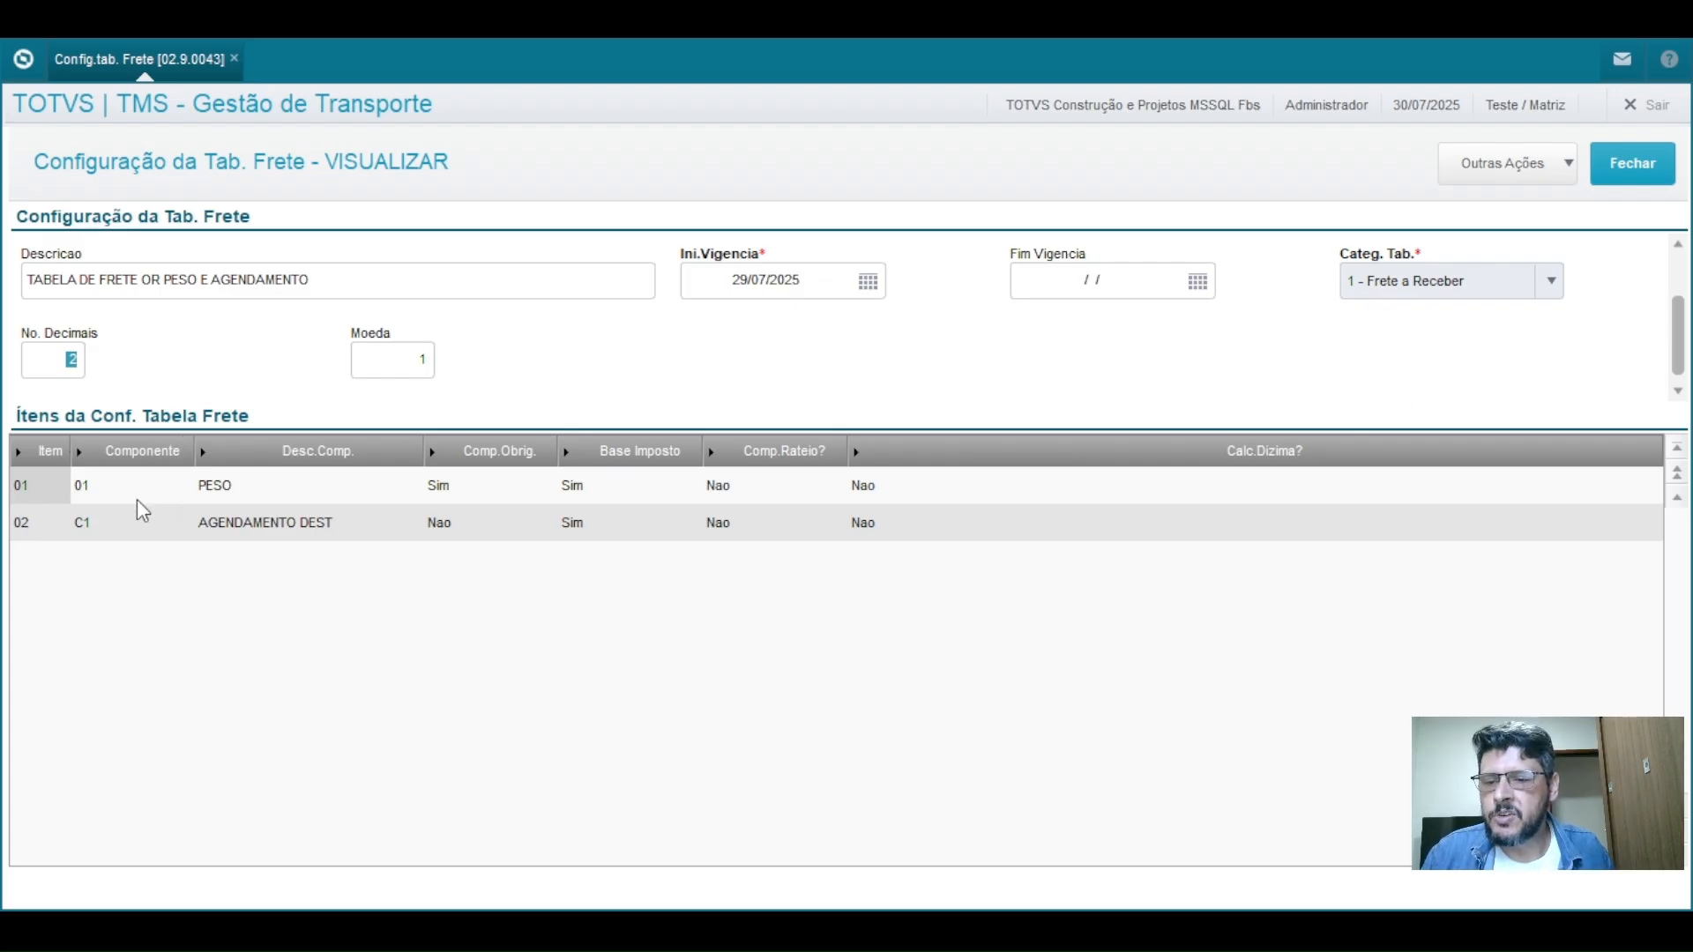
# Step: Examine the PESO and AGENDAMENTO DEST items of table D001, including whether each component is mandatory, and close the record
pyautogui.click(109, 493)
pyautogui.click(257, 491)
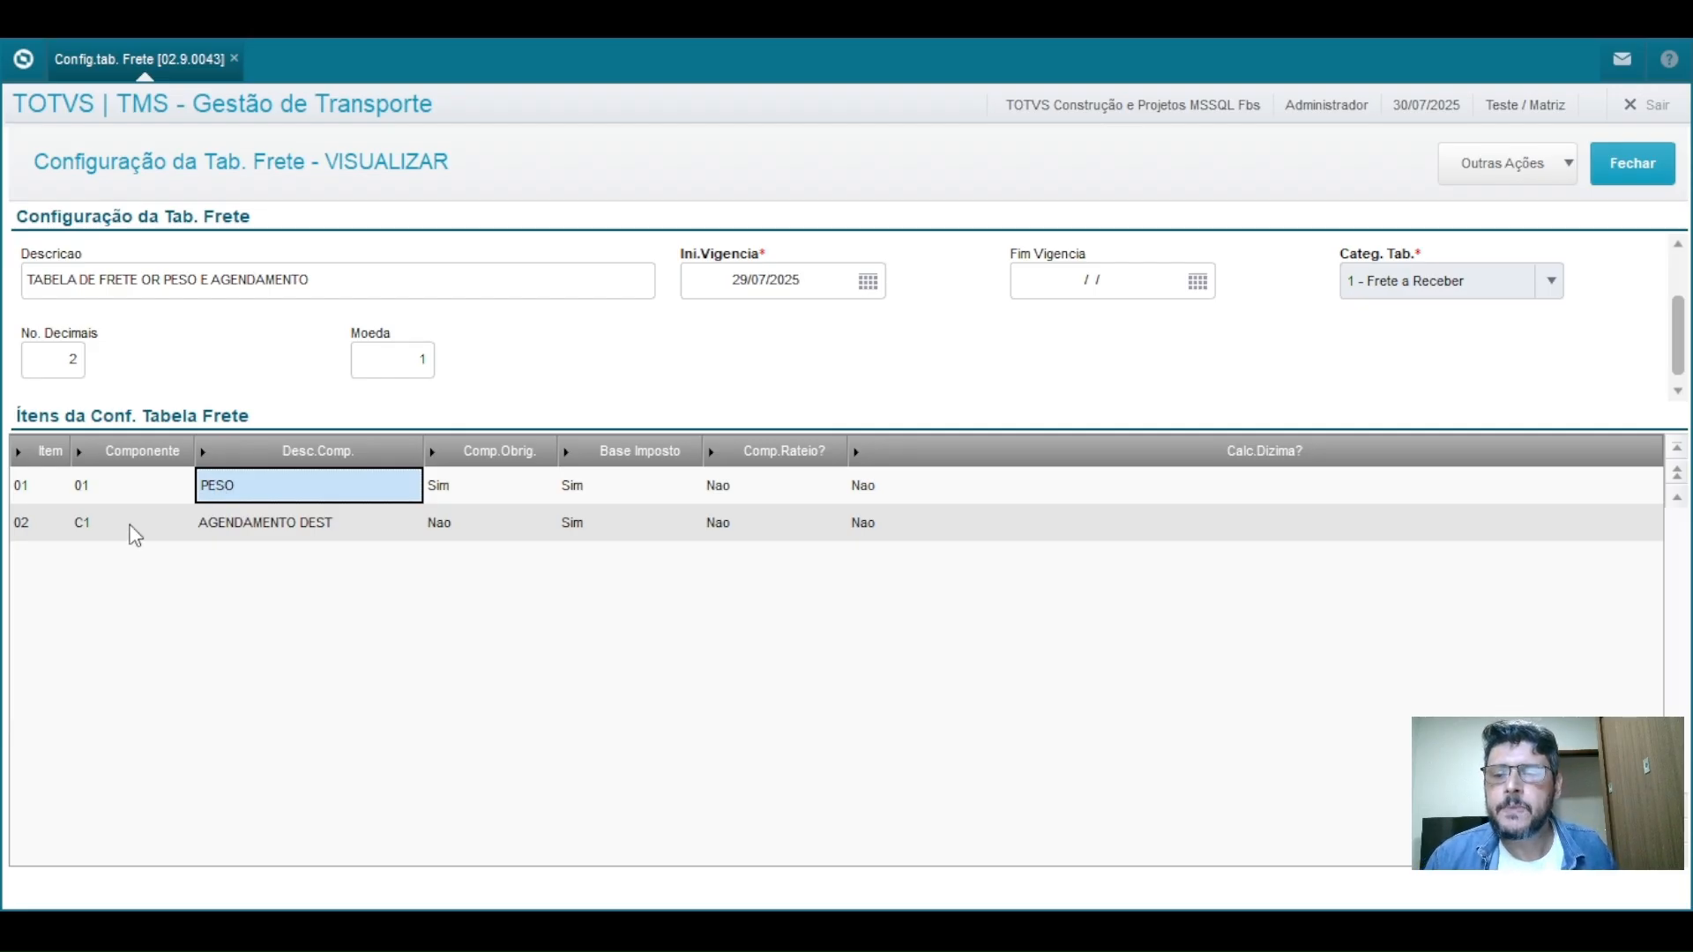
pyautogui.click(124, 539)
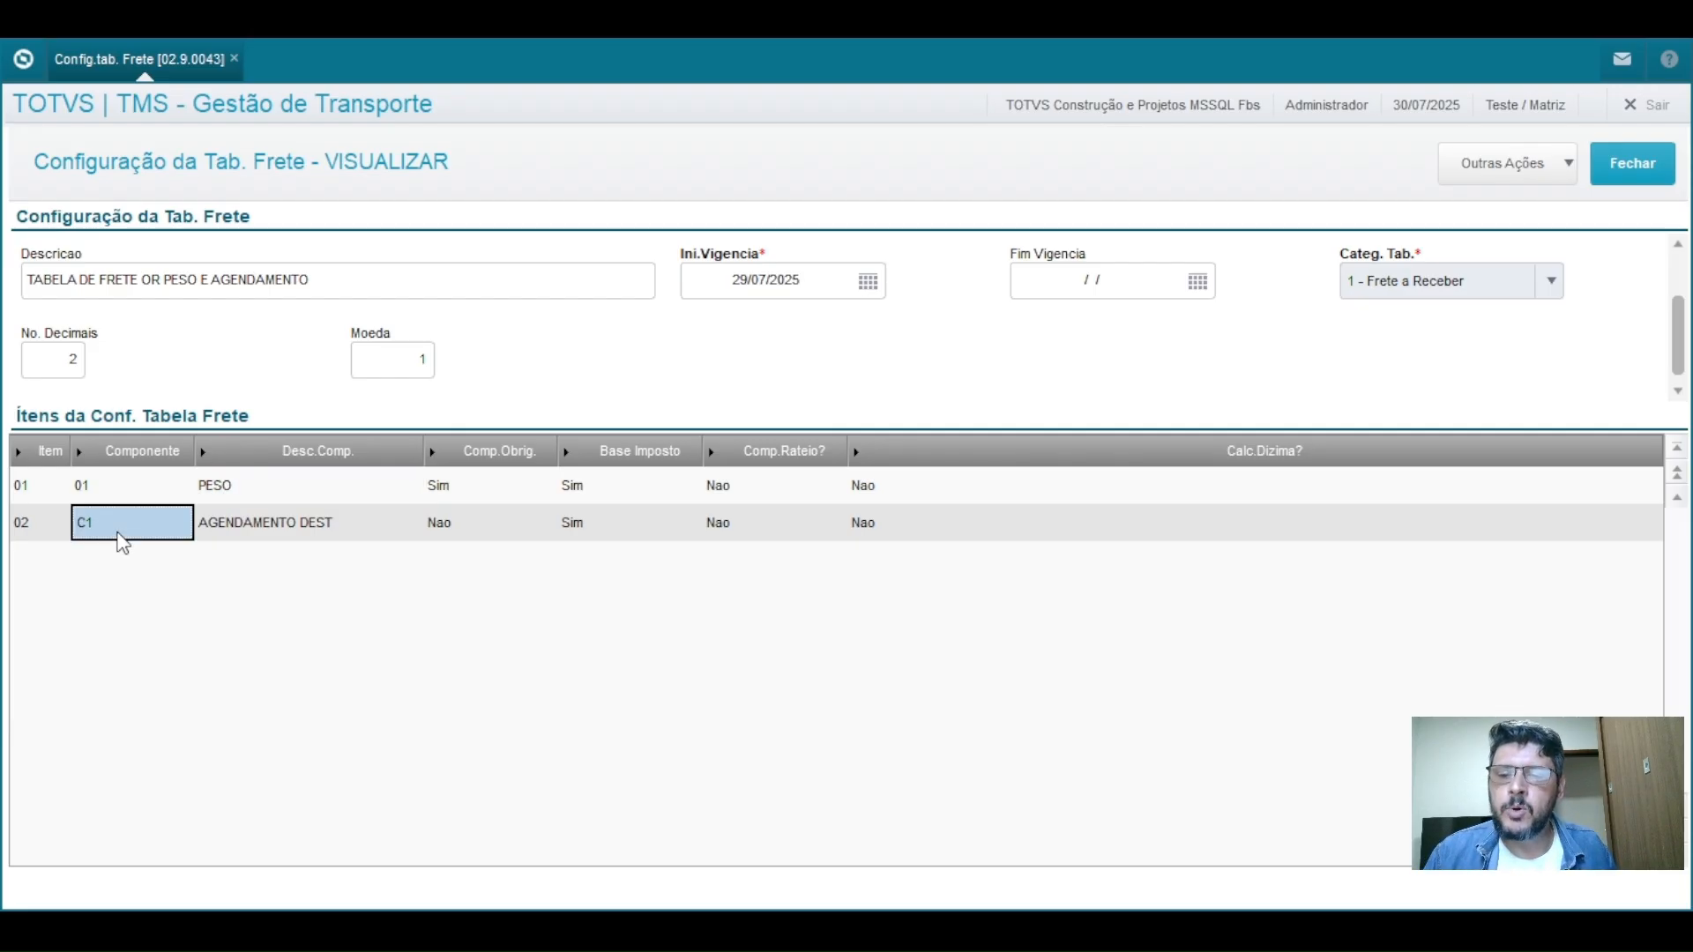
pyautogui.click(226, 532)
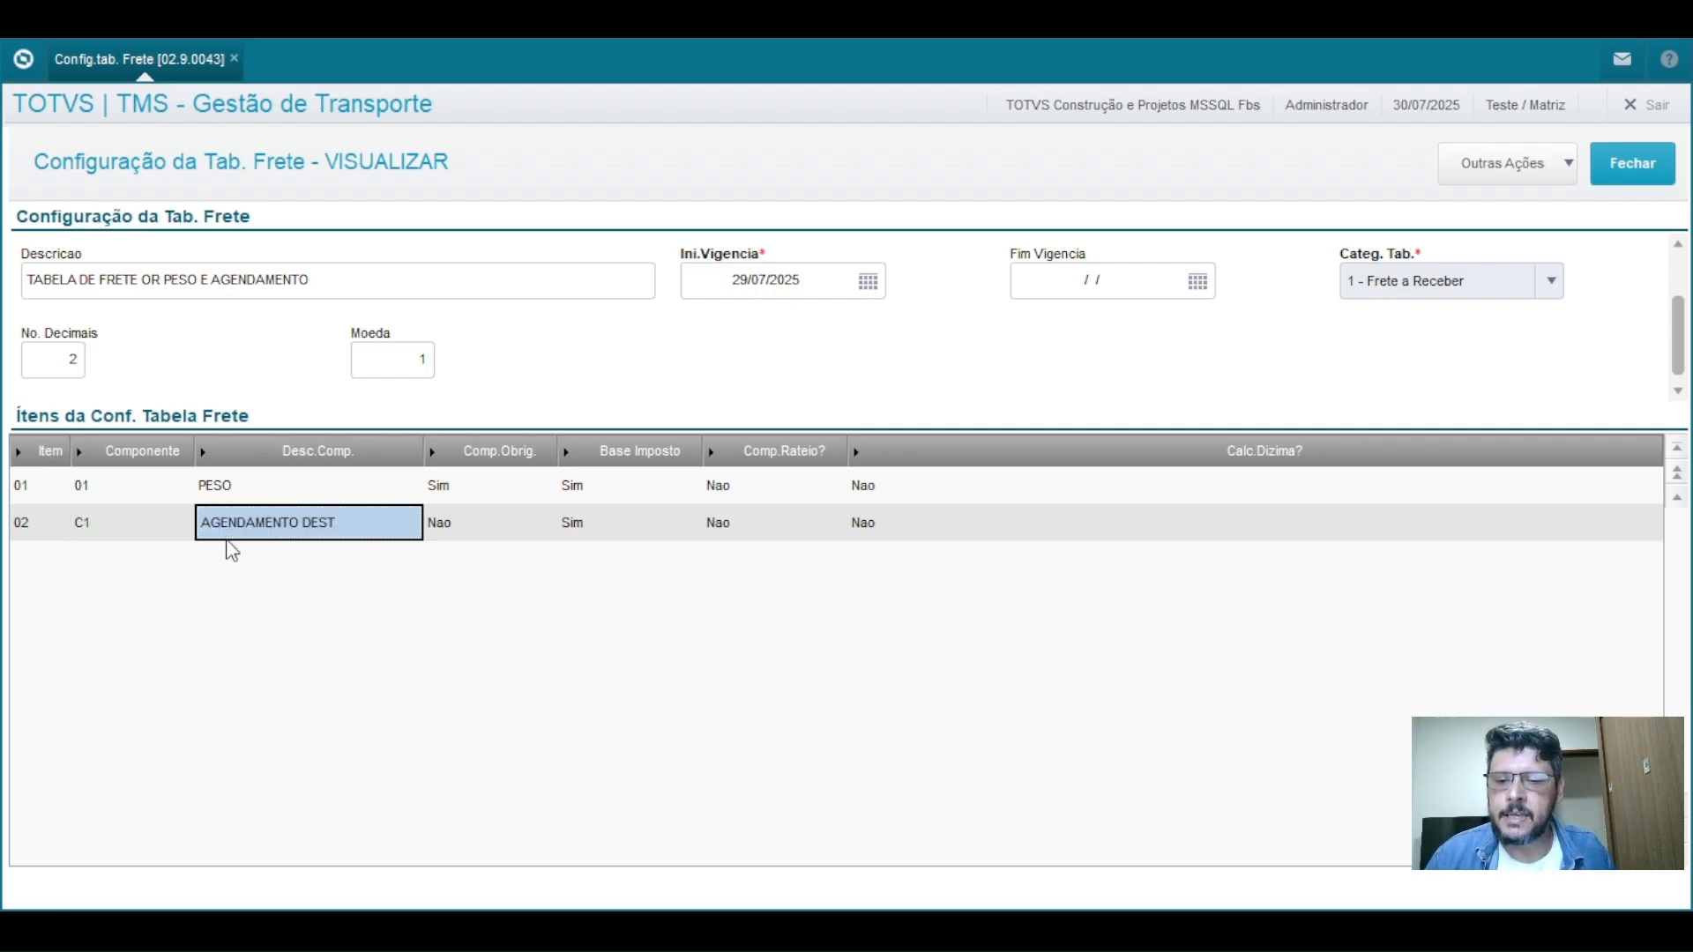
pyautogui.click(446, 529)
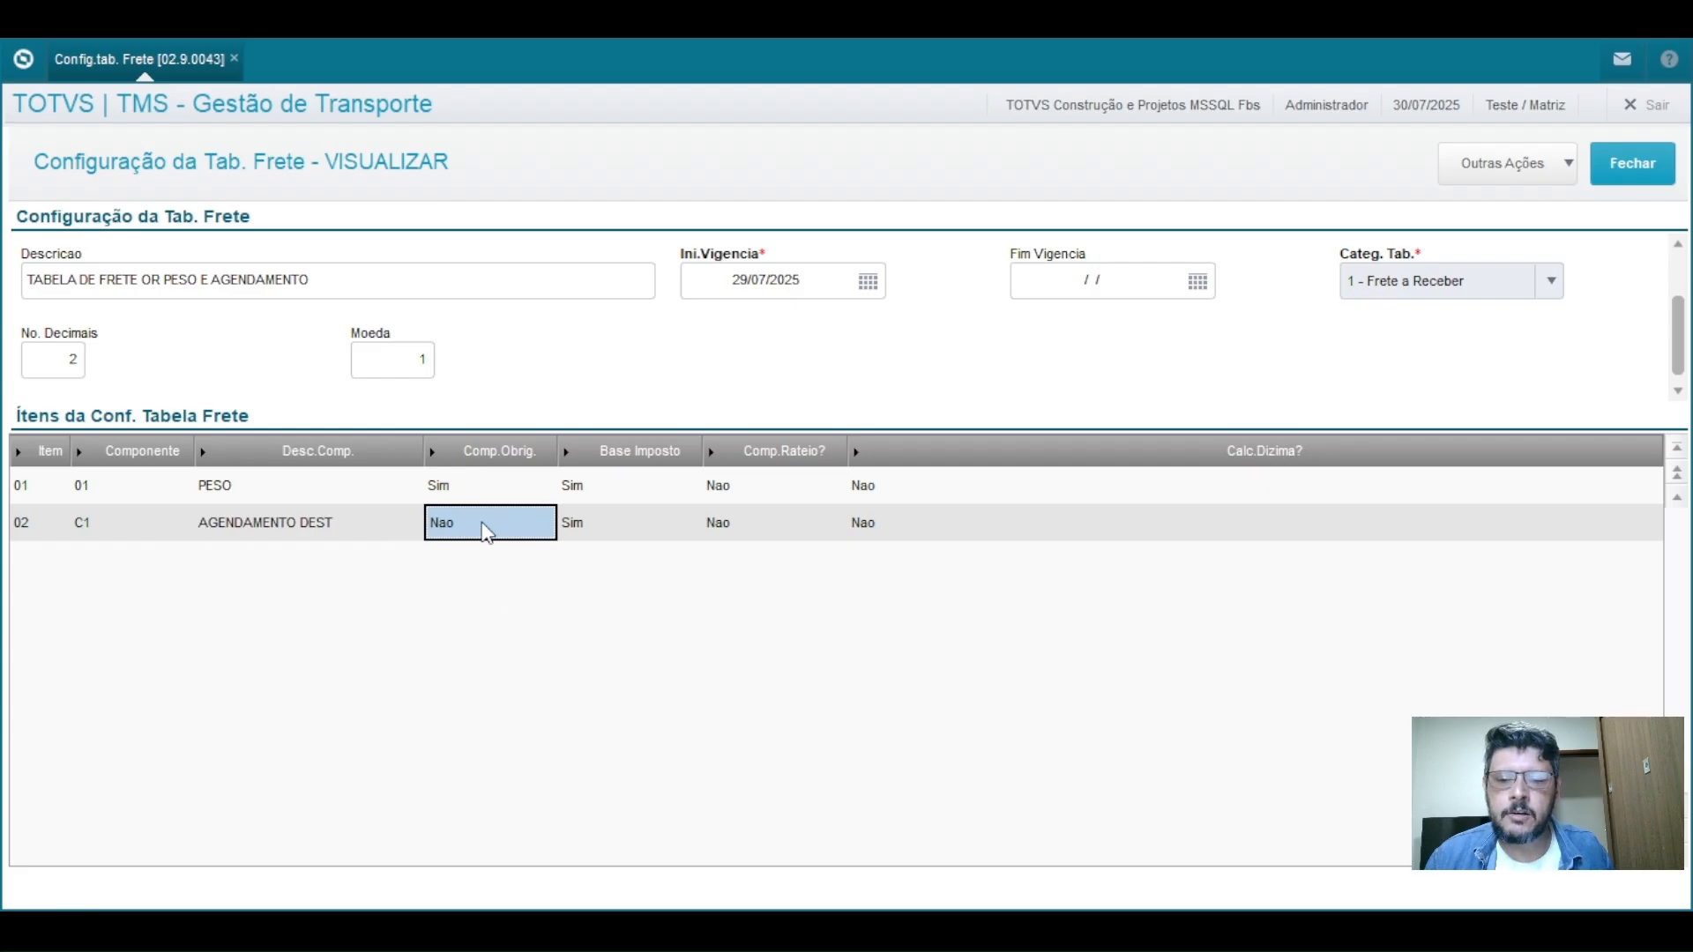
pyautogui.click(118, 499)
pyautogui.click(102, 530)
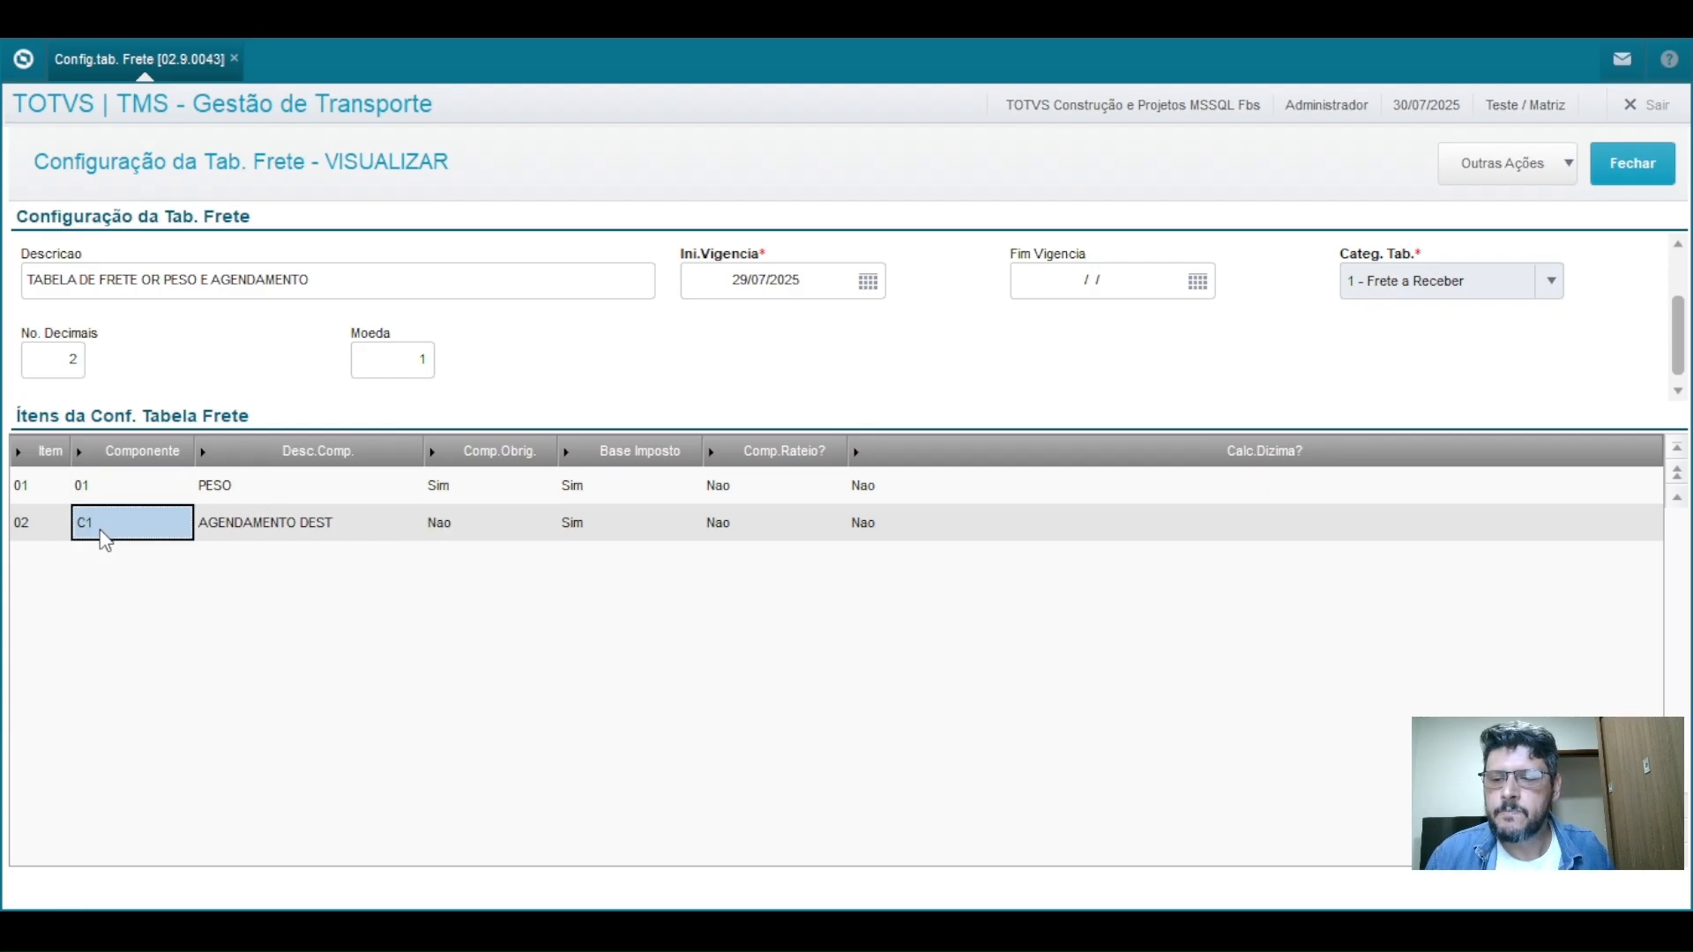
pyautogui.click(263, 534)
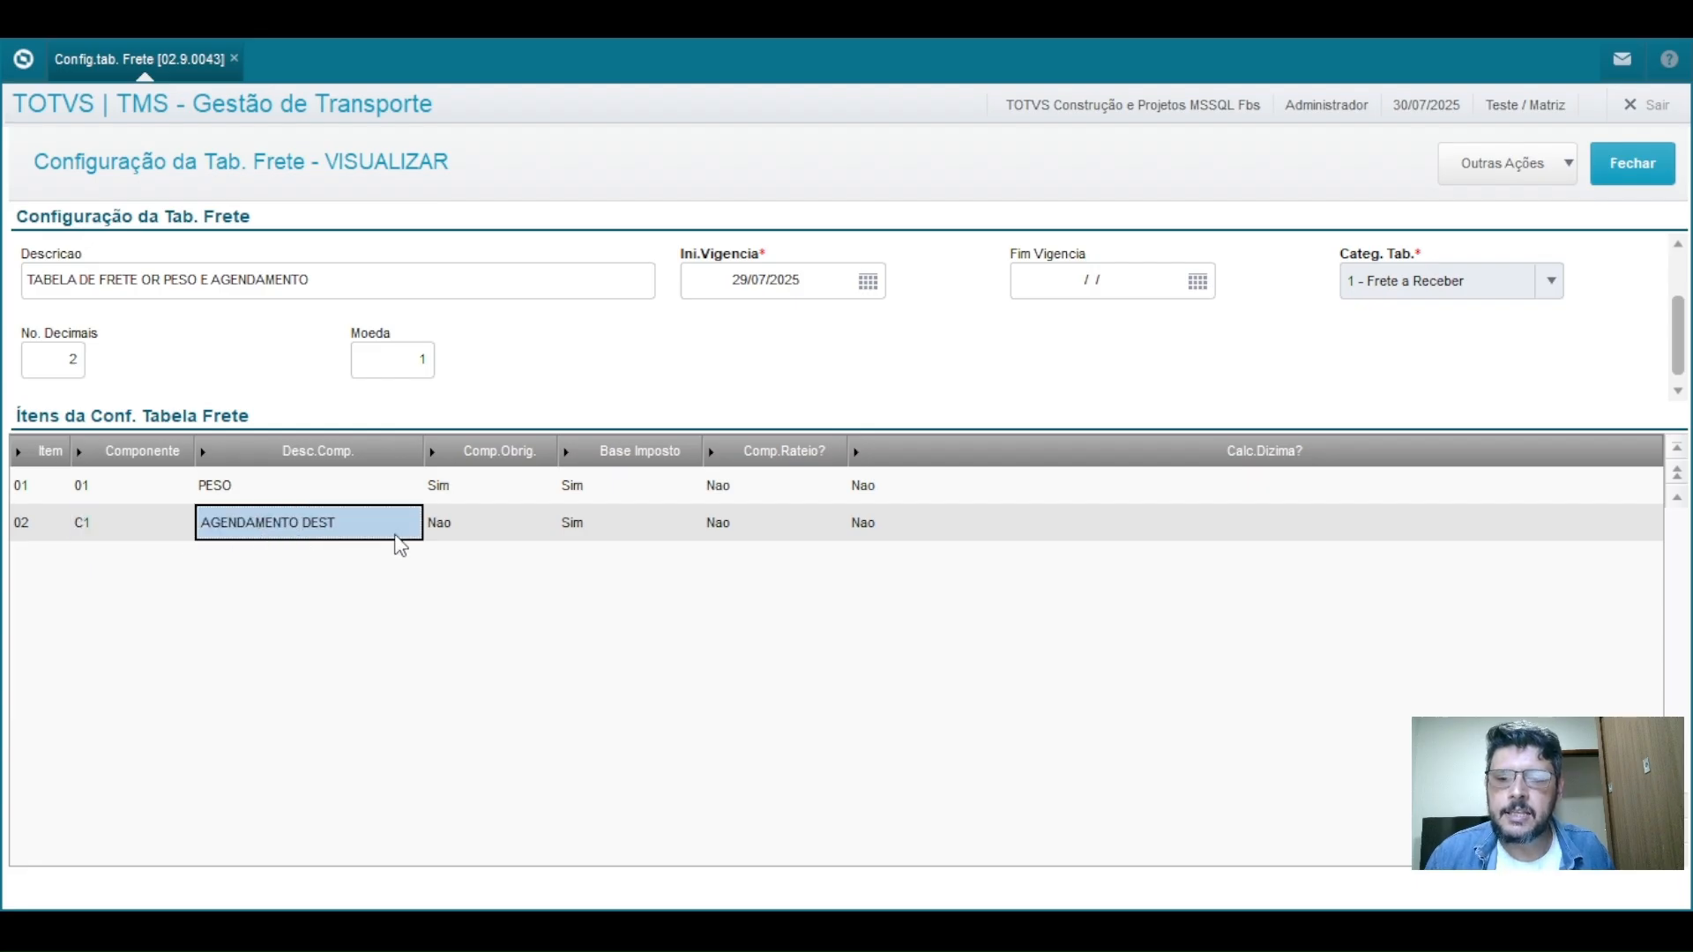
pyautogui.click(507, 534)
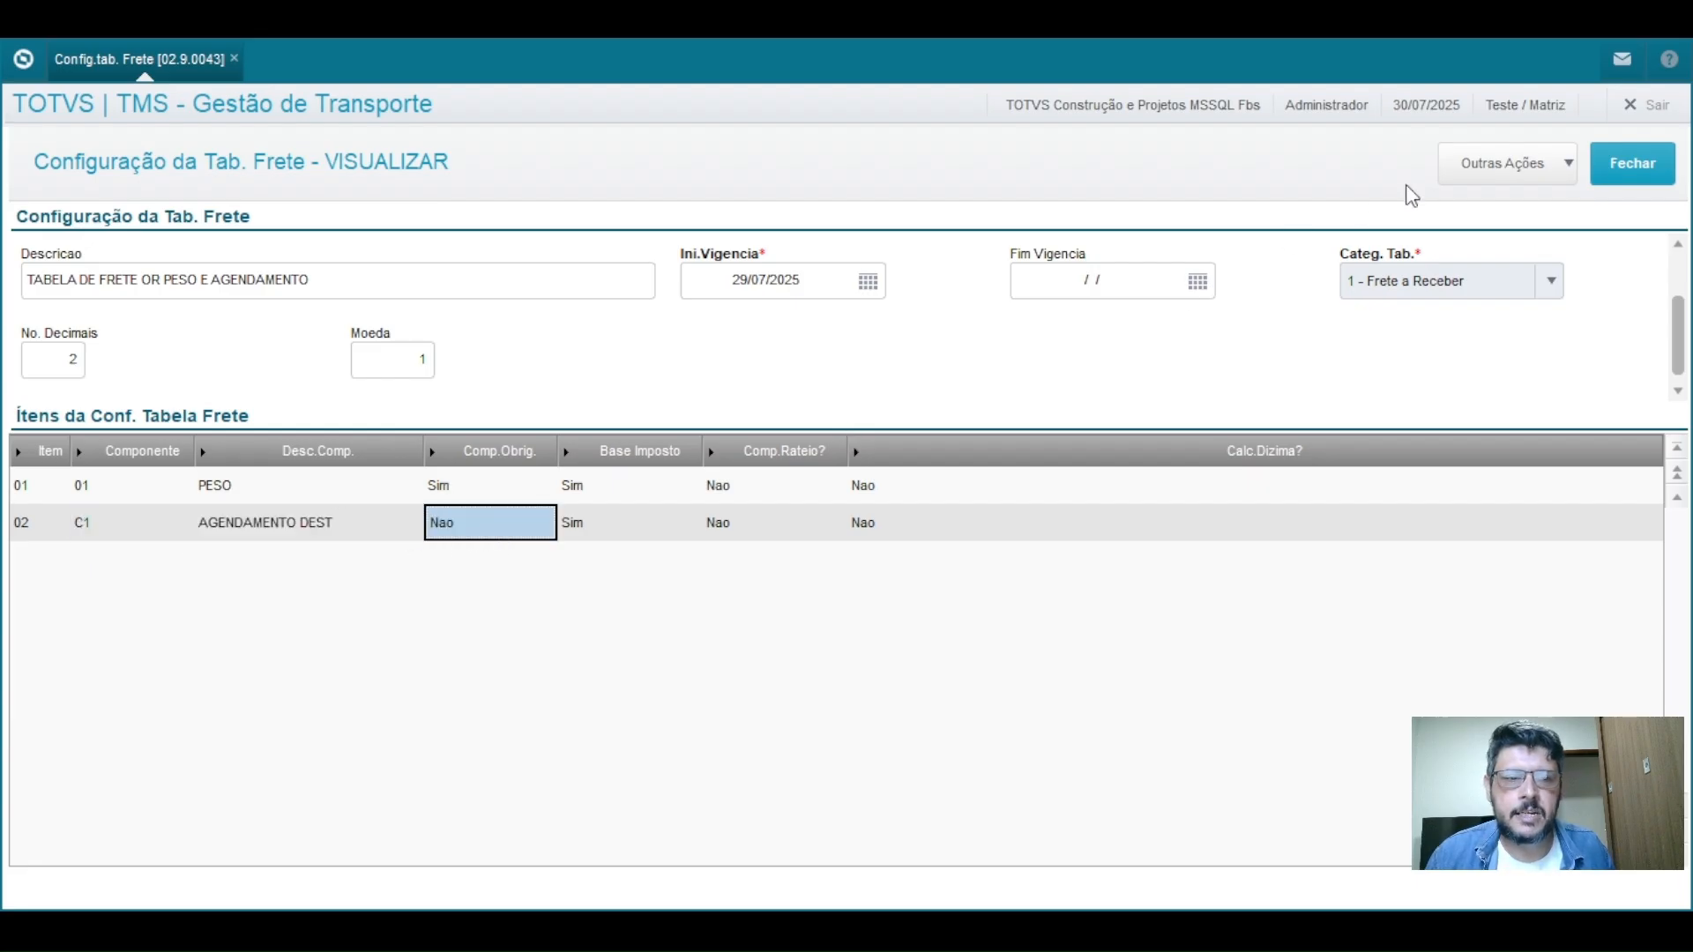
pyautogui.click(1632, 169)
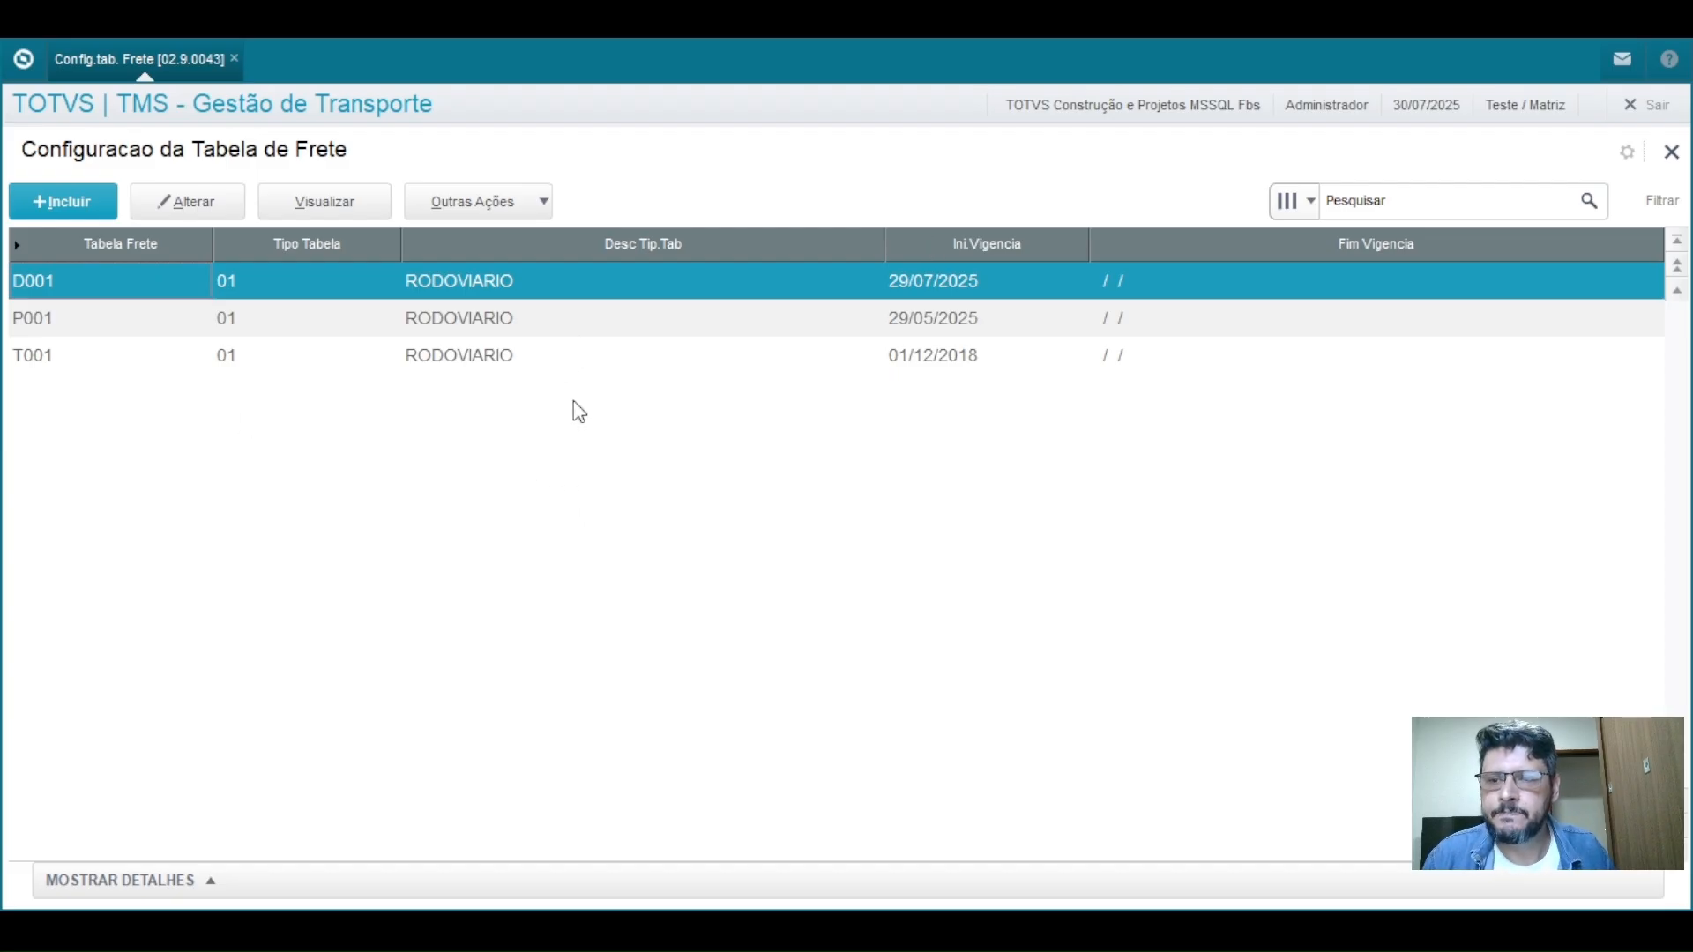
# Step: Leave the table configuration and view component C1 in the freight components by recipient routine
pyautogui.press('Escape')
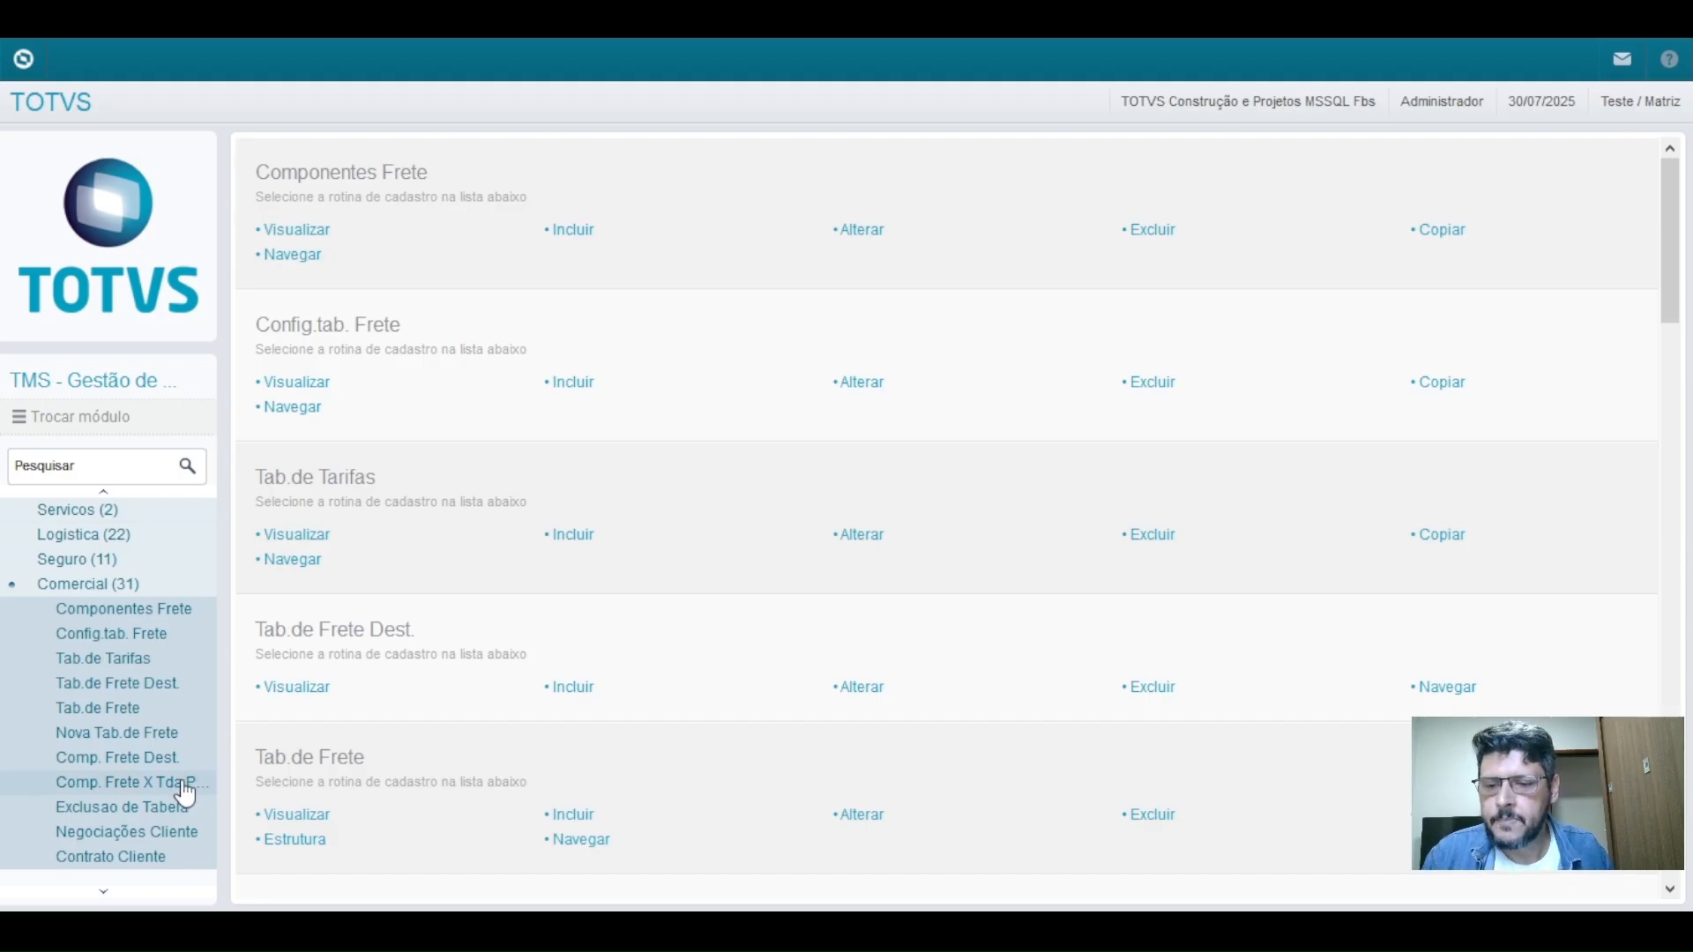
pyautogui.click(162, 760)
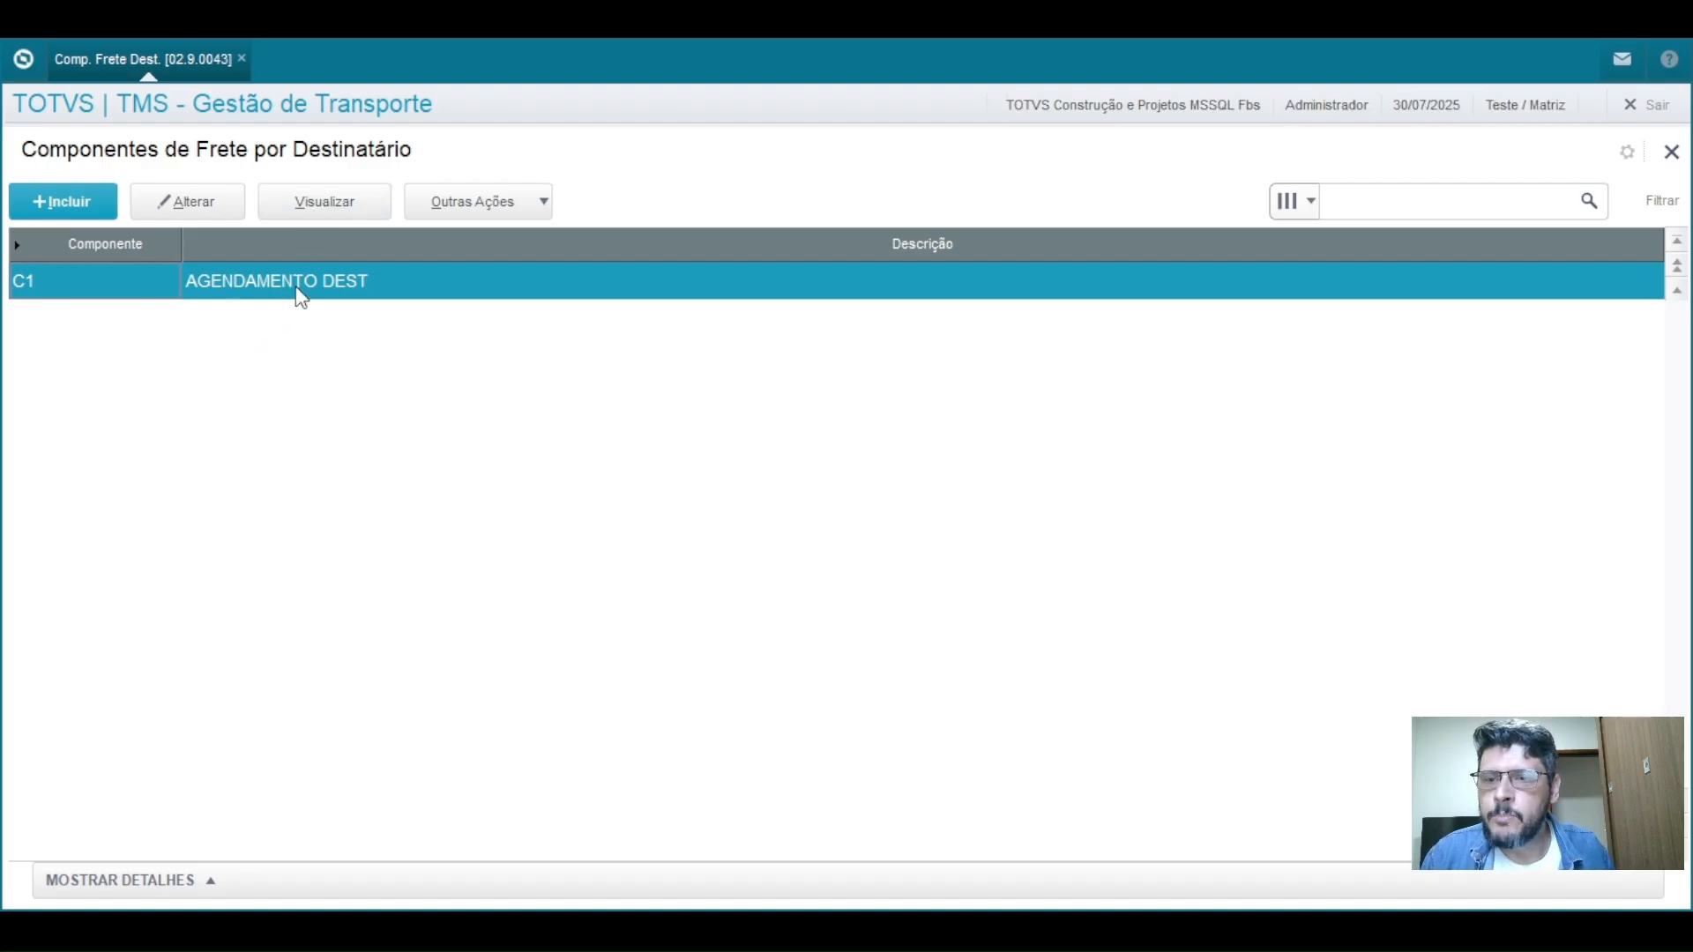
pyautogui.click(325, 202)
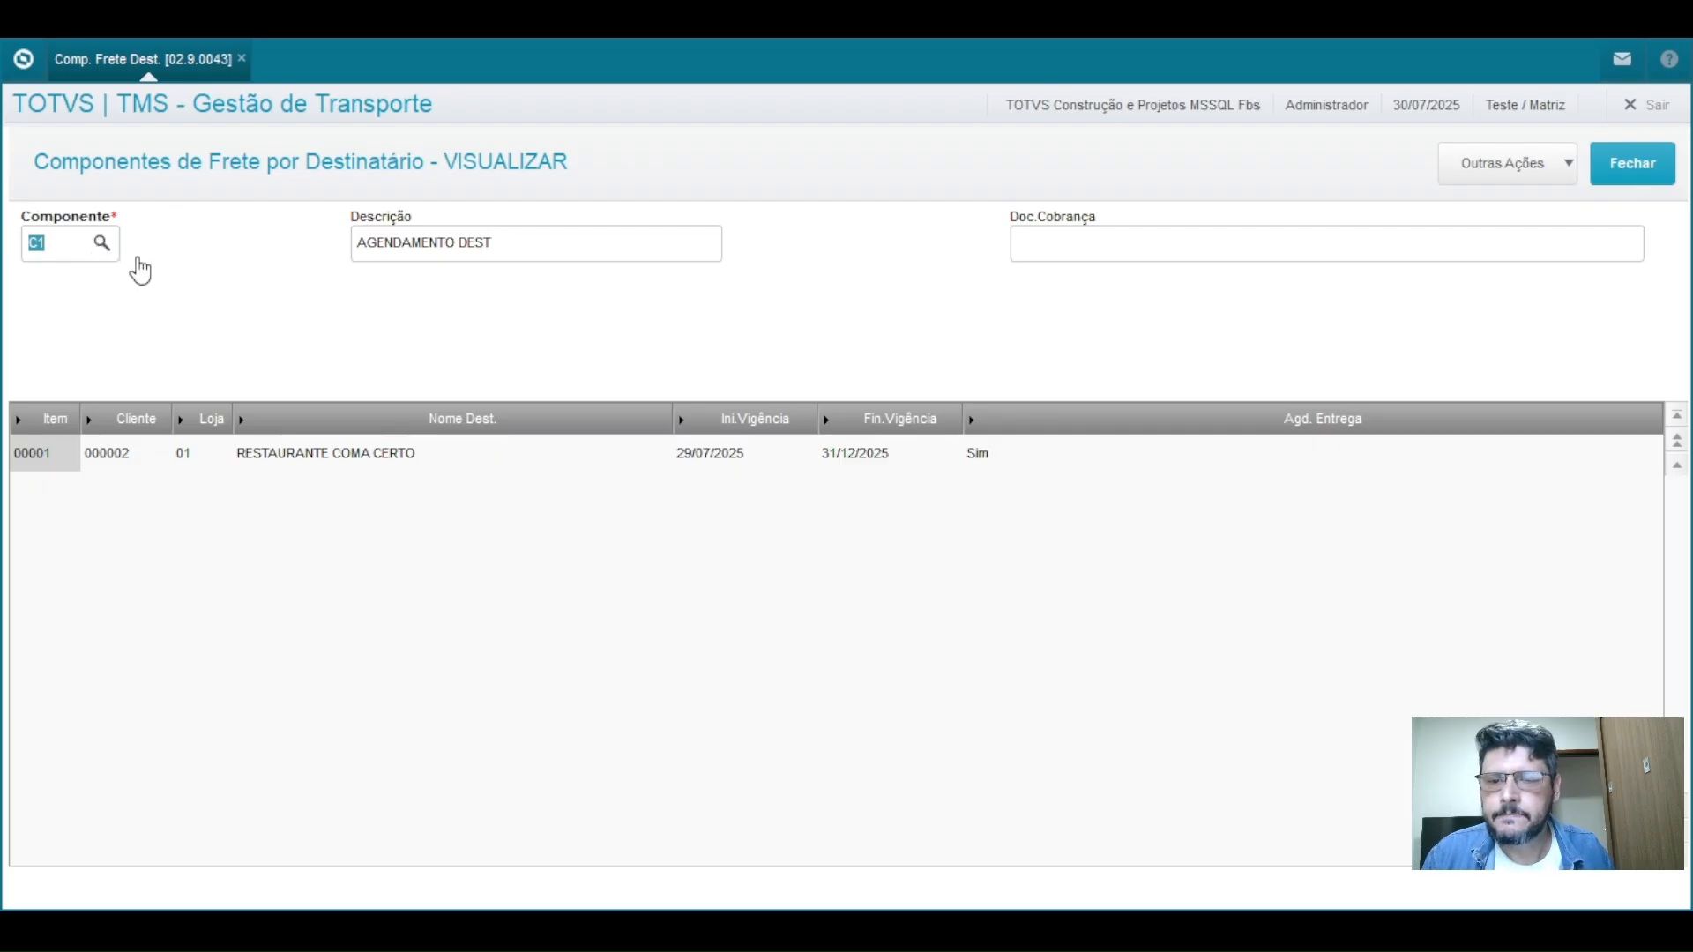
# Step: Check the component lookup for C1, its description and the Doc.Cobrança field in the recipient record's header
pyautogui.click(100, 245)
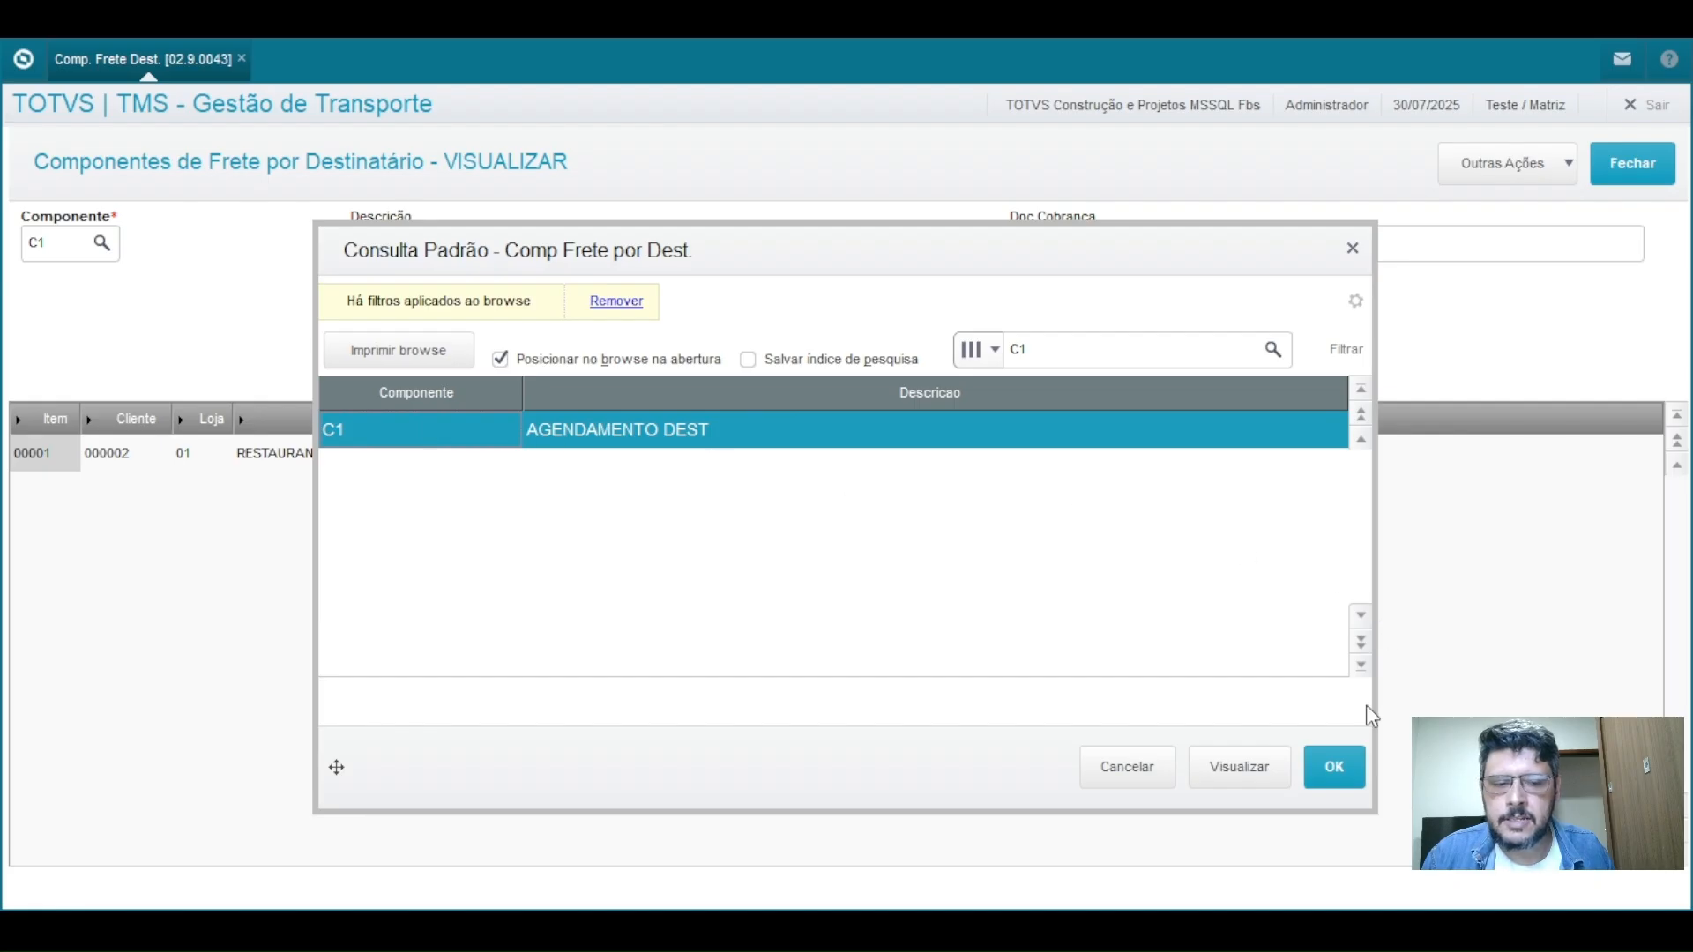
pyautogui.click(1352, 249)
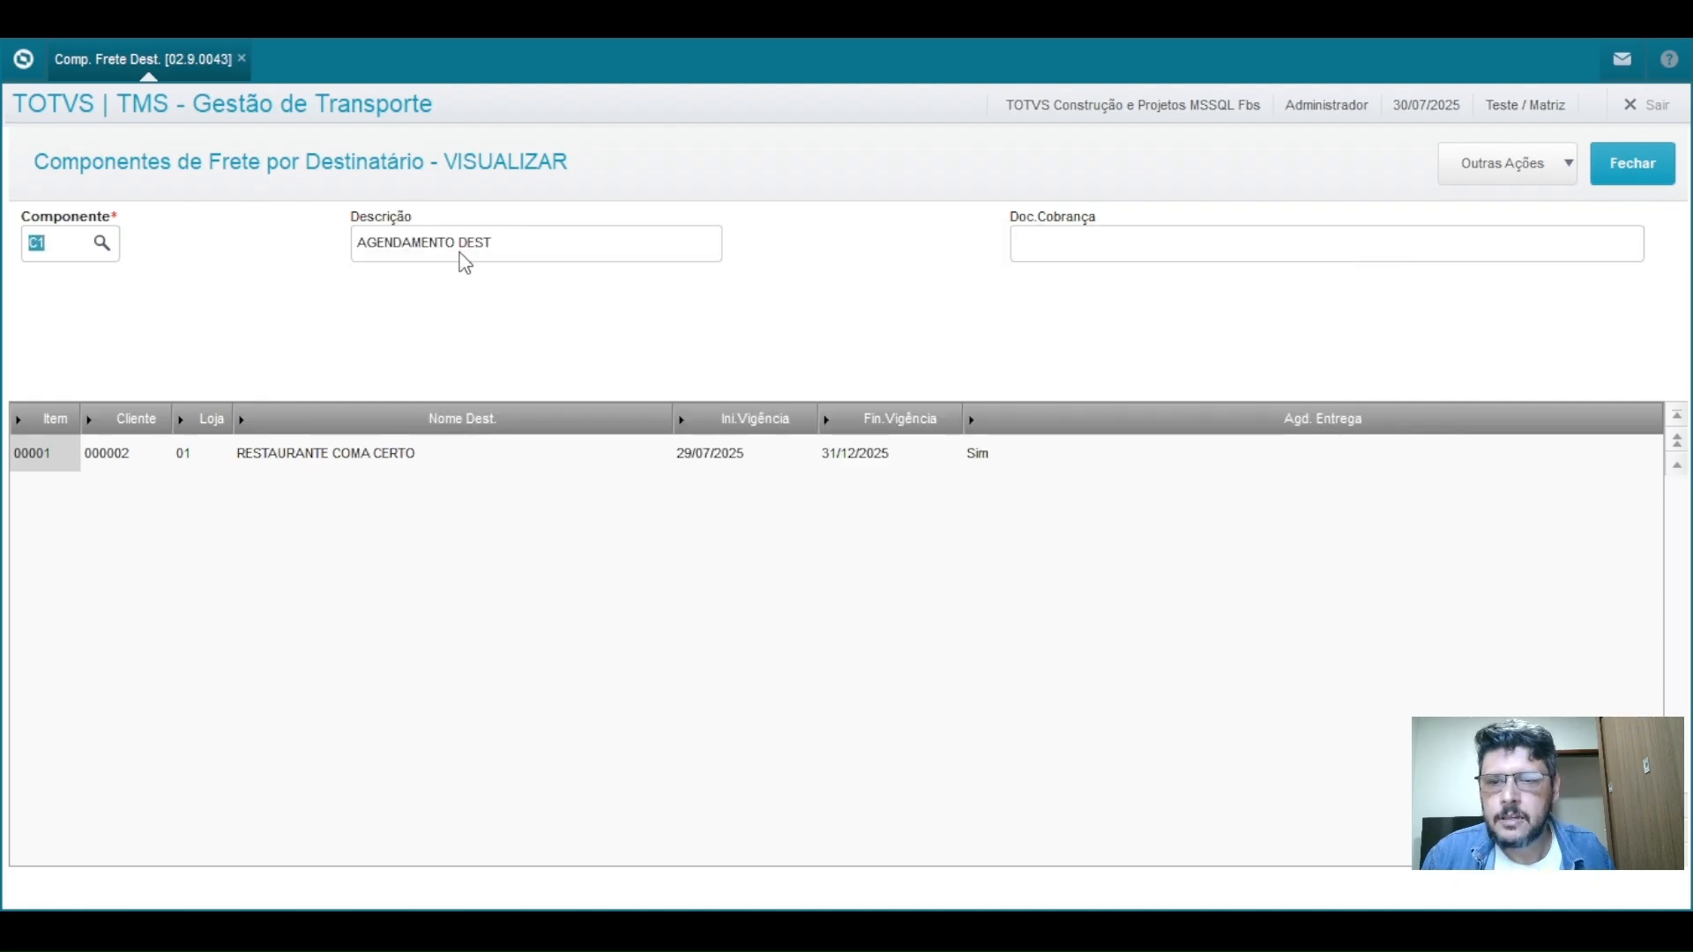
pyautogui.click(463, 260)
pyautogui.click(1136, 256)
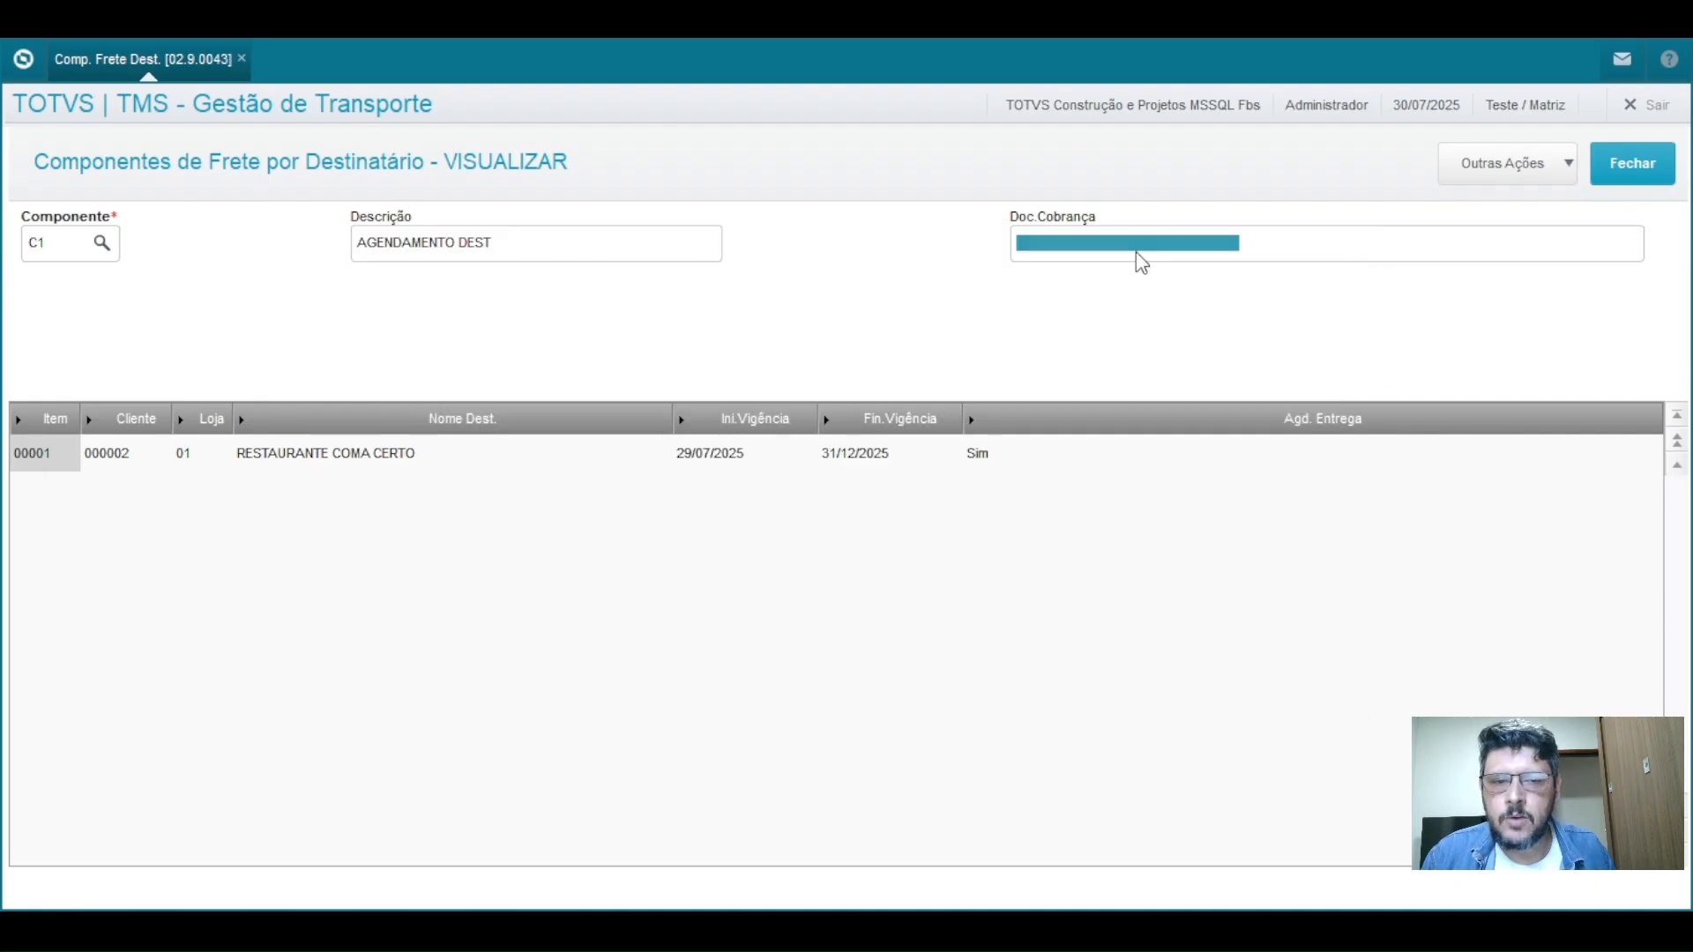
# Step: Examine the recipient item's customer code, delivery scheduling flag and start-of-validity date
pyautogui.click(122, 451)
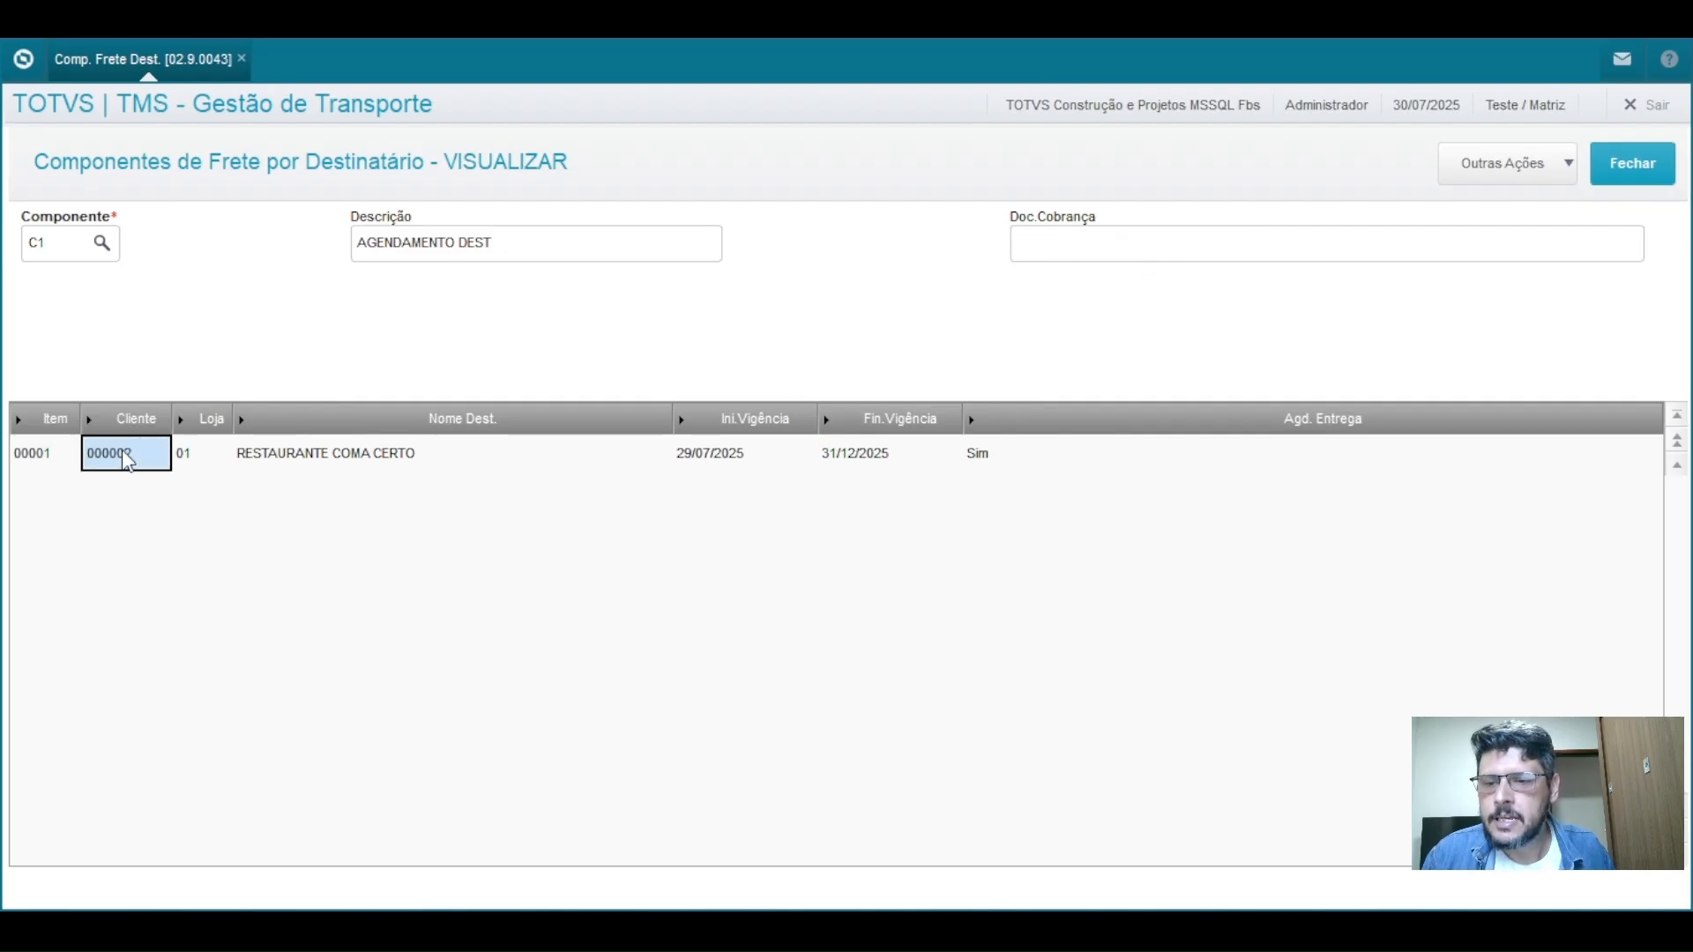
pyautogui.click(212, 501)
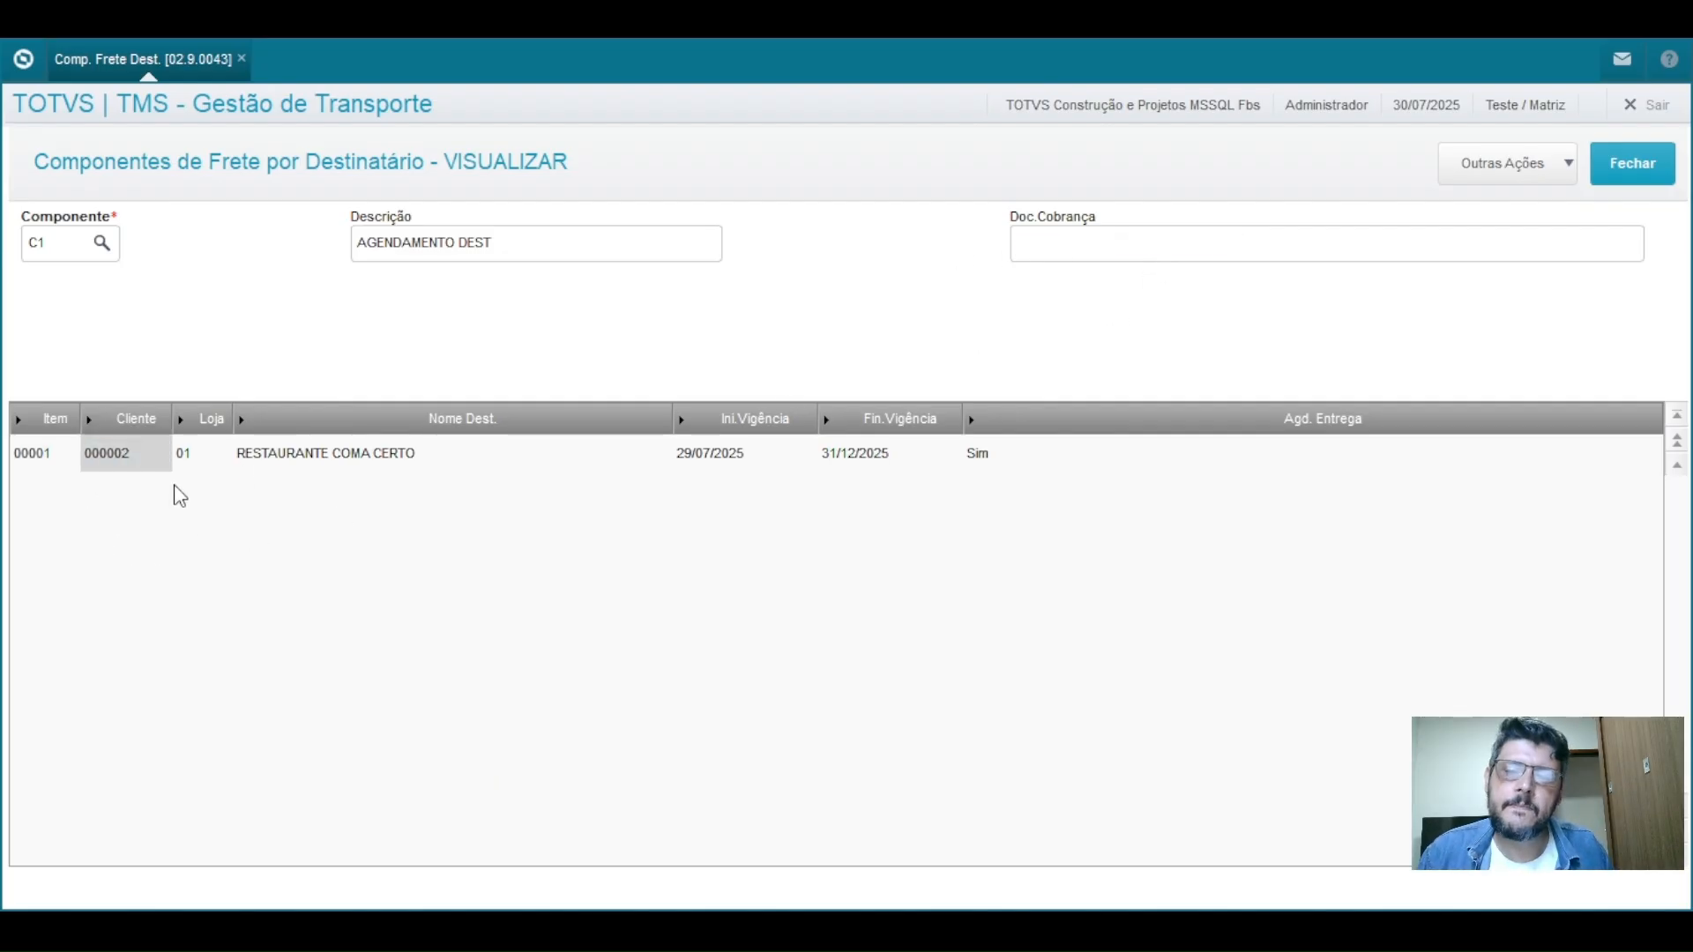
pyautogui.click(132, 468)
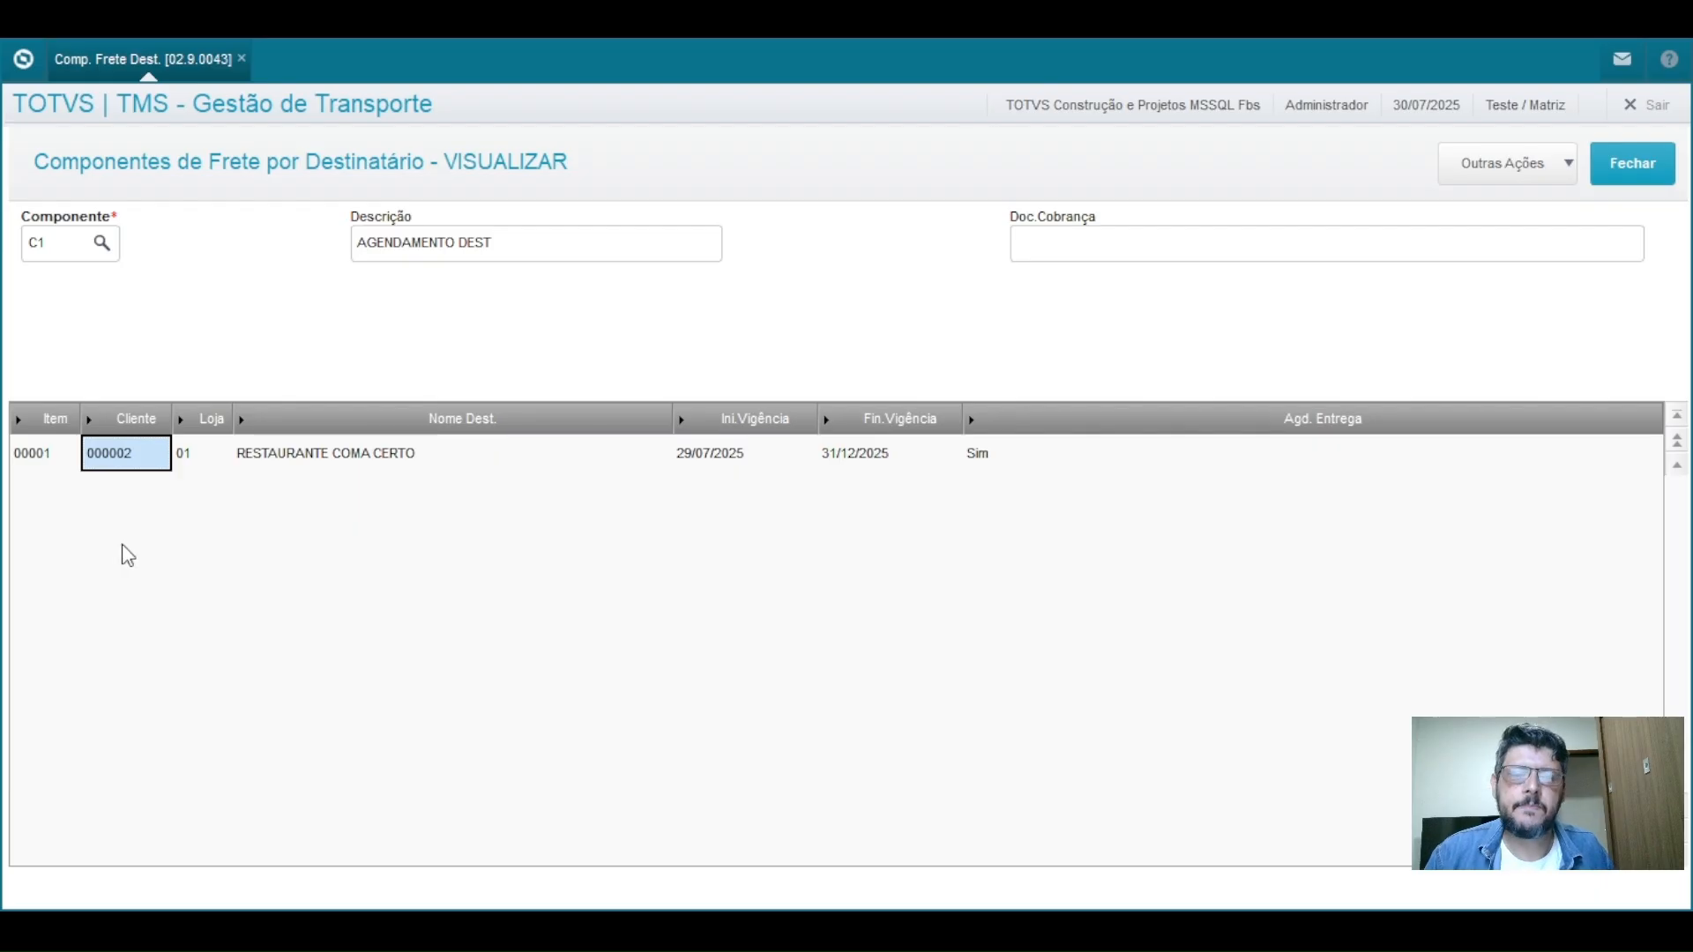
pyautogui.click(1149, 452)
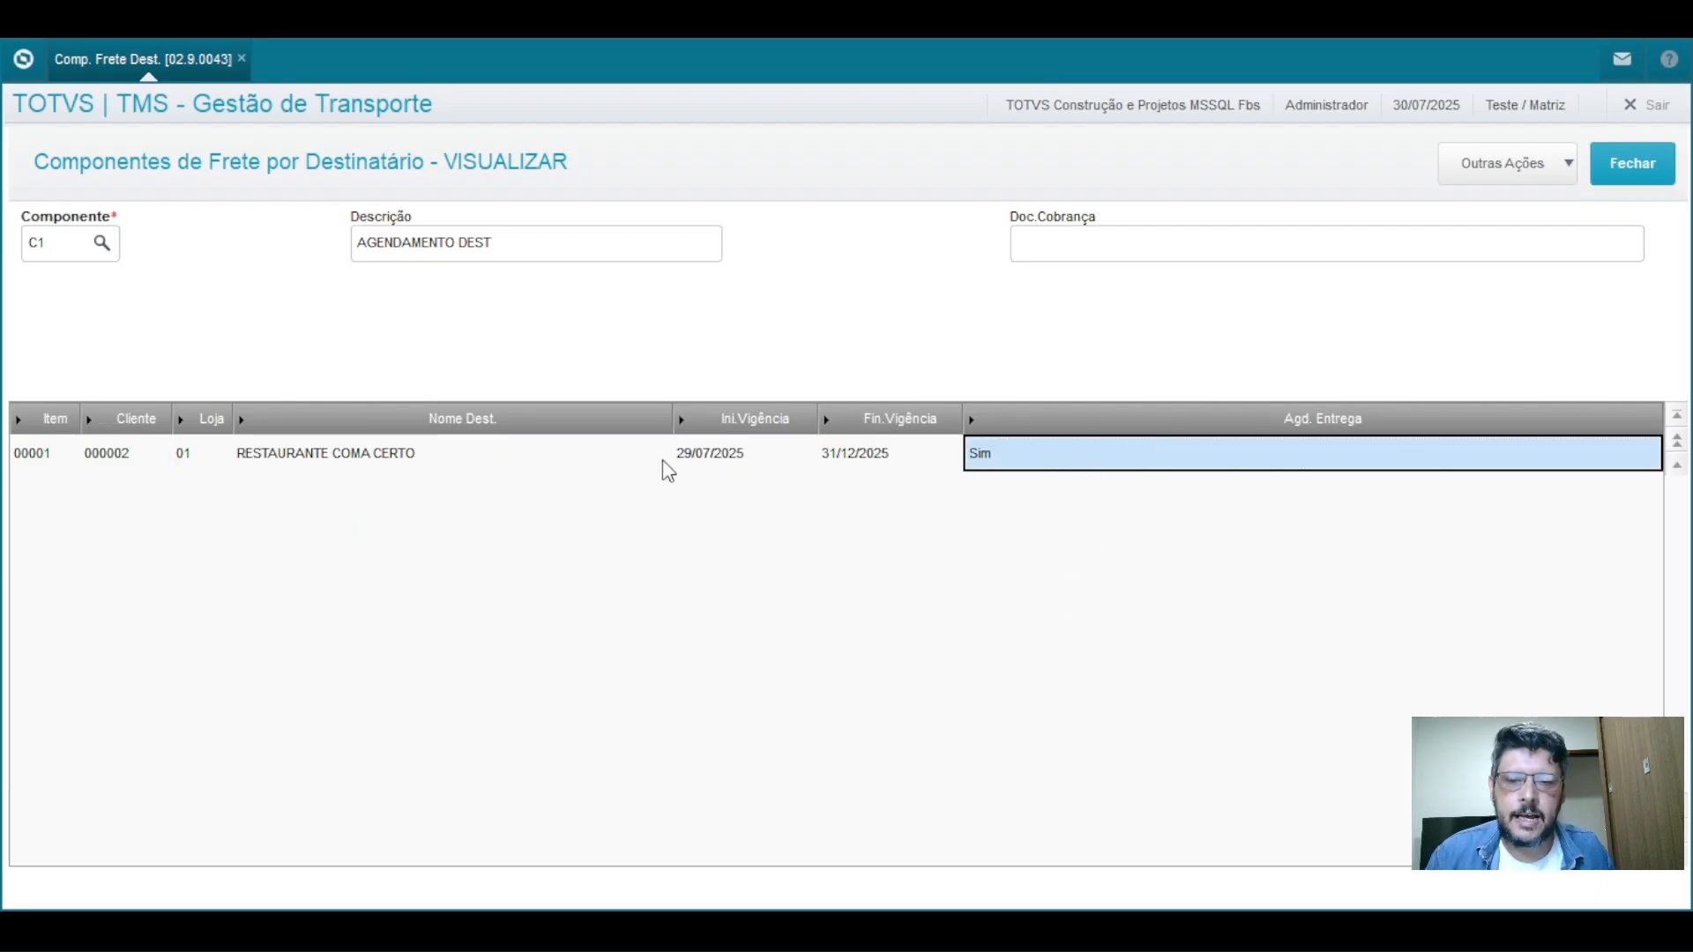
pyautogui.click(697, 460)
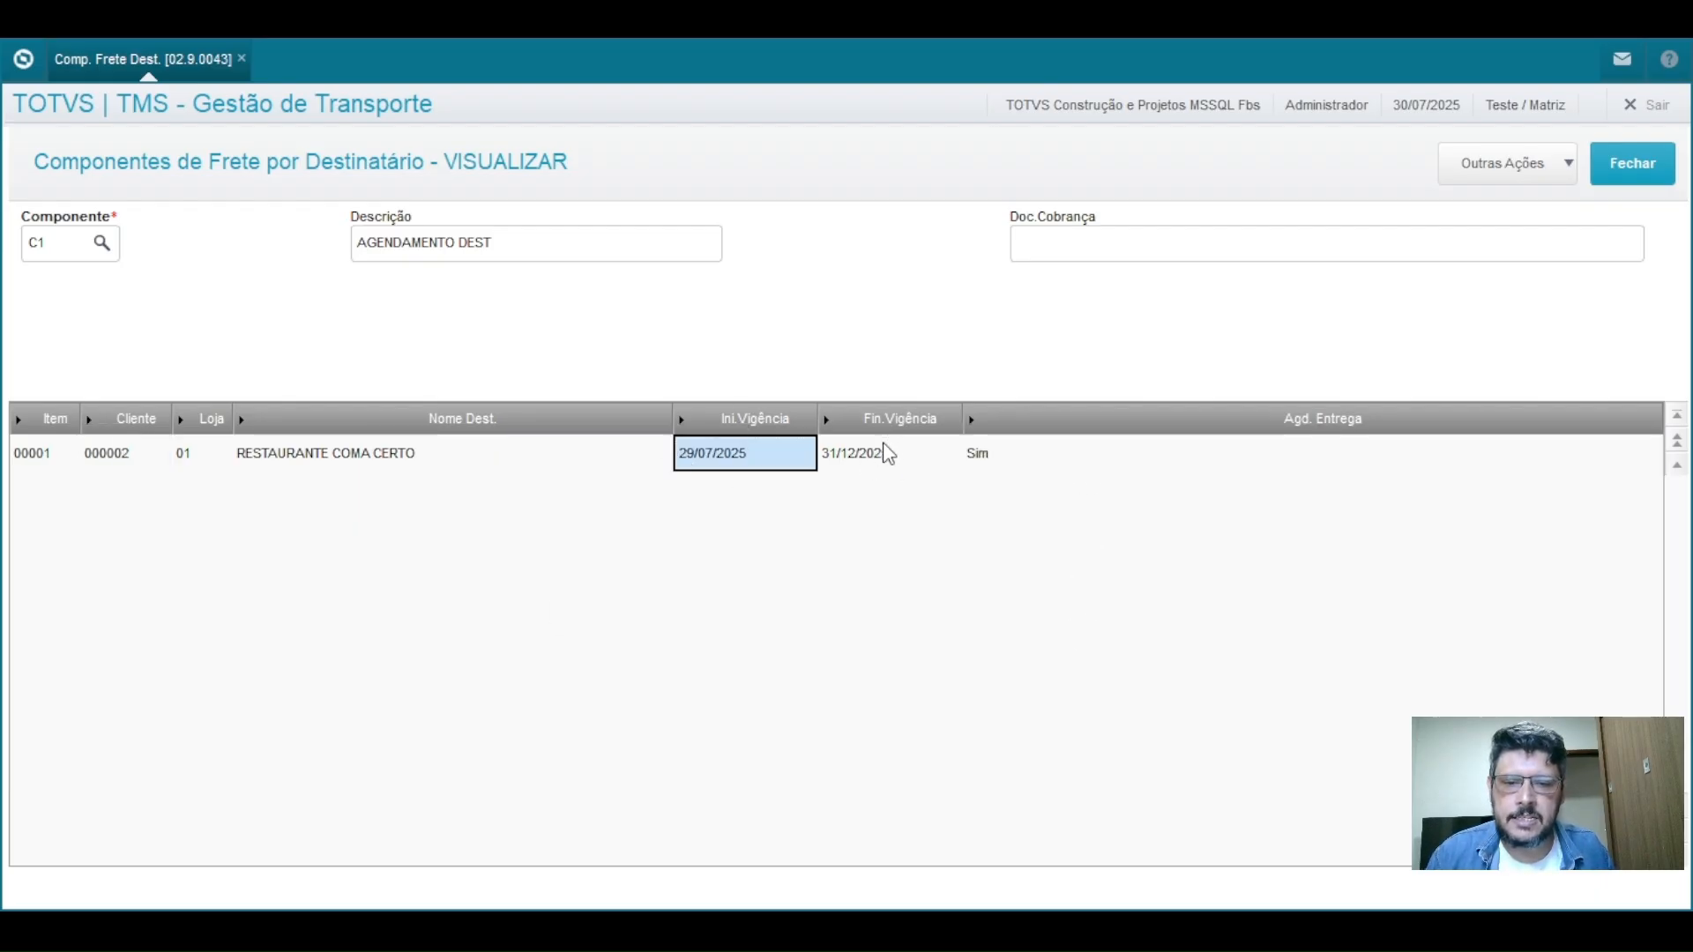
# Step: Check the recipient item's Agd. Entrega setting and close the component C1 recipient record
pyautogui.click(1234, 468)
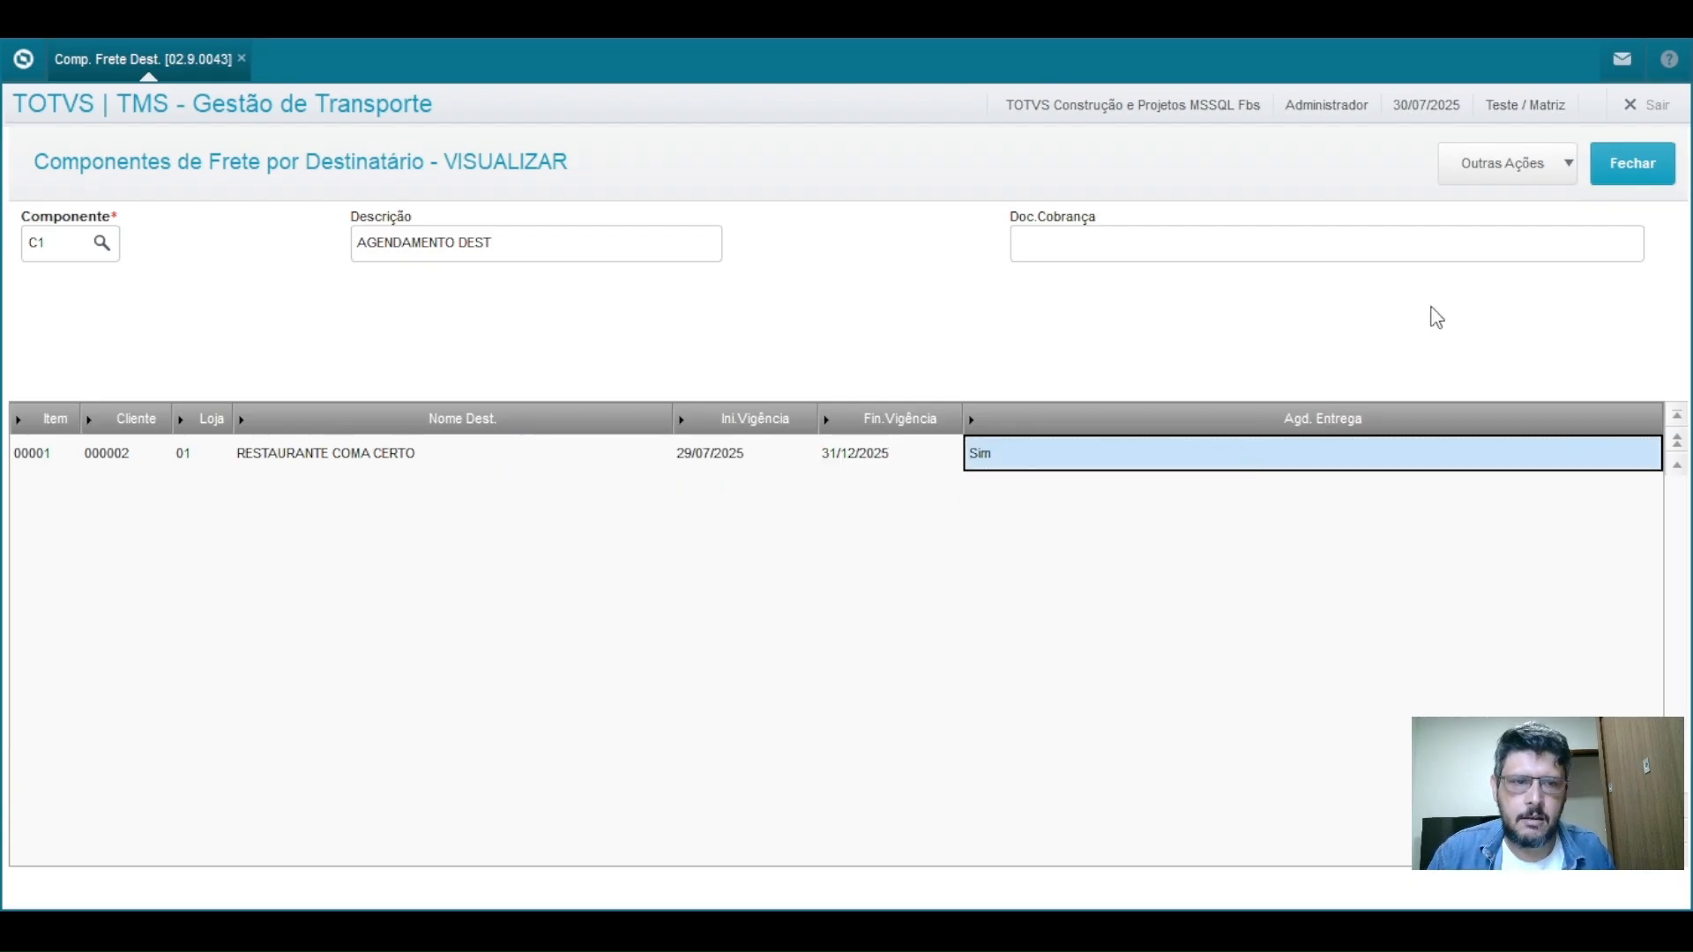
pyautogui.click(1632, 165)
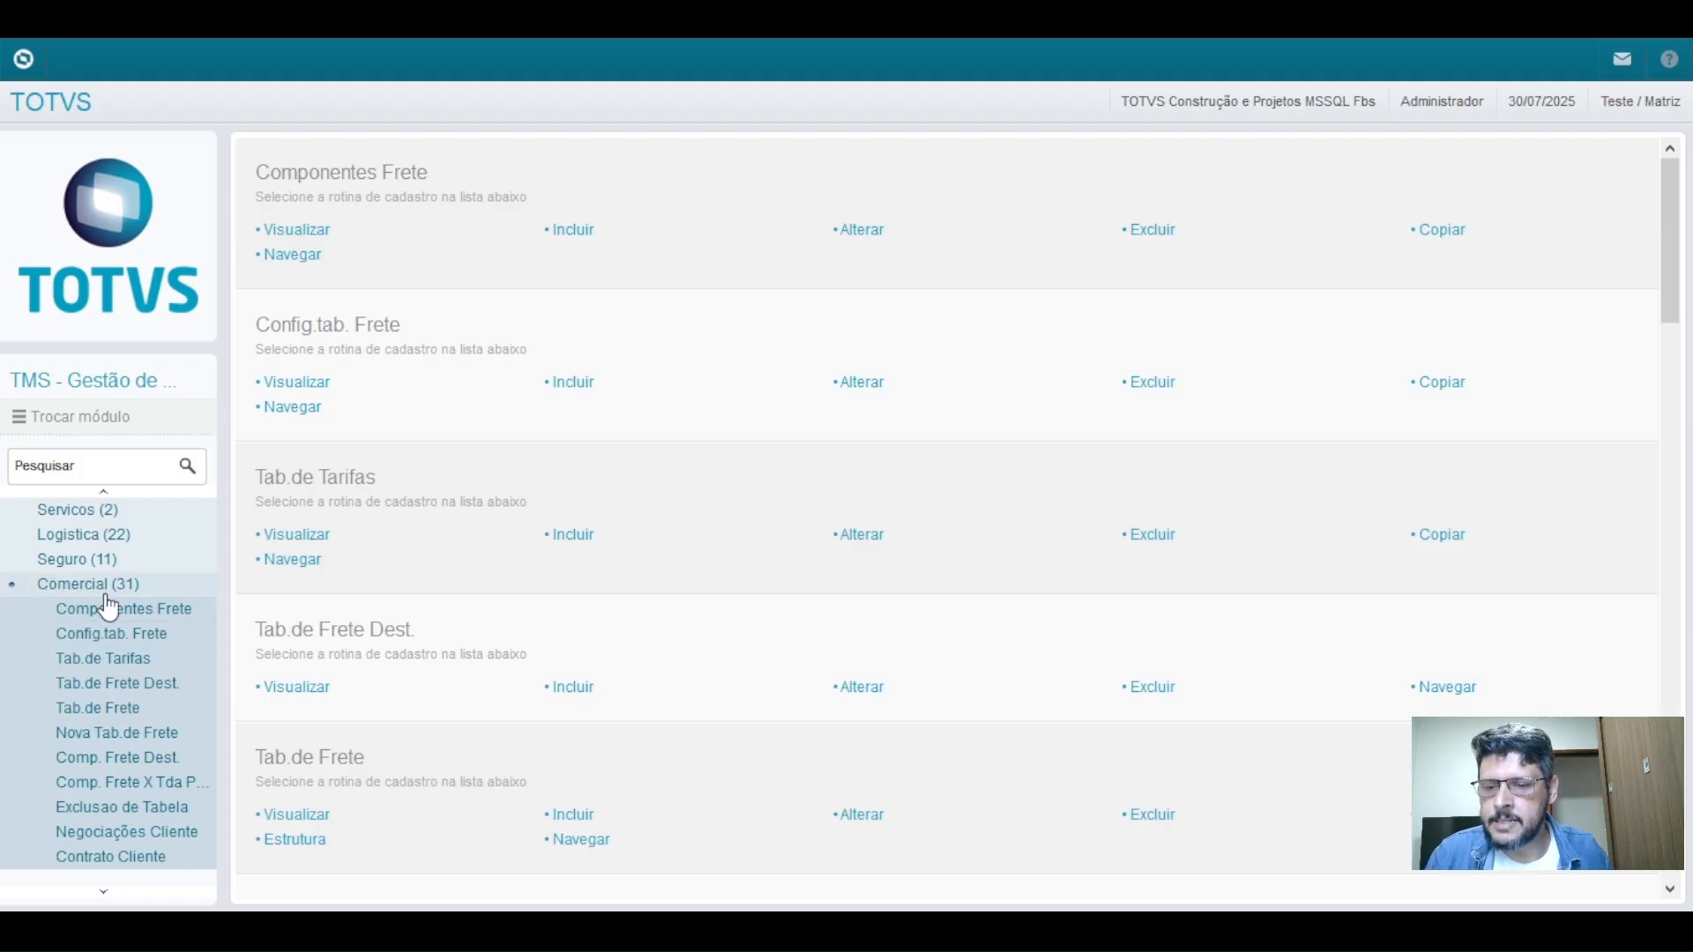
# Step: View table D001 in the freight table by recipient routine and close the record
pyautogui.click(96, 686)
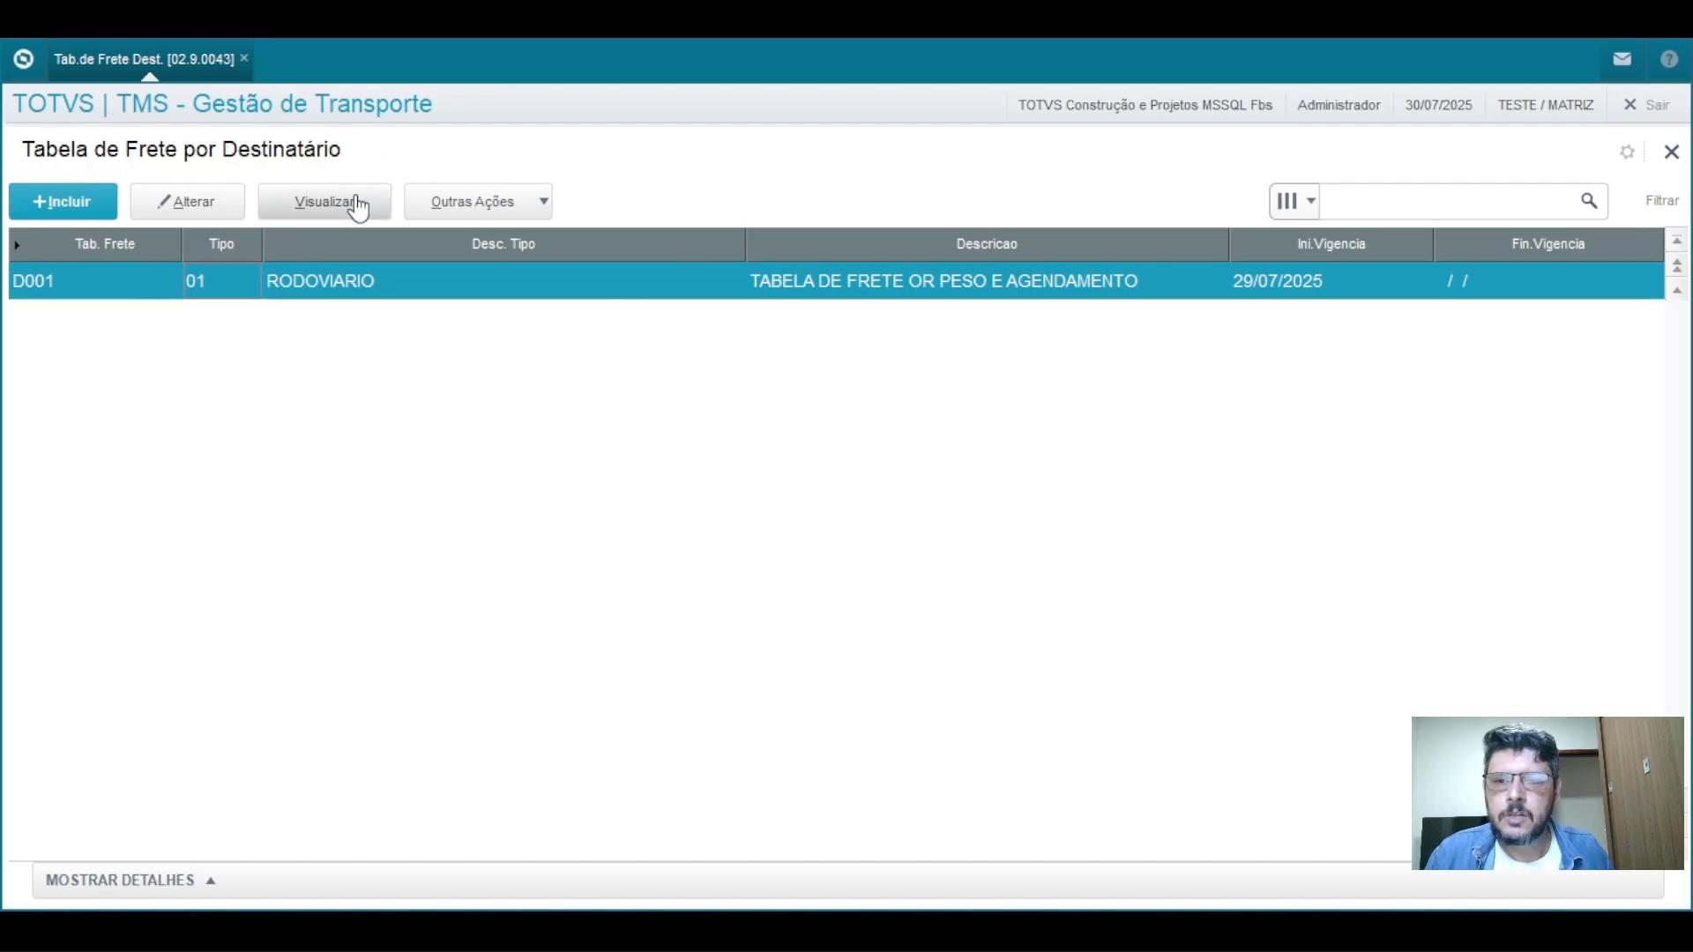
pyautogui.doubleClick(481, 296)
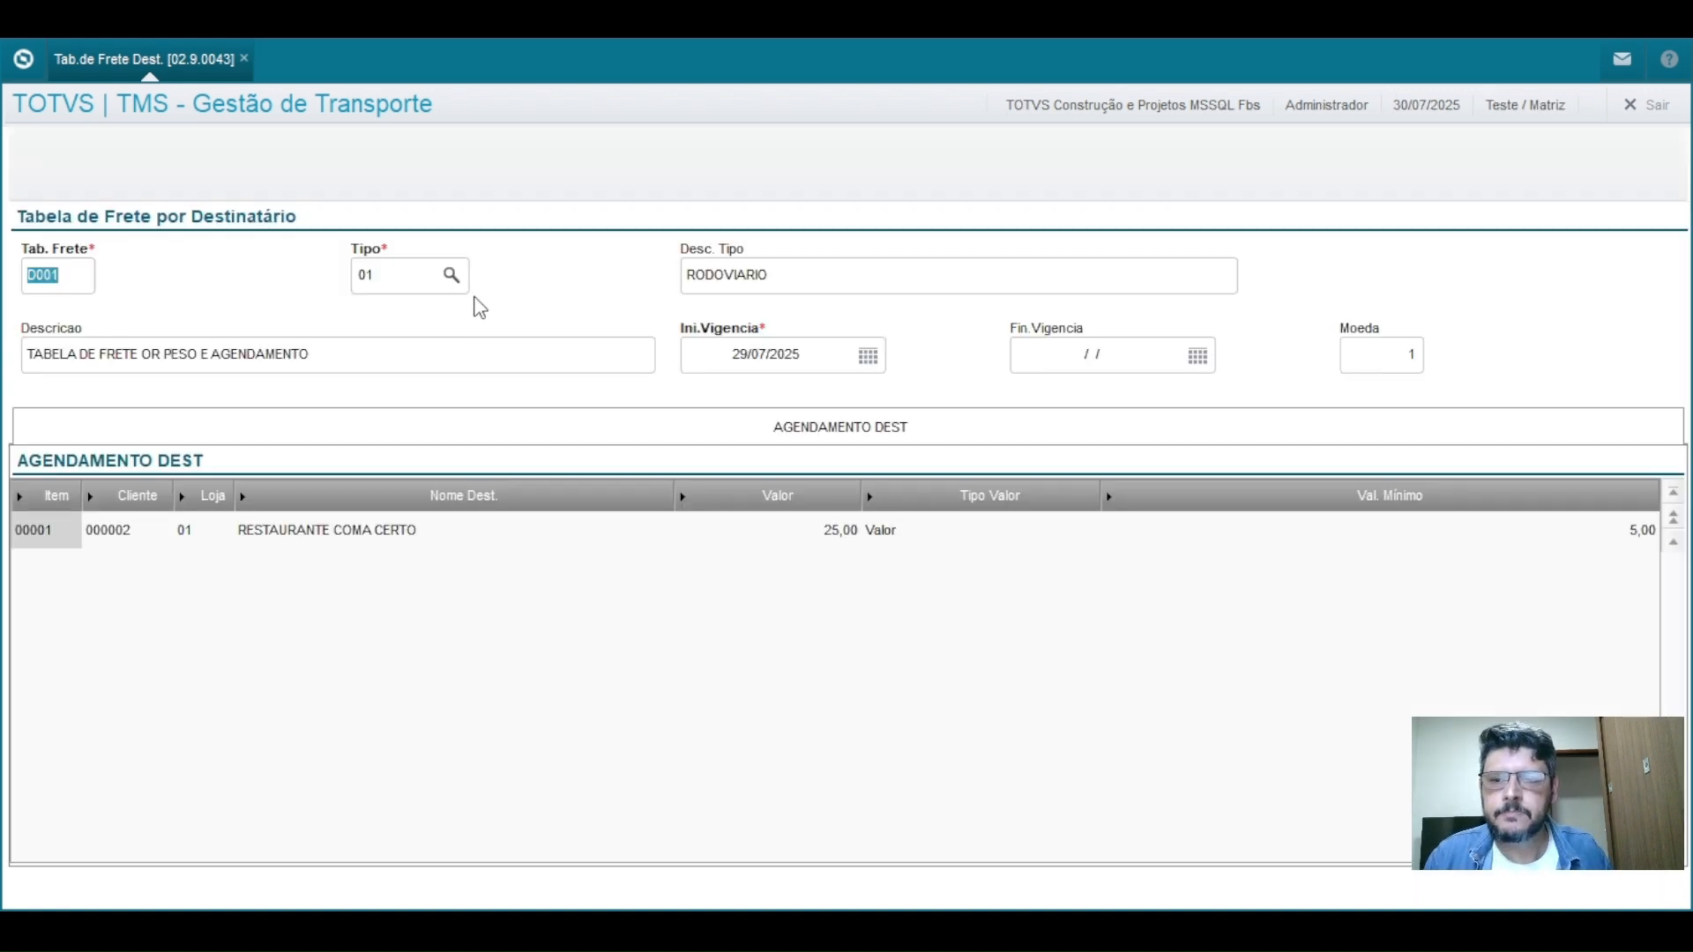
pyautogui.click(1628, 162)
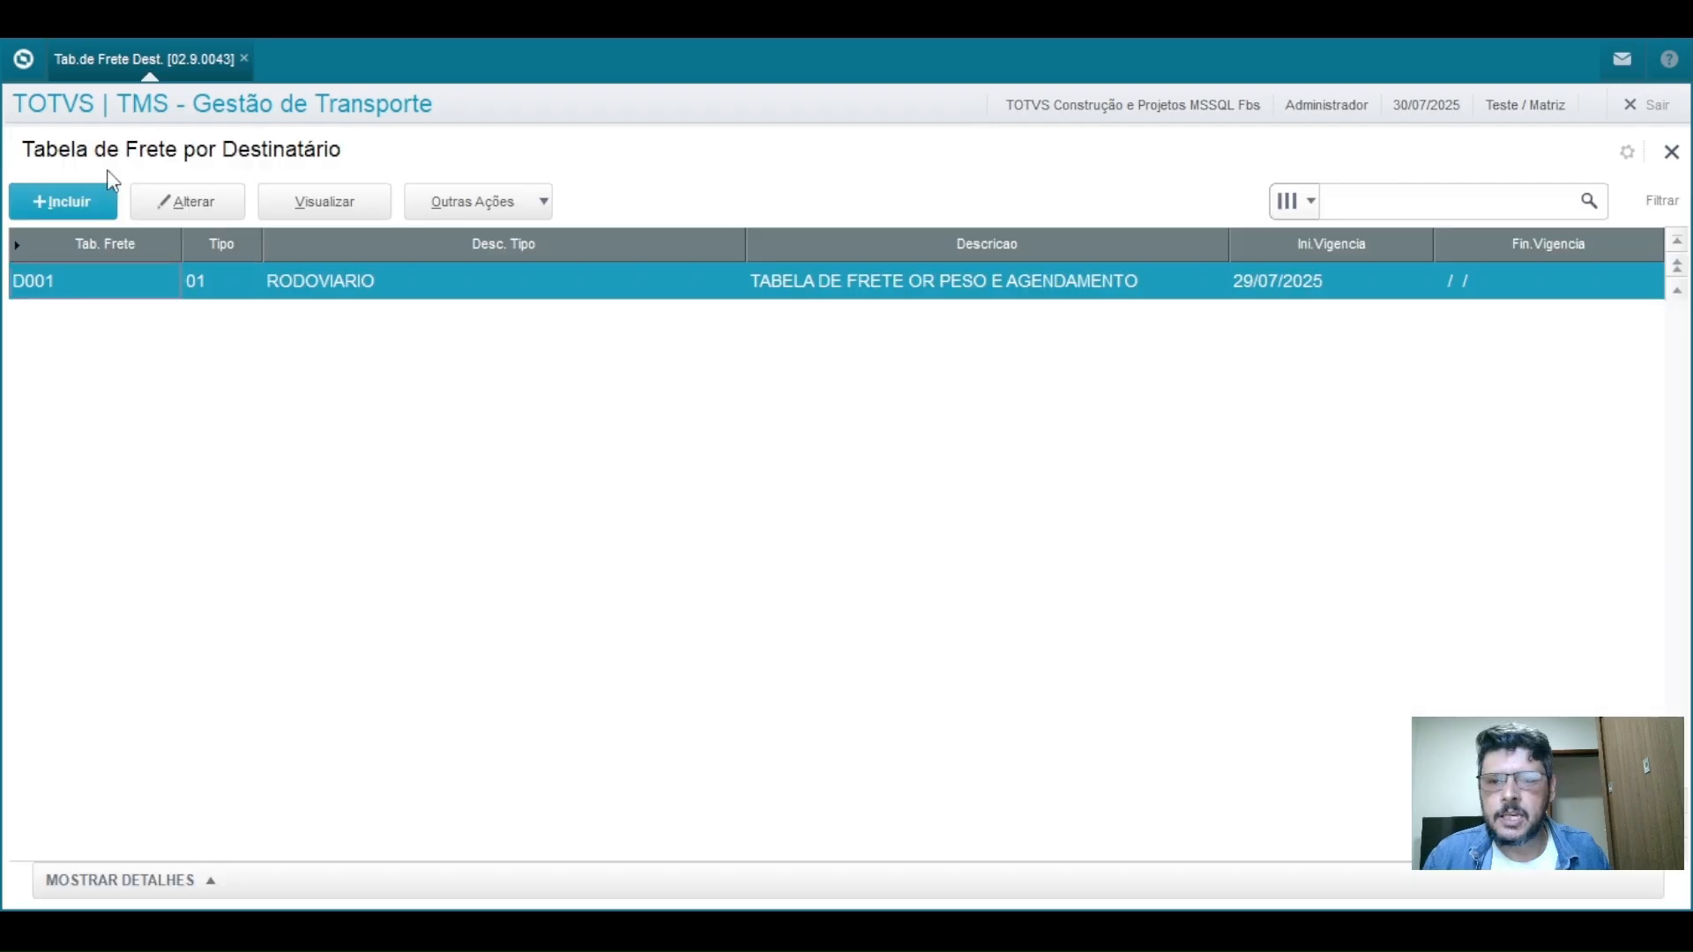
# Step: Start including a freight table by recipient, mark configuration D001 as its base and cancel the selection
pyautogui.click(99, 196)
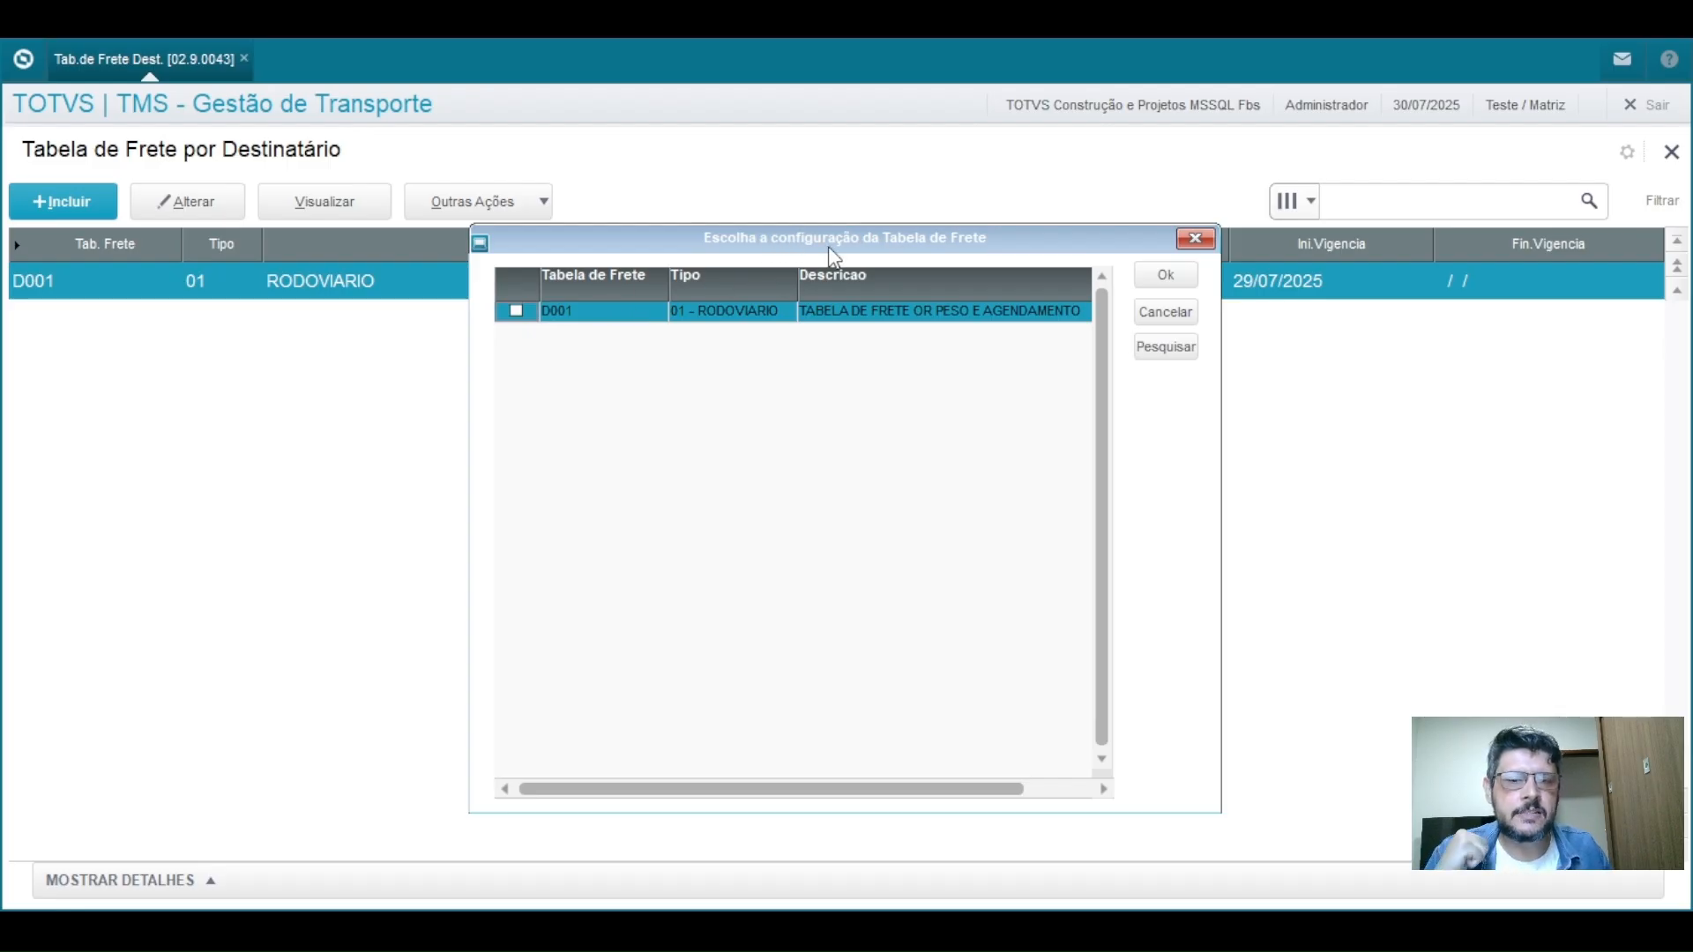
pyautogui.click(516, 312)
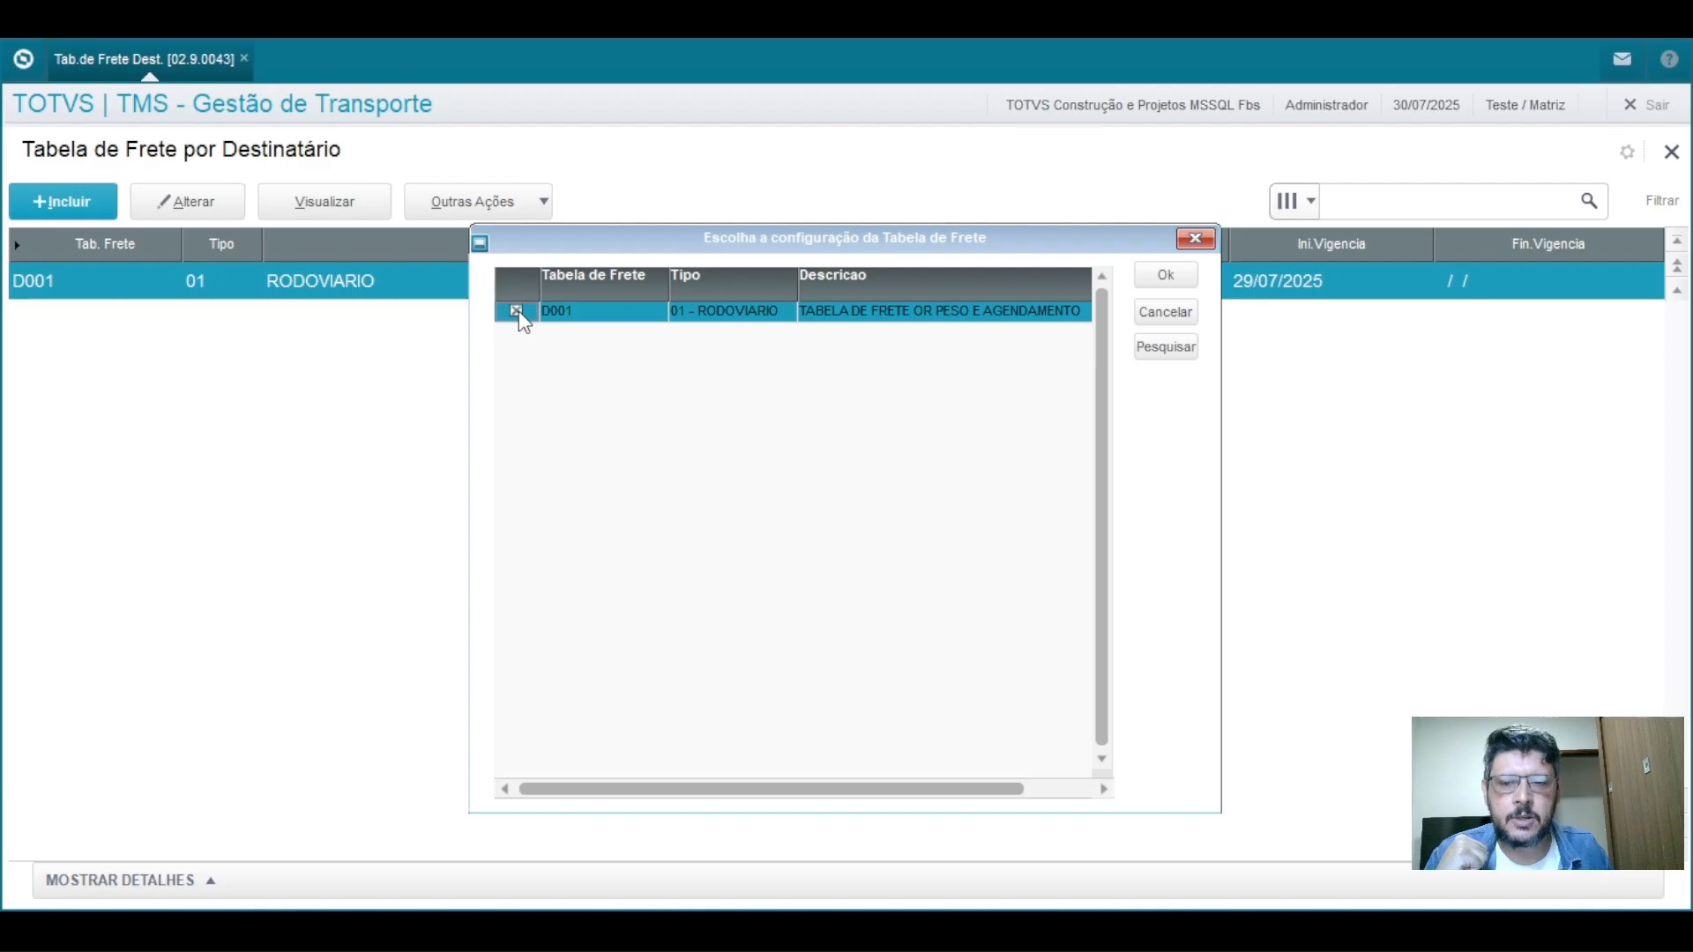
pyautogui.click(1191, 238)
# Step: View recipient freight table D001 and examine its type, type description, table description, customer code and start-of-validity date
pyautogui.click(332, 194)
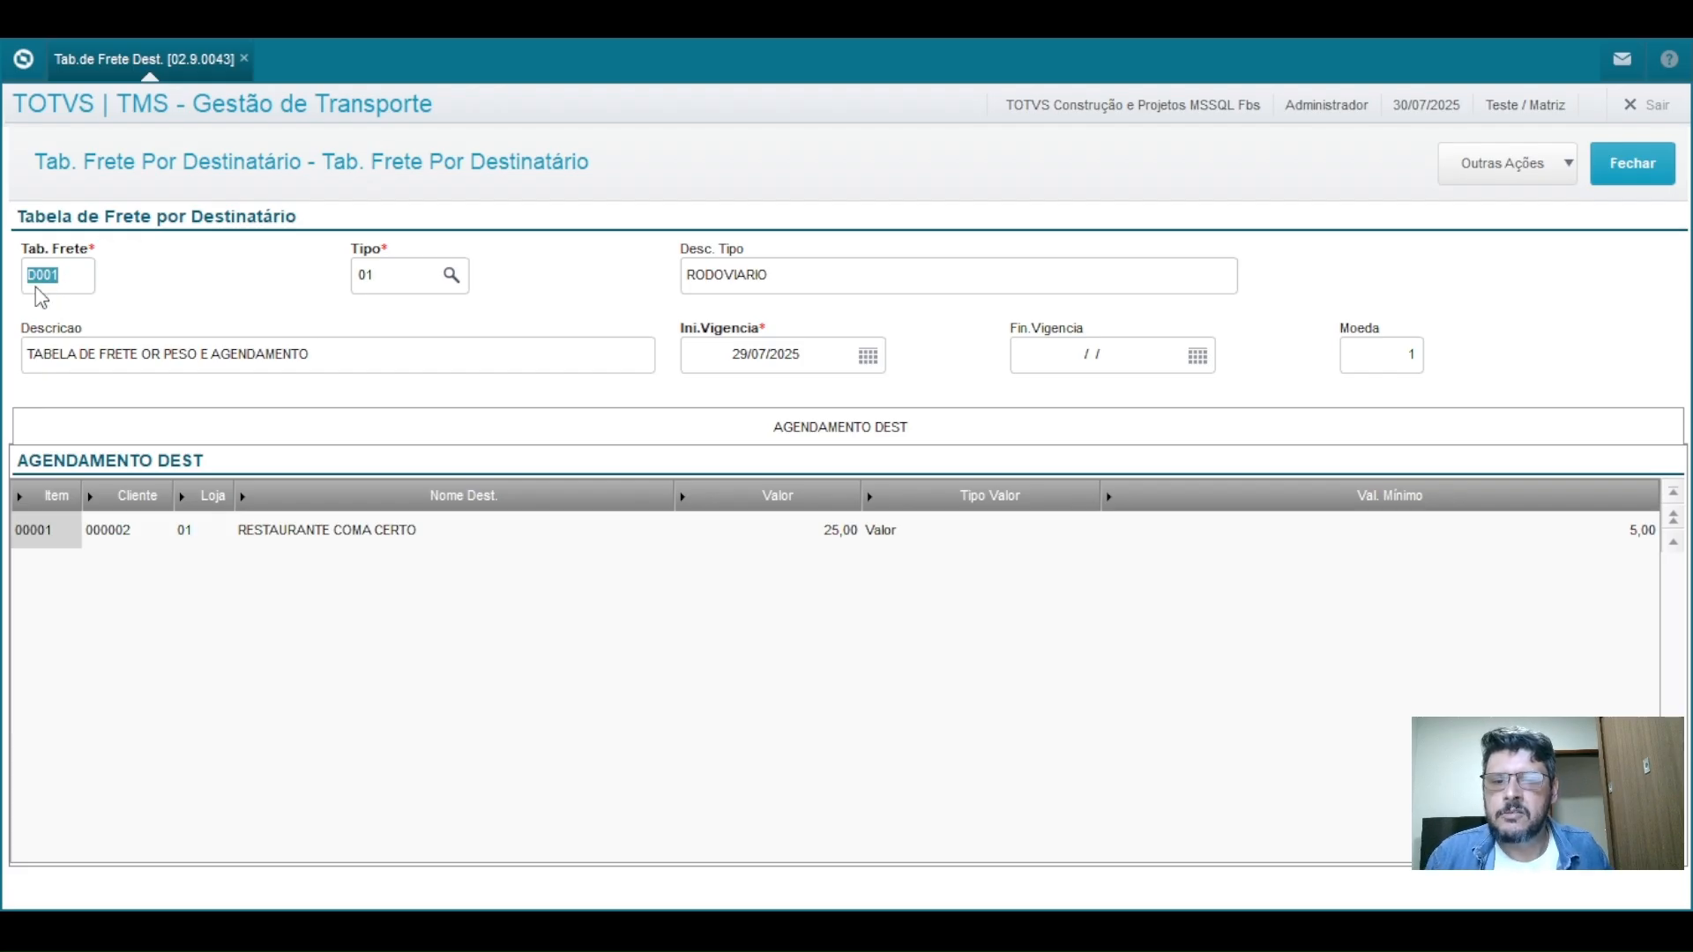
pyautogui.click(382, 276)
pyautogui.click(859, 286)
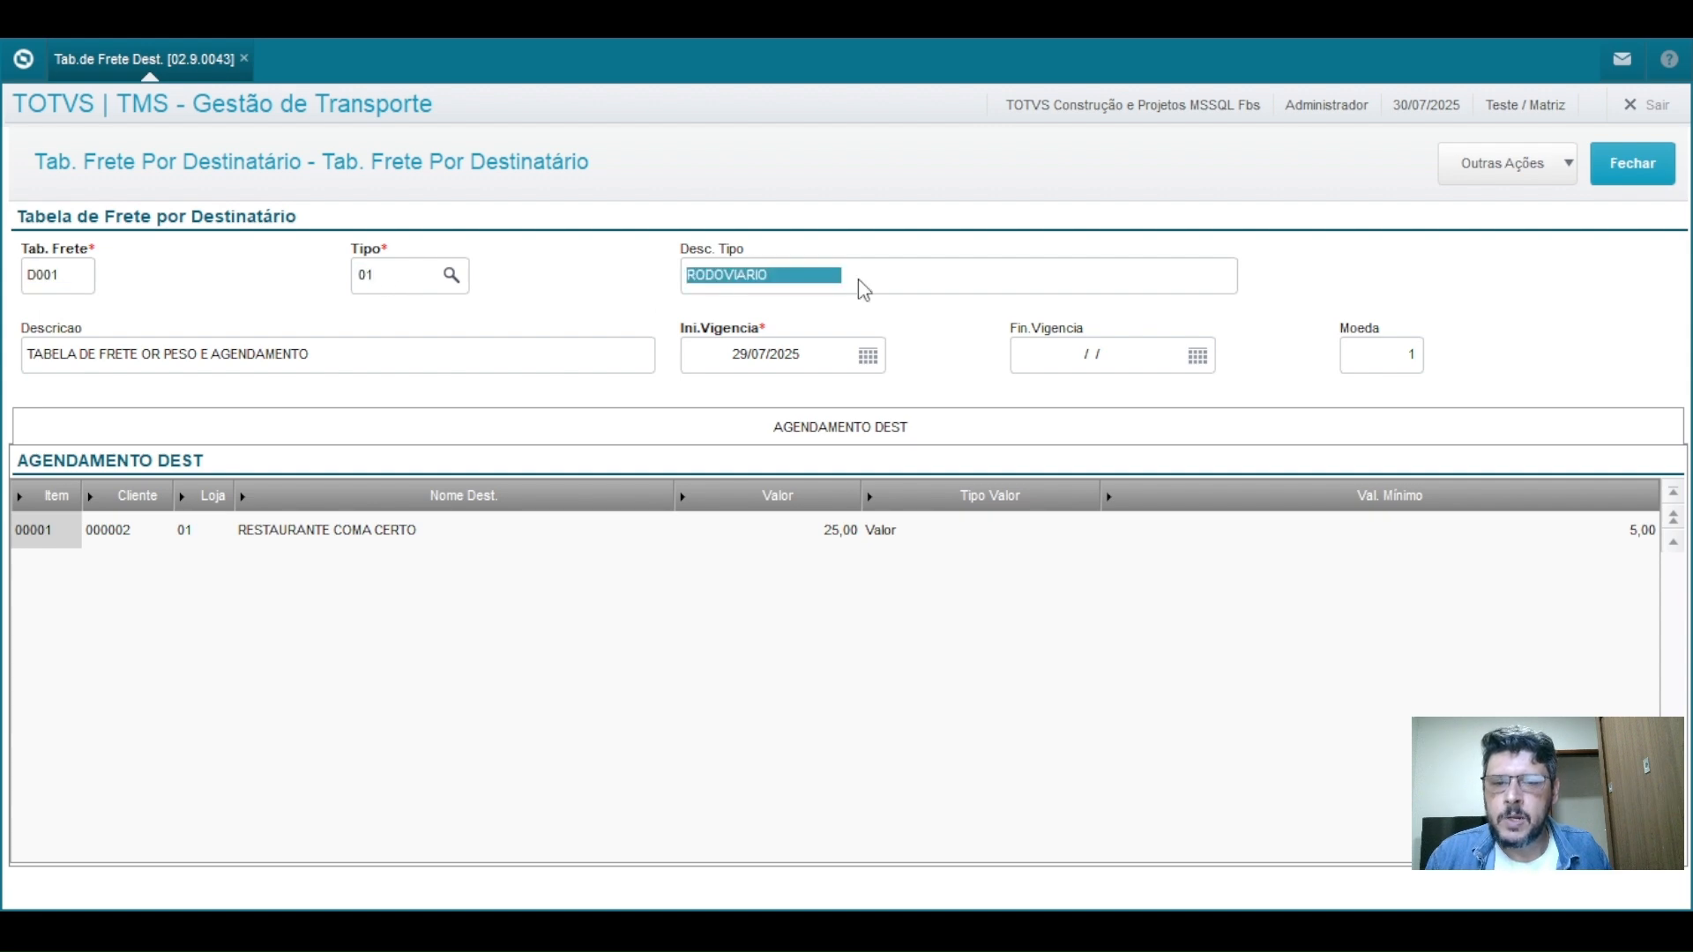
pyautogui.click(208, 363)
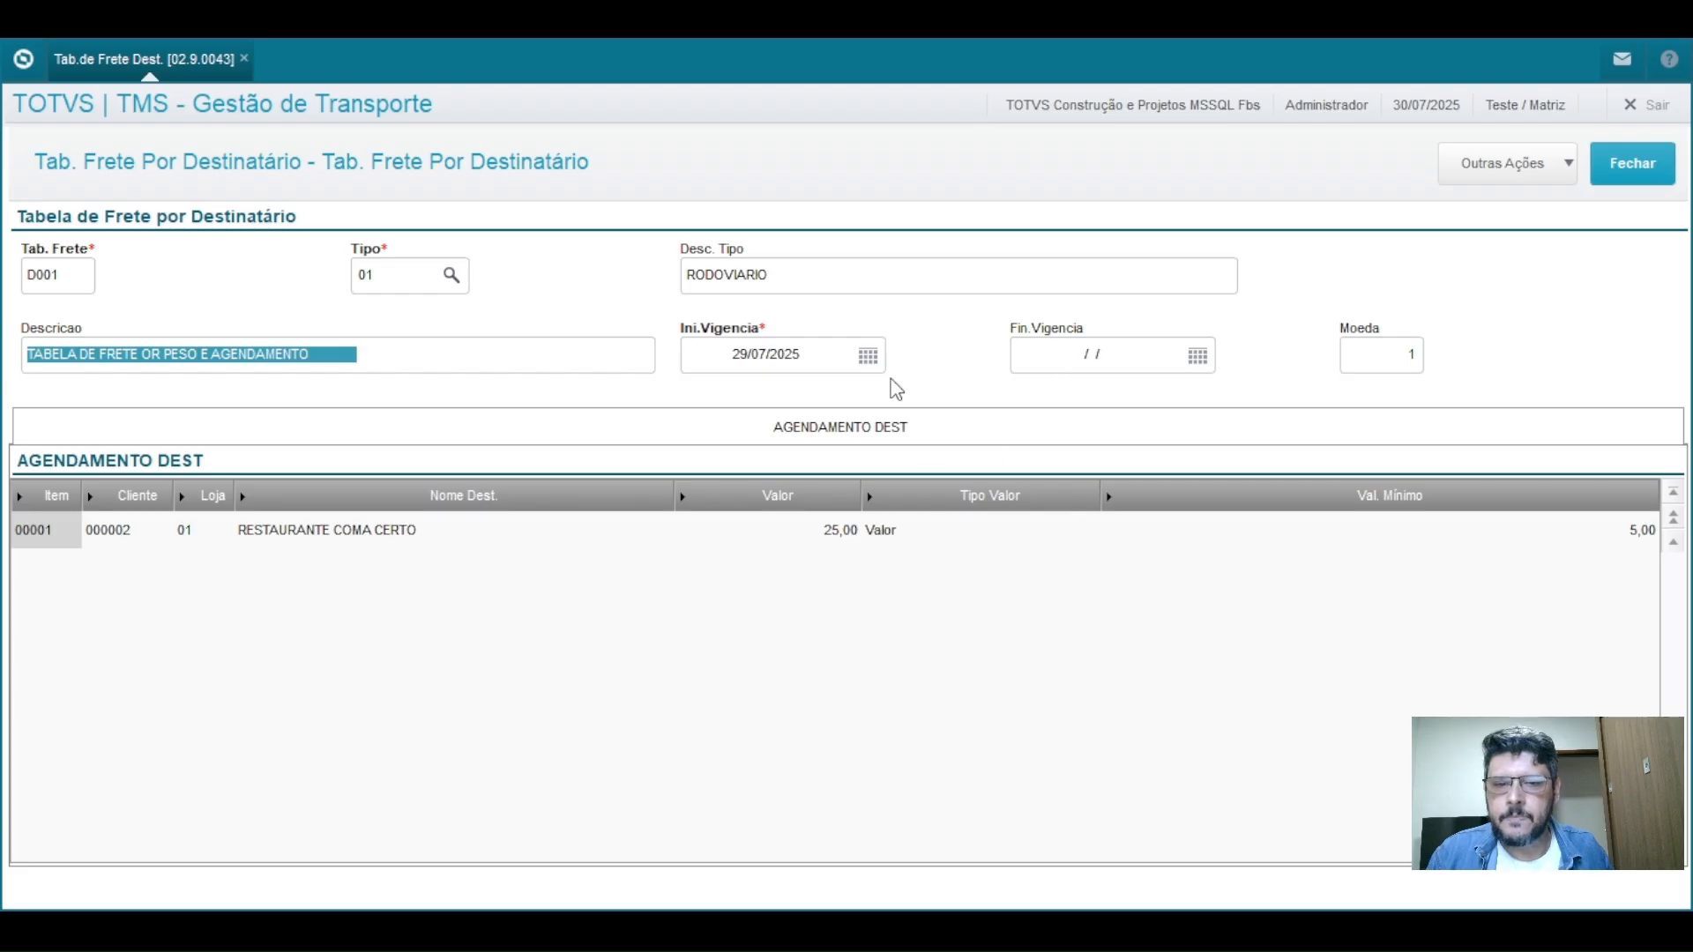
pyautogui.click(123, 533)
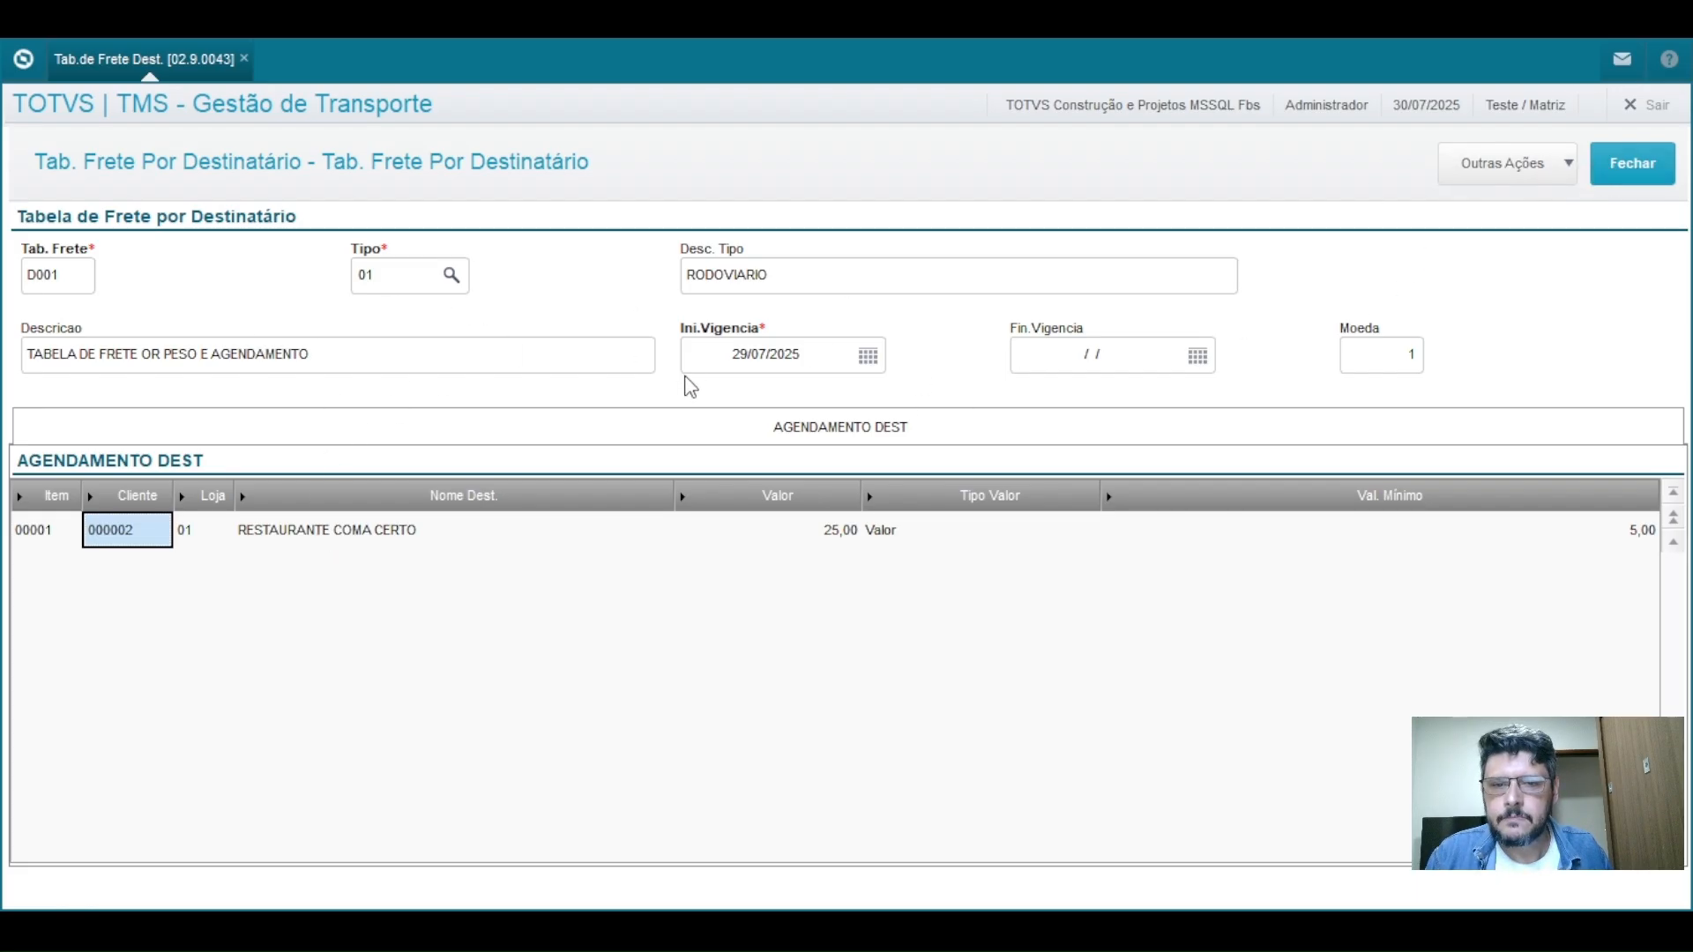
pyautogui.click(756, 365)
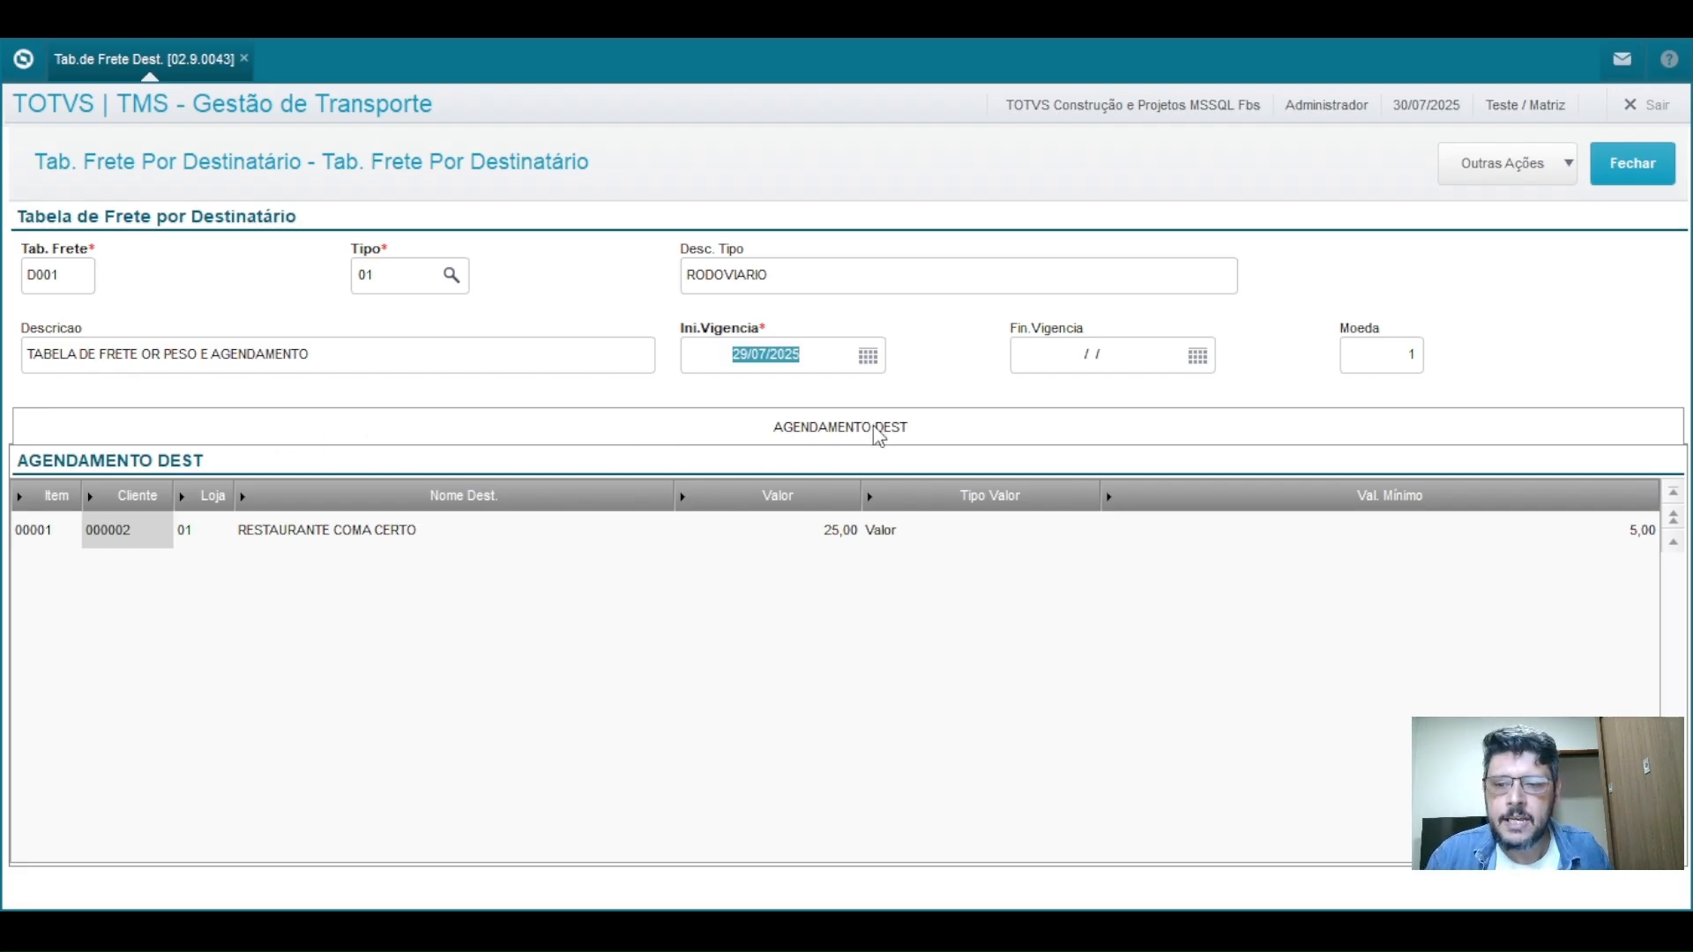
# Step: Examine the AGENDAMENTO DEST item's customer, recipient name, value, value type and minimum value, and close the table record
pyautogui.click(101, 537)
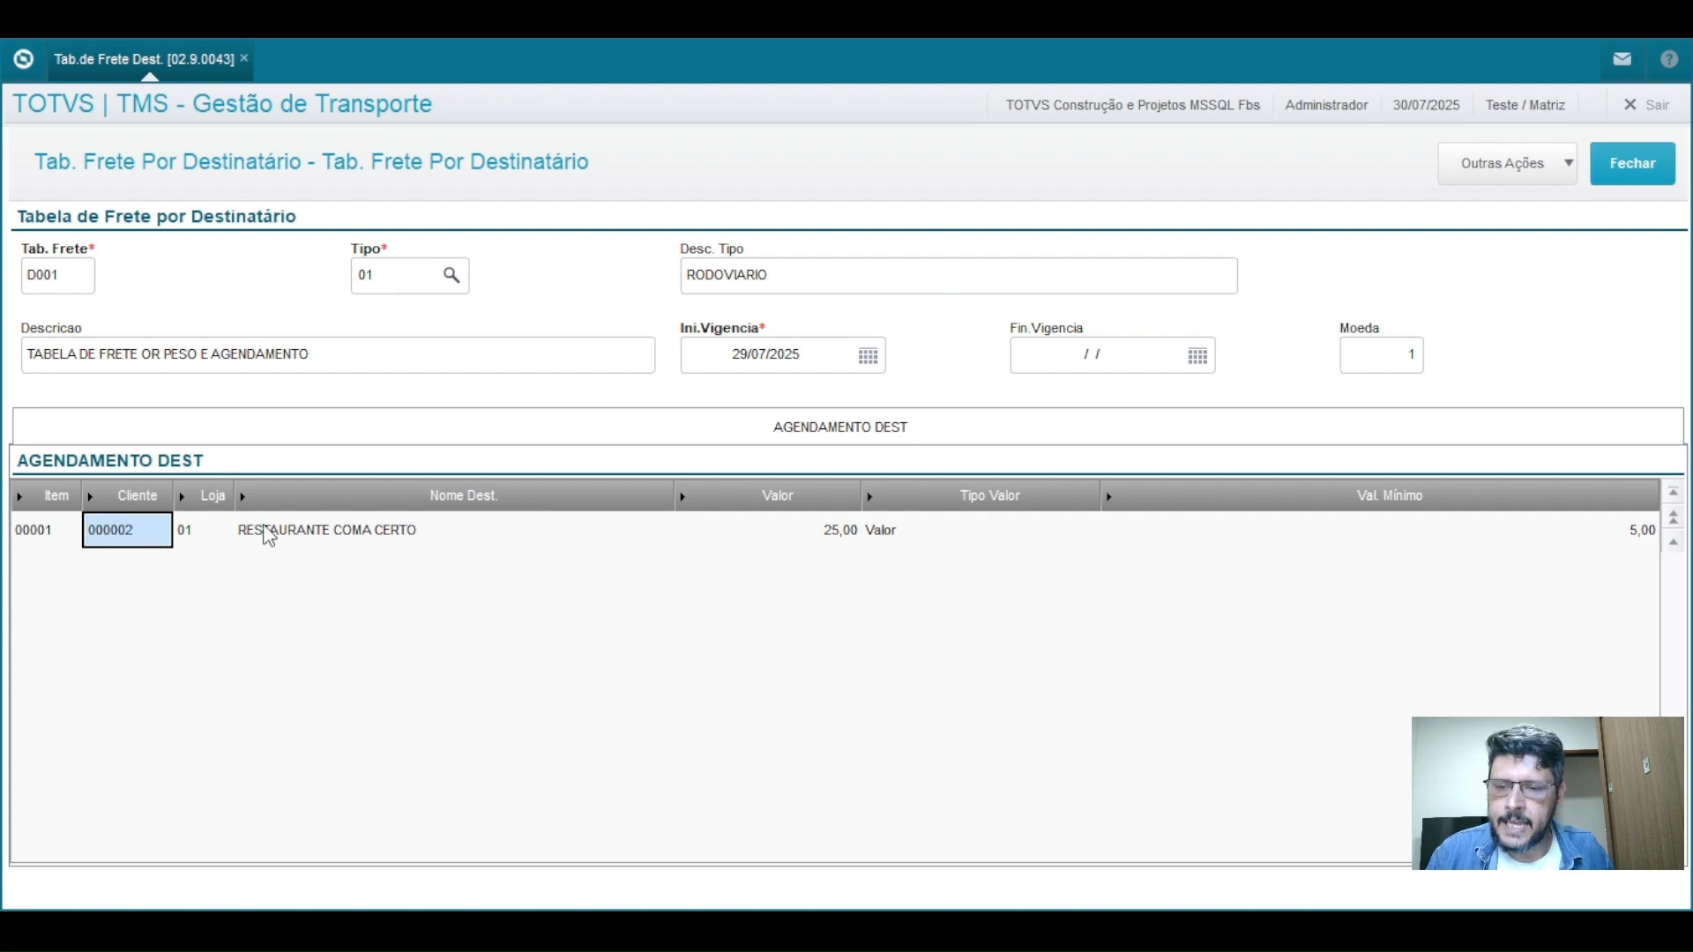
pyautogui.click(267, 532)
pyautogui.click(758, 549)
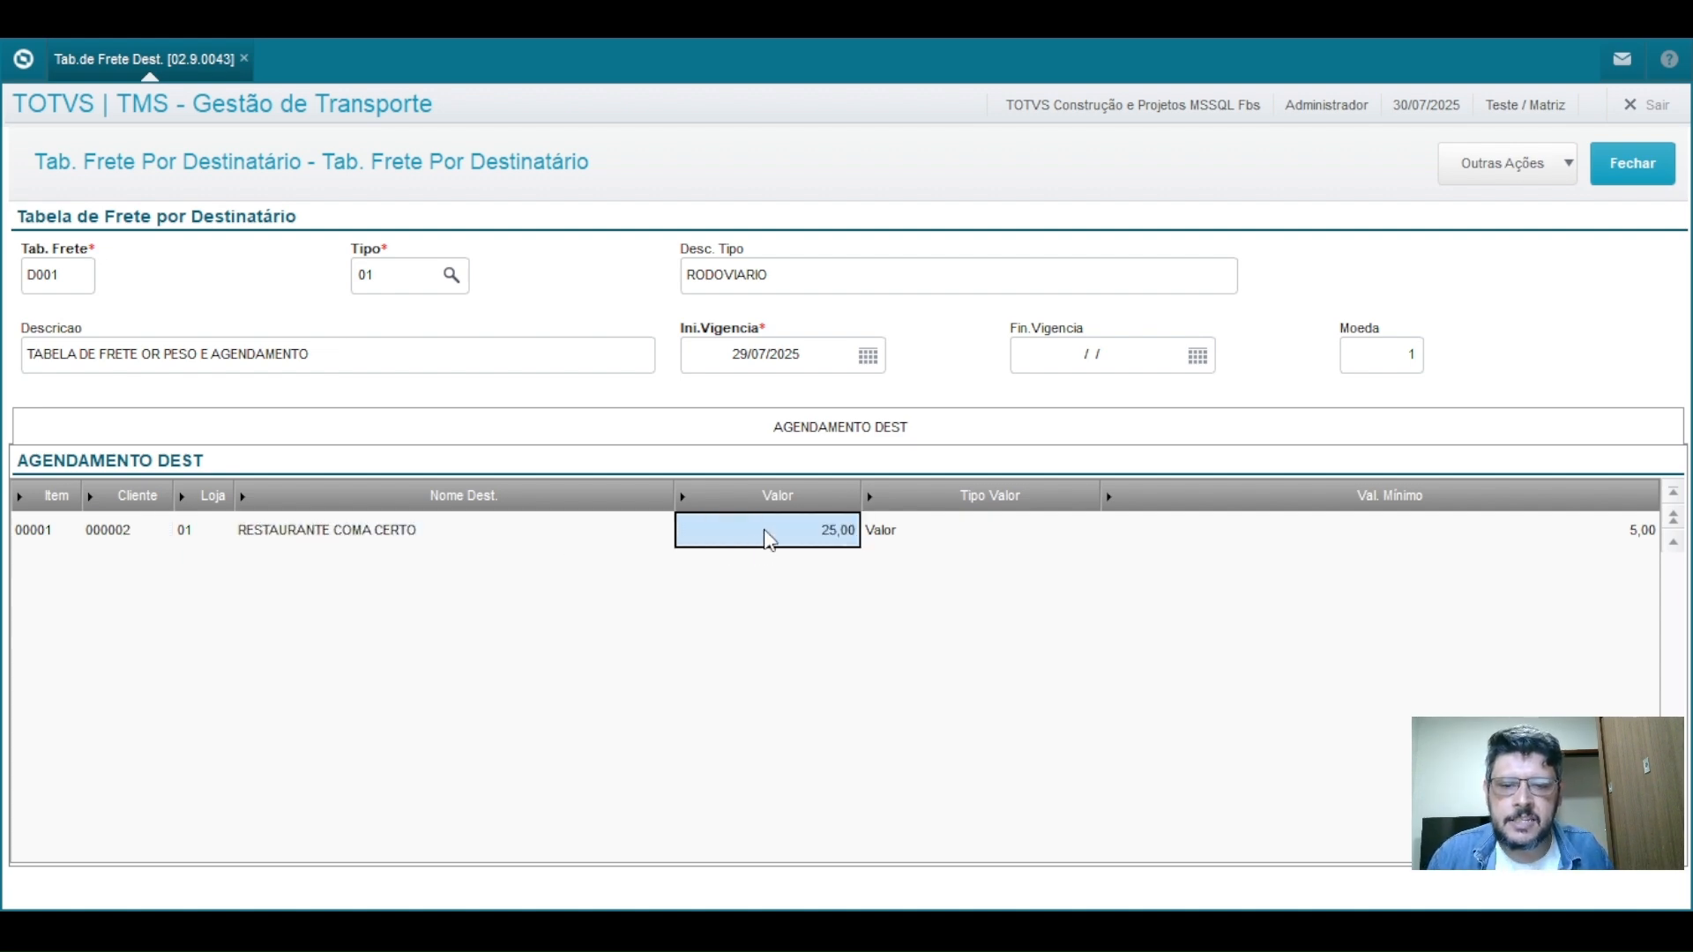
pyautogui.click(1000, 553)
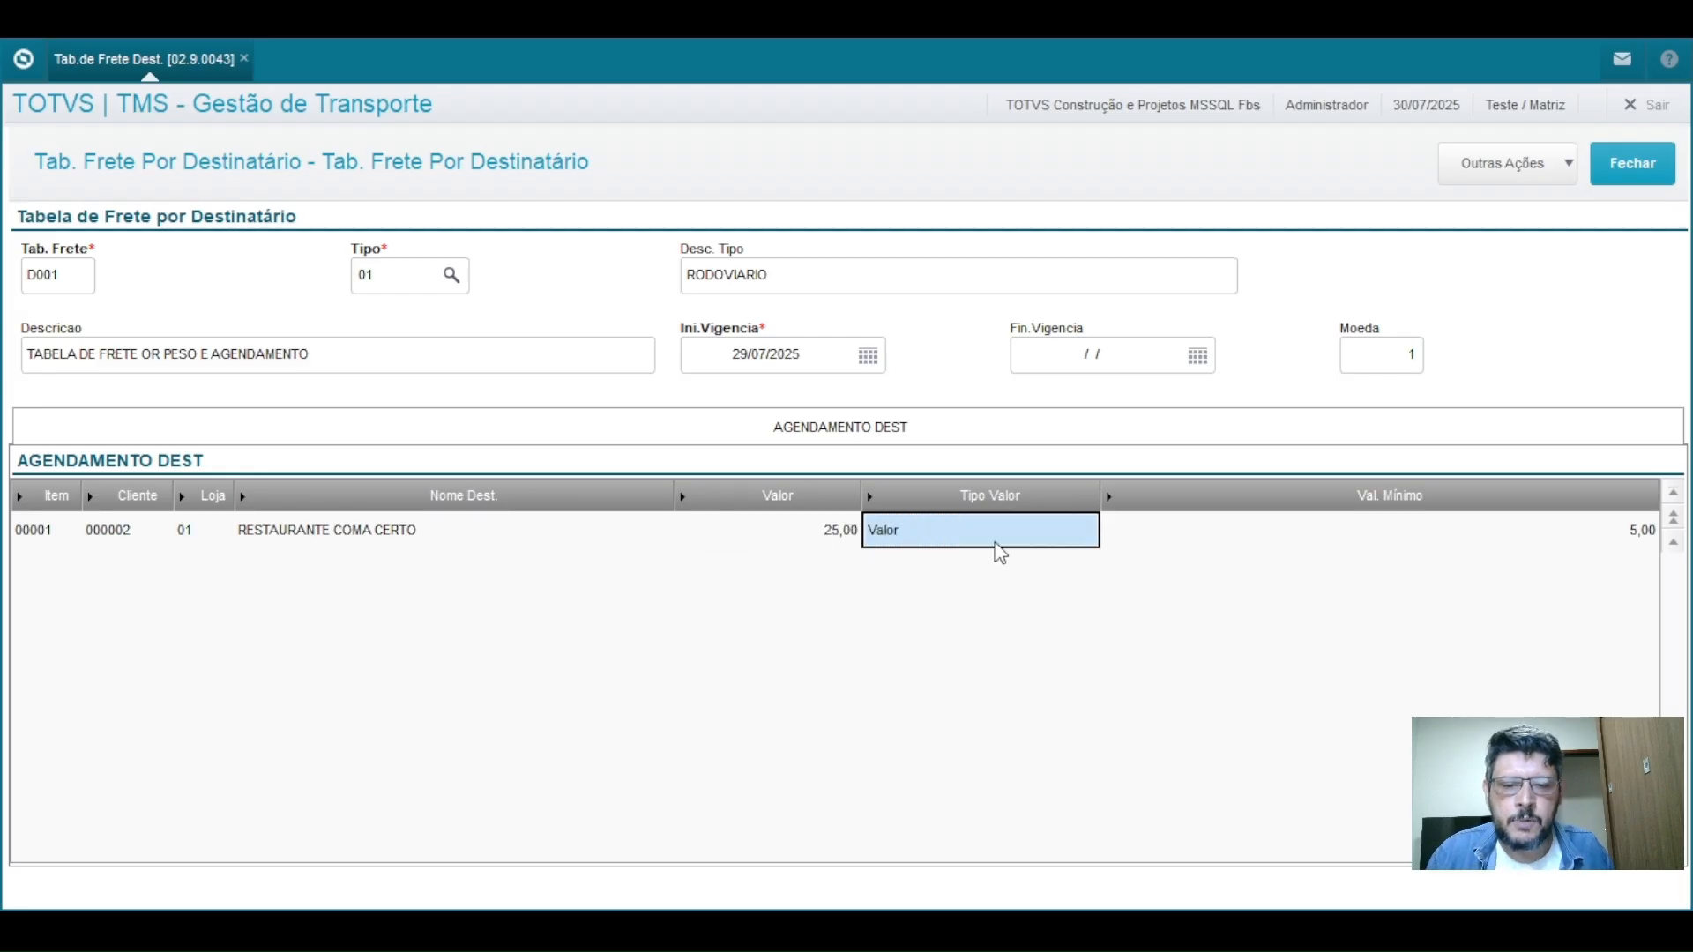
pyautogui.click(1467, 550)
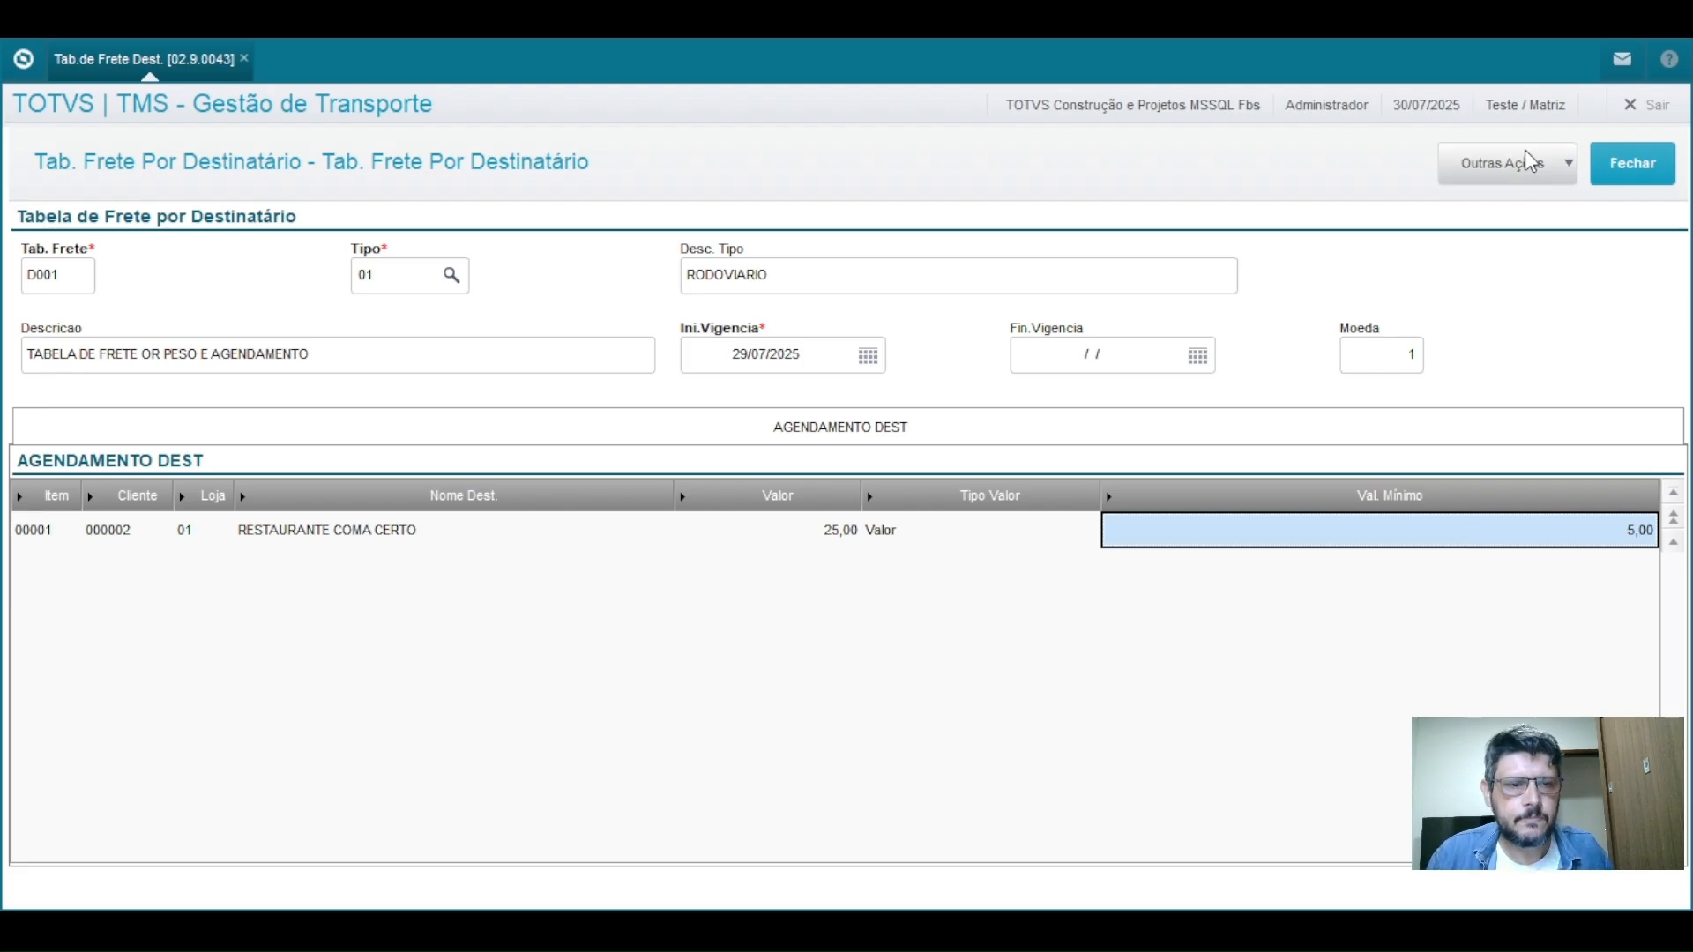
pyautogui.click(1630, 164)
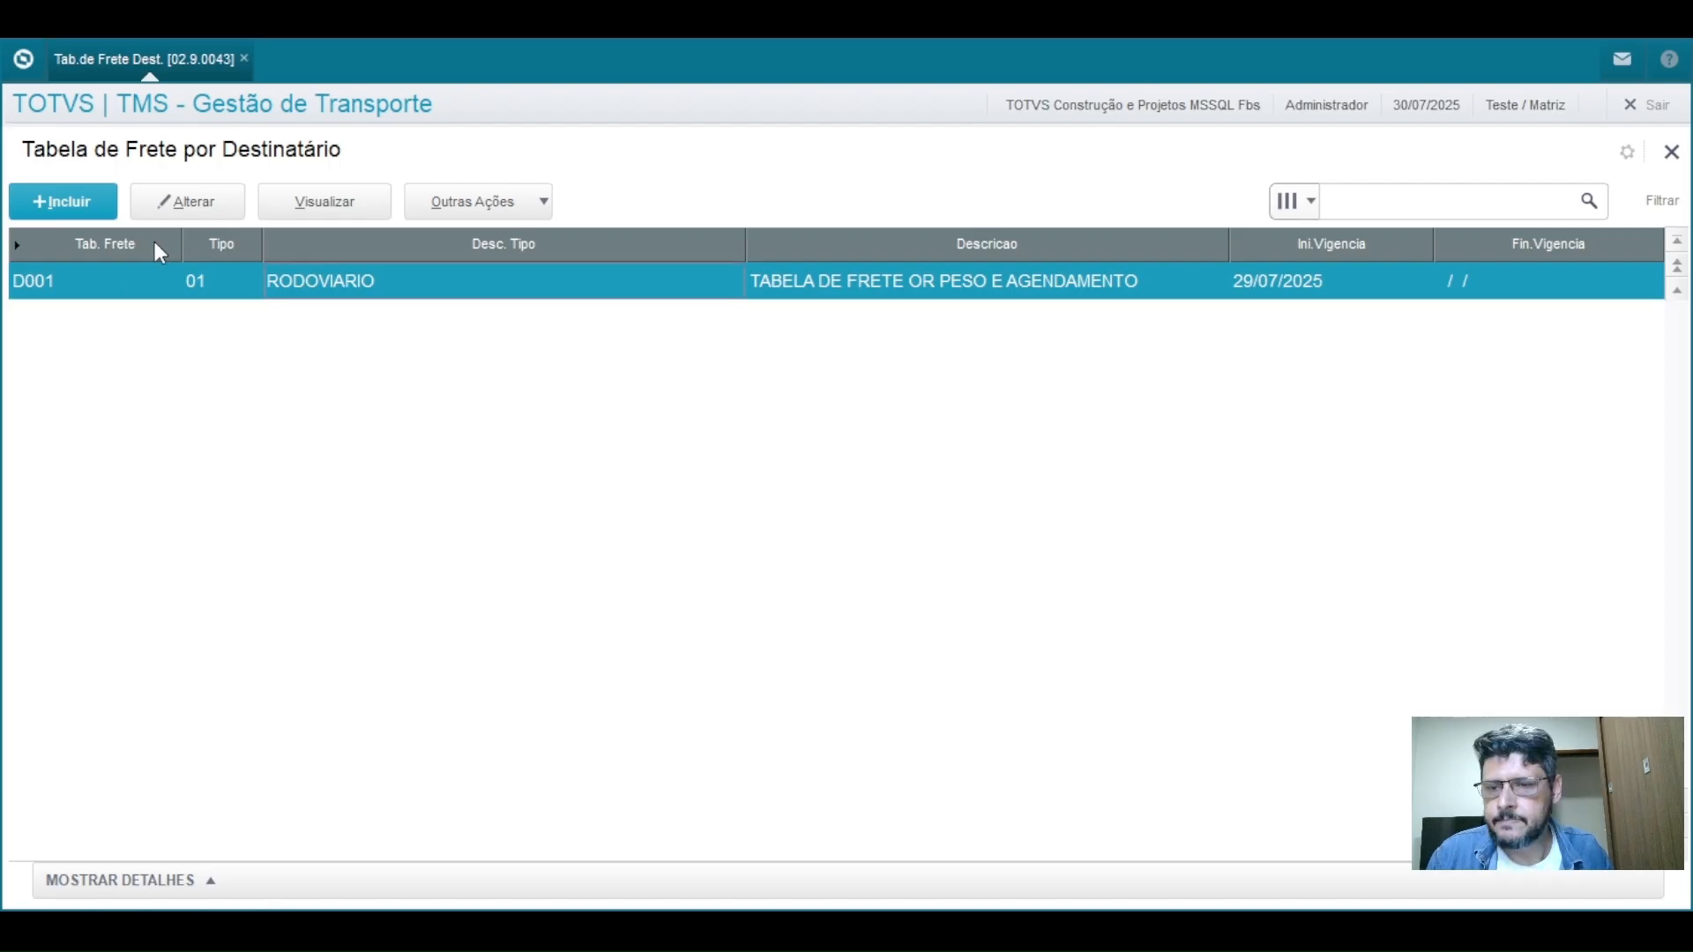
# Step: Leave the recipient freight table routine and open delivery priority 001 for editing in the Prioridades de Entrega registration
pyautogui.click(244, 59)
pyautogui.click(101, 592)
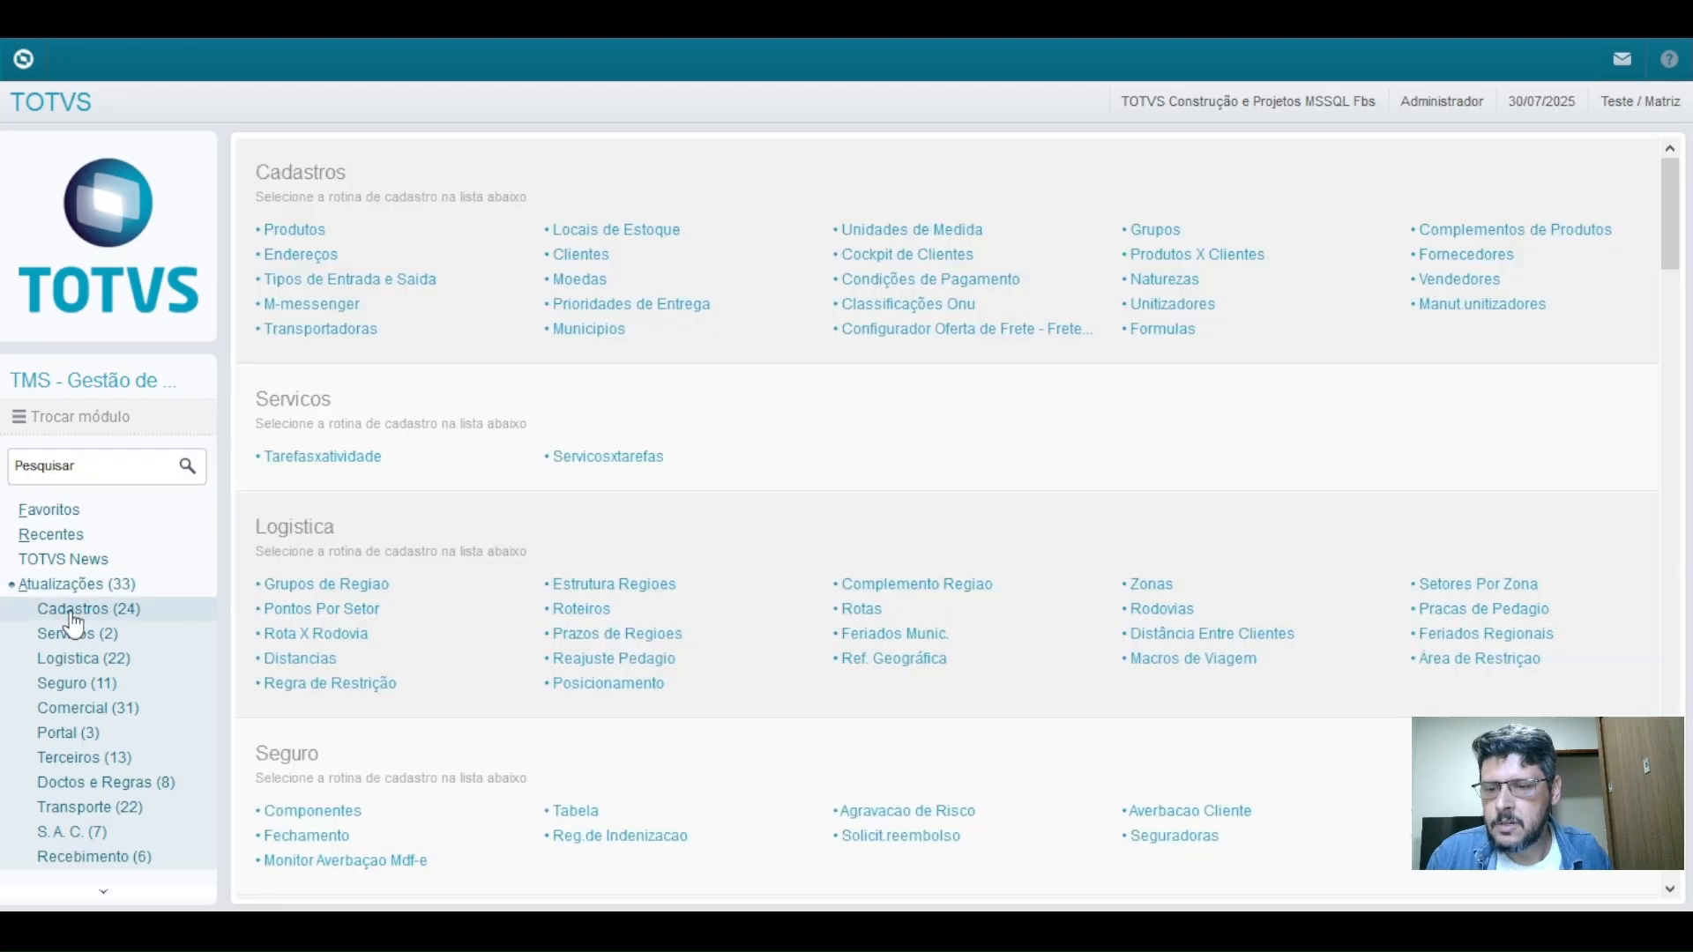
pyautogui.click(81, 609)
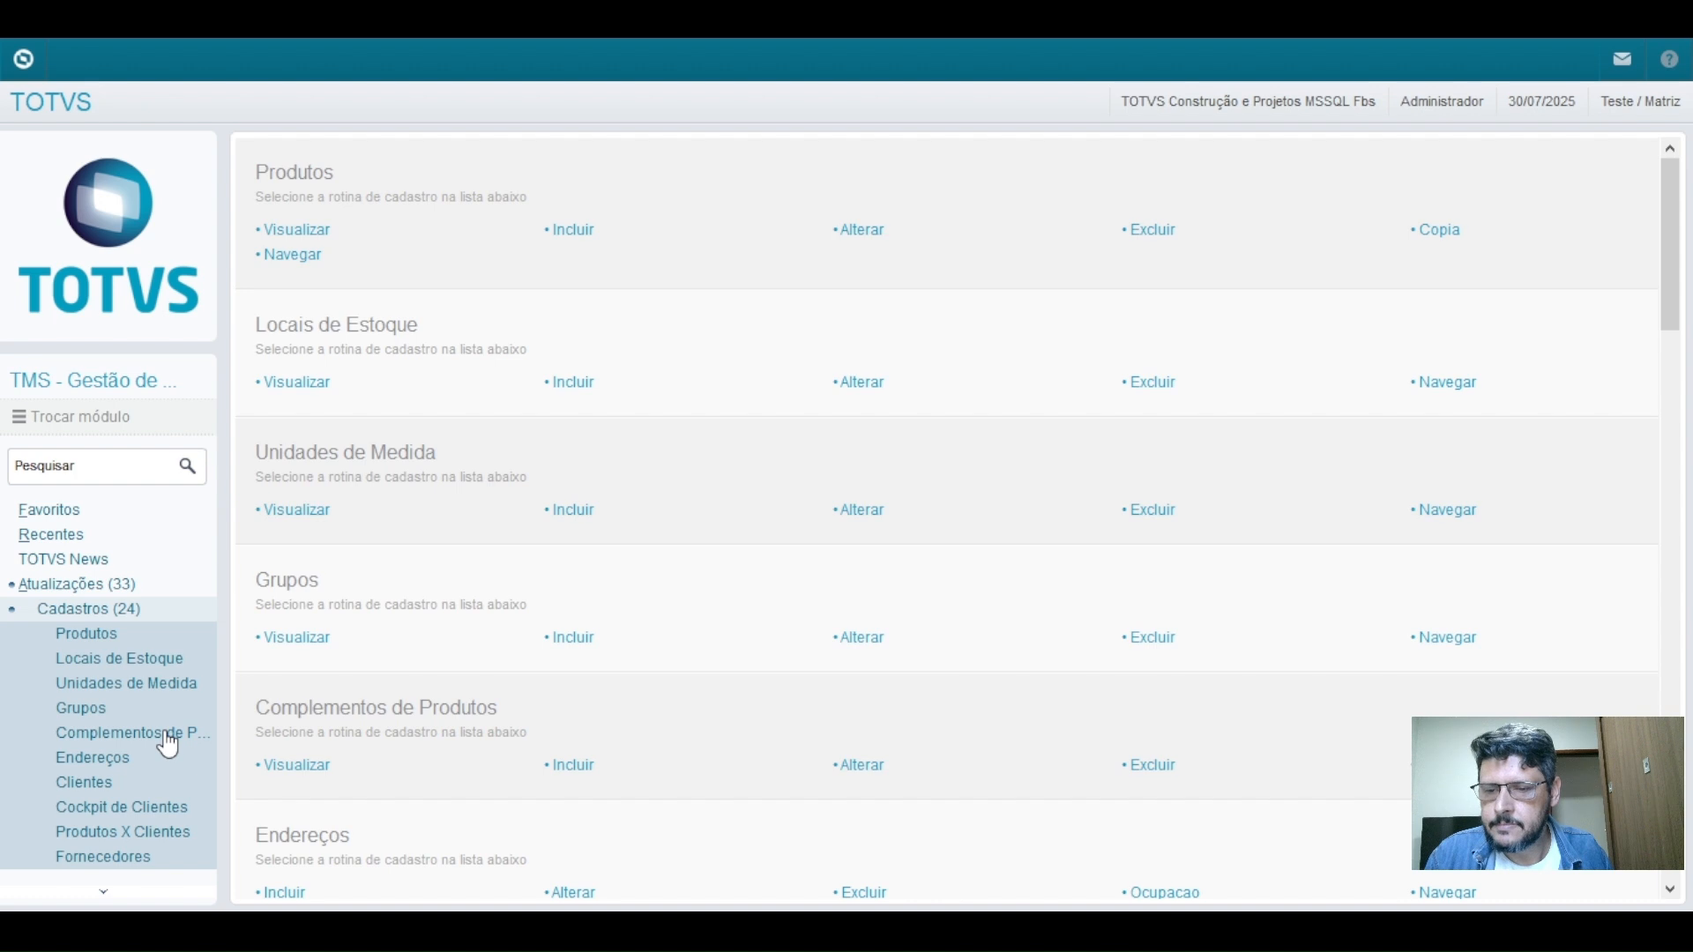
pyautogui.scroll(-5, 165, 739)
pyautogui.scroll(-3, 168, 745)
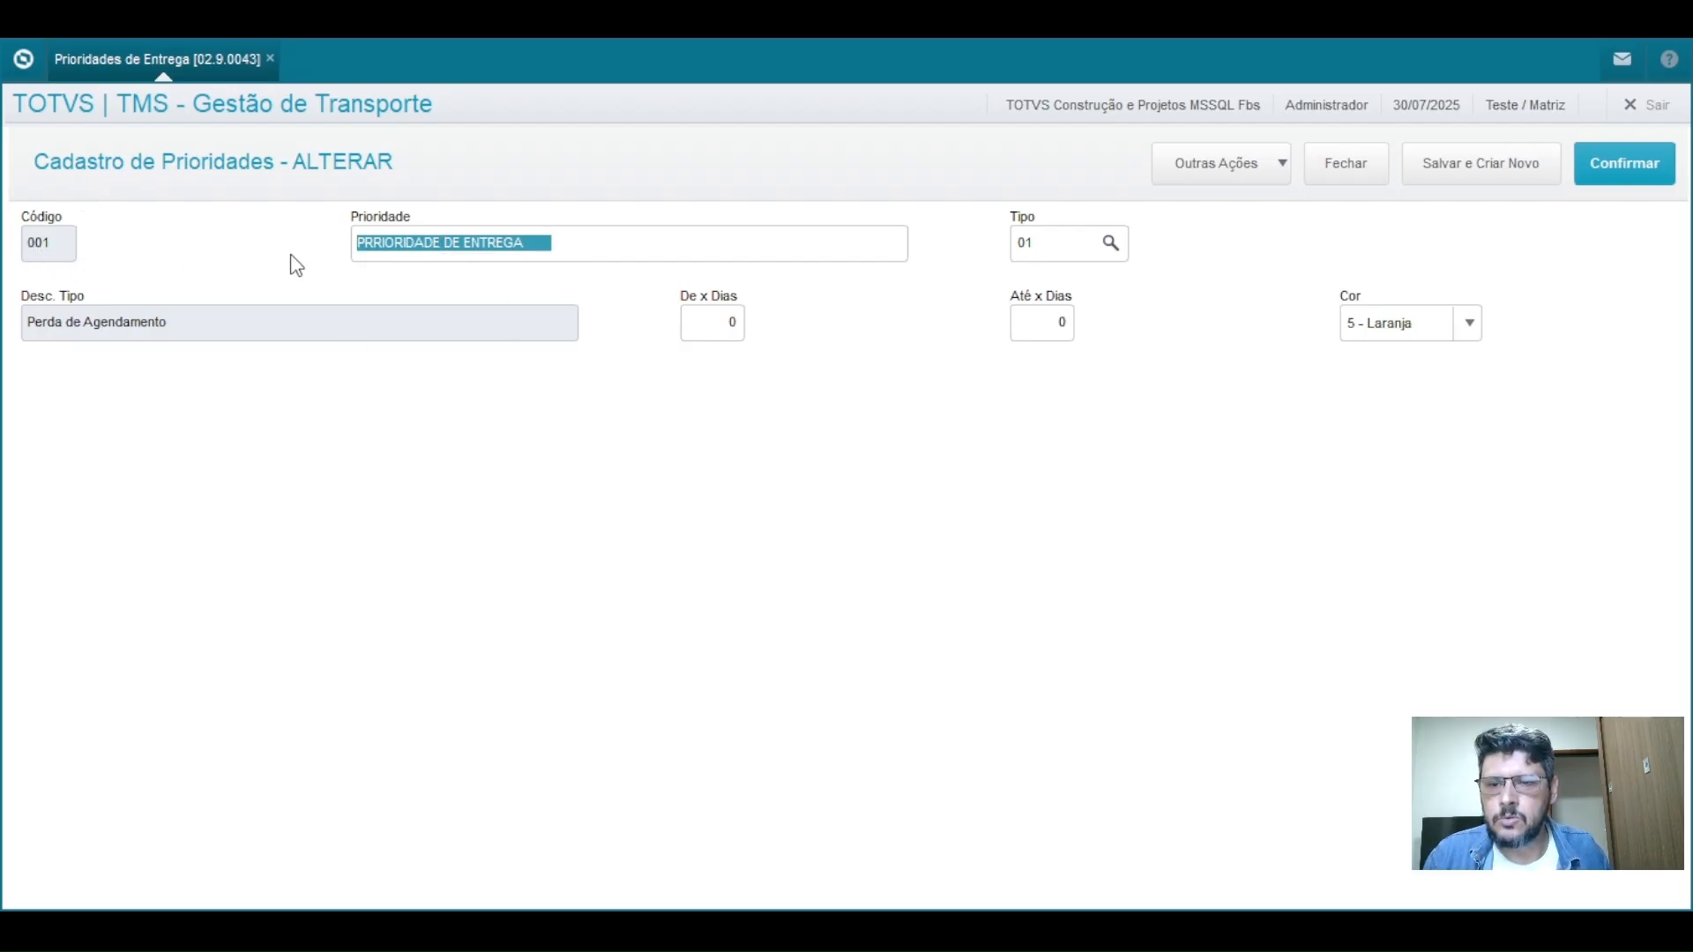
# Step: Correct the priority's name to PRIORIDADE DE ENTREGA and review the types available for it without choosing another
pyautogui.click(387, 238)
pyautogui.press('BackSpace')
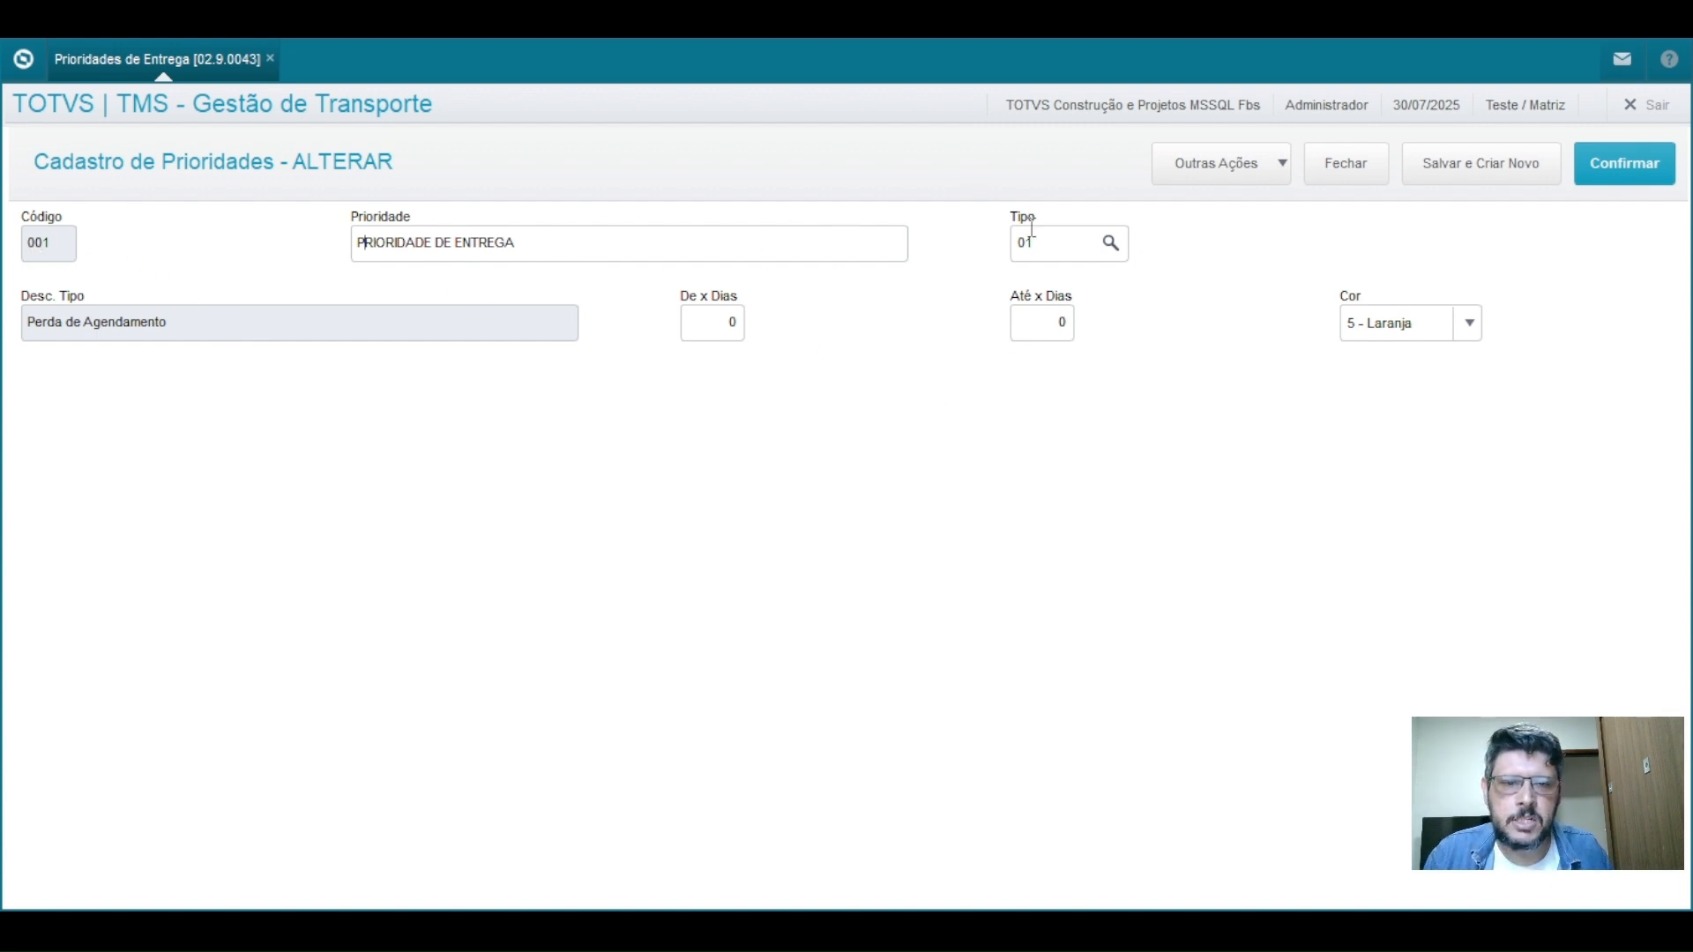
pyautogui.click(1106, 256)
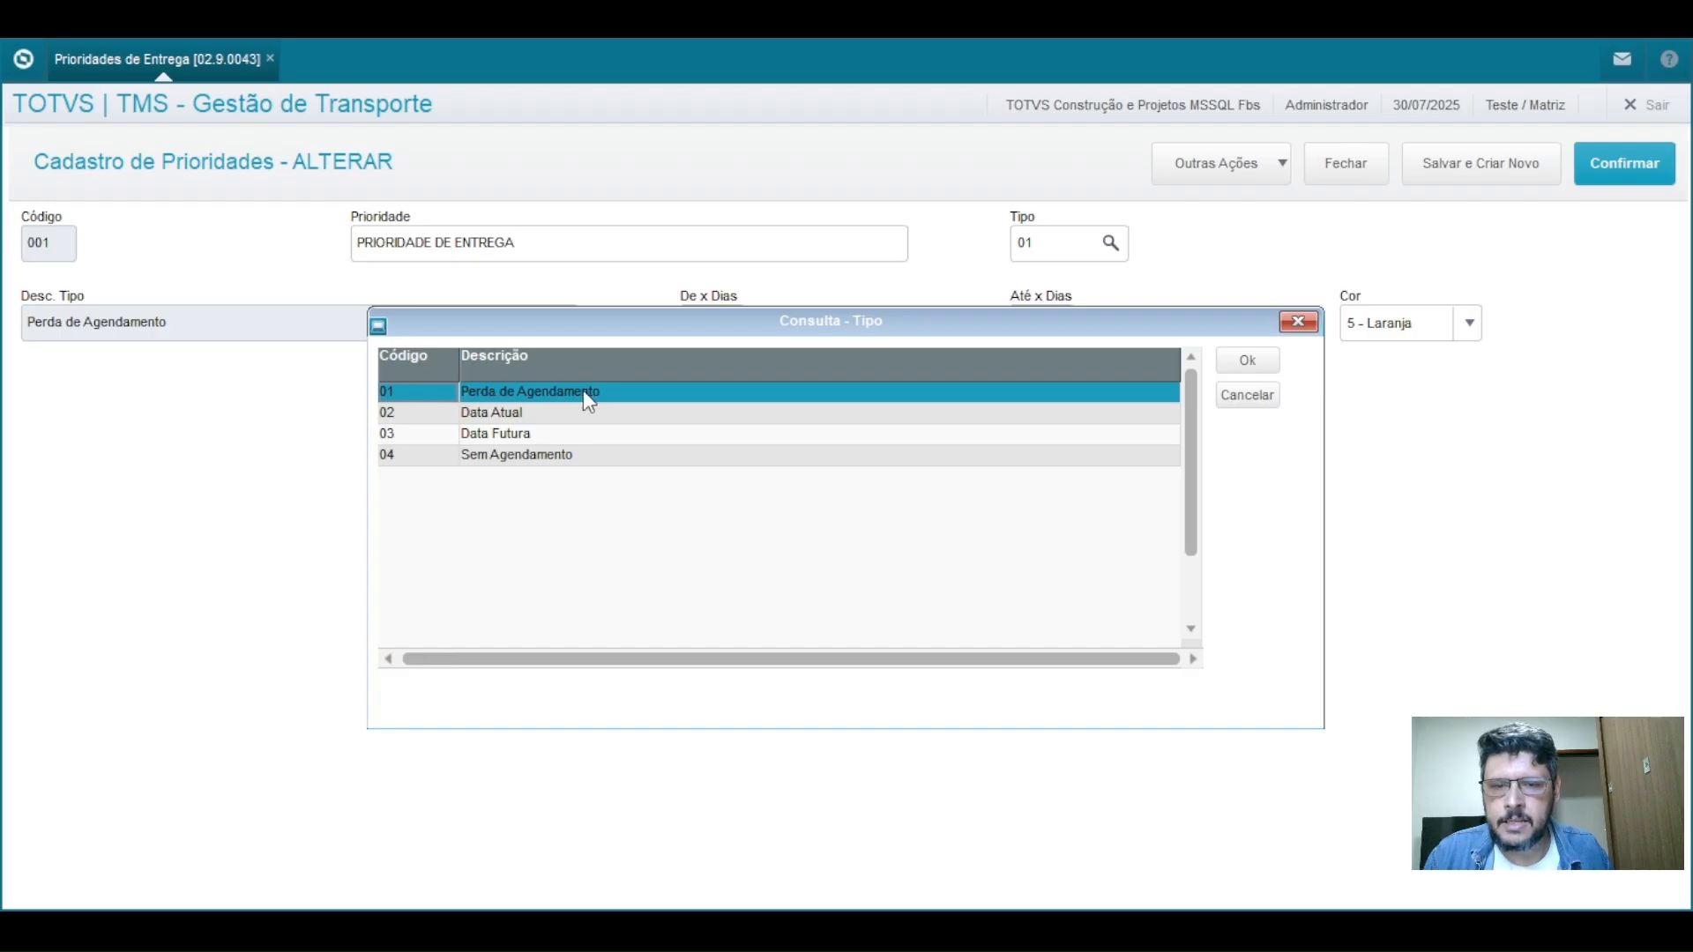
pyautogui.click(1297, 323)
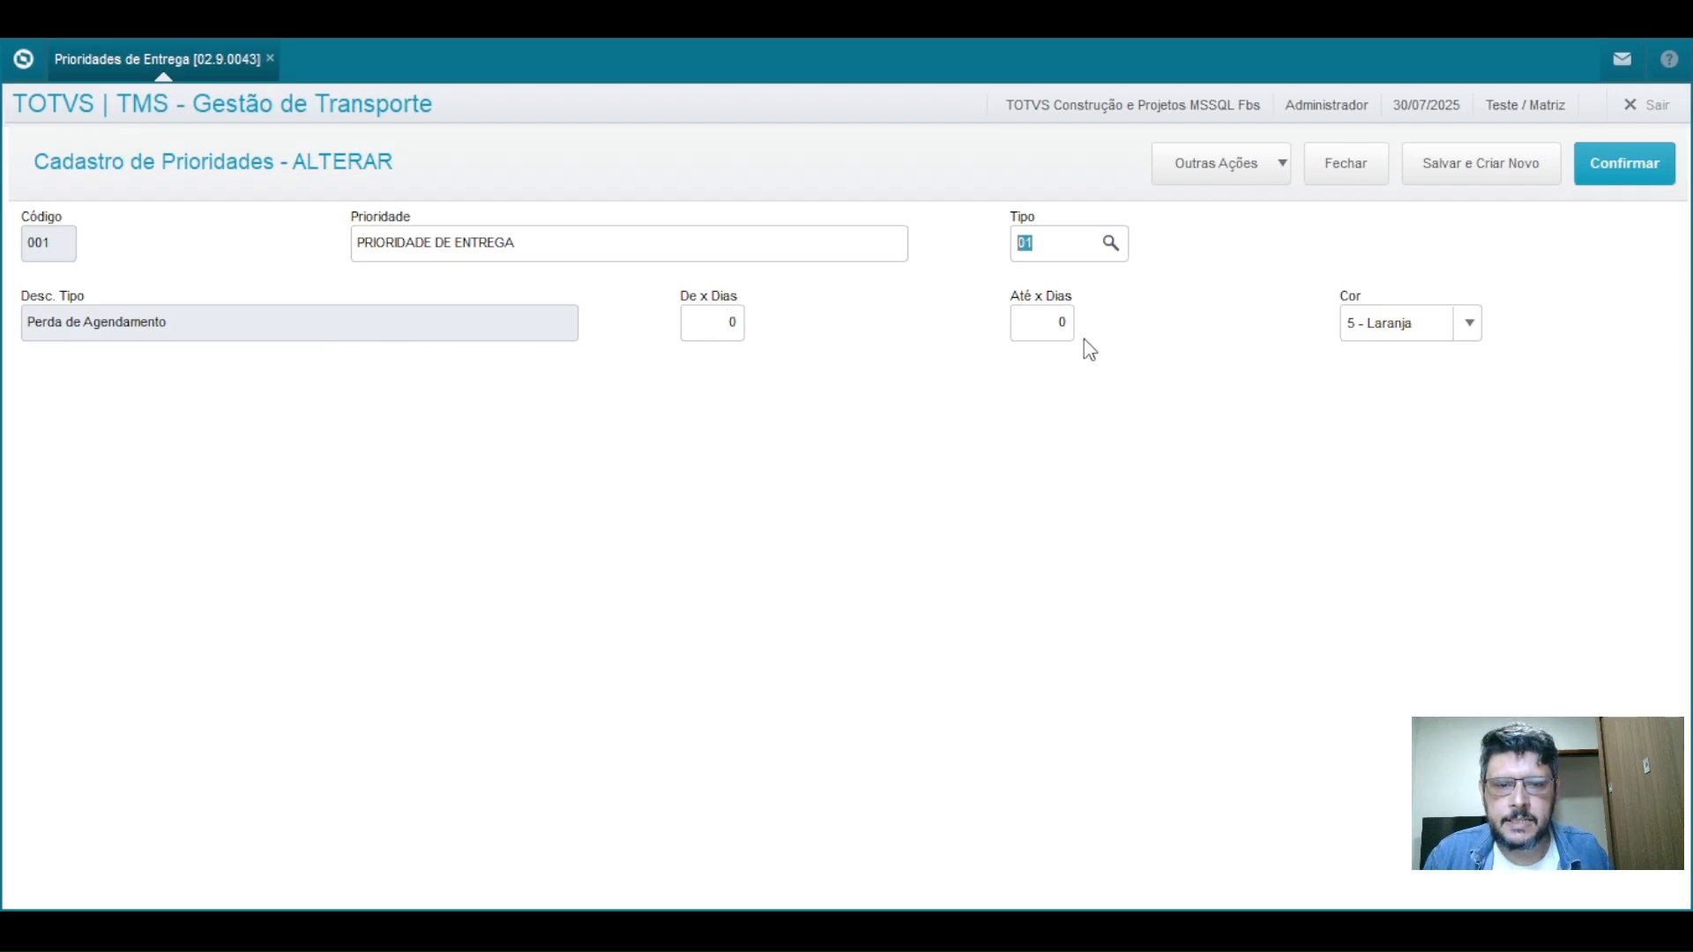
# Step: Set the delivery priority's type to 01 - Perda de Agendamento and save the record
pyautogui.click(988, 633)
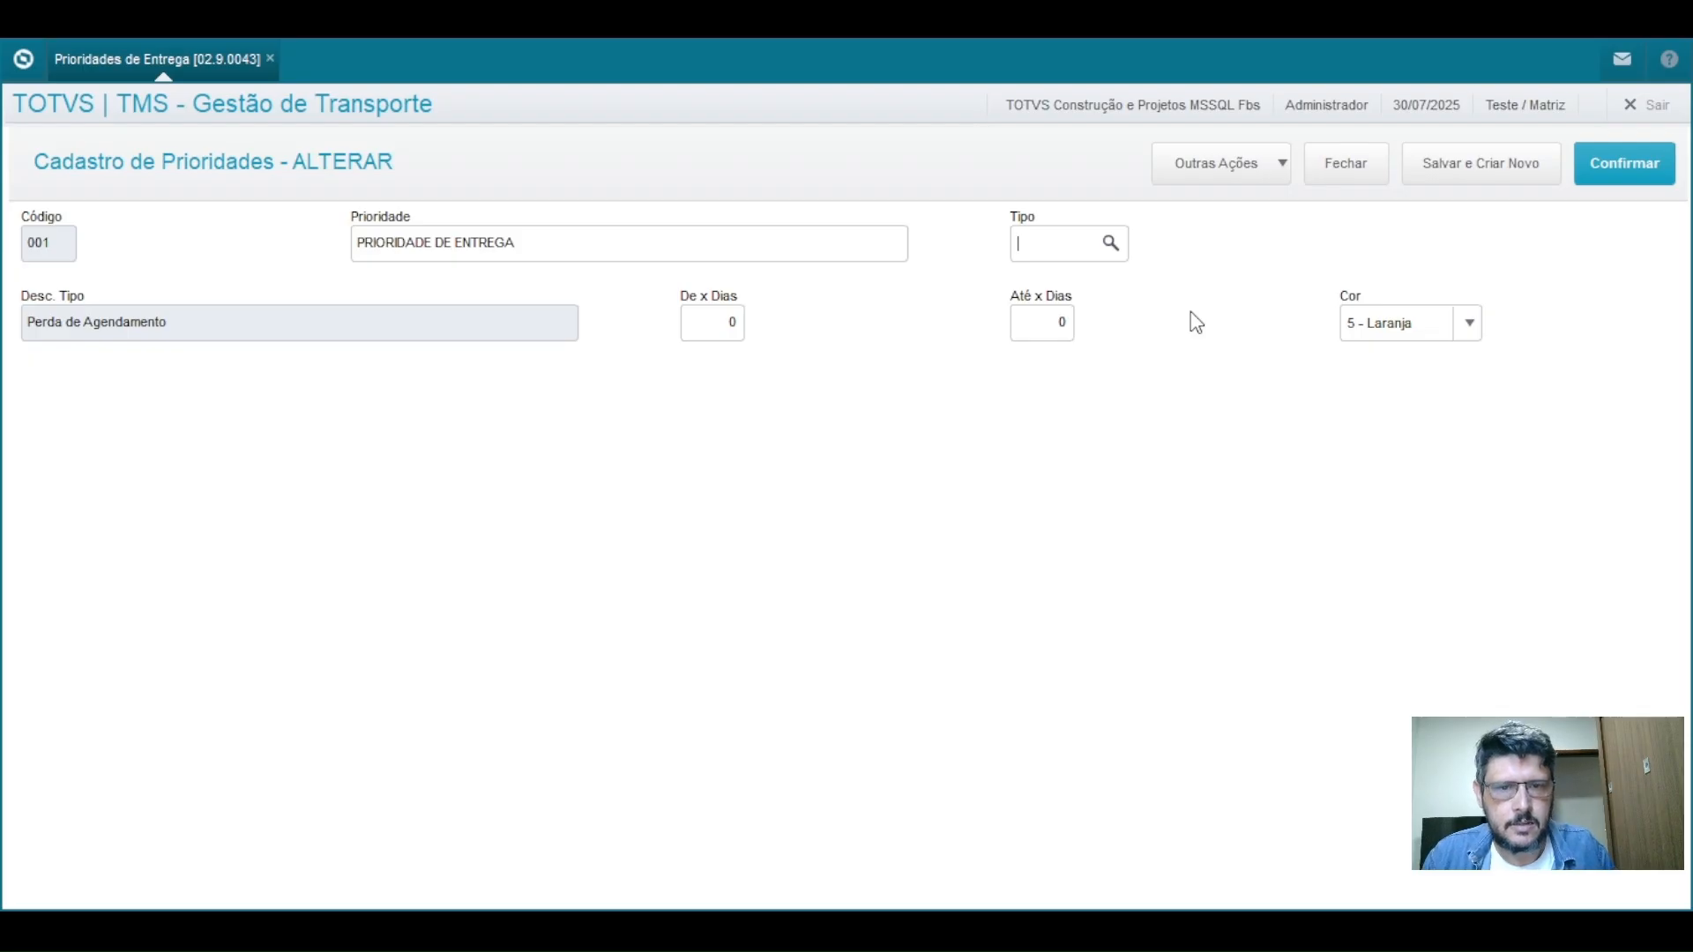
pyautogui.click(1045, 242)
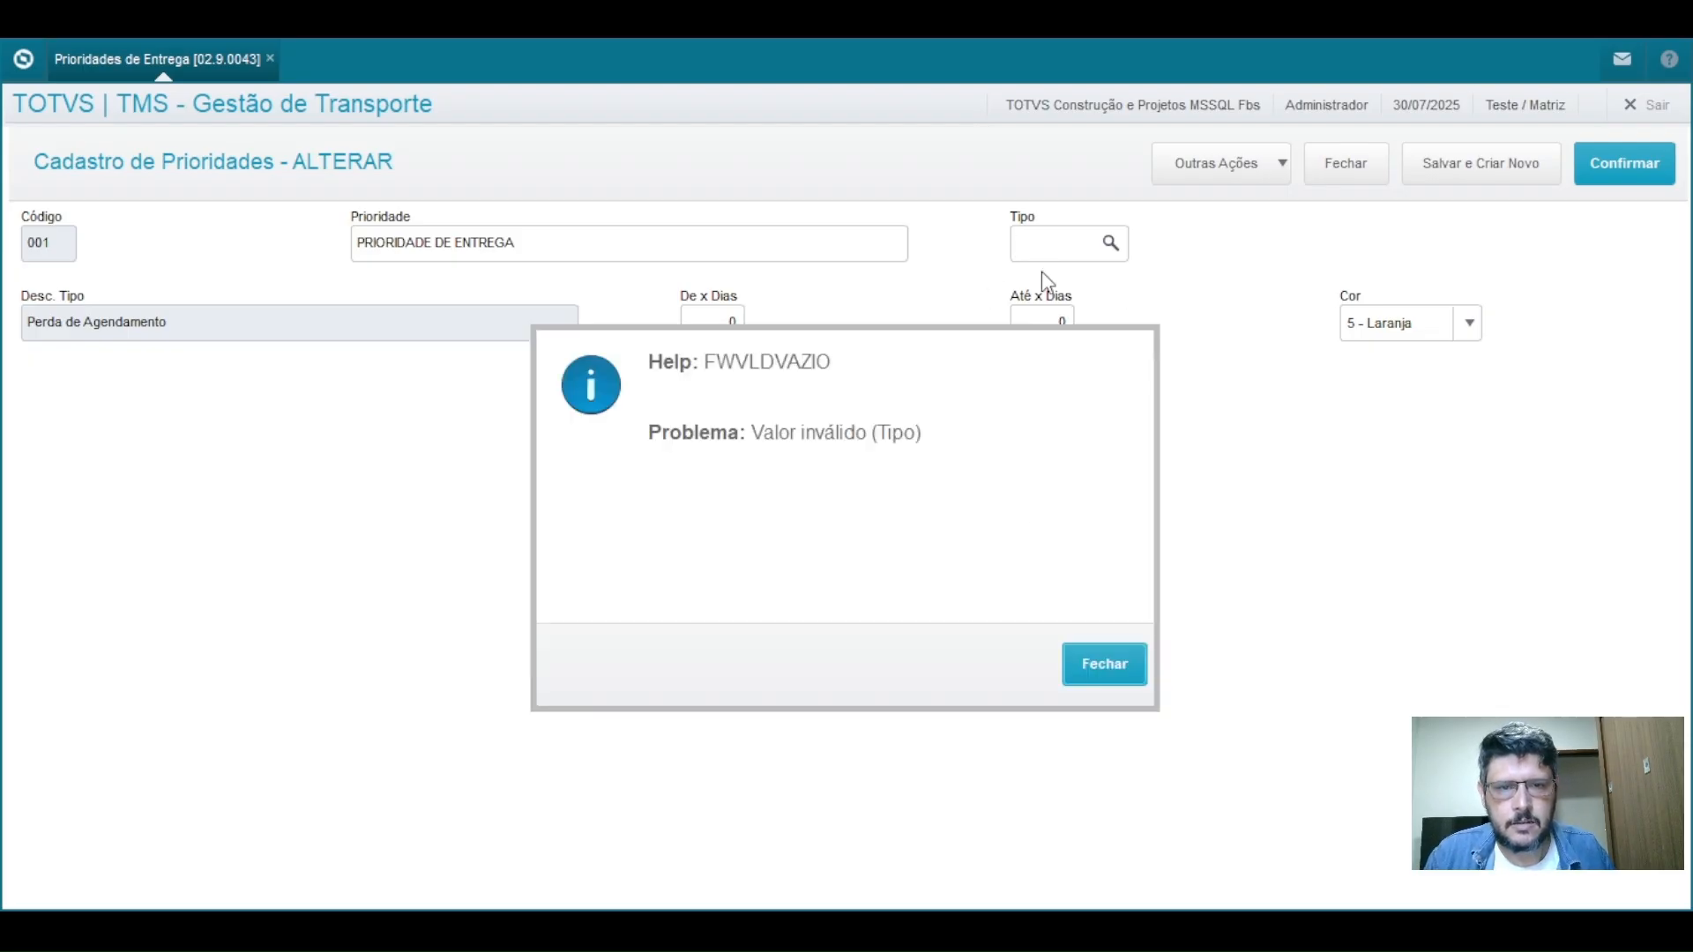
pyautogui.click(1118, 681)
pyautogui.click(1111, 246)
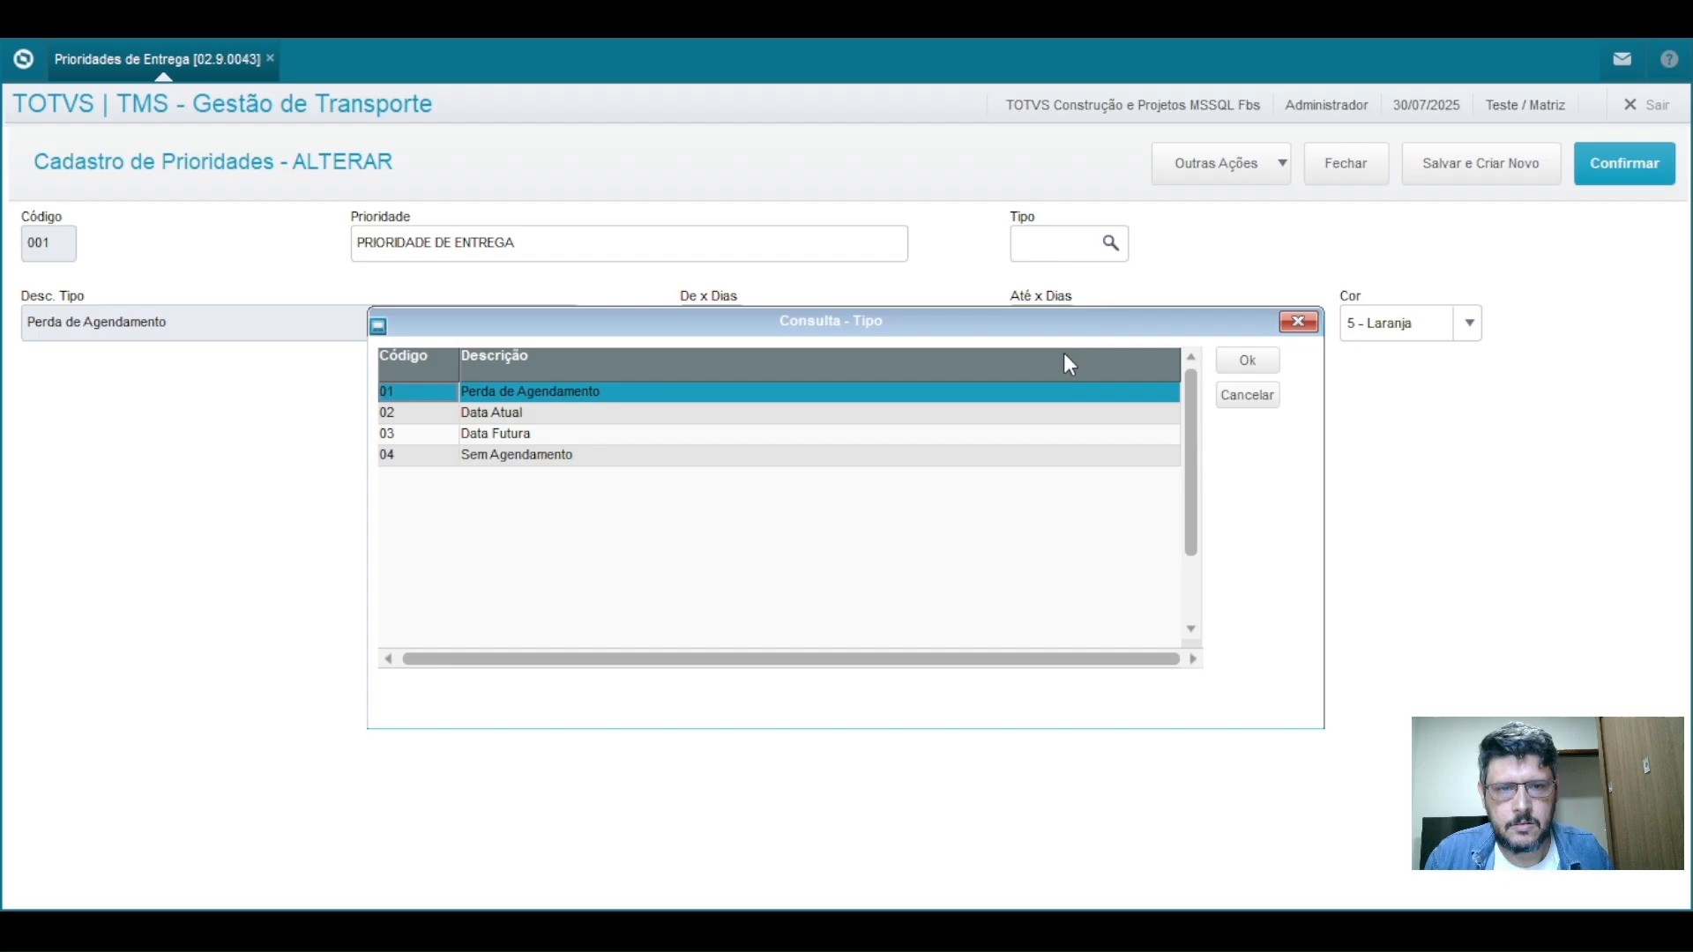
pyautogui.doubleClick(462, 393)
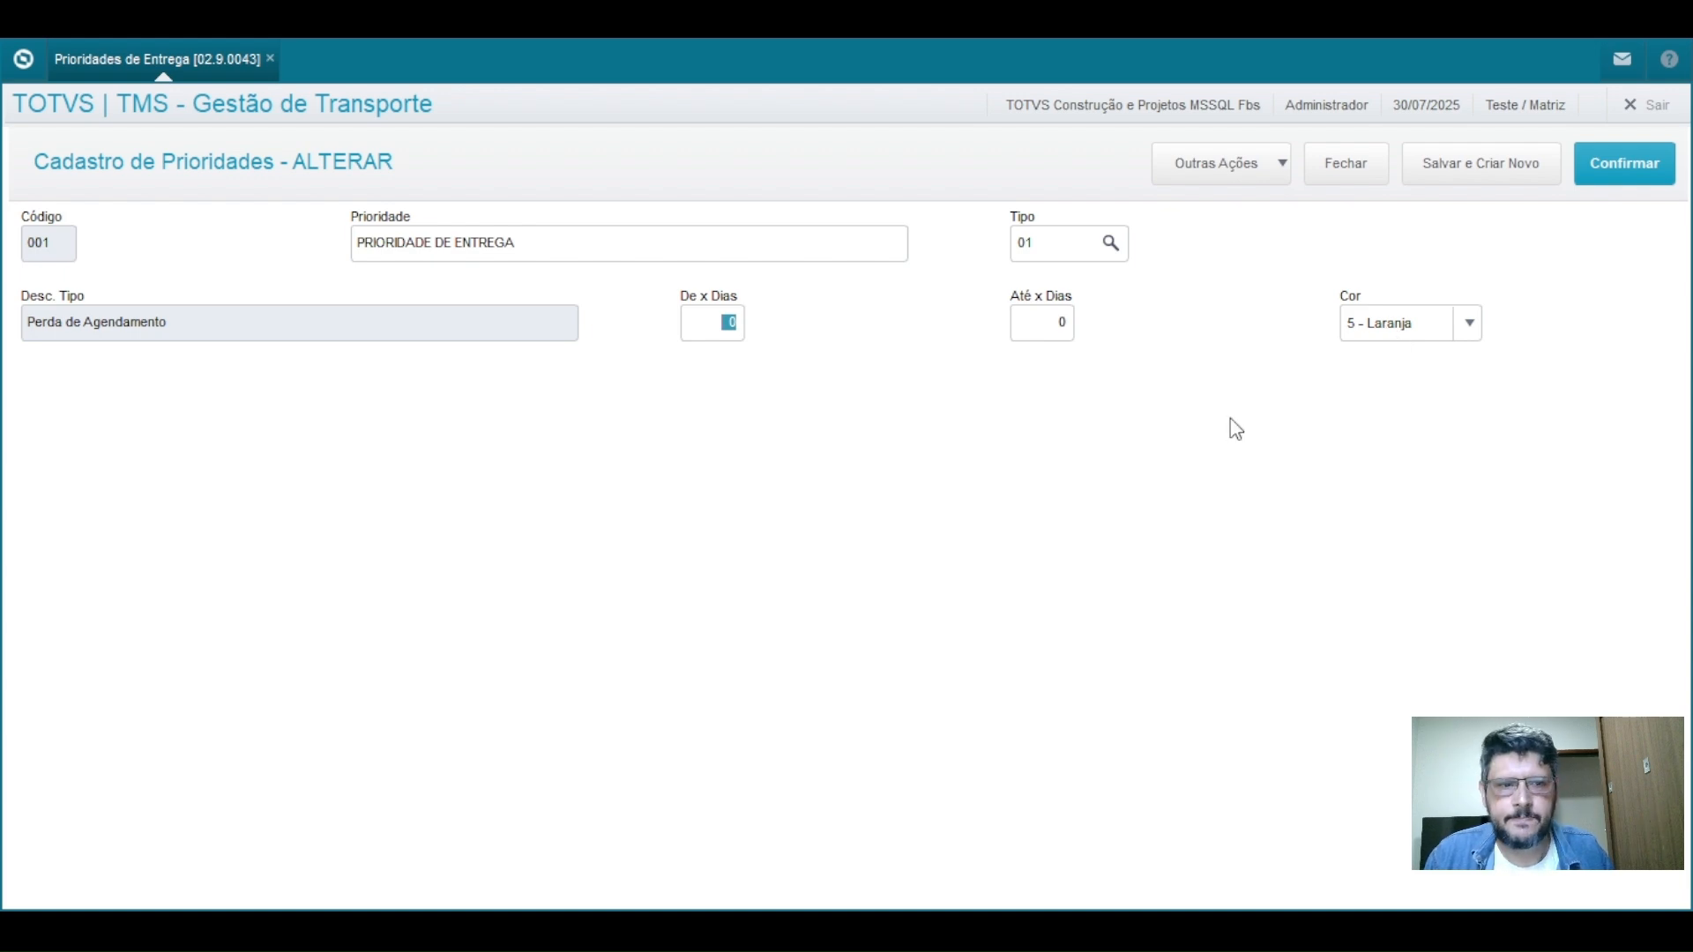
pyautogui.click(1635, 181)
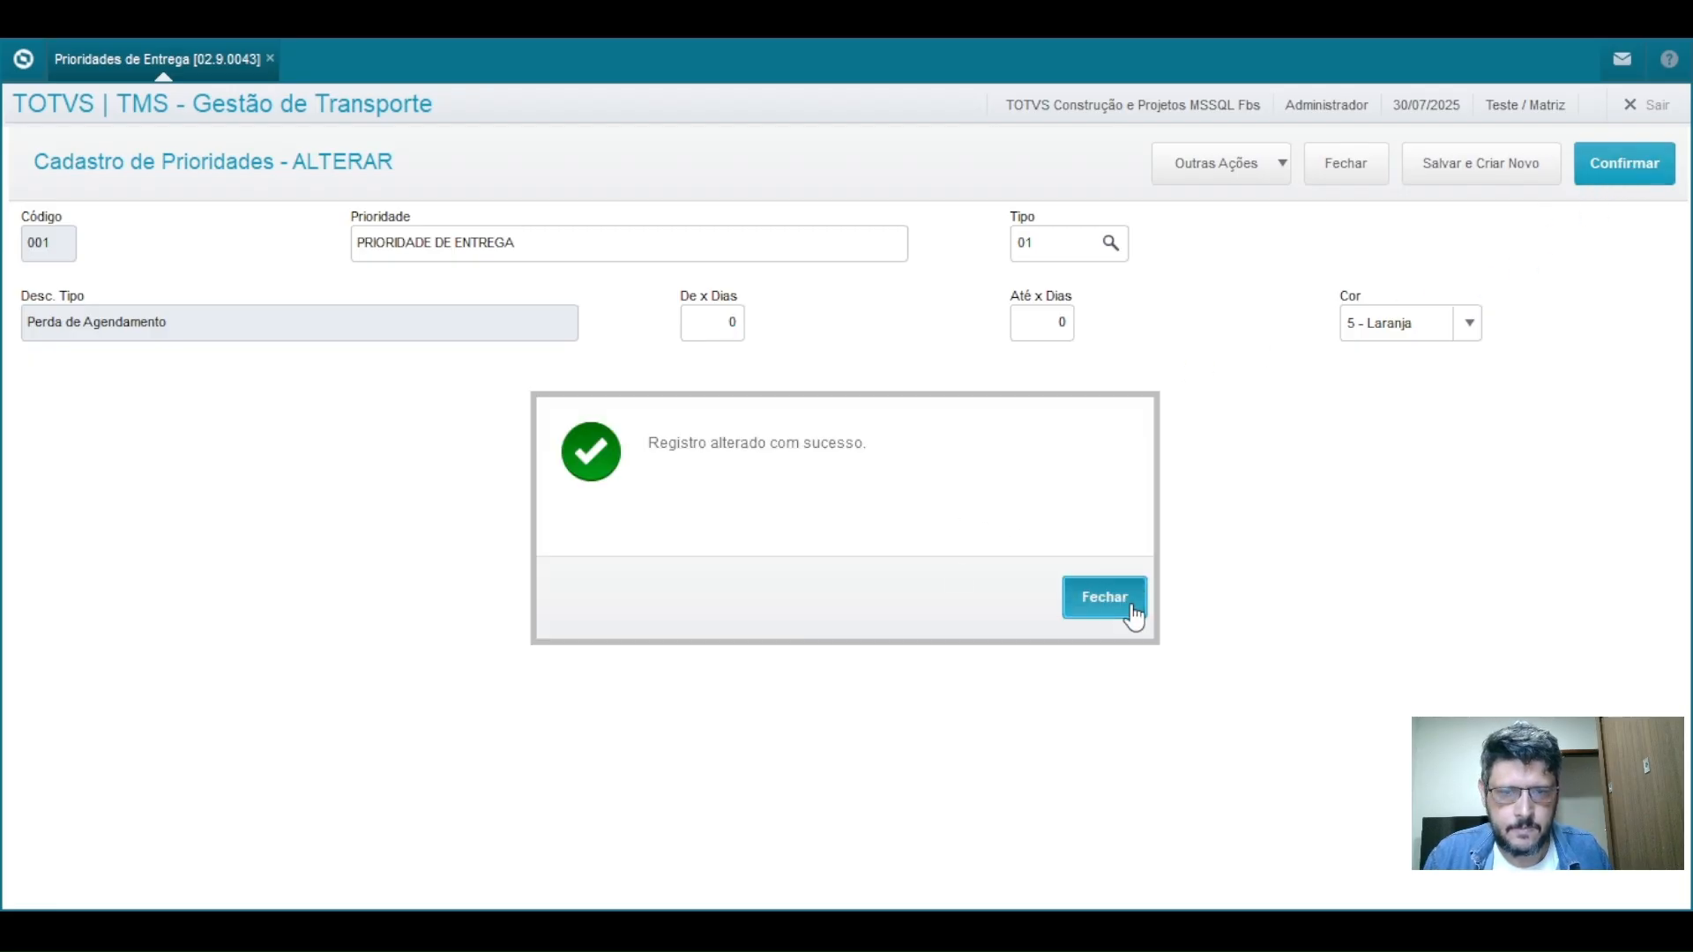
pyautogui.click(1104, 598)
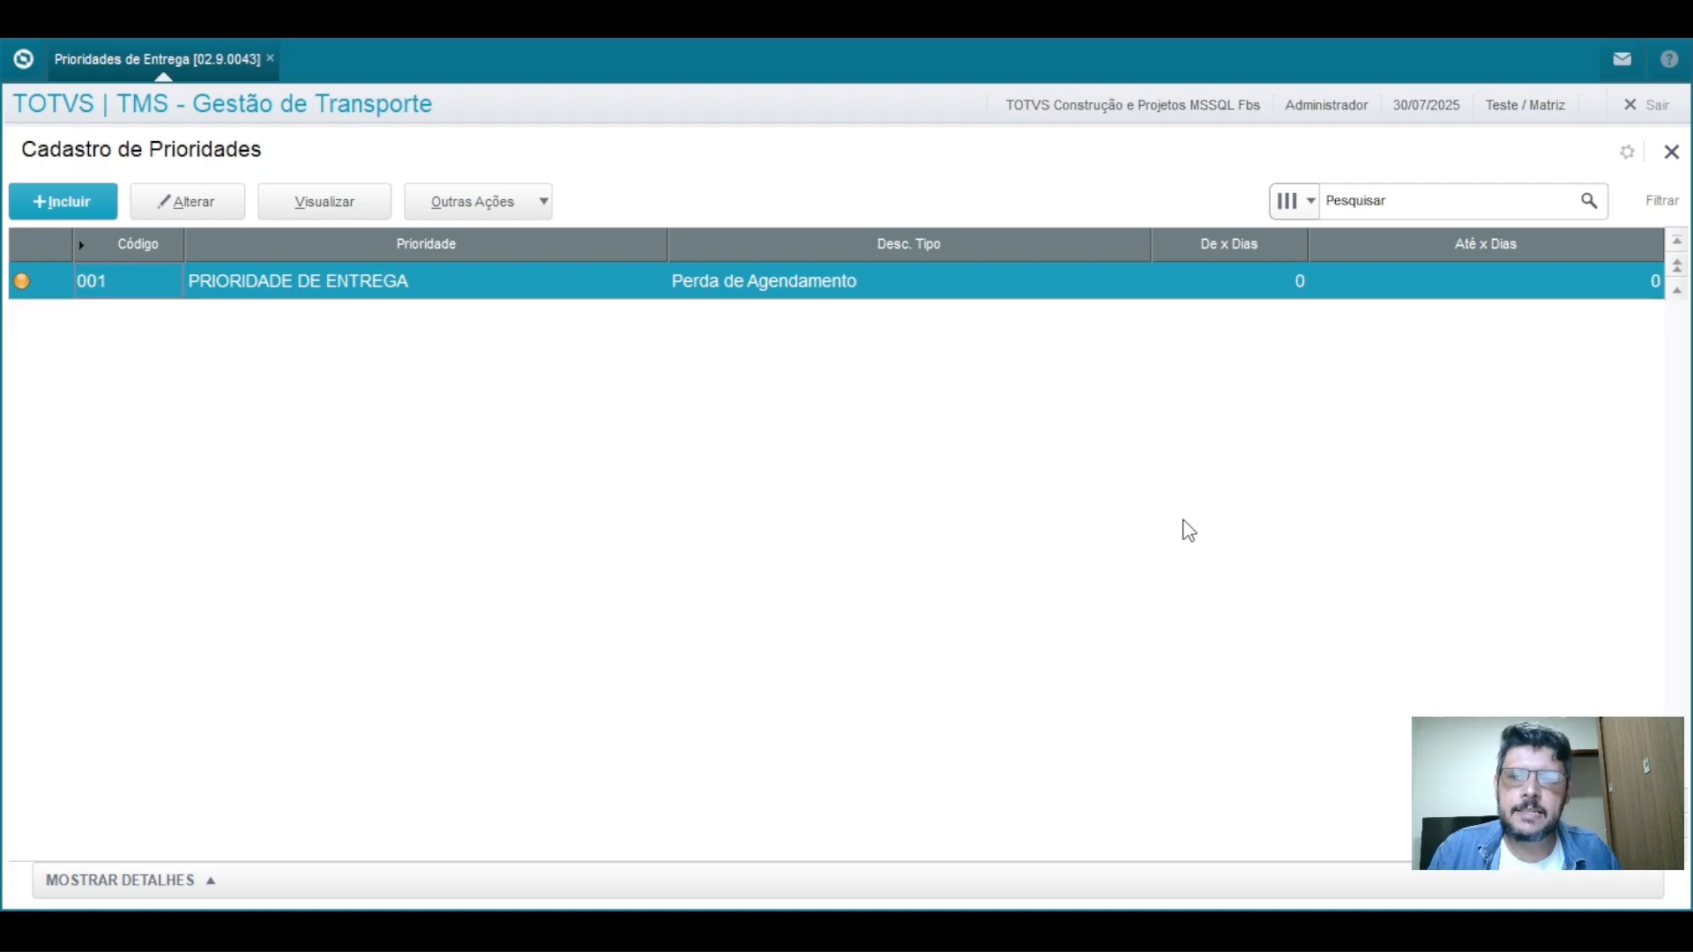
# Step: Leave the Prioridades de Entrega registration and open the Recebimento group of routines under Atualizações
pyautogui.press('Escape')
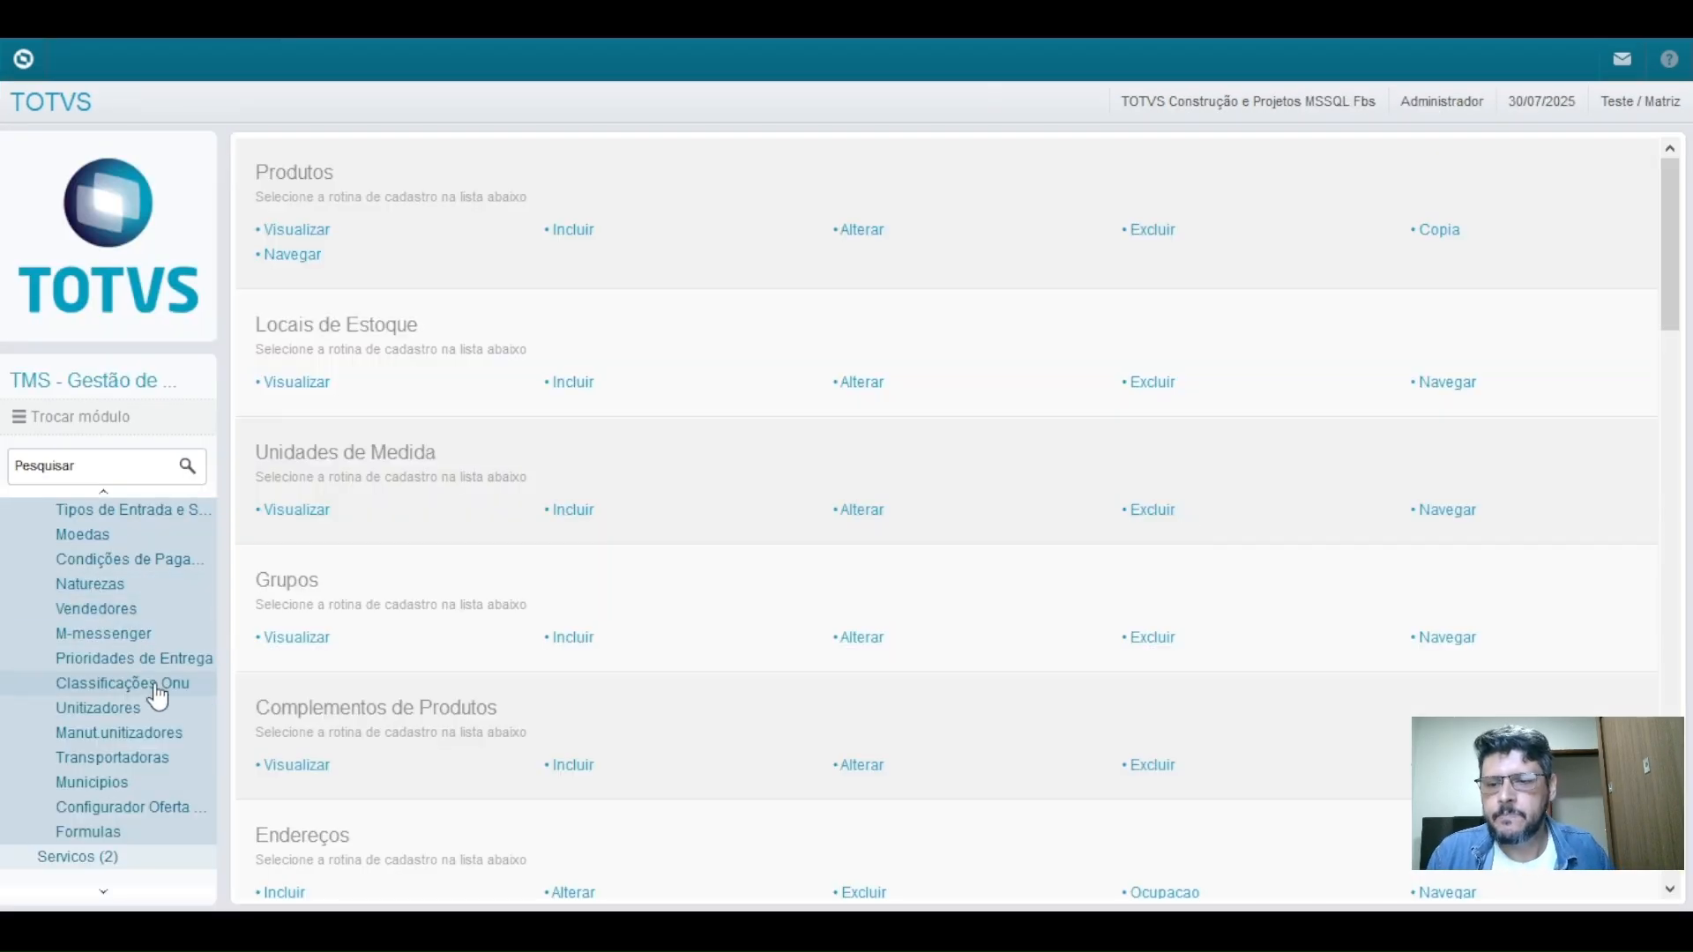
pyautogui.scroll(3, 159, 651)
pyautogui.scroll(5, 141, 626)
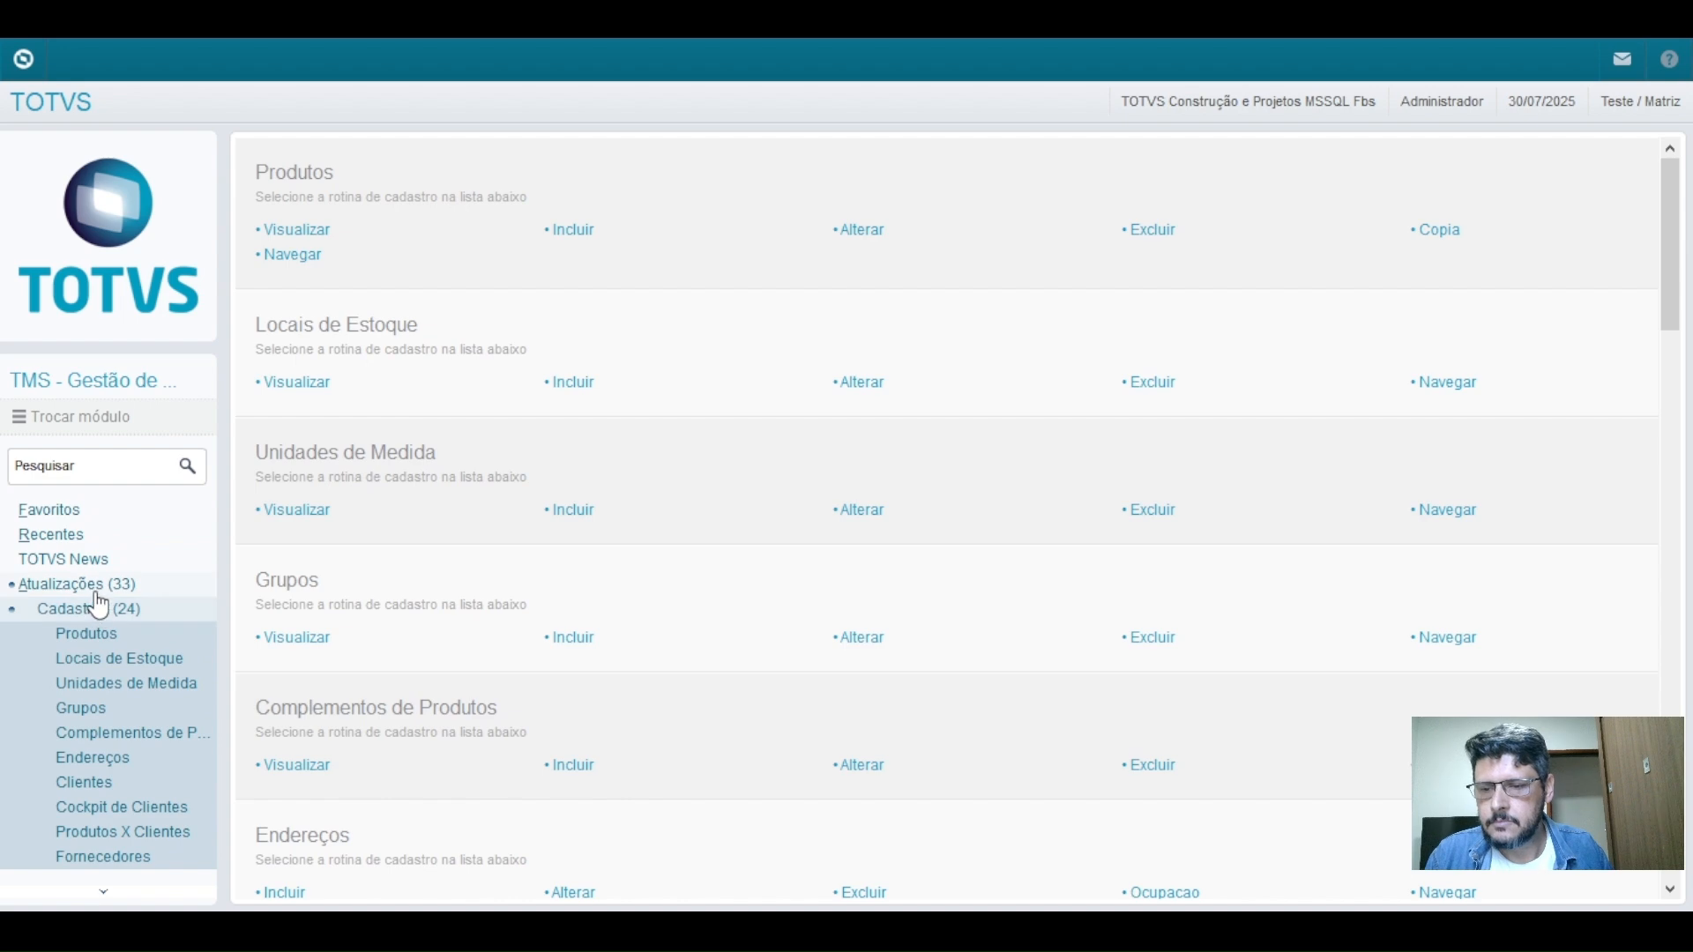
pyautogui.click(94, 592)
pyautogui.click(92, 585)
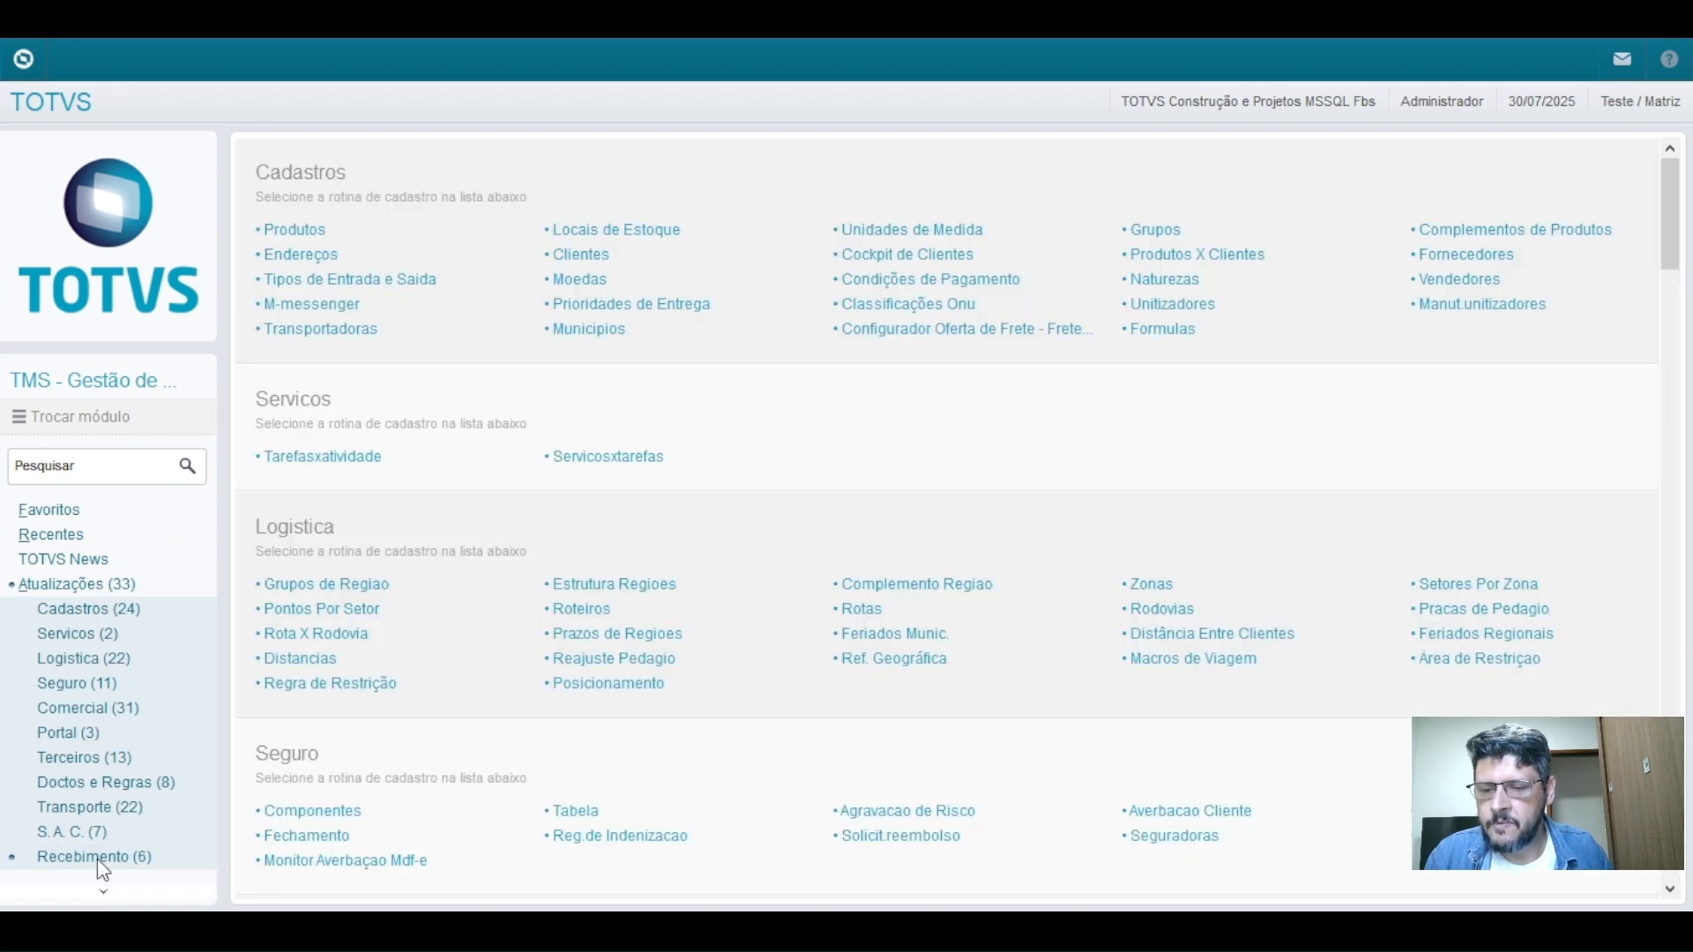
pyautogui.click(97, 859)
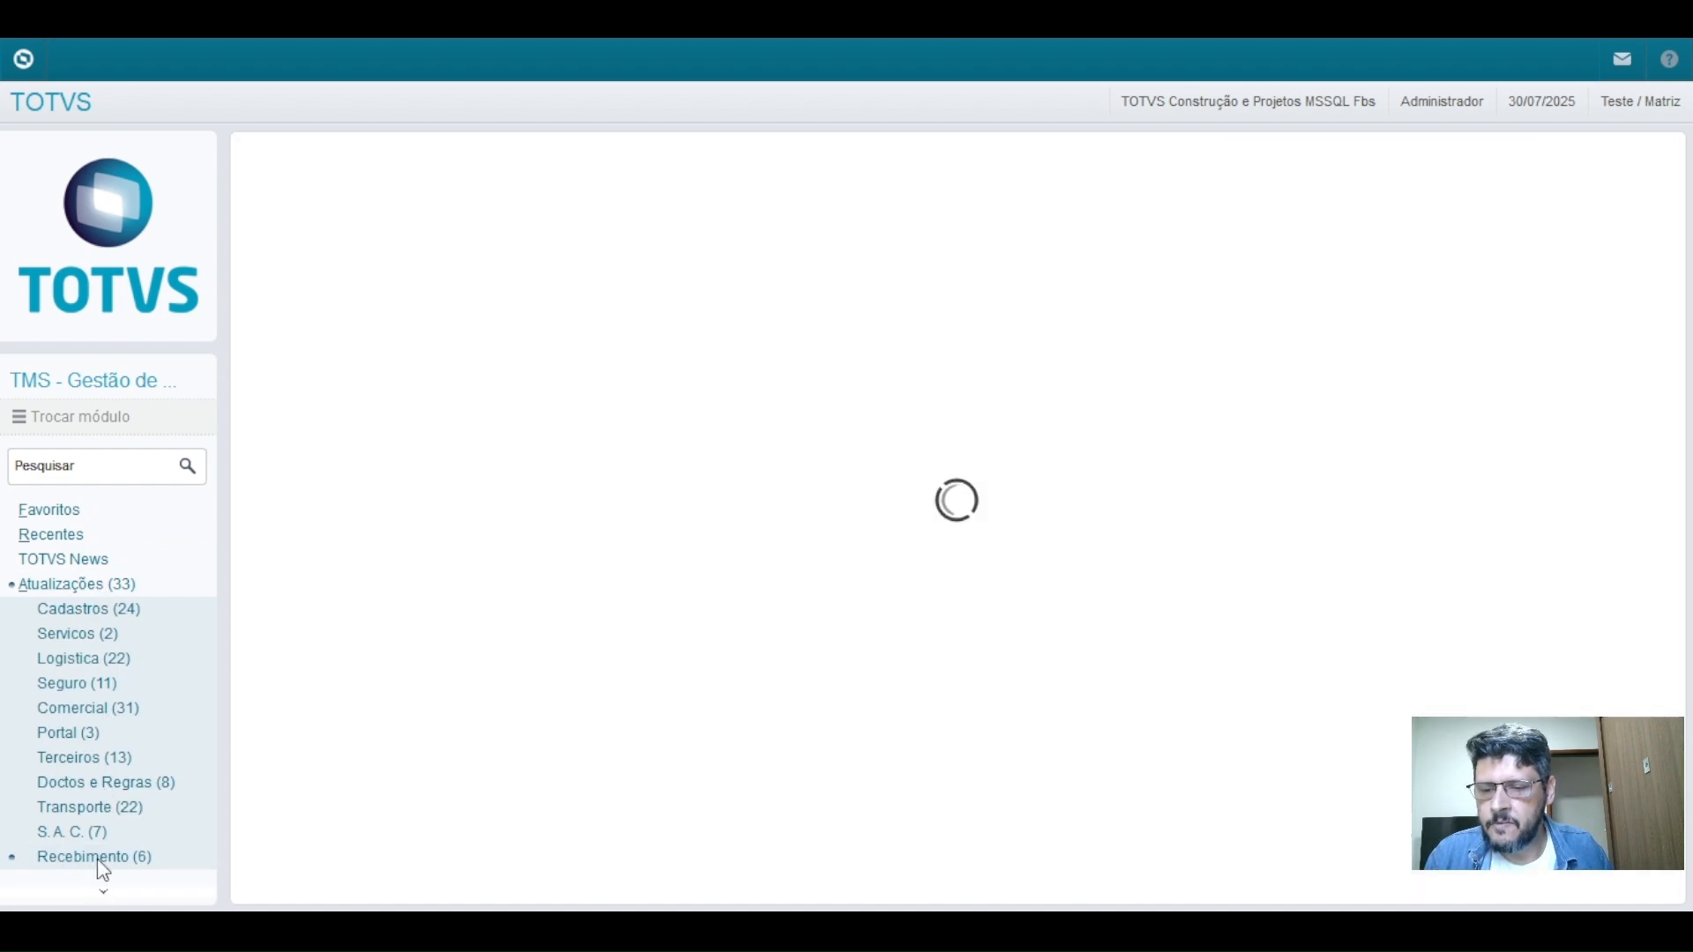
# Step: Open the Entrada Documentos de Clientes routine from the Recebimento group and start including a new client transport document
pyautogui.scroll(-2, 133, 718)
pyautogui.scroll(2, 89, 617)
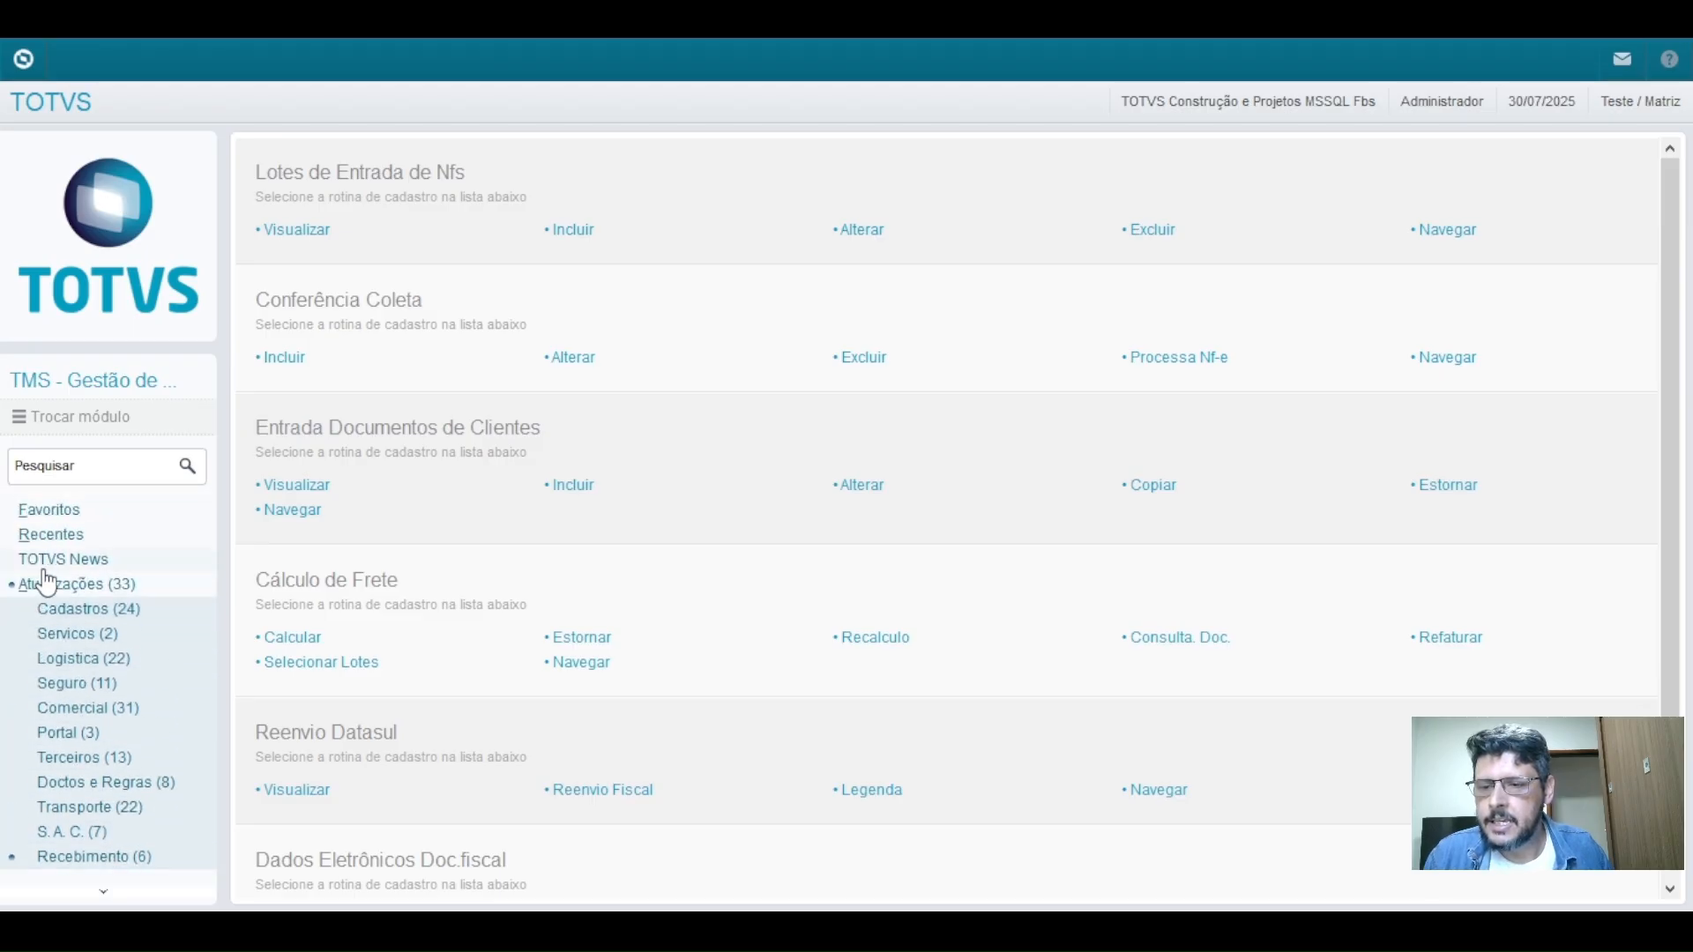
pyautogui.scroll(-2, 95, 732)
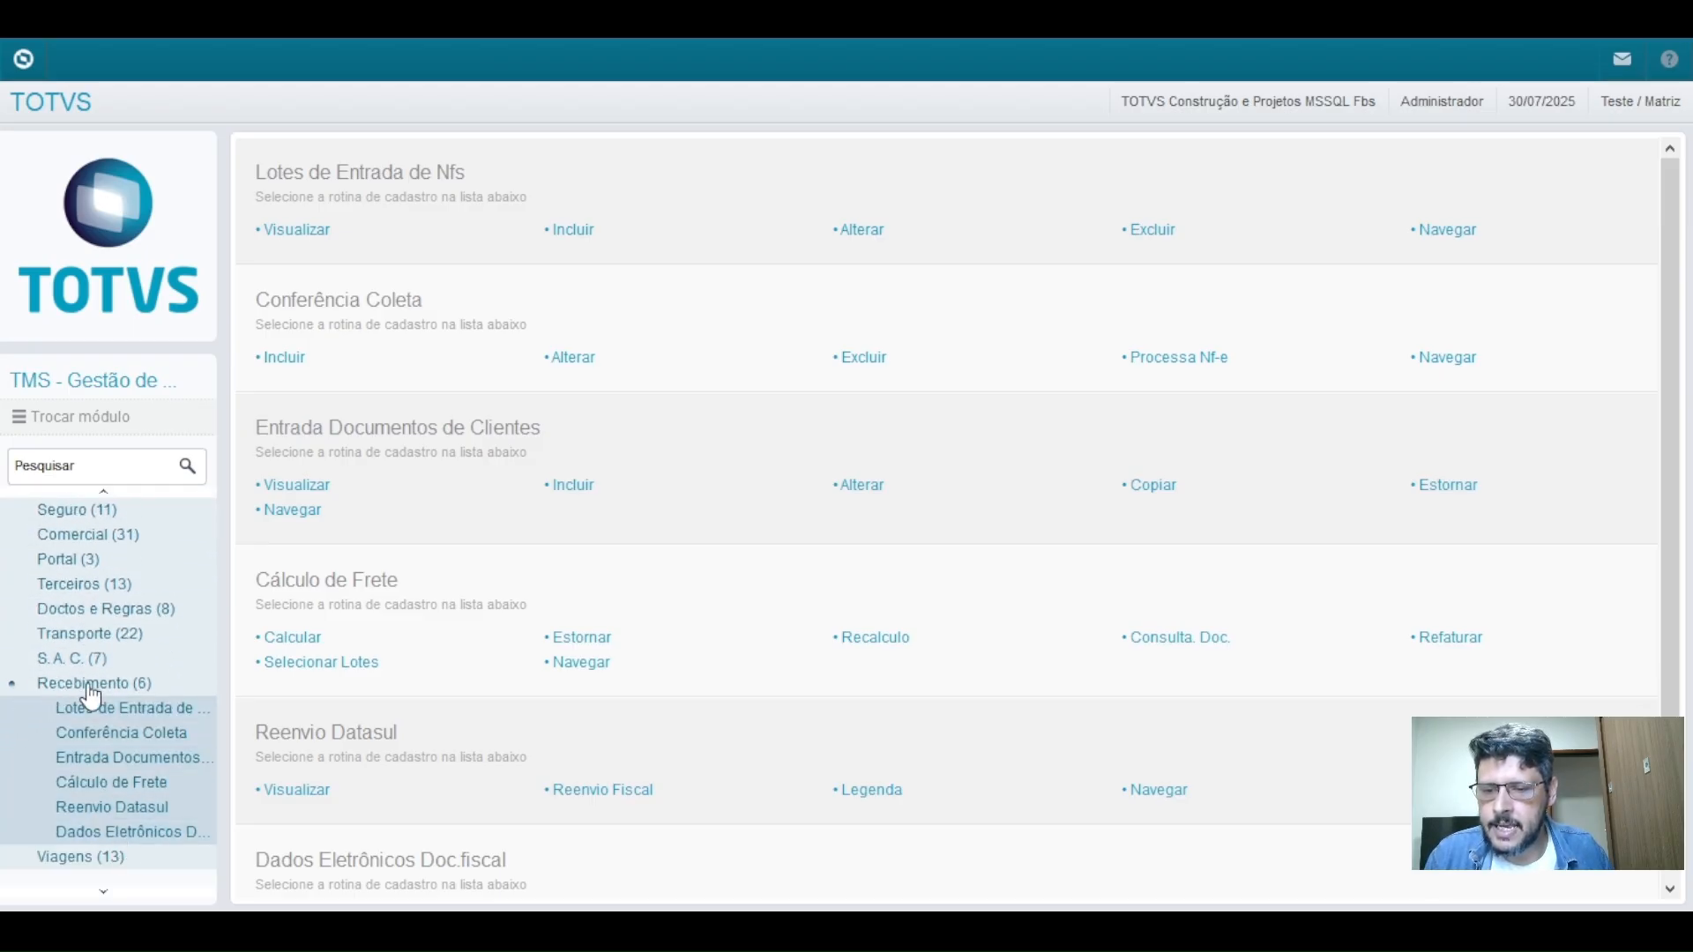
pyautogui.click(1097, 644)
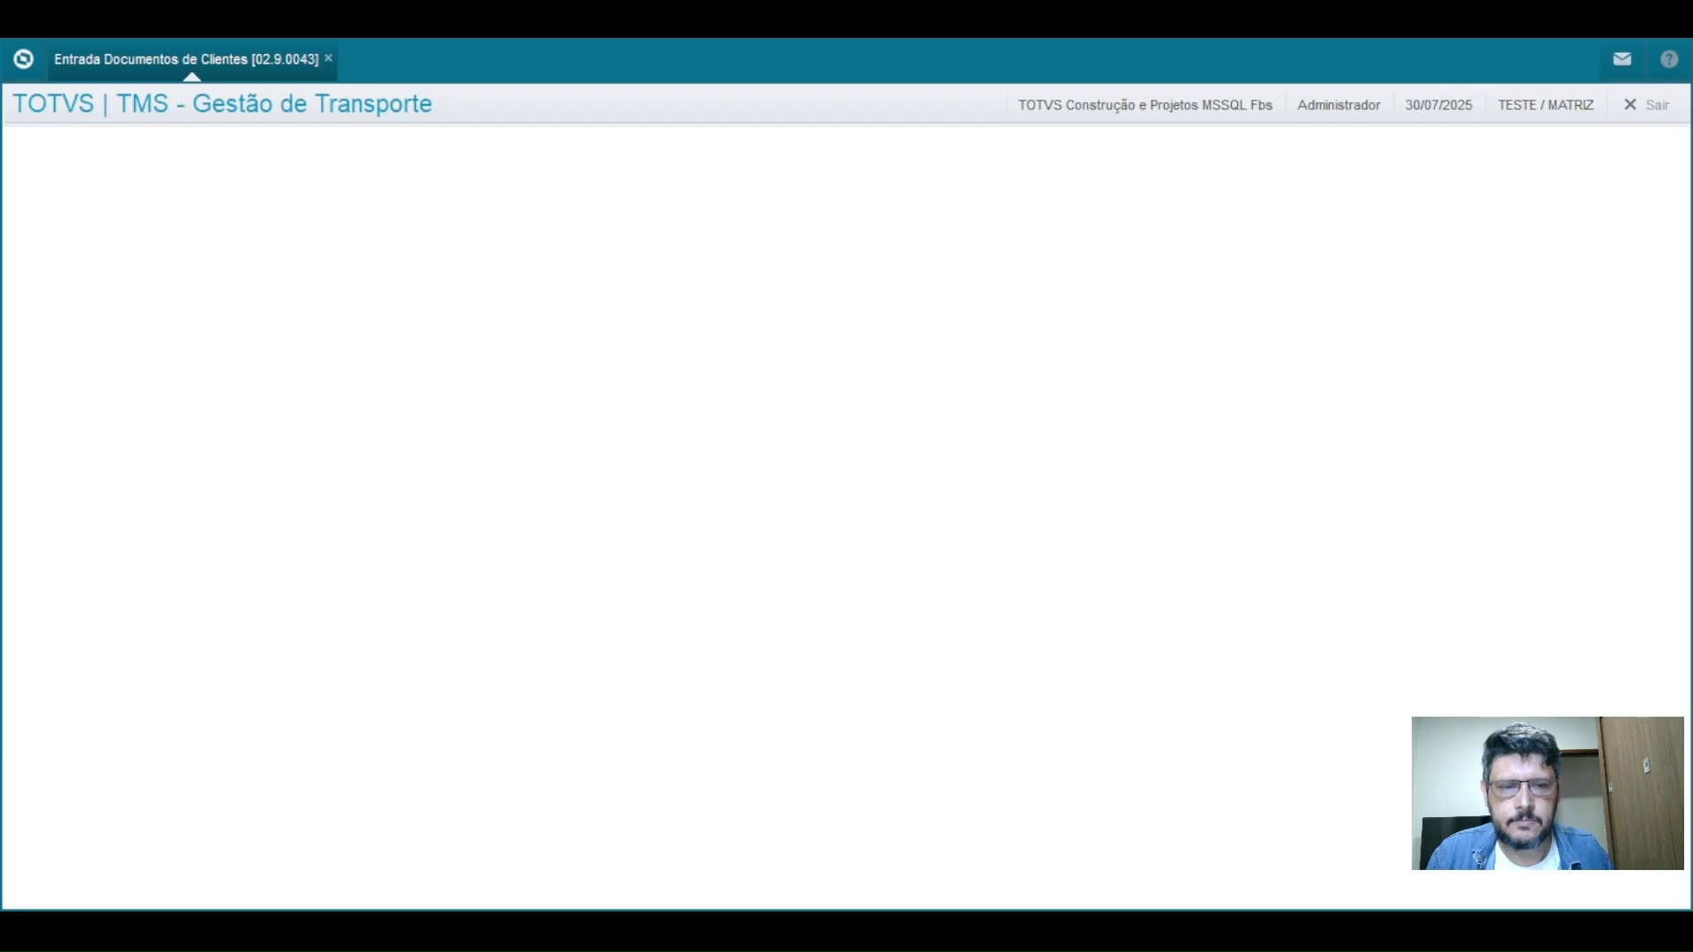
pyautogui.click(98, 362)
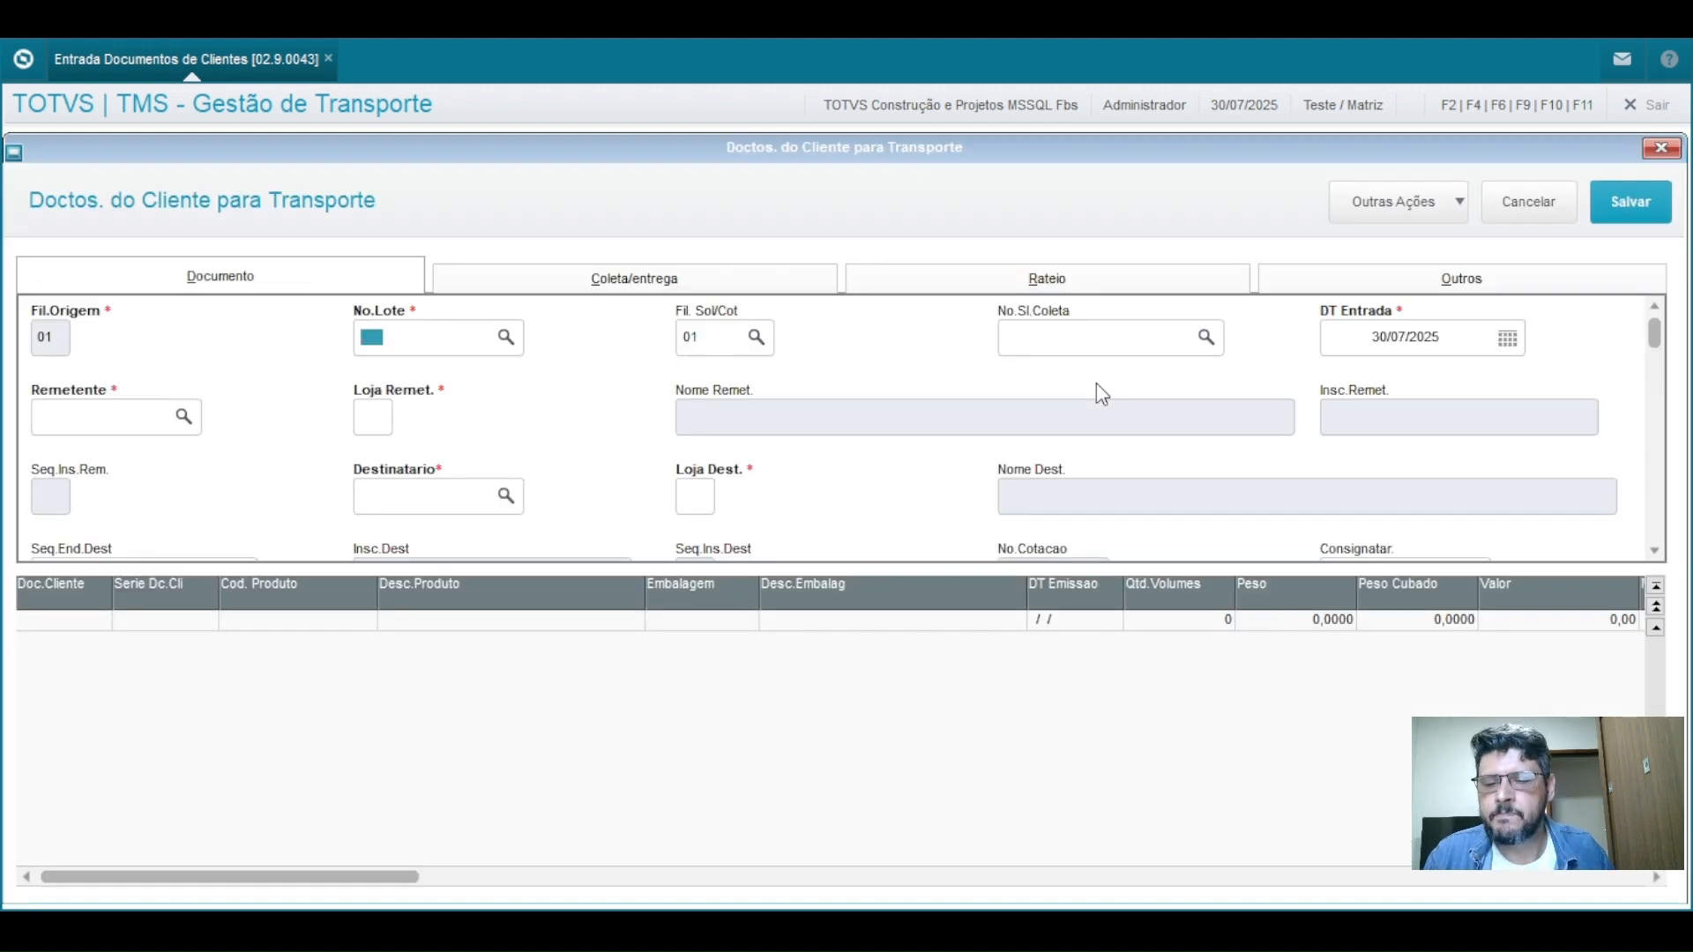
# Step: Create a new invoice entry lot with quantity 1 and type 1 - Normal, and assign it to the document
pyautogui.click(508, 341)
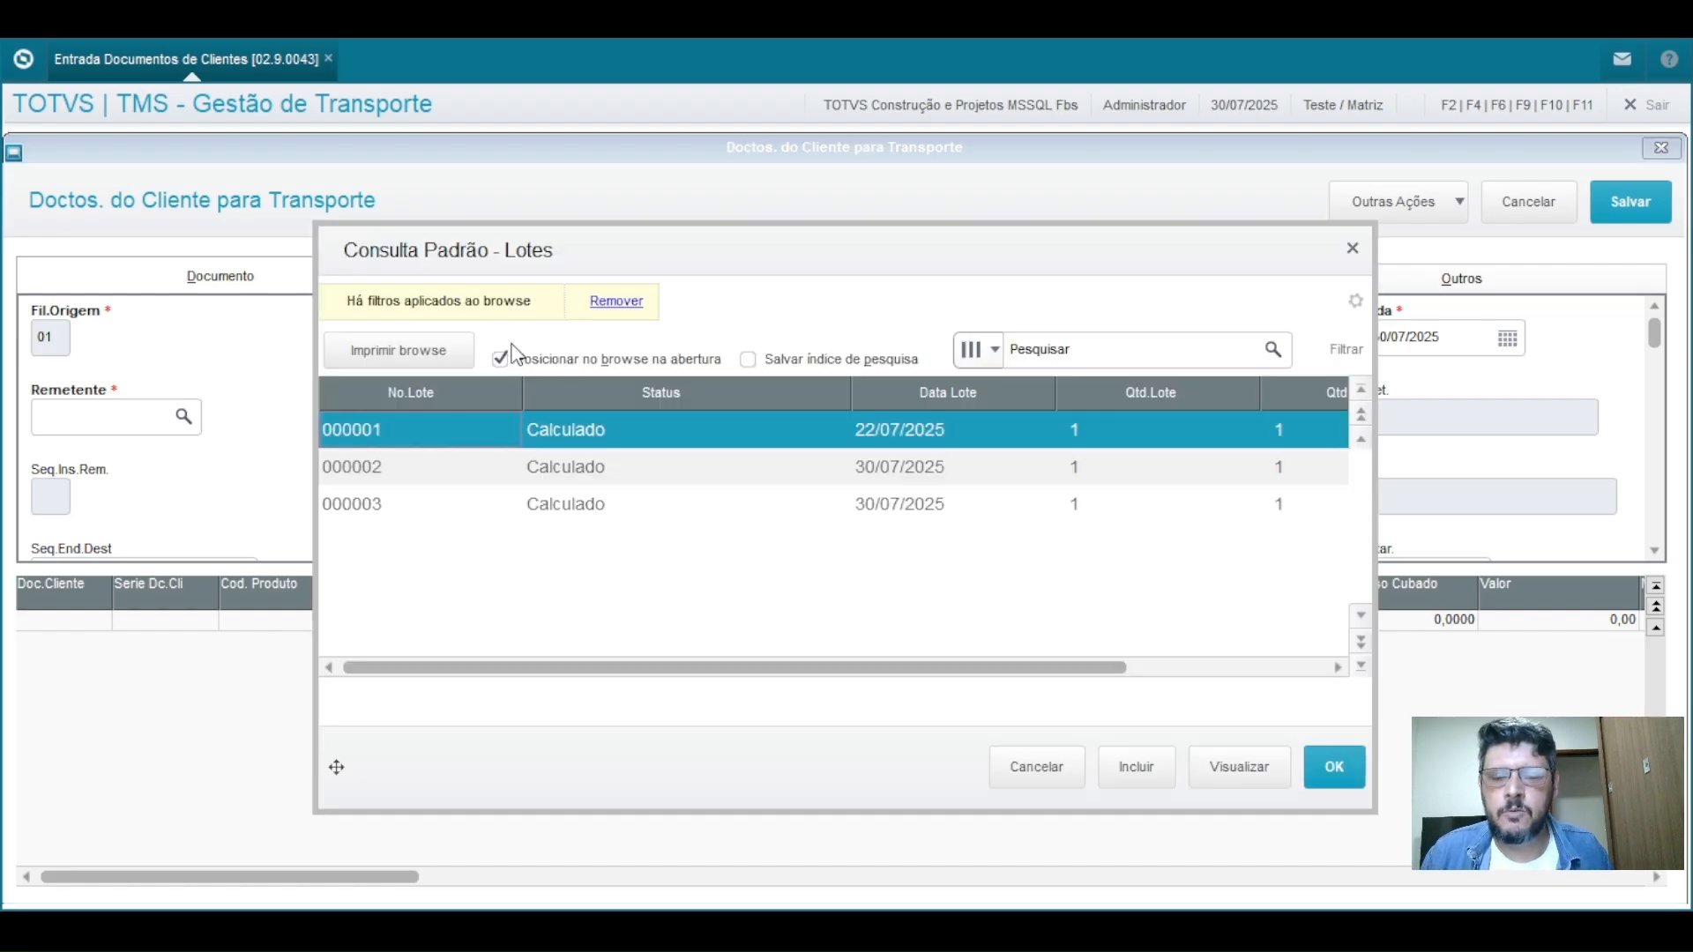
pyautogui.click(1138, 780)
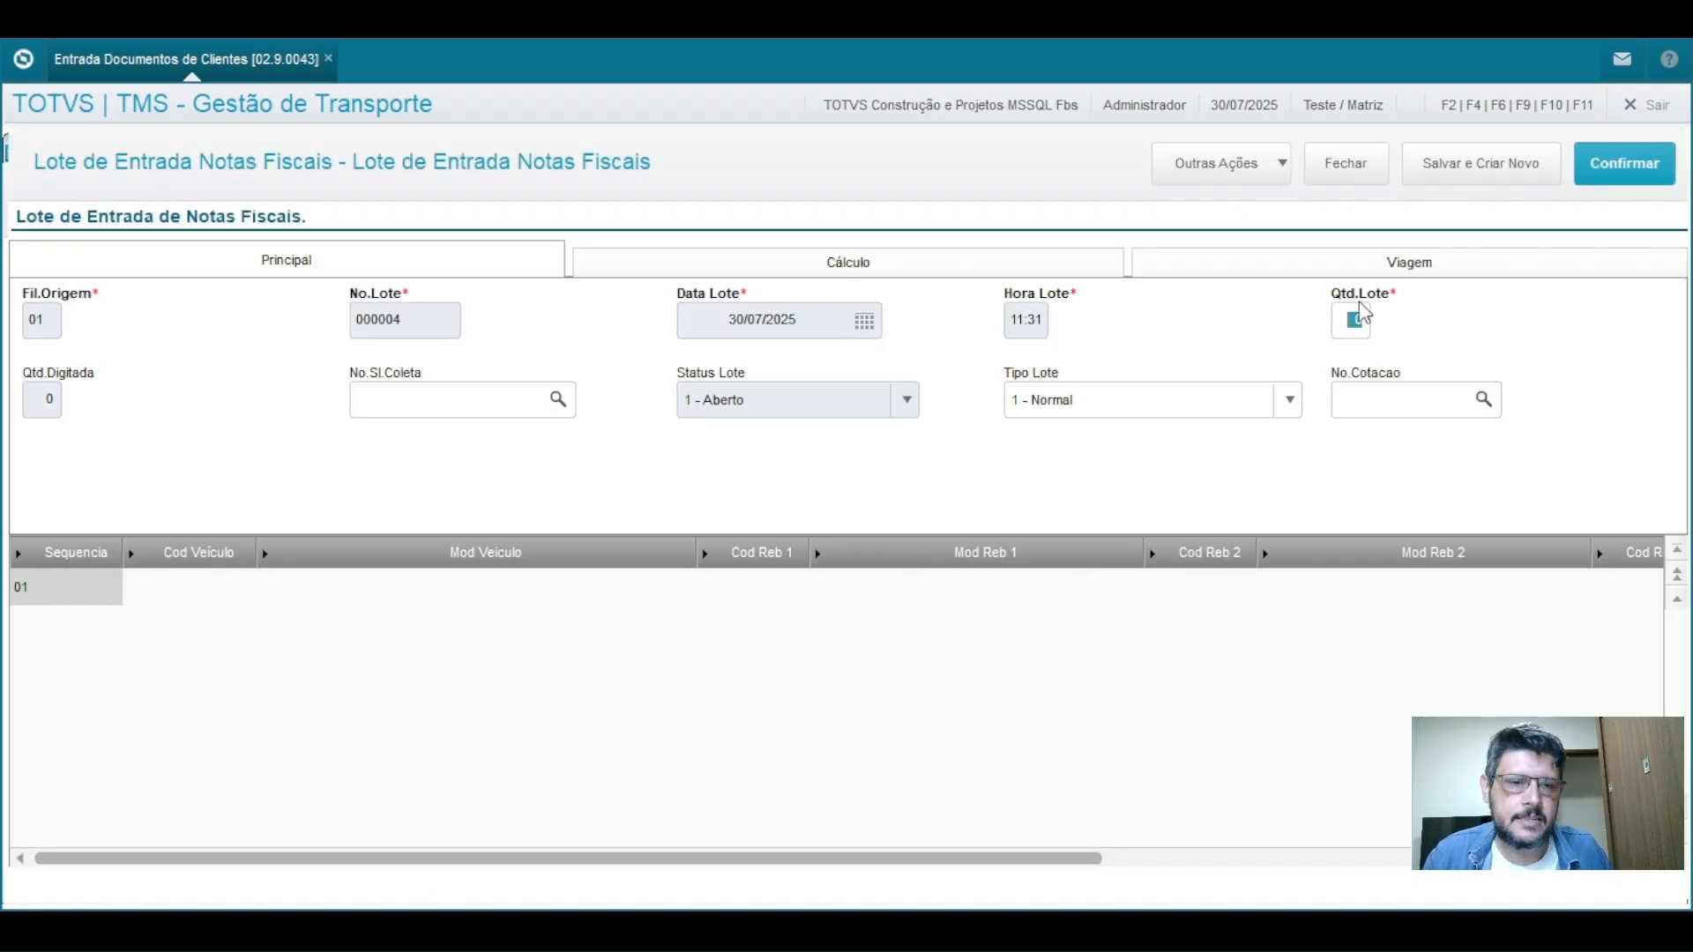
pyautogui.write('1')
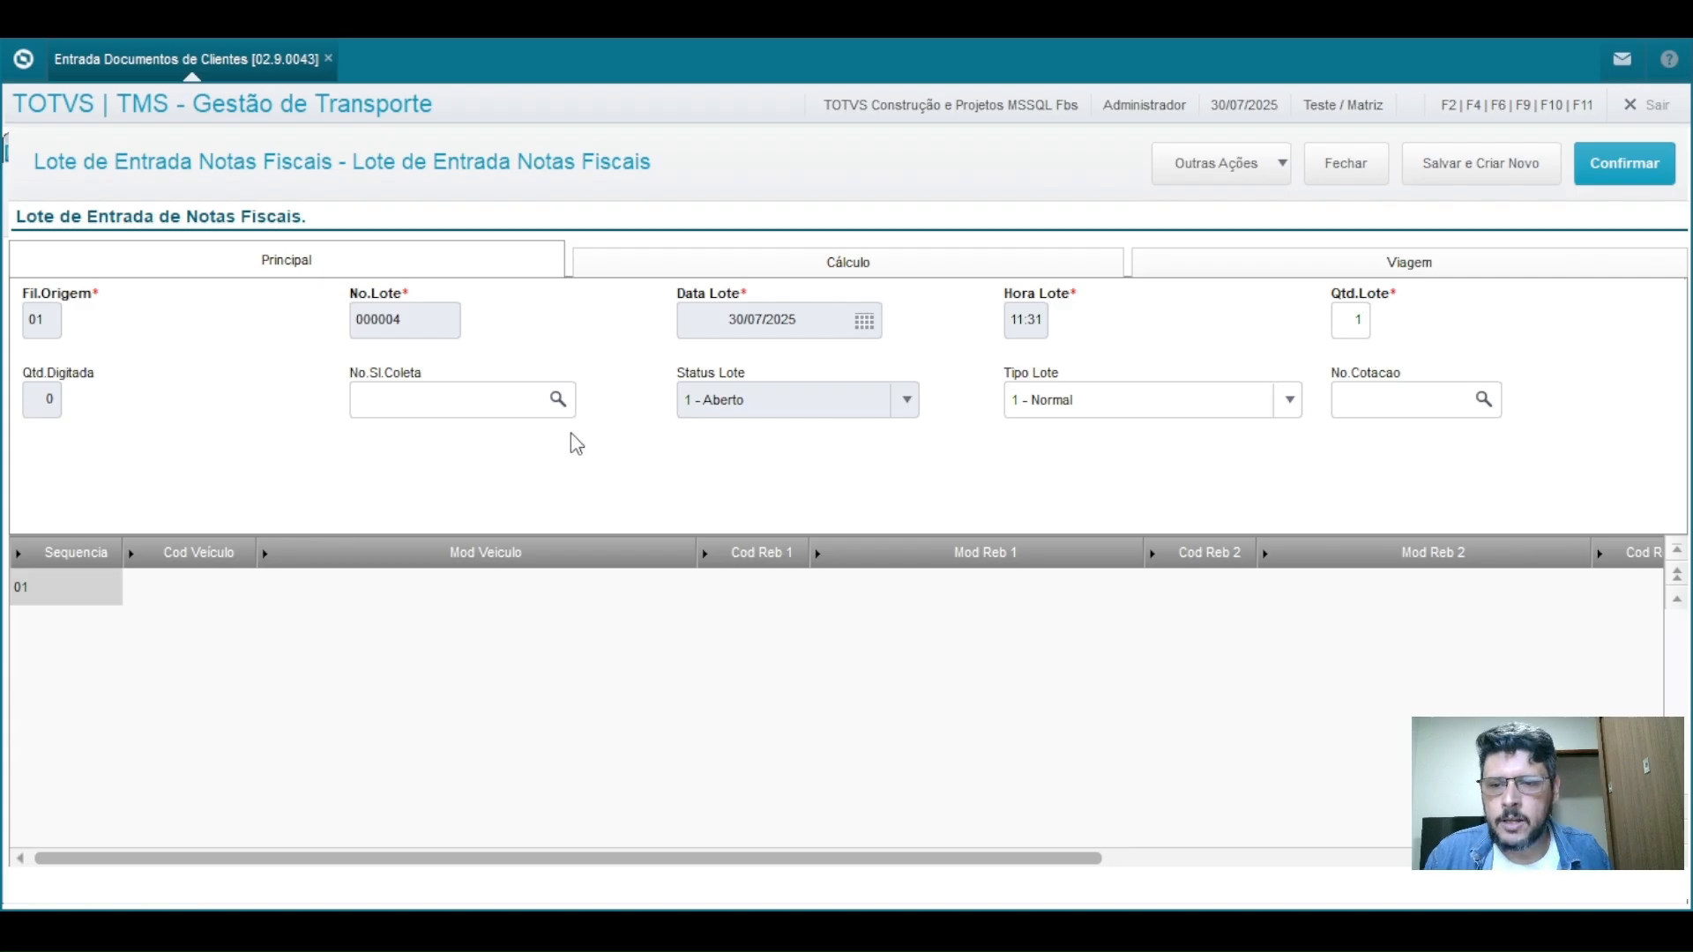
pyautogui.click(1356, 321)
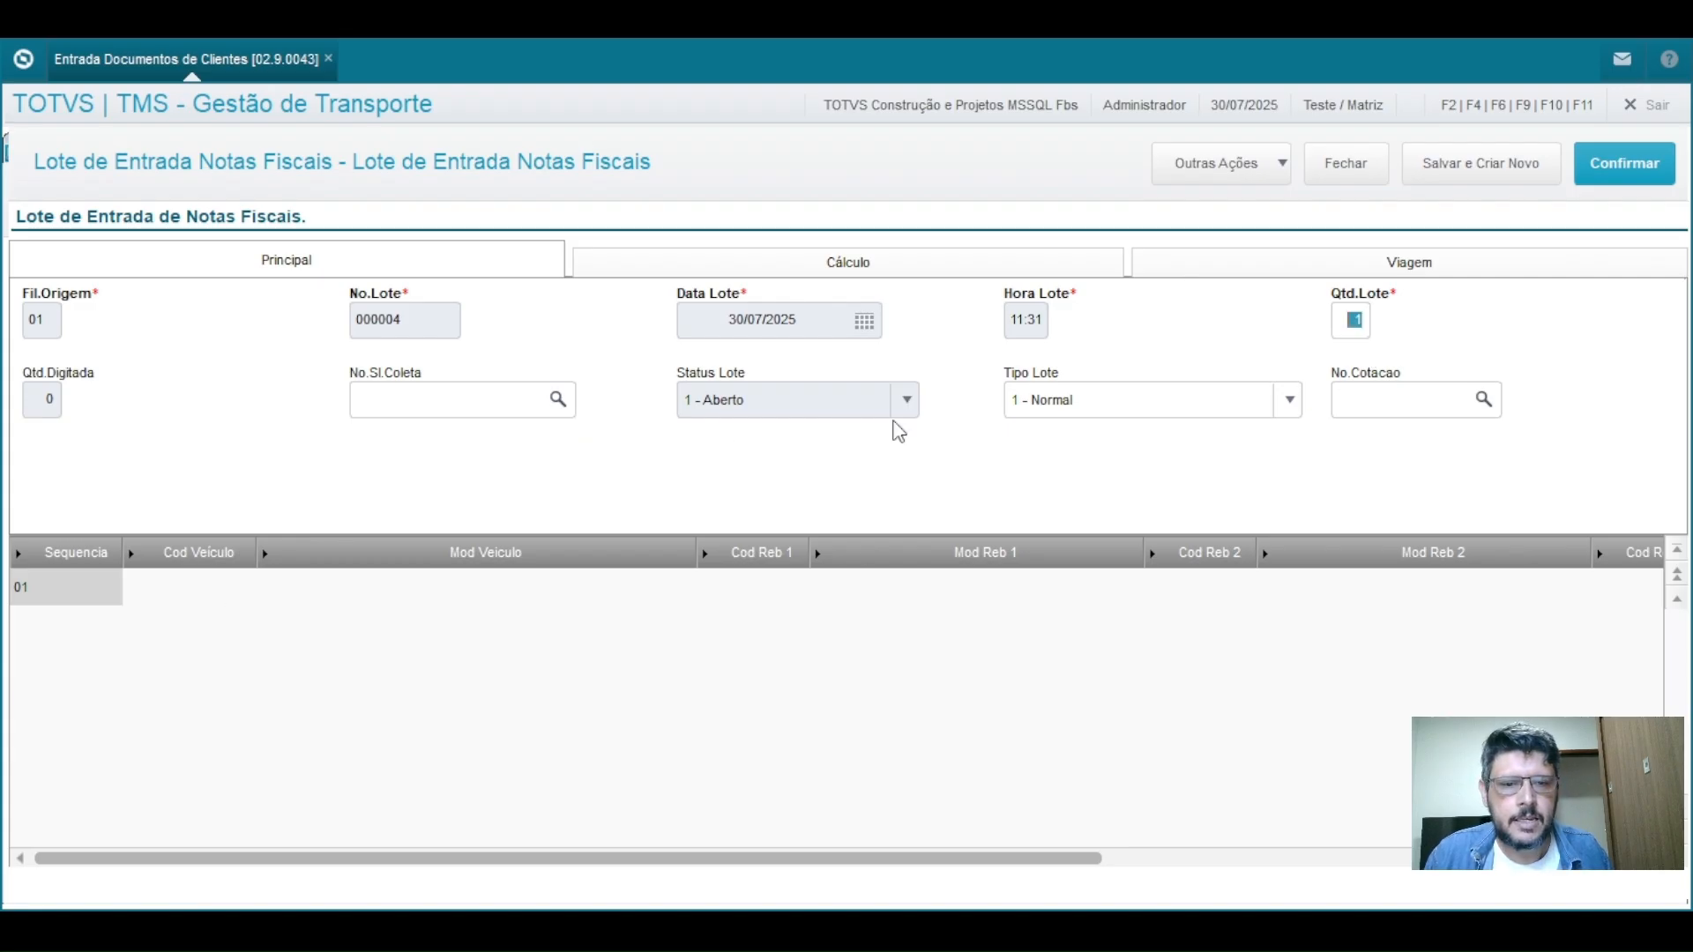
pyautogui.click(1078, 403)
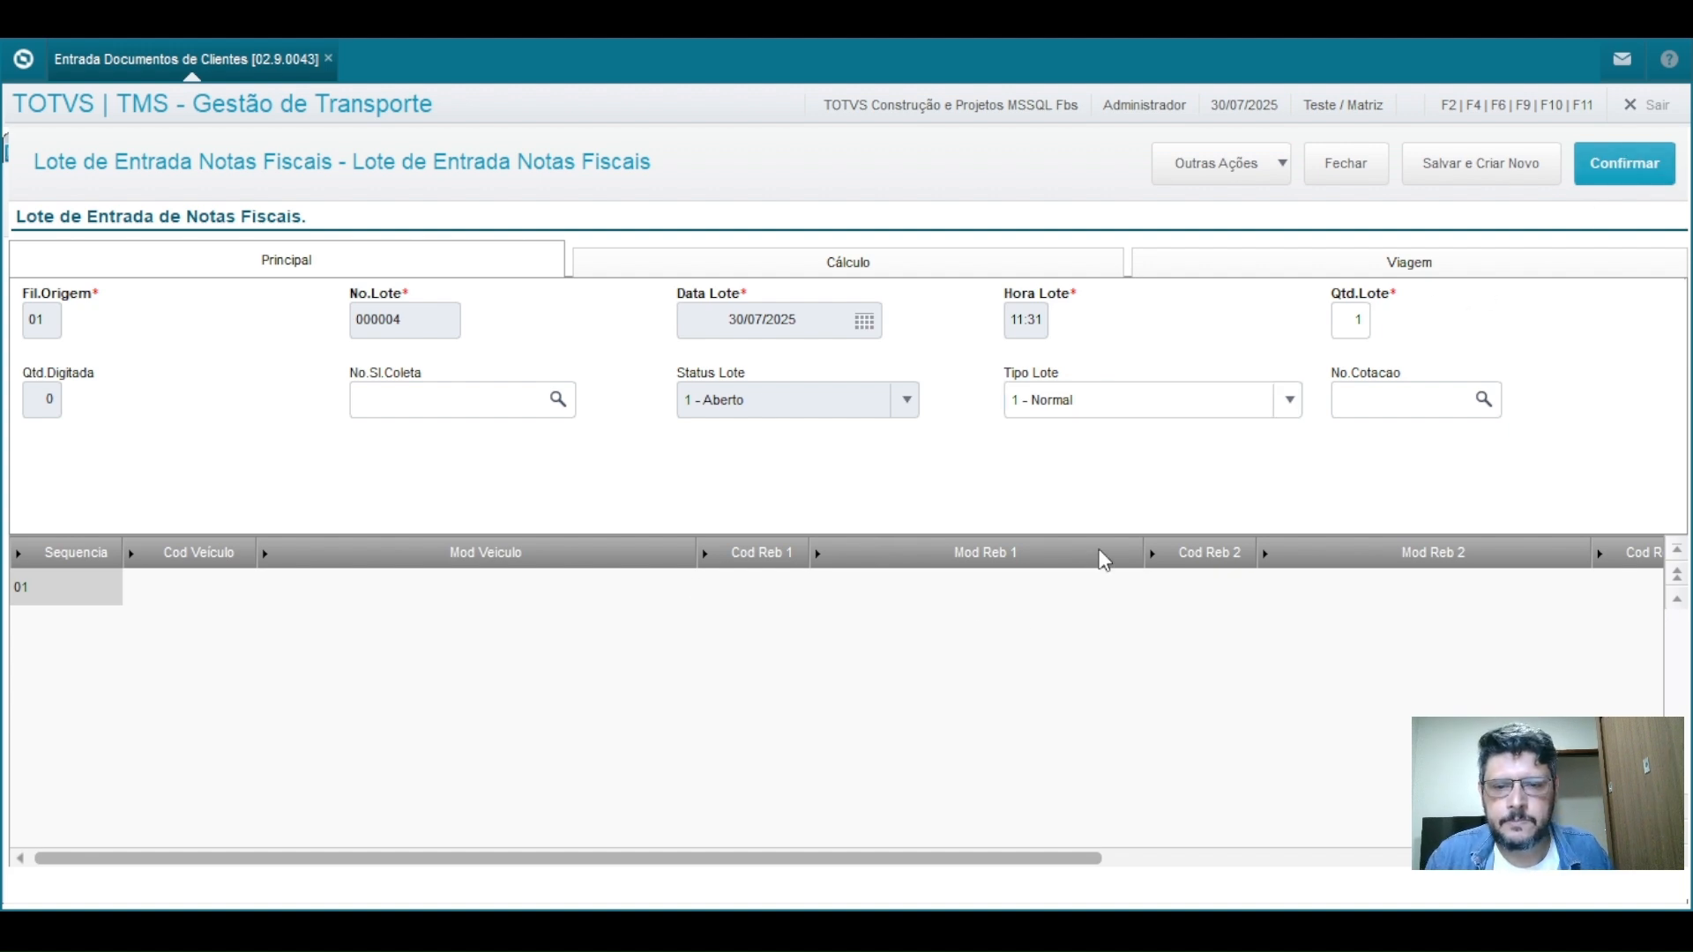
pyautogui.click(1631, 168)
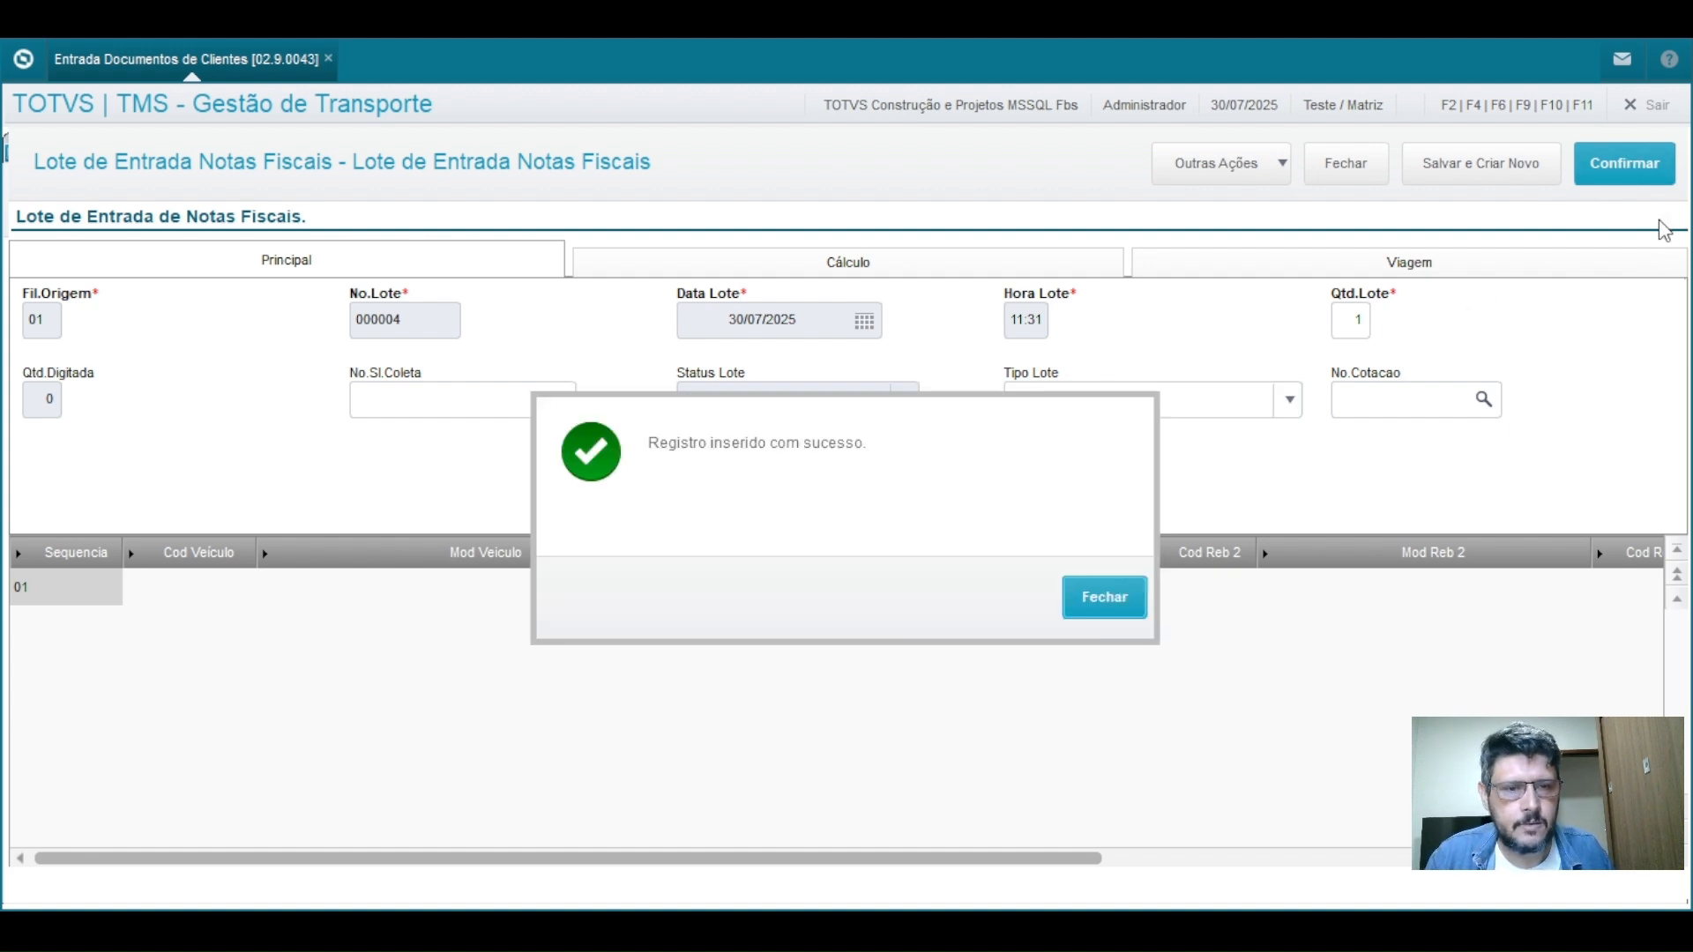
pyautogui.click(1105, 599)
pyautogui.doubleClick(556, 441)
# Step: Choose BIG REDE SUPERMERCADOS as the document's sender from the customer lookup
pyautogui.click(78, 416)
pyautogui.doubleClick(78, 416)
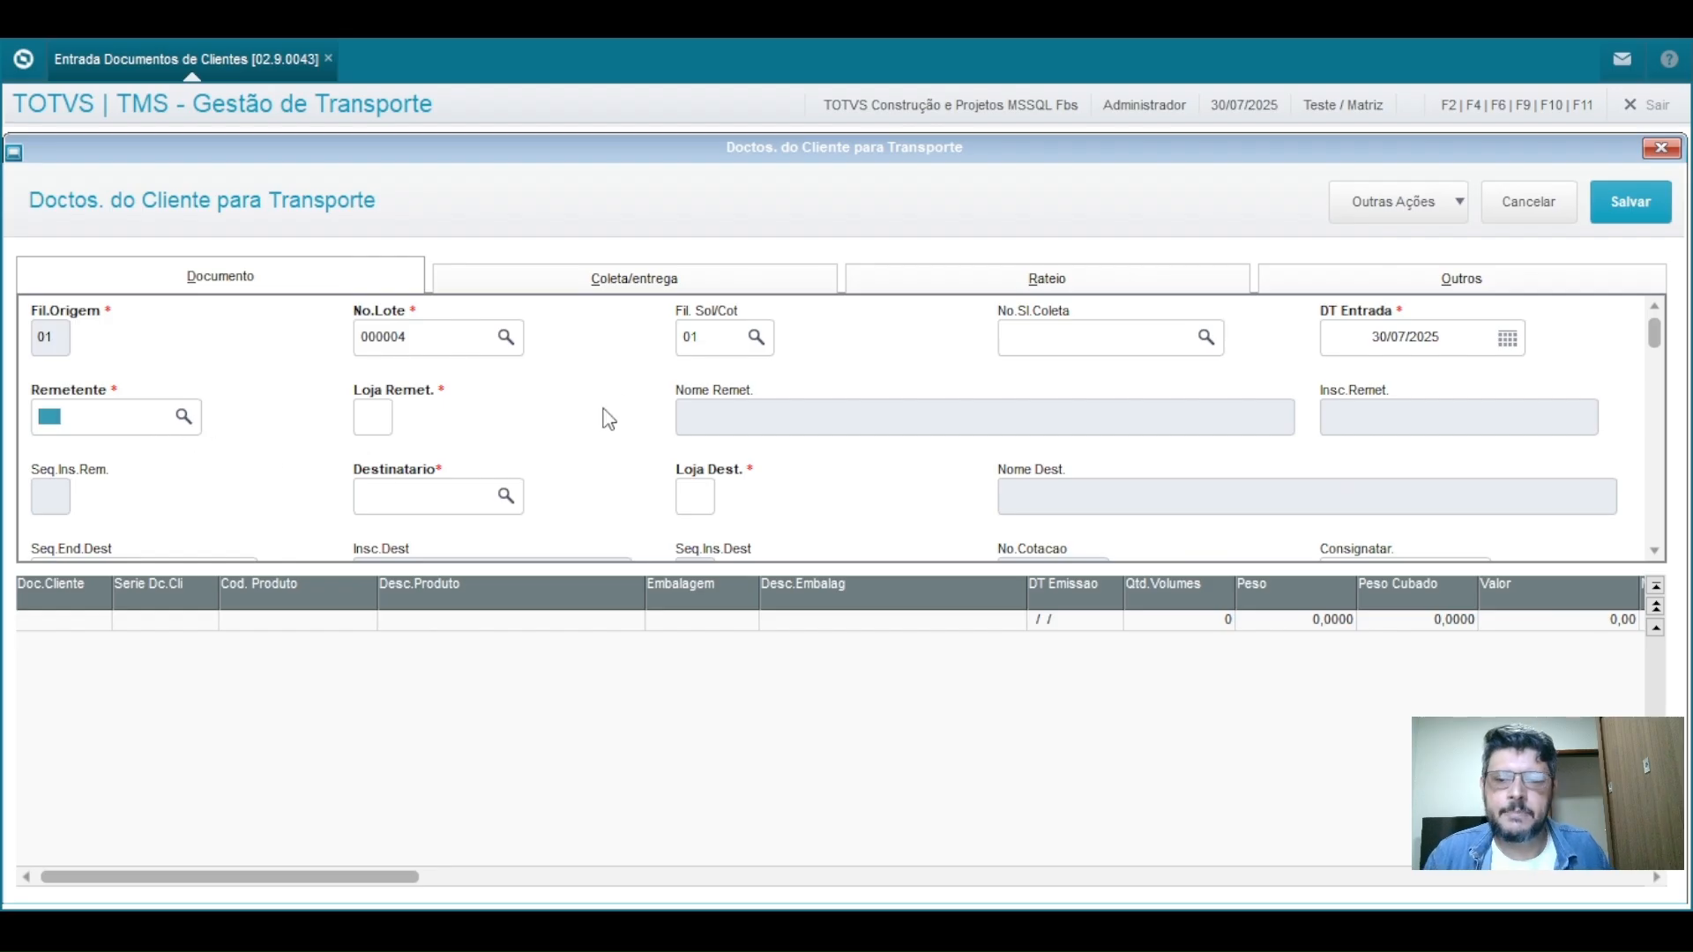
pyautogui.press('F3')
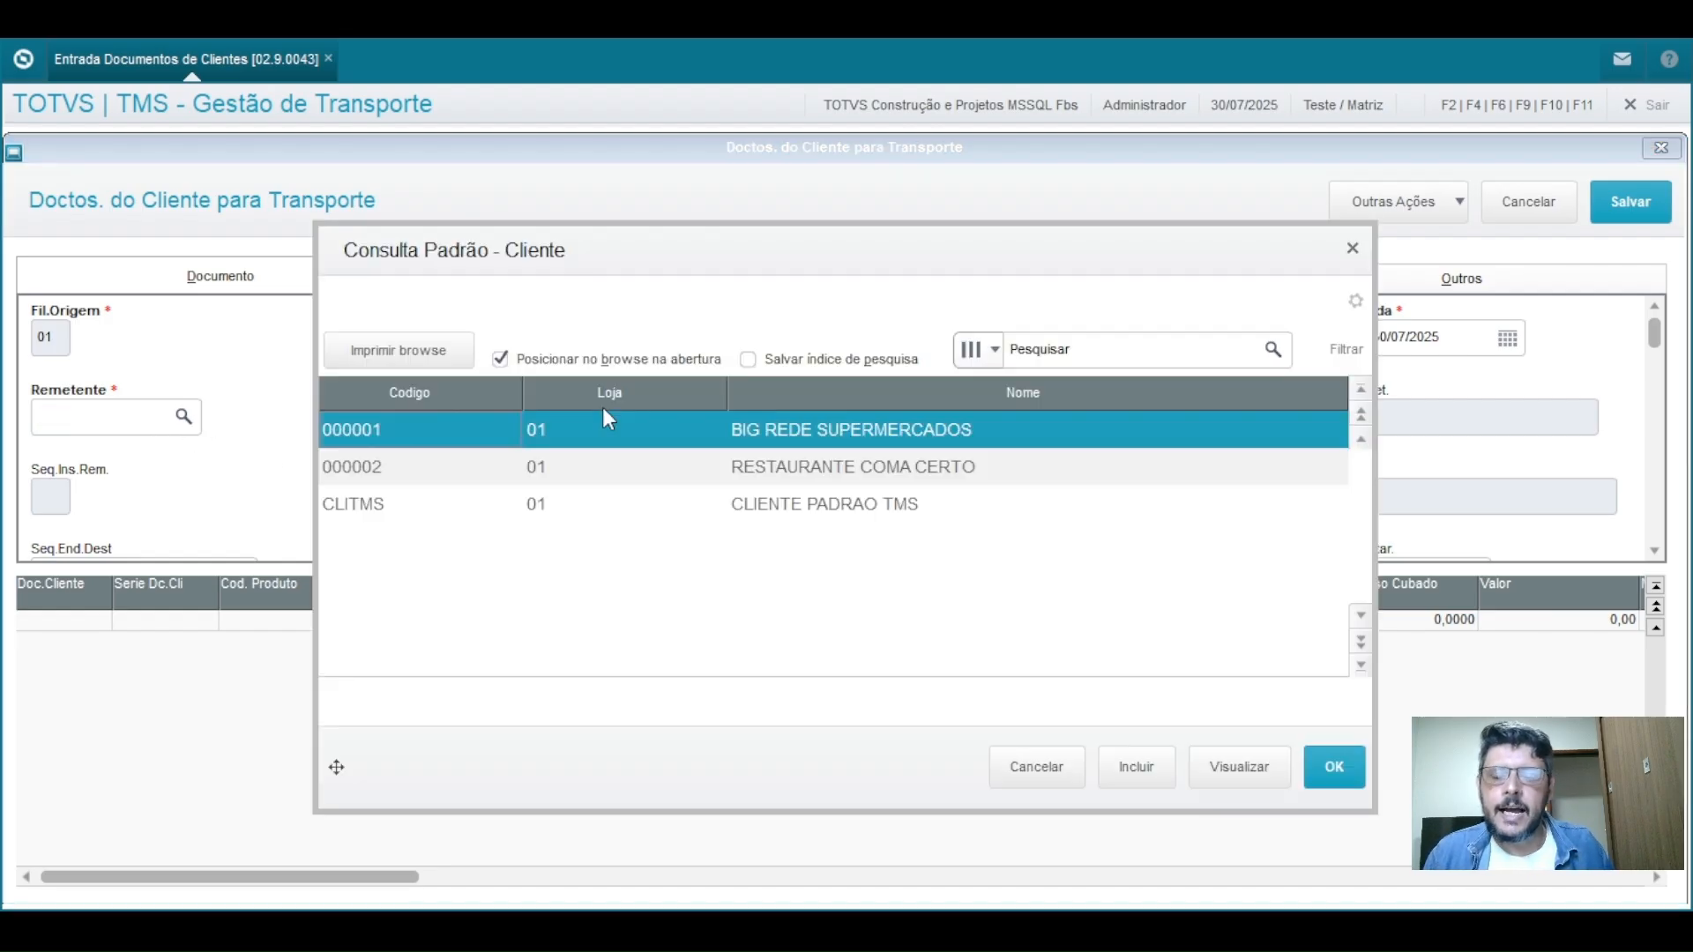
pyautogui.doubleClick(714, 436)
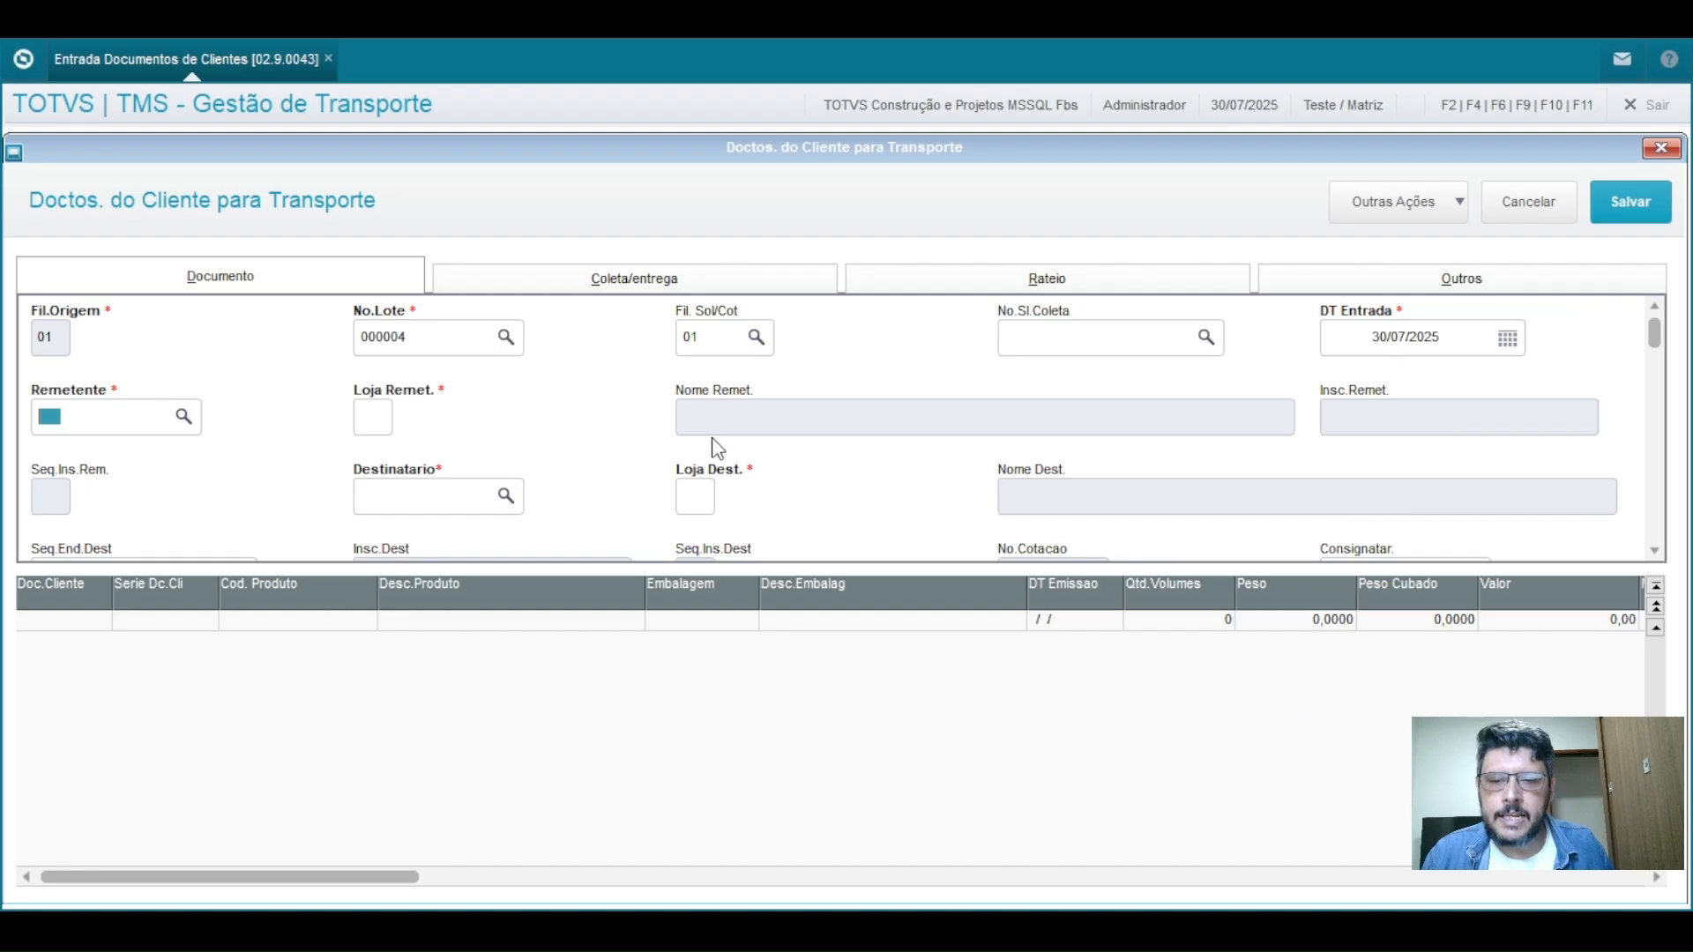
# Step: Choose RESTAURANTE COMA CERTO as the document's recipient from the customer lookup
pyautogui.doubleClick(411, 500)
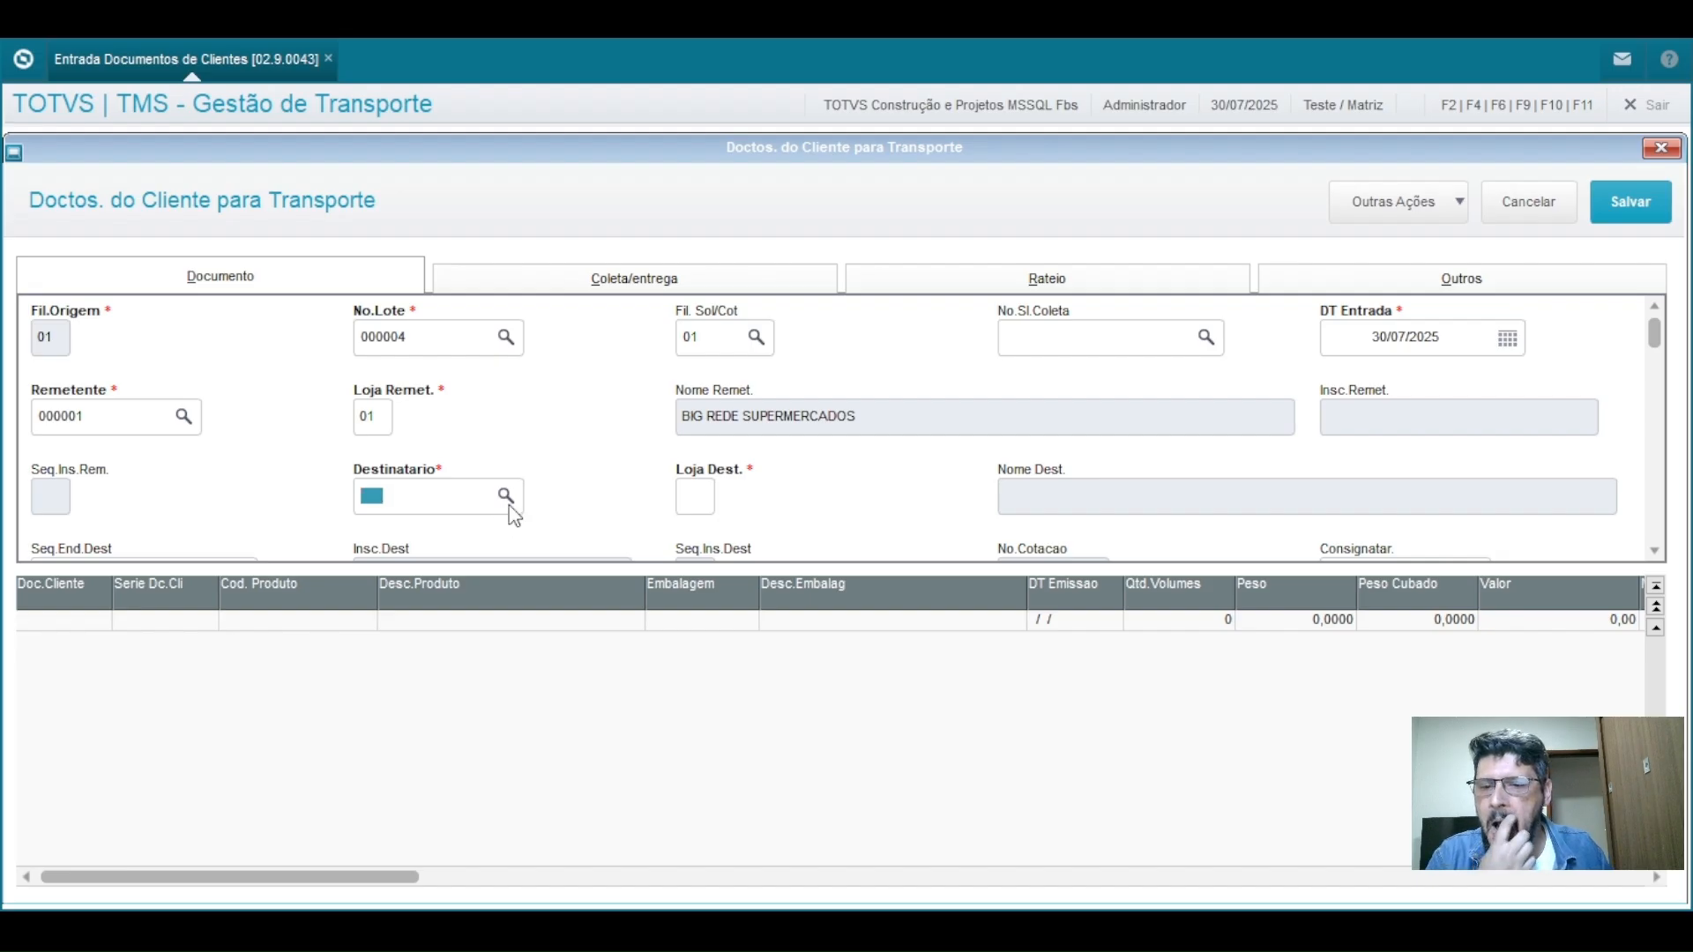
pyautogui.click(507, 499)
pyautogui.click(774, 481)
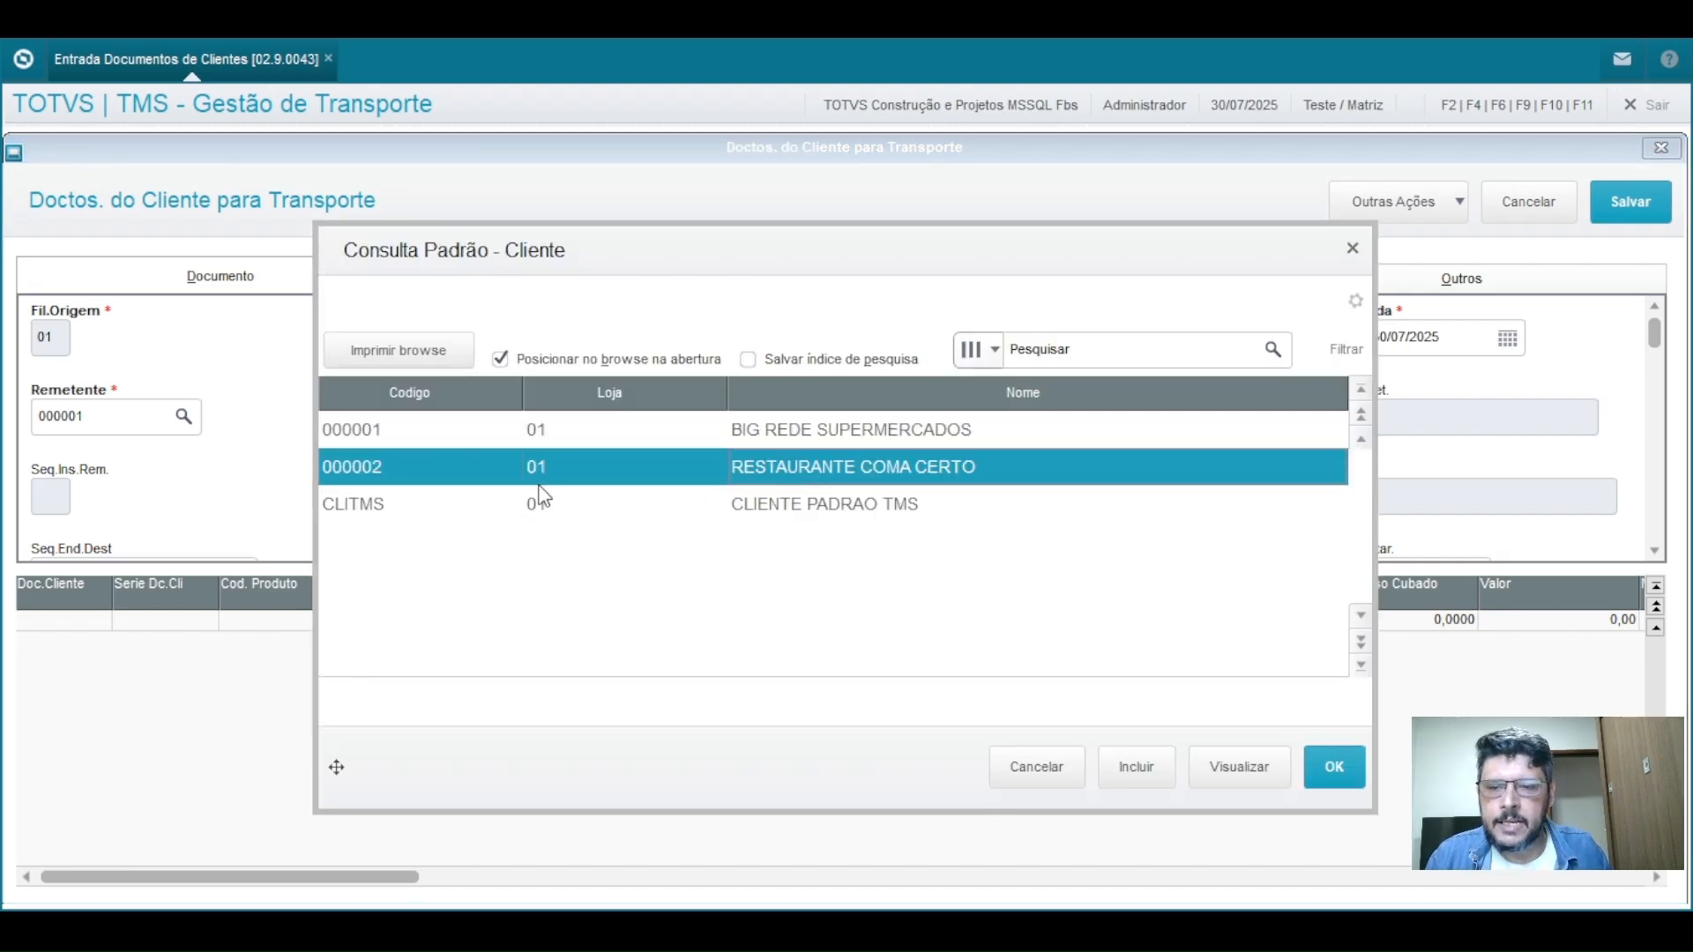
pyautogui.doubleClick(756, 481)
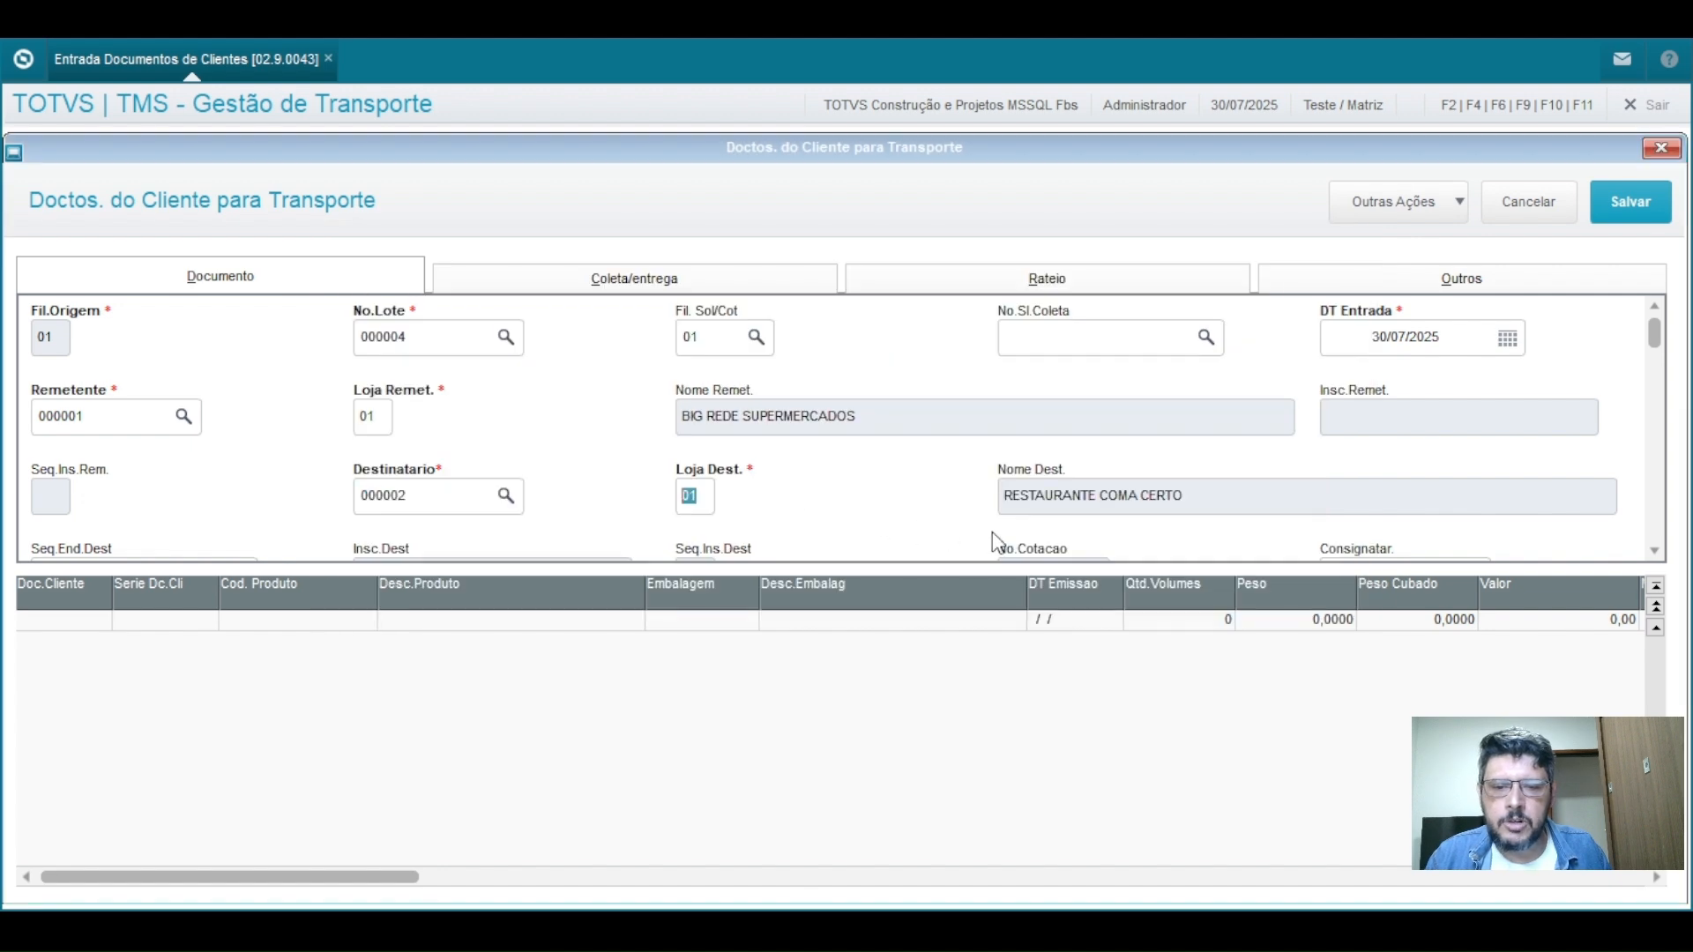
# Step: Set the document's freight payer (Dev. Frete) to 1 - Remetente
pyautogui.scroll(-2, 460, 415)
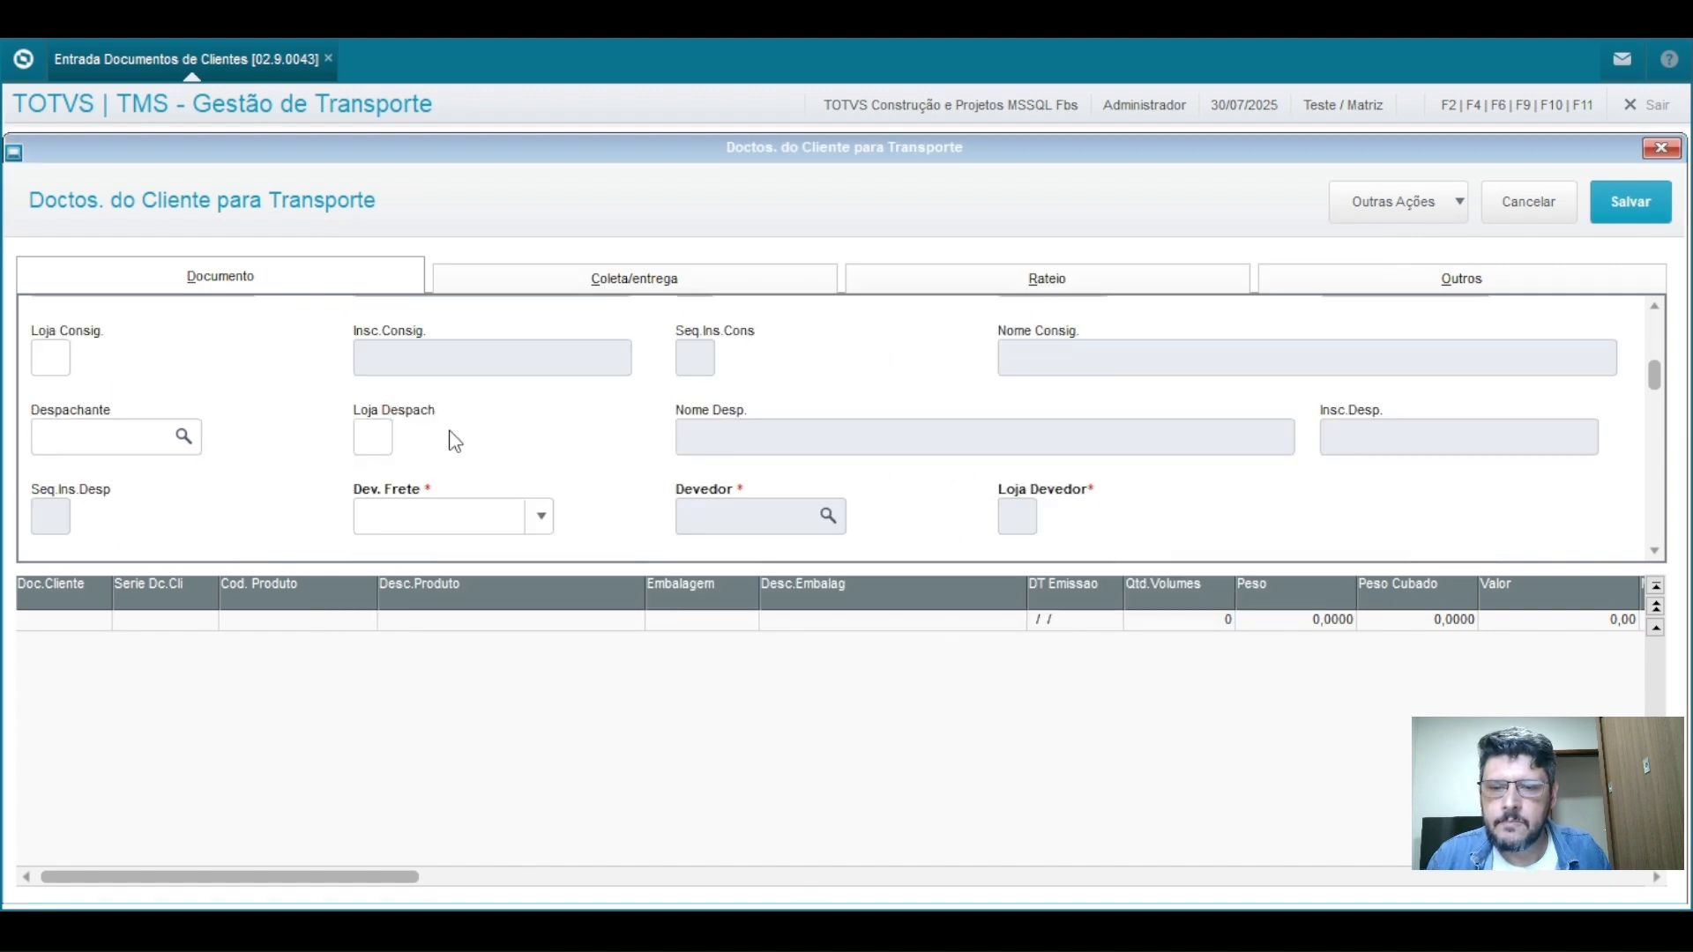
pyautogui.click(474, 538)
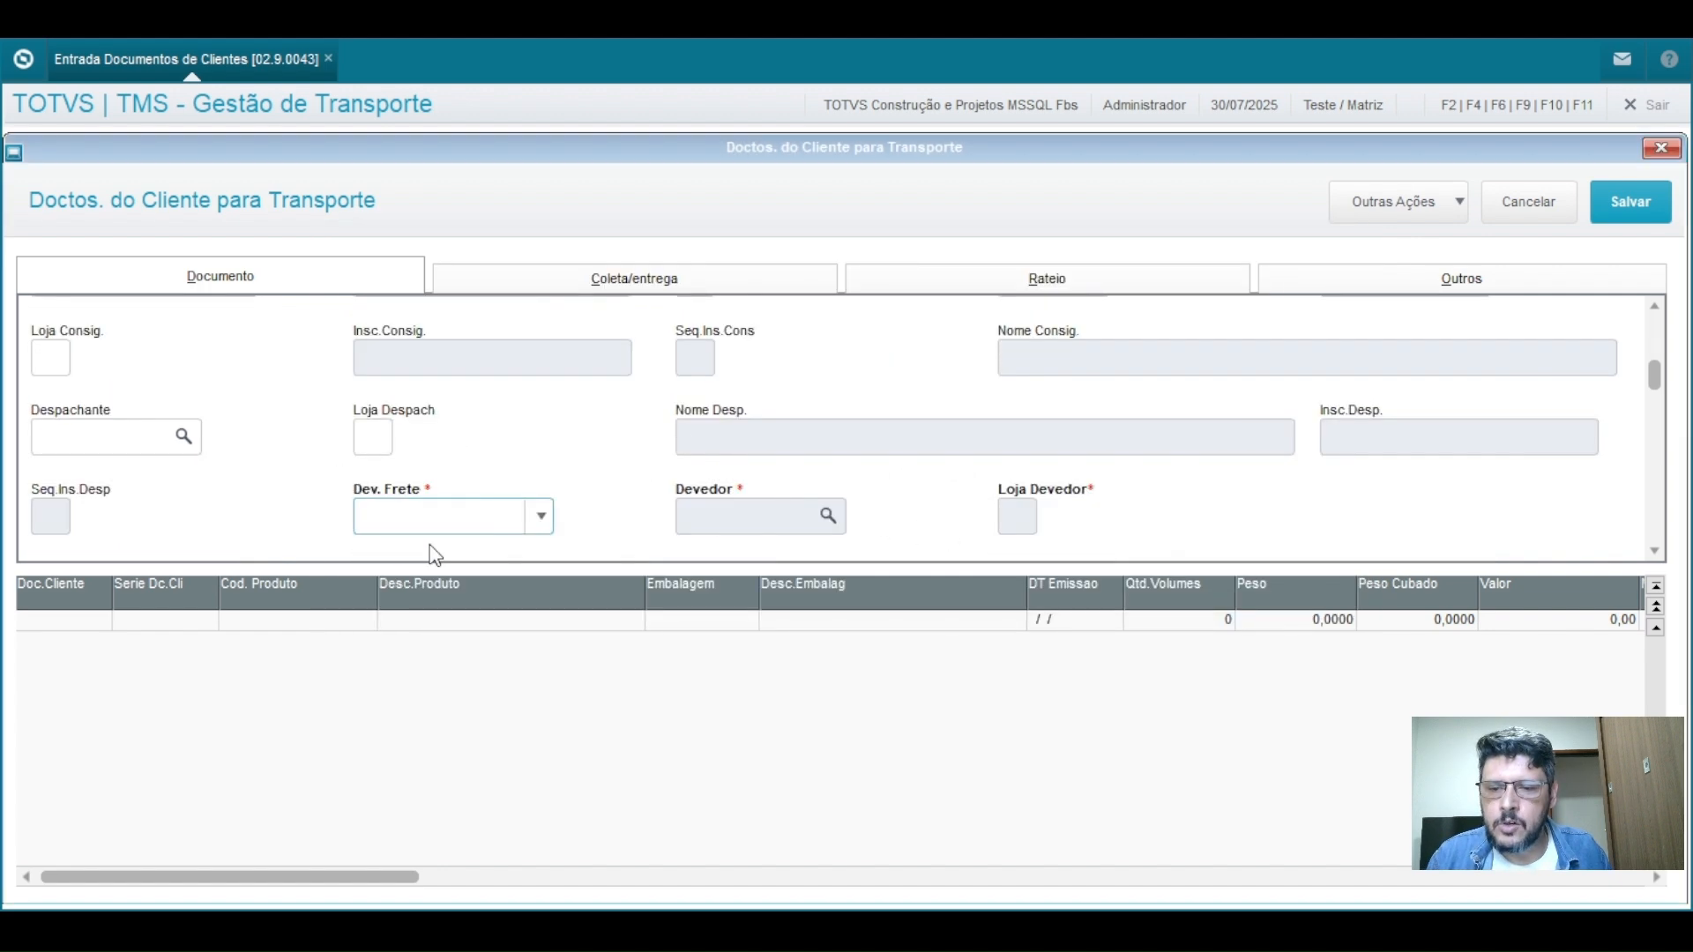
pyautogui.click(431, 555)
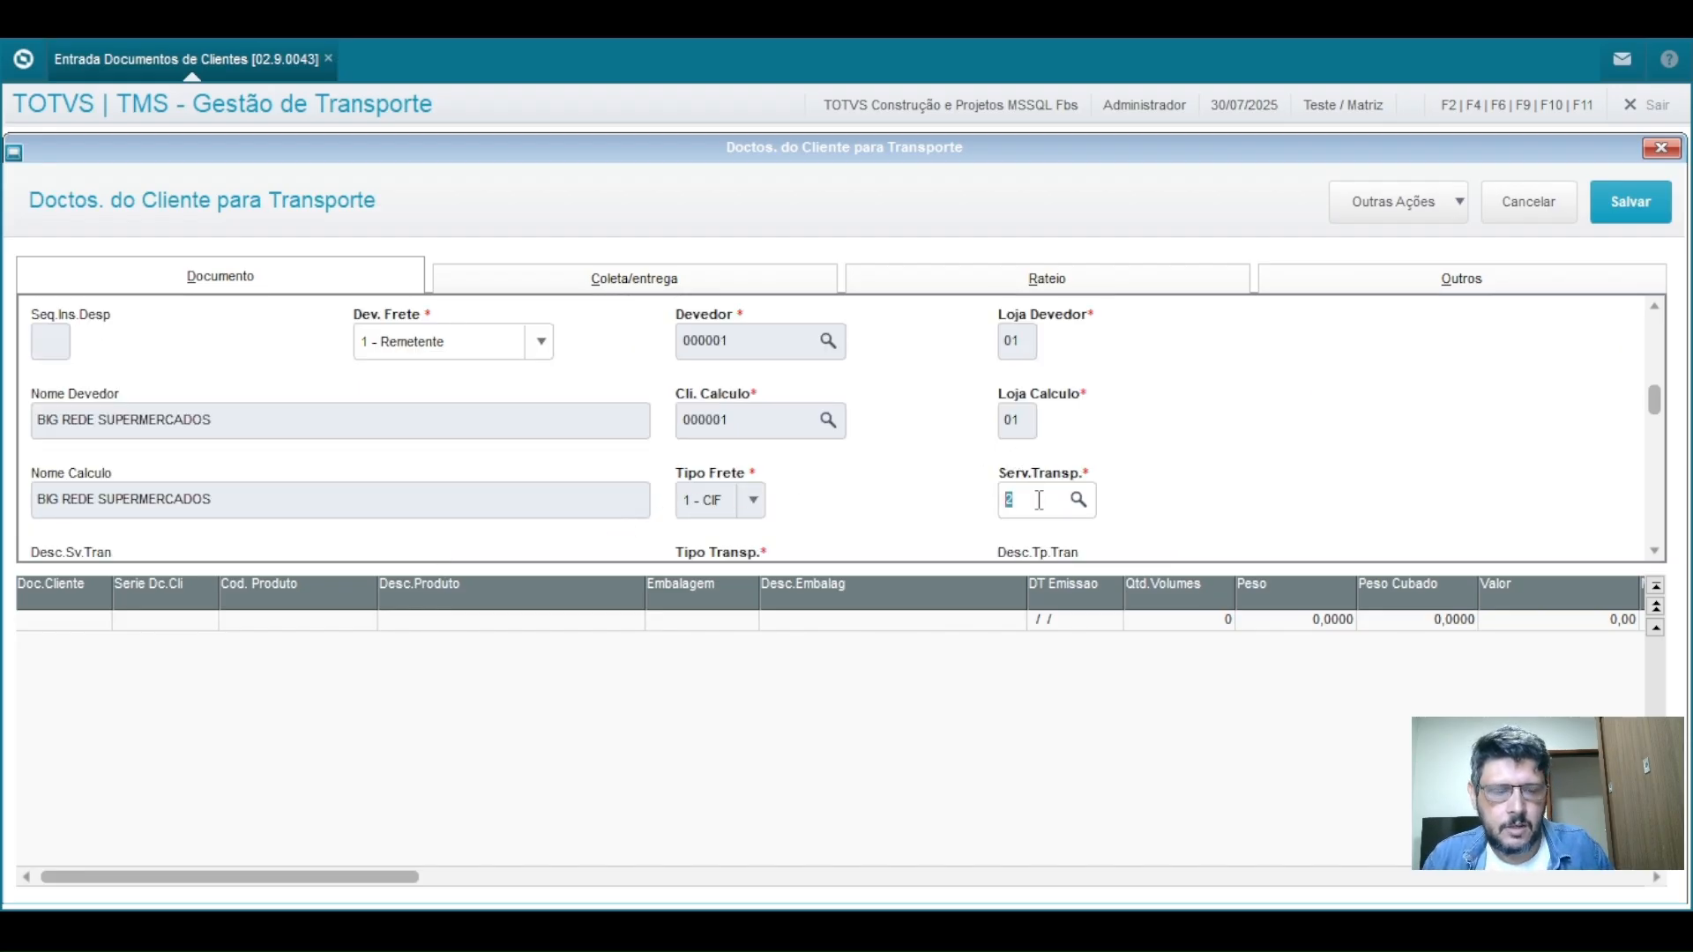
# Step: Set the document's transport service to 3 (Entrega) and its transport type to 1
pyautogui.write('3')
pyautogui.press('Tab')
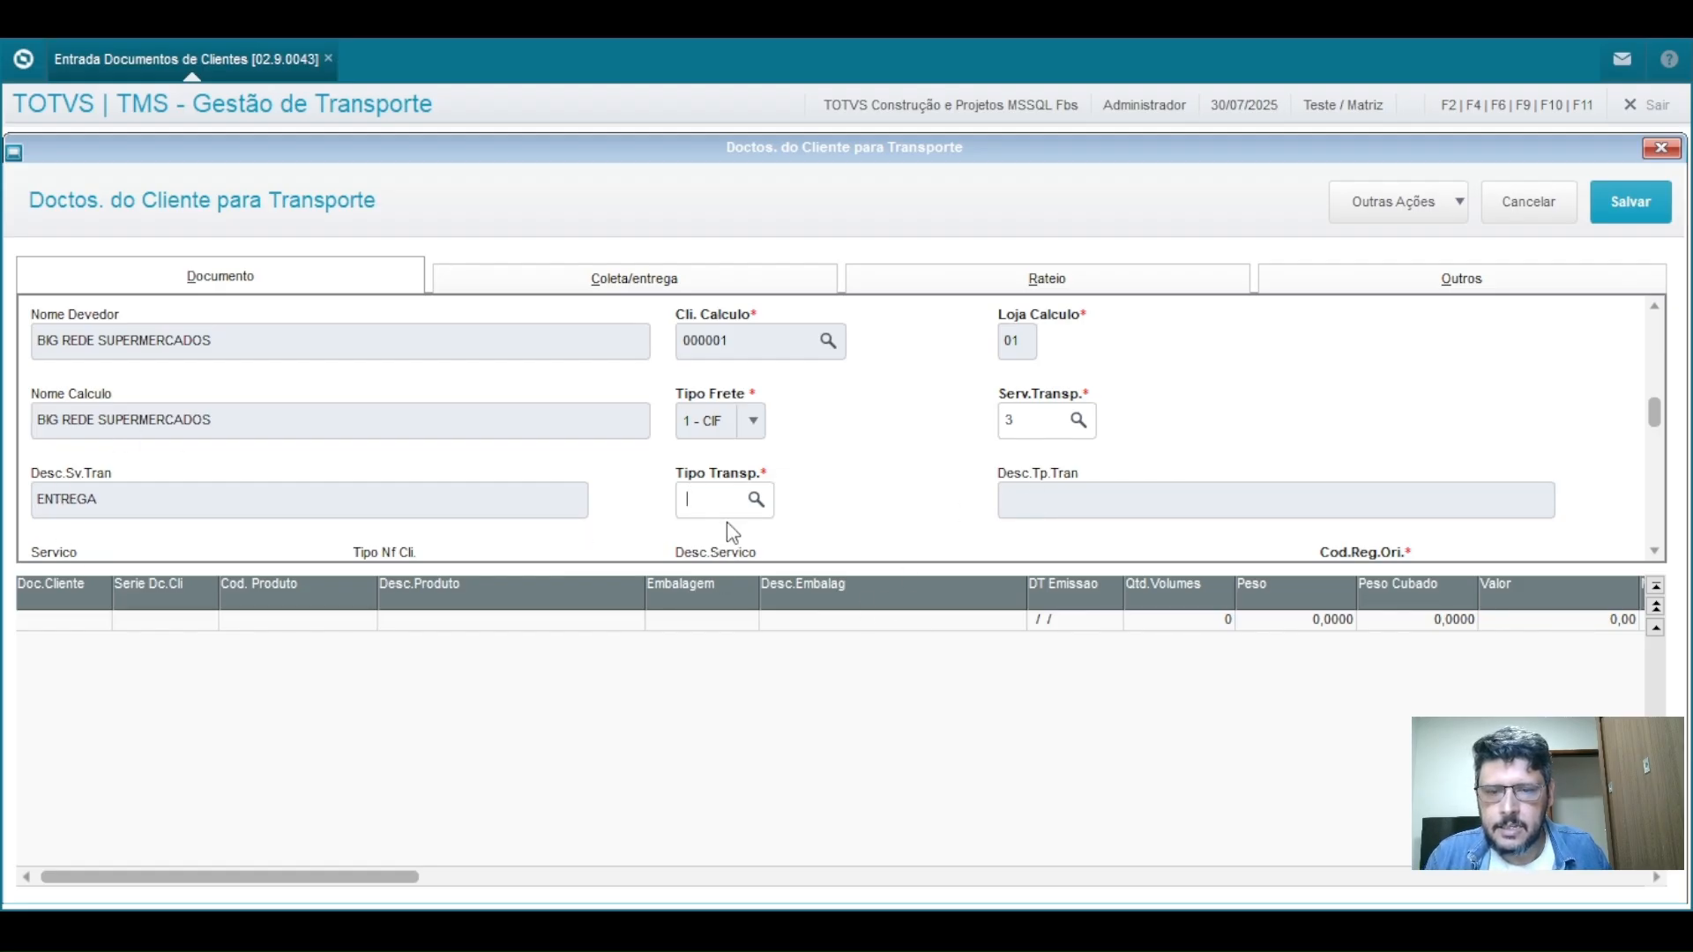
pyautogui.press('Tab')
pyautogui.click(989, 637)
pyautogui.write('1')
pyautogui.press('Tab')
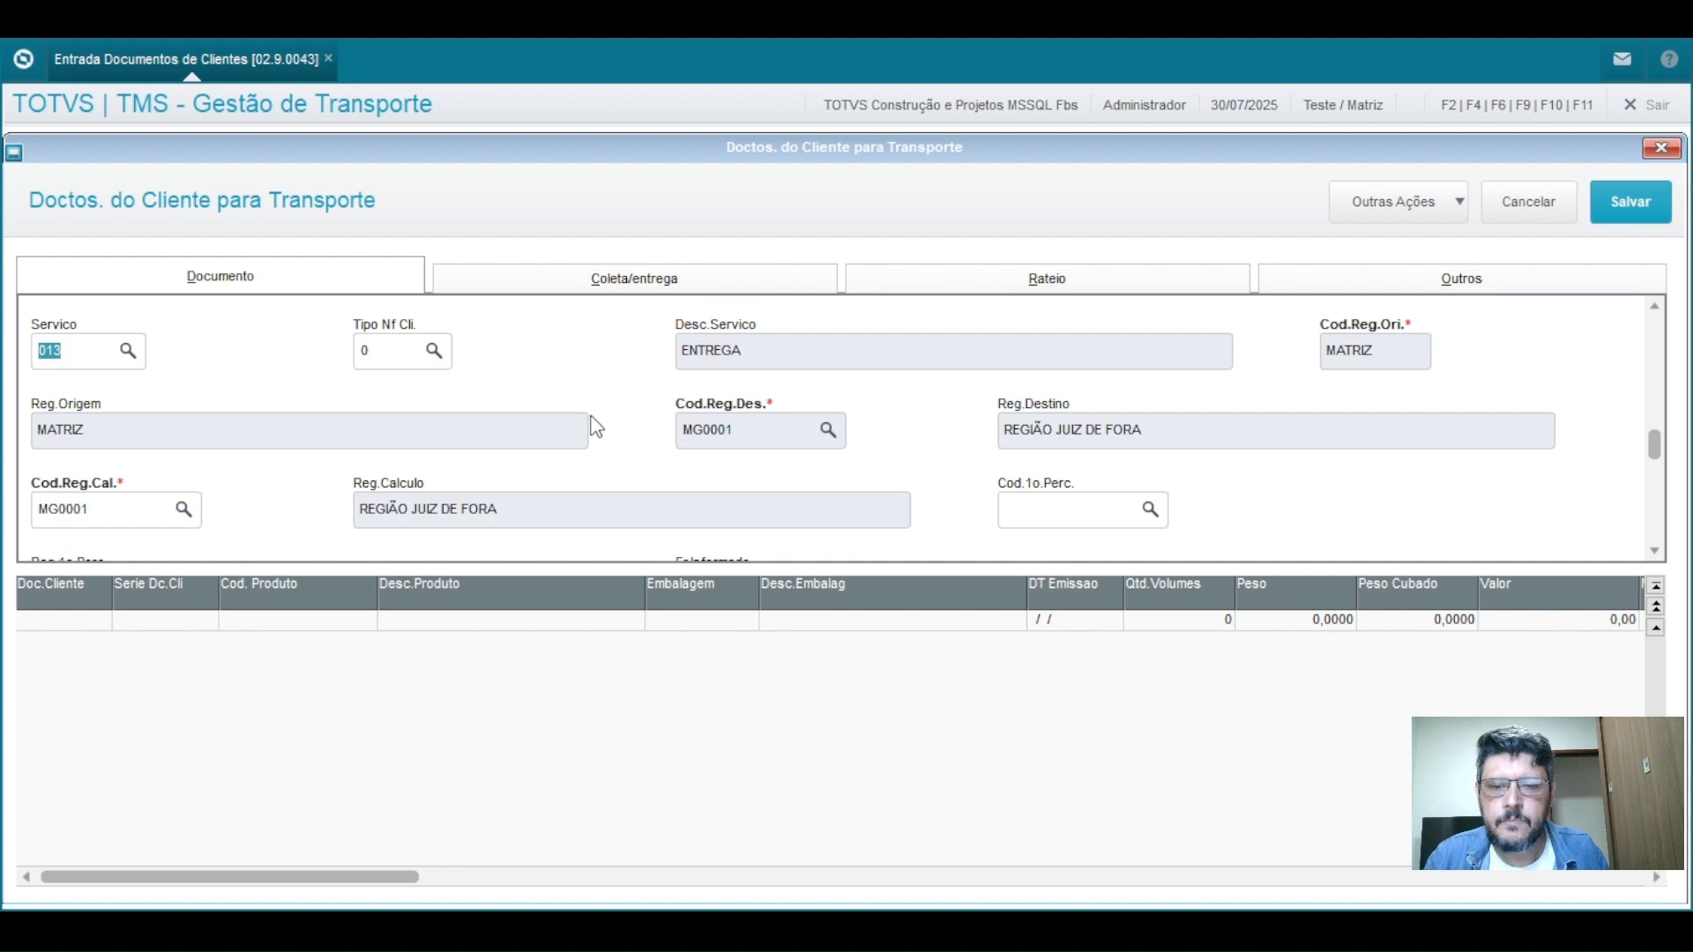
# Step: Enter client document number 000000004 with series 1 in the first row of the document's item grid
pyautogui.scroll(-3, 873, 425)
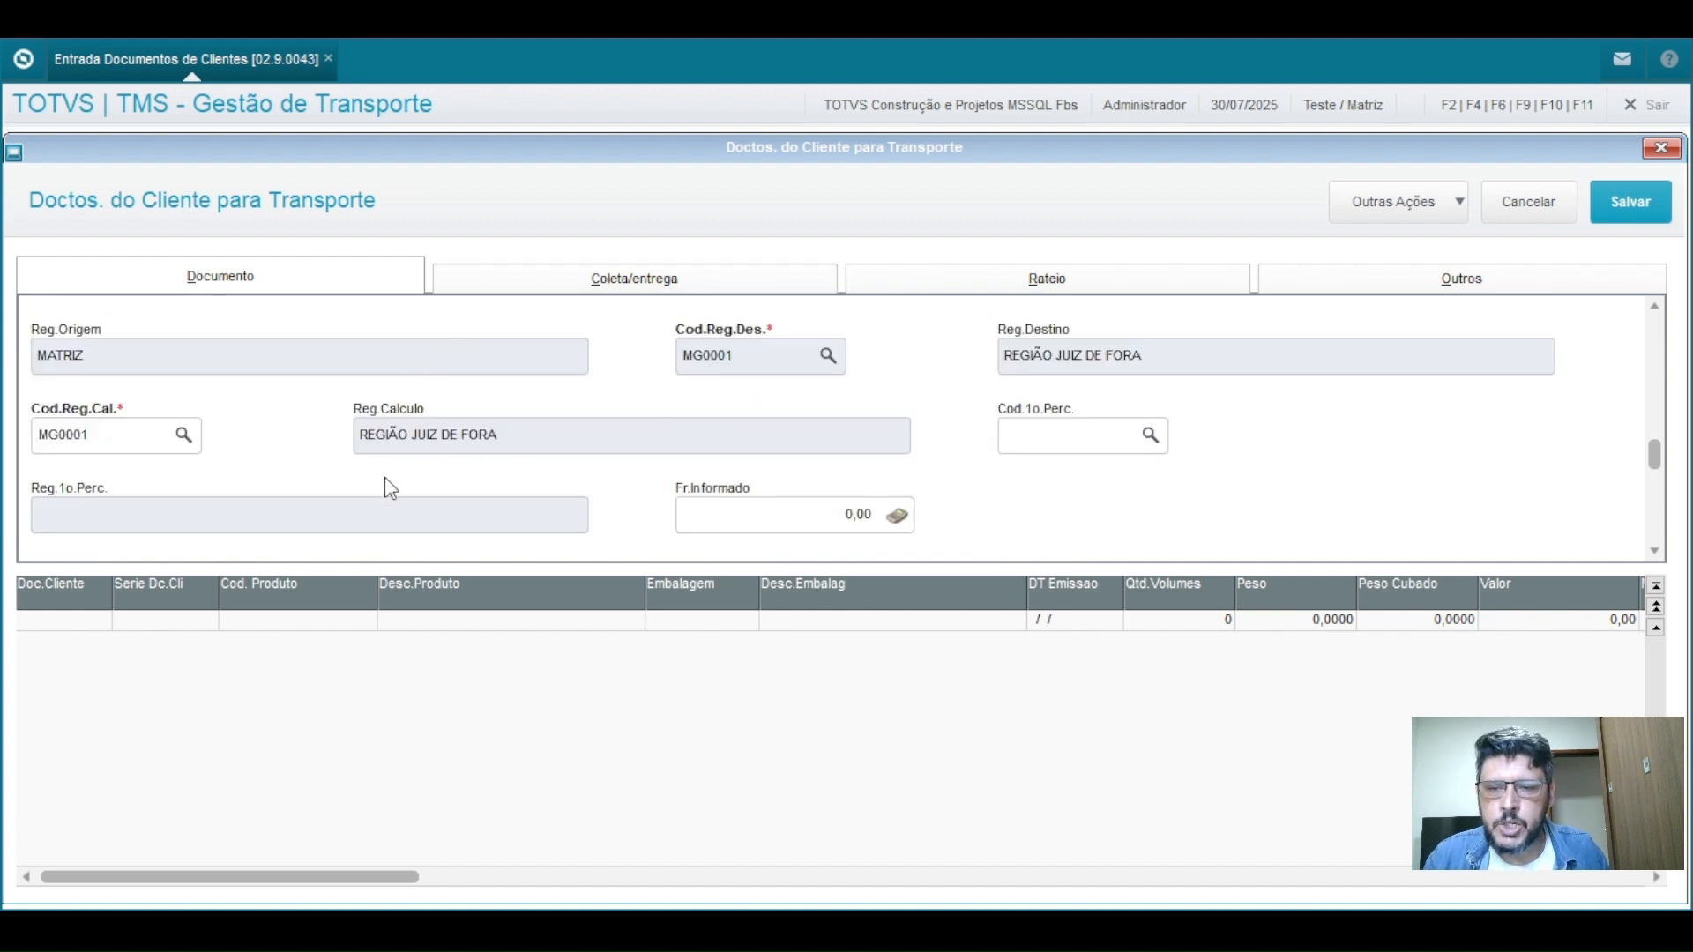
pyautogui.click(33, 626)
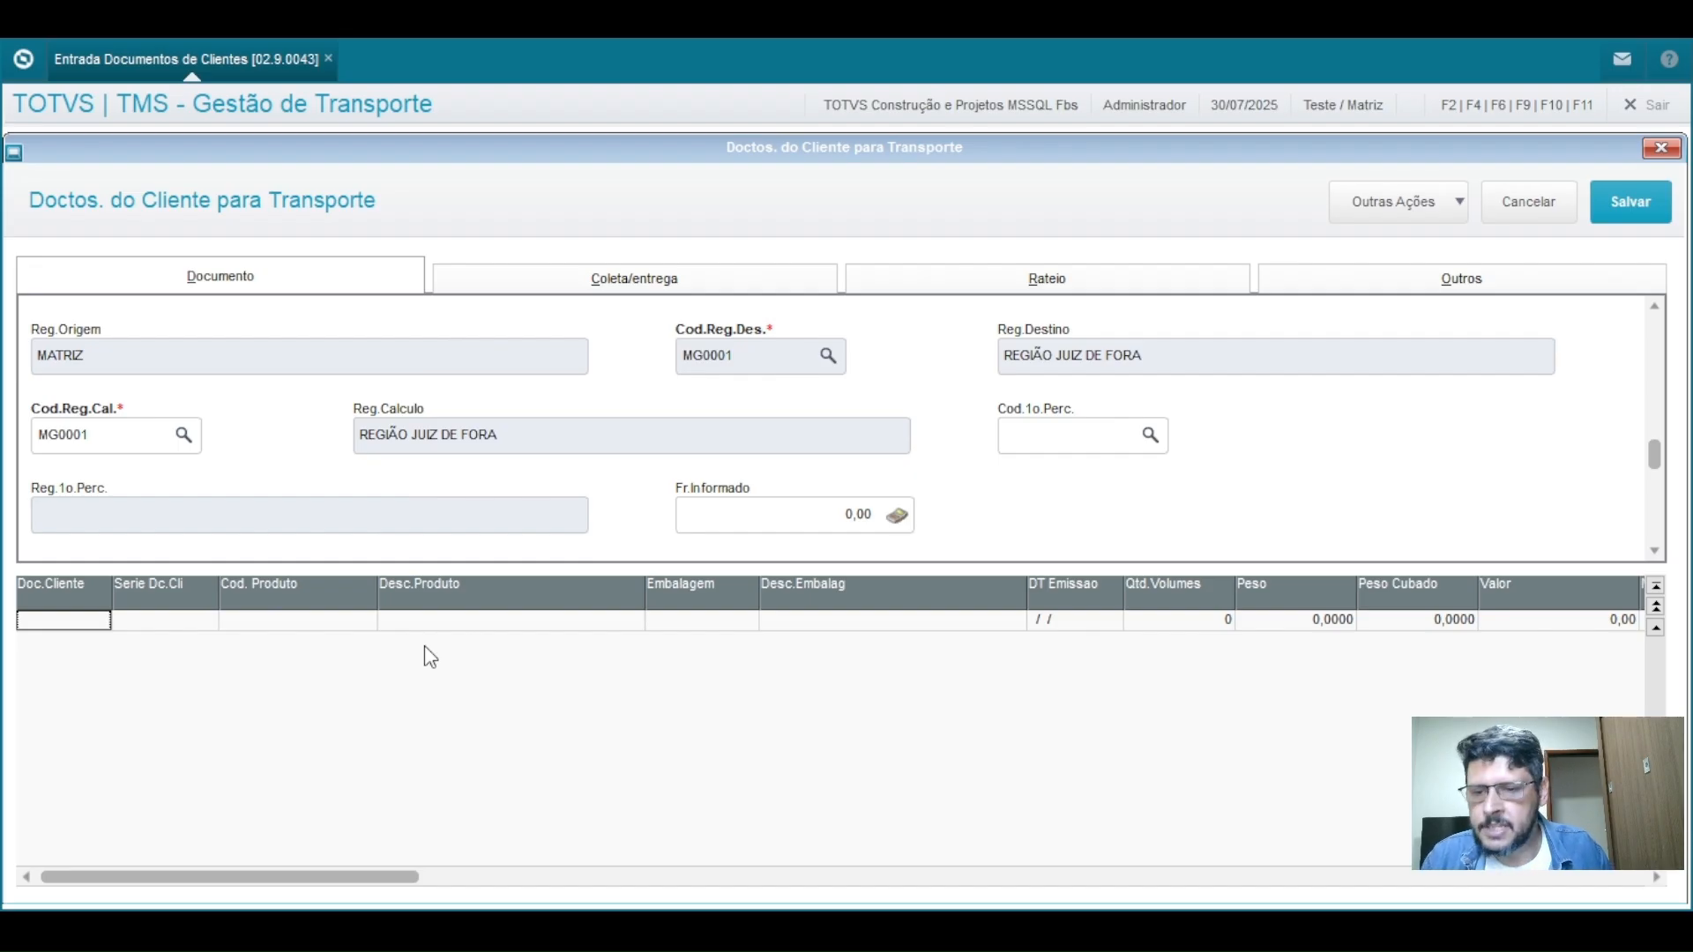
pyautogui.write('00000')
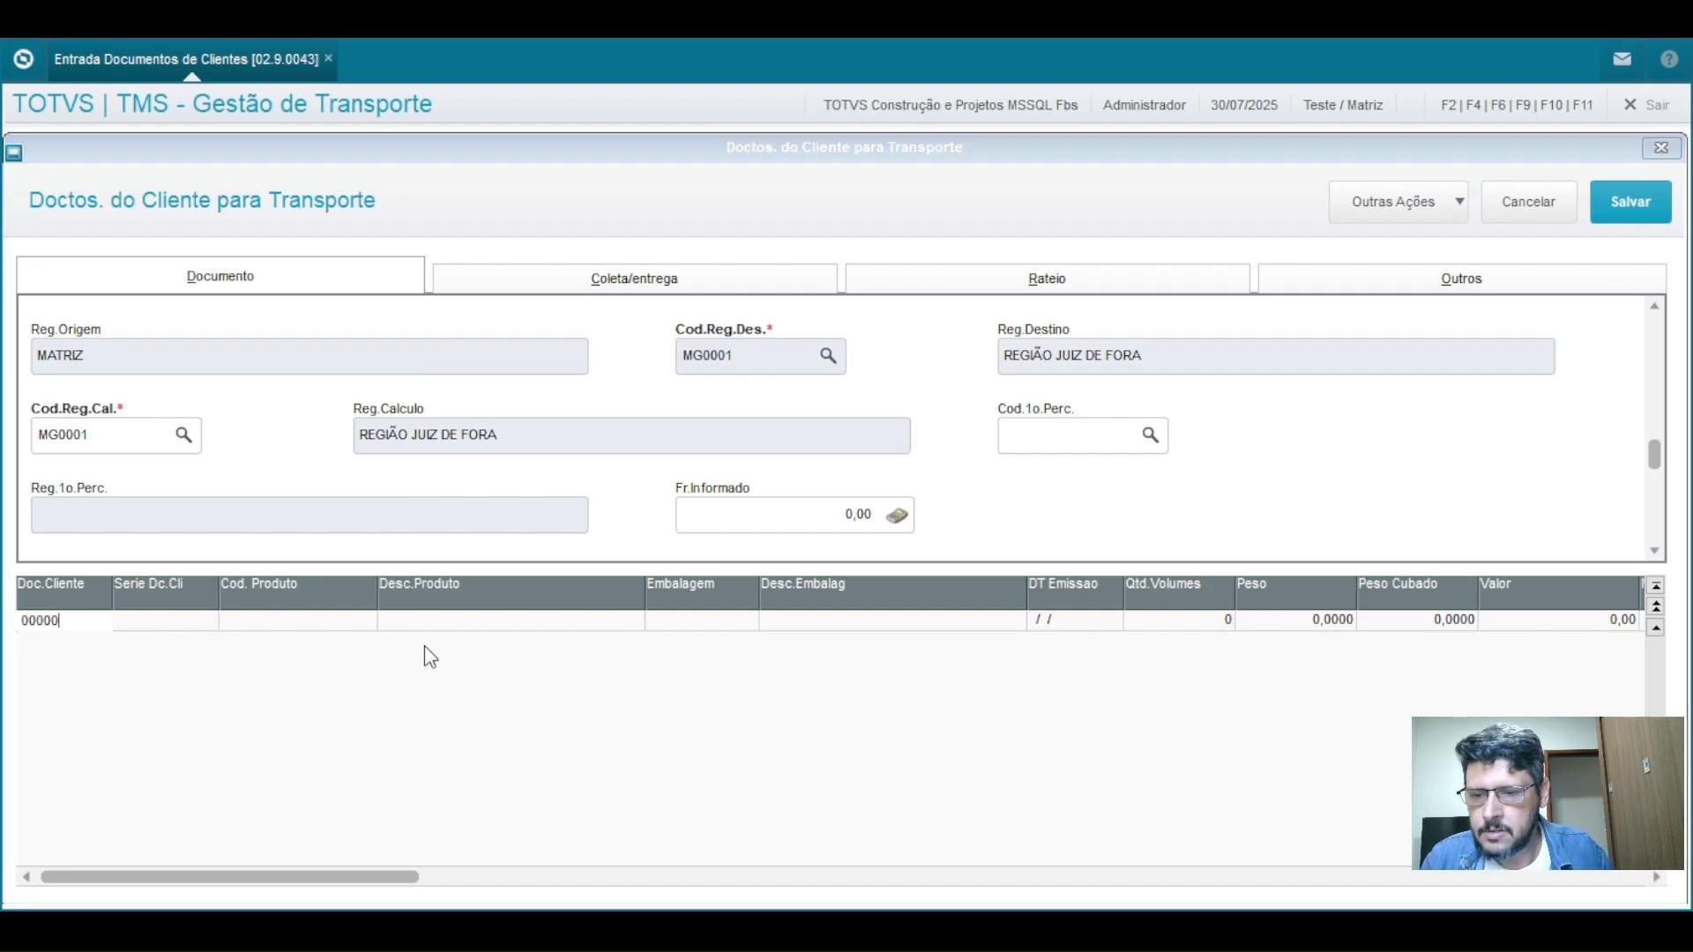
pyautogui.write('000000')
pyautogui.press('Return')
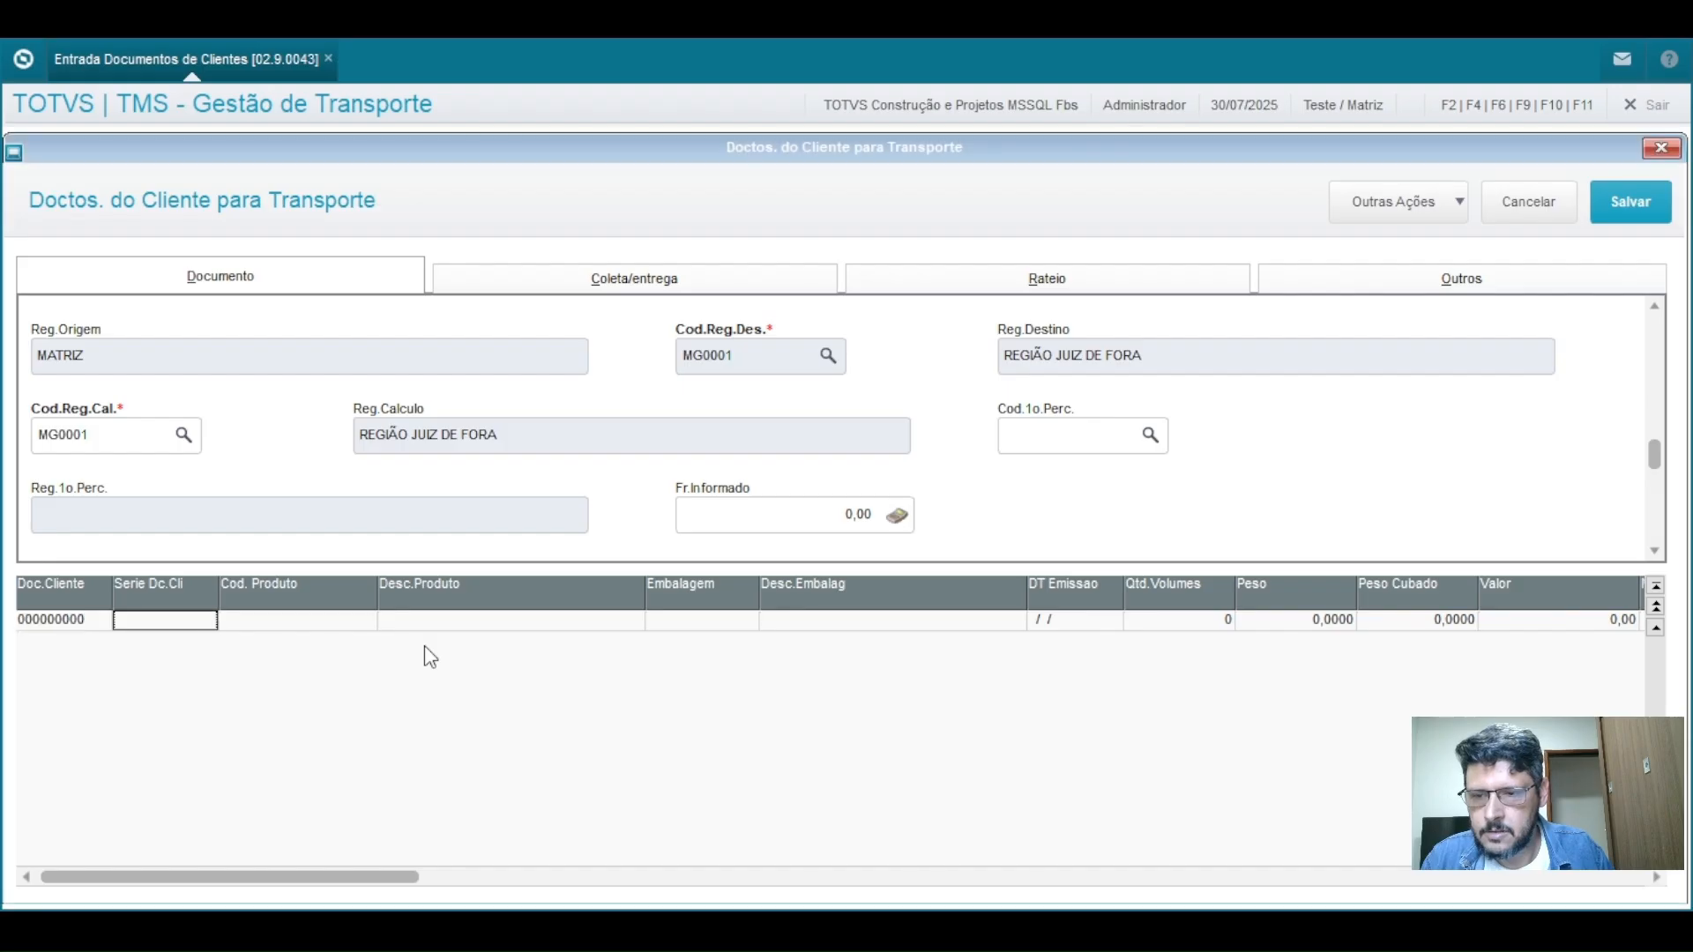
pyautogui.press('Left')
pyautogui.press('Return')
pyautogui.press('Right')
pyautogui.press('Right')
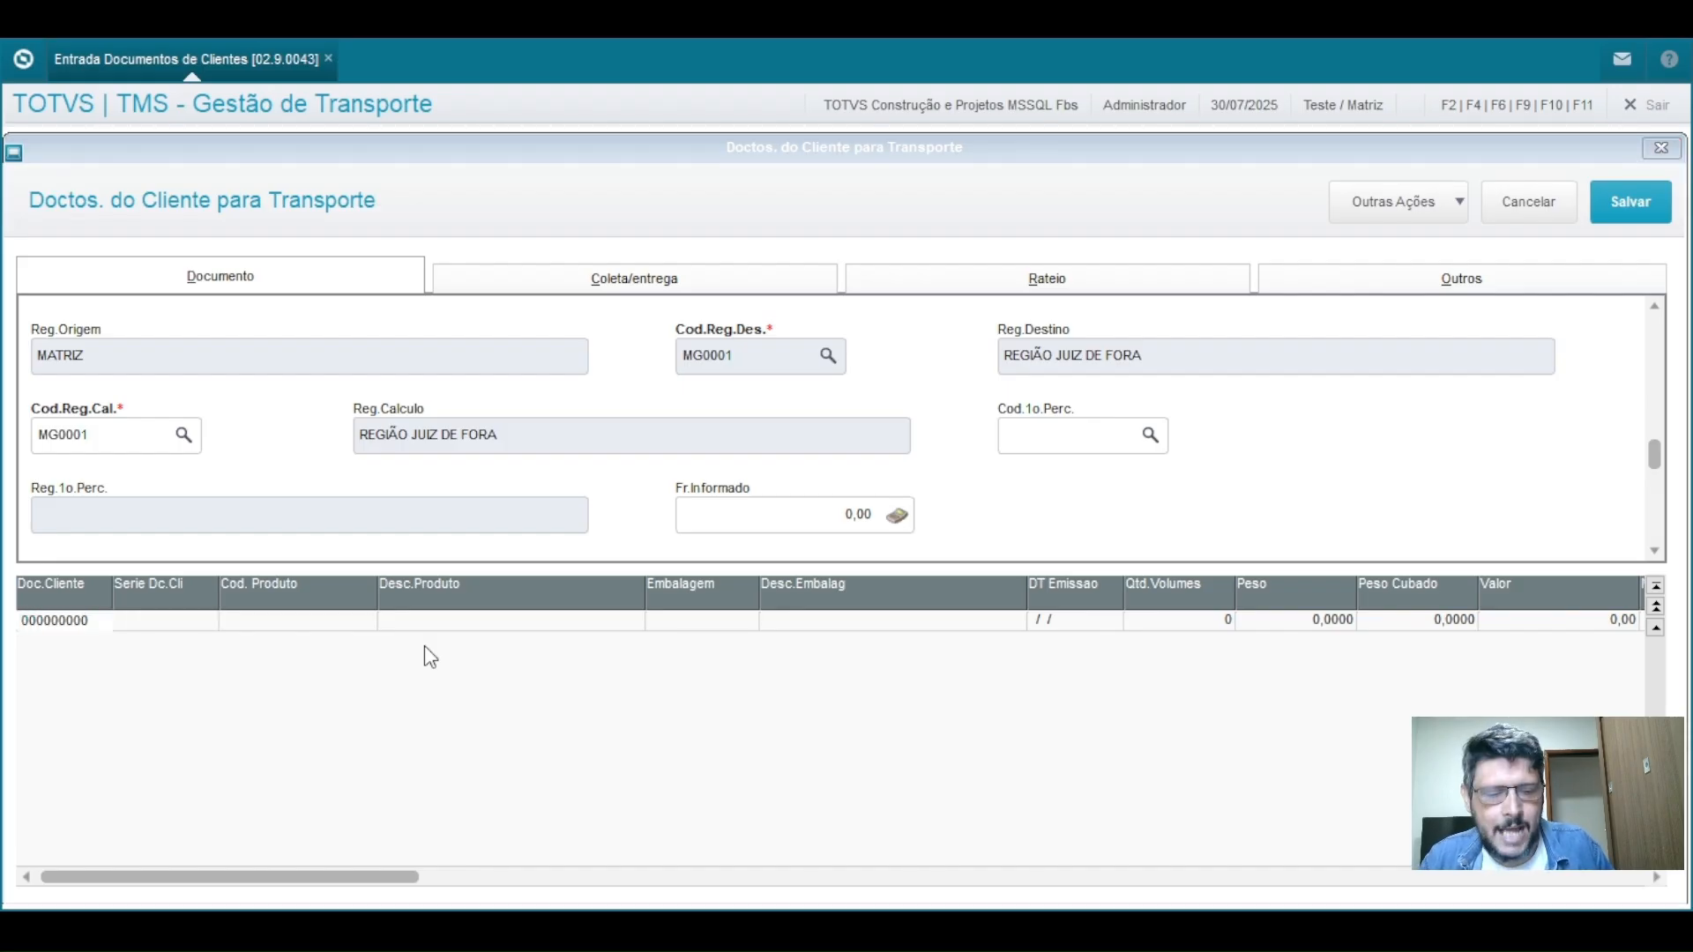
pyautogui.write('4')
pyautogui.press('Return')
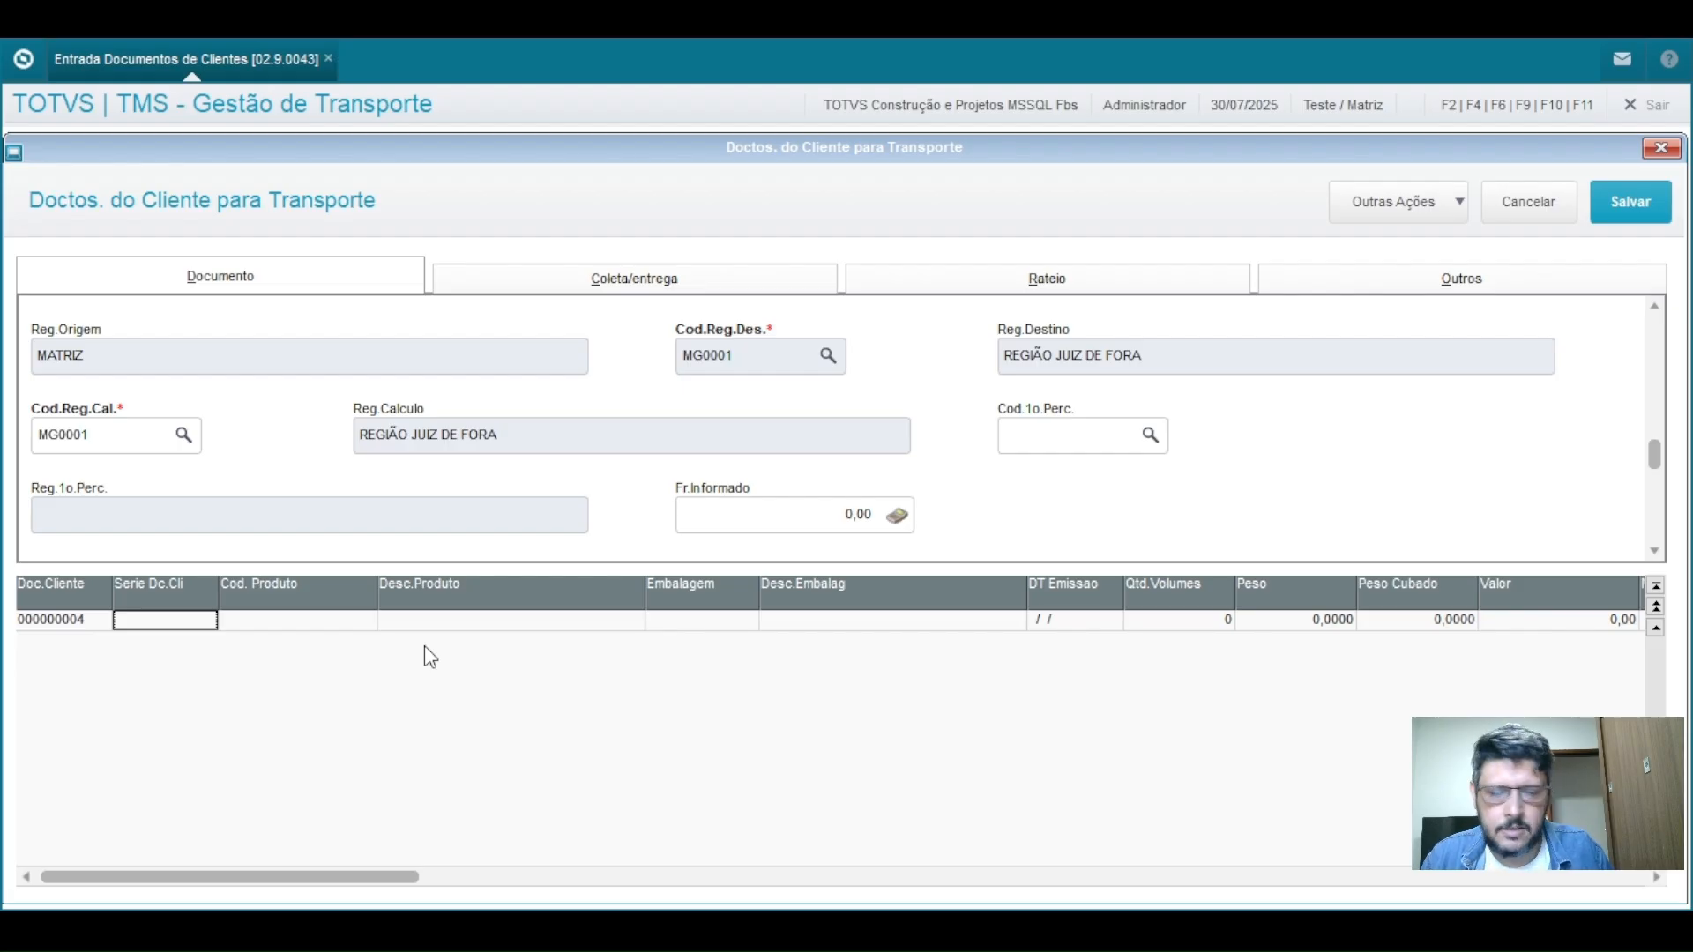
pyautogui.write('1')
pyautogui.press('Return')
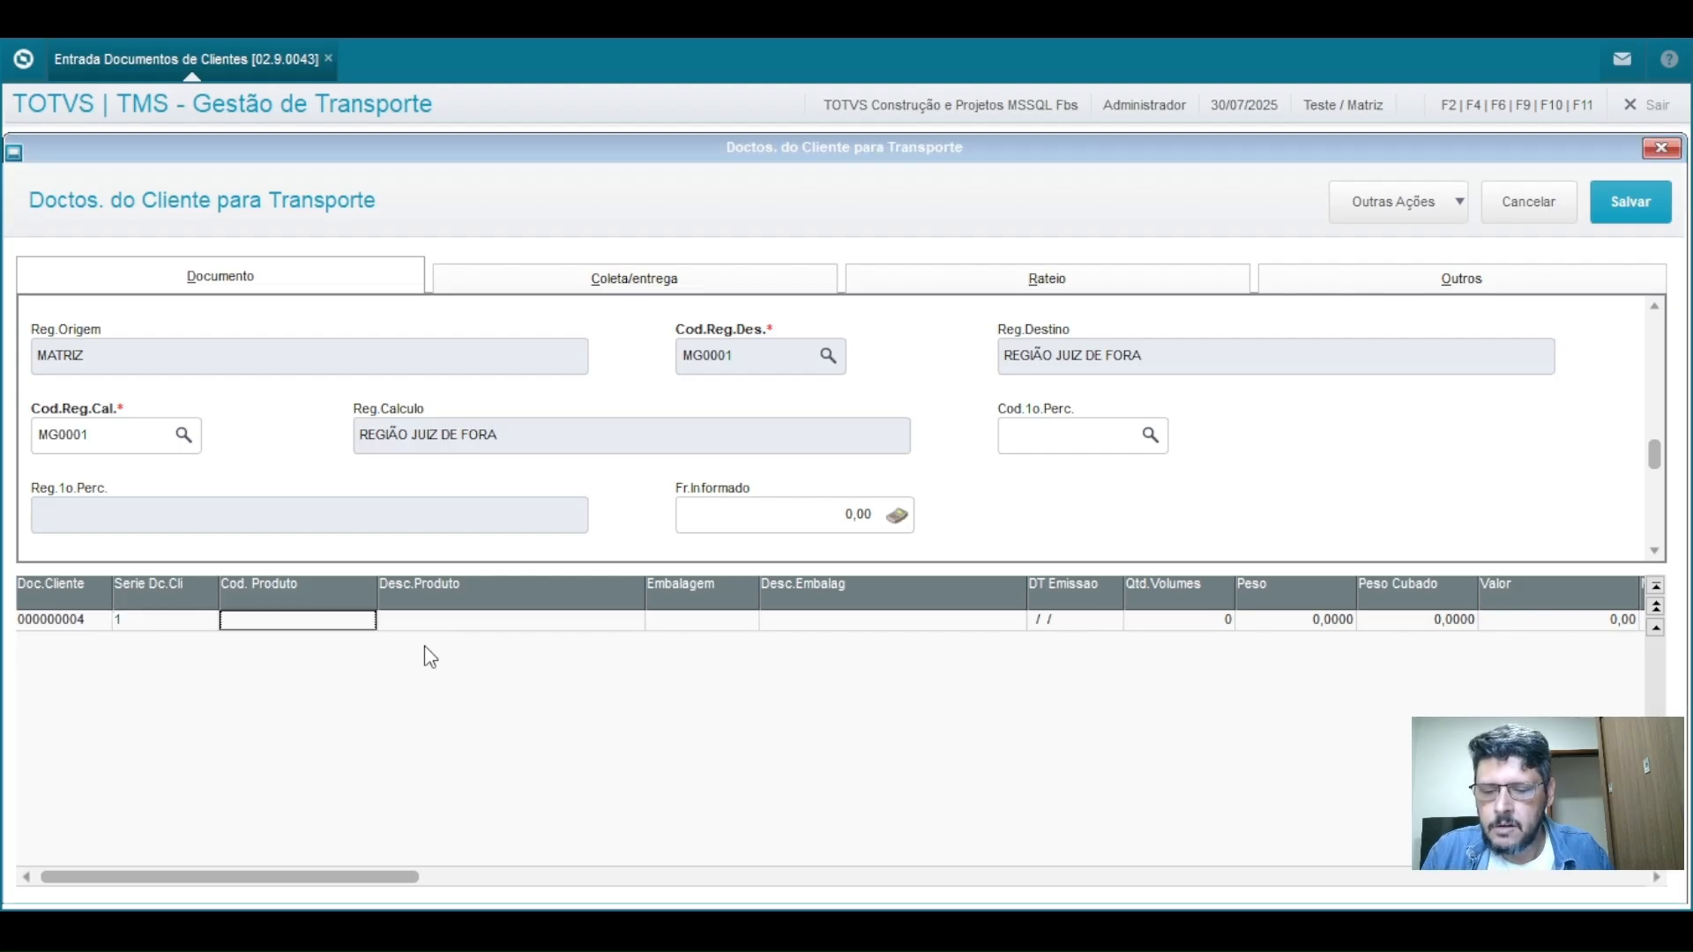
pyautogui.press('Return')
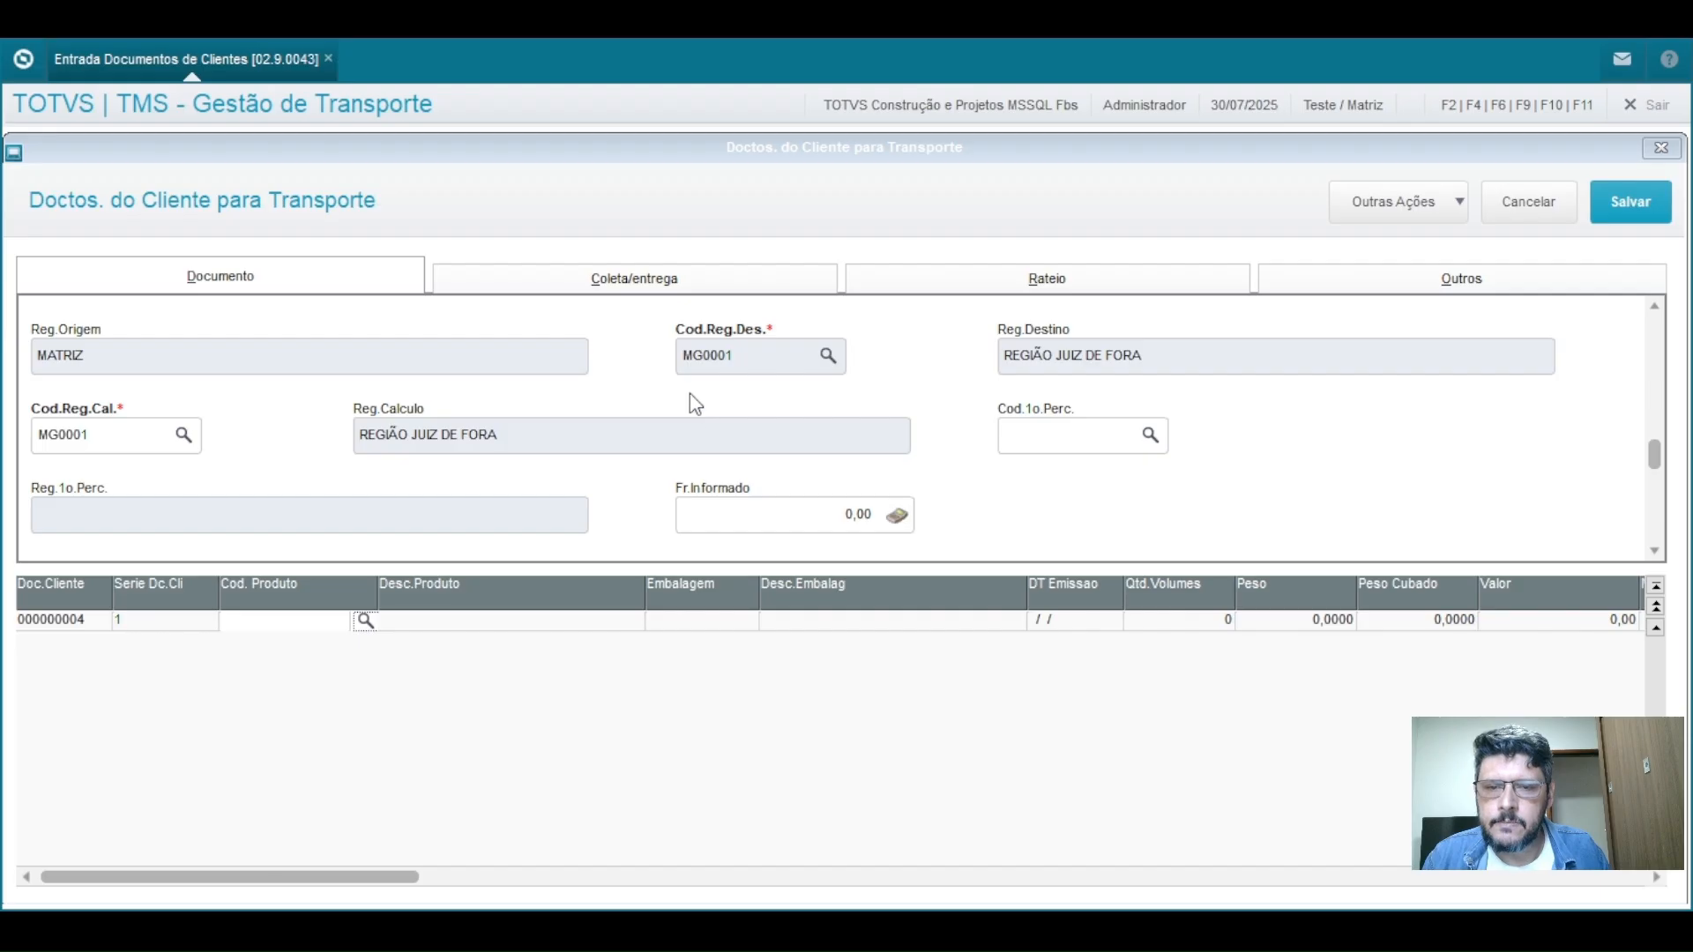
pyautogui.press('F3')
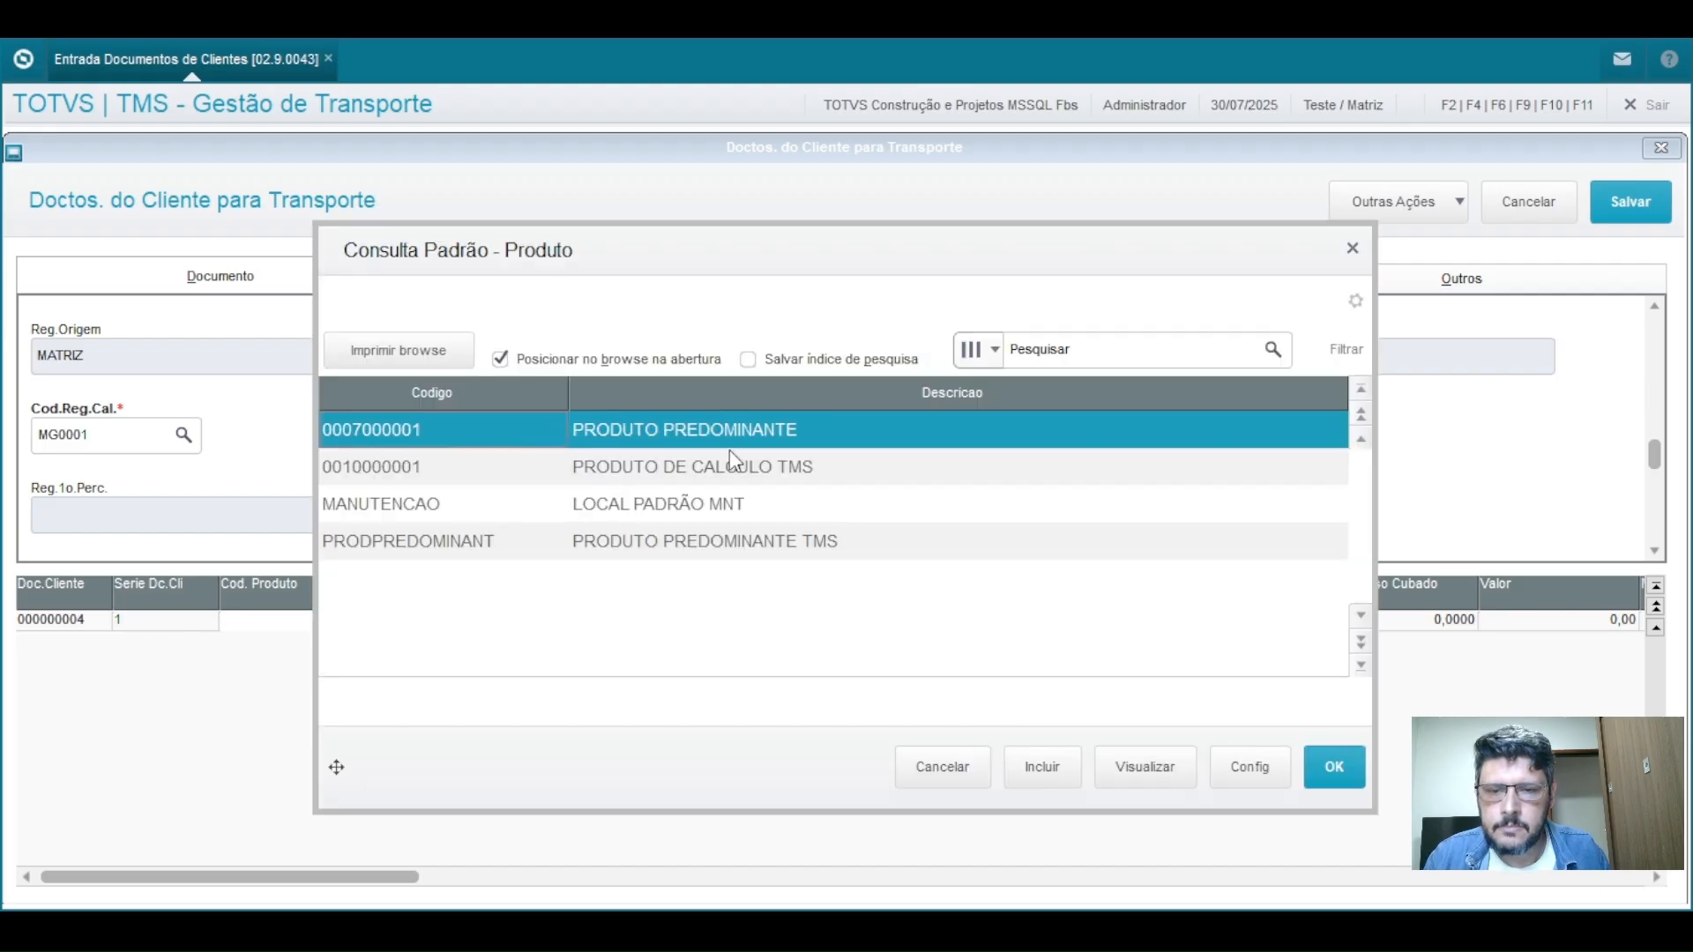
pyautogui.doubleClick(702, 432)
pyautogui.click(715, 628)
pyautogui.write('CX')
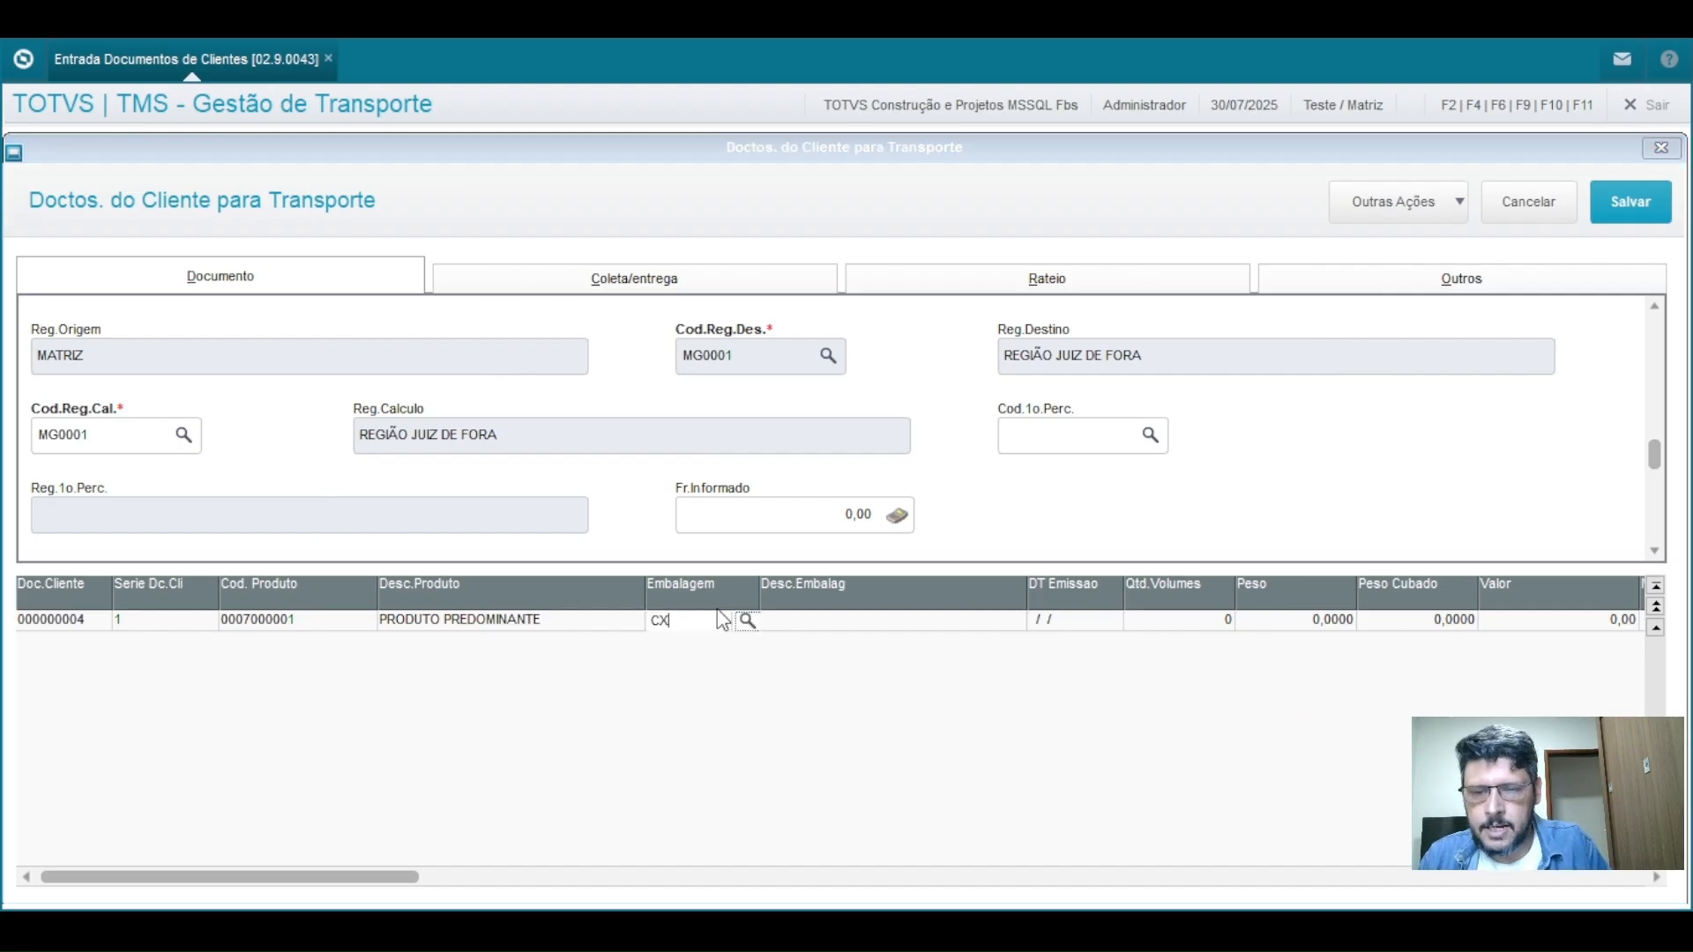
pyautogui.press('Return')
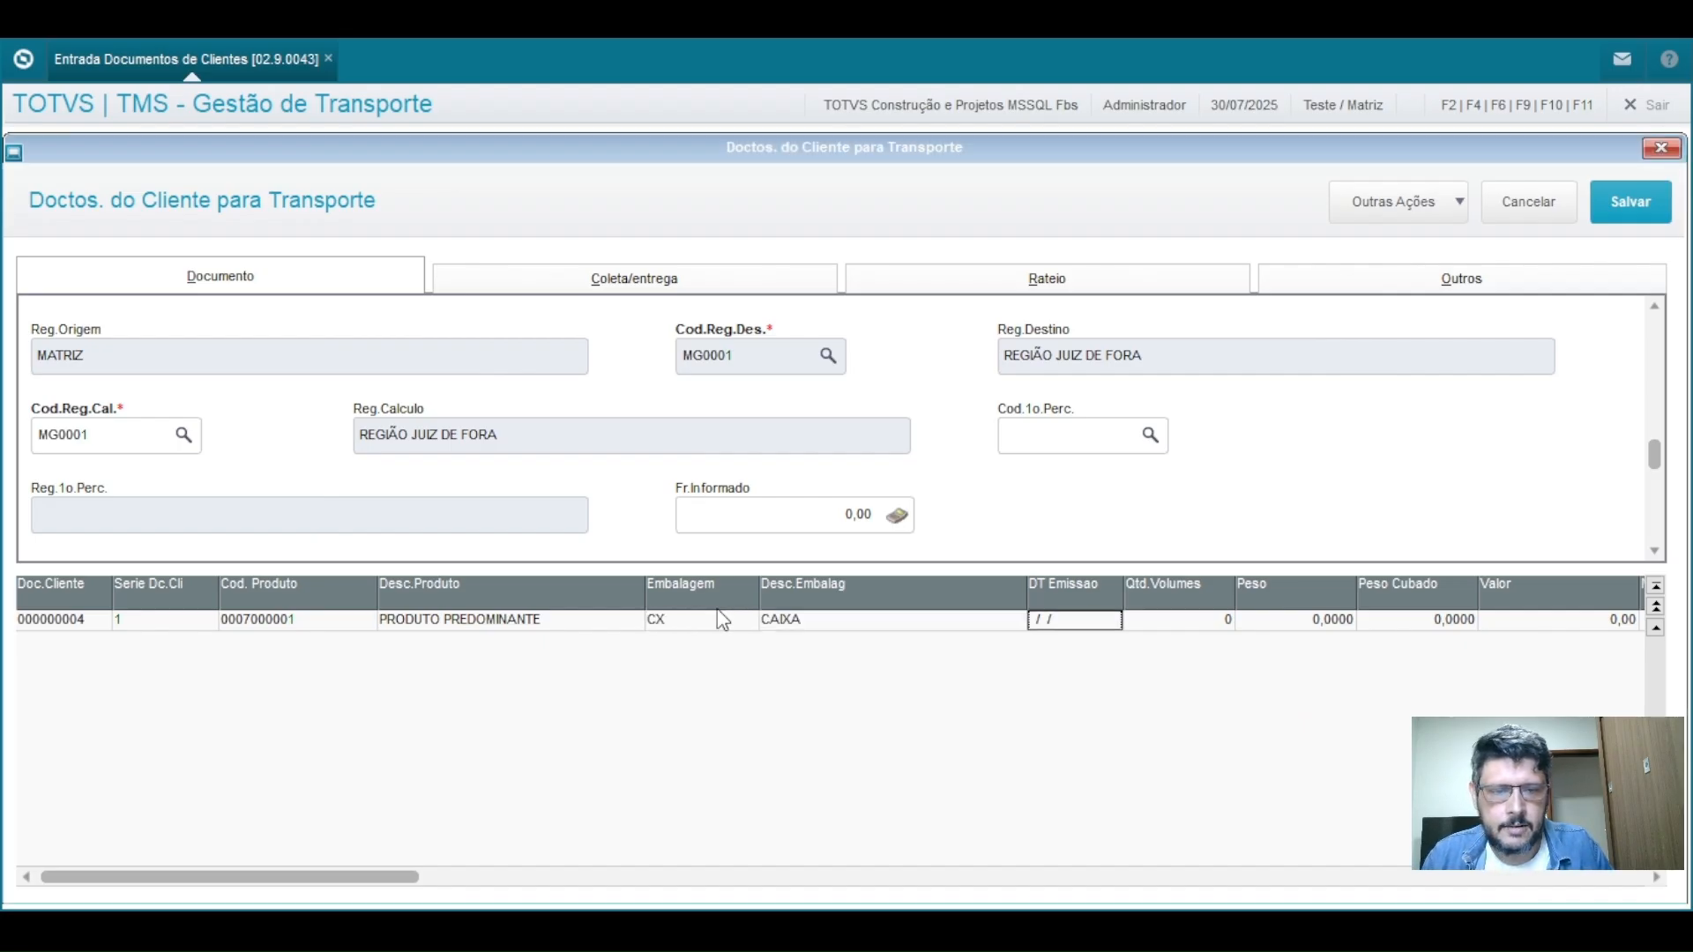
# Step: Set the item's issue date to 30/07/2025 and its volume quantity to 150
pyautogui.doubleClick(1106, 625)
pyautogui.press('Return')
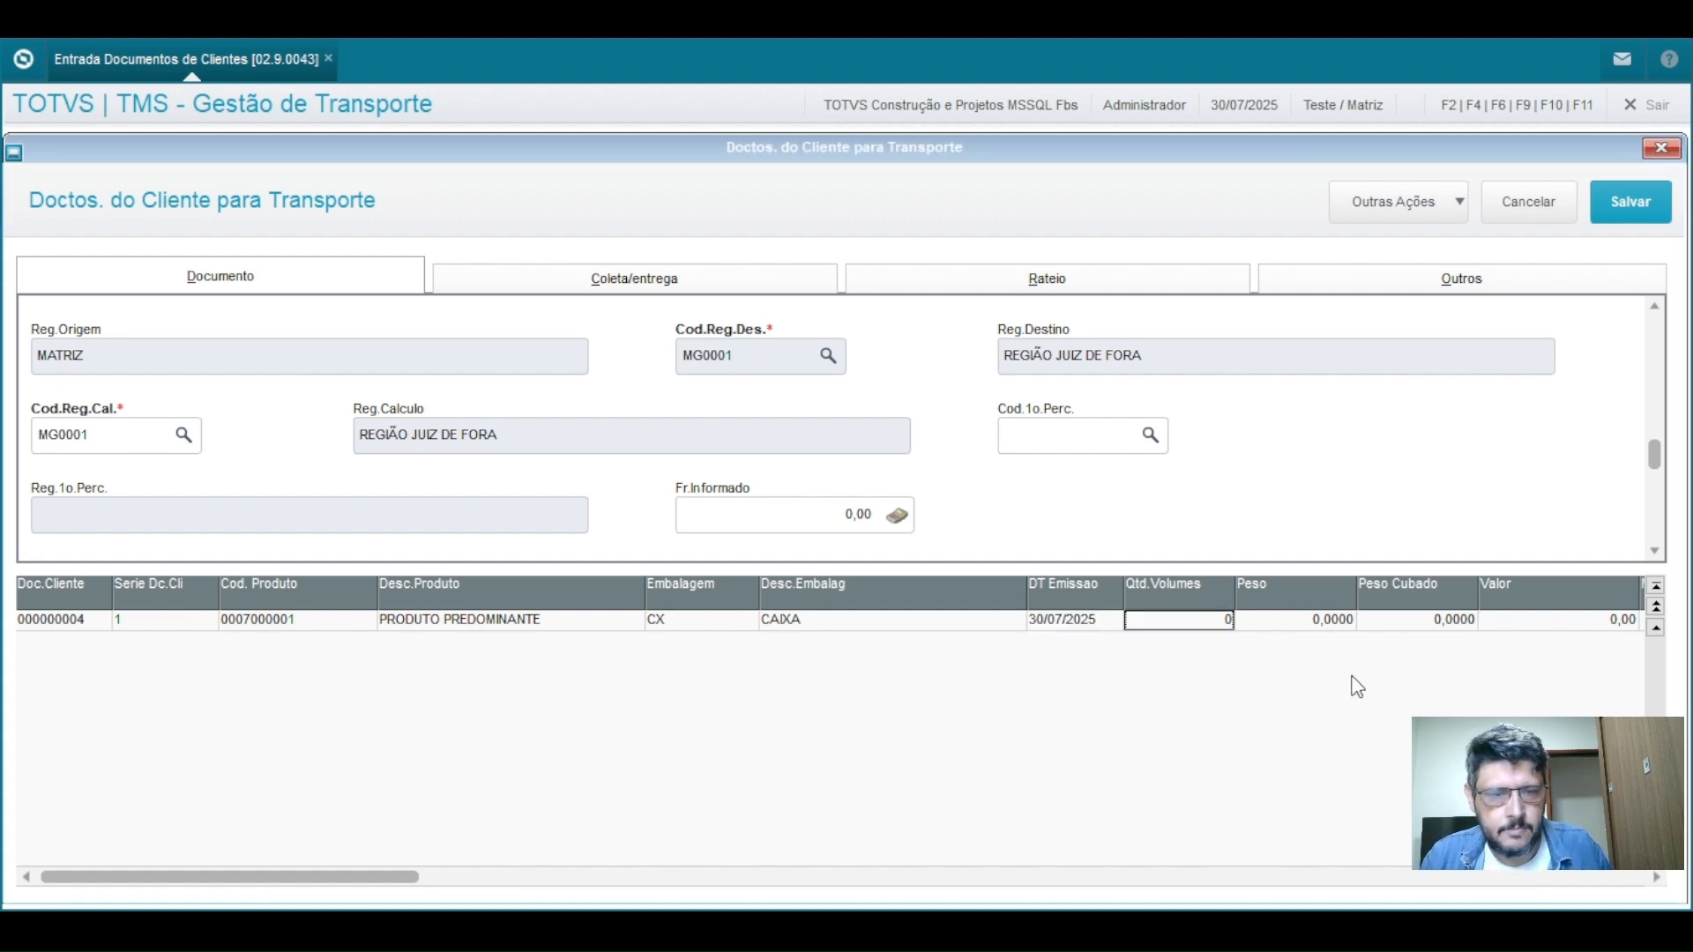
pyautogui.press('Return')
pyautogui.press('Left')
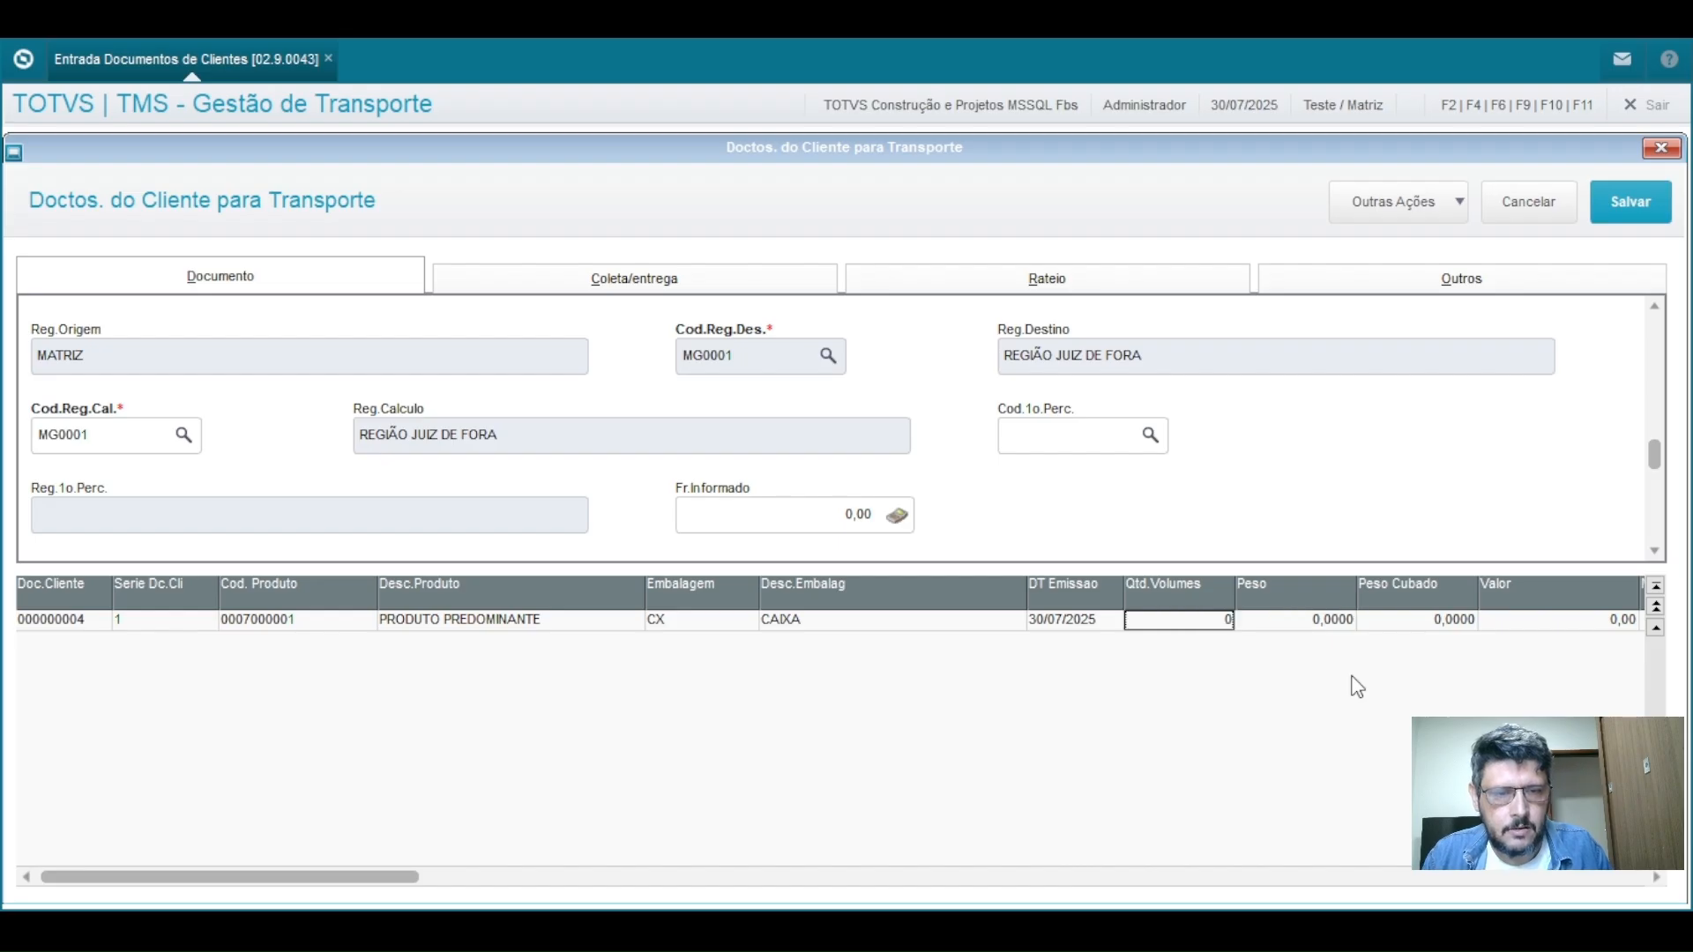
pyautogui.write('15')
pyautogui.press('Return')
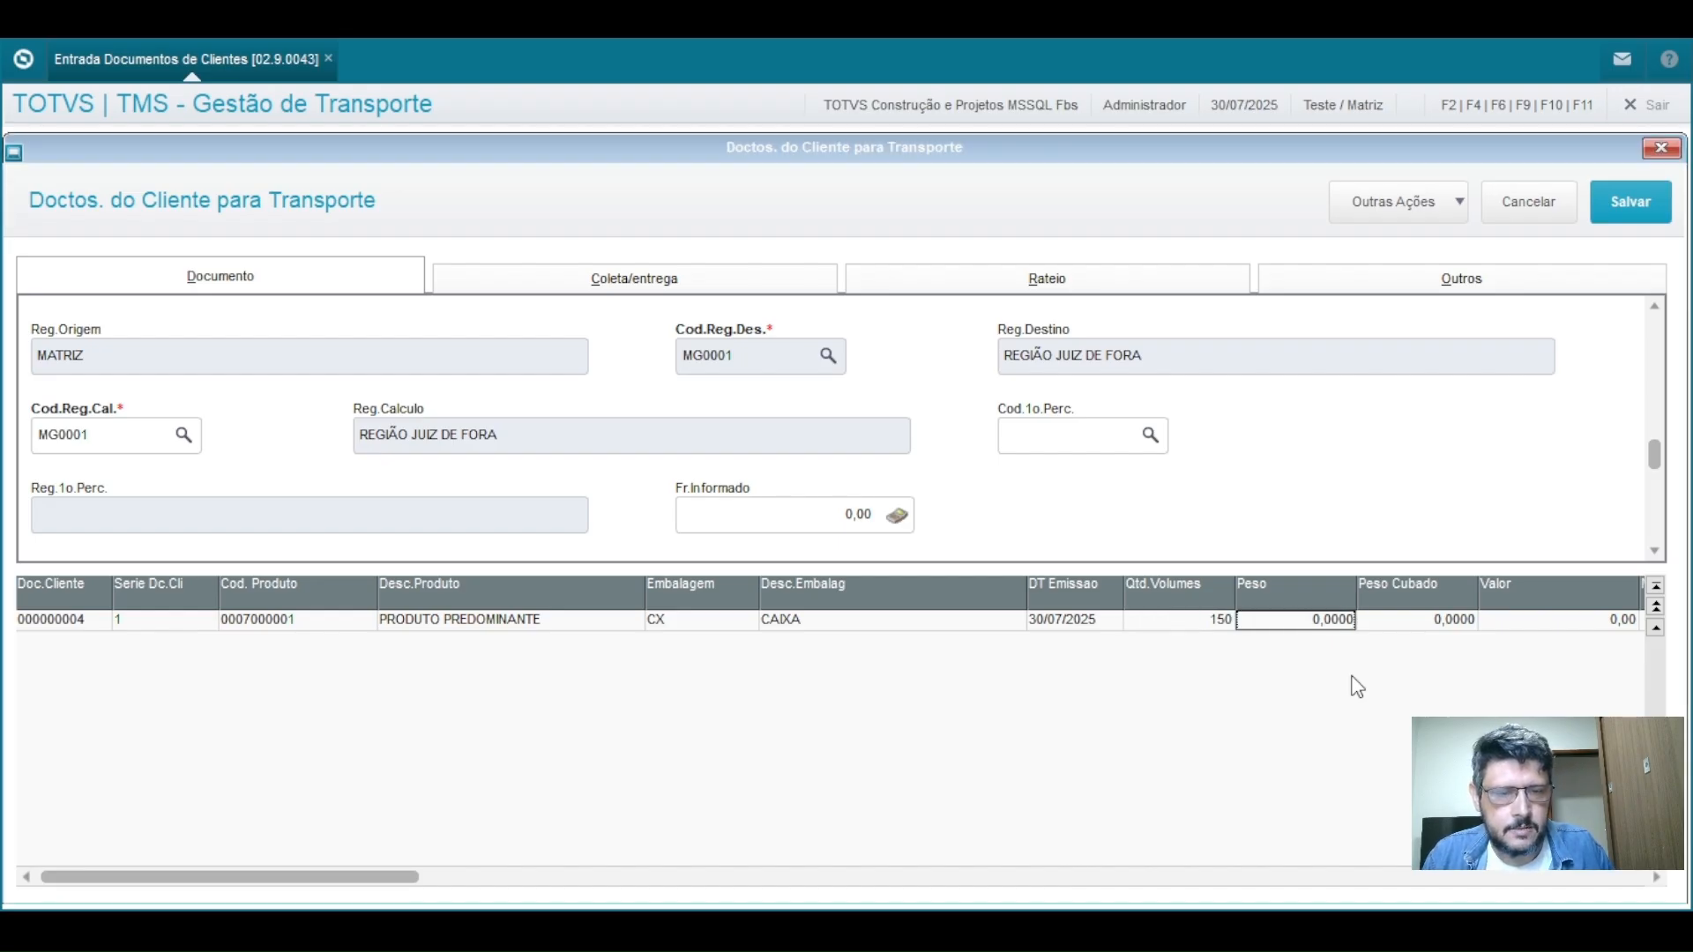
# Step: Set the item's weight (Peso) to 150 and its value (Valor) to 500, leaving the cubed weight blank
pyautogui.write('150')
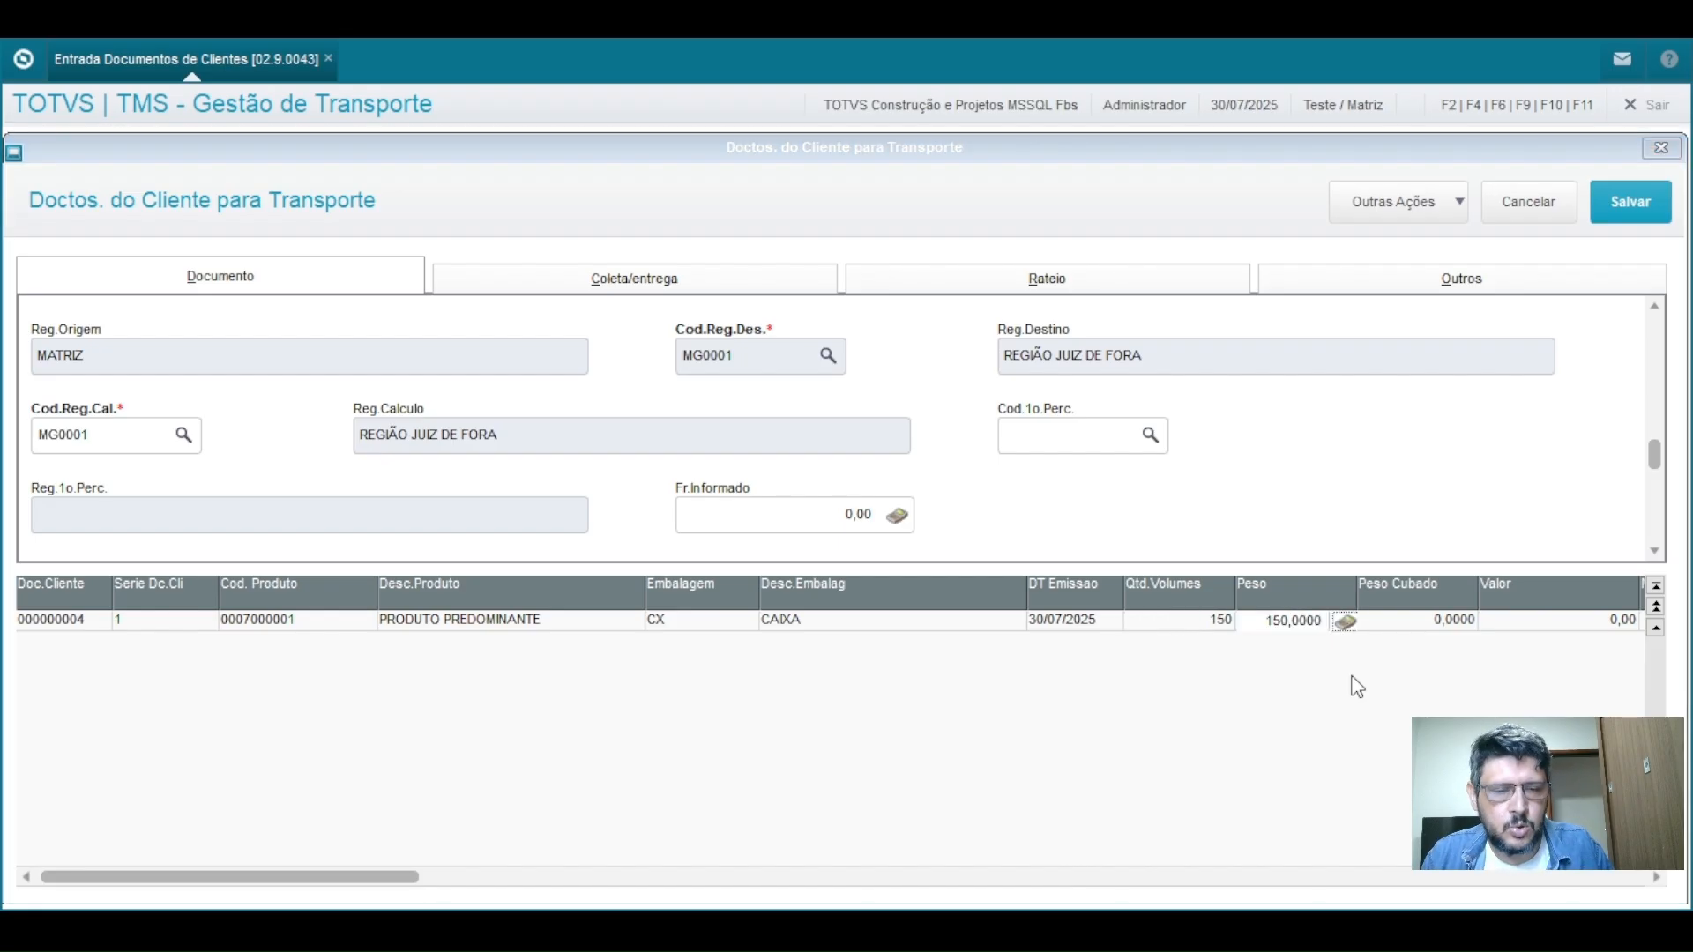
pyautogui.press('Return')
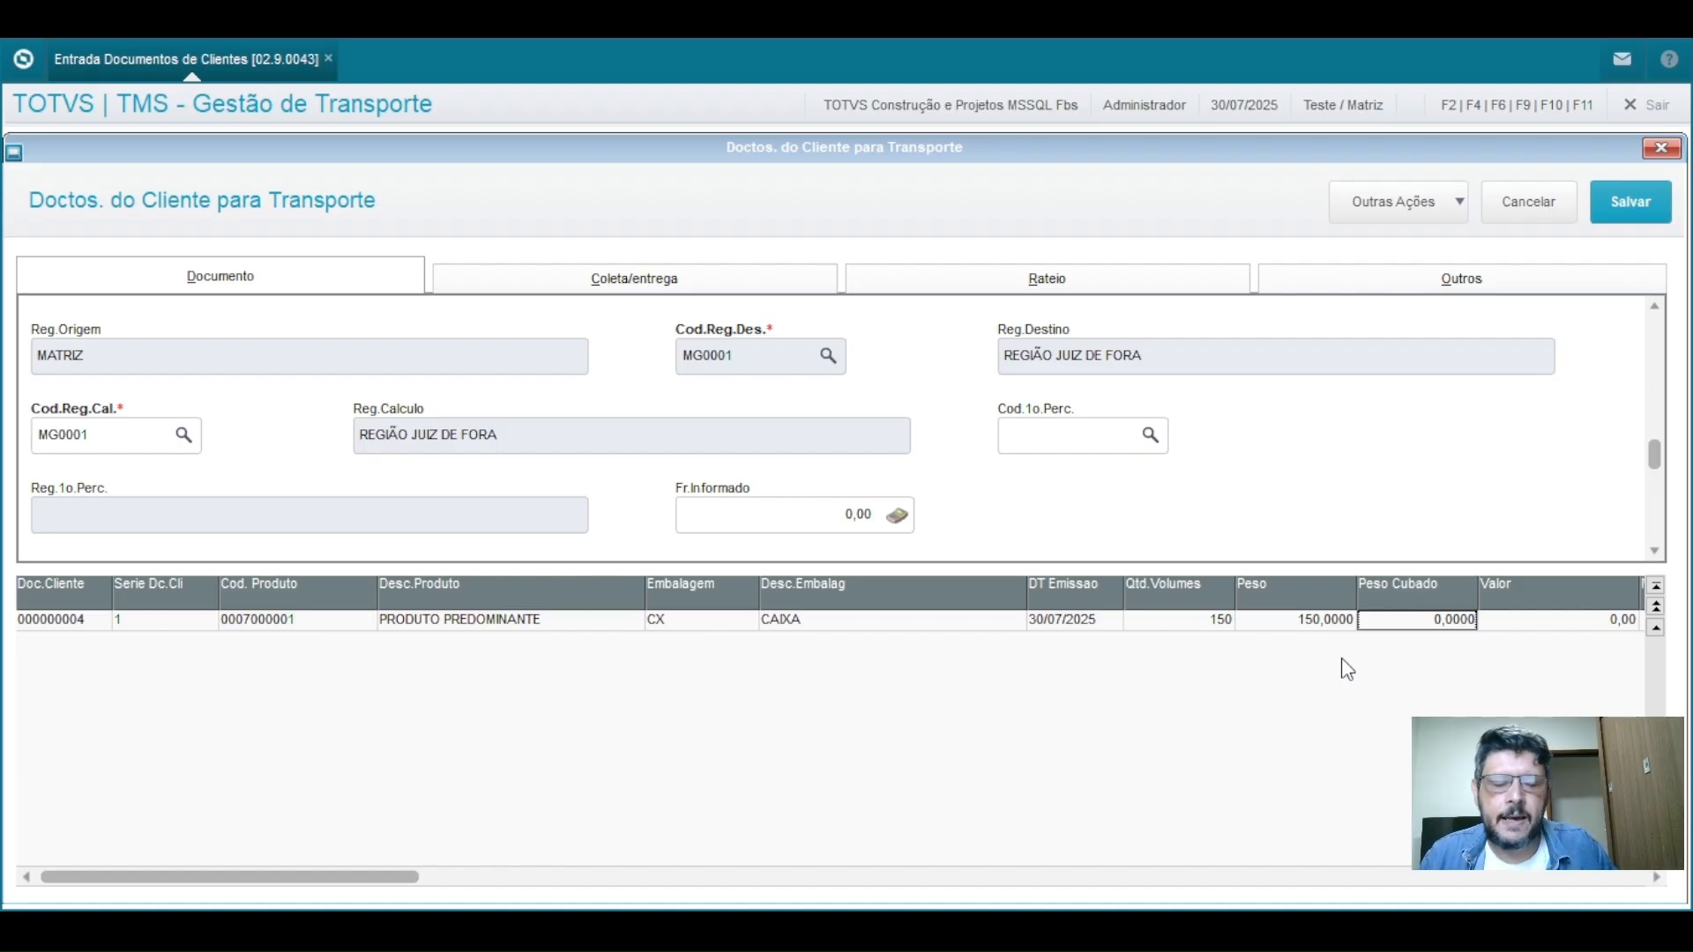
pyautogui.press('Tab')
pyautogui.hotkey('shift', 'Tab')
pyautogui.press('Tab')
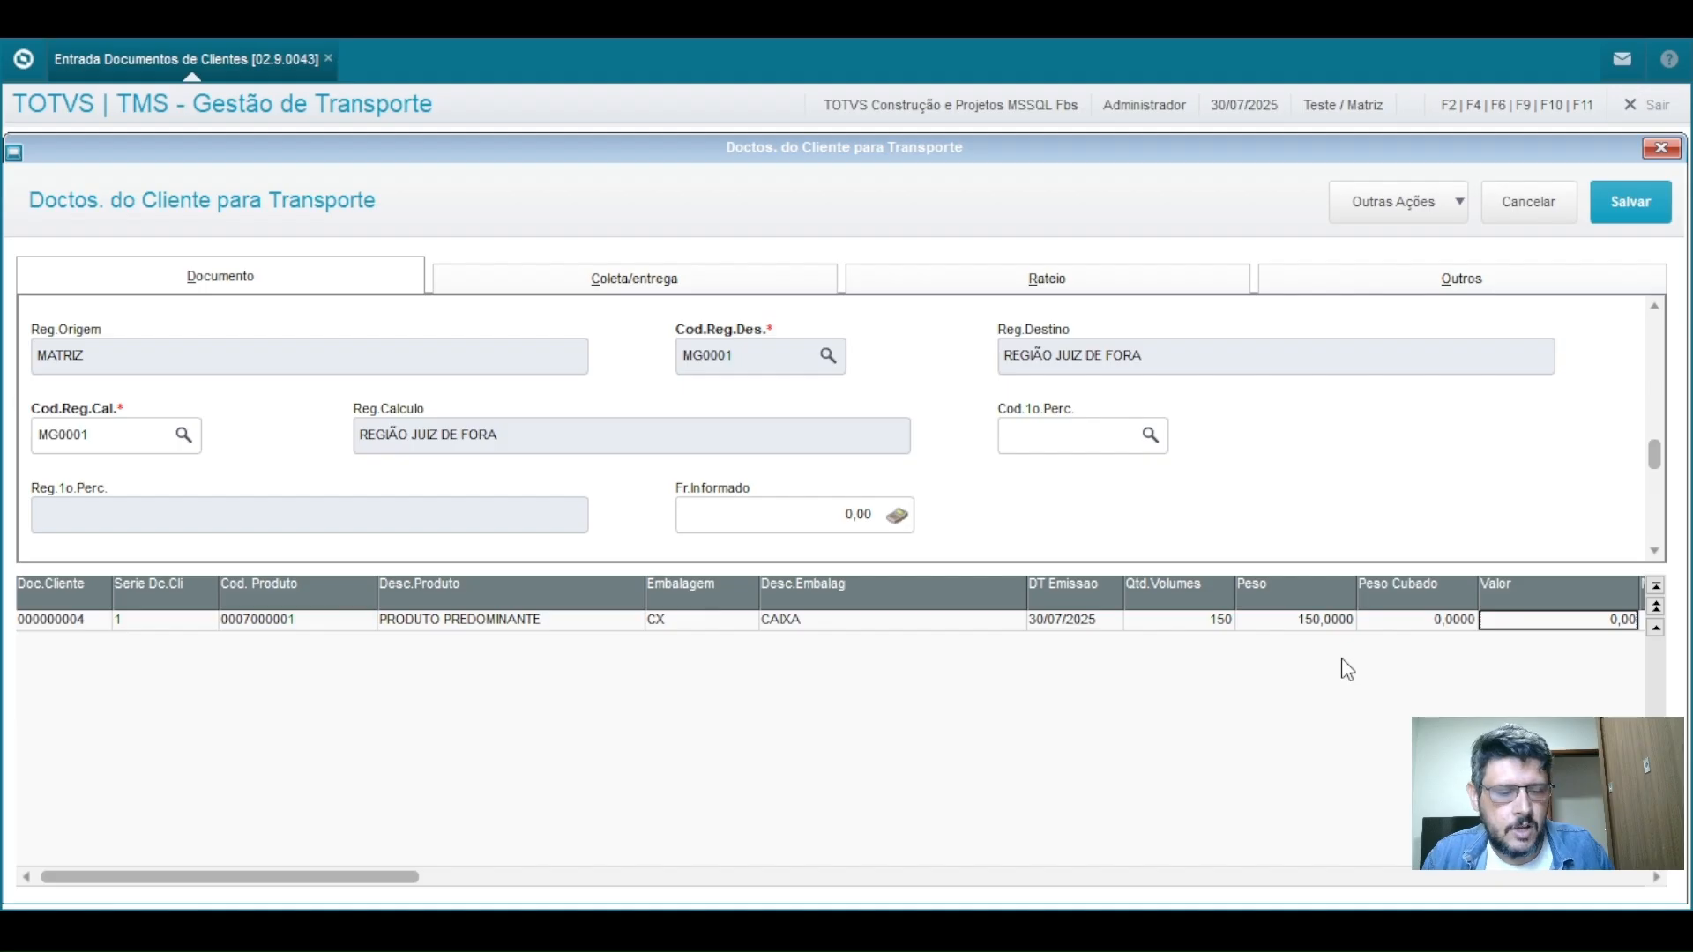
pyautogui.write('500')
pyautogui.press('Return')
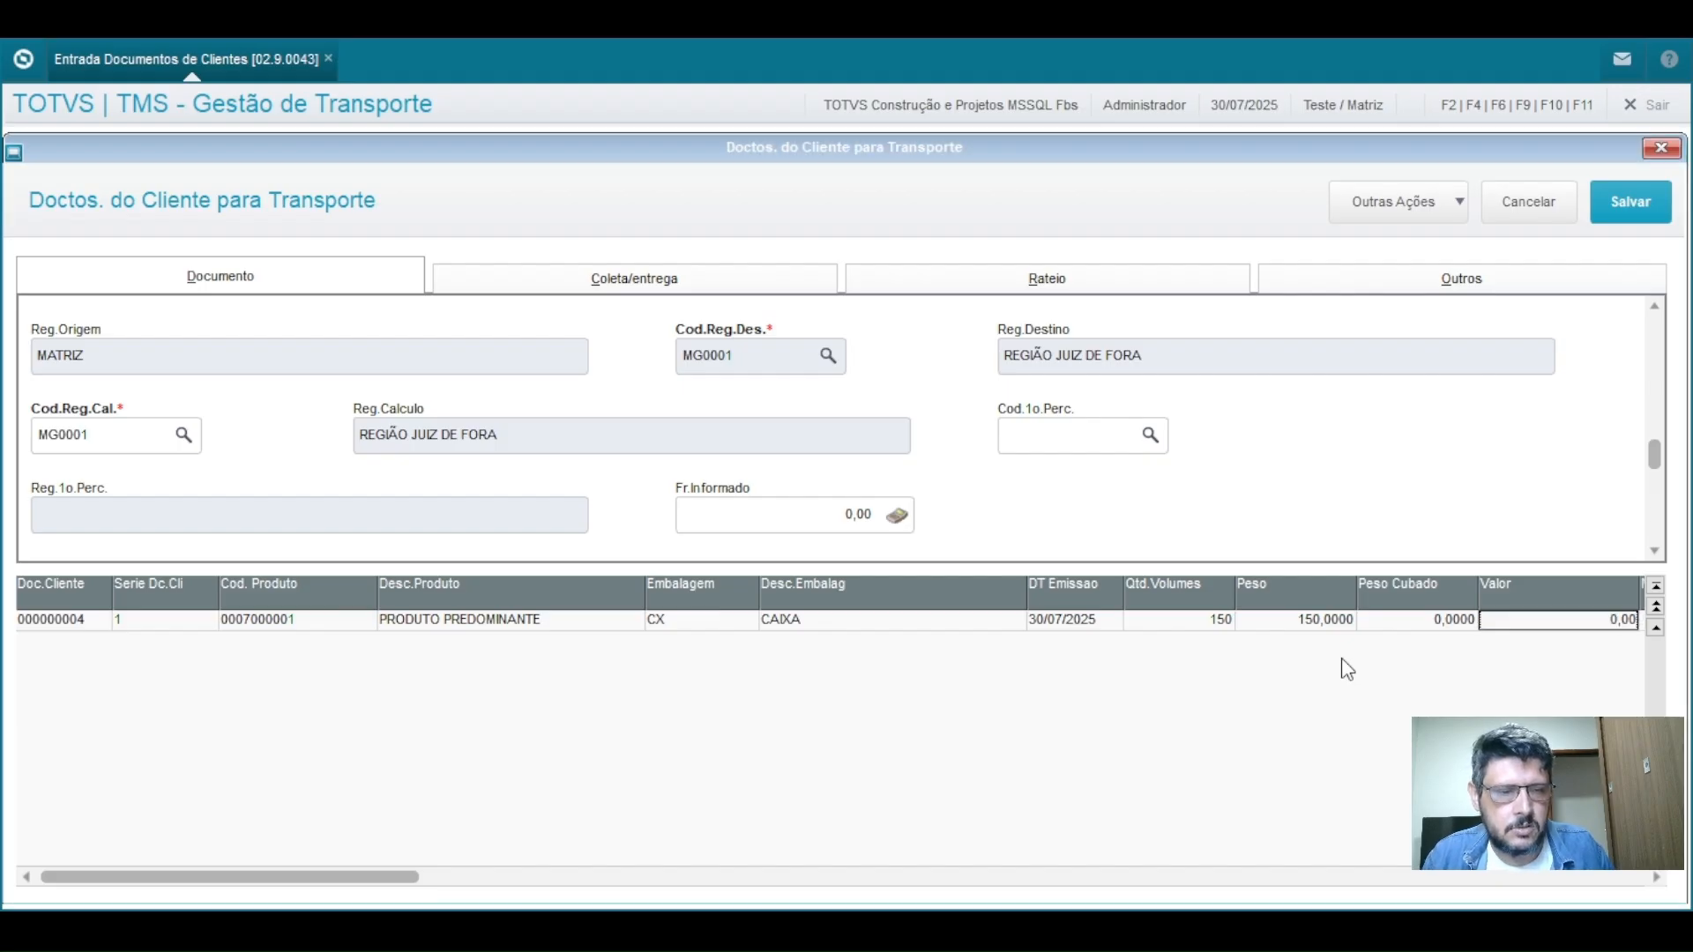
# Step: Set the item's scheduling type (Tipo Agend.) to Prioridade Transportador
pyautogui.press('Tab')
pyautogui.press('Tab')
pyautogui.press('Tab')
pyautogui.press('Tab')
pyautogui.press('Tab')
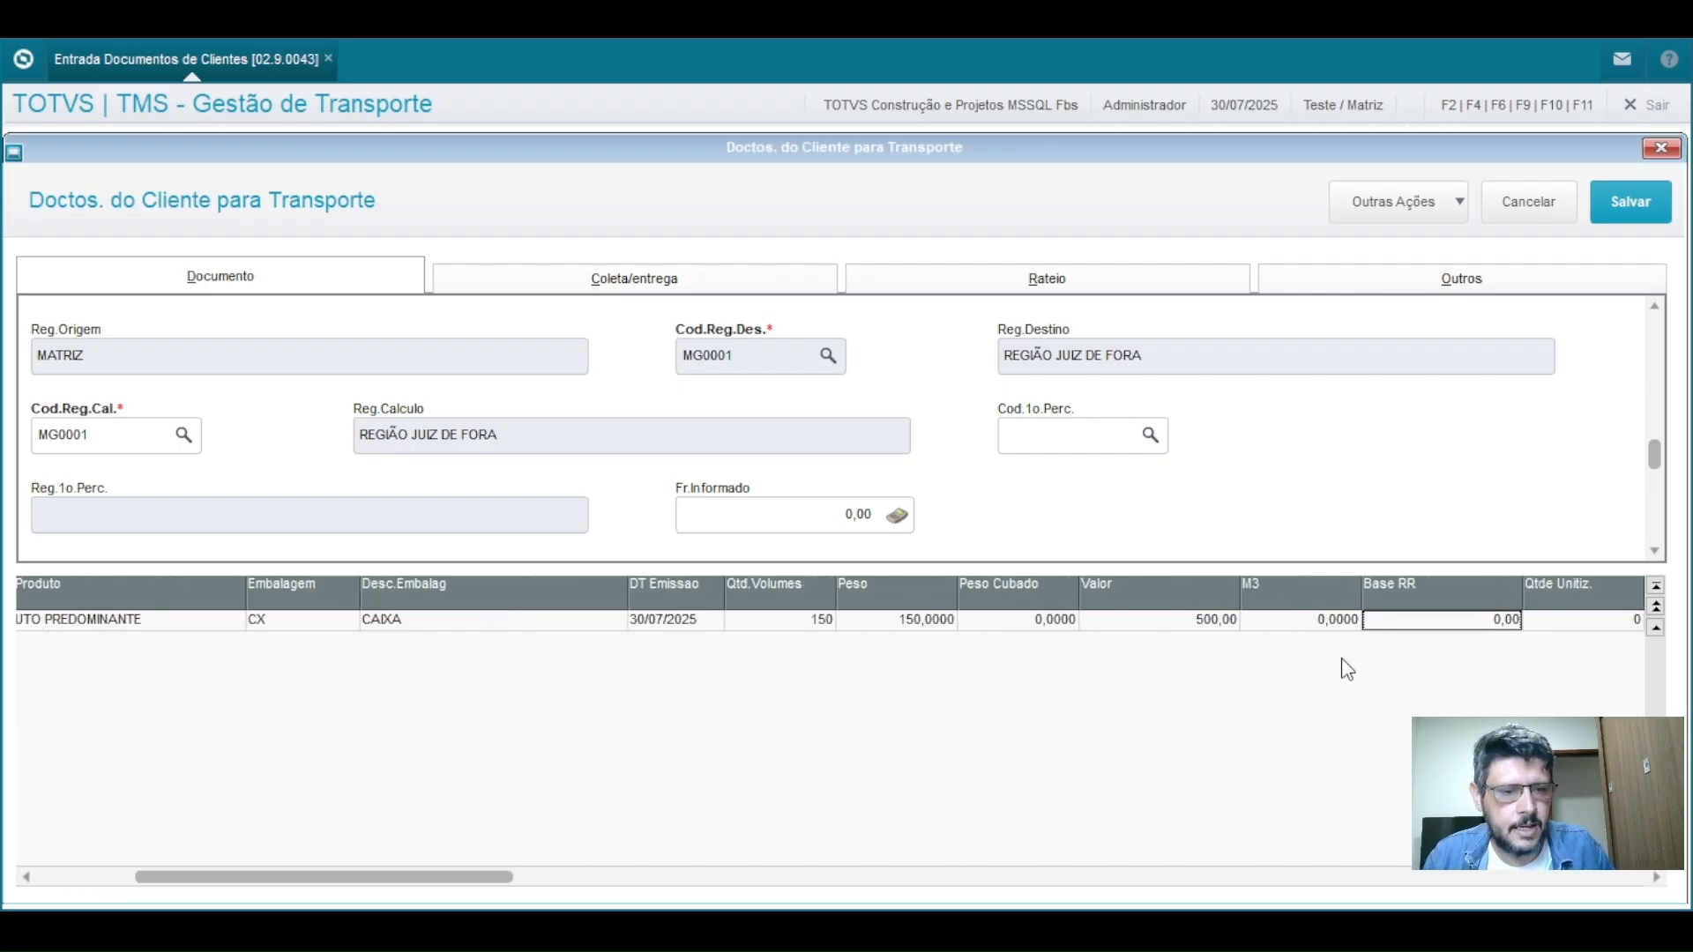
pyautogui.press('Tab')
pyautogui.press('Tab')
pyautogui.press('Tab')
pyautogui.press('Tab')
pyautogui.press('Tab')
pyautogui.press('Tab')
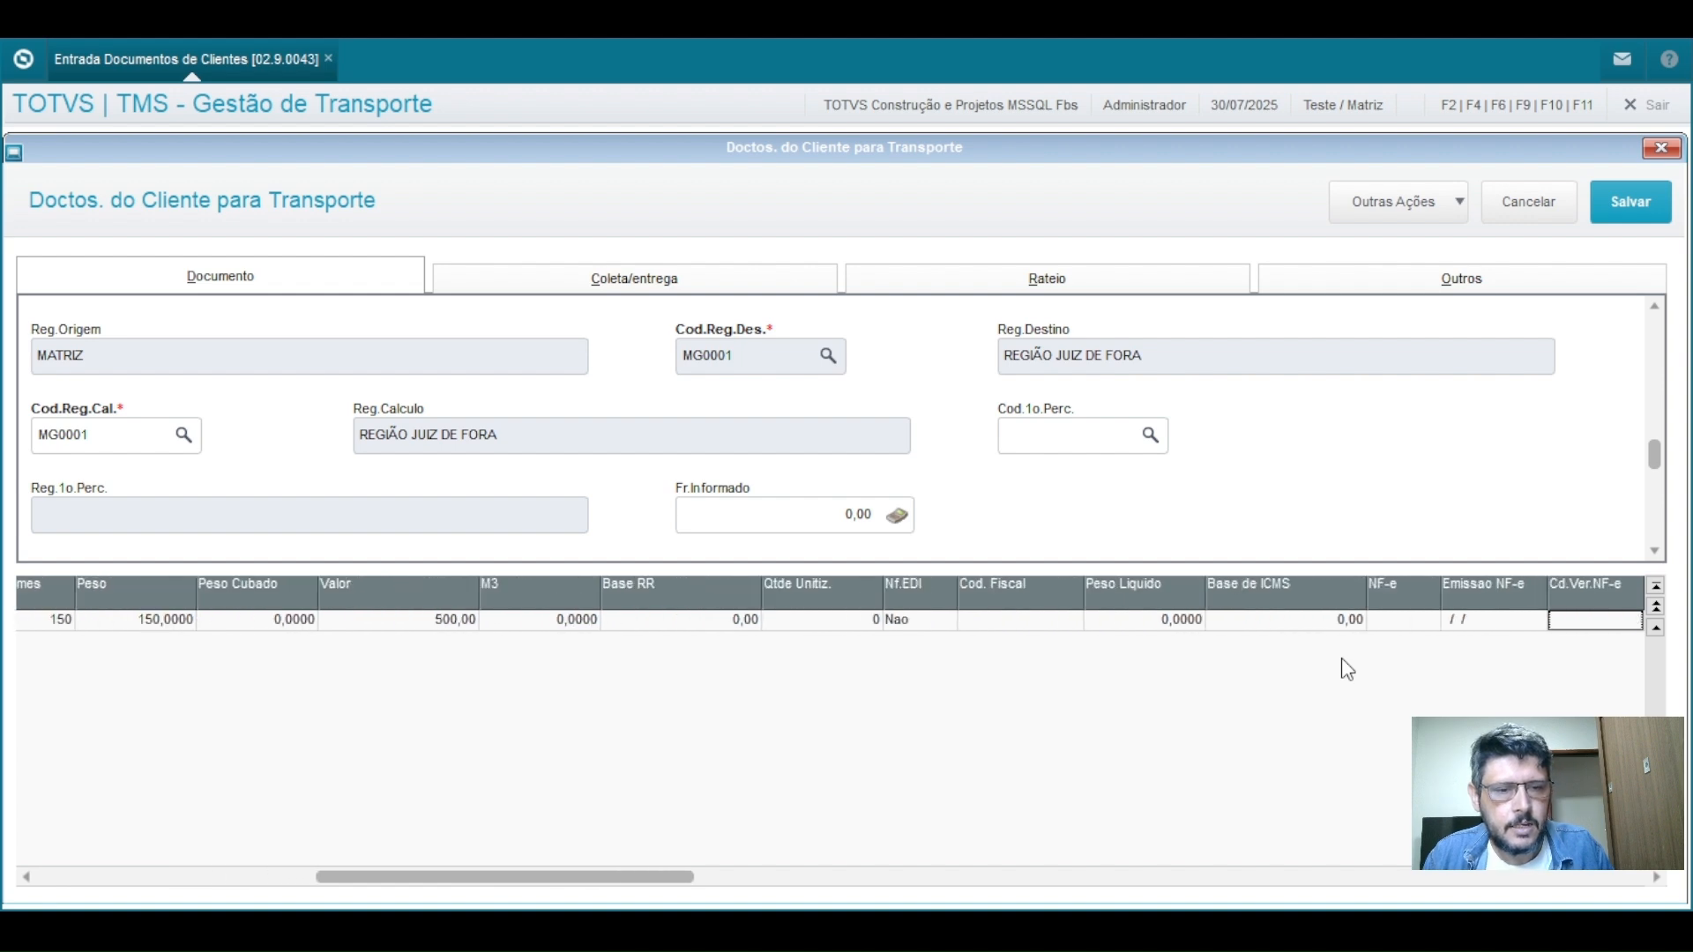
pyautogui.press('Tab')
pyautogui.press('Tab')
pyautogui.press('Tab')
pyautogui.press('Tab')
pyautogui.press('Tab')
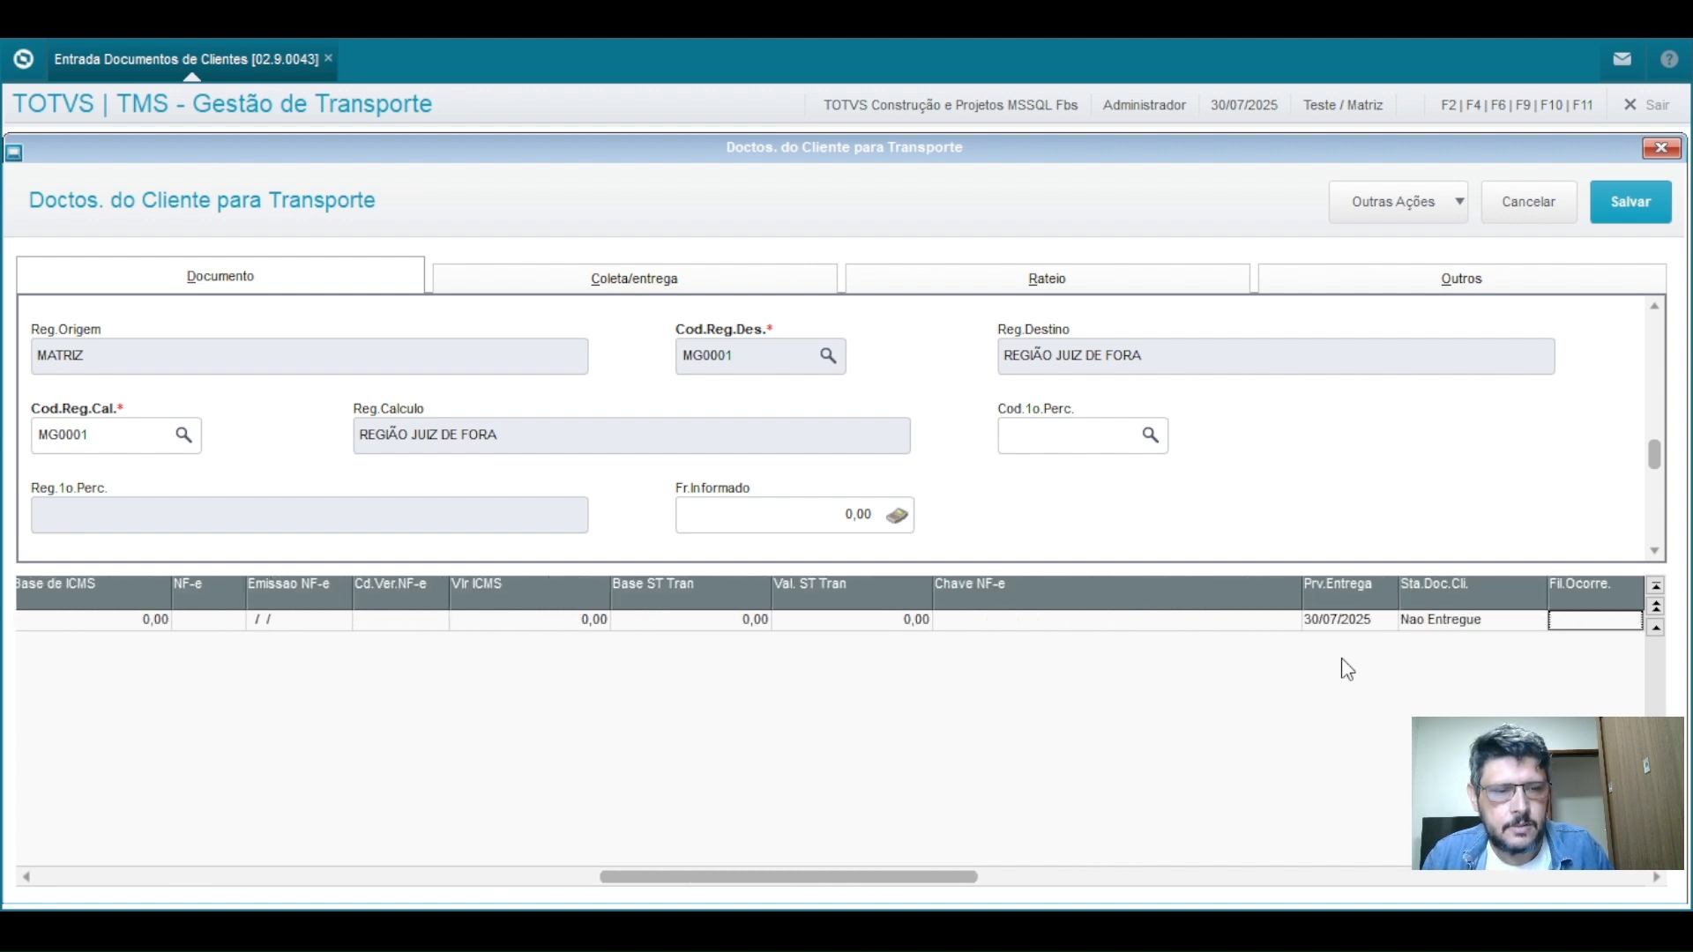
pyautogui.hotkey('shift', 'Tab')
pyautogui.hotkey('shift', 'Tab')
pyautogui.hotkey('shift', 'Tab')
pyautogui.hotkey('shift', 'Tab')
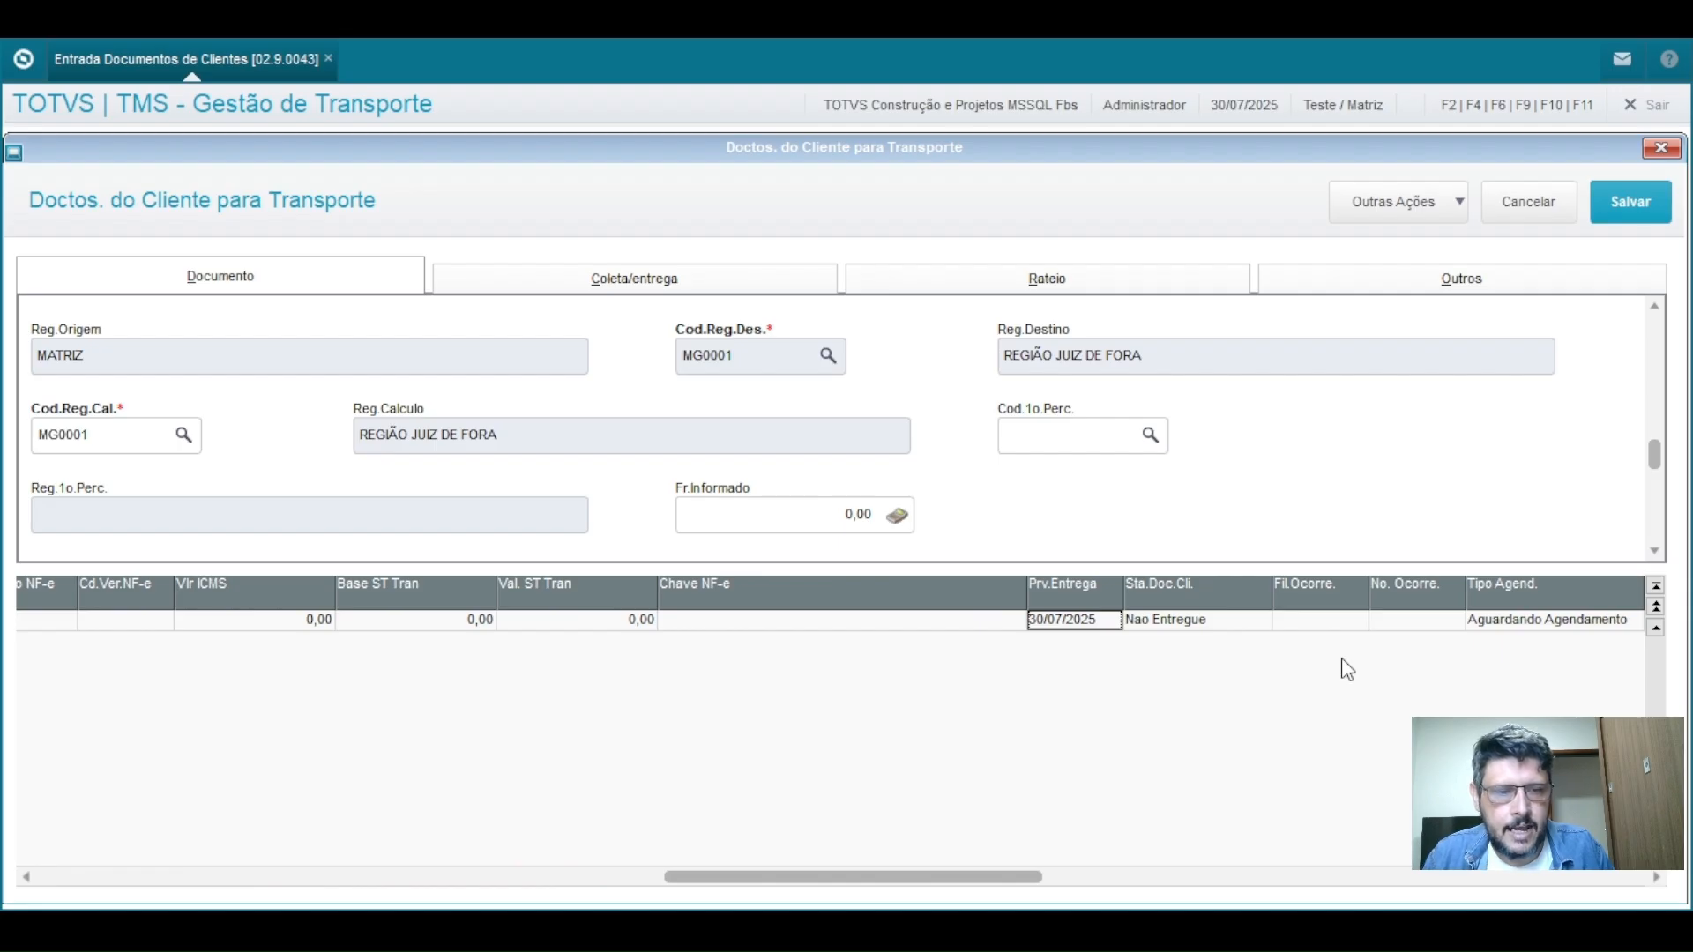
pyautogui.press('Tab')
pyautogui.press('Tab')
pyautogui.press('Tab')
pyautogui.press('Tab')
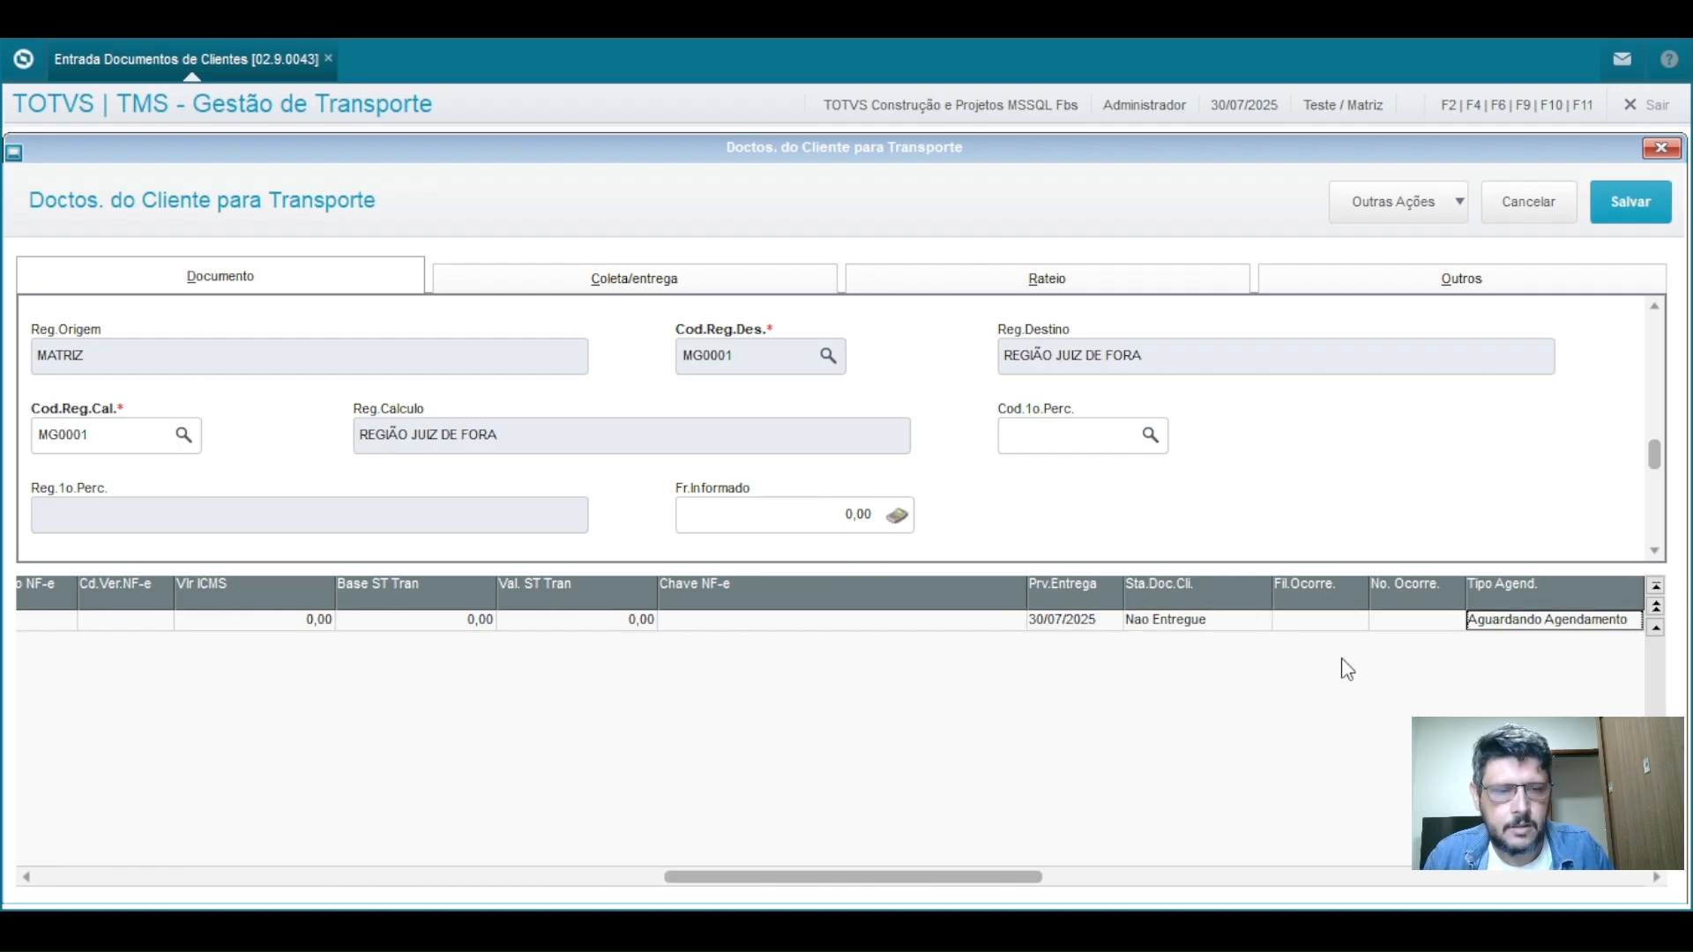
pyautogui.doubleClick(1553, 628)
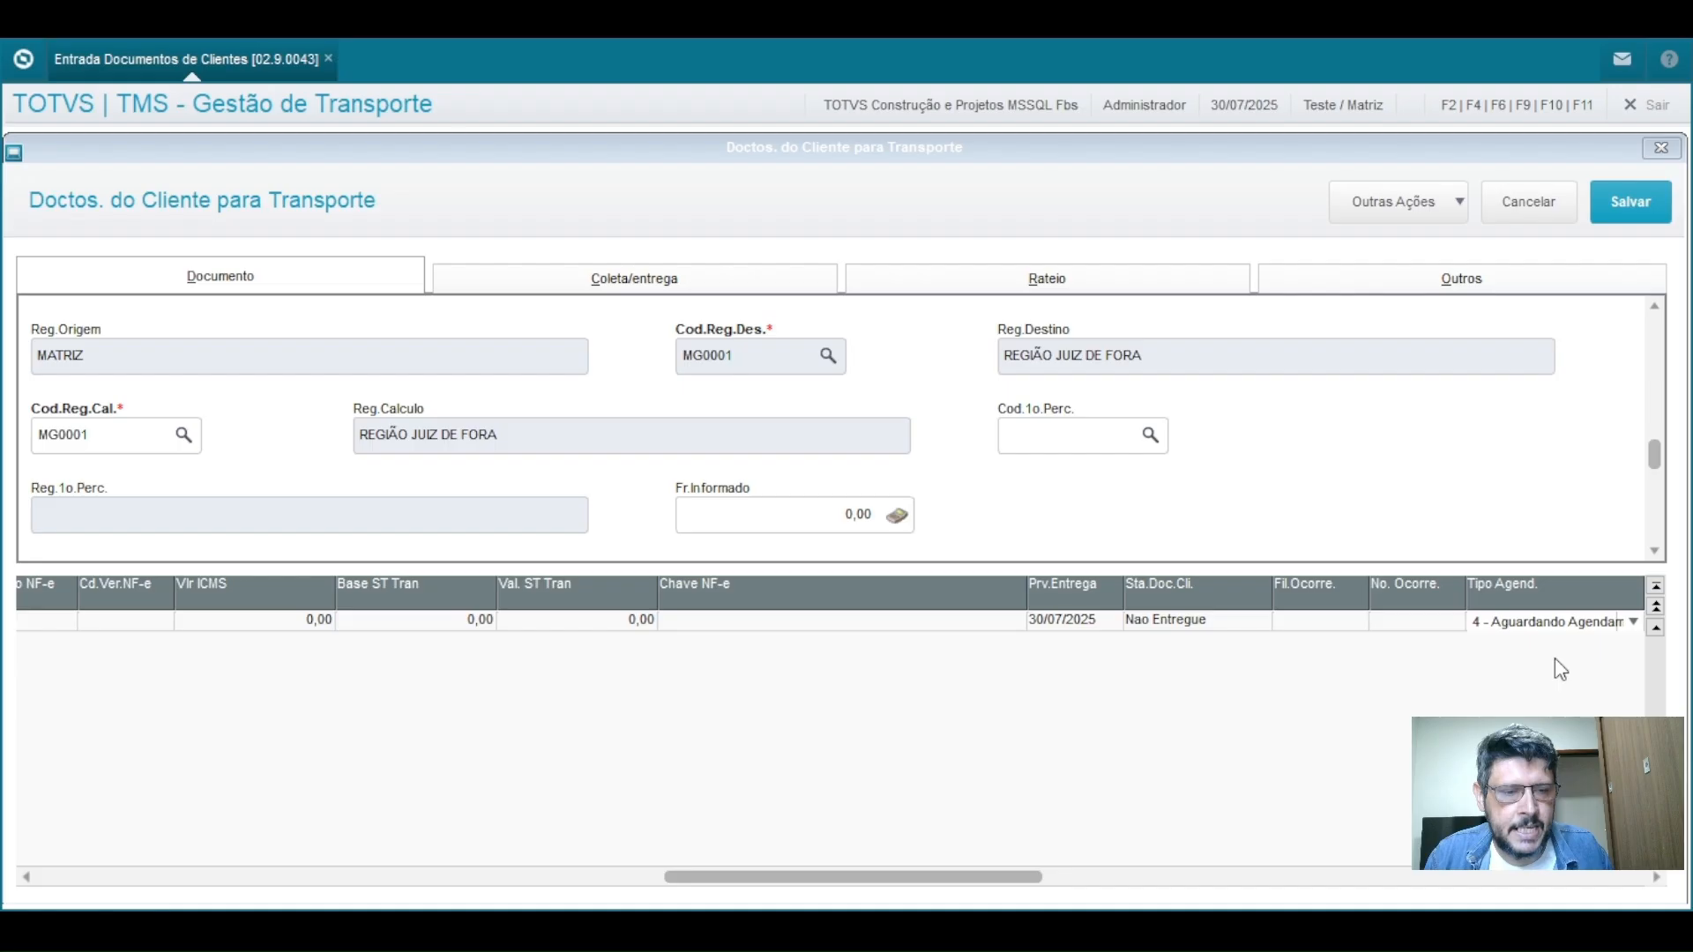
pyautogui.press('Return')
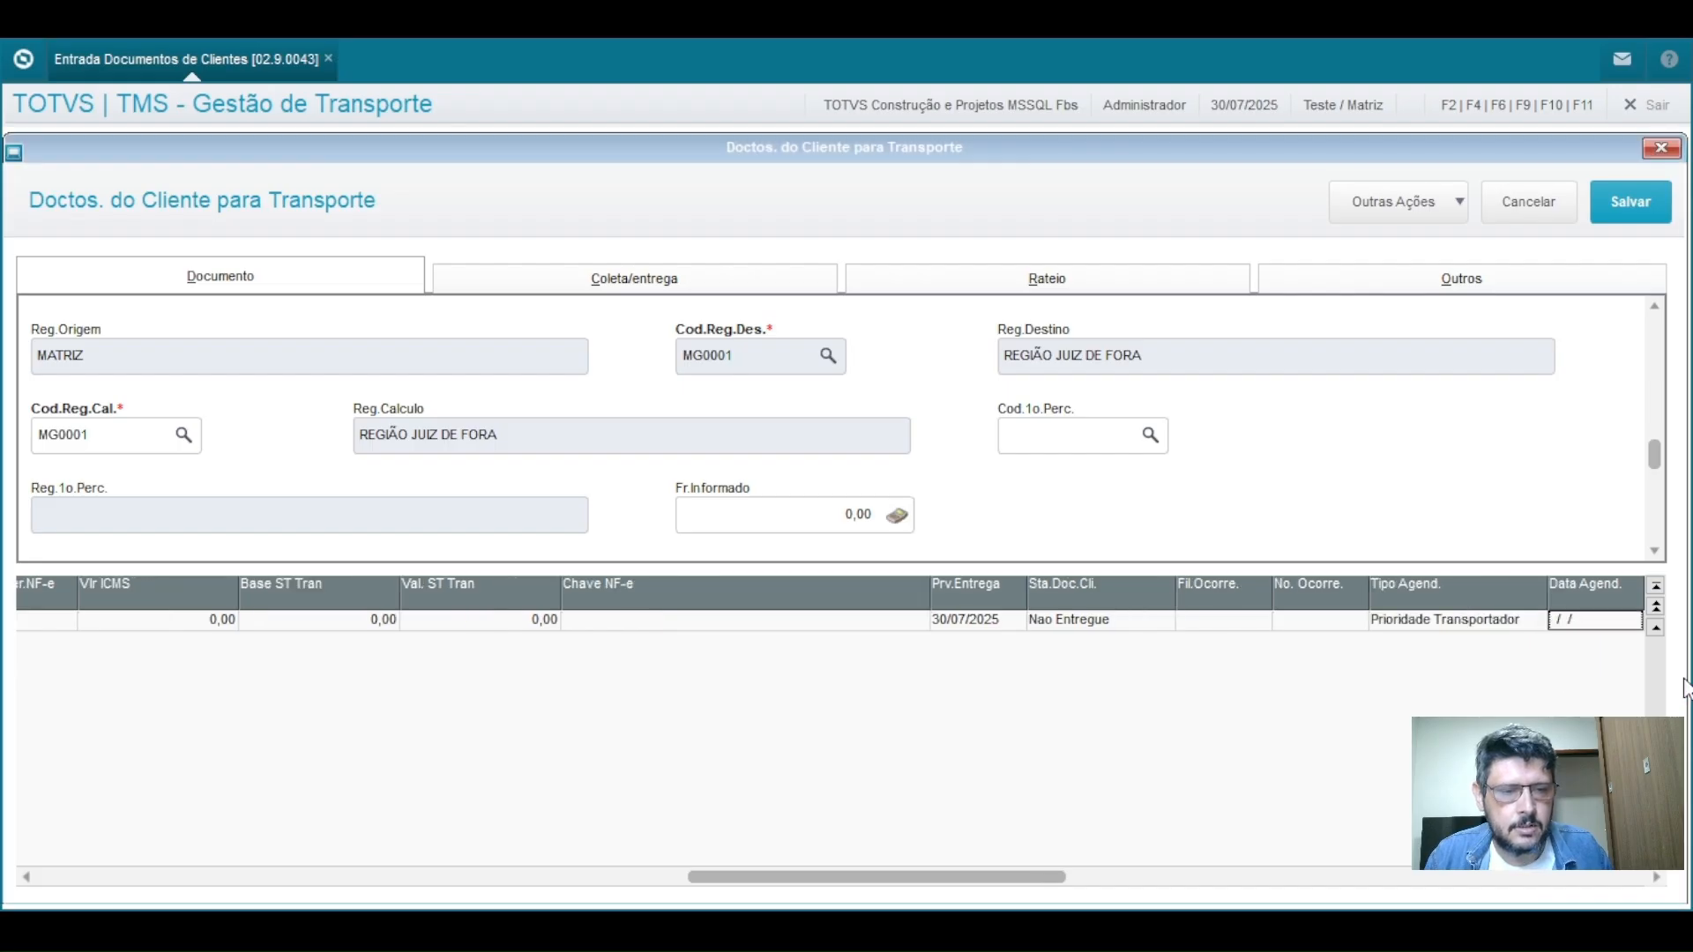
pyautogui.press('Left')
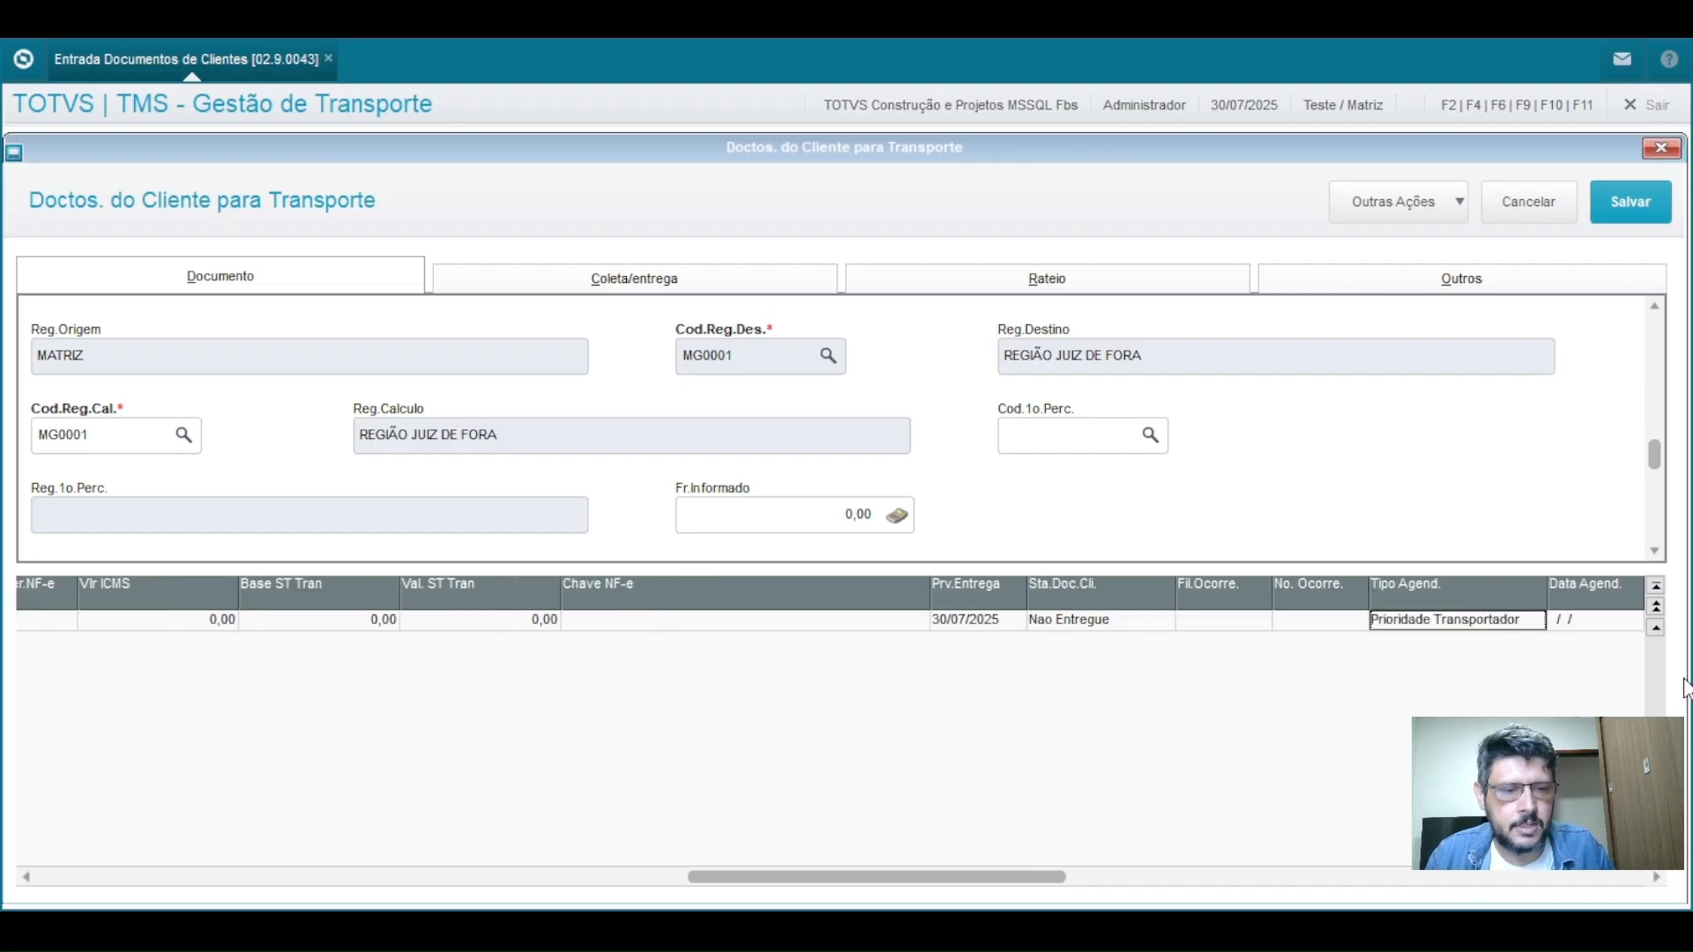
# Step: Set the item's scheduling date (Data Agend.) to 06/08/2025
pyautogui.click(1583, 621)
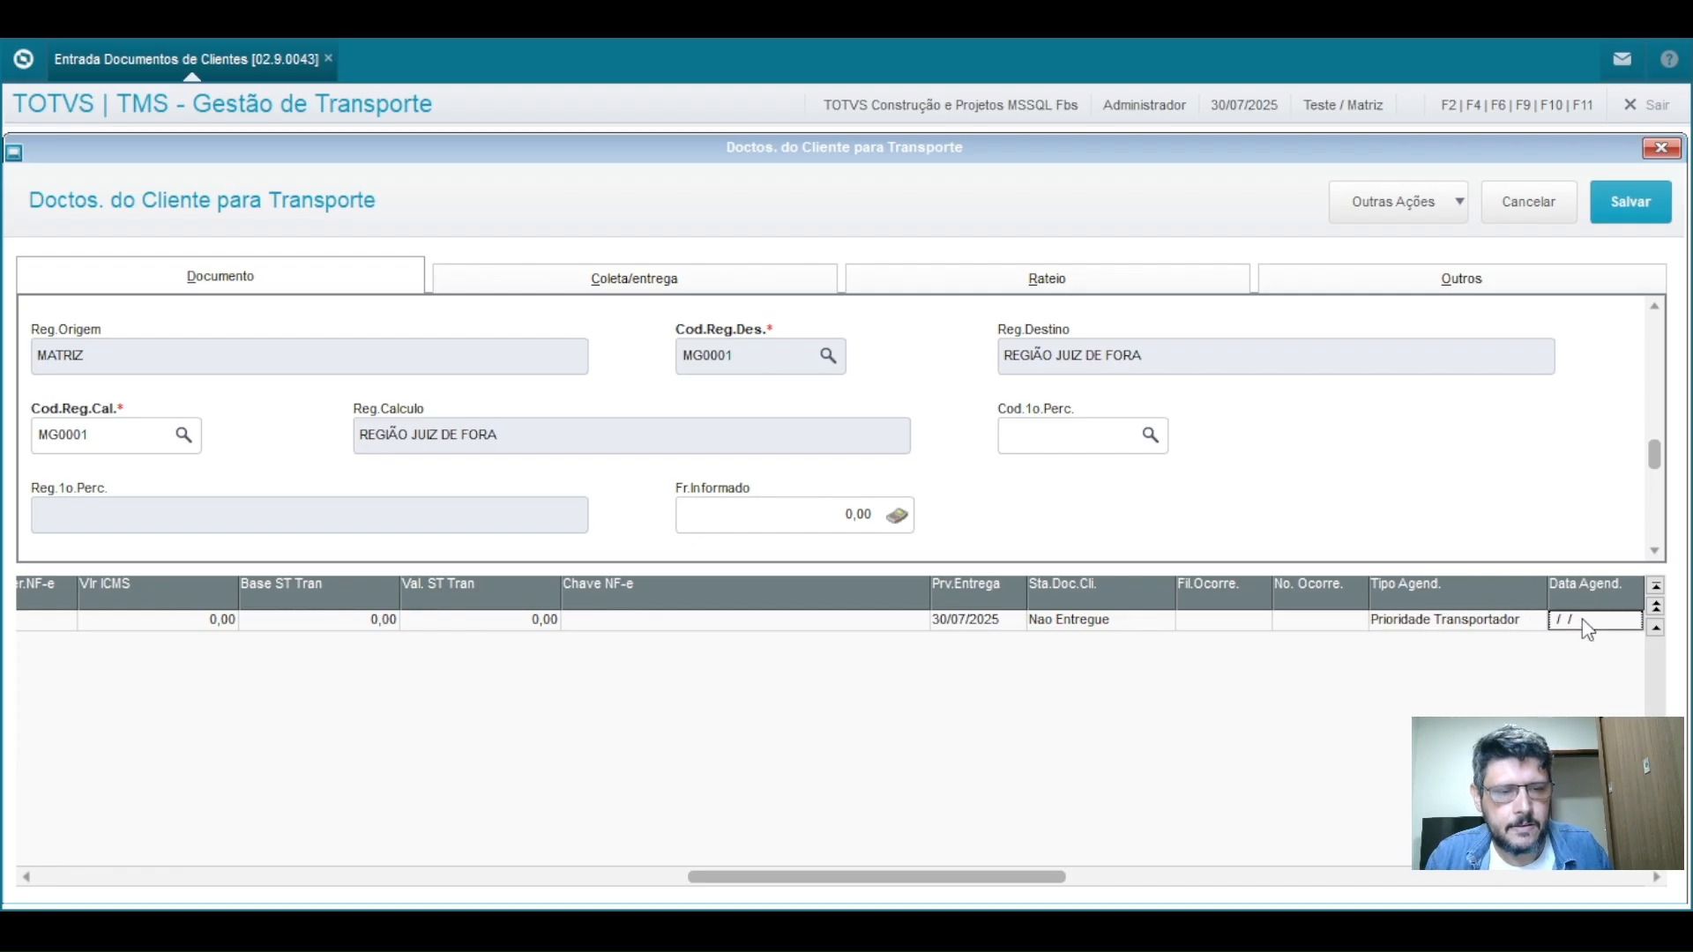
pyautogui.press('Right')
pyautogui.press('Left')
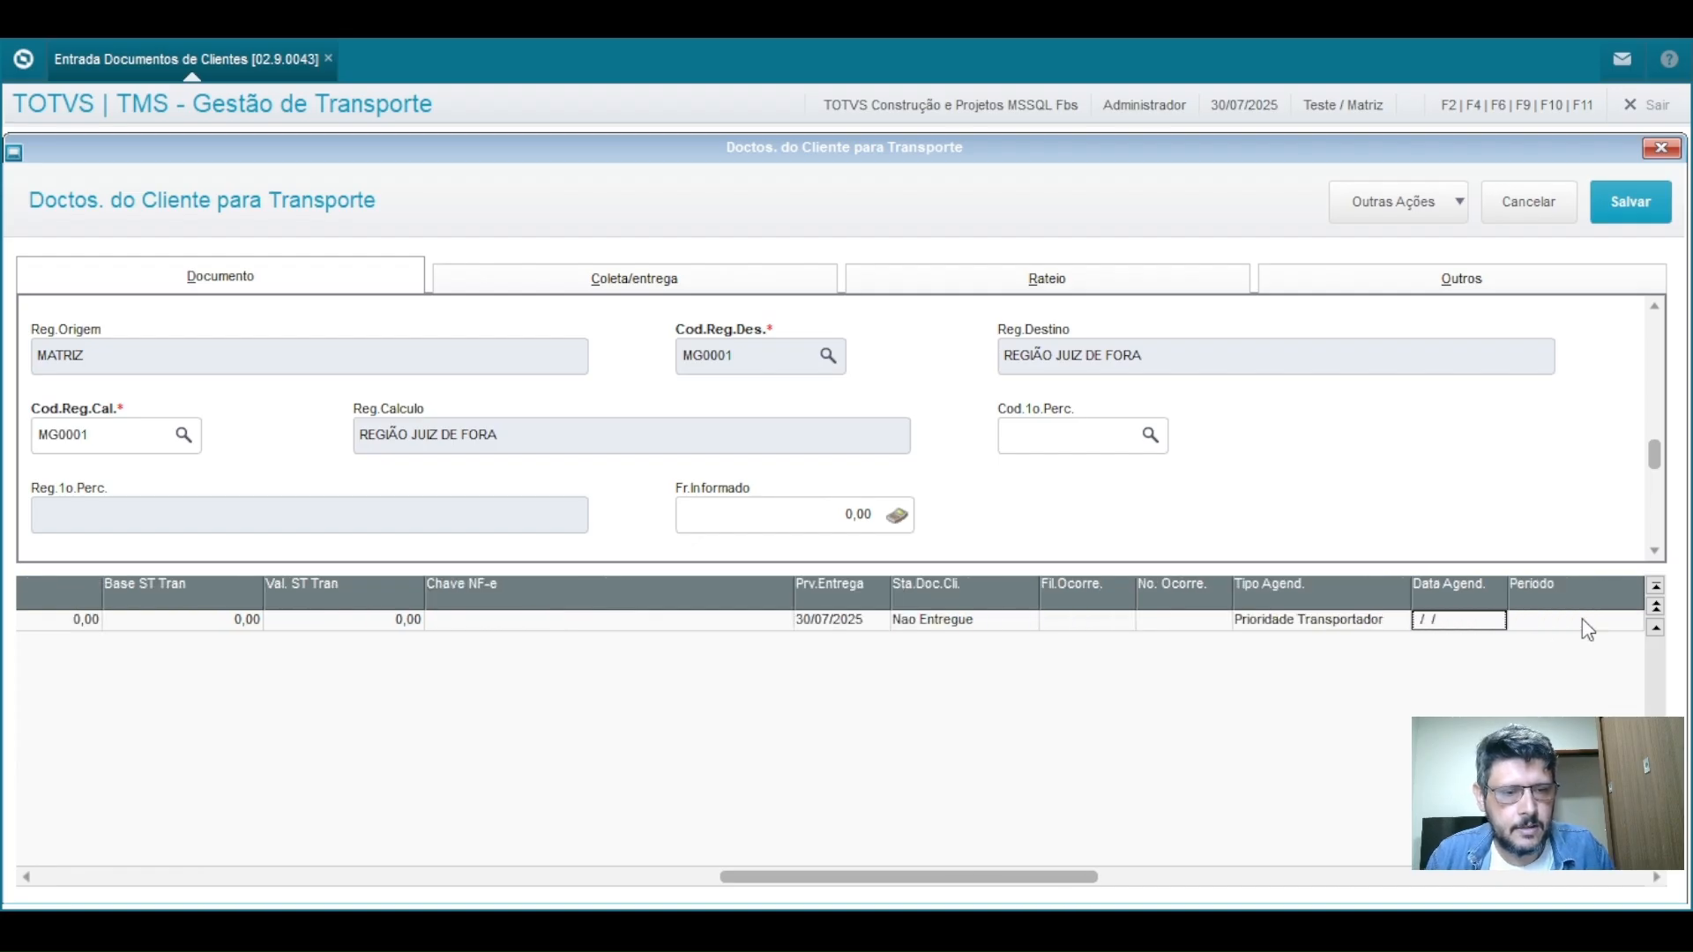
pyautogui.doubleClick(1440, 622)
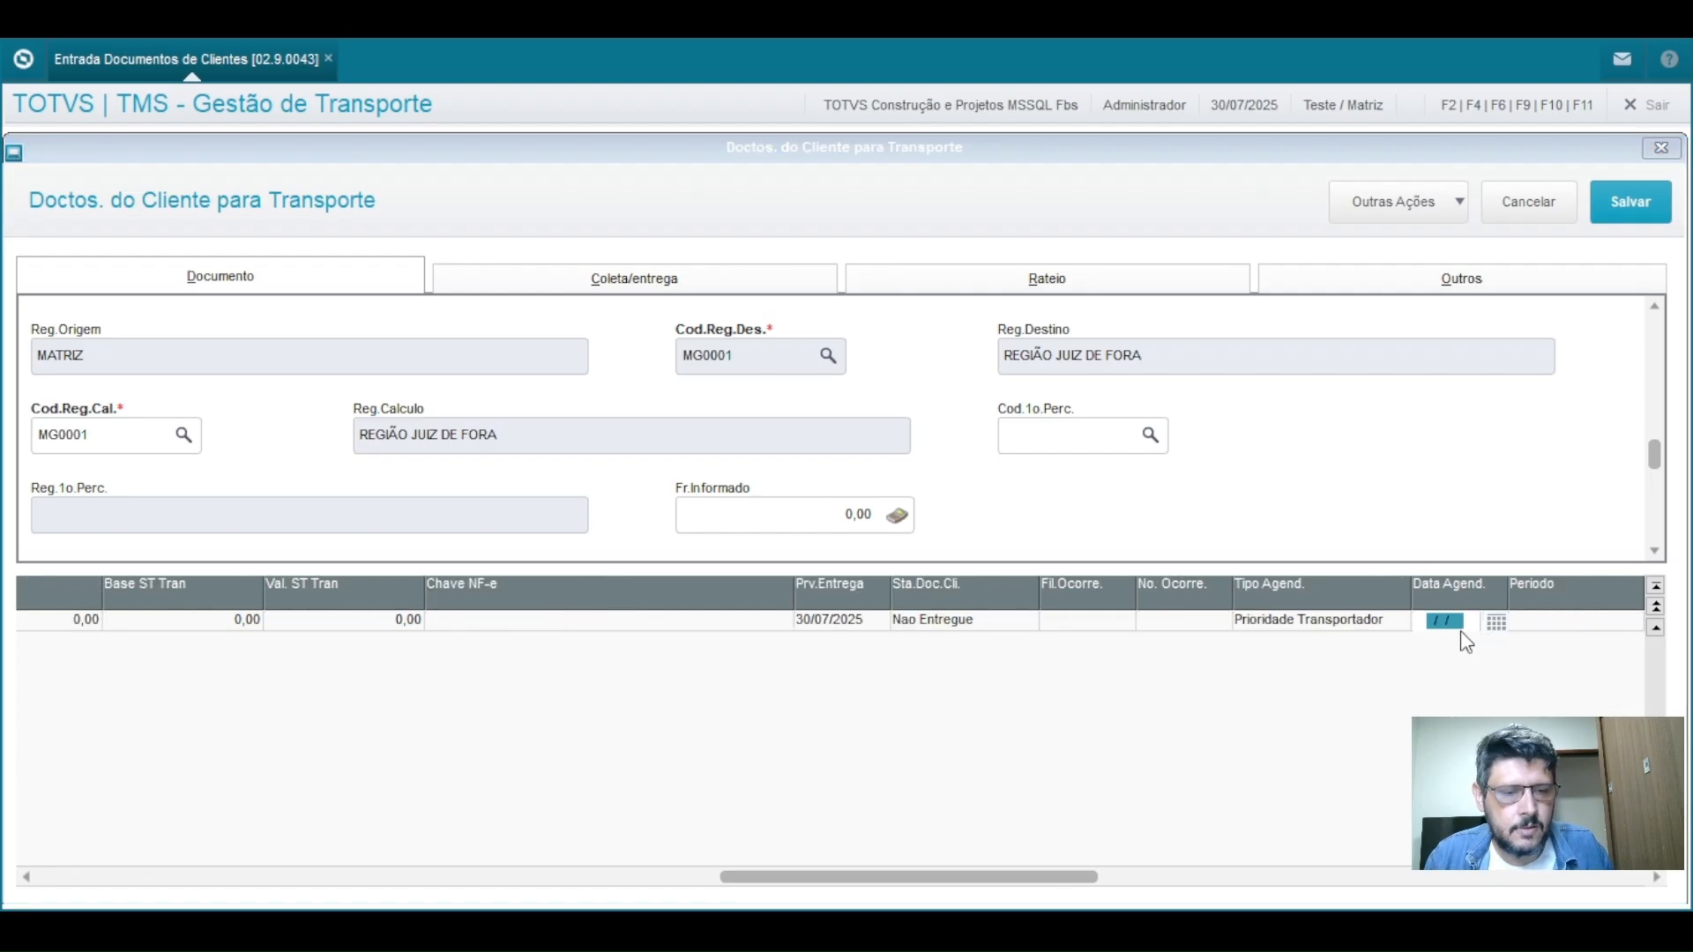
pyautogui.write('06082025')
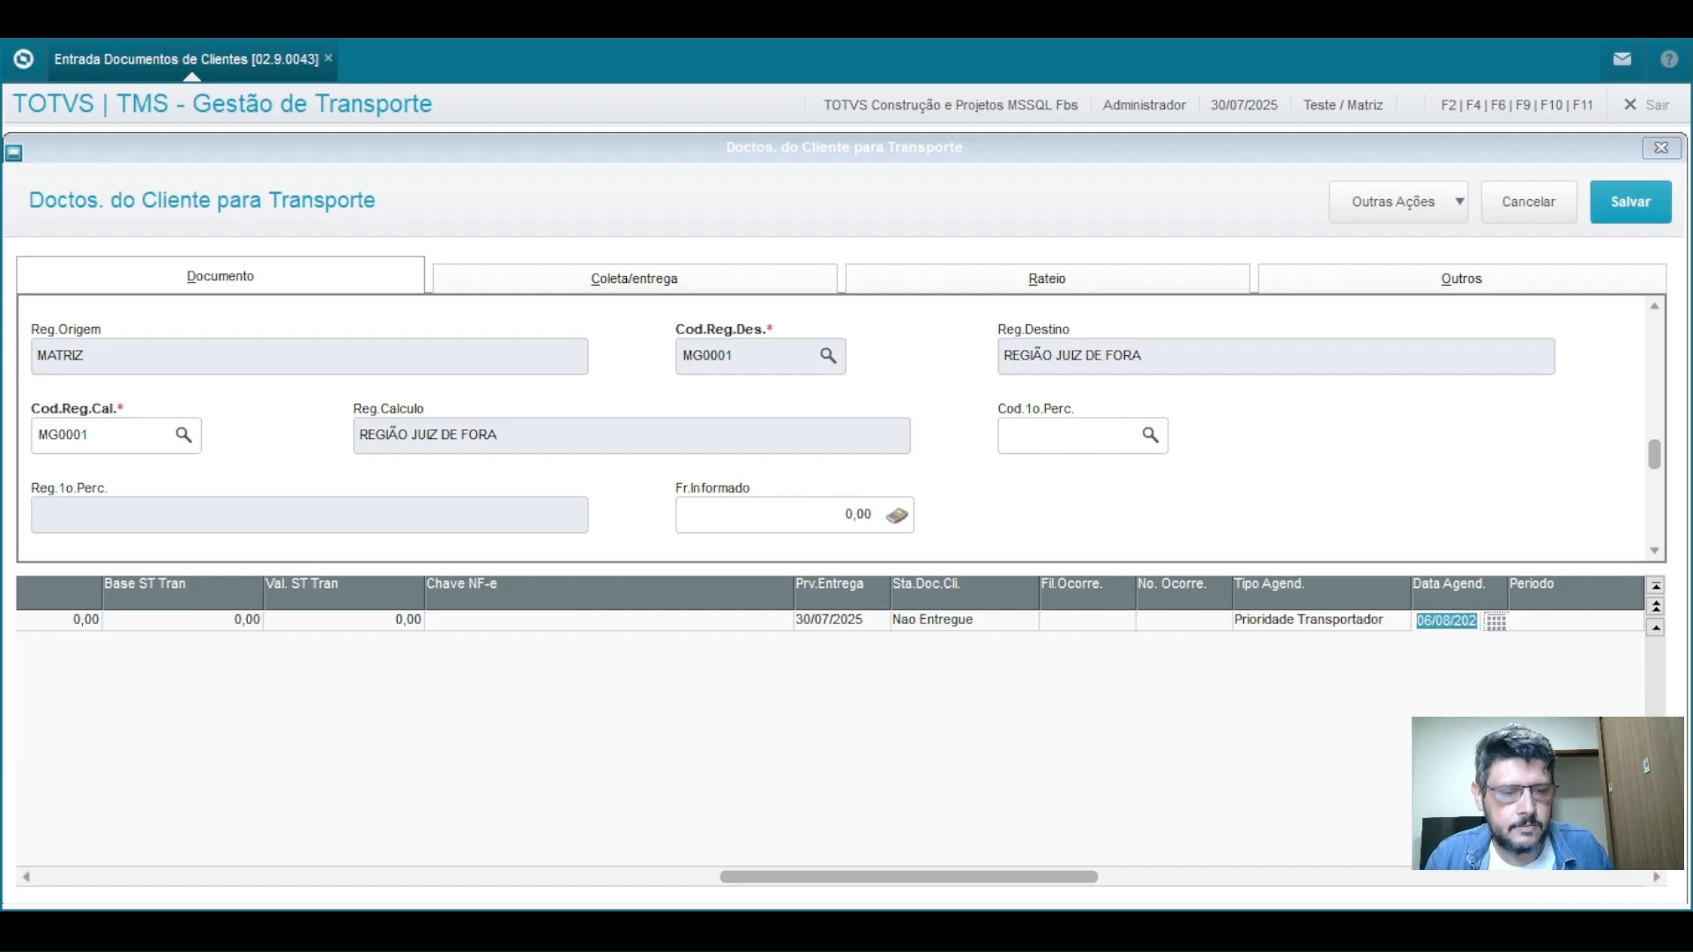
pyautogui.press('Return')
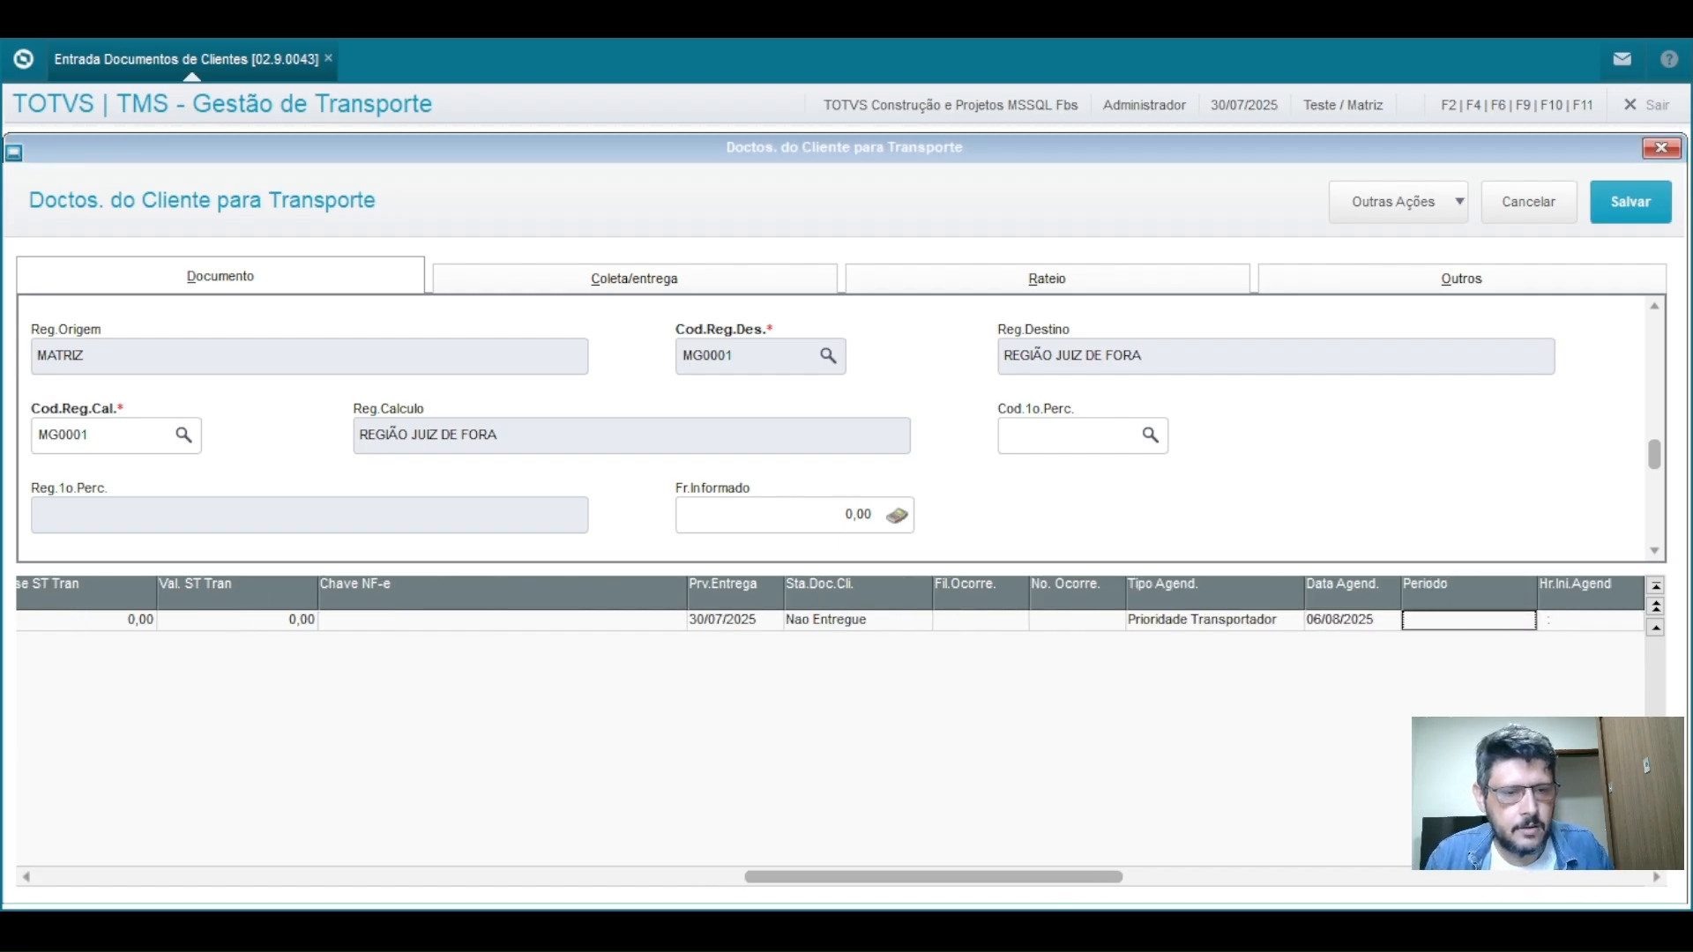
# Step: Set the item's scheduling period to Na hora with a start time (Hr.Ini.Agend) of 08:00
pyautogui.doubleClick(1513, 628)
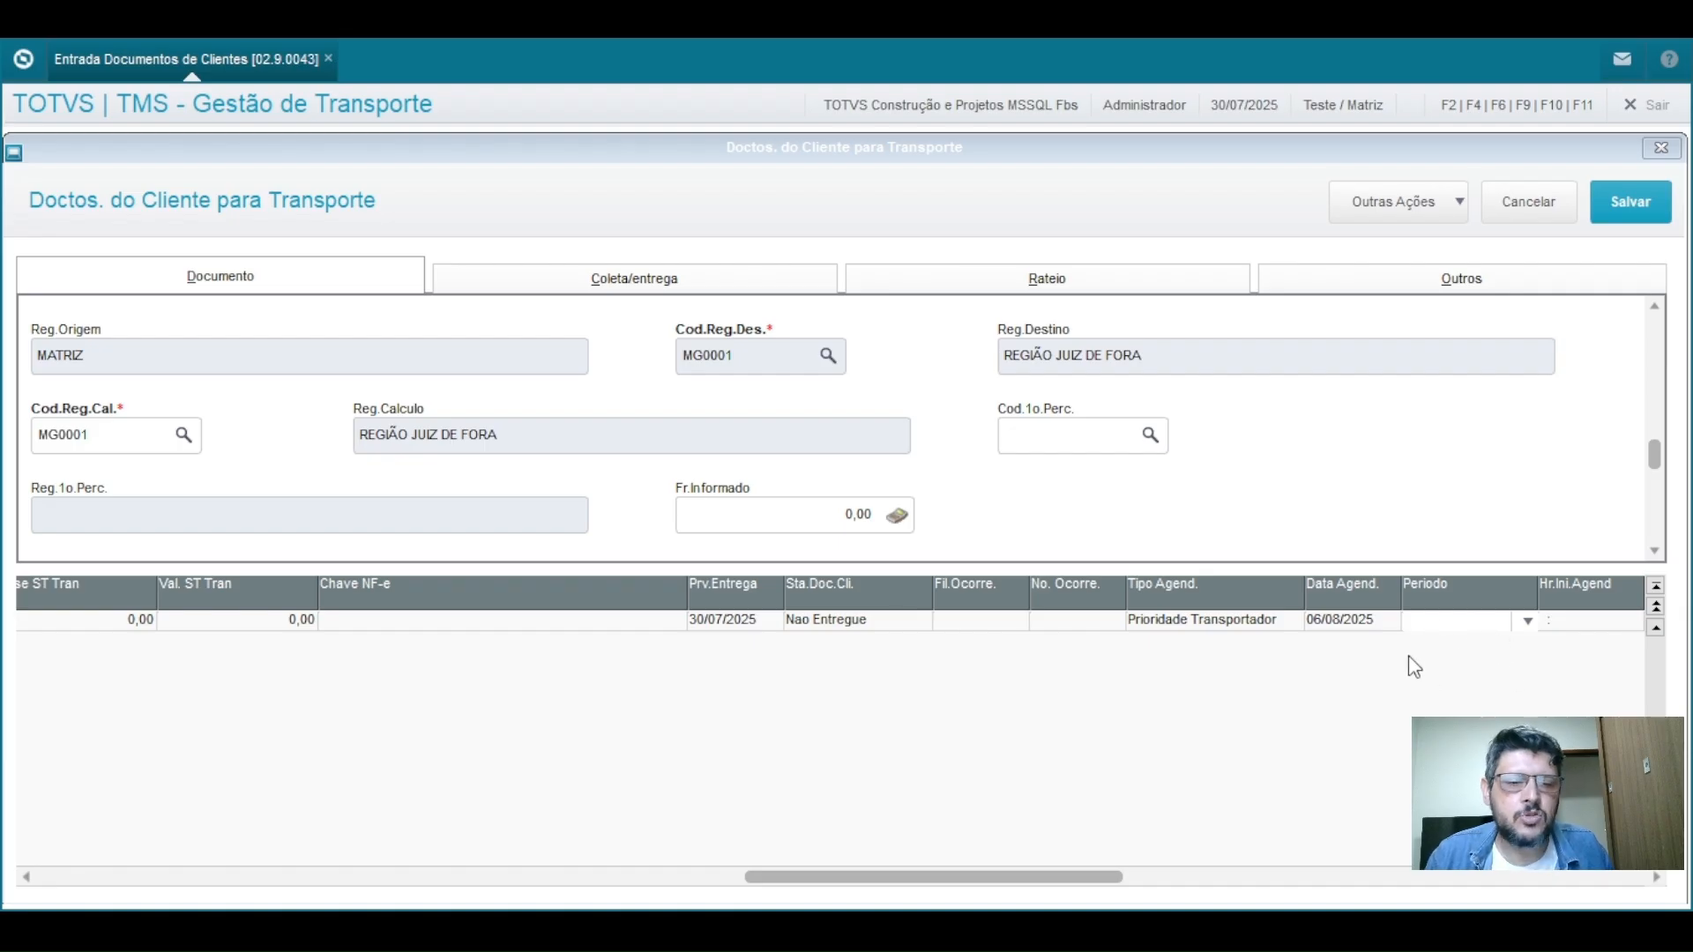
pyautogui.click(1429, 703)
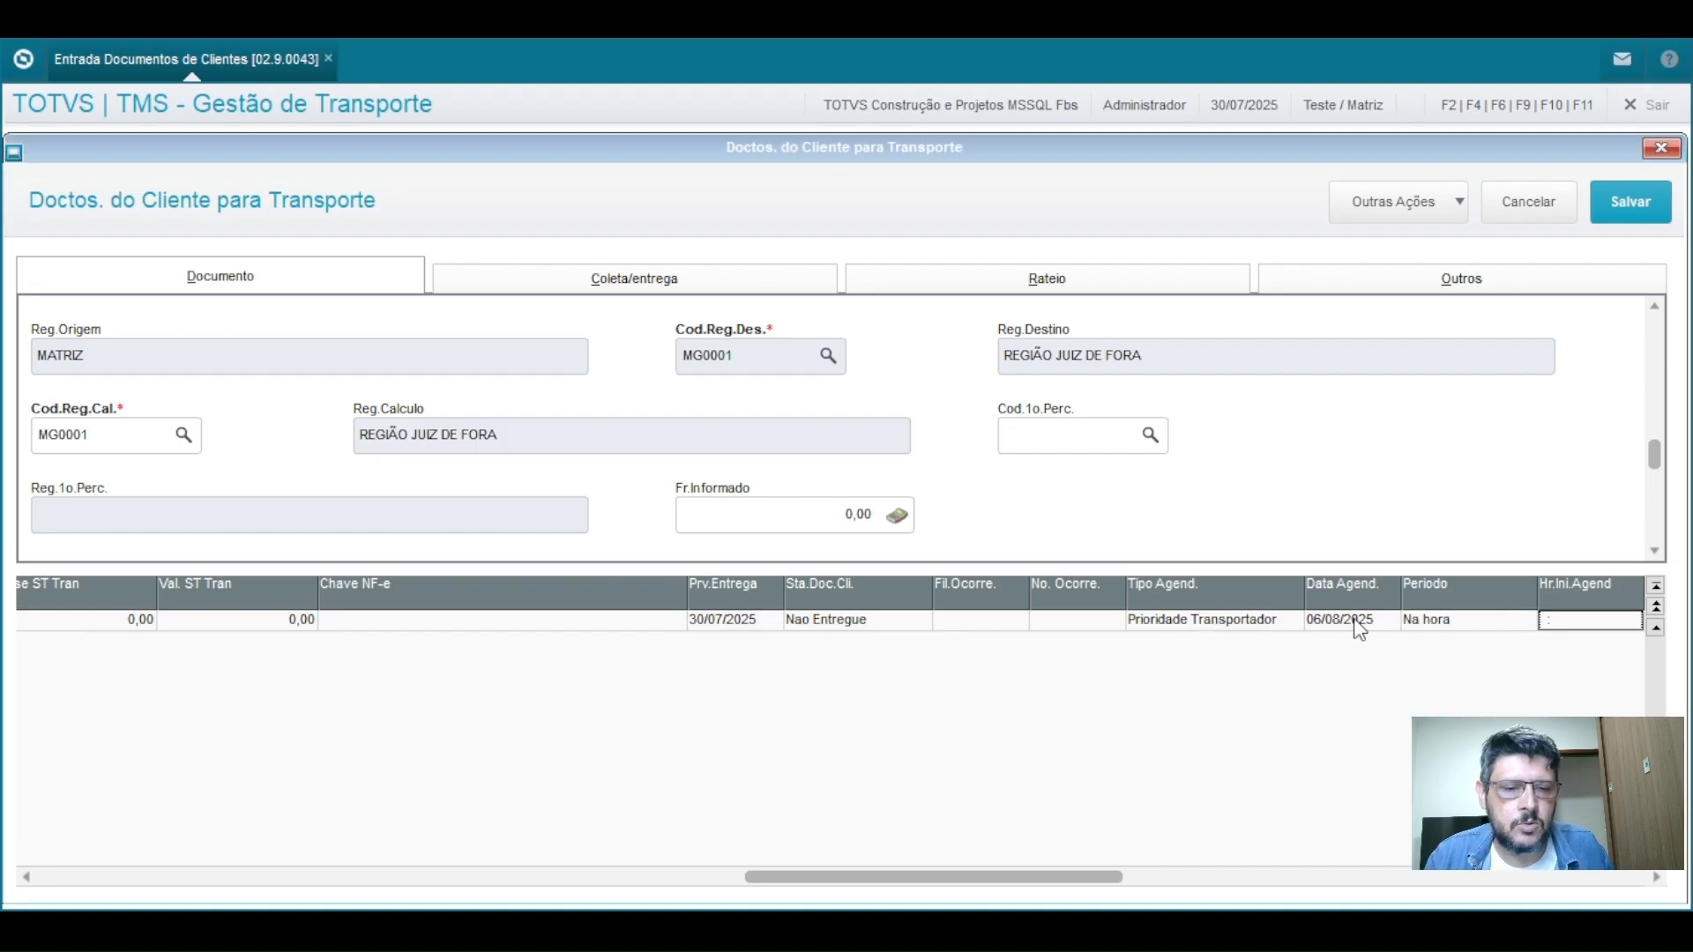
pyautogui.write('0800')
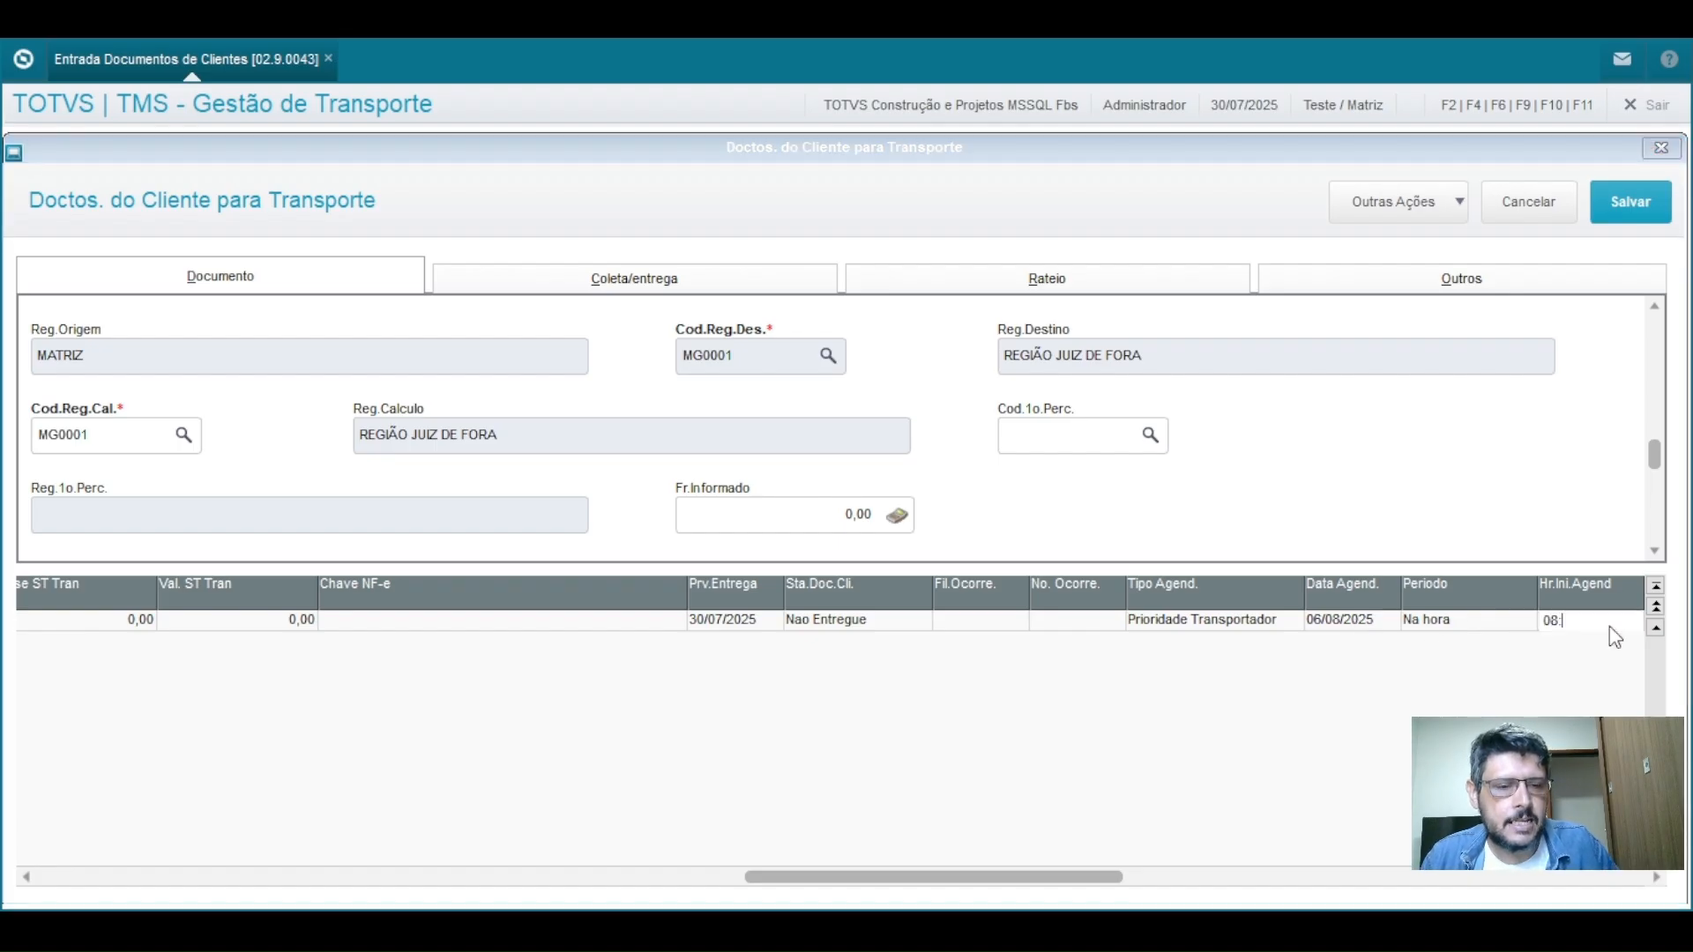
pyautogui.press('Return')
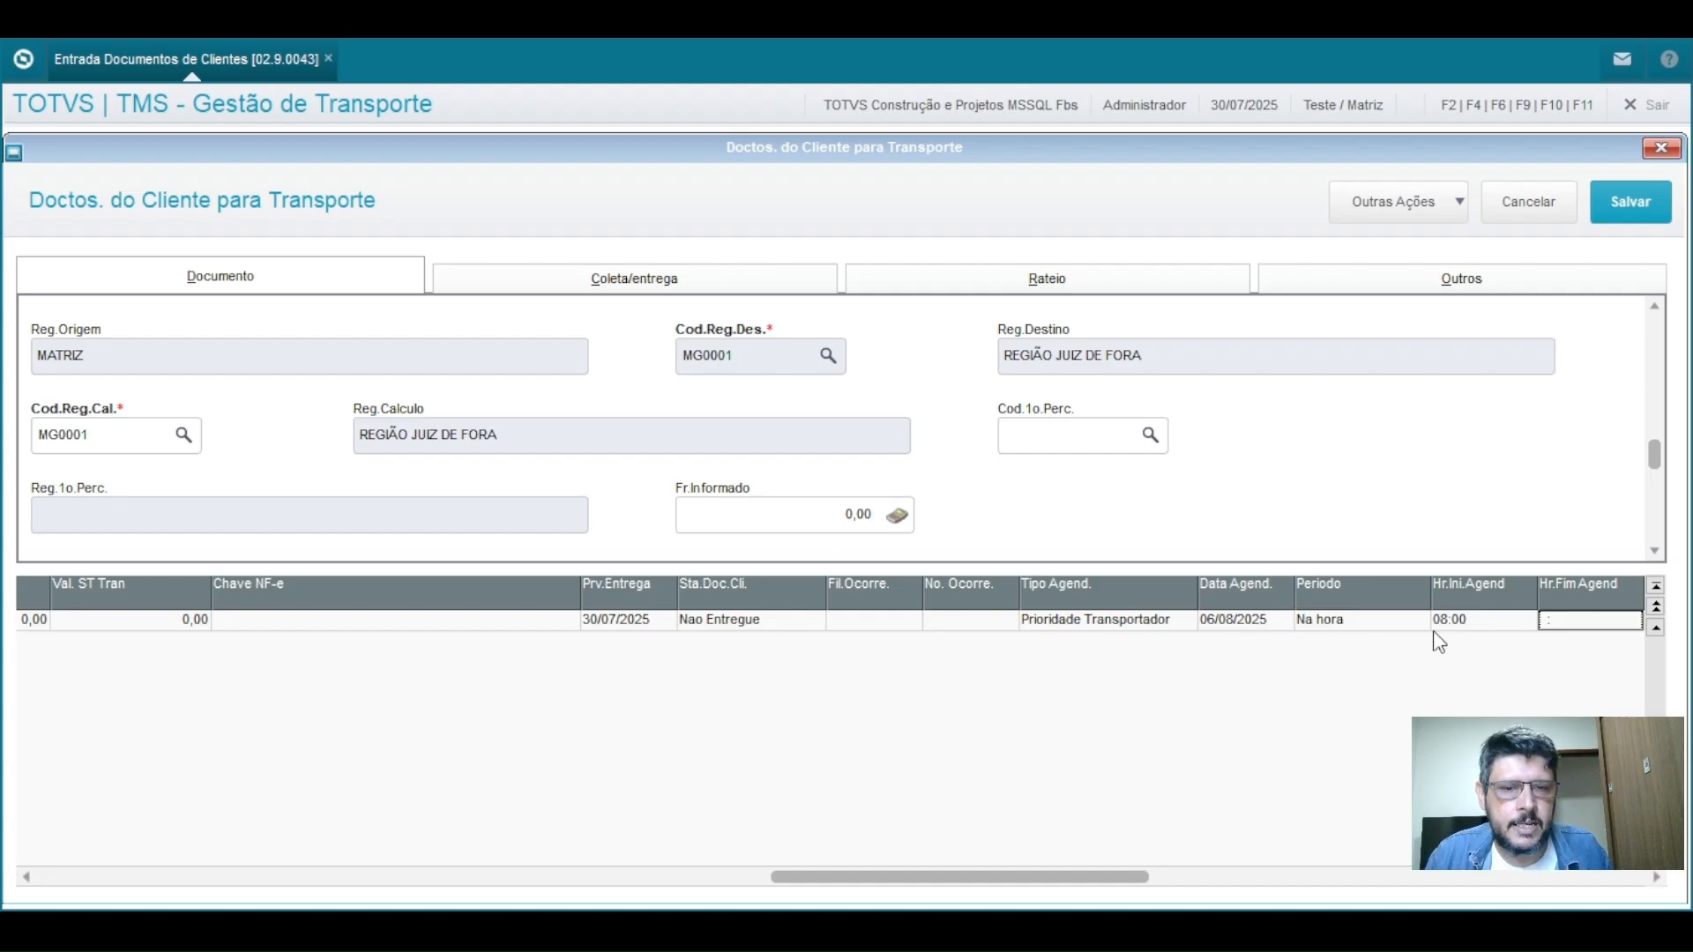
# Step: Display the document's freight breakdown, widen the composition column, and examine the weight, recipient-scheduling and total rows before closing it
pyautogui.click(1392, 212)
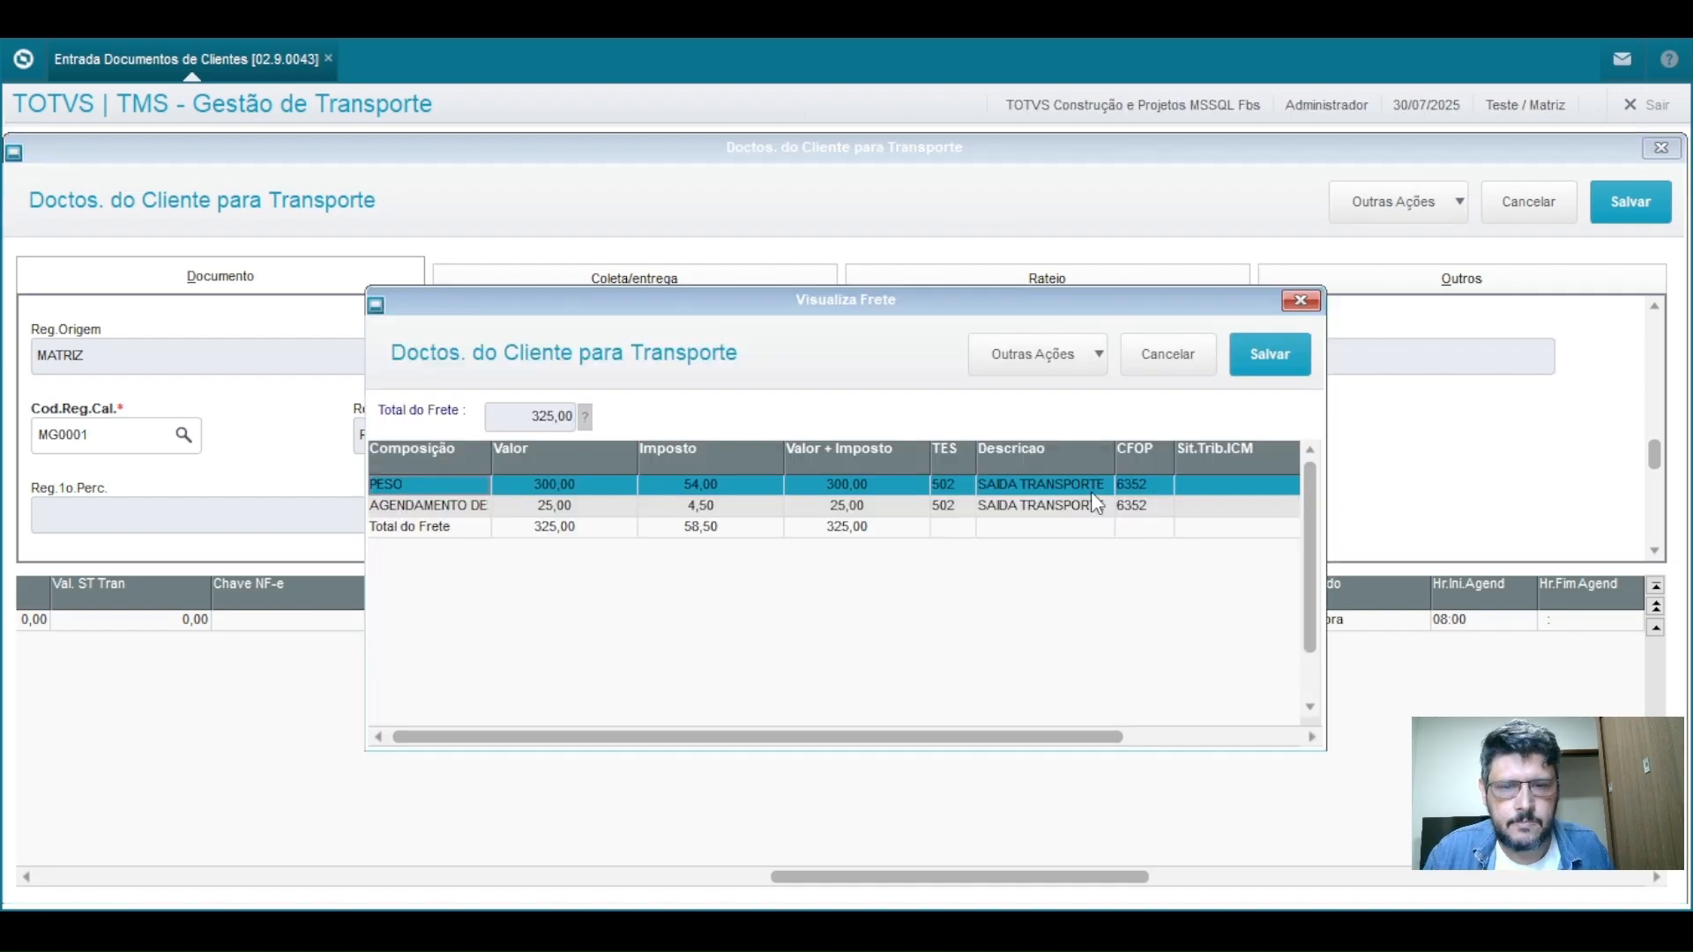
pyautogui.click(402, 503)
pyautogui.moveTo(492, 454); pyautogui.dragTo(564, 454)
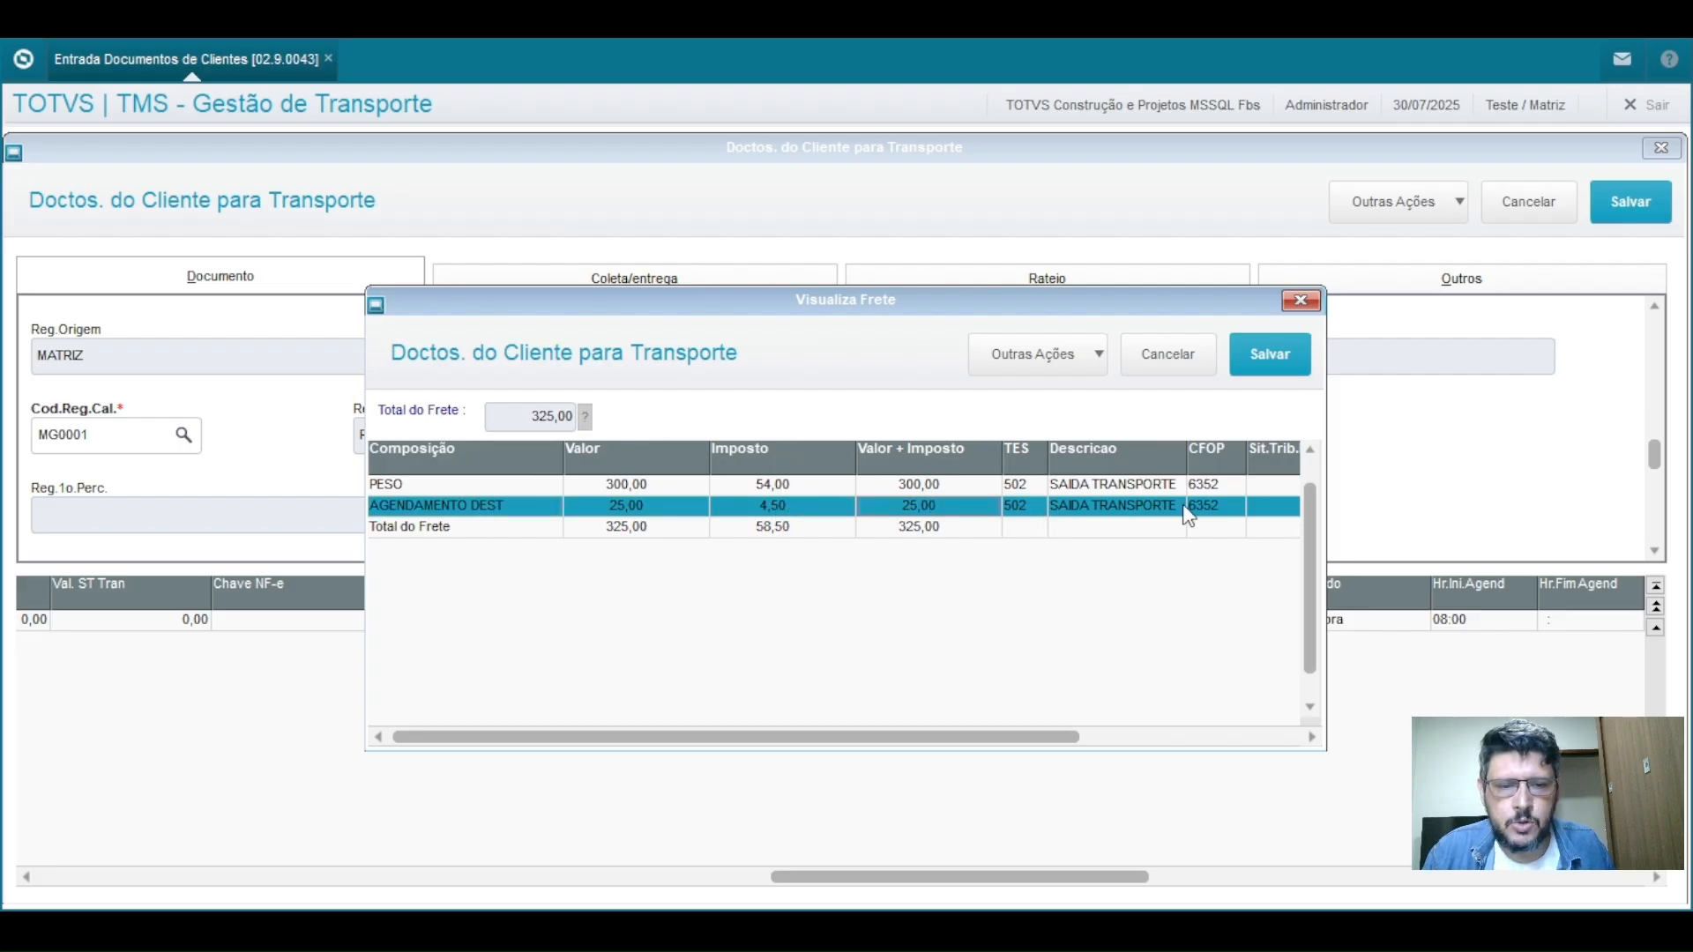
pyautogui.click(1097, 482)
pyautogui.click(809, 504)
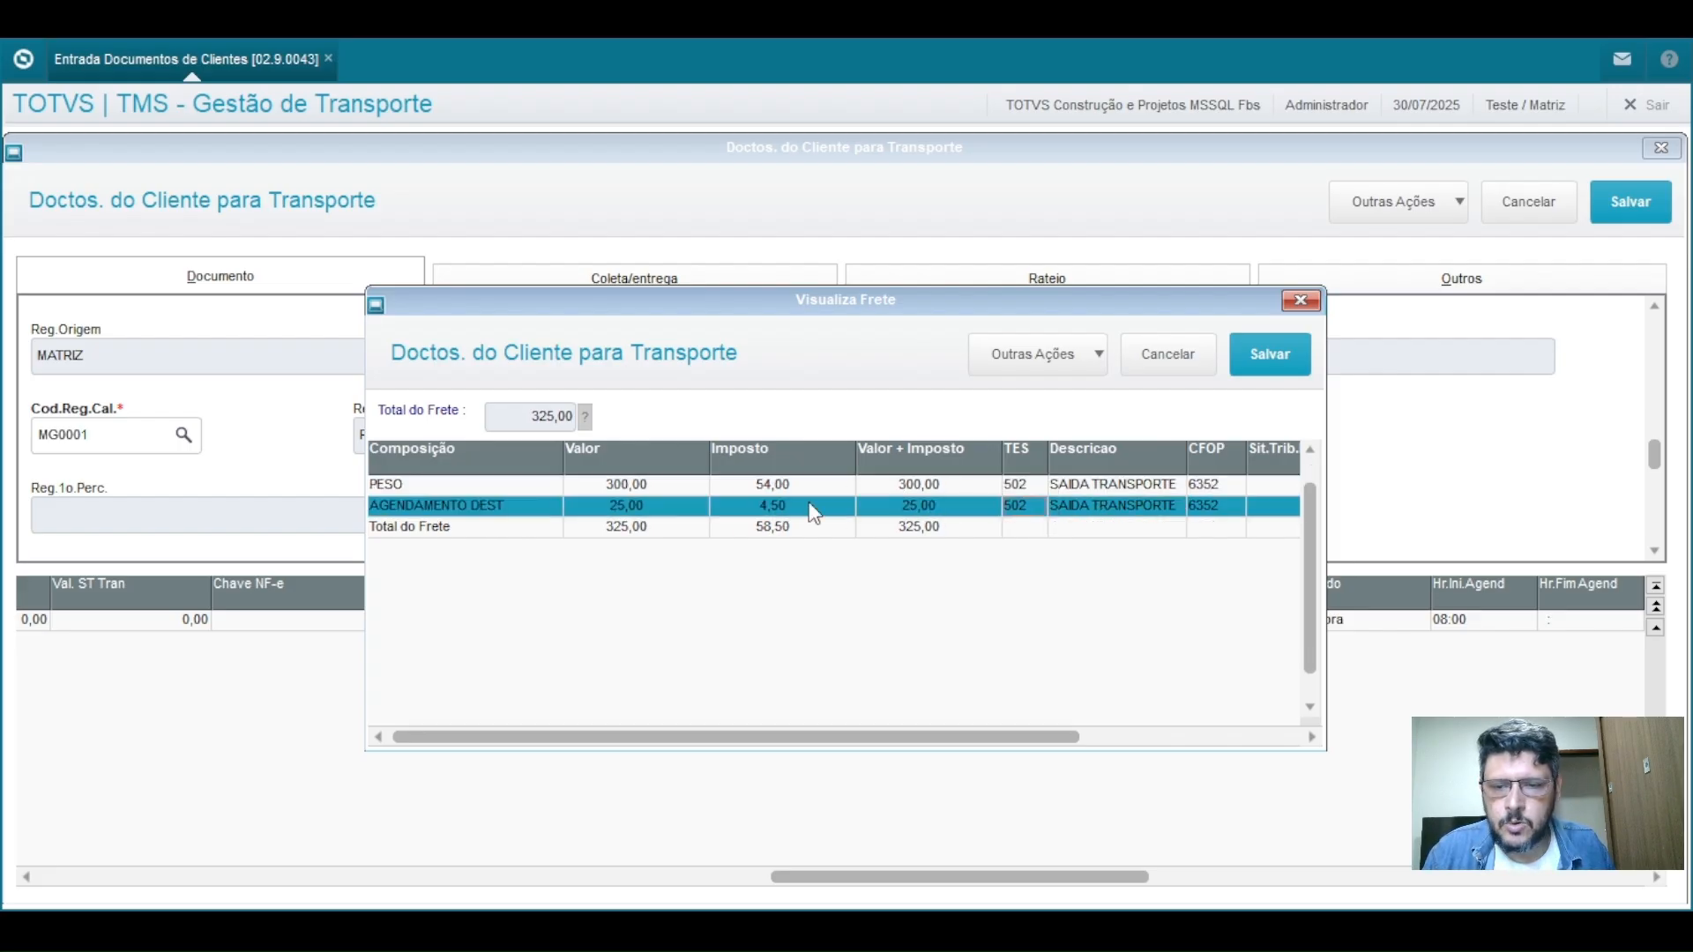
pyautogui.click(551, 528)
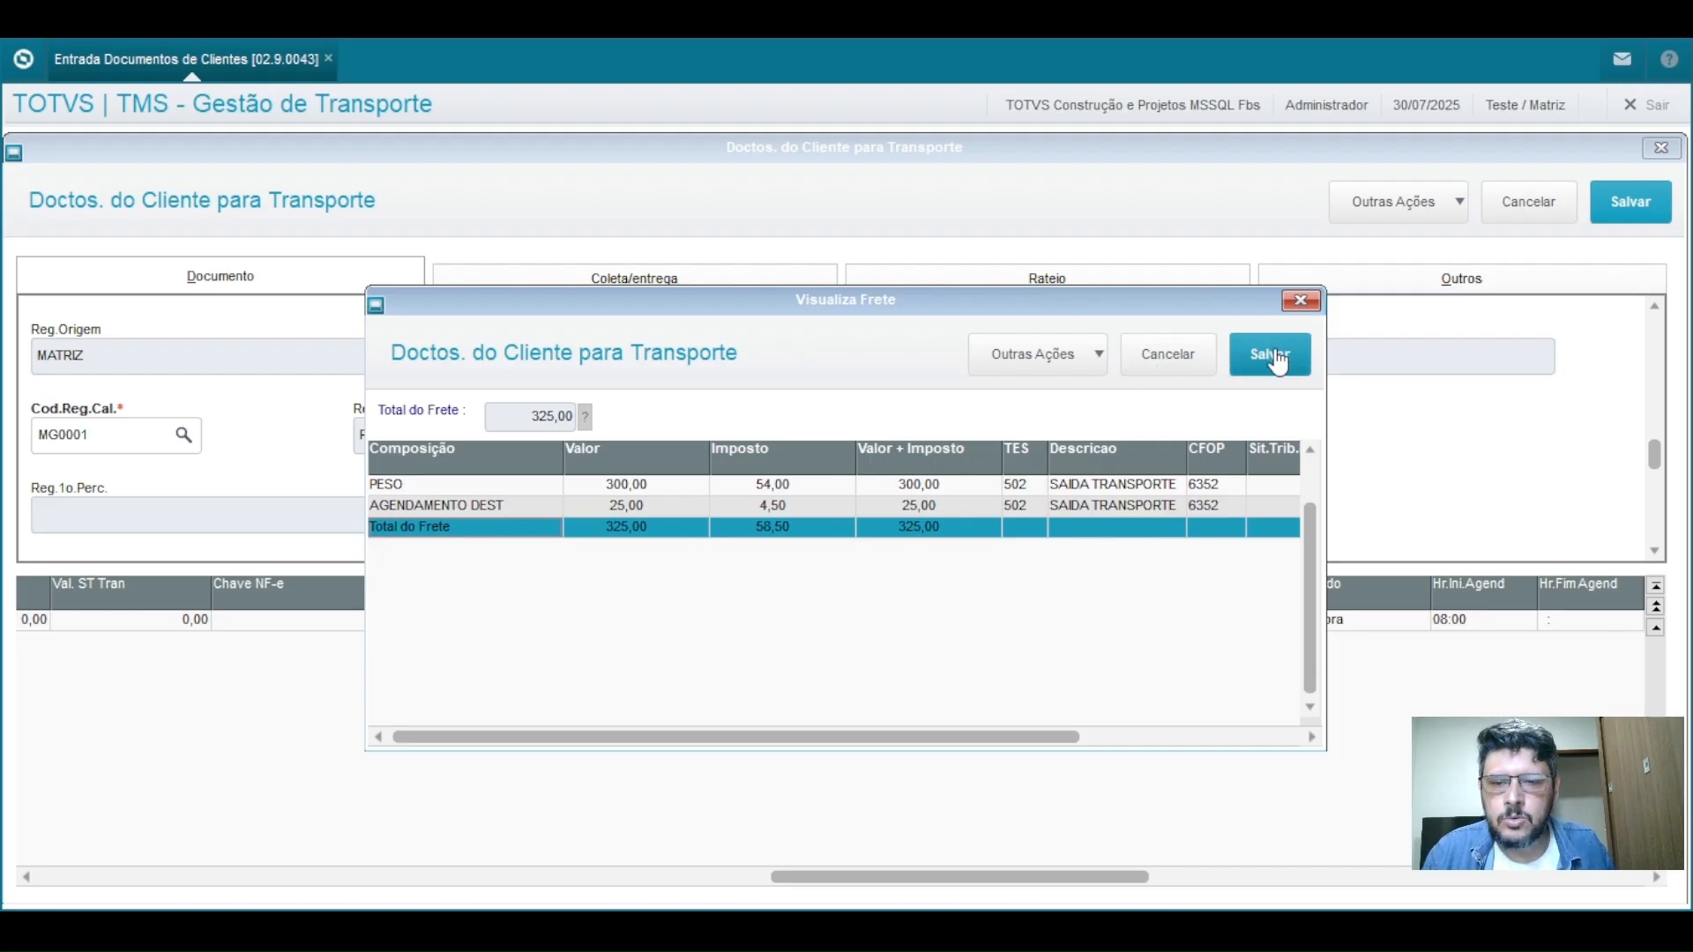
pyautogui.click(1301, 300)
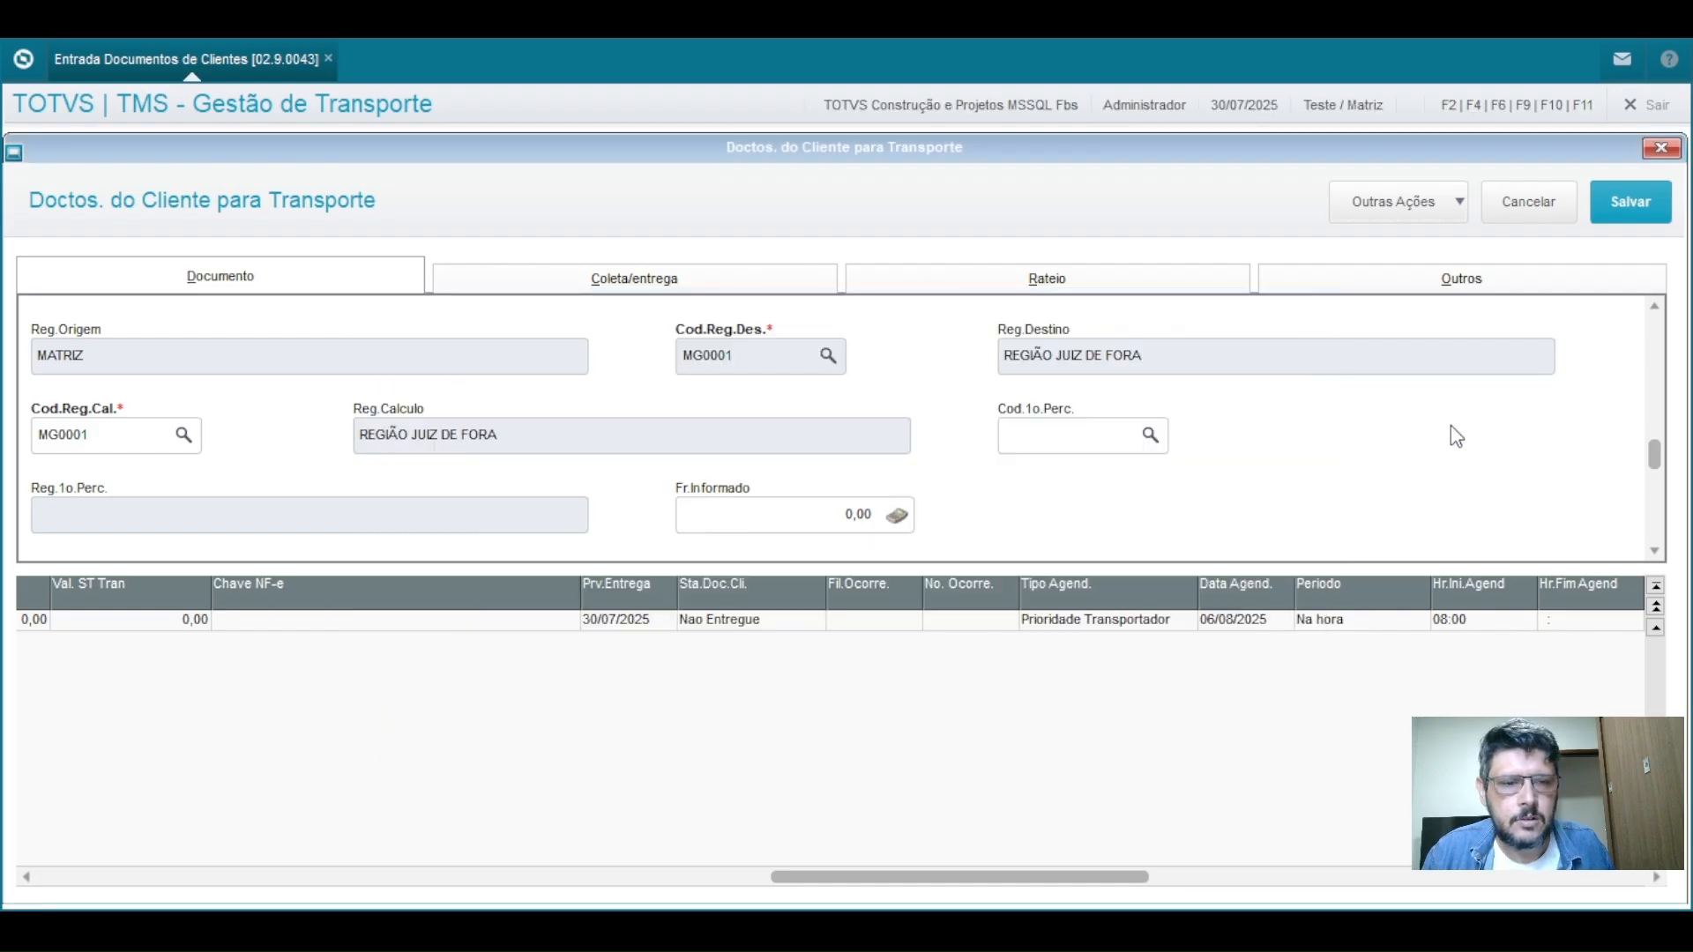
# Step: Save the client transport document and cancel the blank form for another entry
pyautogui.click(1642, 214)
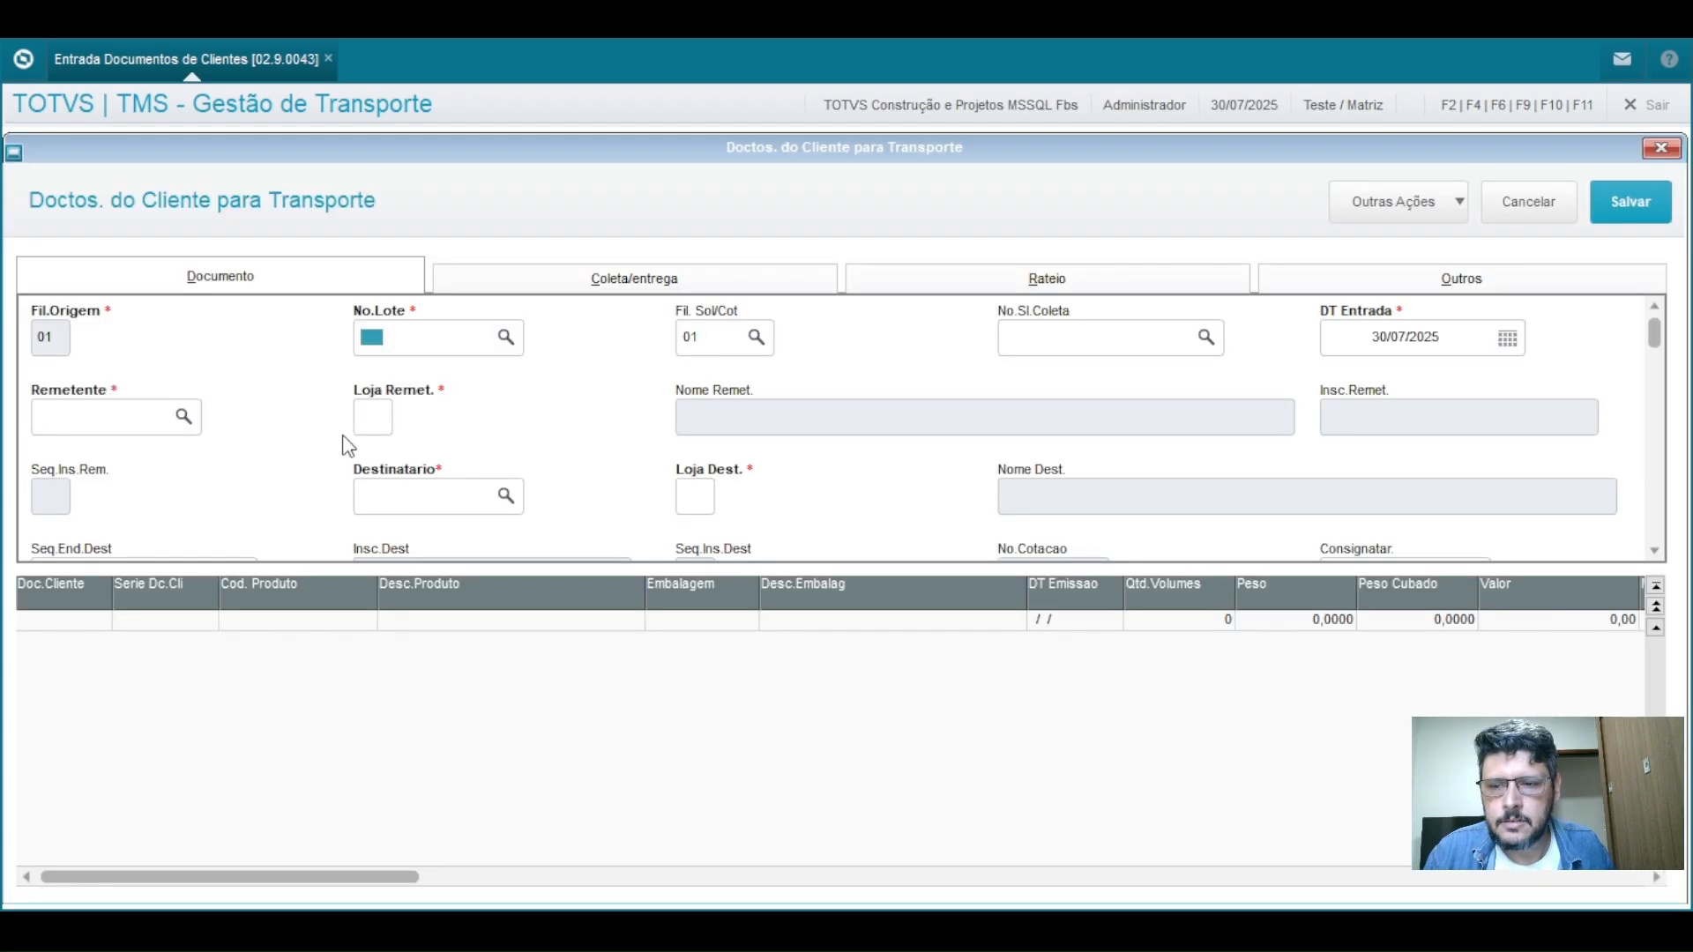
pyautogui.click(1545, 208)
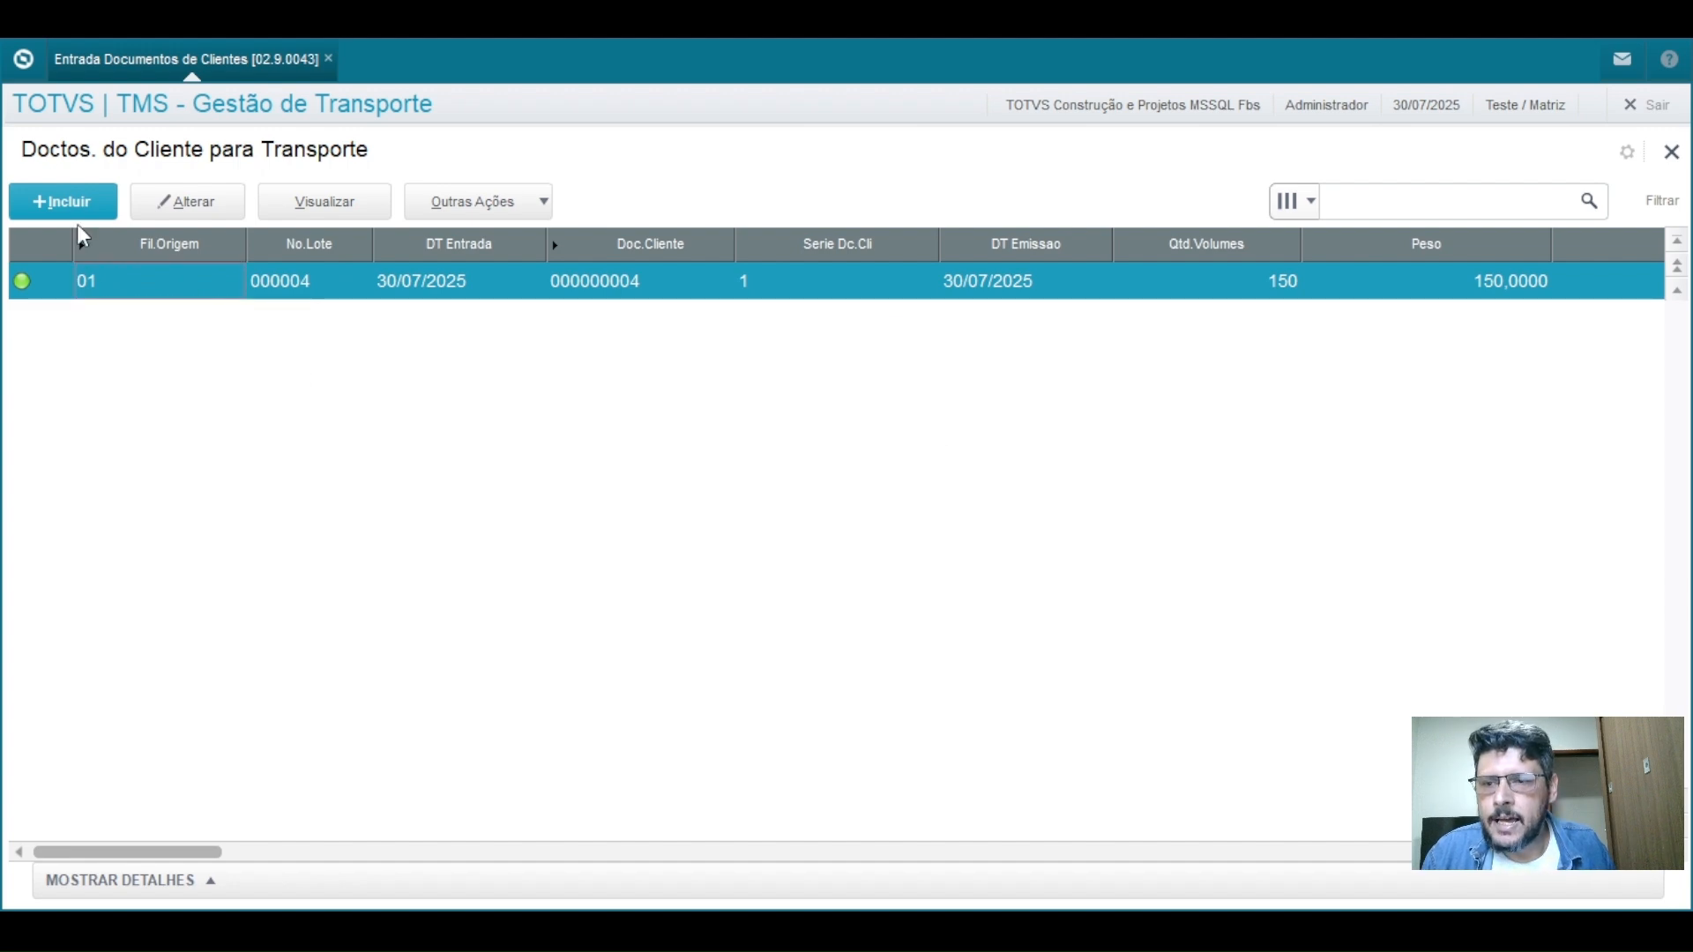
# Step: Open the Cálculo de Frete routine, review its parameters including Gera Agendamento and Exibe Preview do Frete, accept them and leave the routine
pyautogui.click(23, 59)
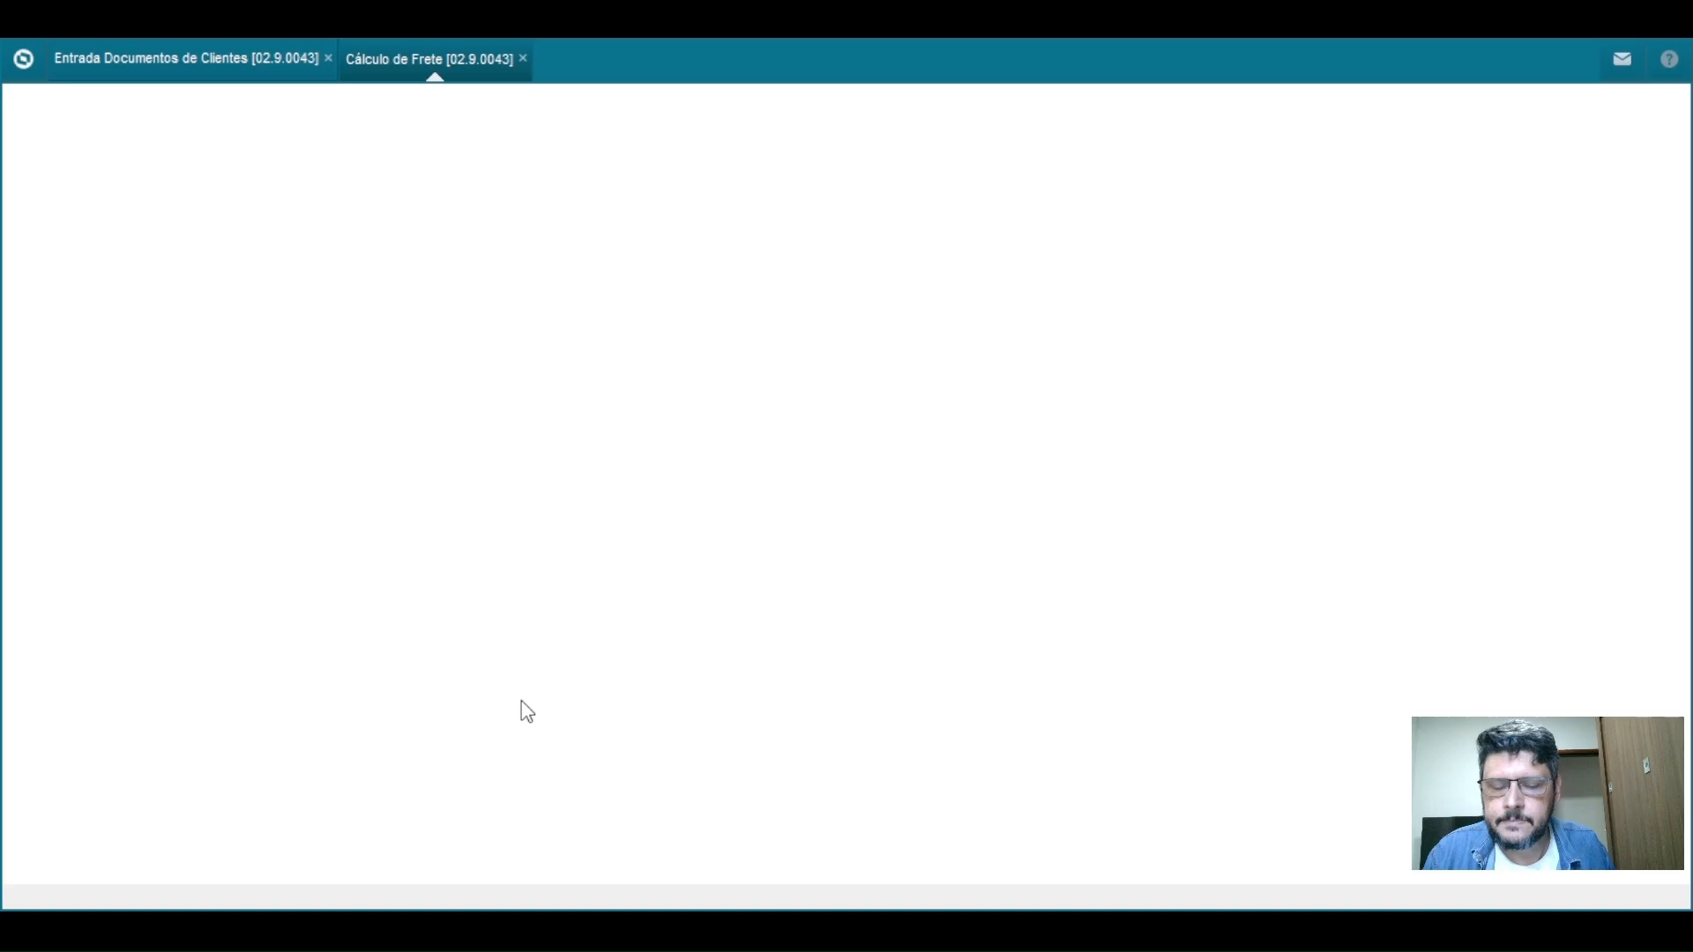
pyautogui.click(217, 396)
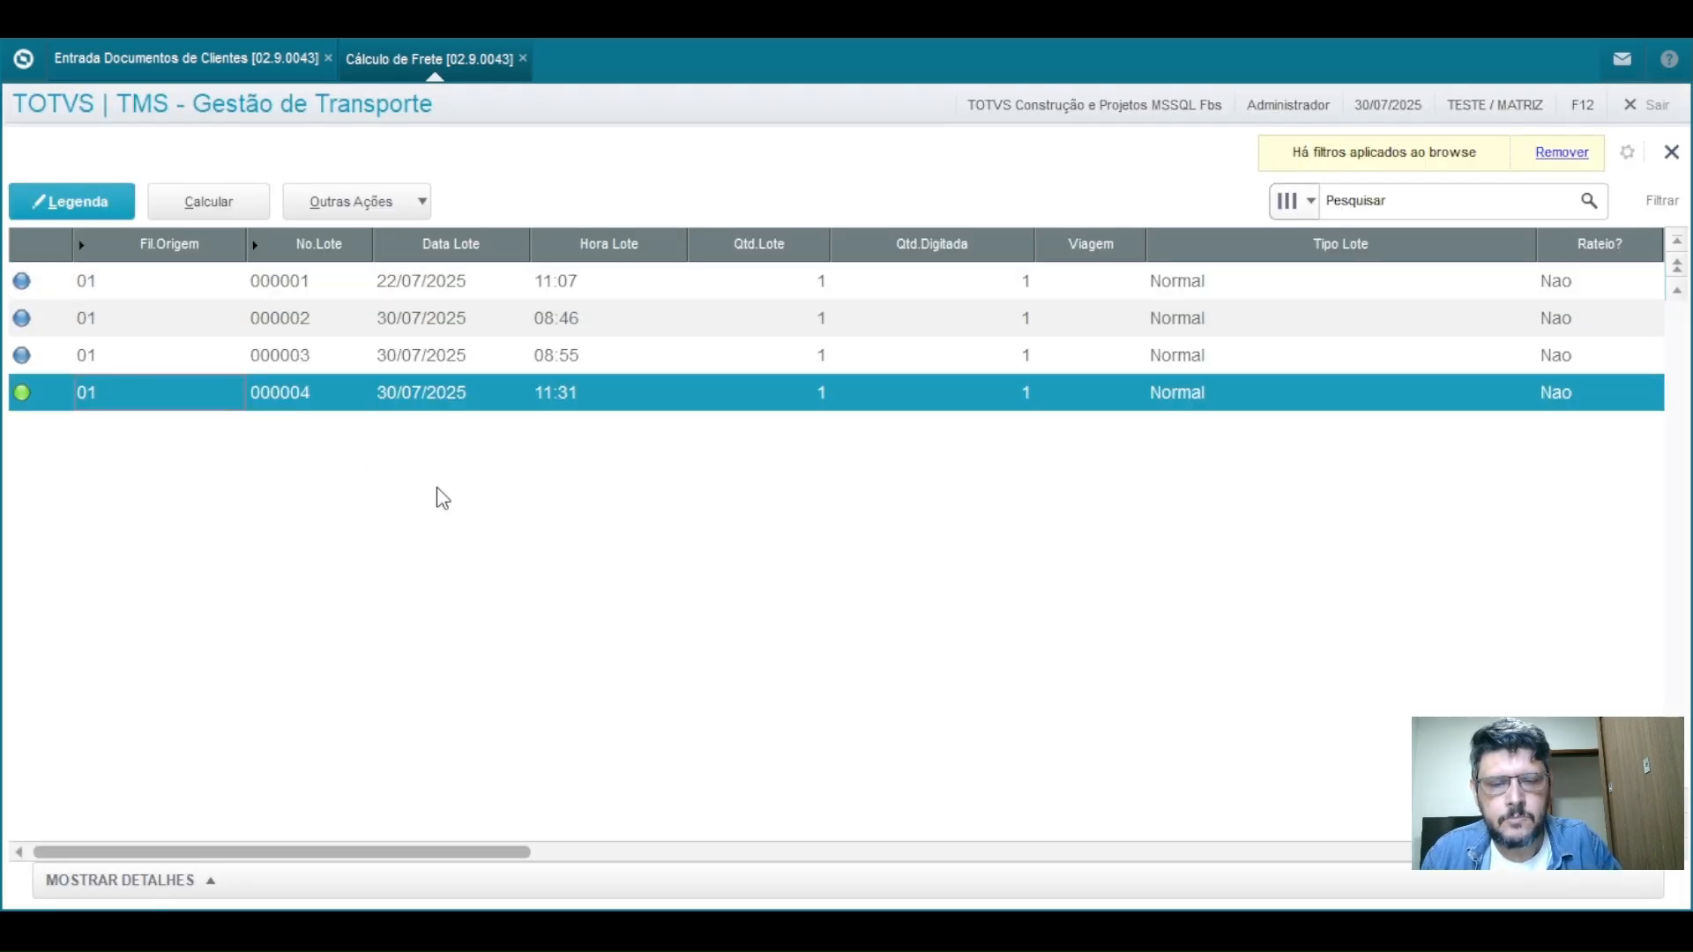
pyautogui.press('F12')
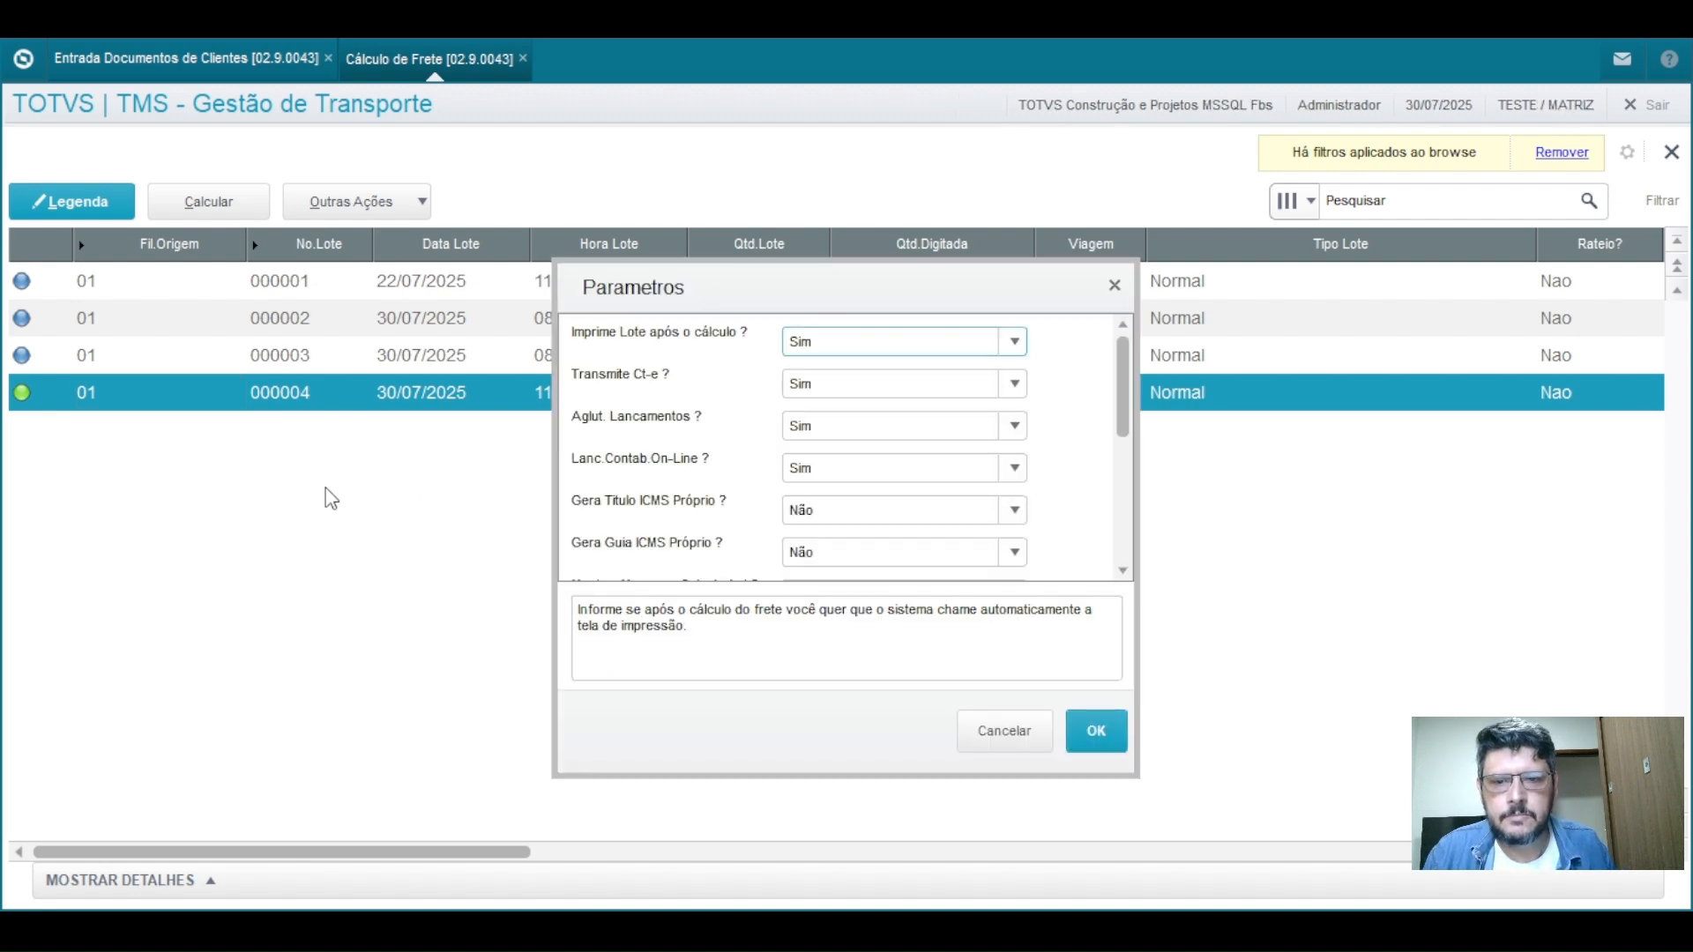
pyautogui.scroll(-5, 677, 389)
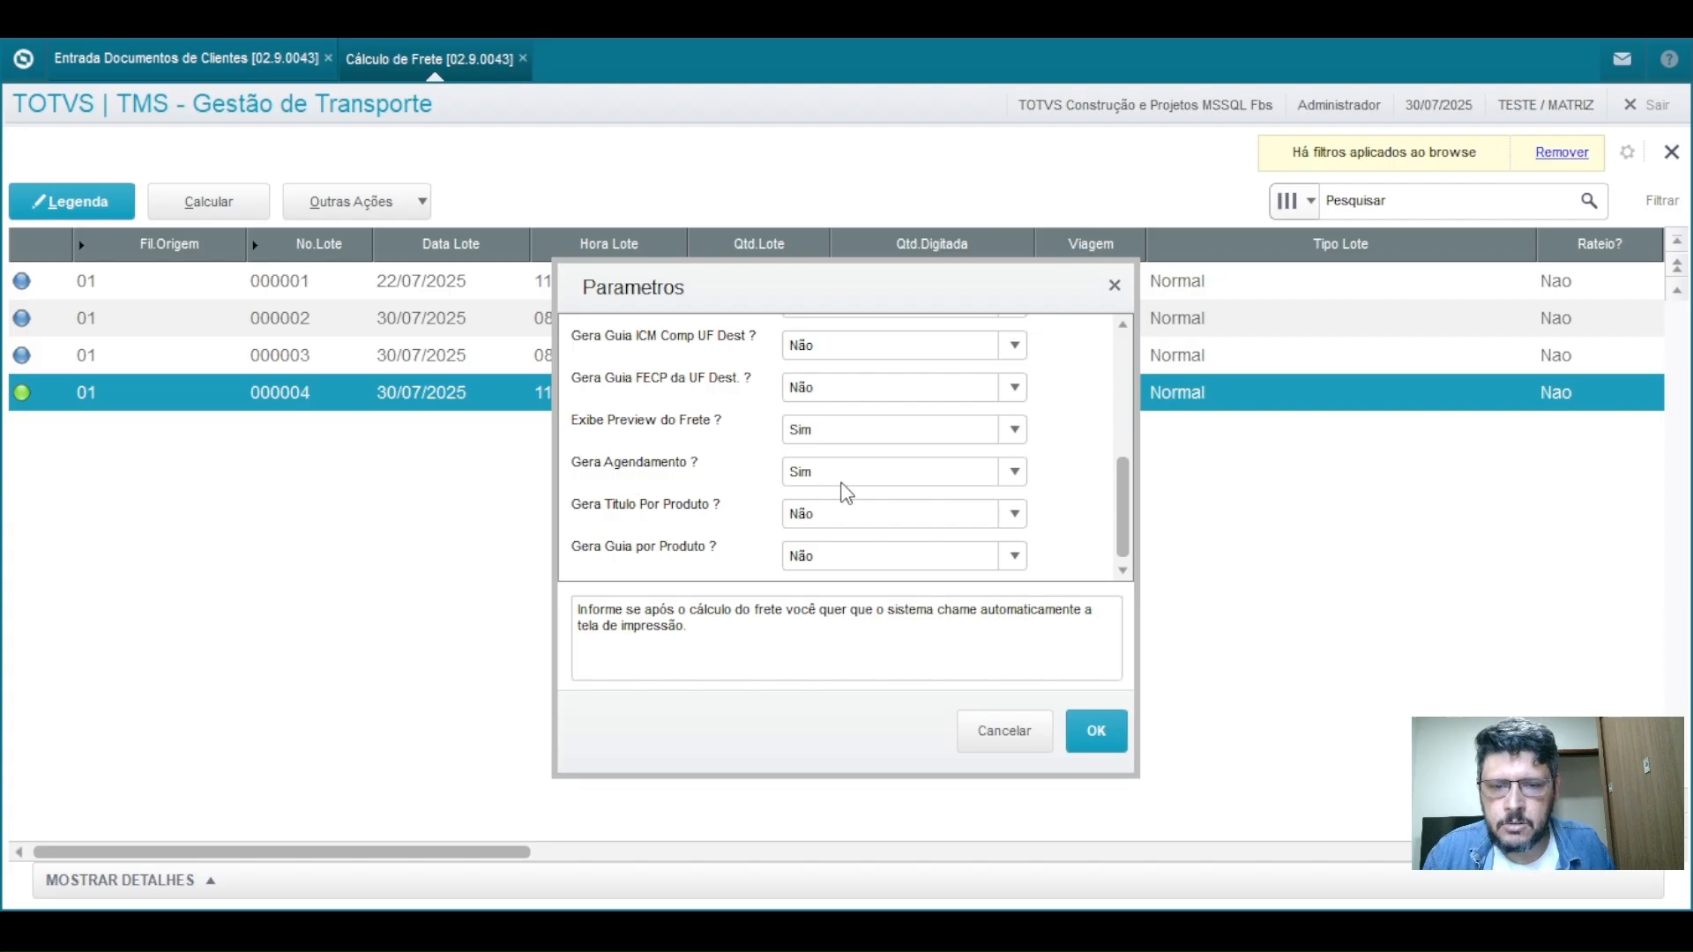
pyautogui.click(1096, 746)
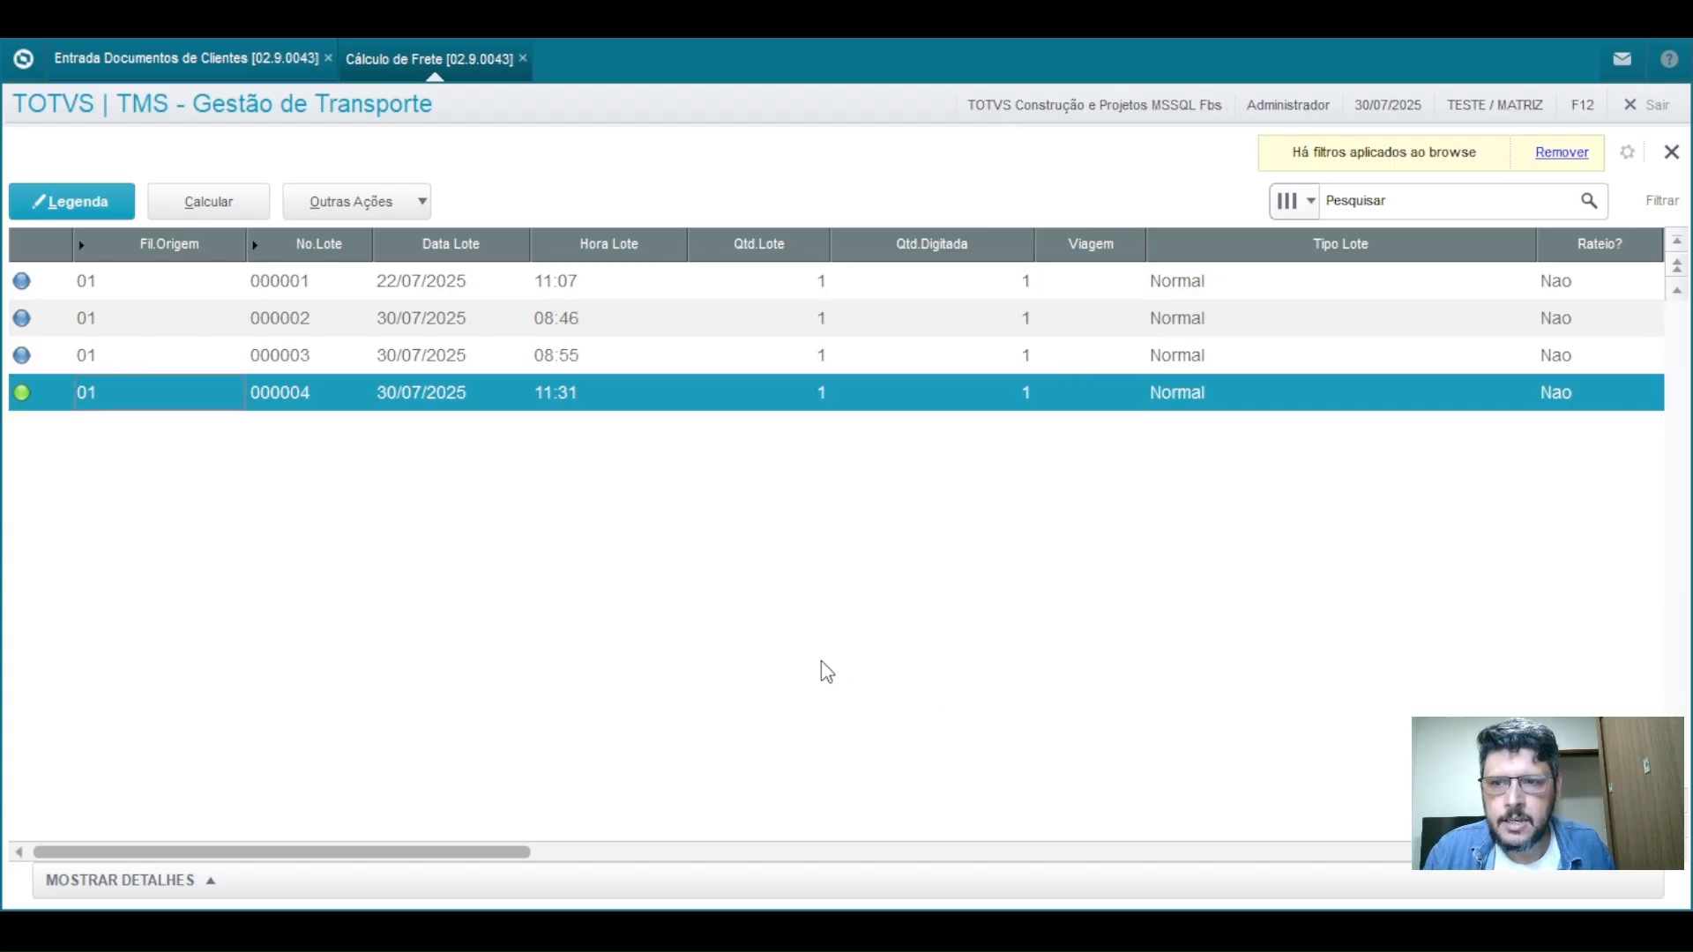
pyautogui.press('Escape')
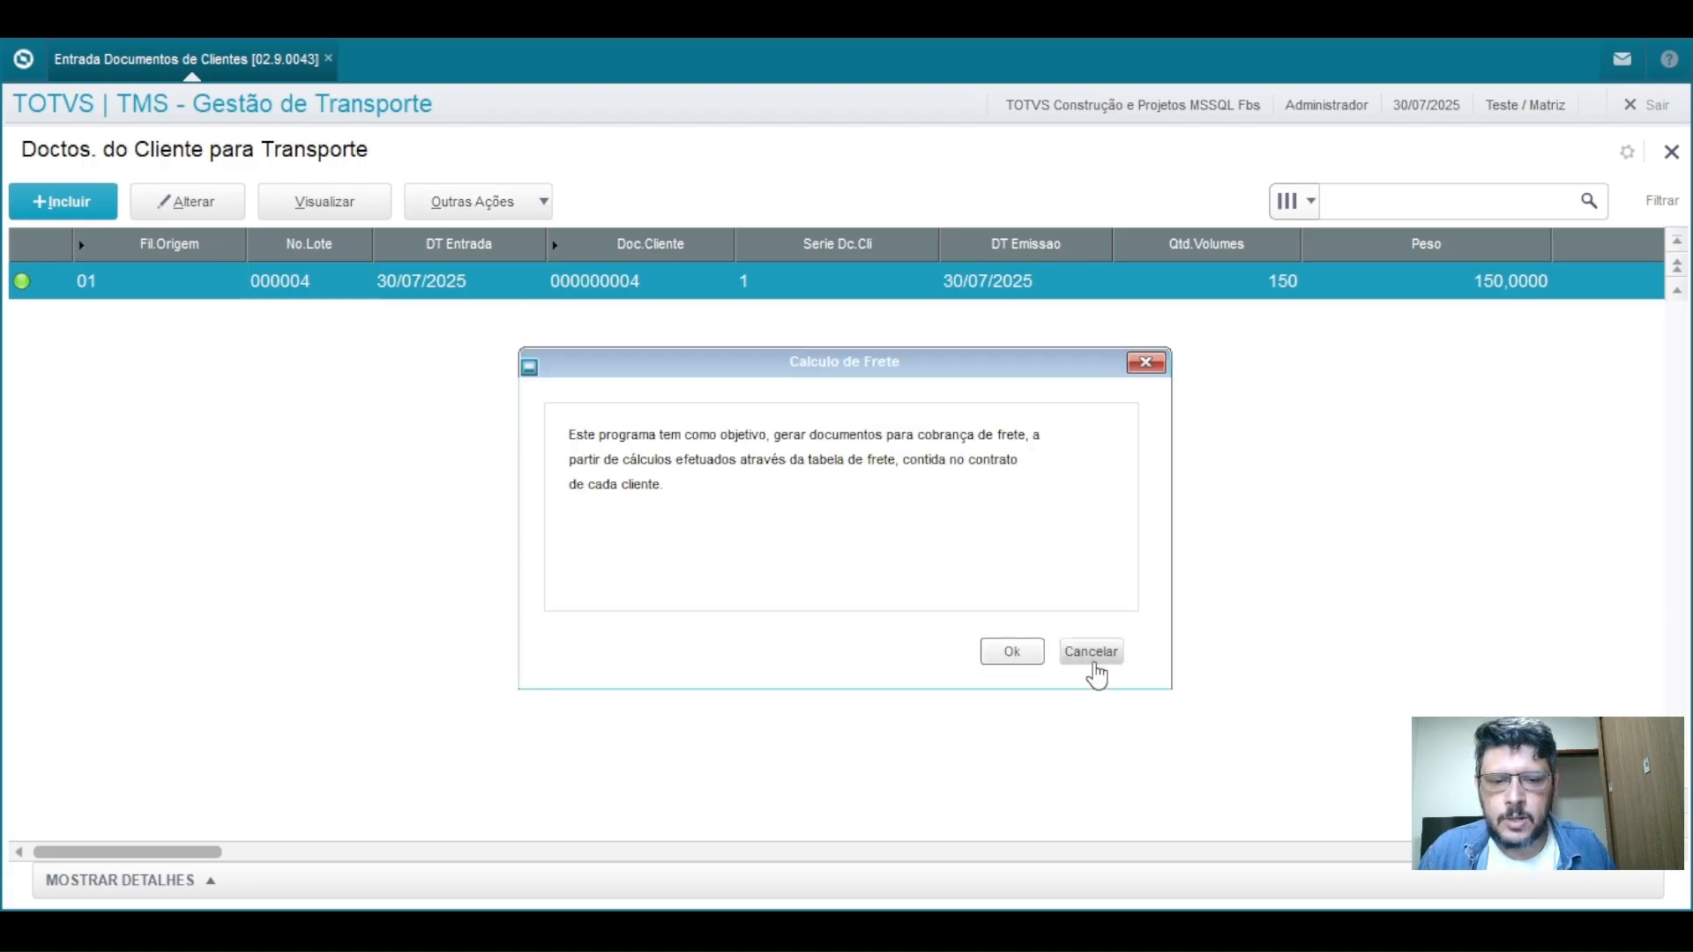
# Step: Run the freight calculation for lot 000004, confirm its receivable freight preview and leave the client document entry routine
pyautogui.click(1010, 659)
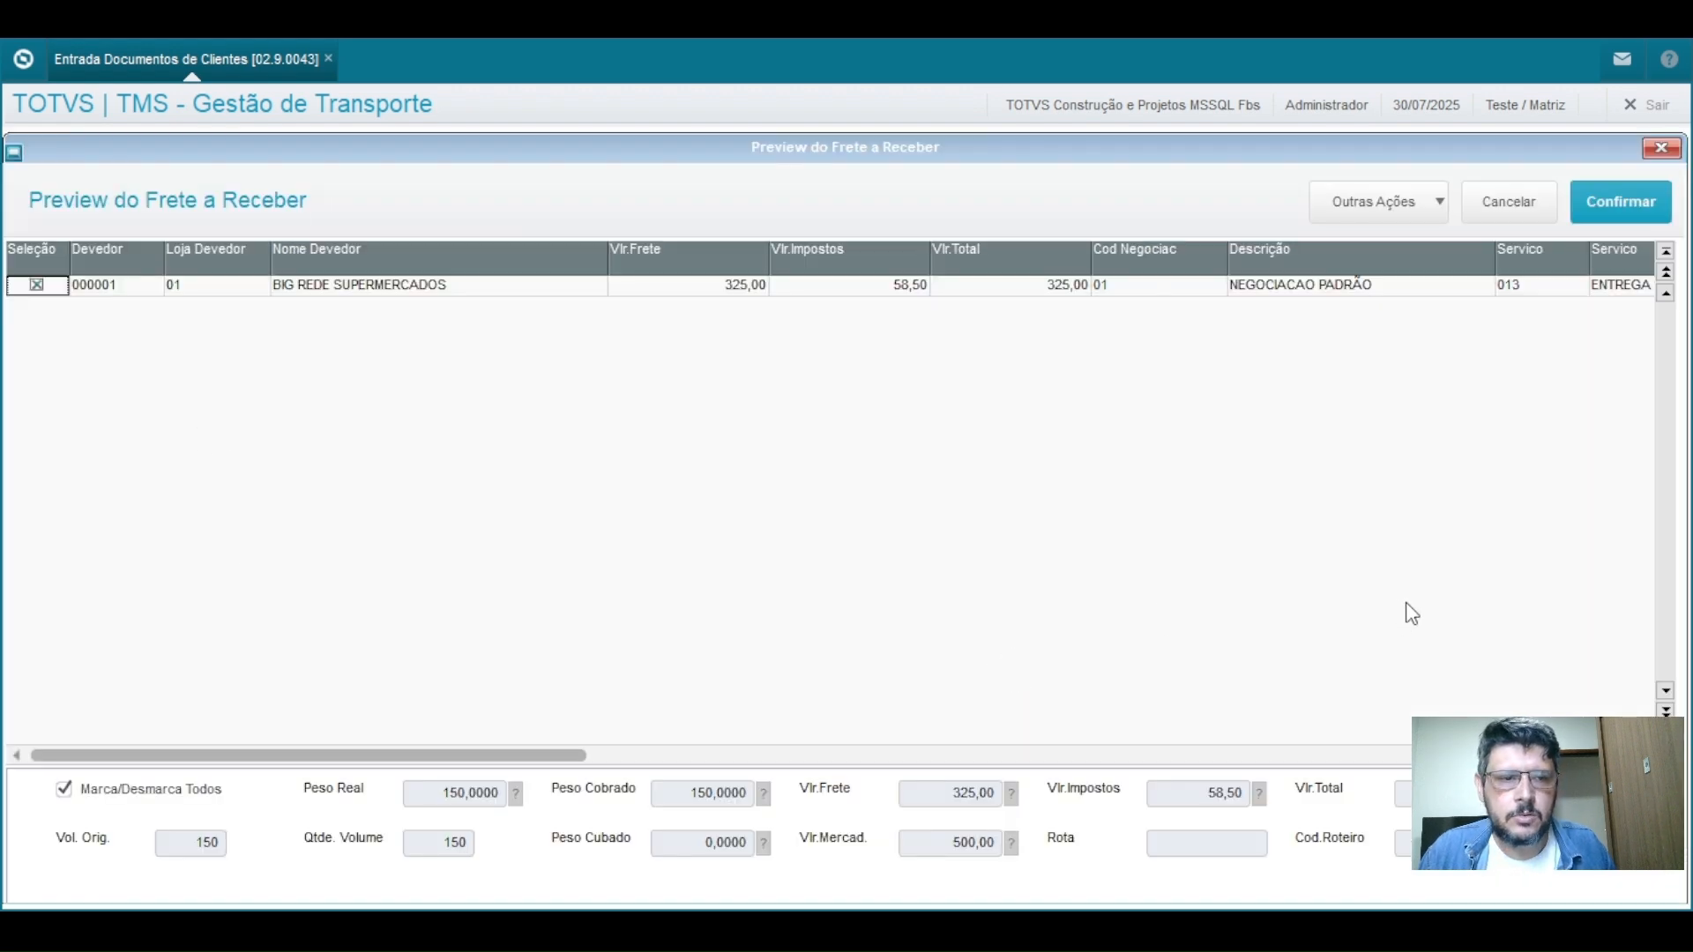
pyautogui.click(1621, 202)
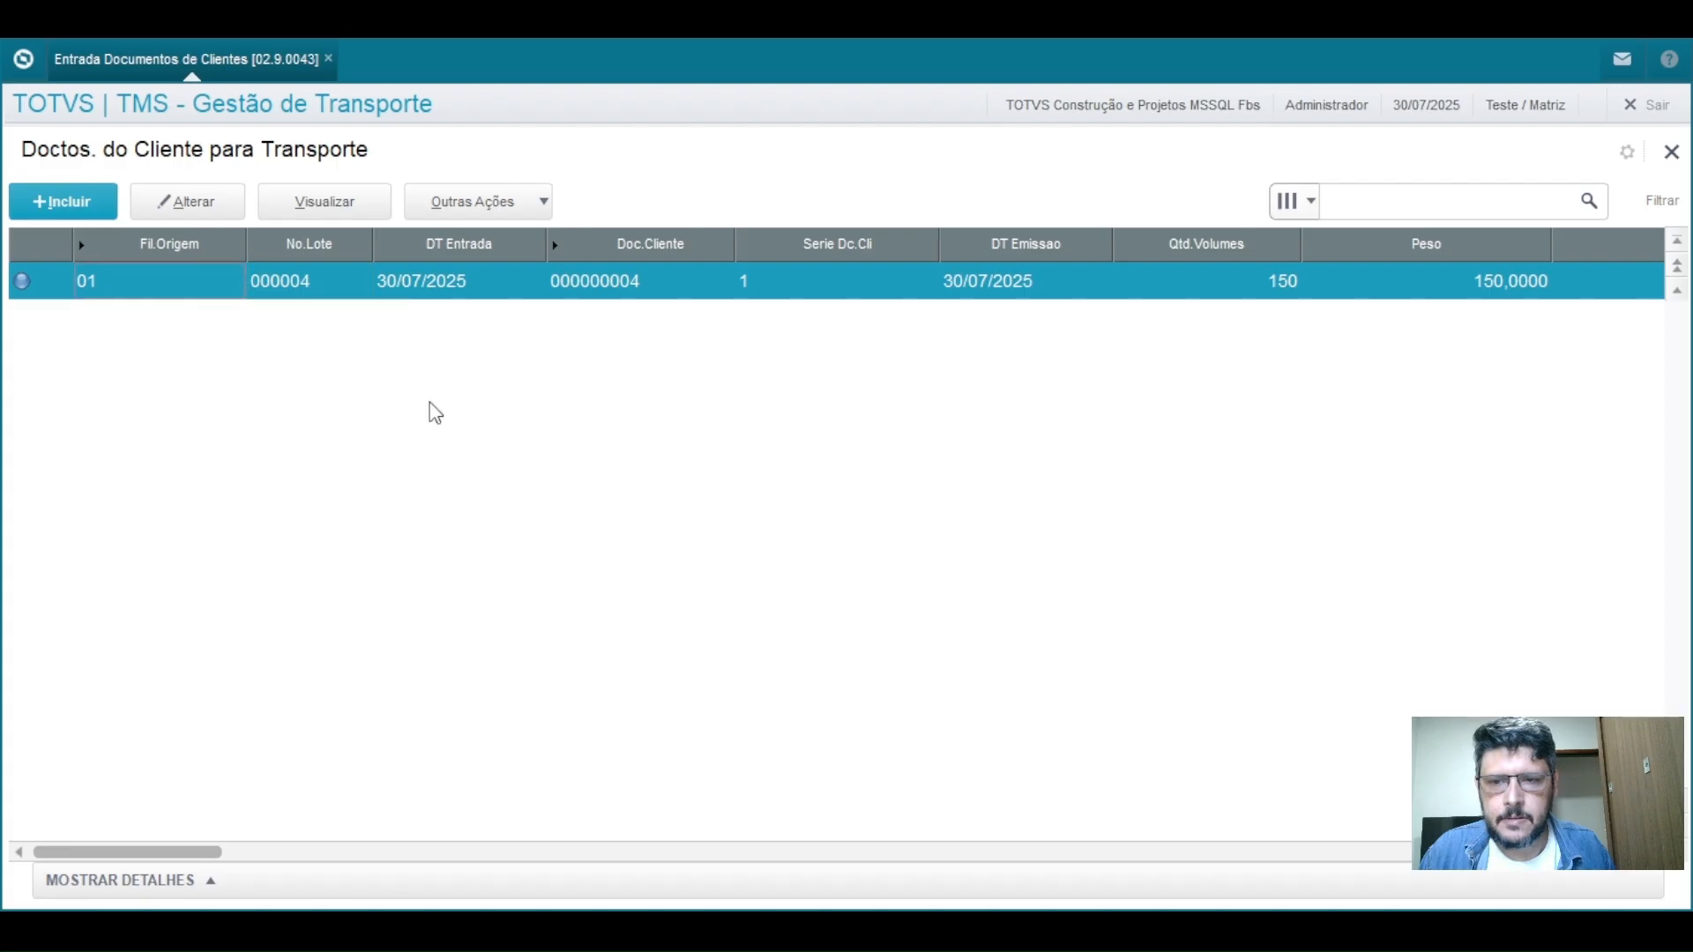
pyautogui.press('Escape')
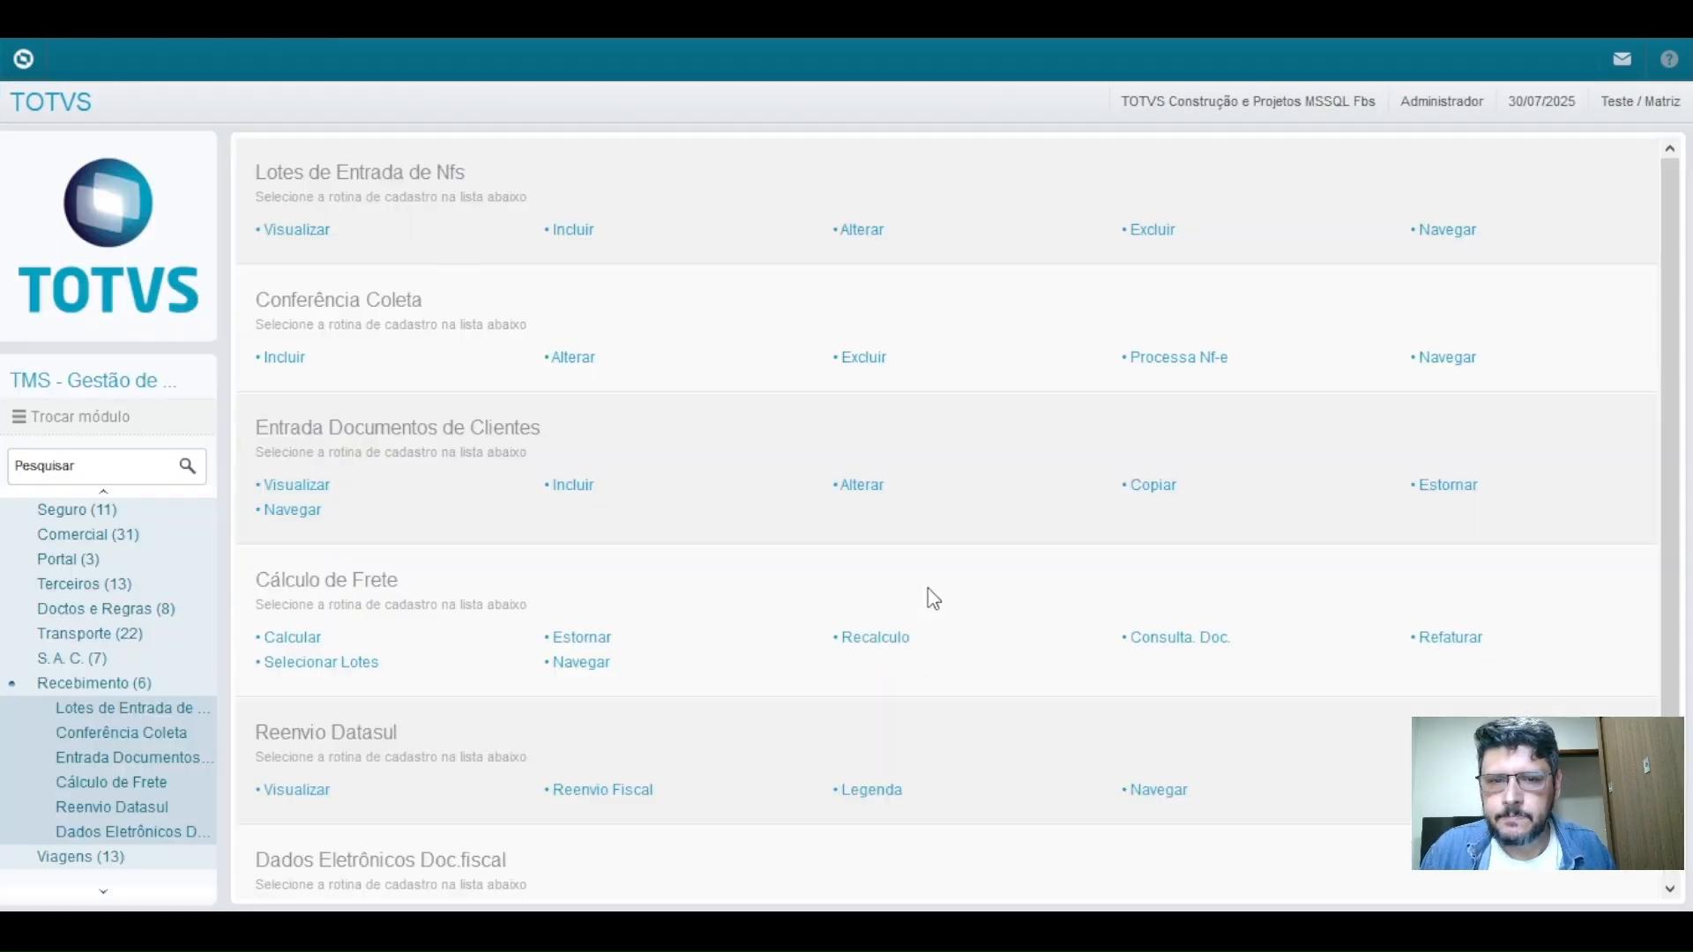
# Step: Open the delivery scheduling monitor (Monitor Agendamento Entrega) from the Transporte routines
pyautogui.click(88, 707)
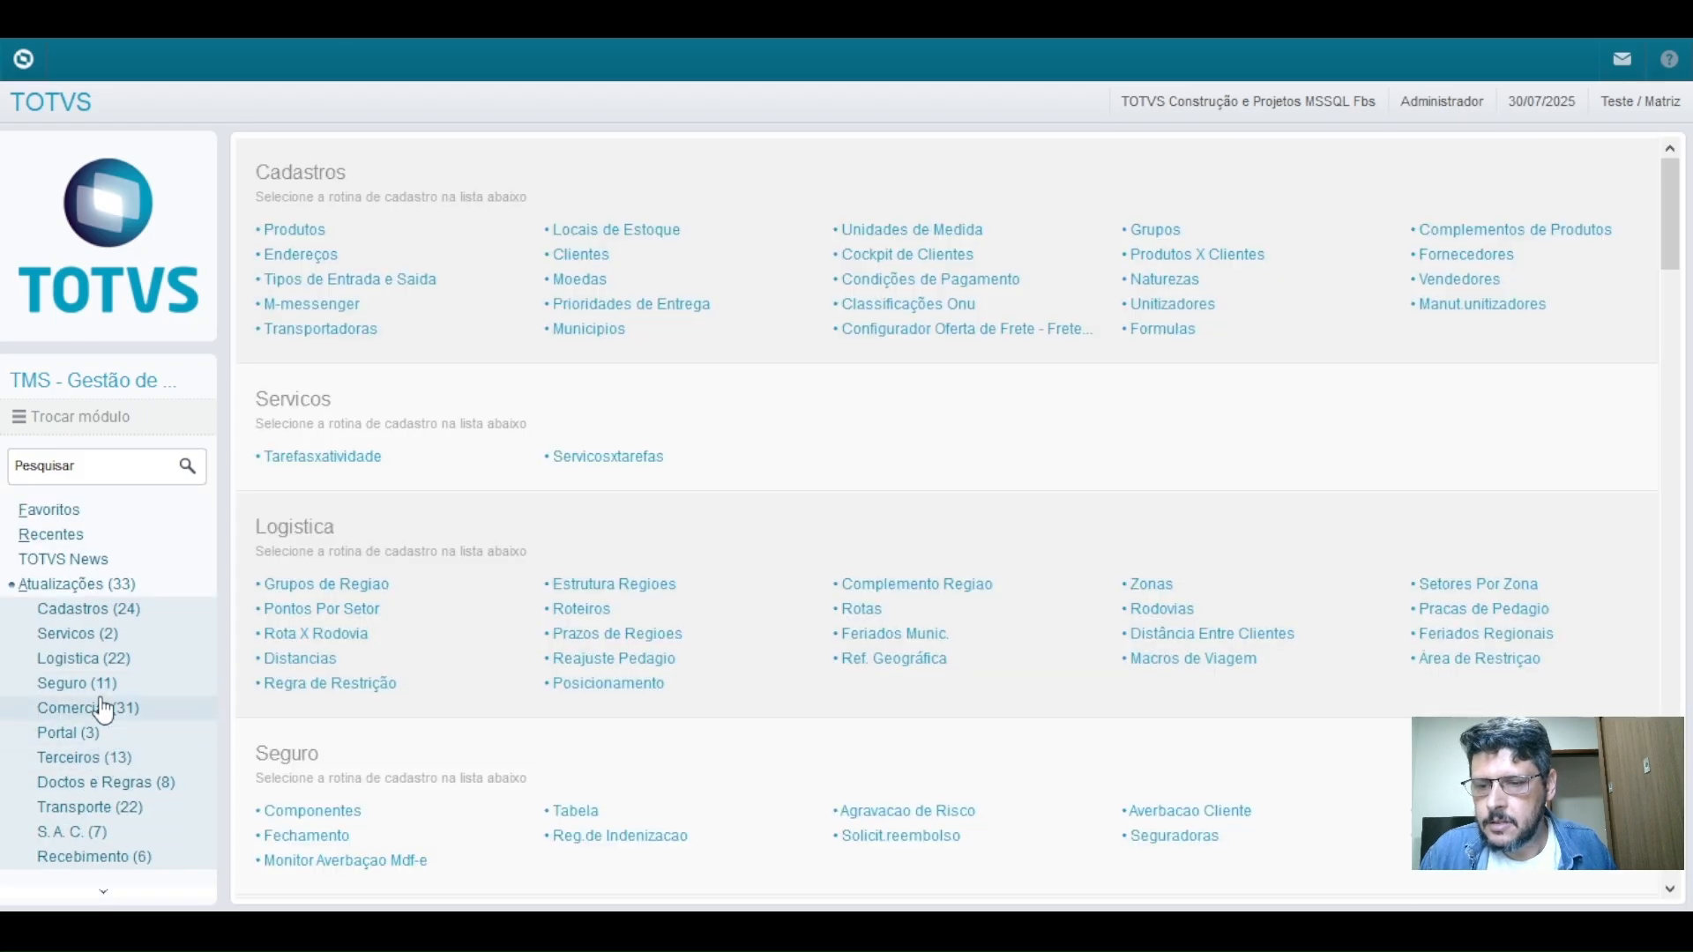
pyautogui.scroll(-2, 88, 710)
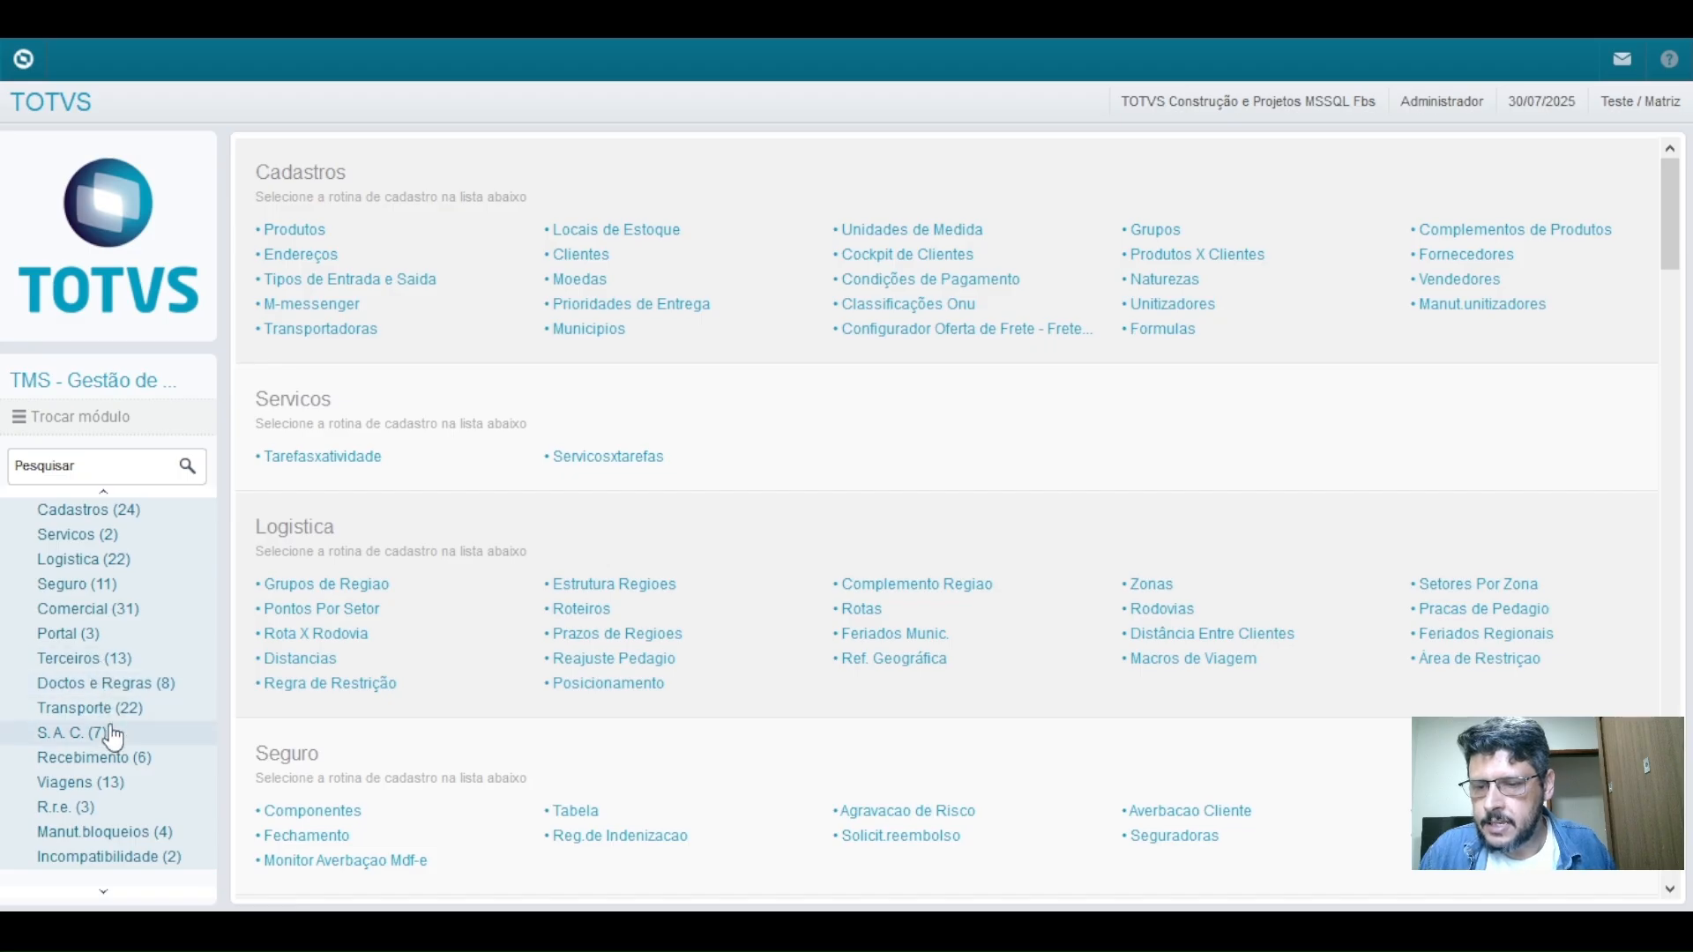
pyautogui.scroll(2, 56, 586)
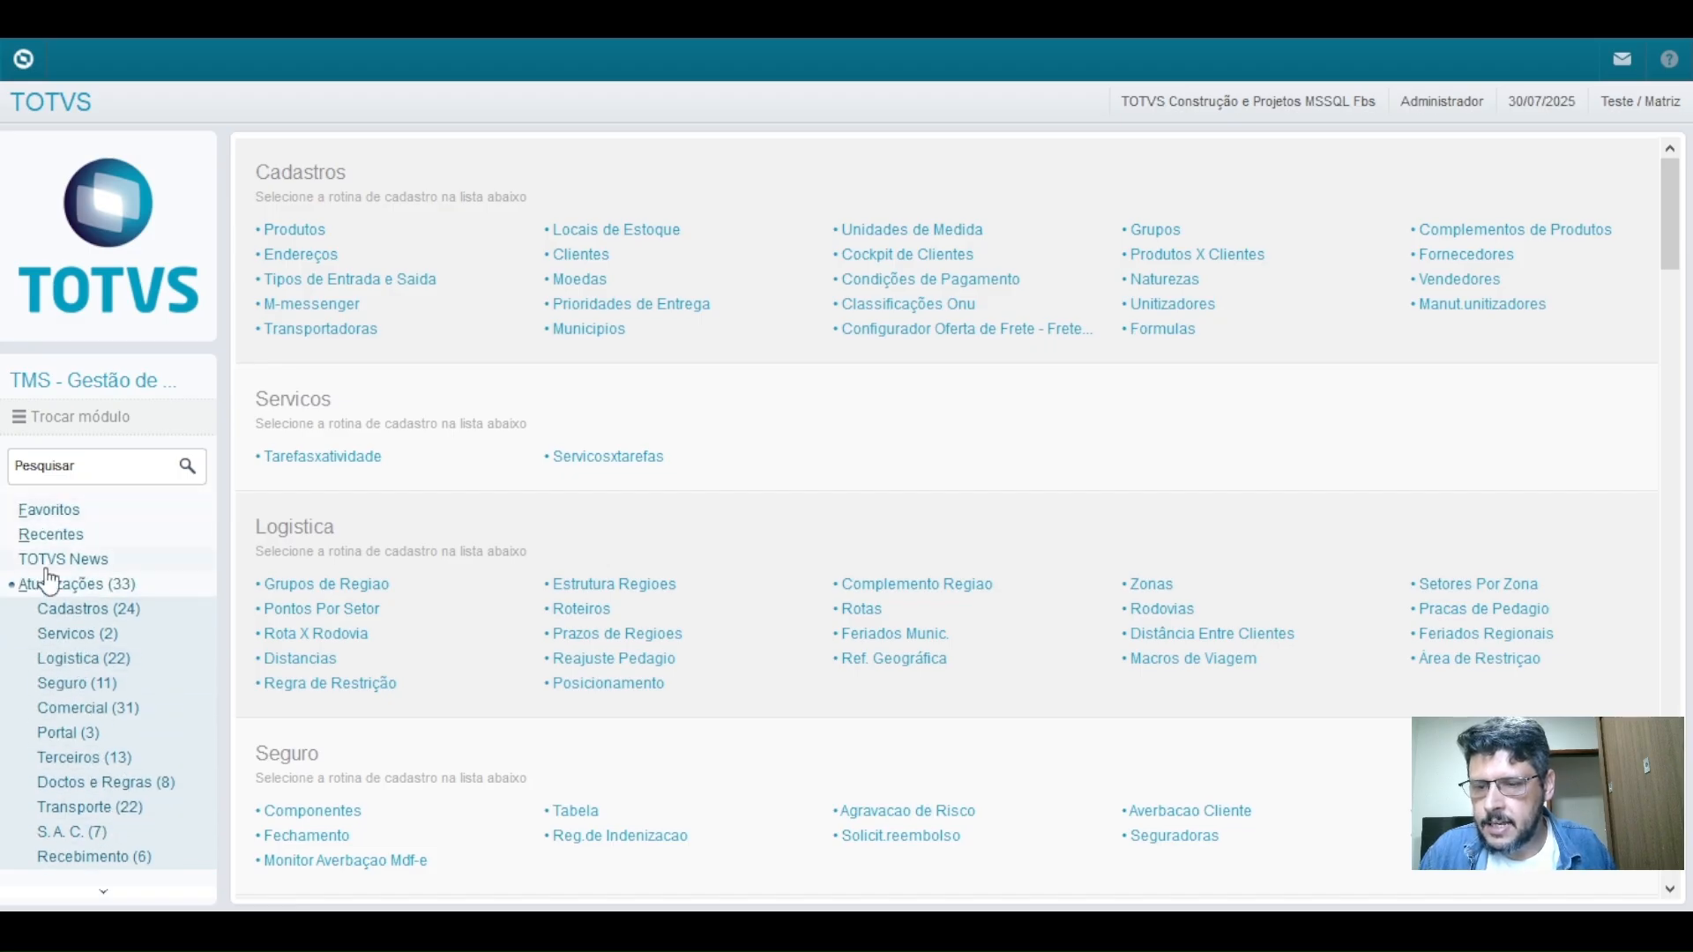
pyautogui.scroll(-3, 101, 716)
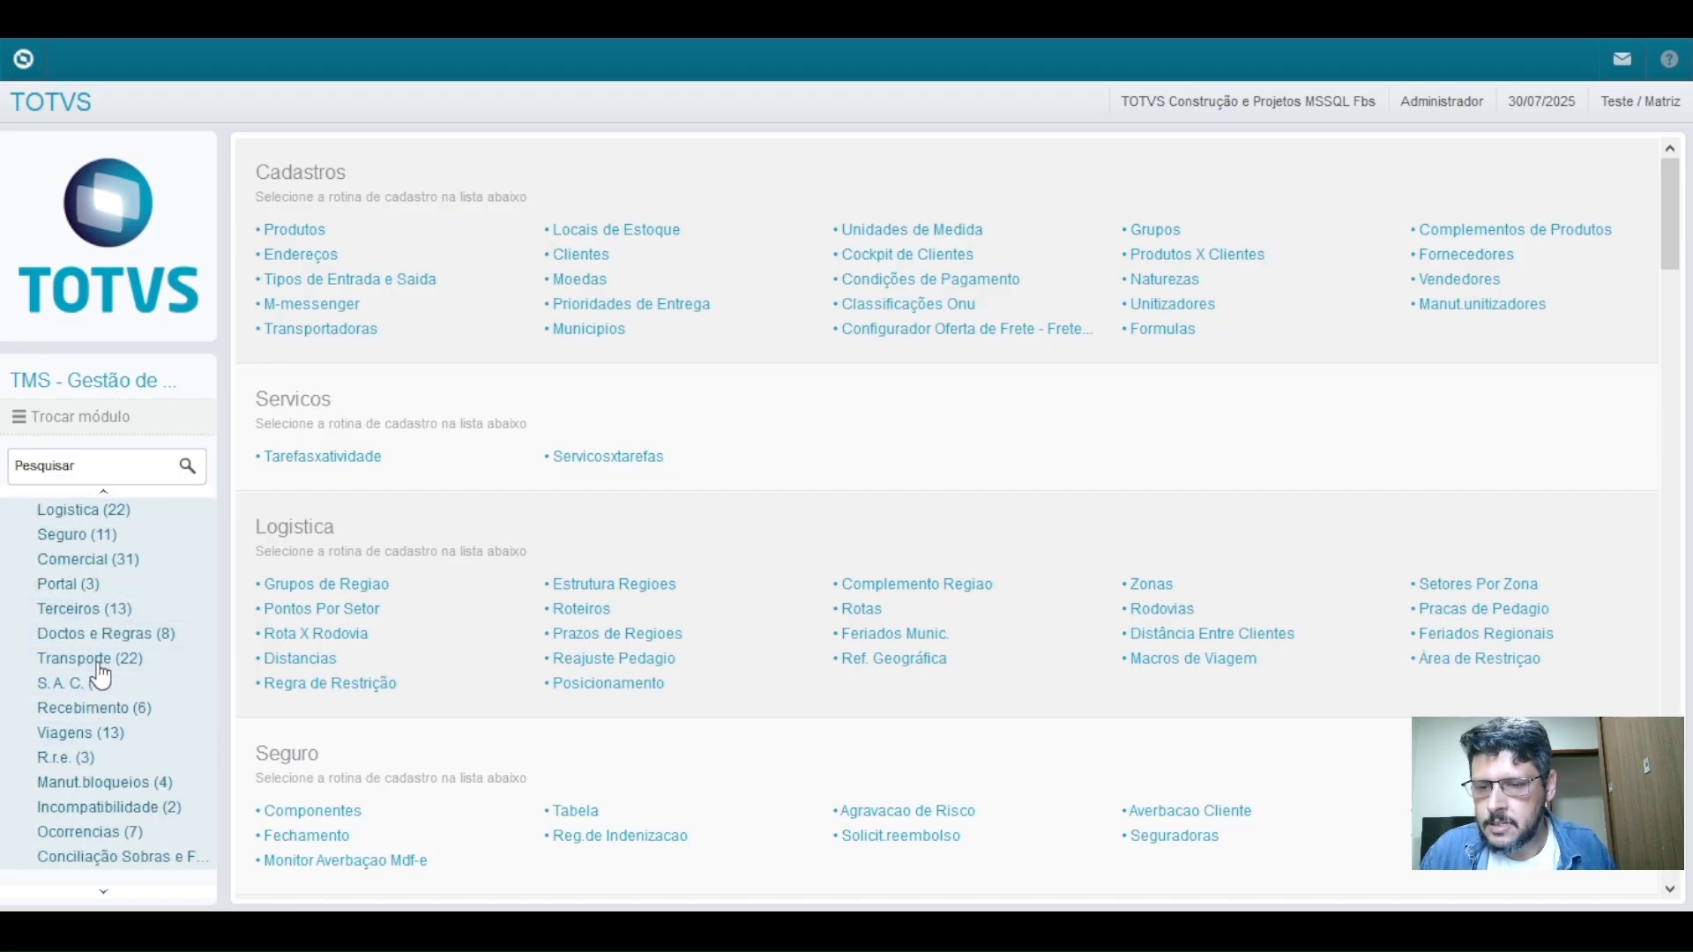
pyautogui.click(97, 662)
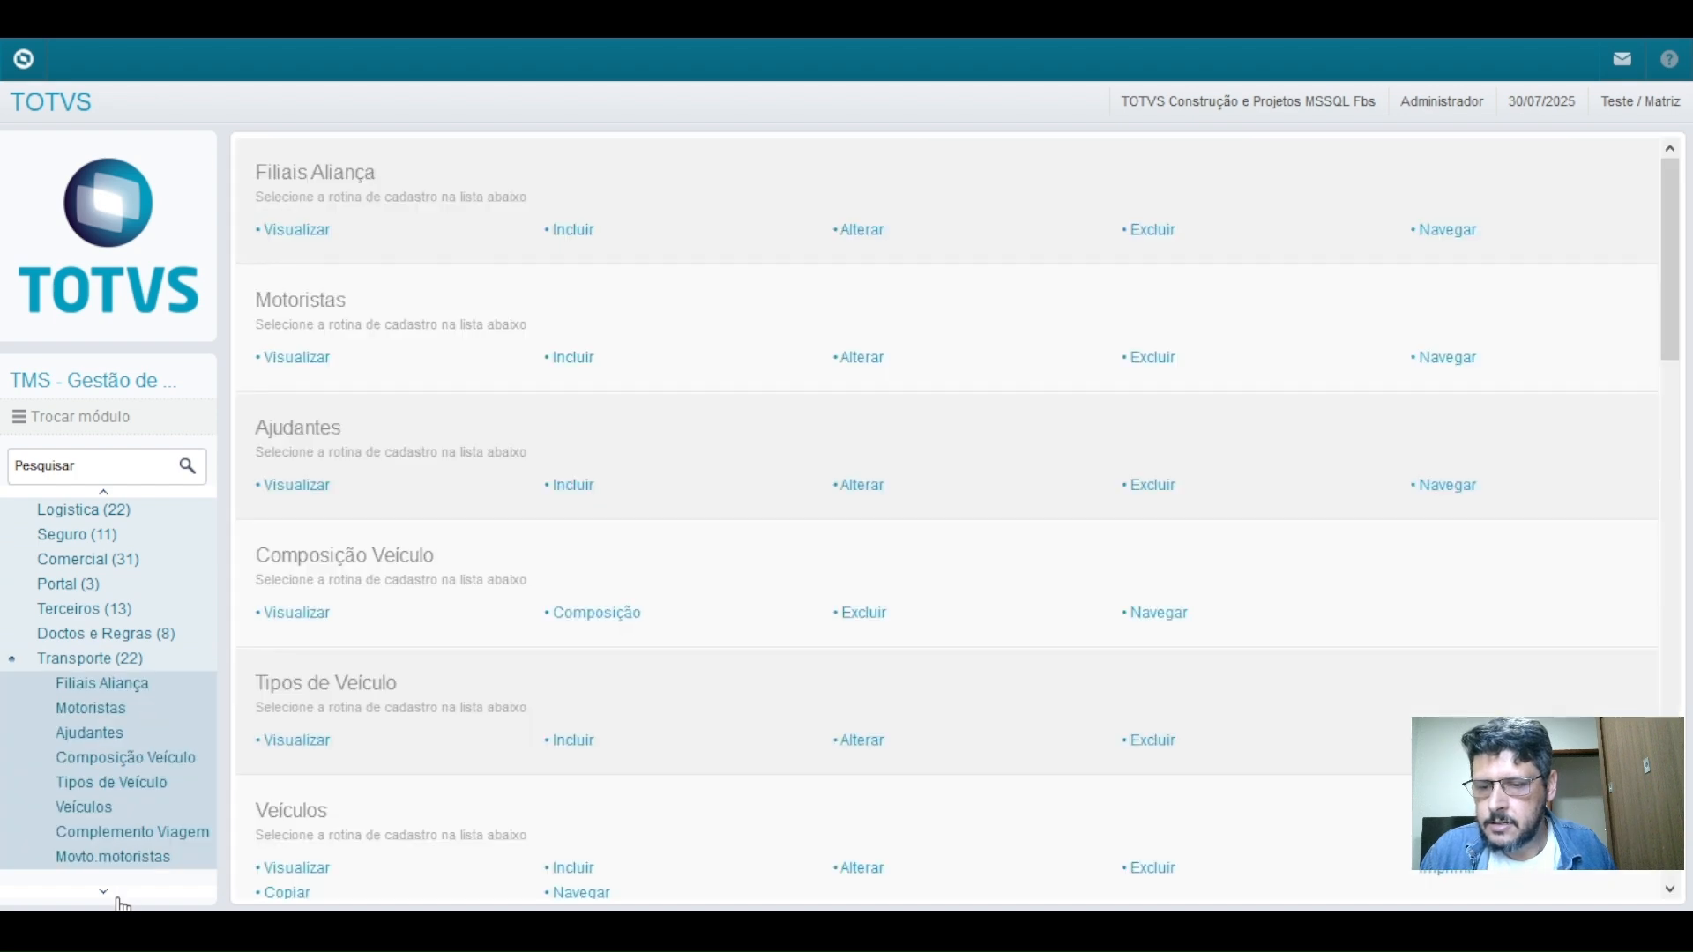
pyautogui.click(116, 896)
pyautogui.click(116, 896)
pyautogui.click(116, 896)
pyautogui.click(115, 896)
pyautogui.click(117, 900)
pyautogui.click(117, 900)
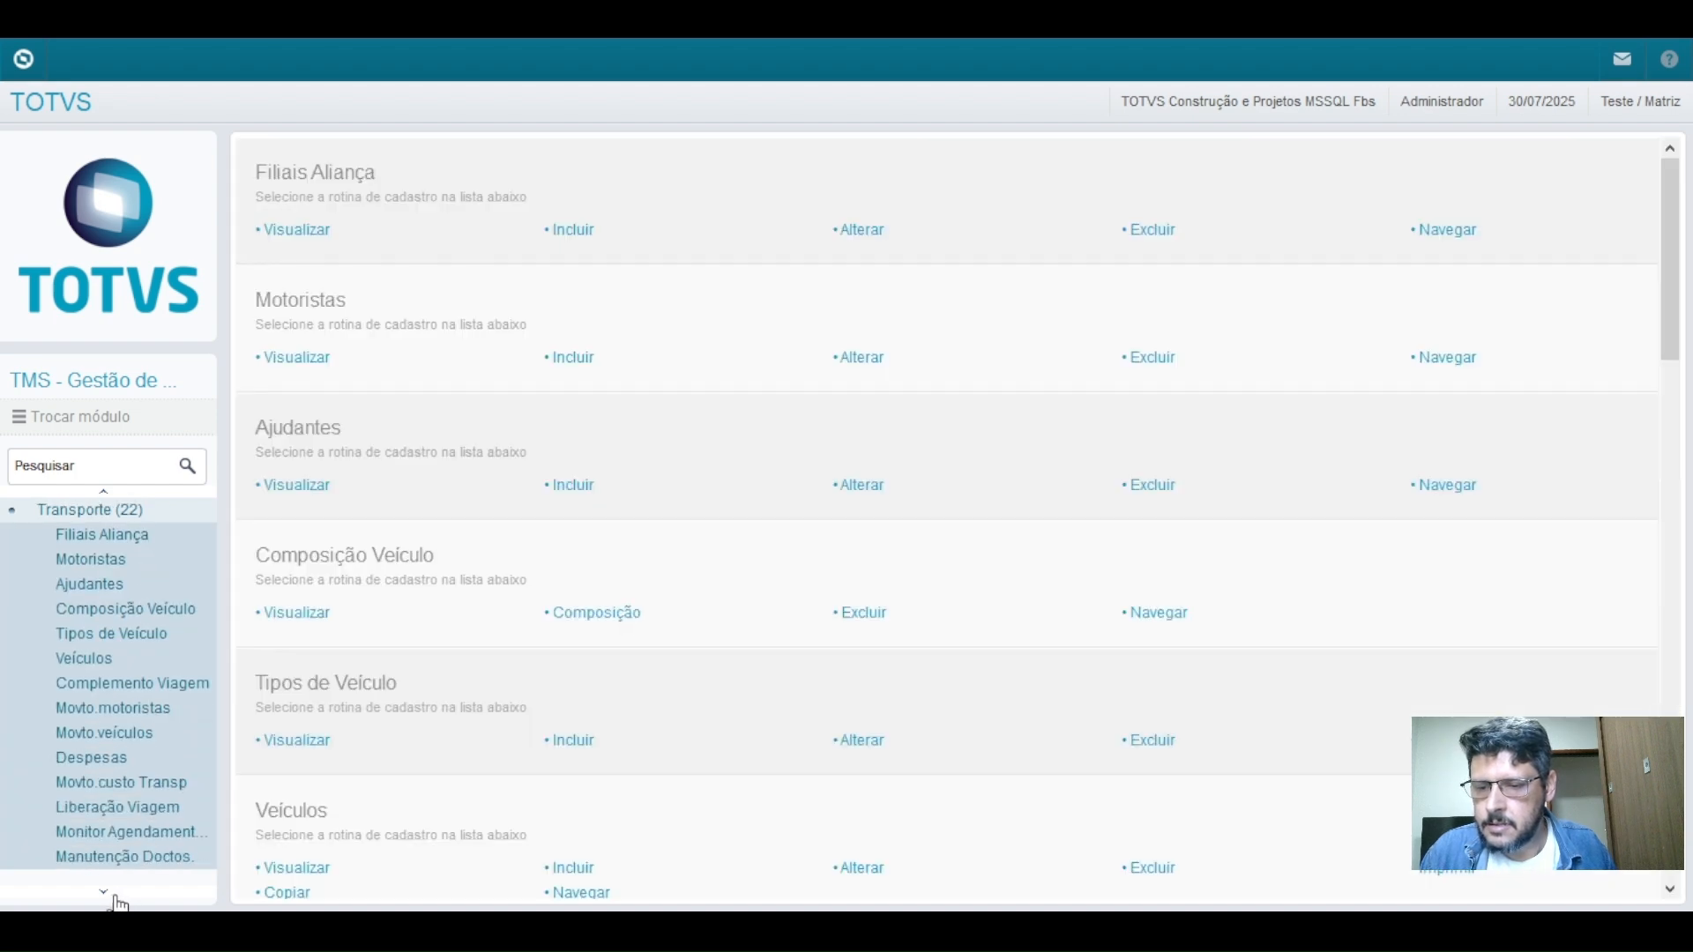
pyautogui.click(132, 834)
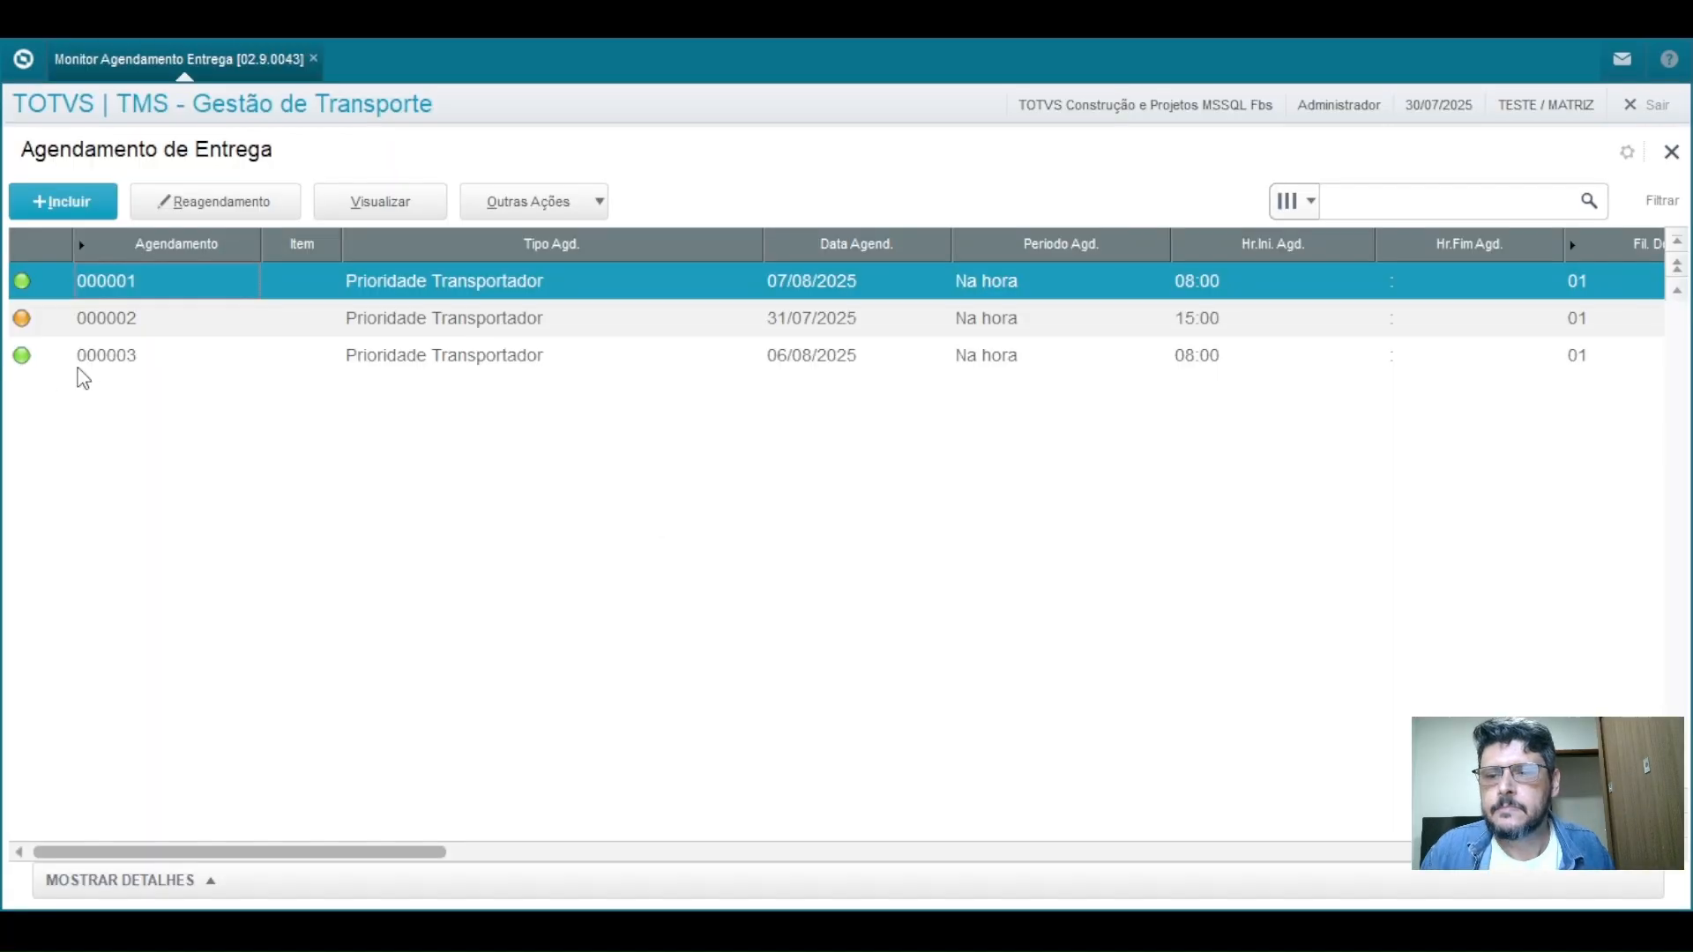
# Step: View delivery appointment 000003 and examine its document number, recipient details and linked client document
pyautogui.click(104, 356)
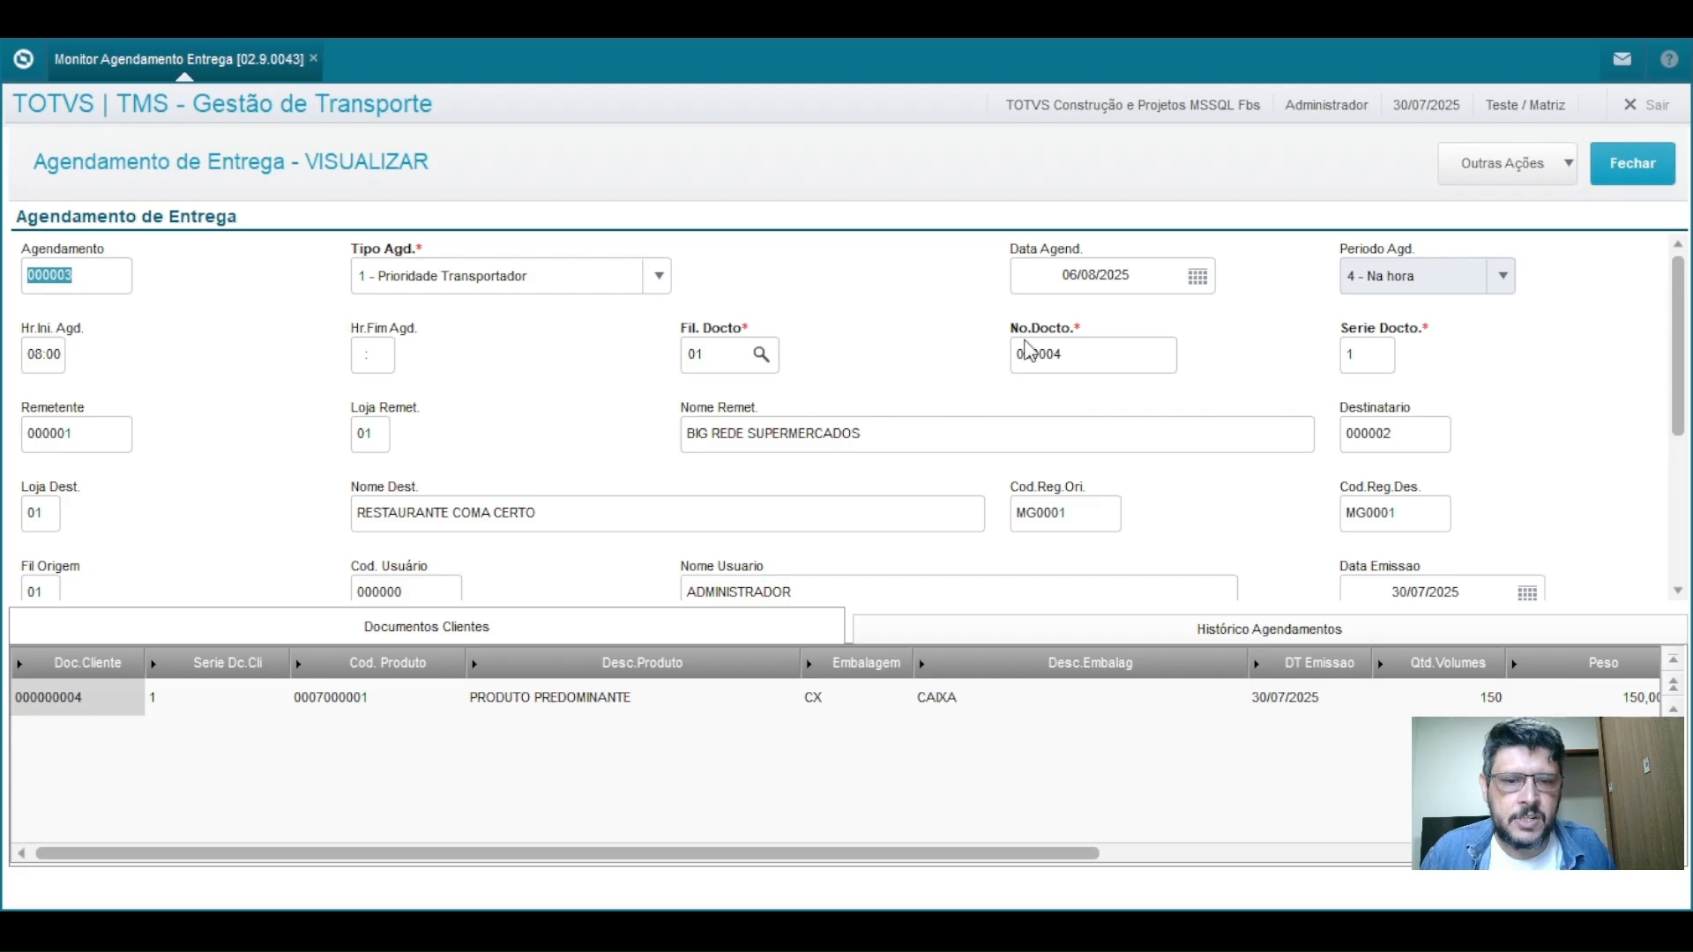
pyautogui.click(1057, 368)
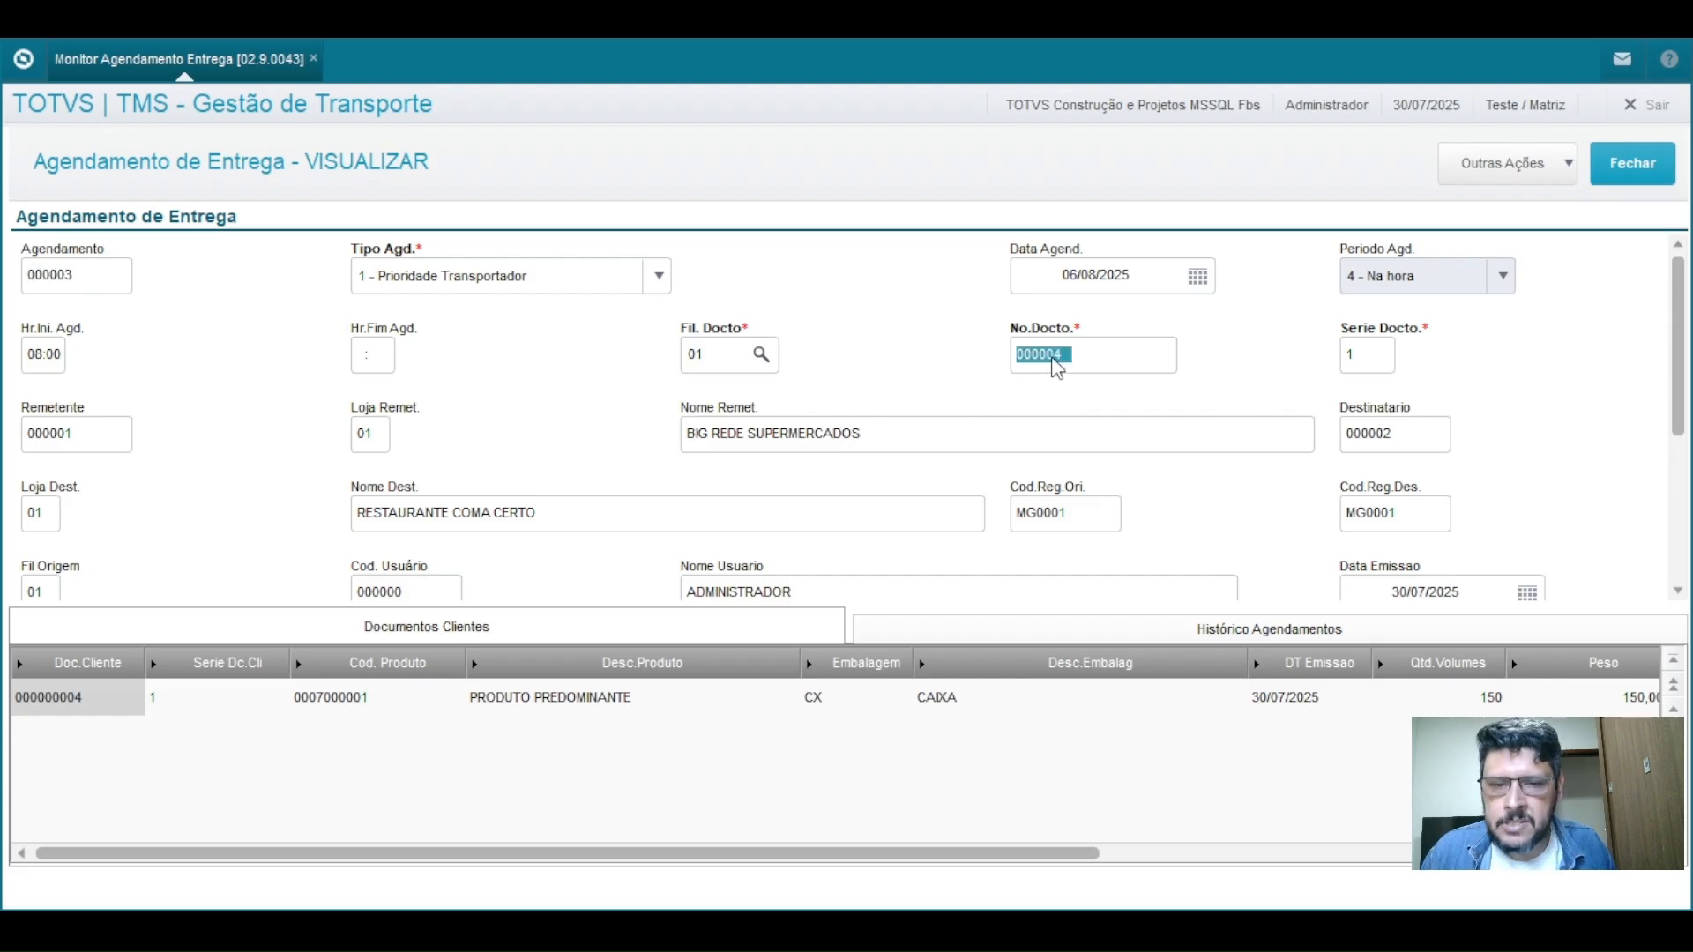
pyautogui.scroll(-3, 593, 484)
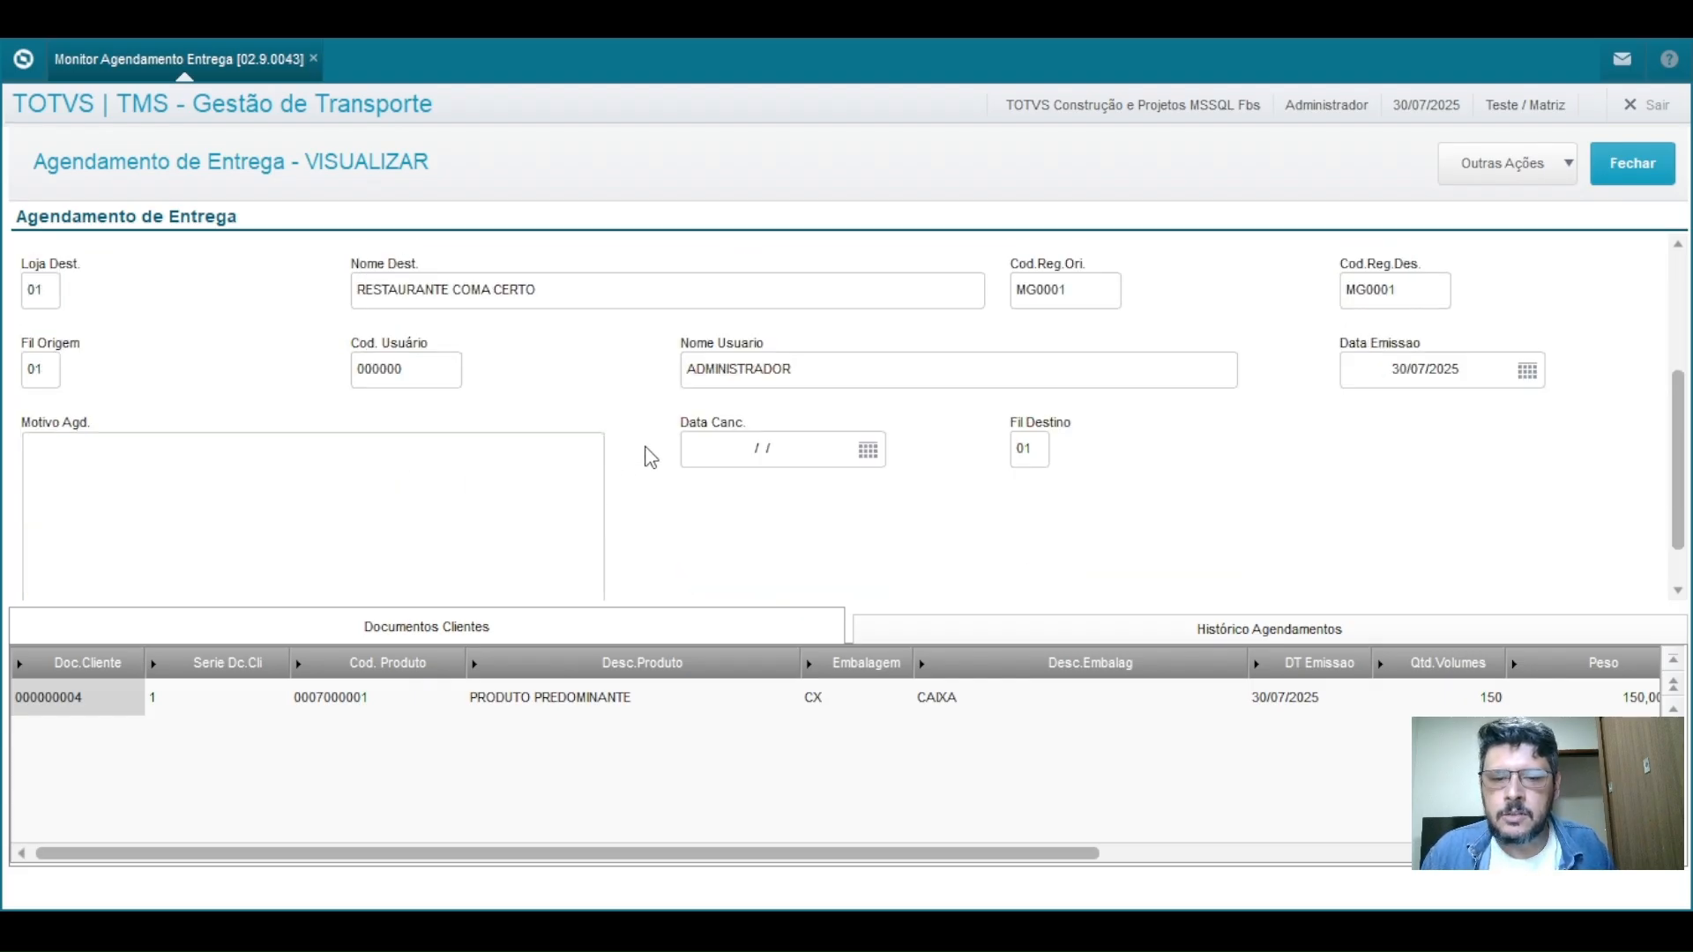
pyautogui.click(200, 705)
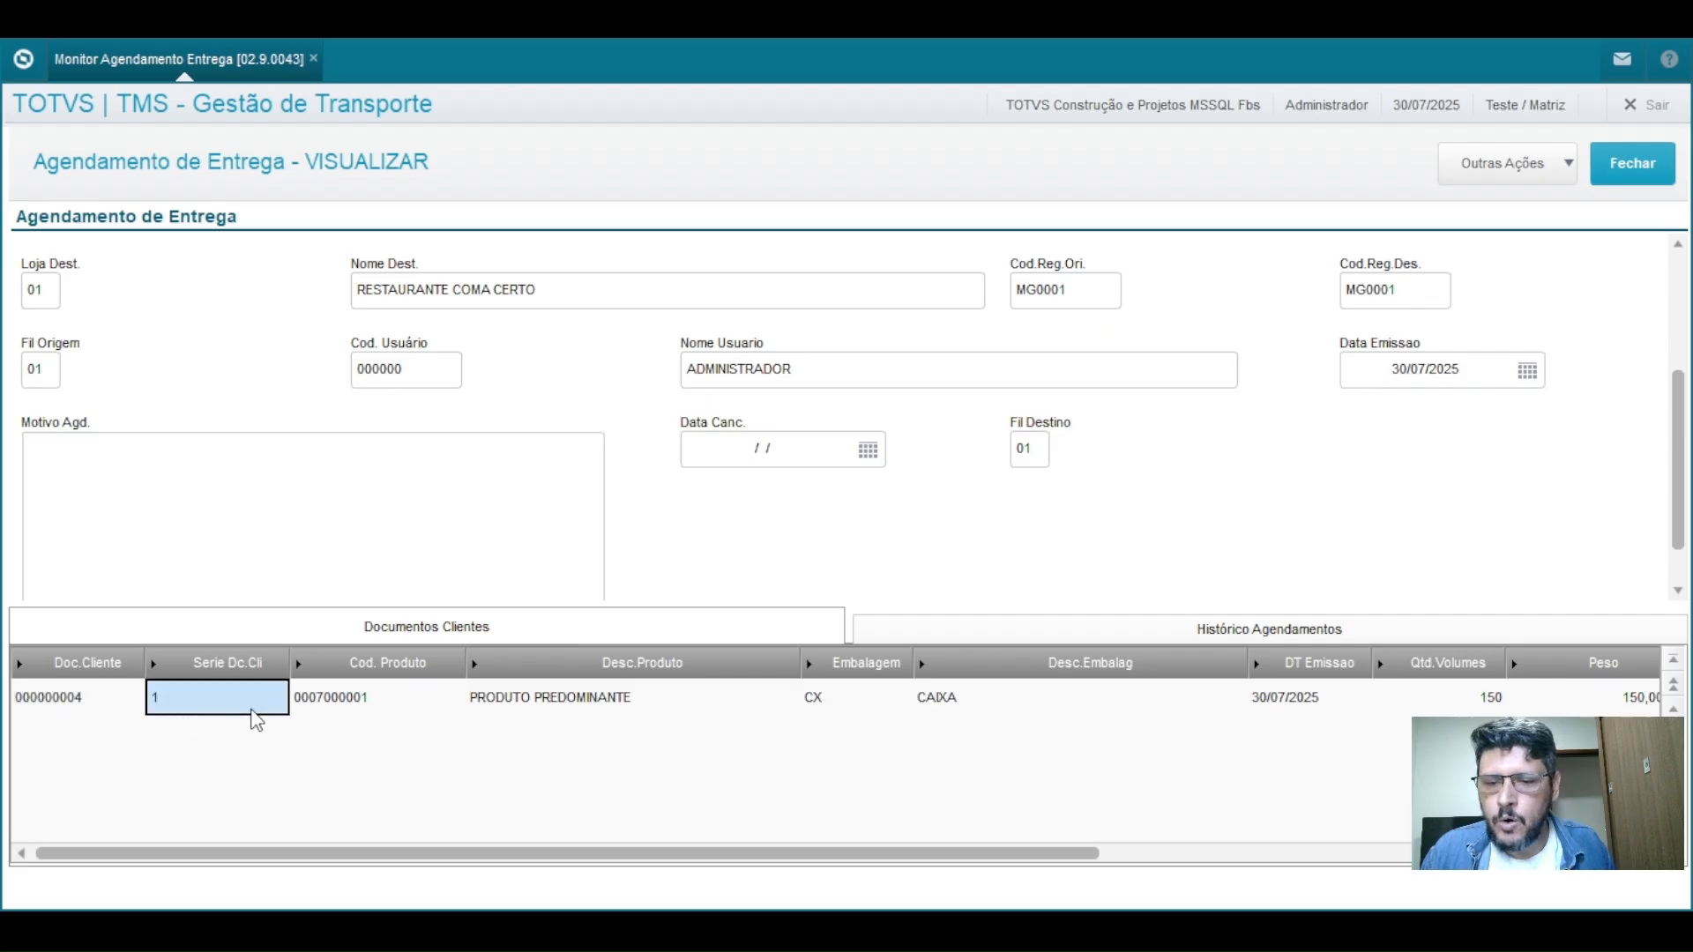
pyautogui.click(1226, 705)
pyautogui.click(1307, 702)
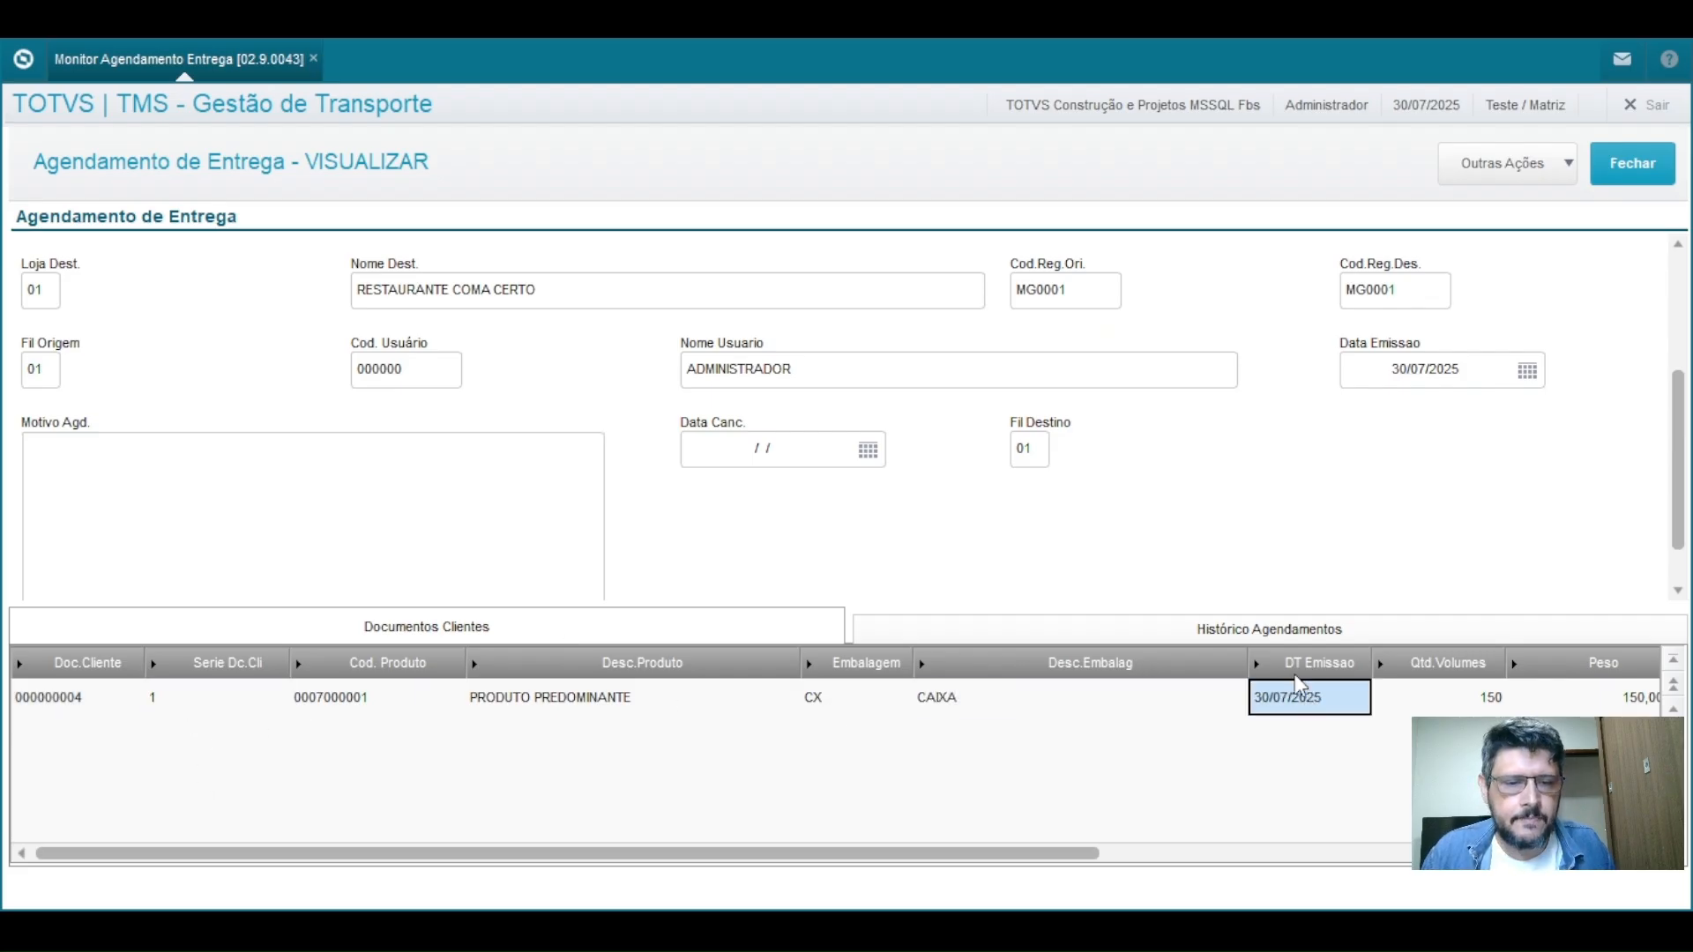
# Step: Examine the appointment's scheduling history, including type, date, period and start time, and close the view
pyautogui.click(1289, 642)
pyautogui.click(273, 698)
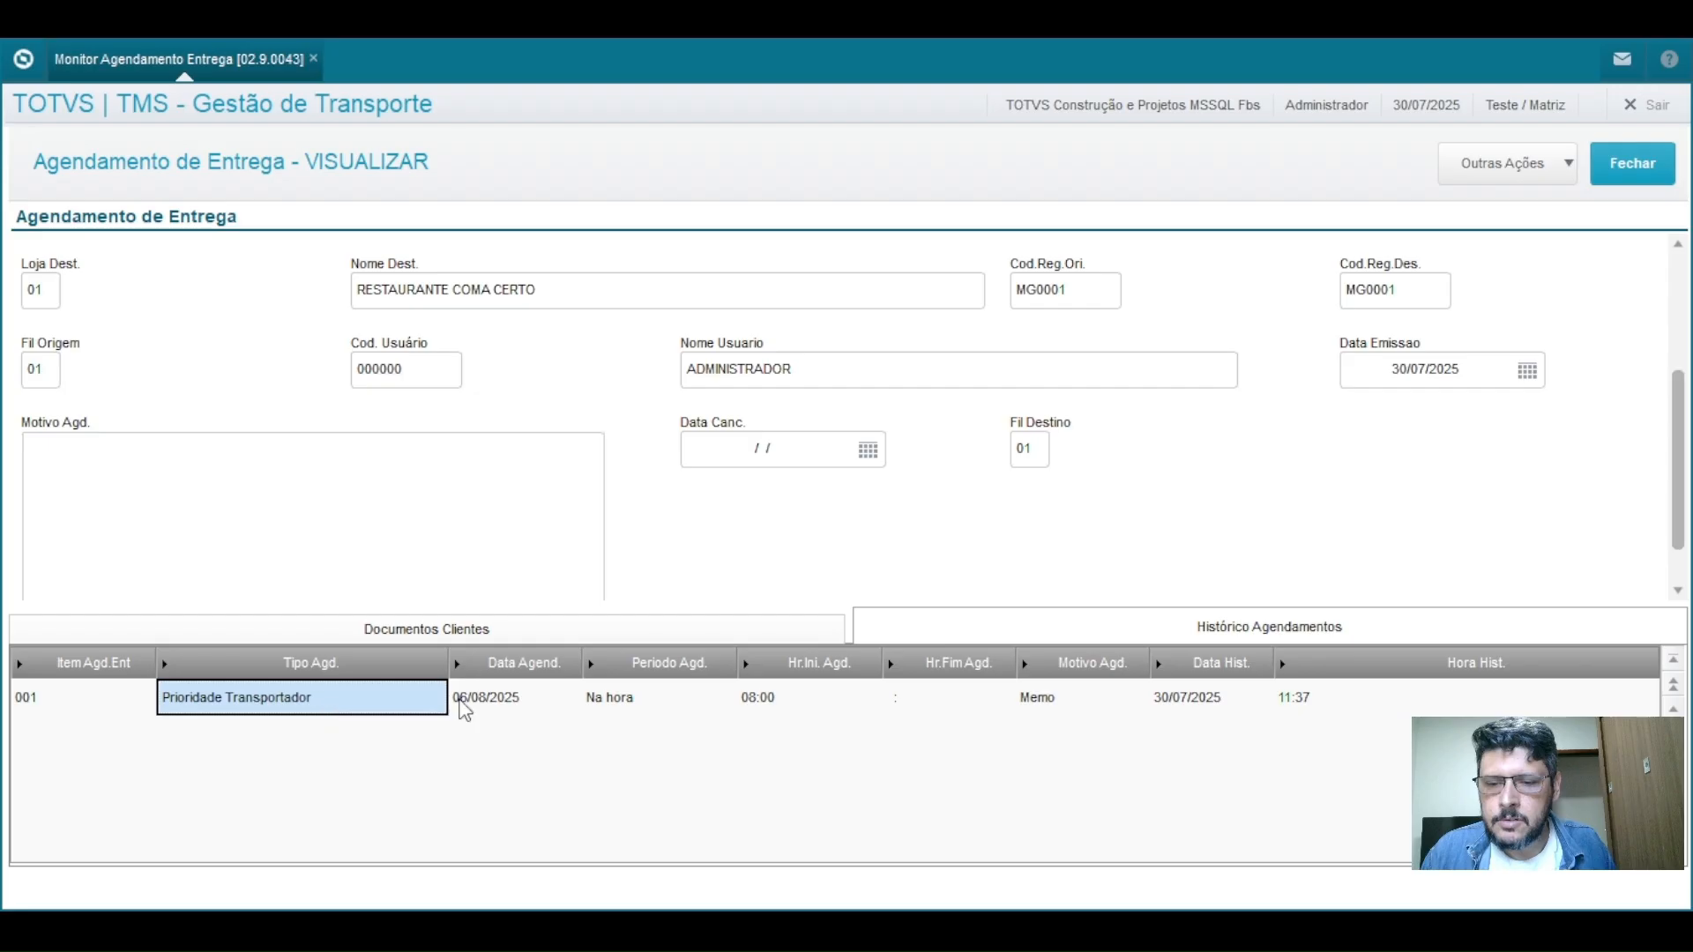
pyautogui.click(460, 701)
pyautogui.click(672, 714)
pyautogui.click(769, 708)
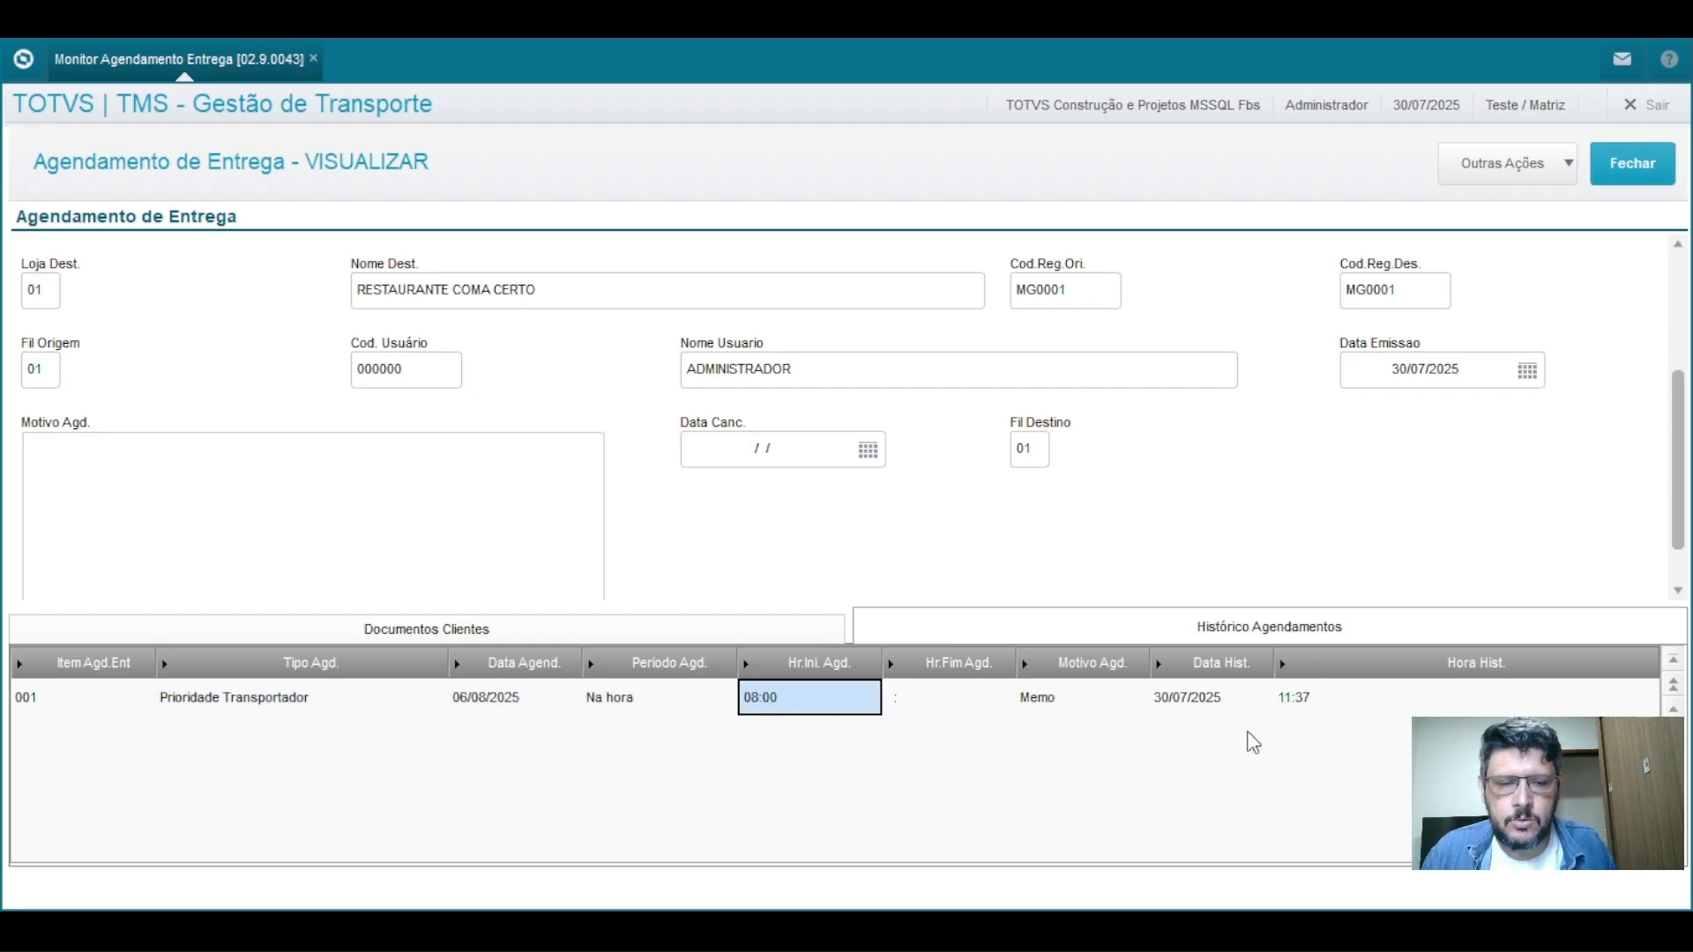
pyautogui.click(380, 710)
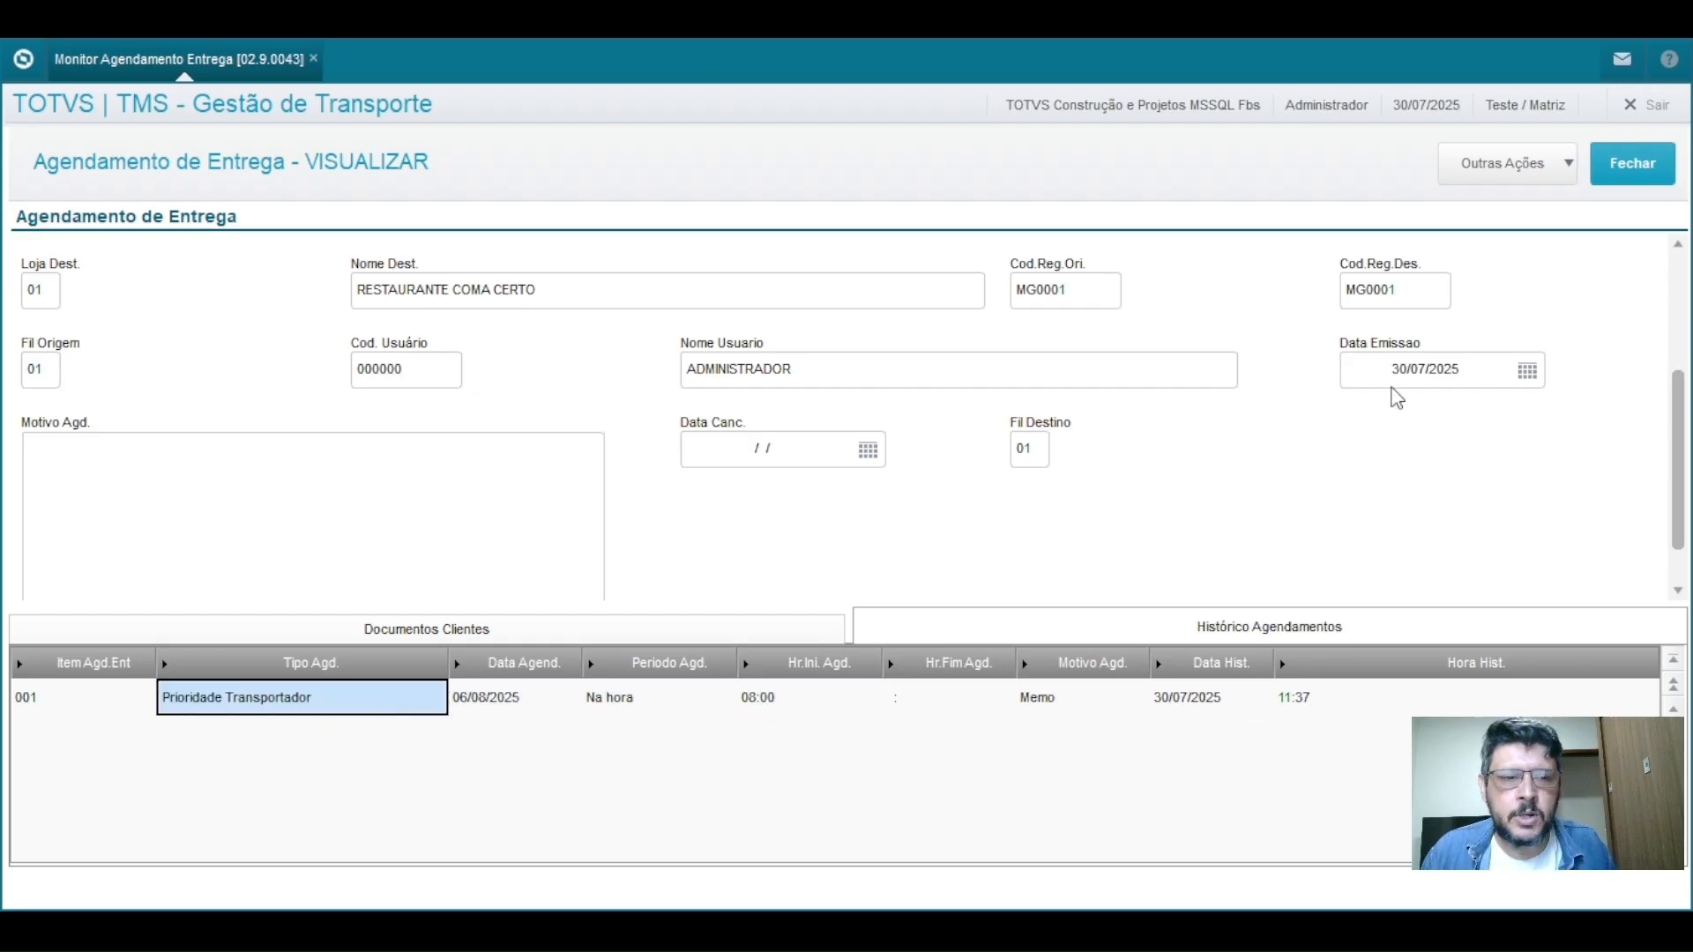
pyautogui.click(1644, 171)
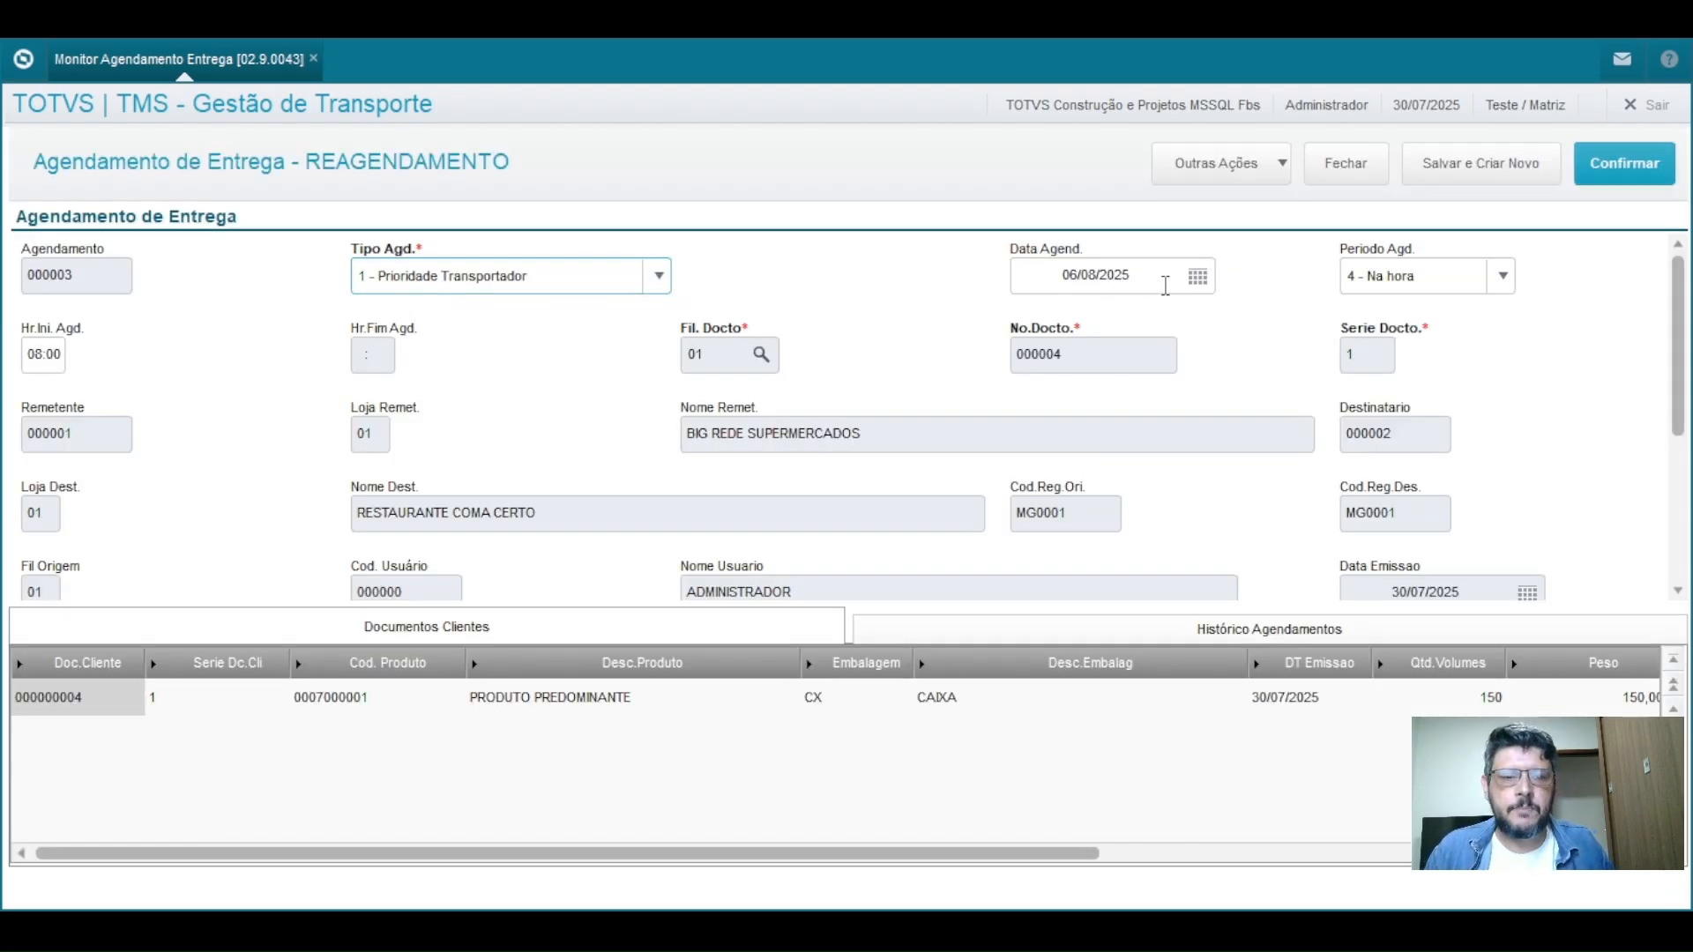
# Step: Inspect the appointment's rescheduling form without changing it, check the status legend, and leave the scheduling monitor
pyautogui.click(1164, 285)
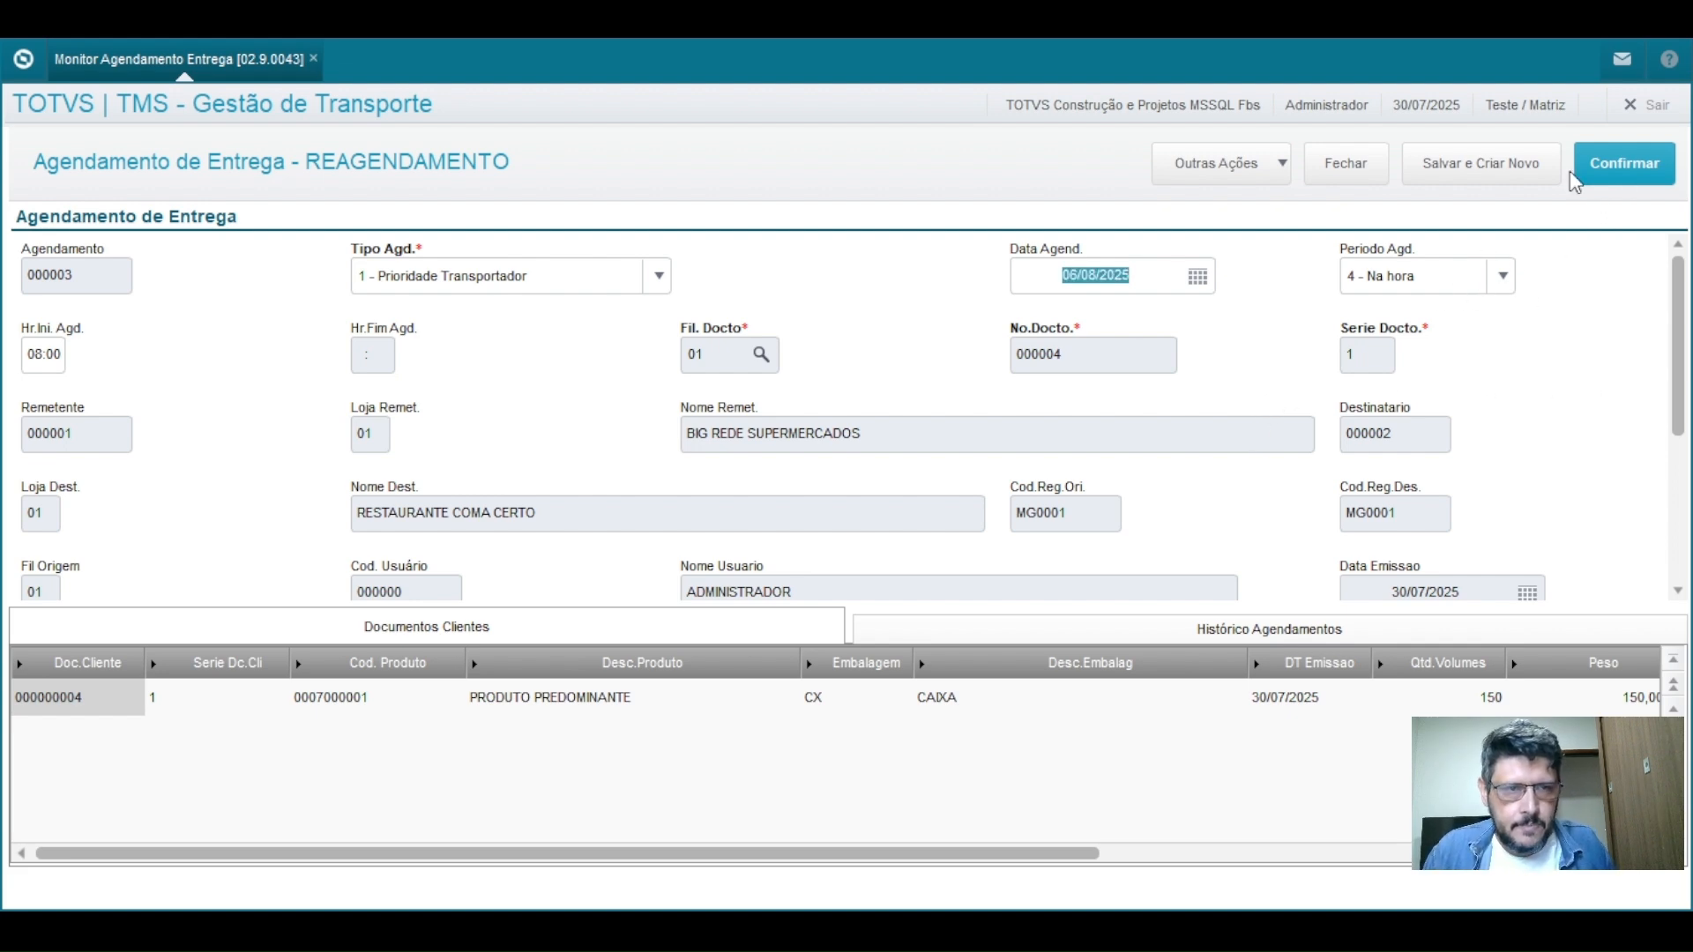
pyautogui.click(1346, 164)
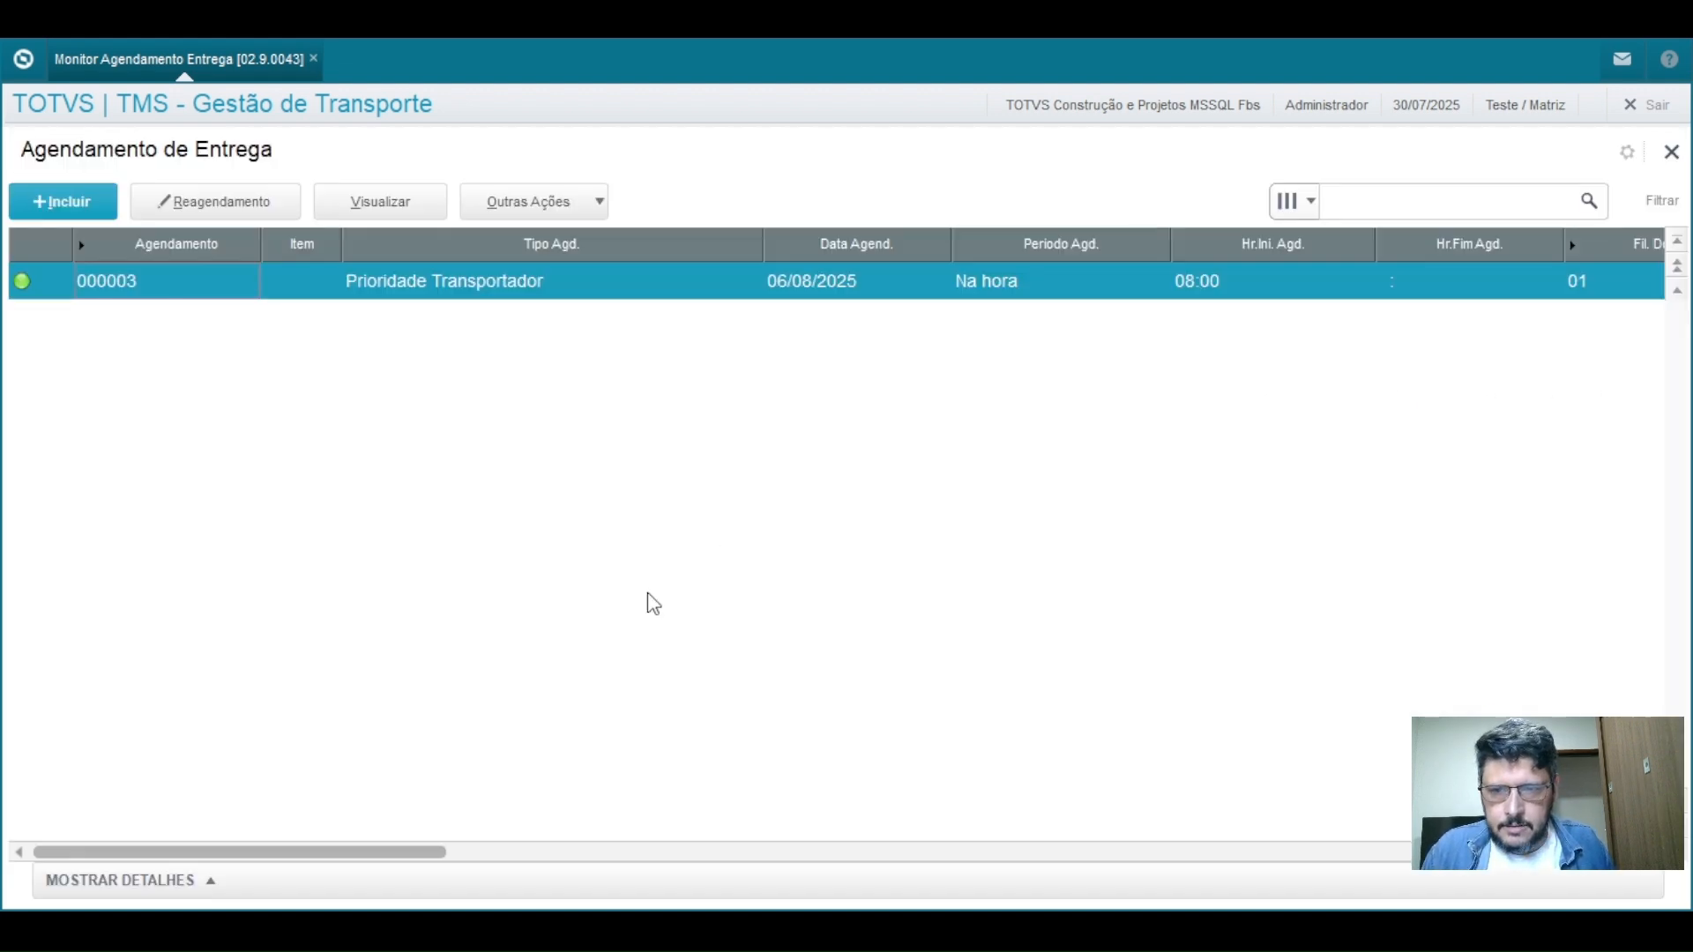
pyautogui.doubleClick(24, 282)
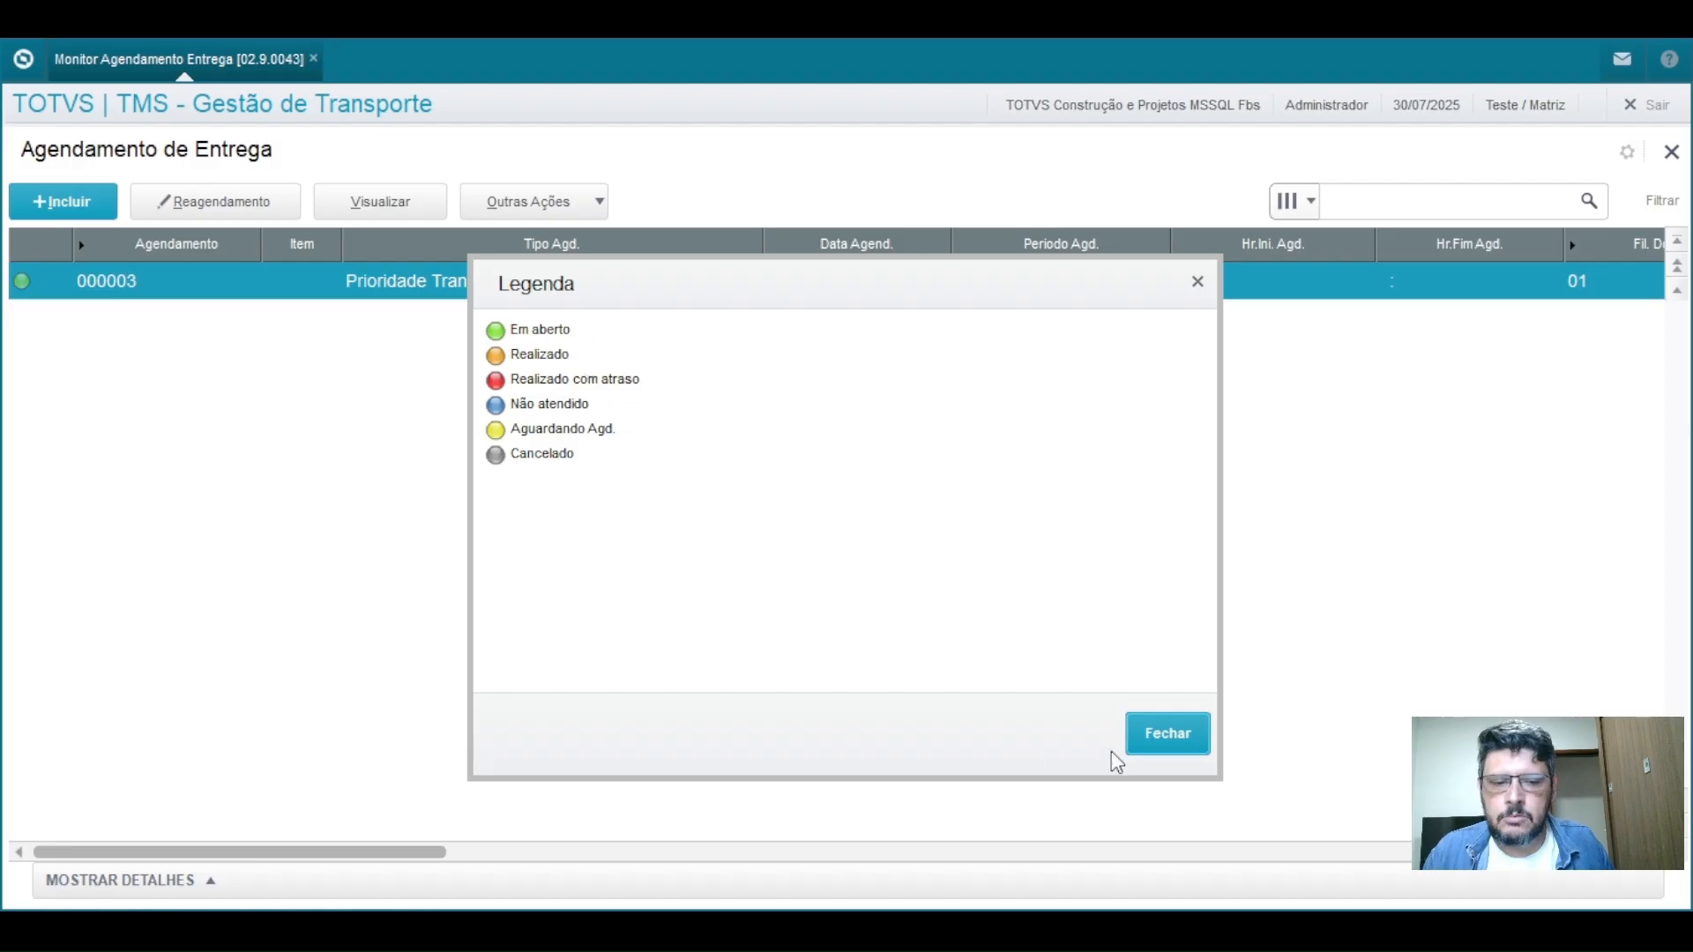
pyautogui.click(1162, 741)
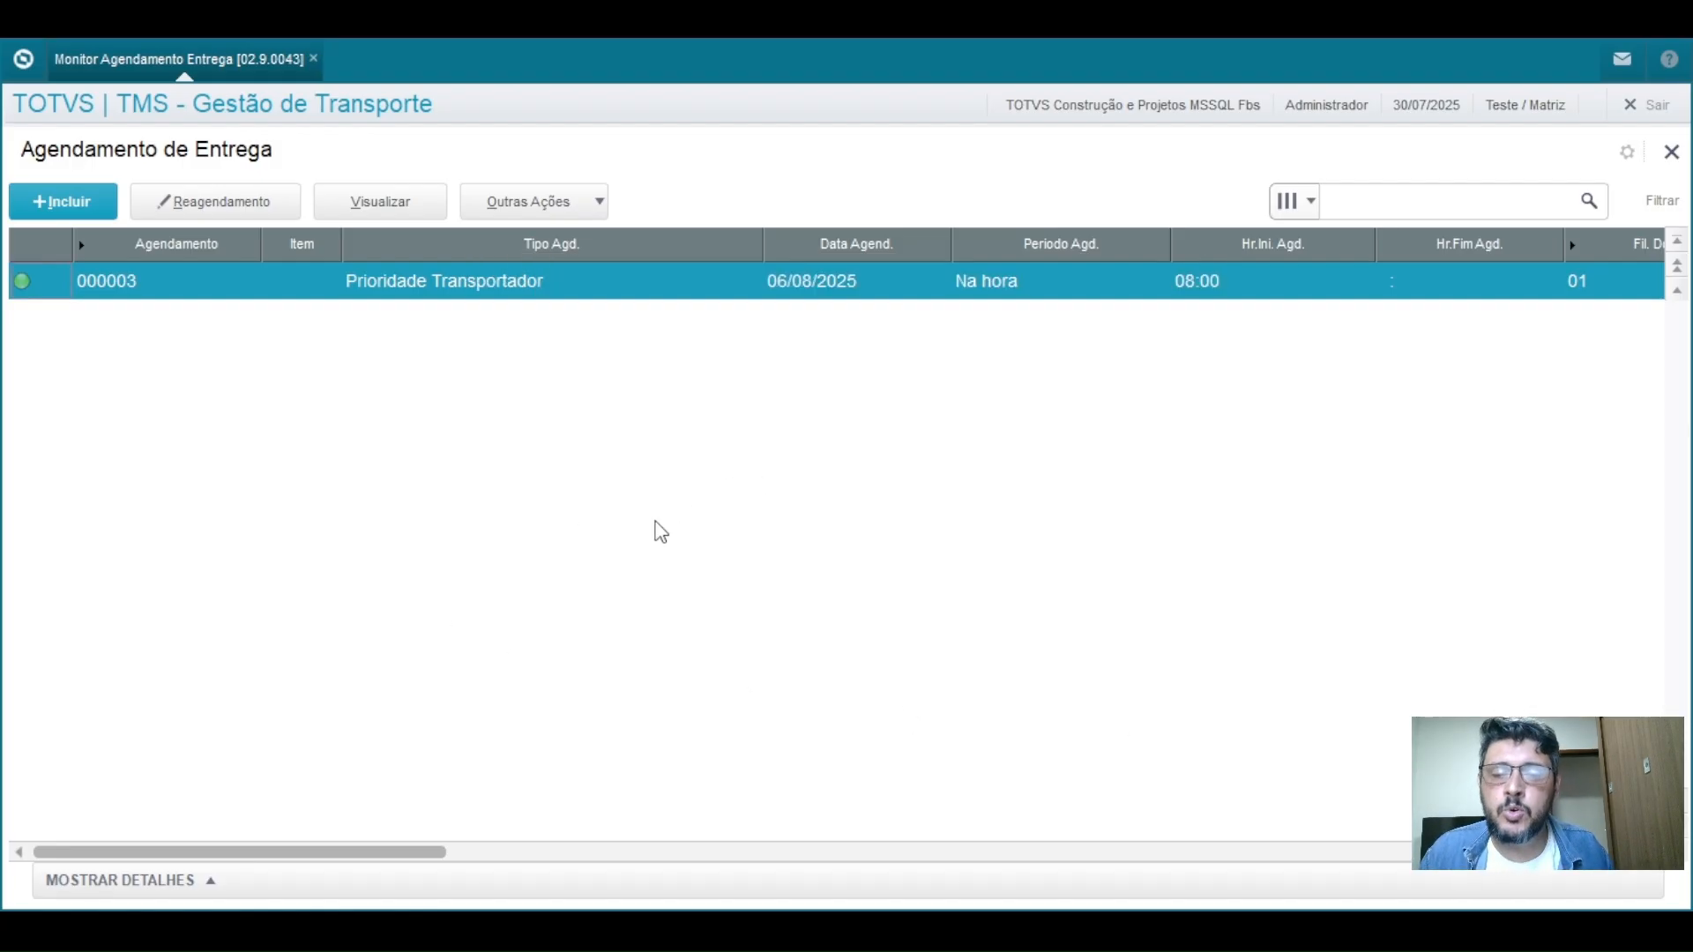
pyautogui.press('Escape')
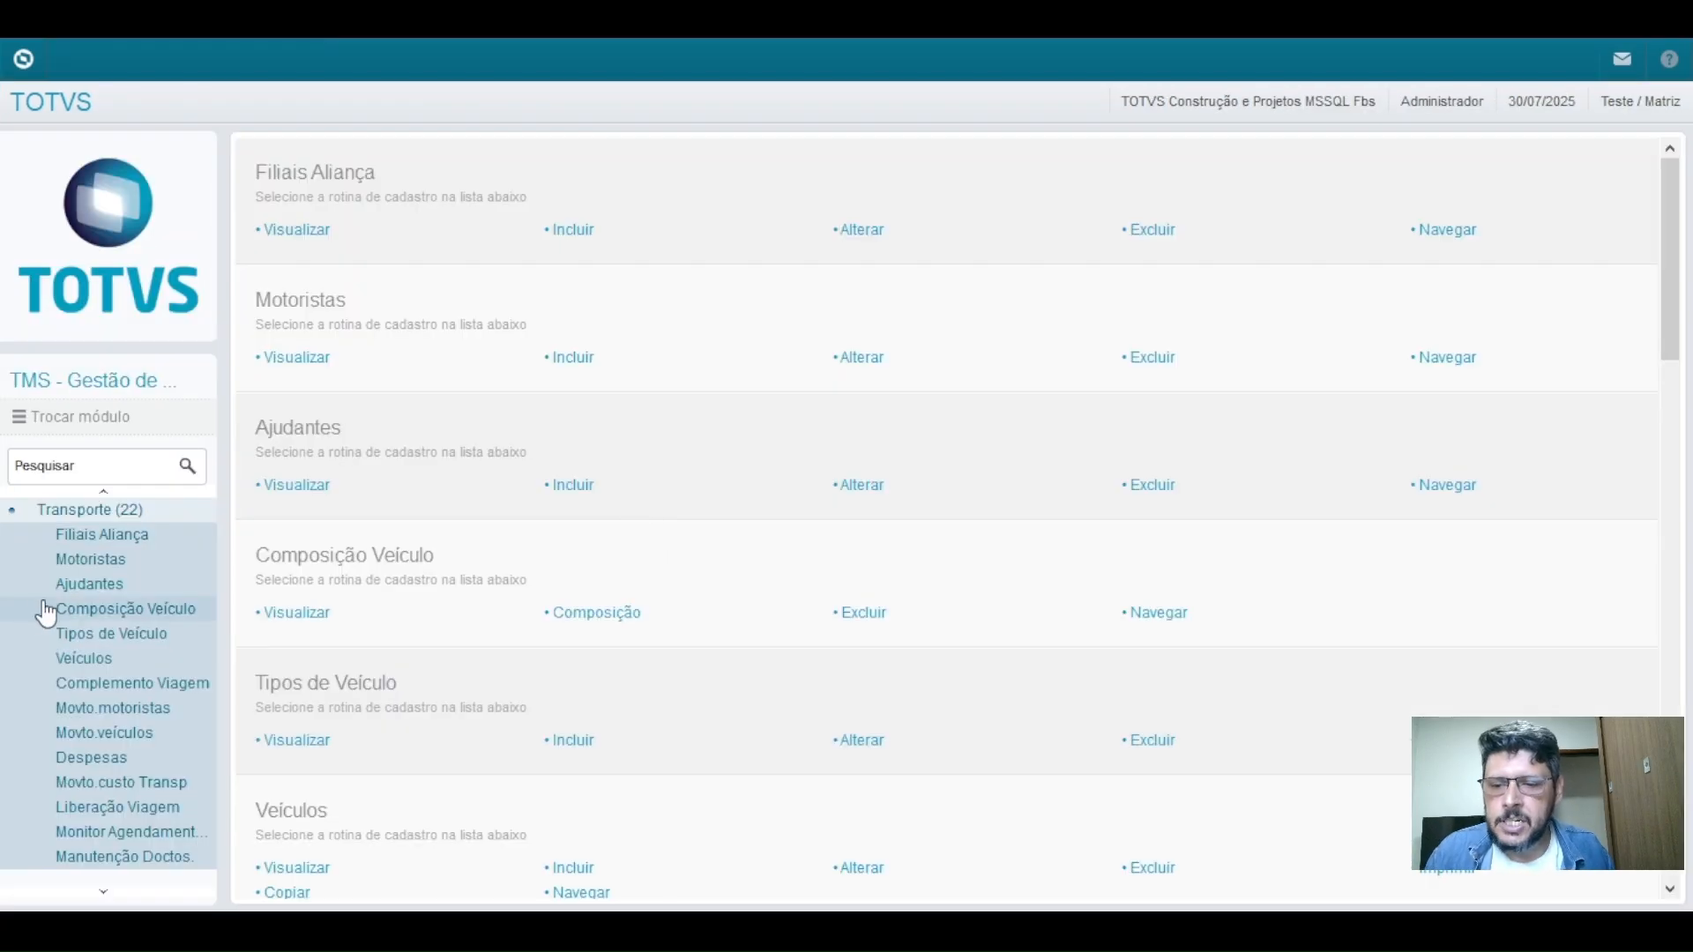
# Step: Open the Viagens (modelo 2) routine for road delivery (Rodoviario Entrega) from the Viagens routines
pyautogui.scroll(-1, 93, 600)
pyautogui.scroll(3, 95, 605)
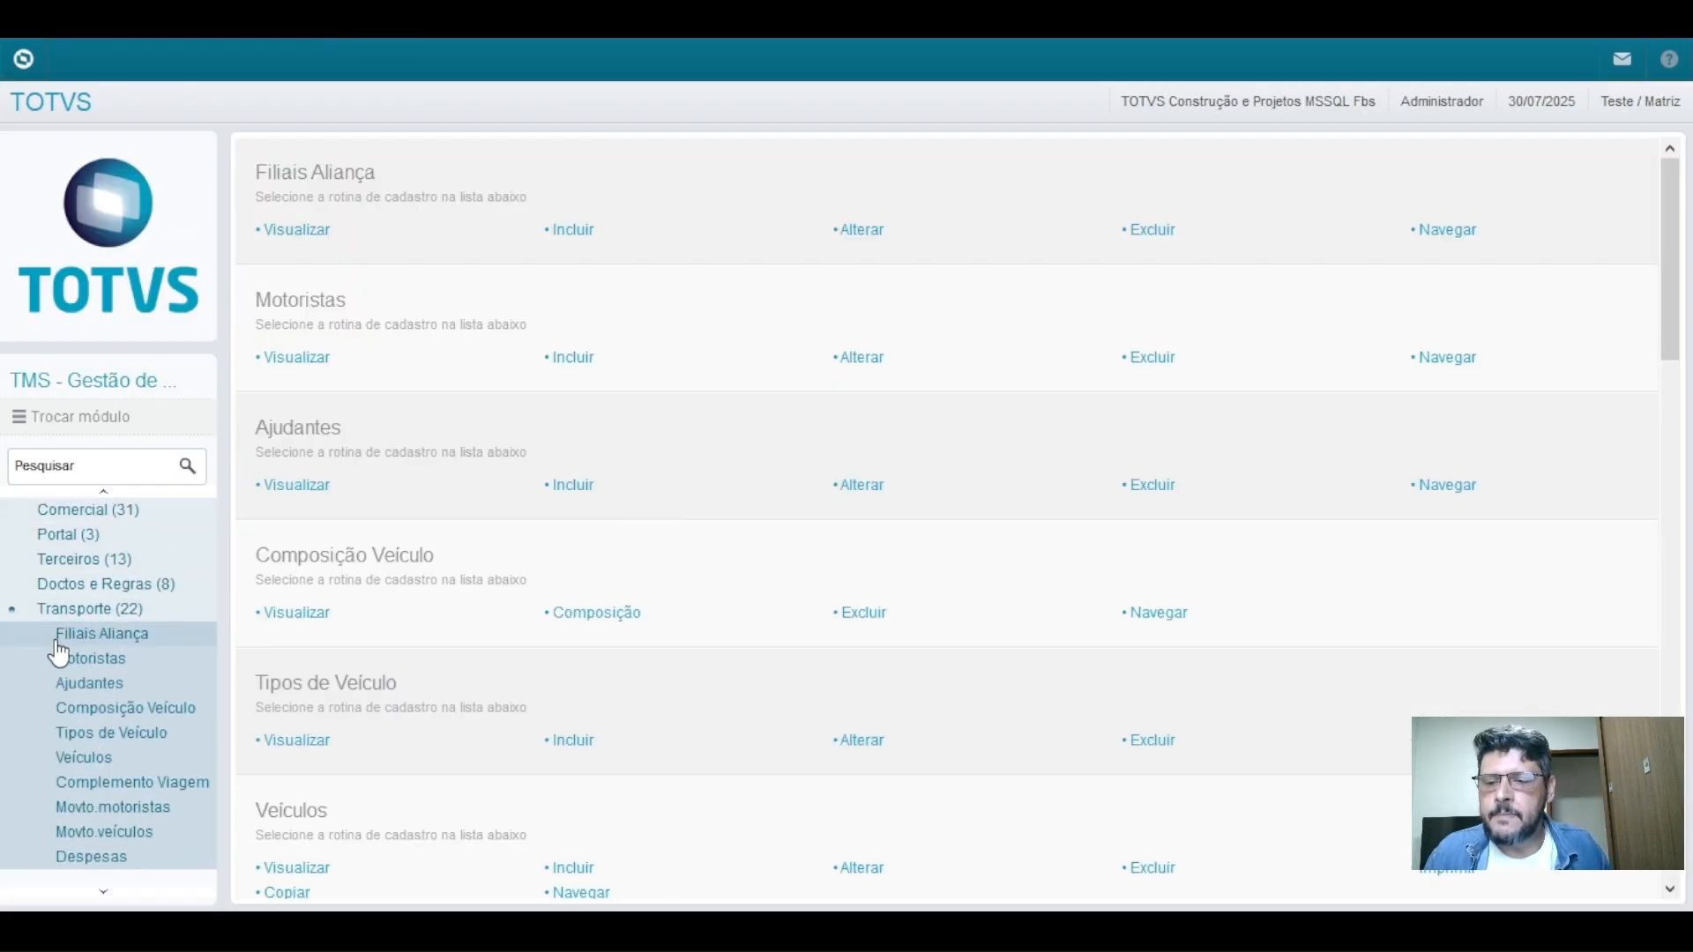
pyautogui.click(77, 616)
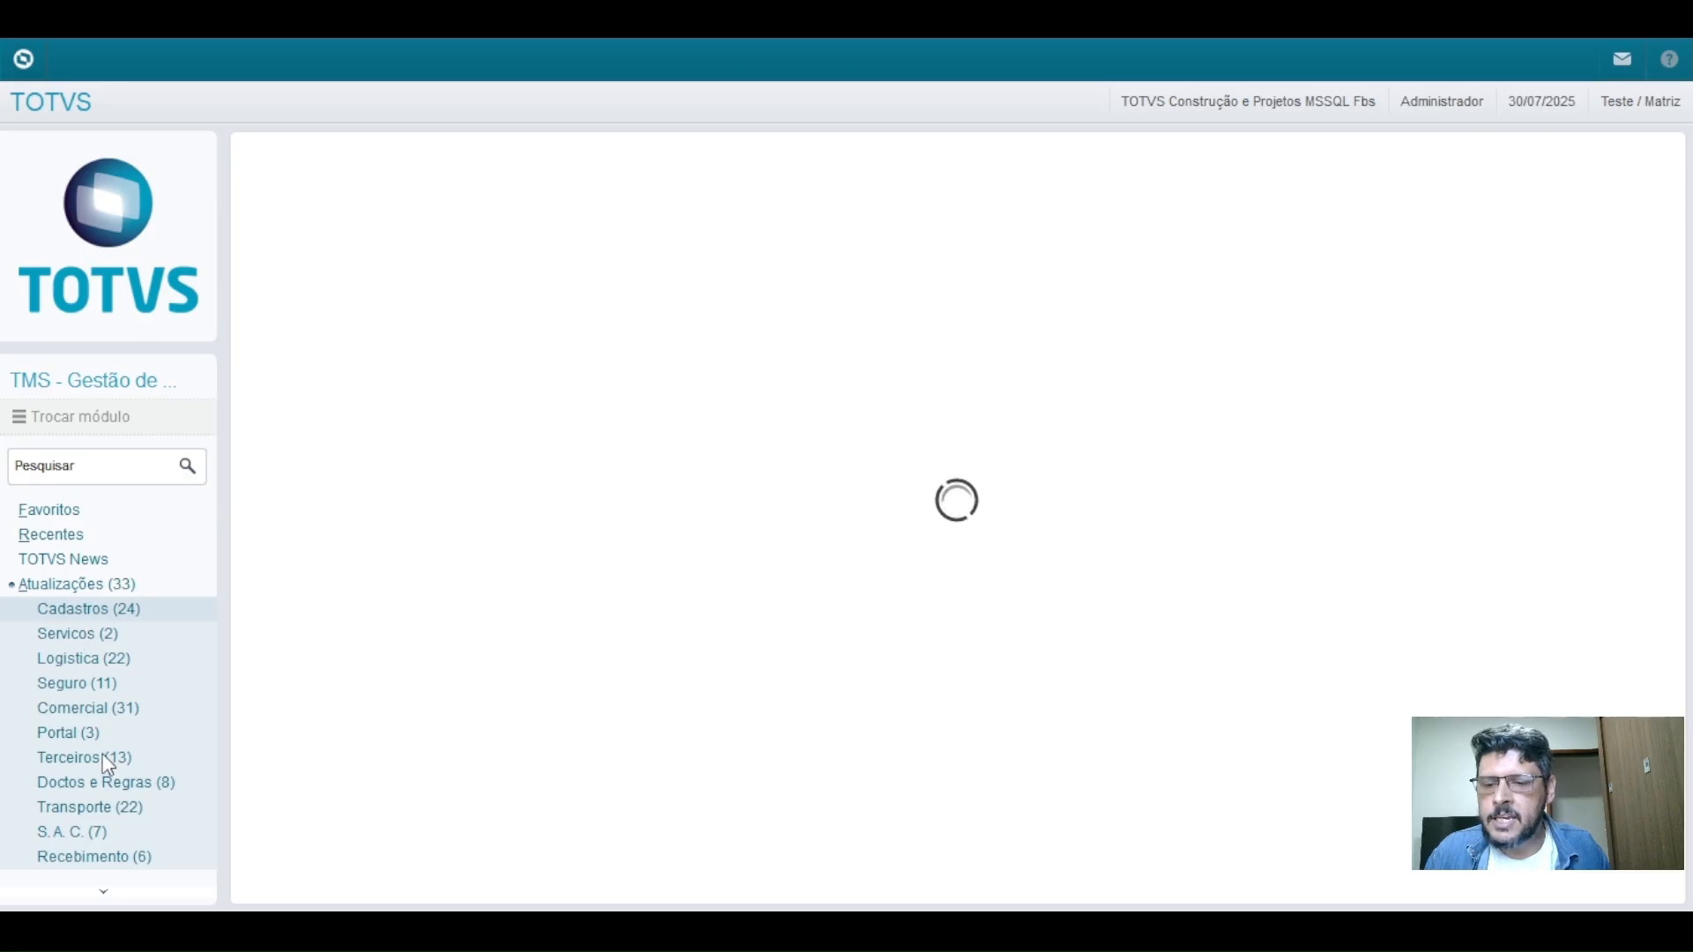
pyautogui.scroll(-1, 123, 741)
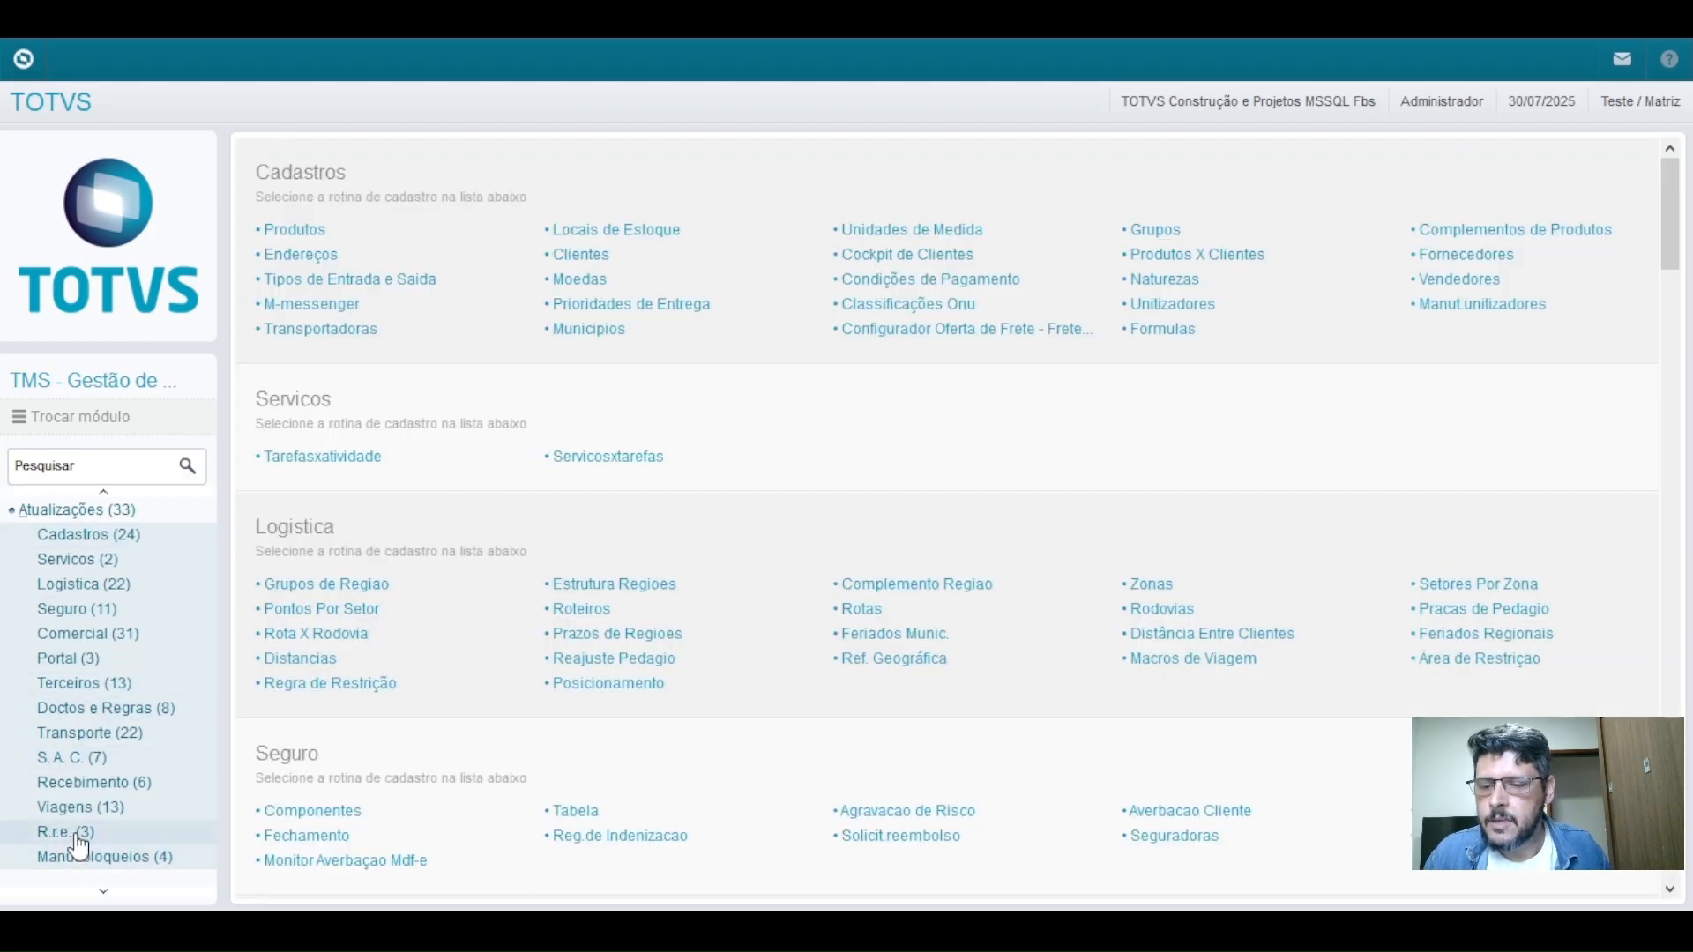
pyautogui.click(85, 811)
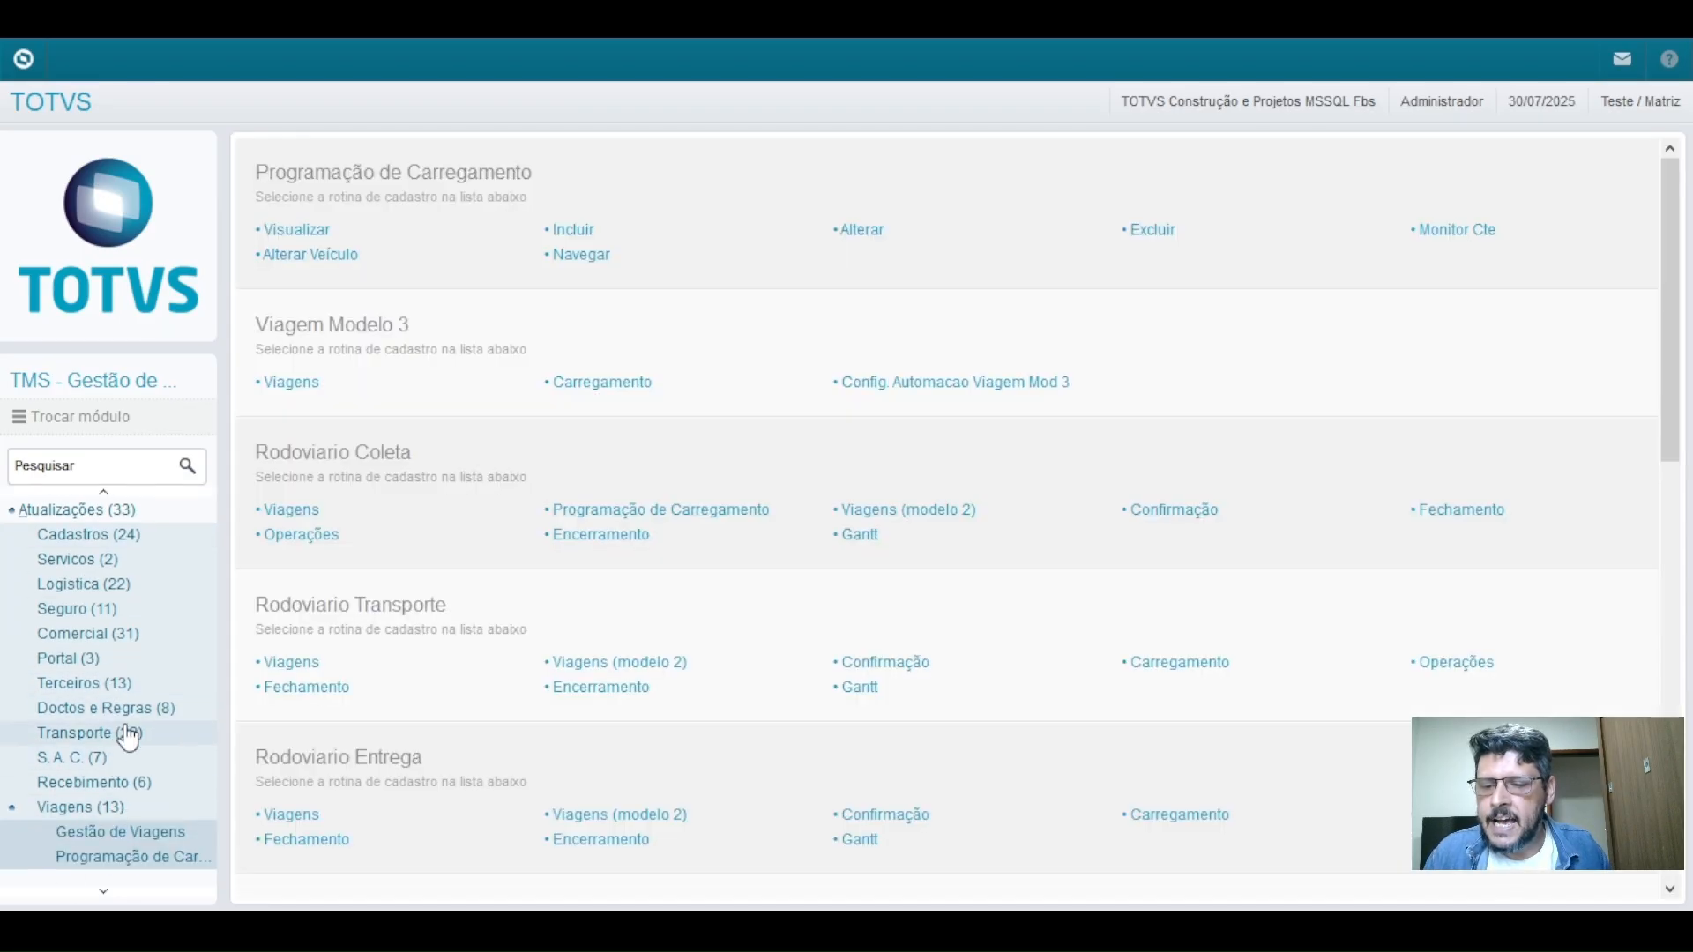
pyautogui.scroll(-4, 133, 756)
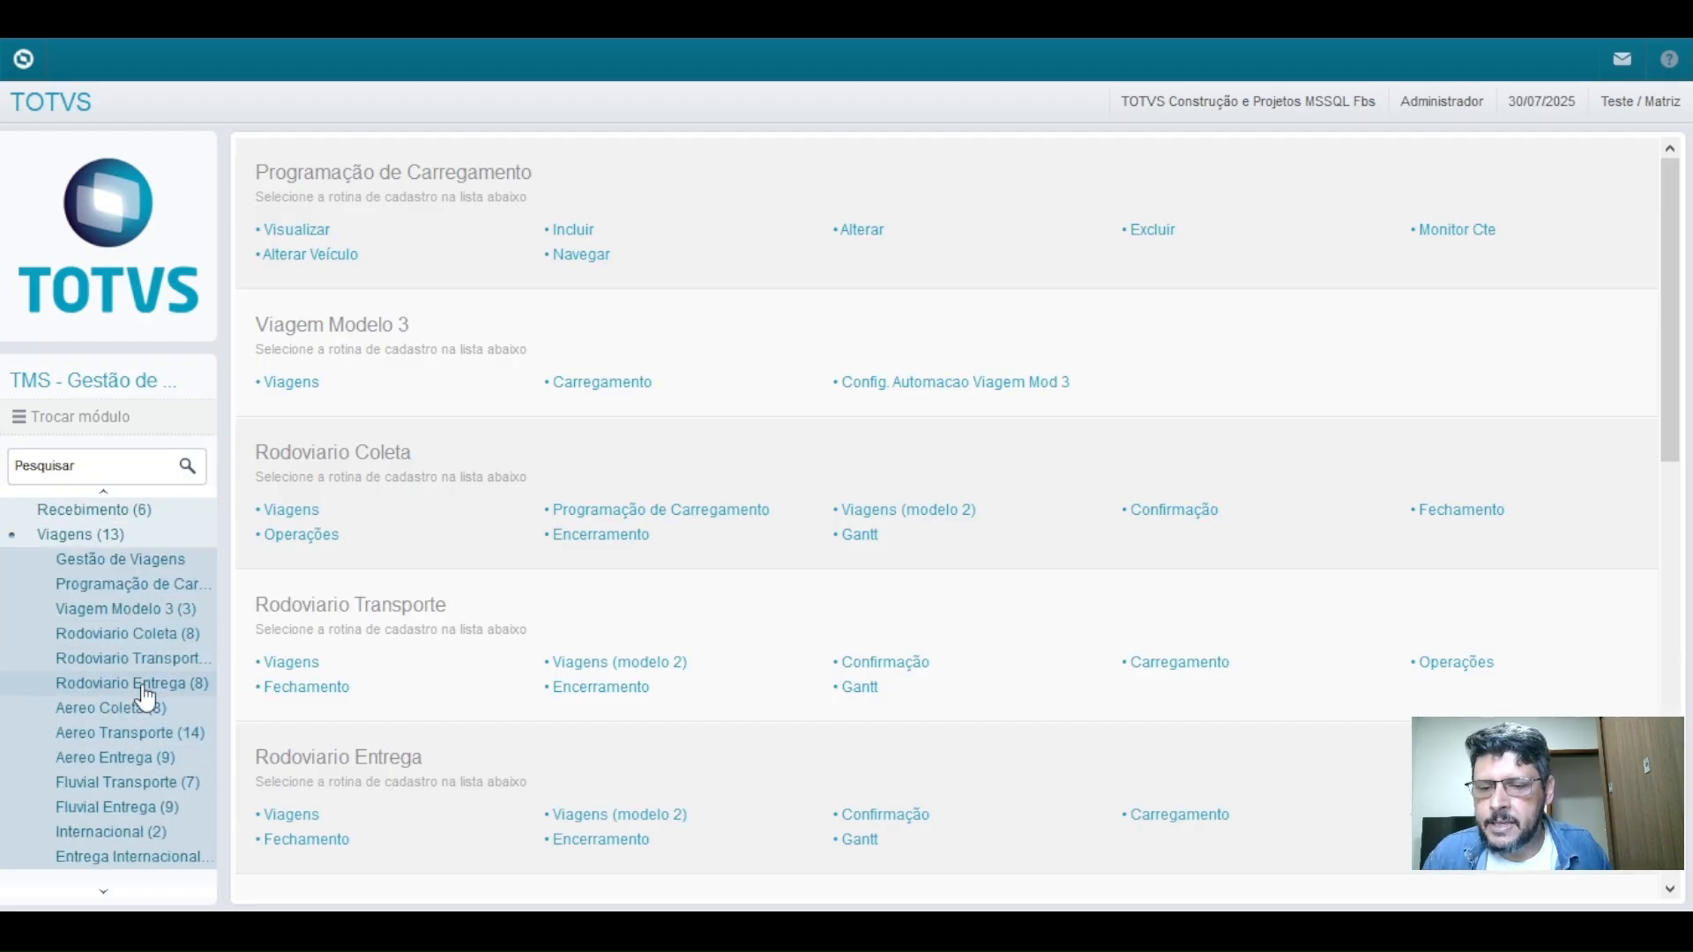
pyautogui.click(139, 684)
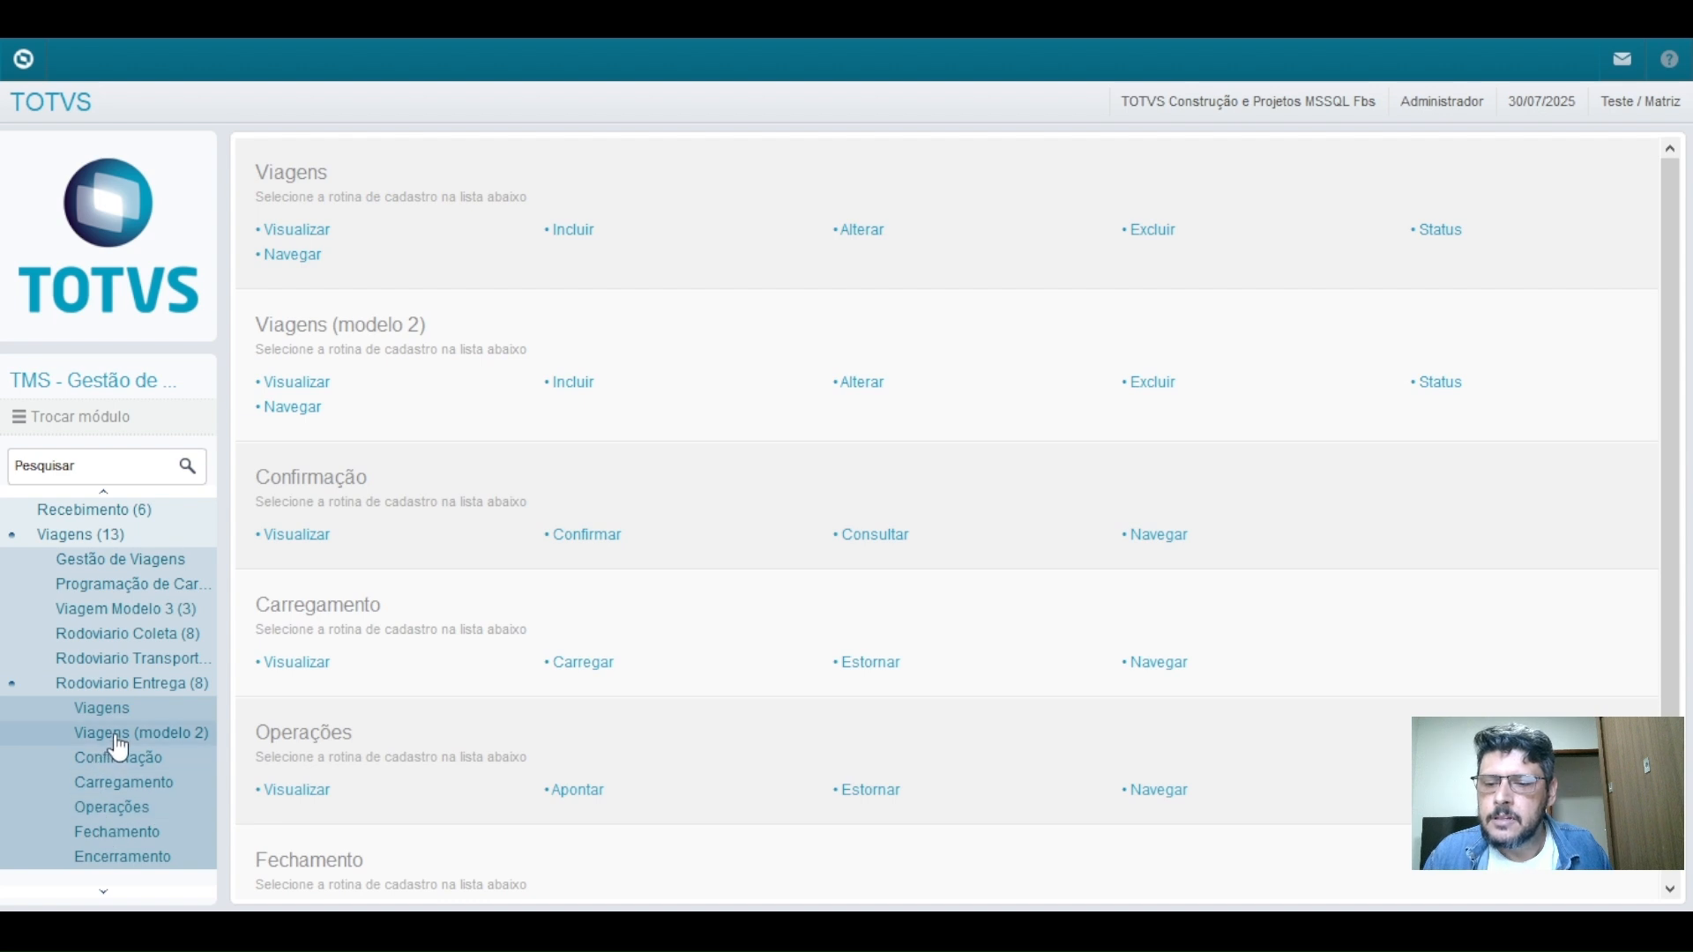
pyautogui.click(119, 756)
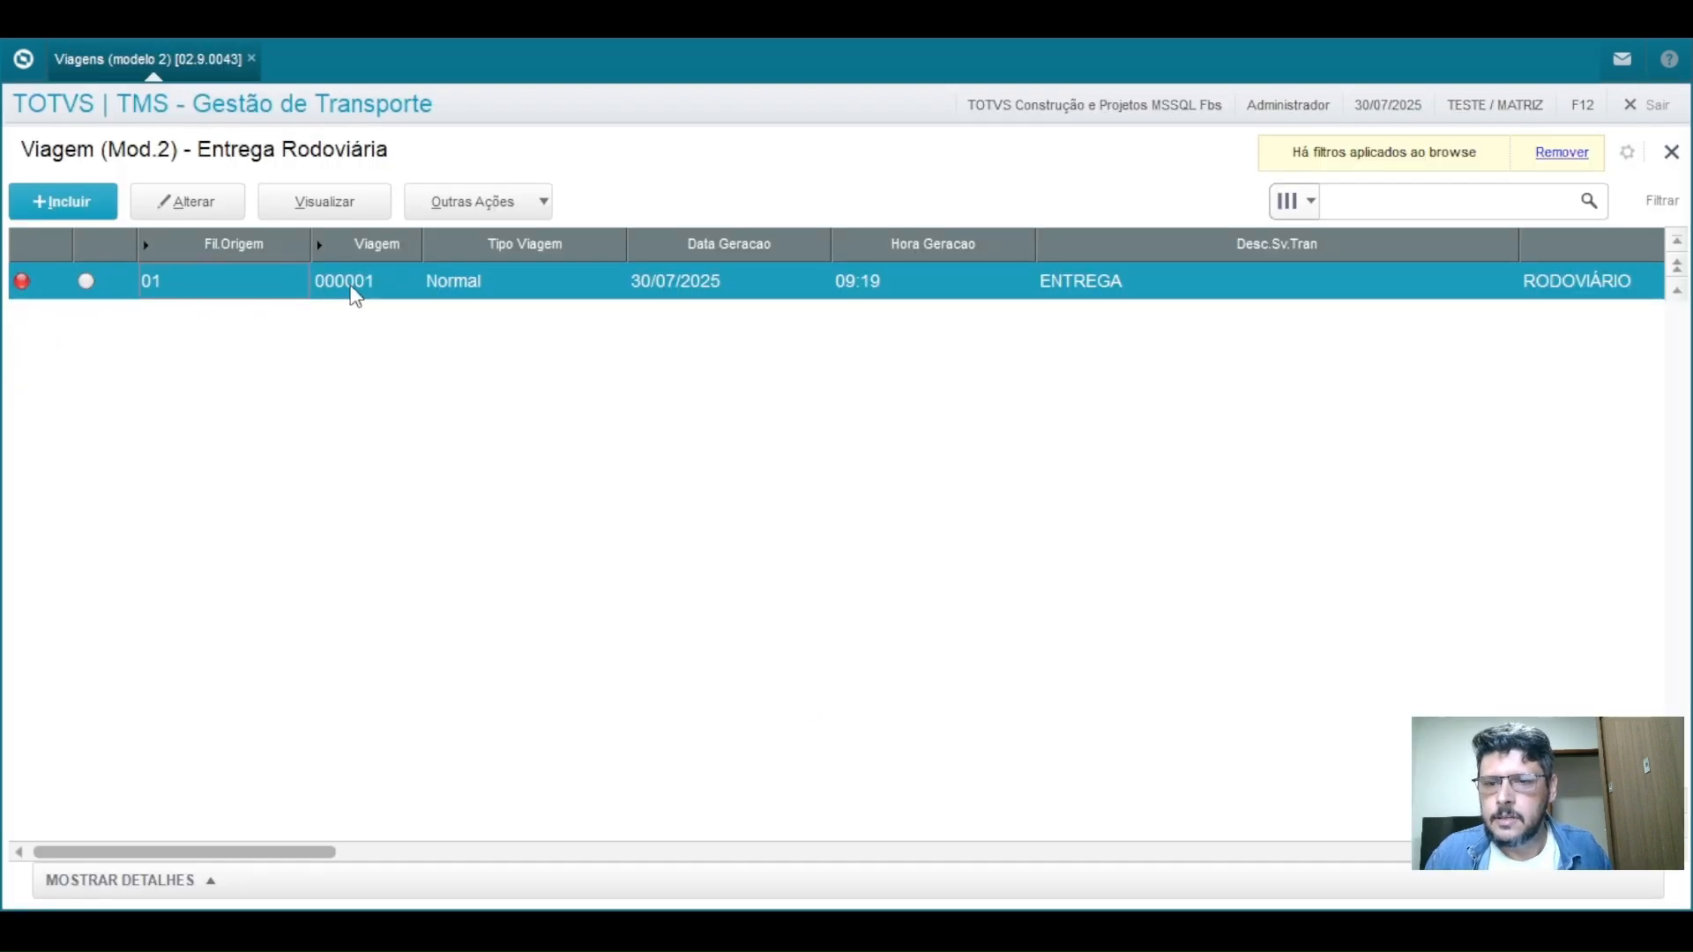
# Step: Start a new road delivery trip, review the delivery scheduling type and priority parameters, and accept the parameters without changing them
pyautogui.click(69, 206)
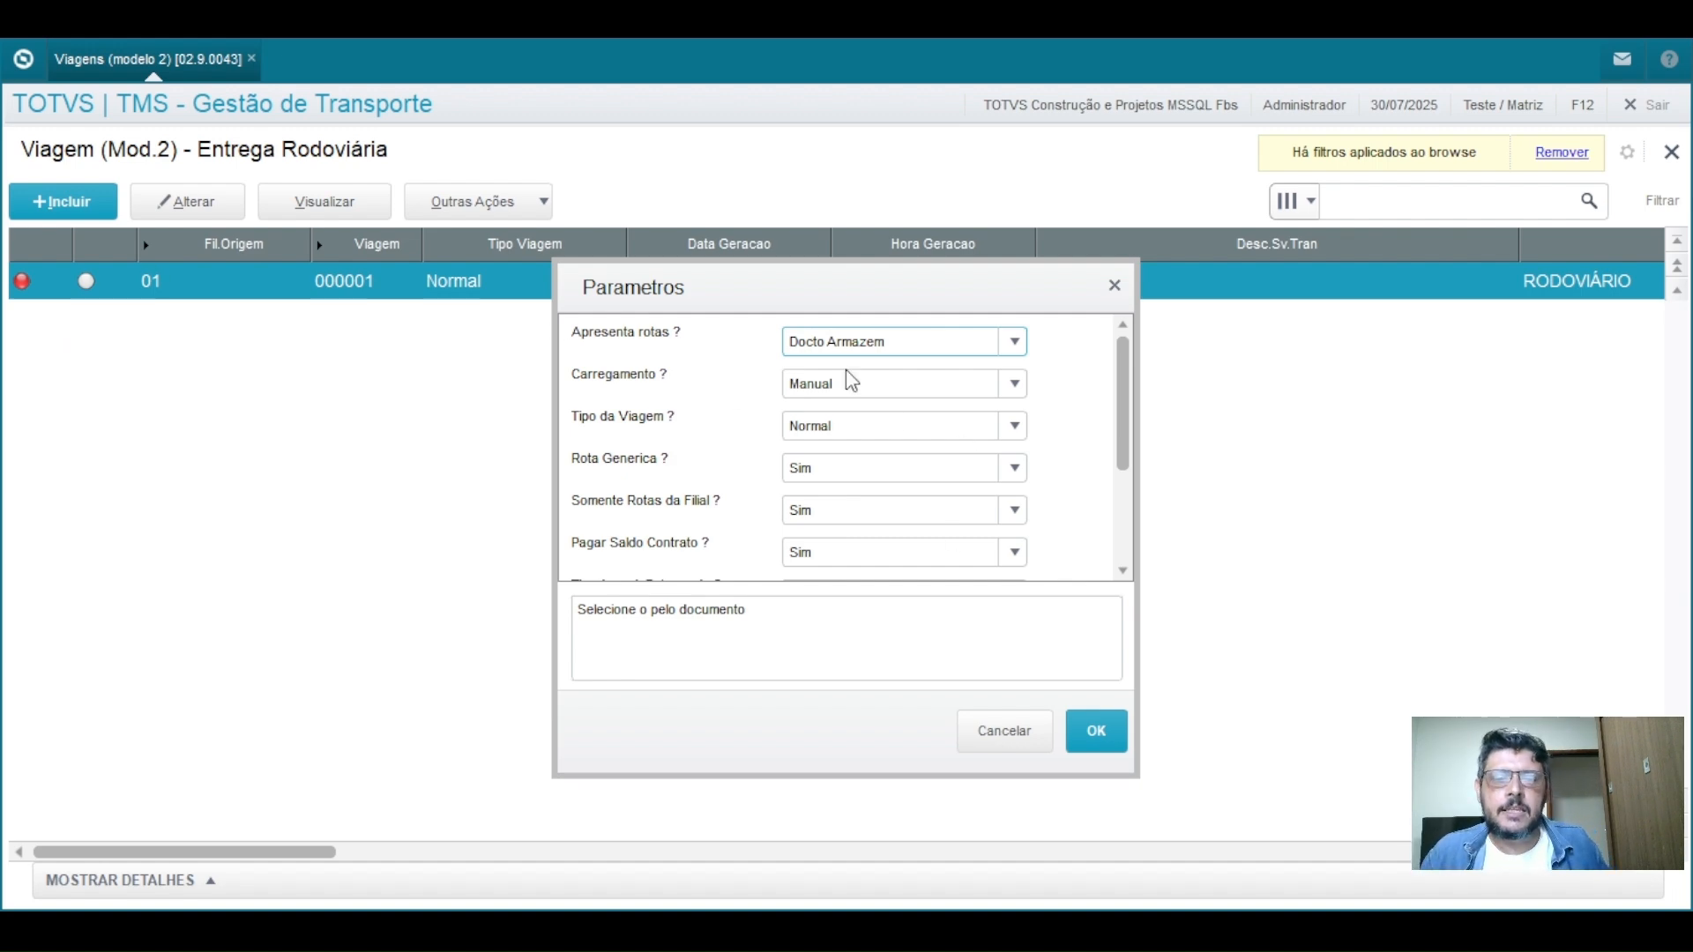
pyautogui.scroll(-3, 766, 436)
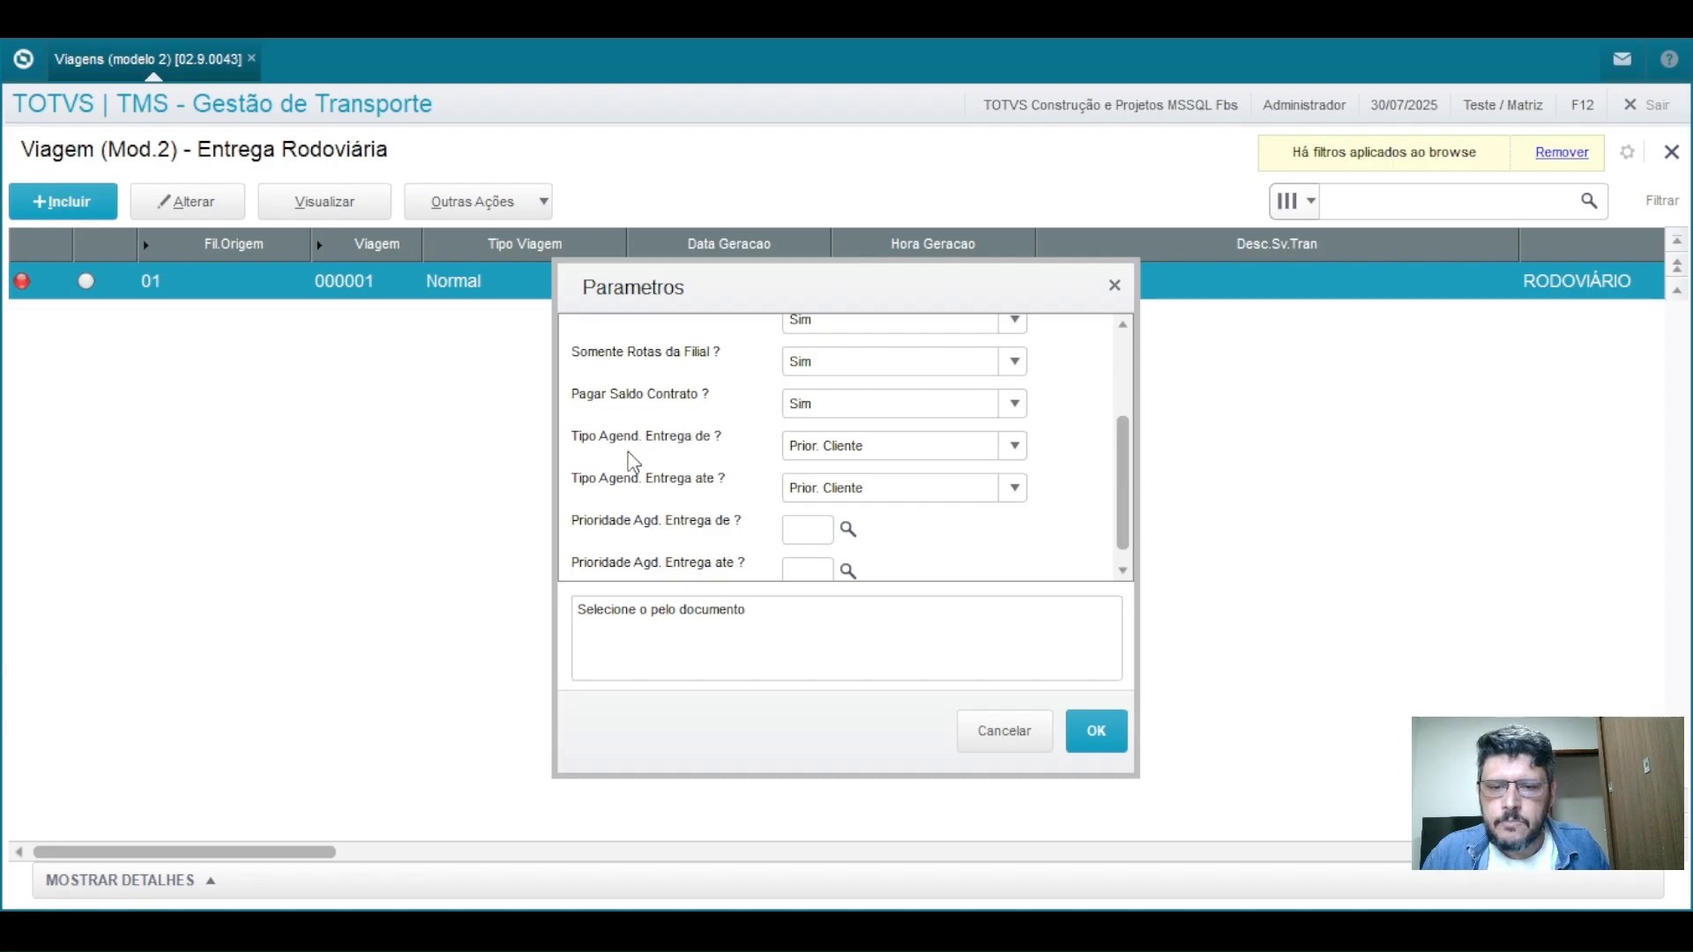
pyautogui.scroll(-1, 646, 425)
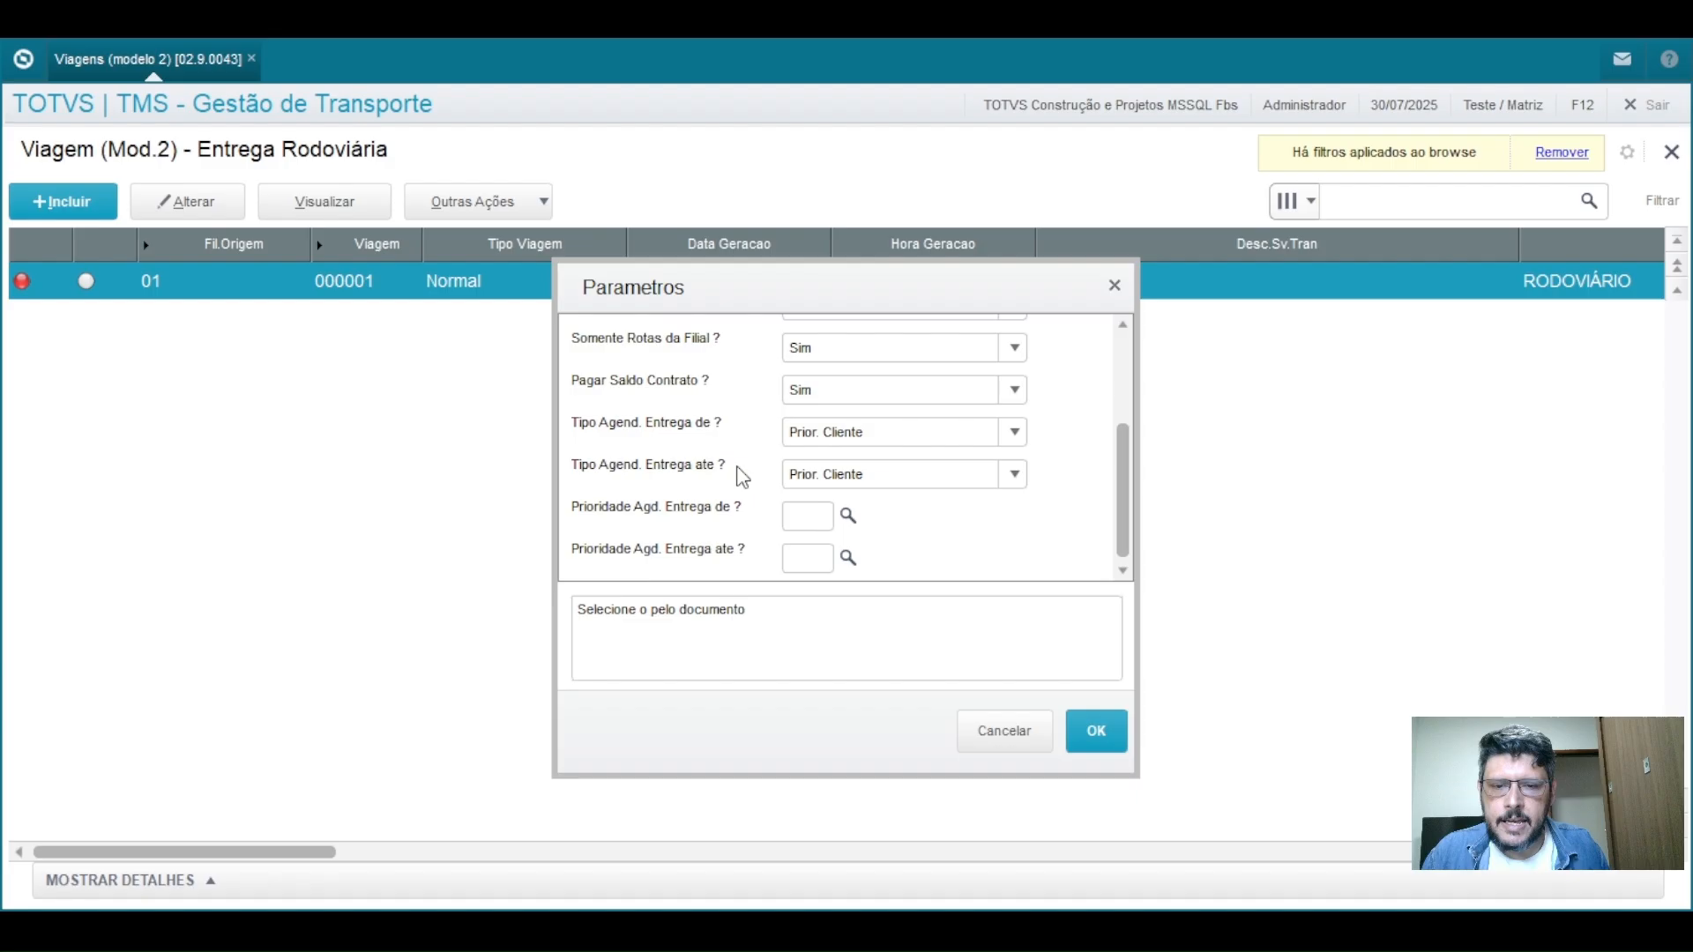
pyautogui.scroll(4, 714, 431)
pyautogui.scroll(-4, 697, 458)
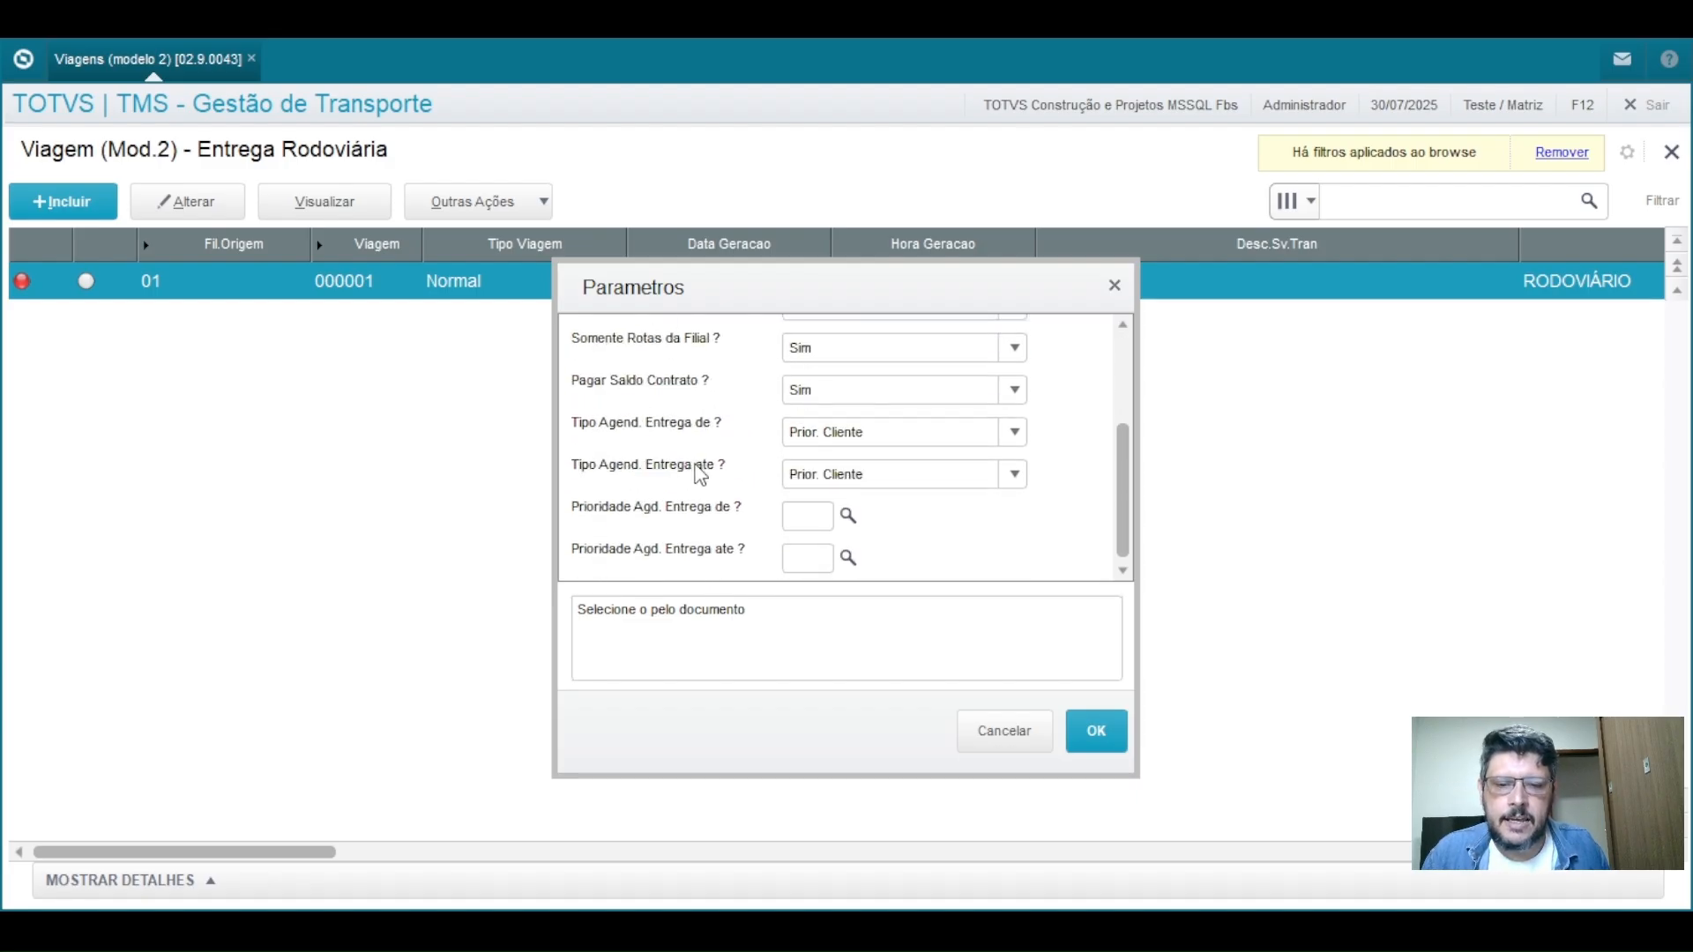
pyautogui.click(1097, 741)
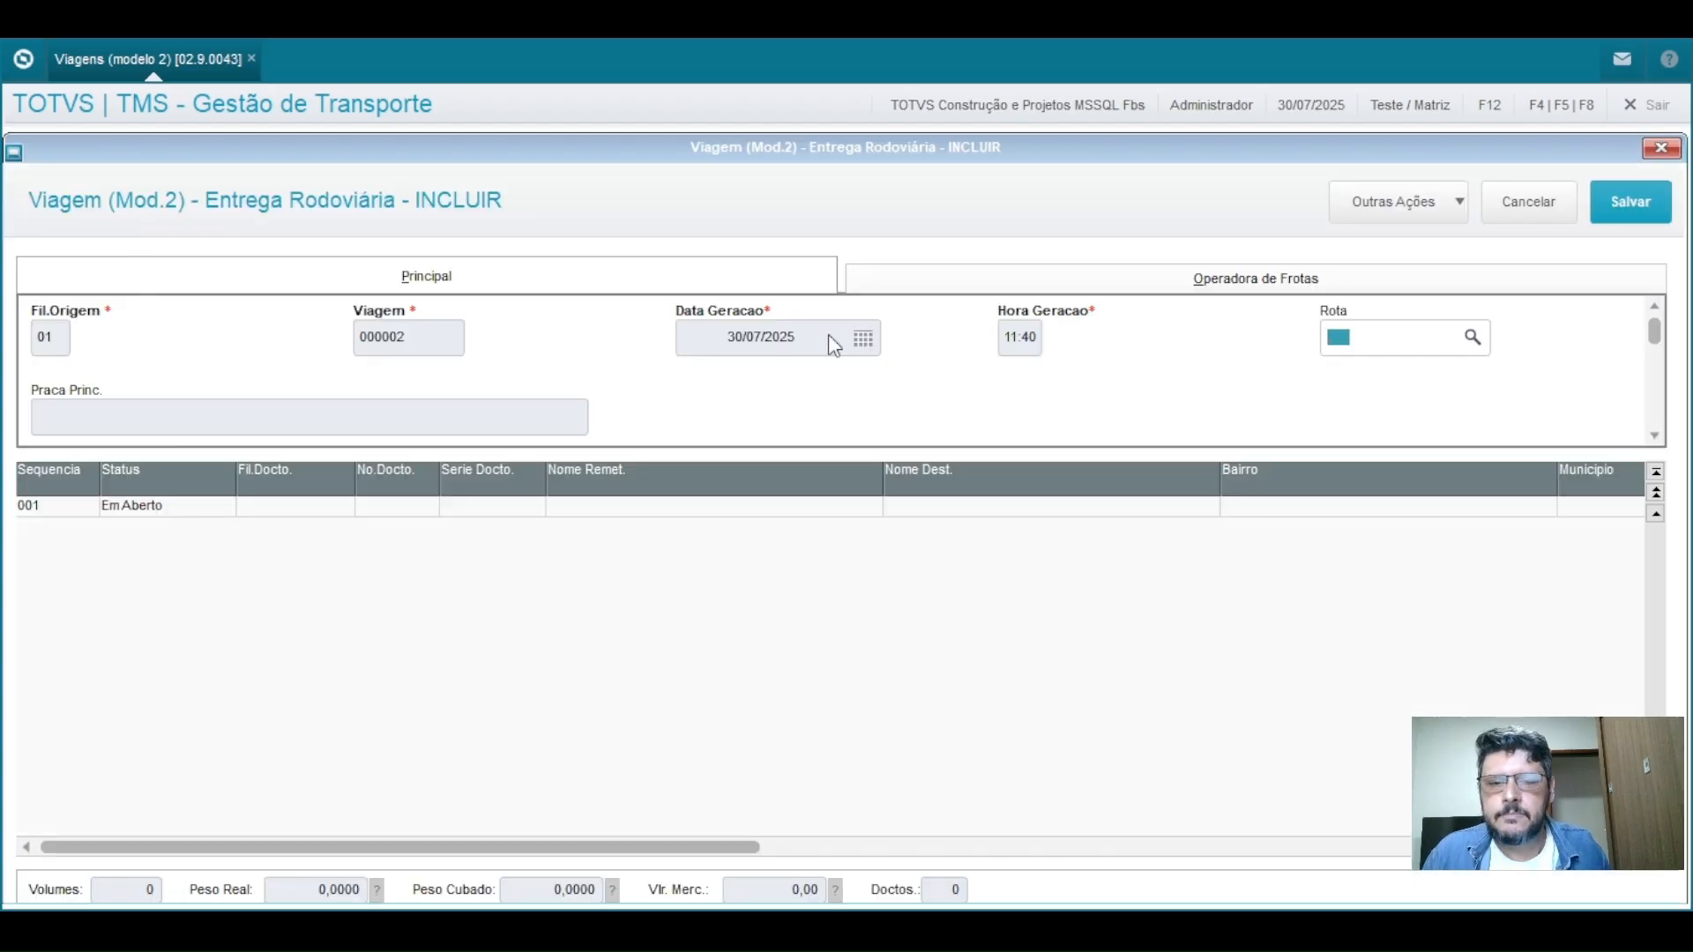
# Step: Assign route RT0001 to the new trip and add document 000004, series 1, of branch 01 to its first line
pyautogui.click(1469, 341)
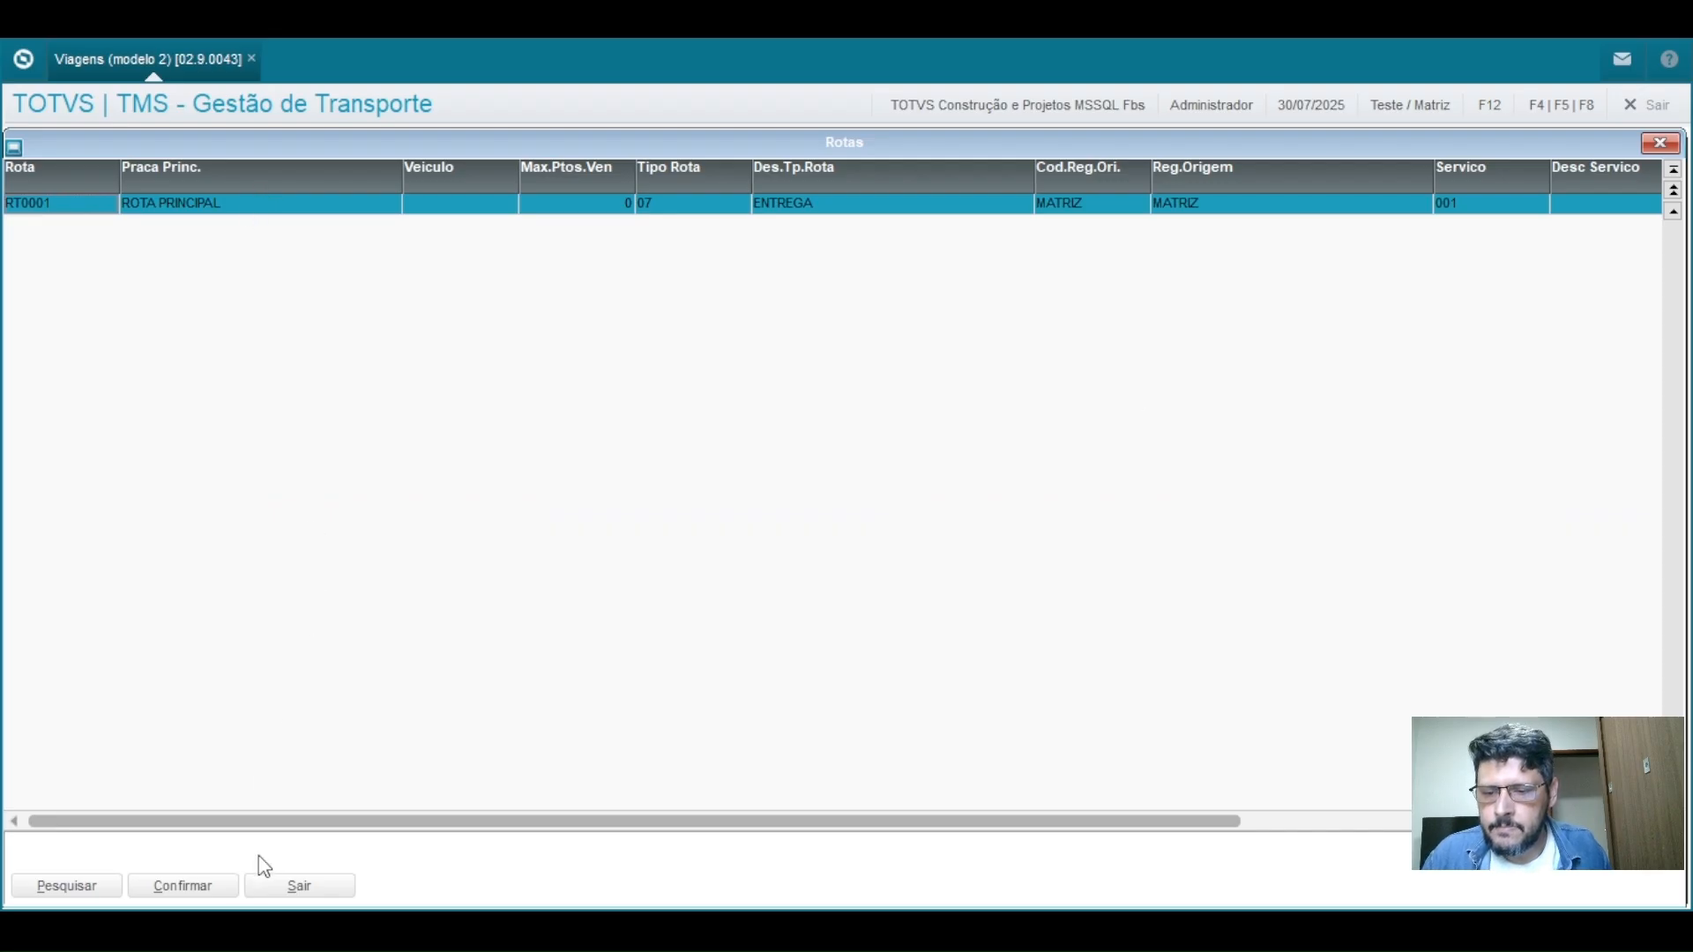
pyautogui.click(185, 886)
pyautogui.click(198, 507)
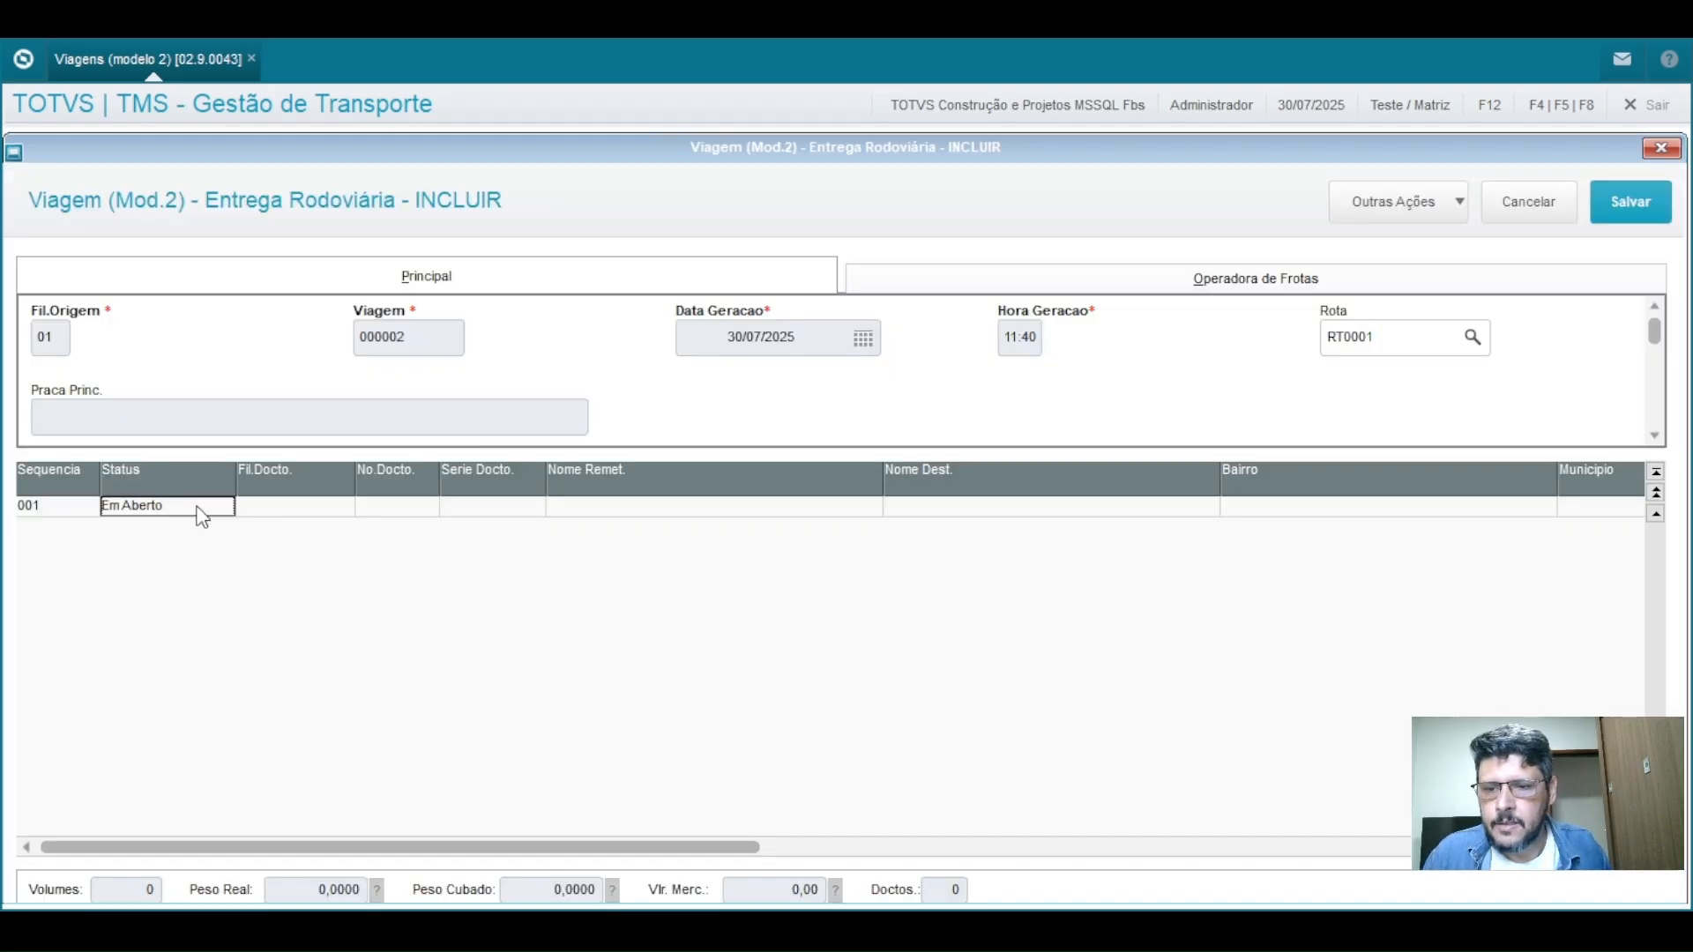
pyautogui.click(287, 507)
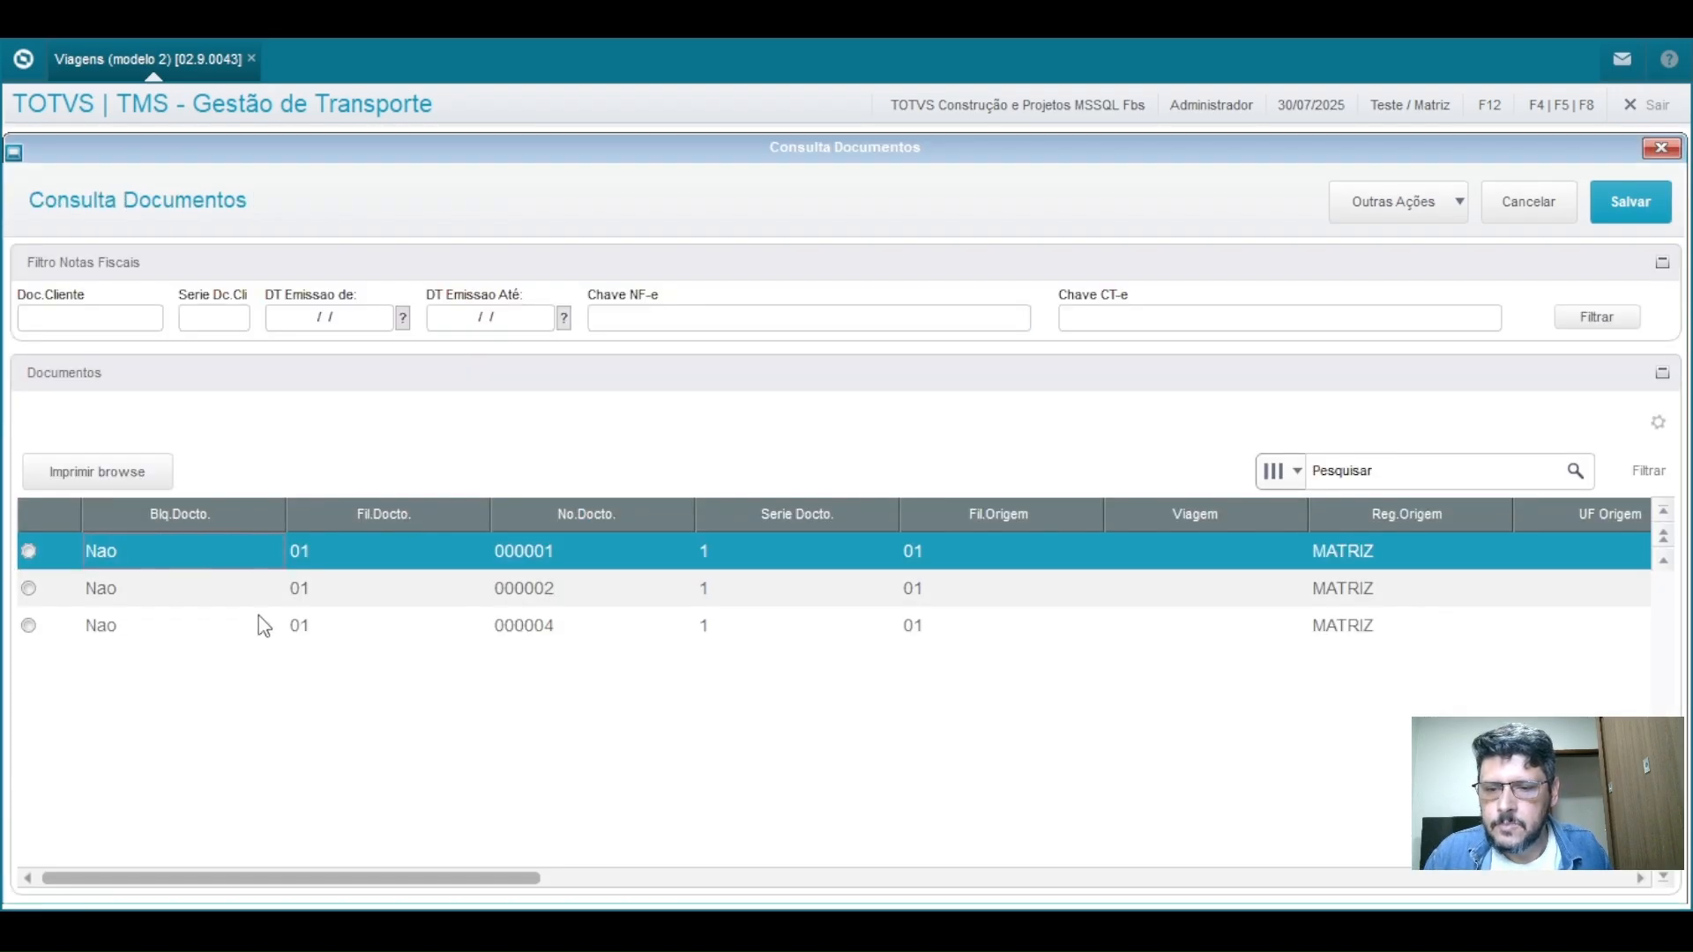
pyautogui.click(250, 621)
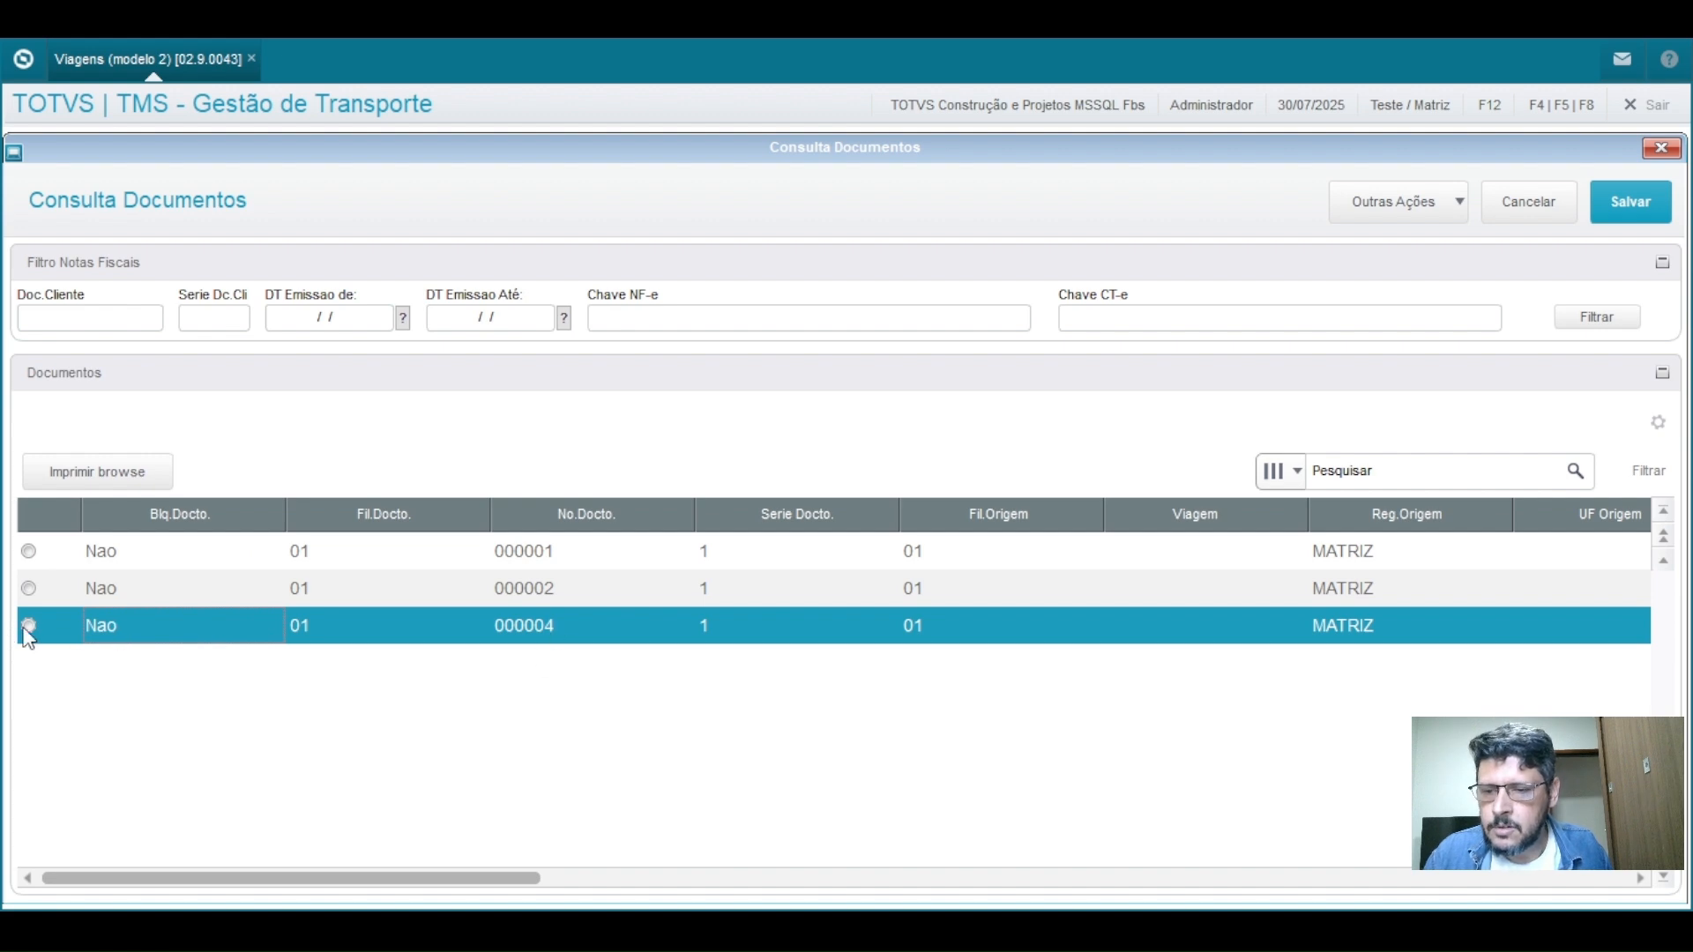
pyautogui.doubleClick(28, 628)
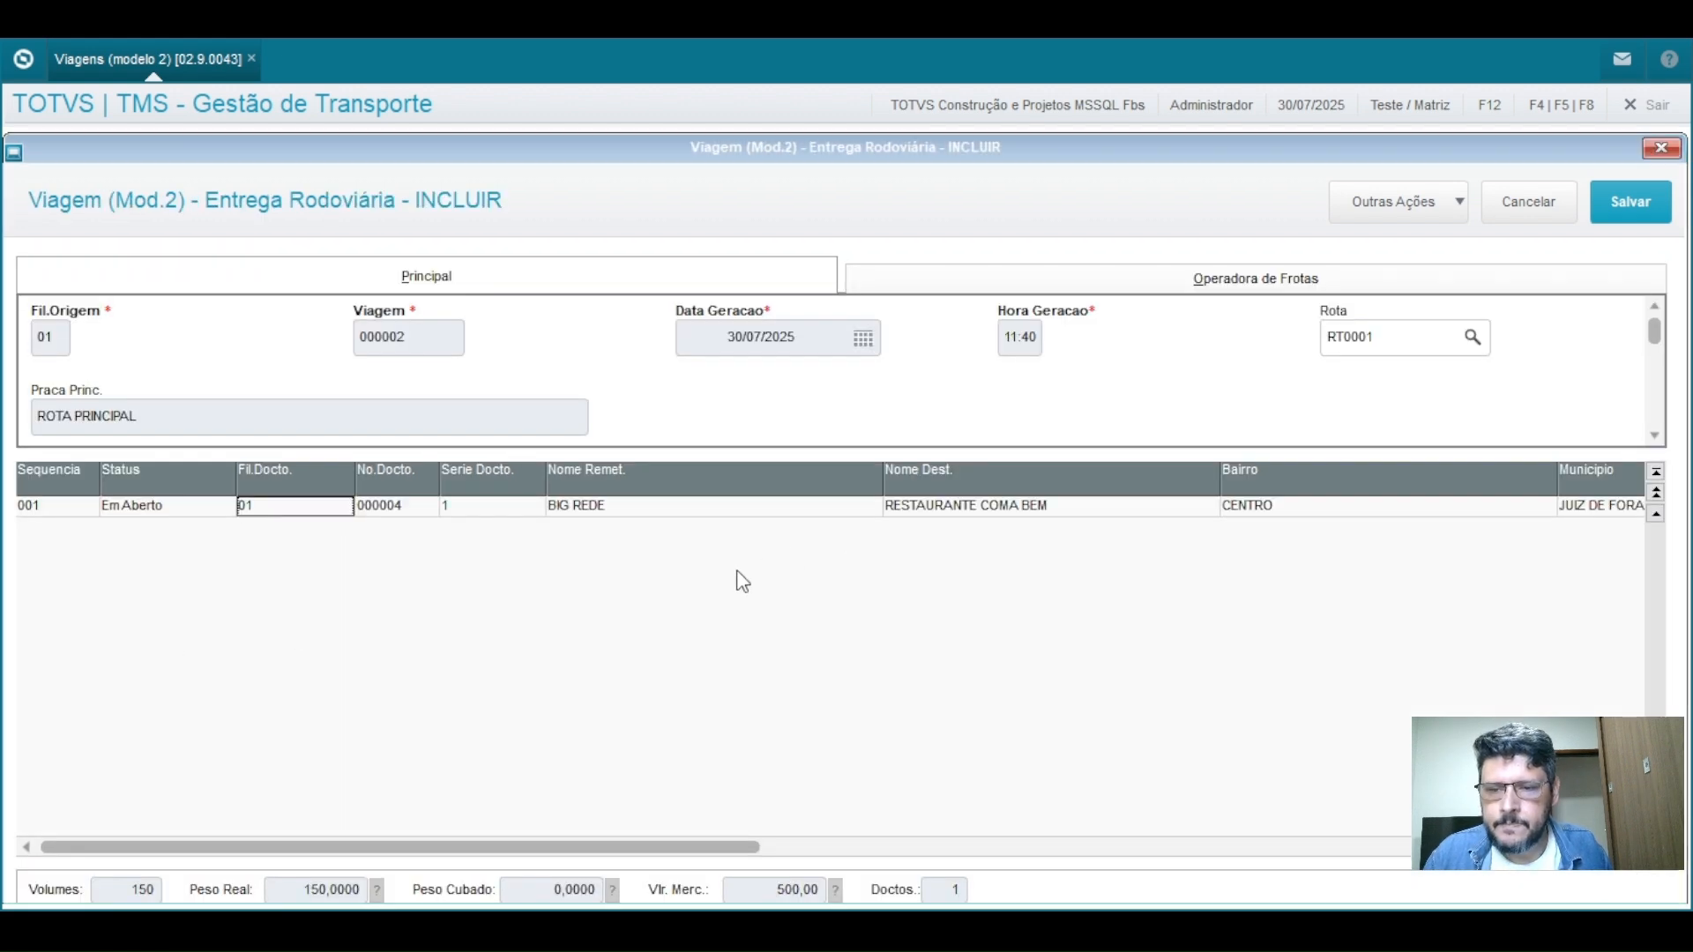
# Step: Open the trip's complement (Complemento de Viagens) and assign vehicle AAA1234 (SCANIA) to item 01
pyautogui.click(1413, 206)
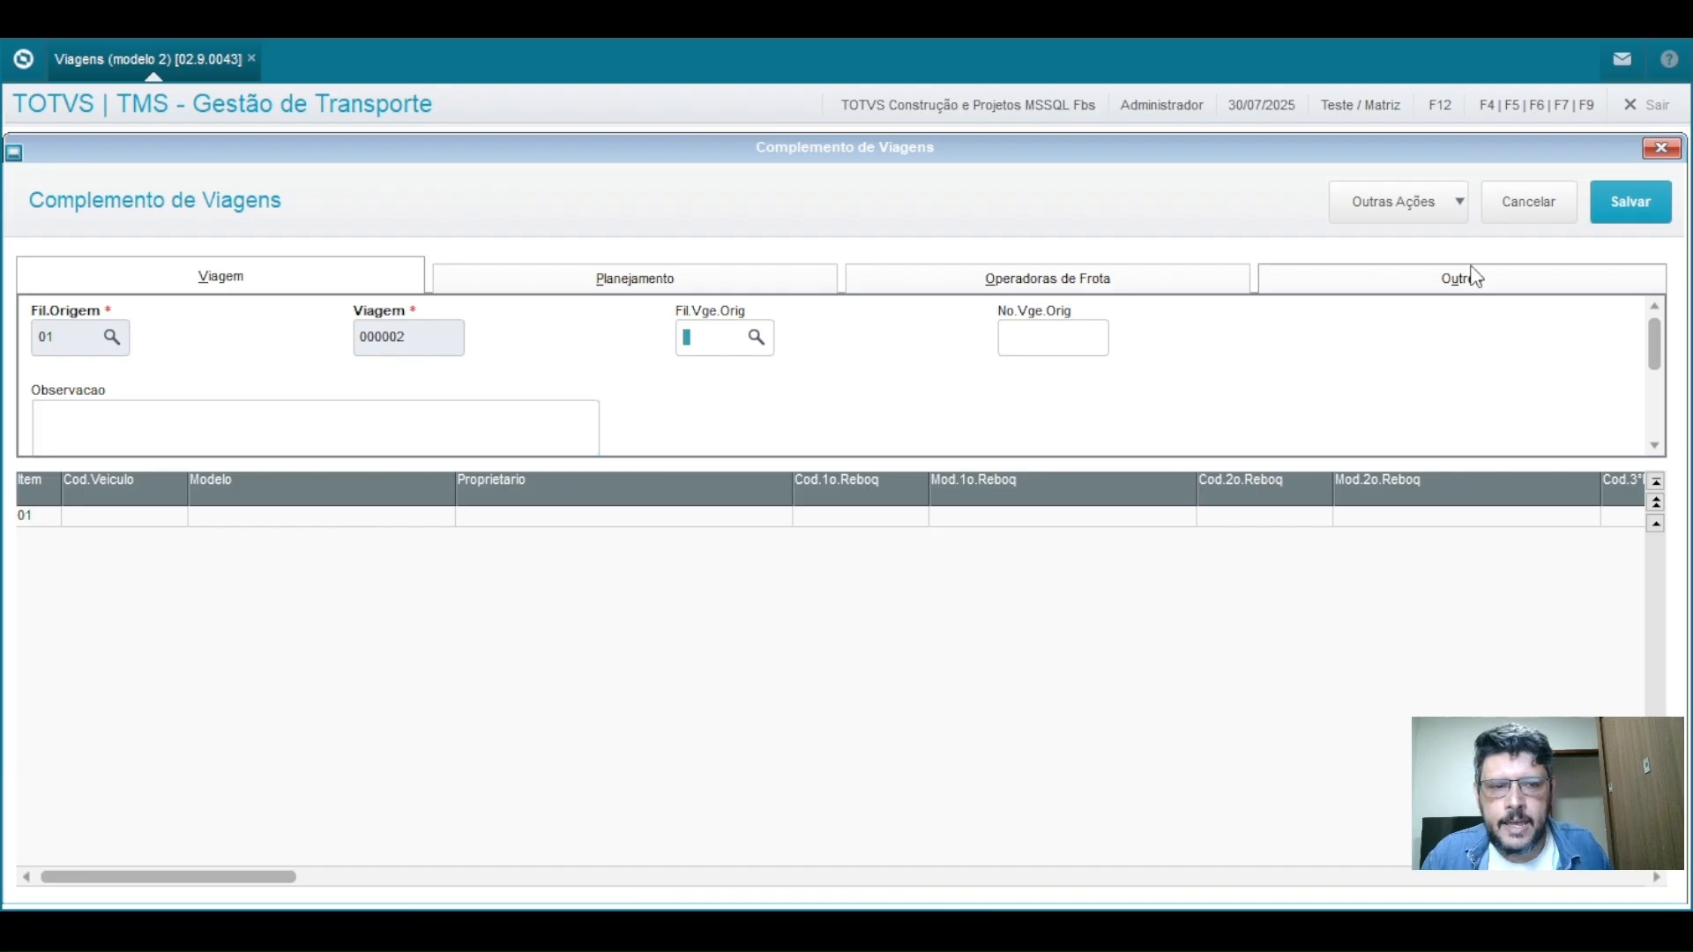
pyautogui.click(101, 518)
pyautogui.click(101, 518)
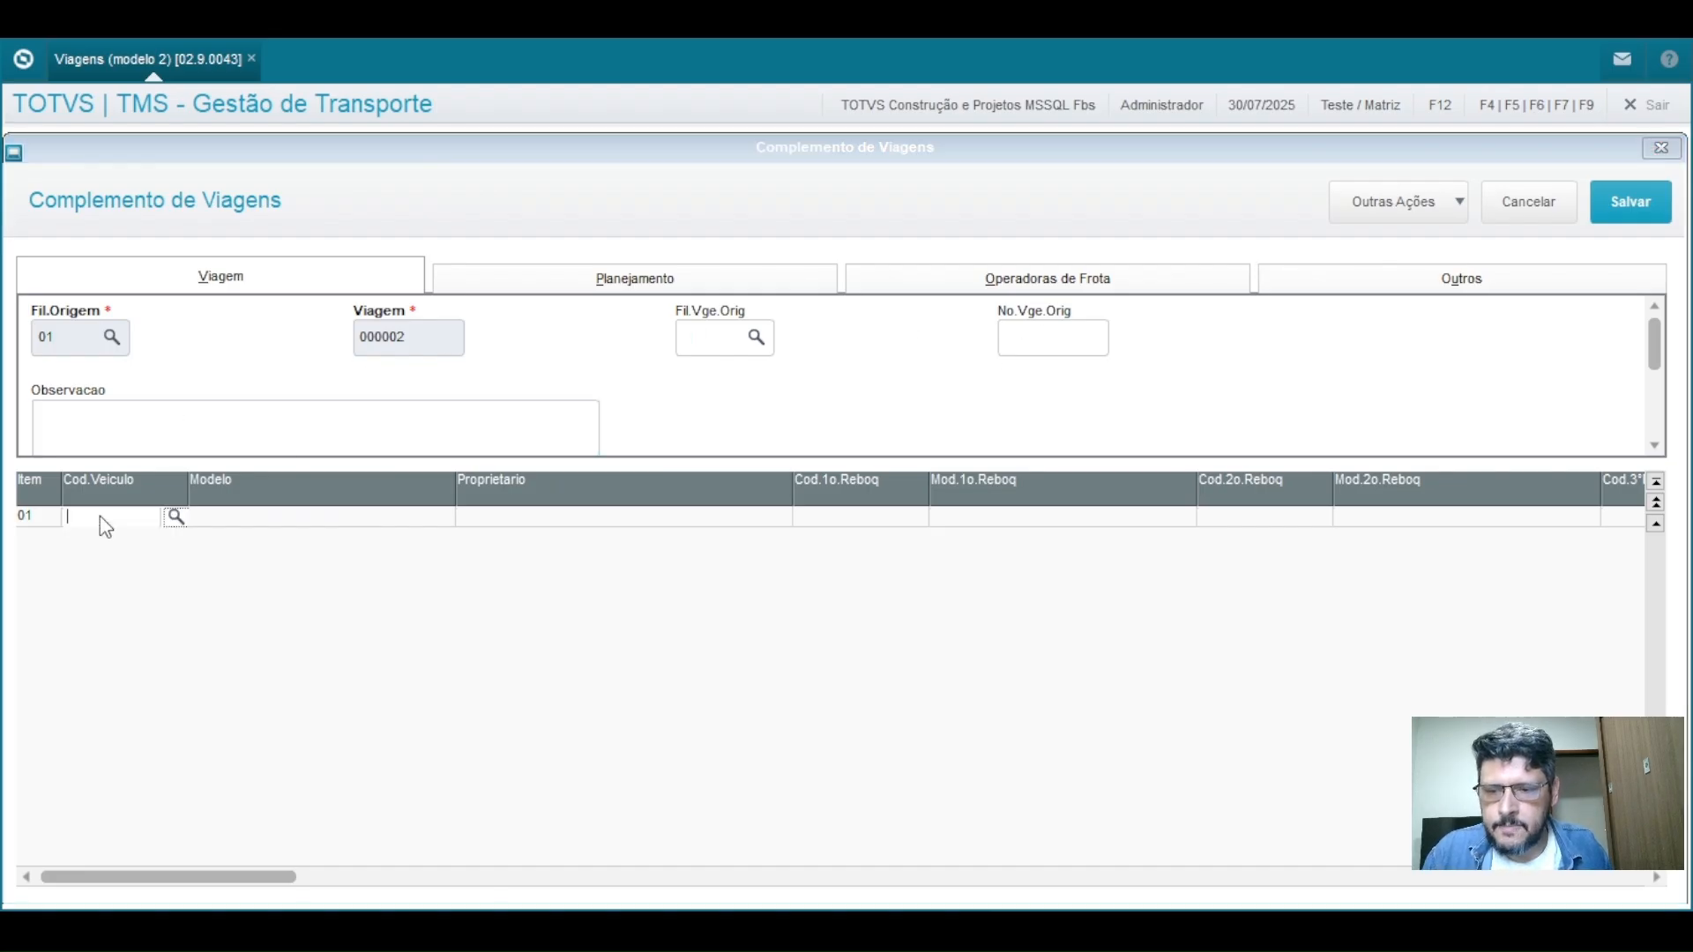
pyautogui.press('F3')
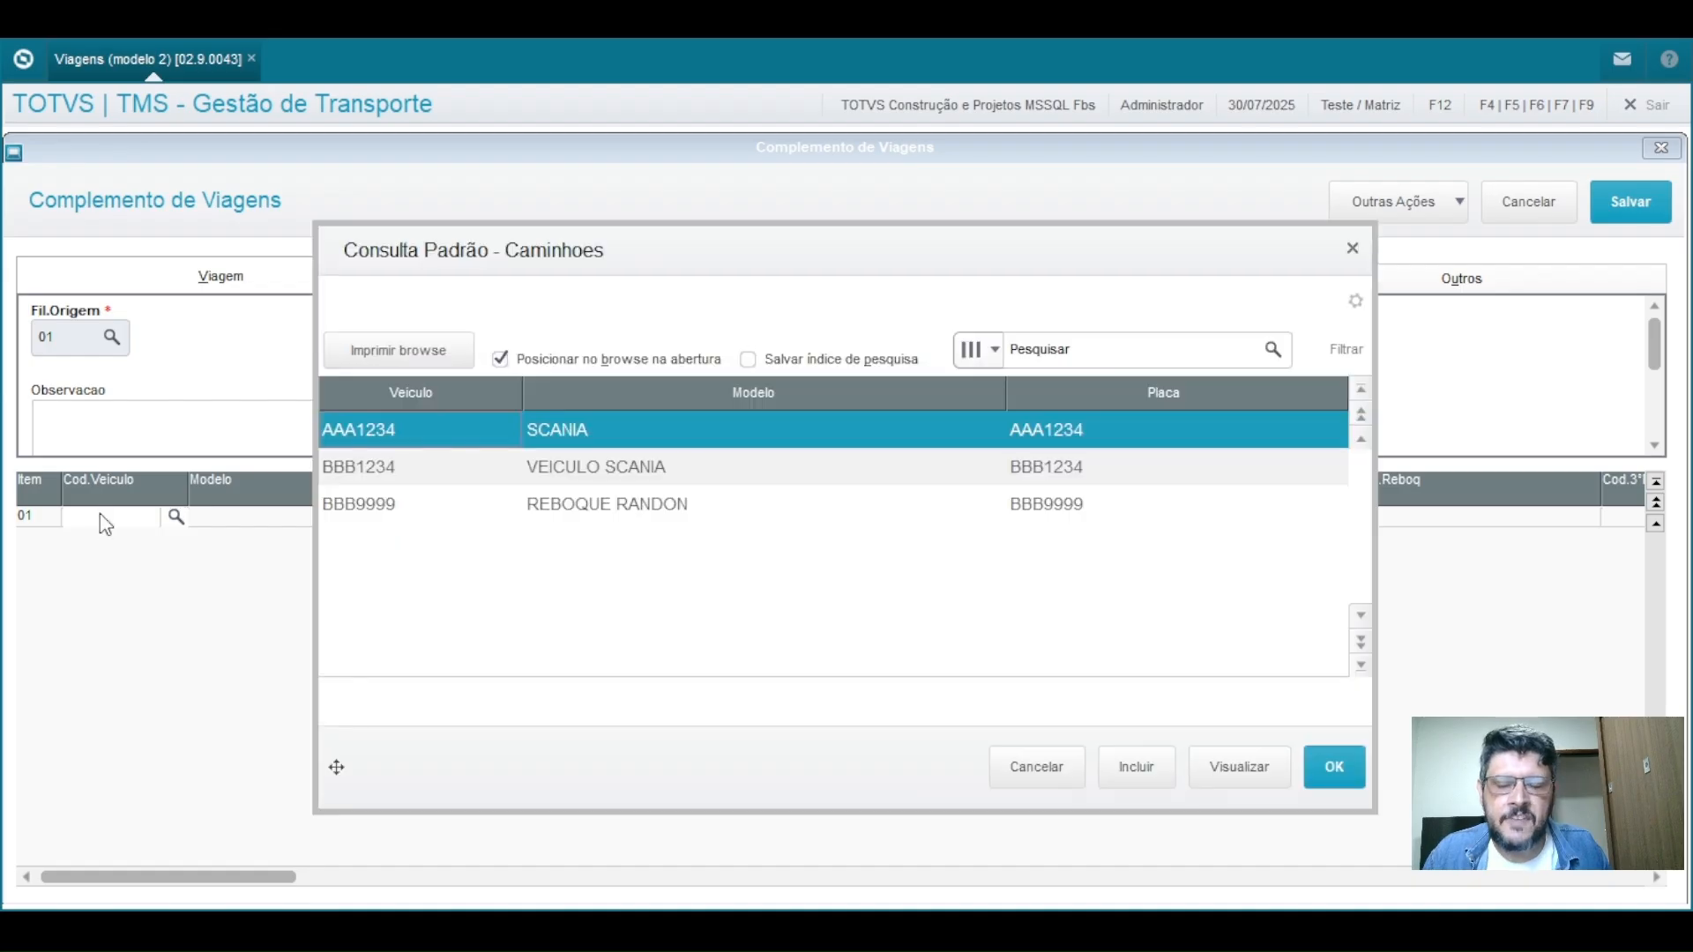
pyautogui.doubleClick(598, 432)
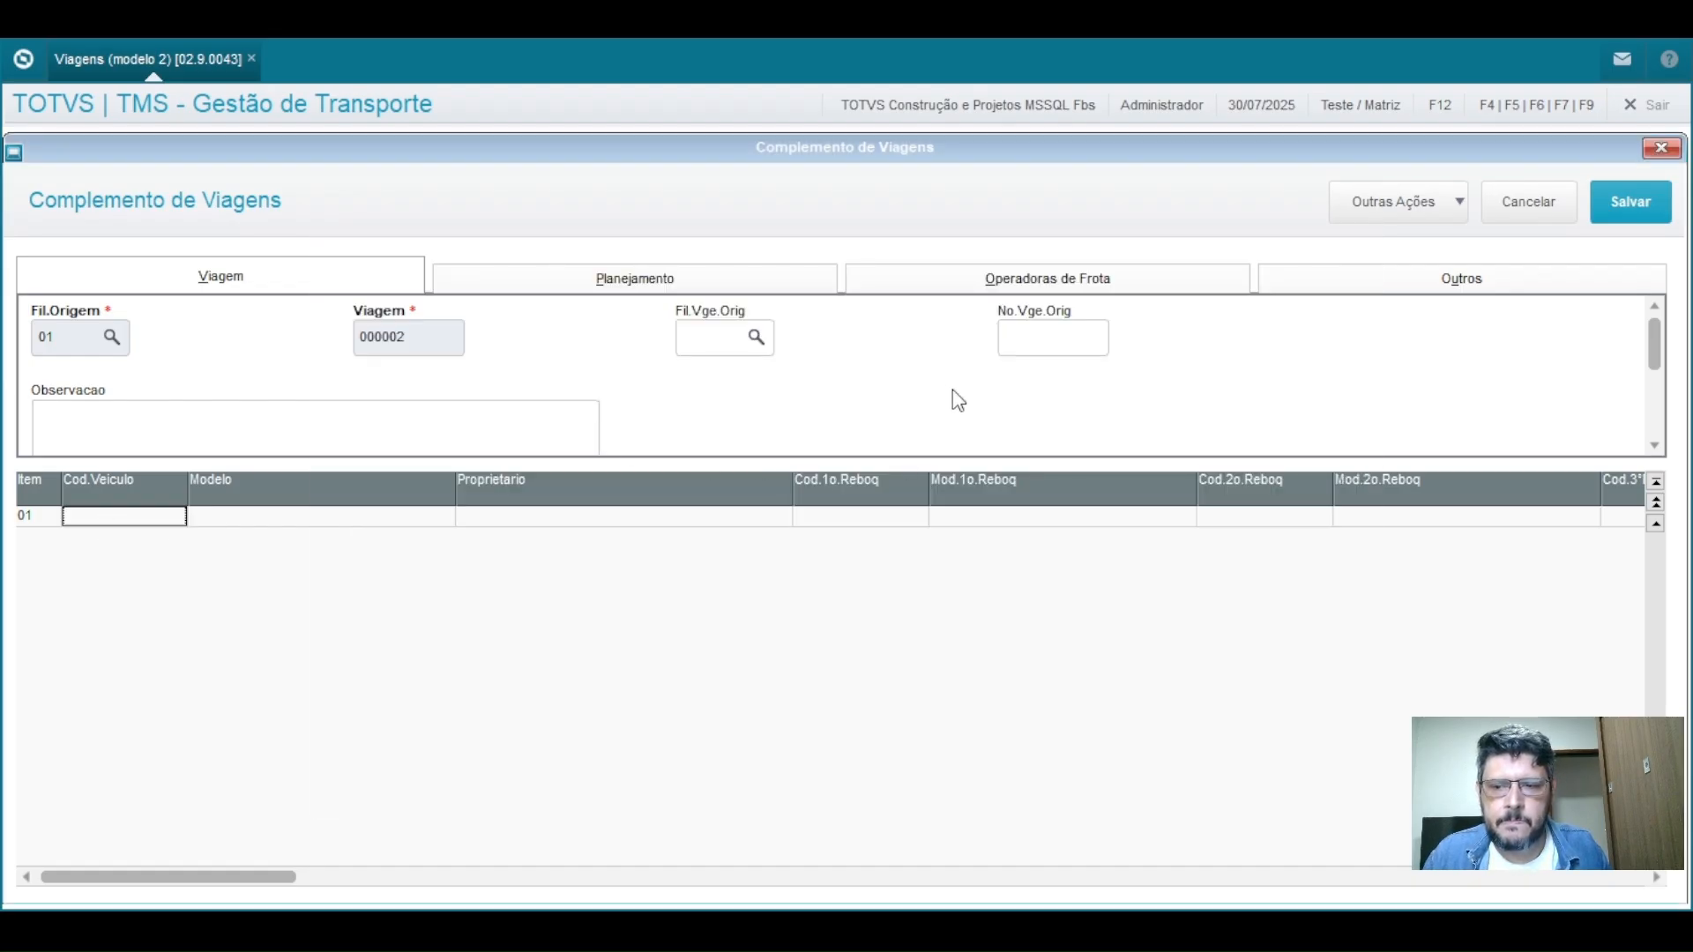
# Step: Set BBB9999 (REBOQUE RANDON) as the first trailer of the trip's vehicle
pyautogui.click(842, 518)
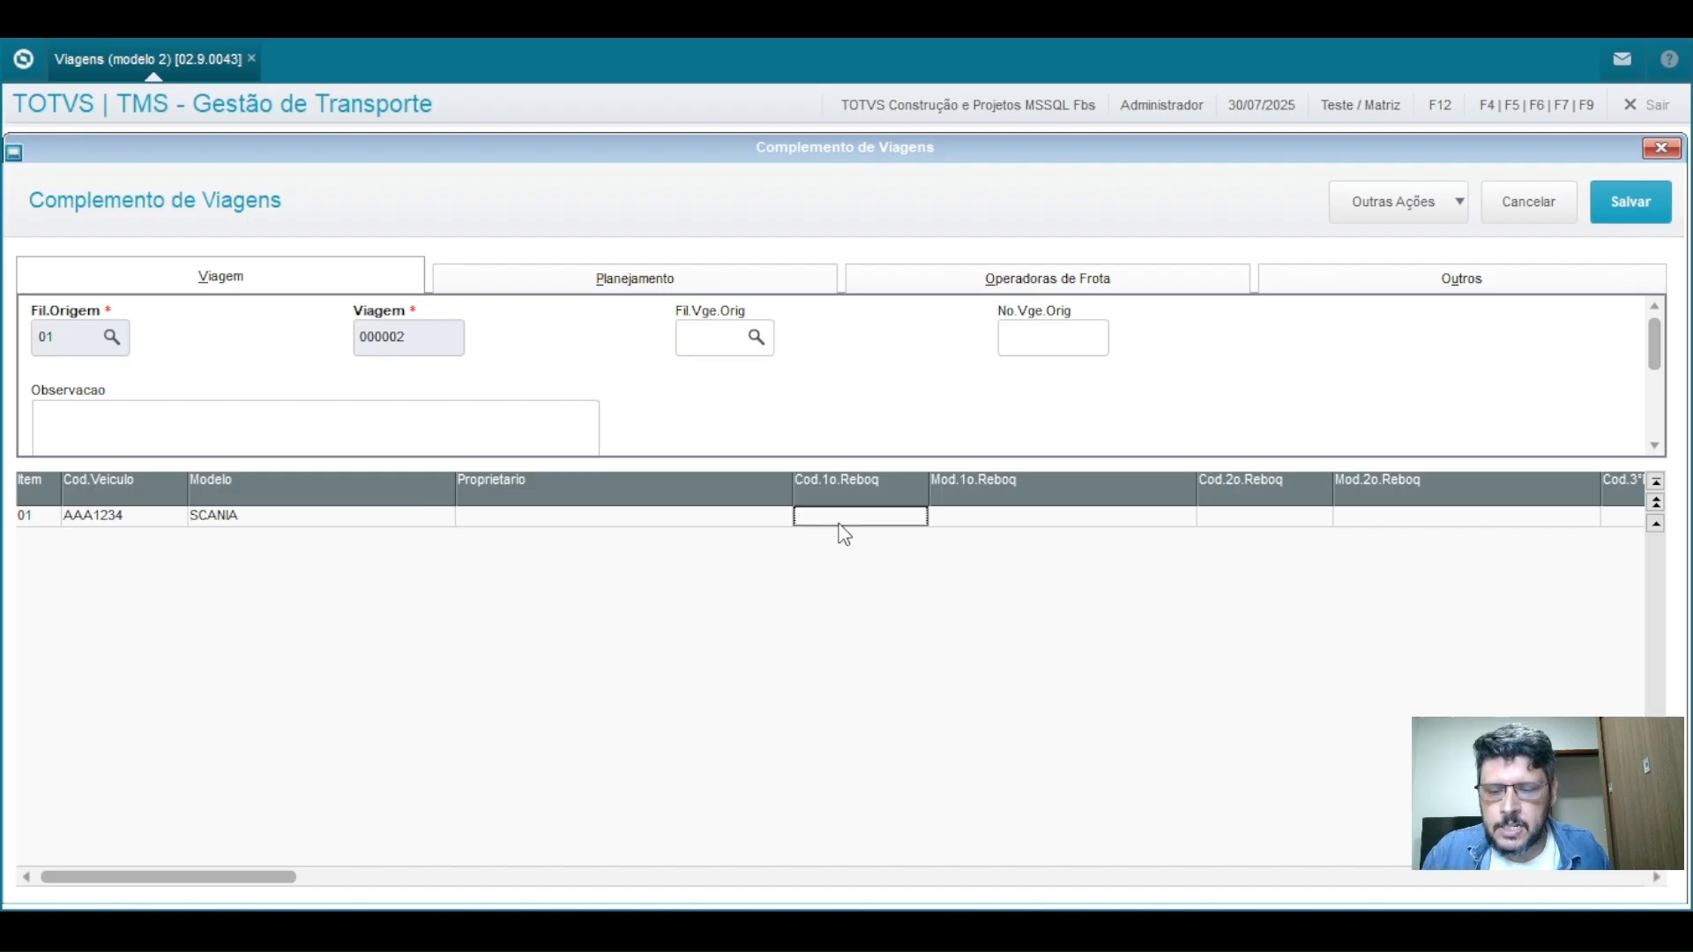
pyautogui.click(840, 524)
pyautogui.press('F3')
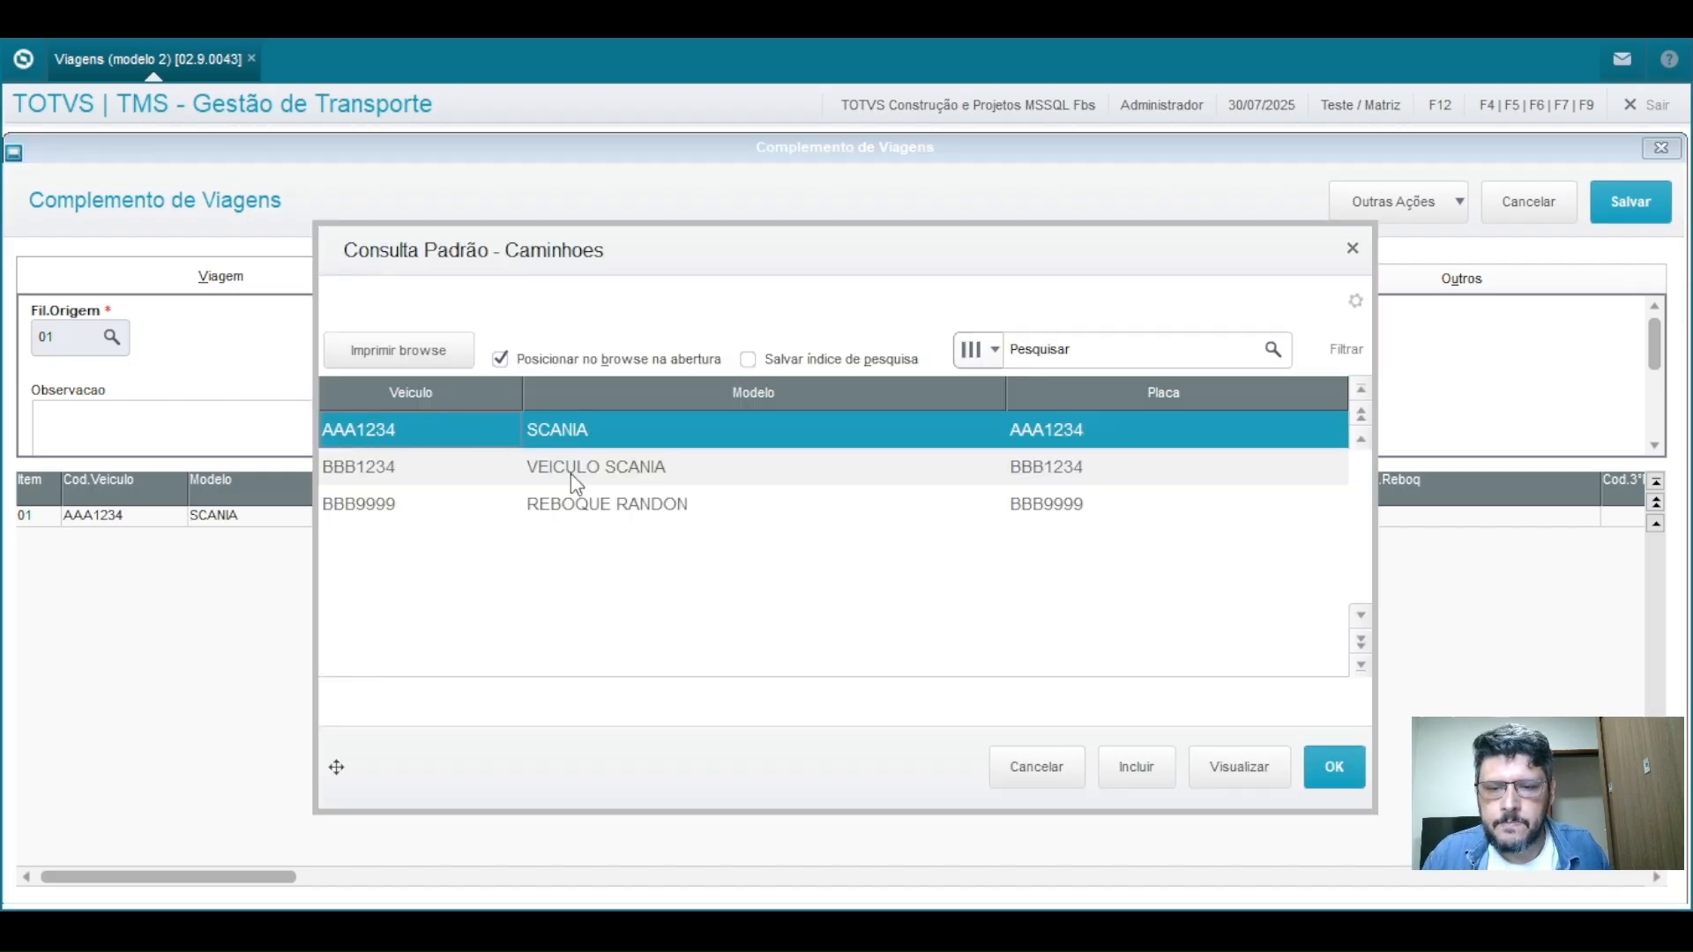
pyautogui.doubleClick(558, 508)
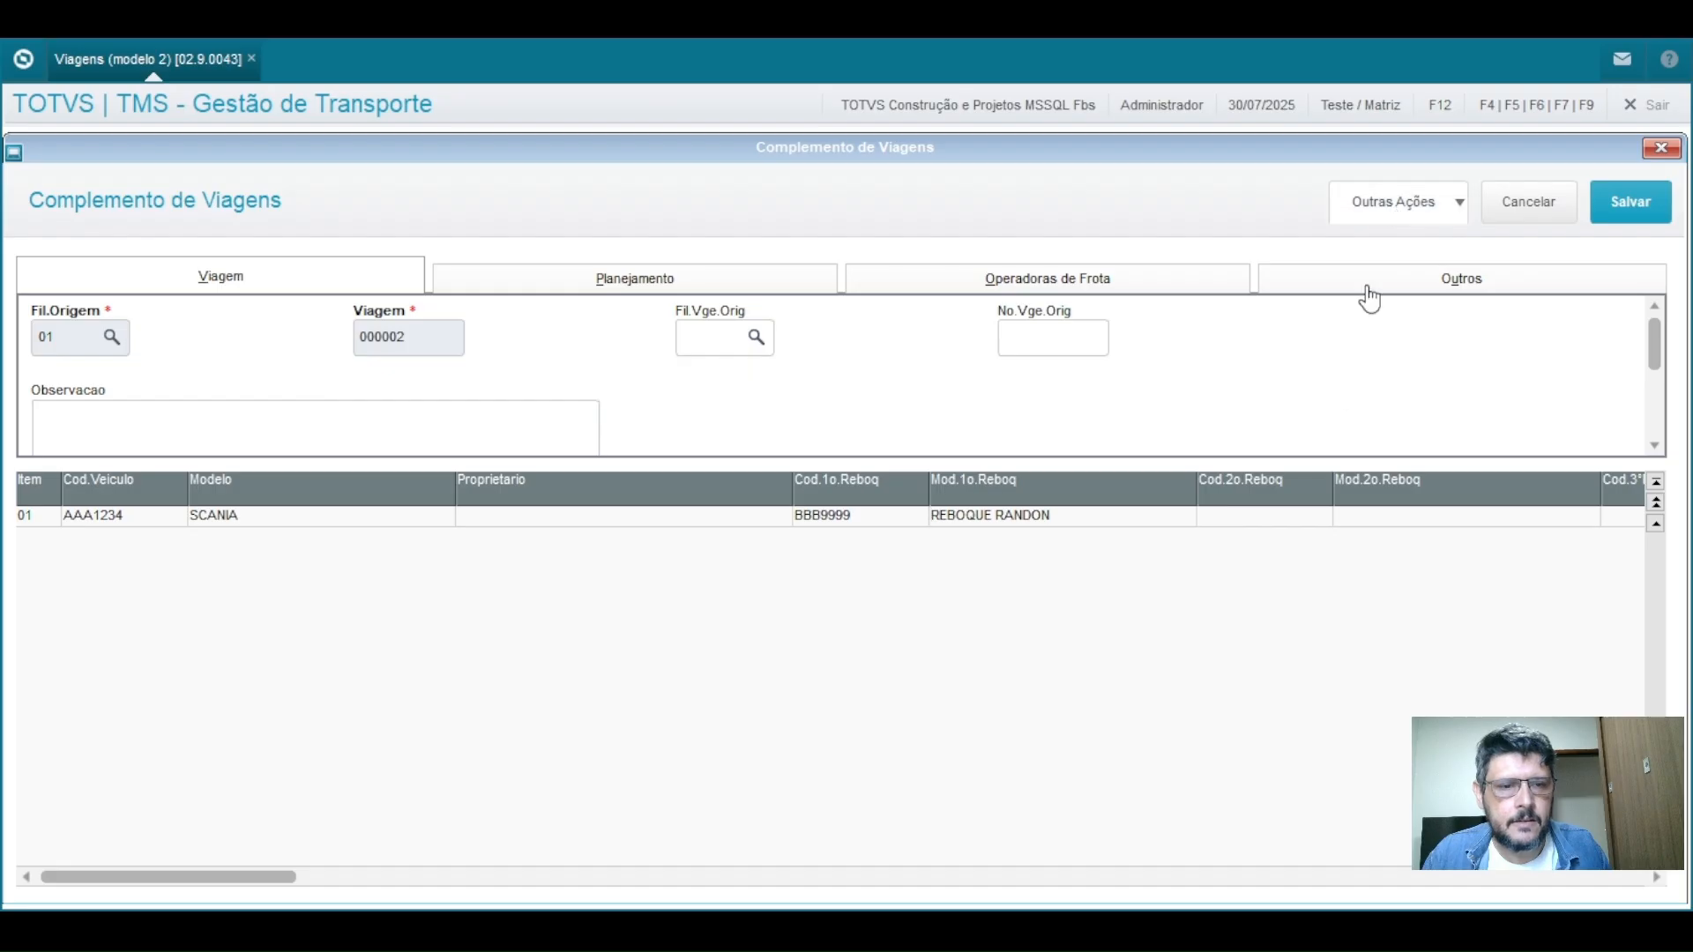
# Step: Open the trip's drivers, replace the suggested driver with driver code 000001, and save the driver assignment
pyautogui.click(1372, 349)
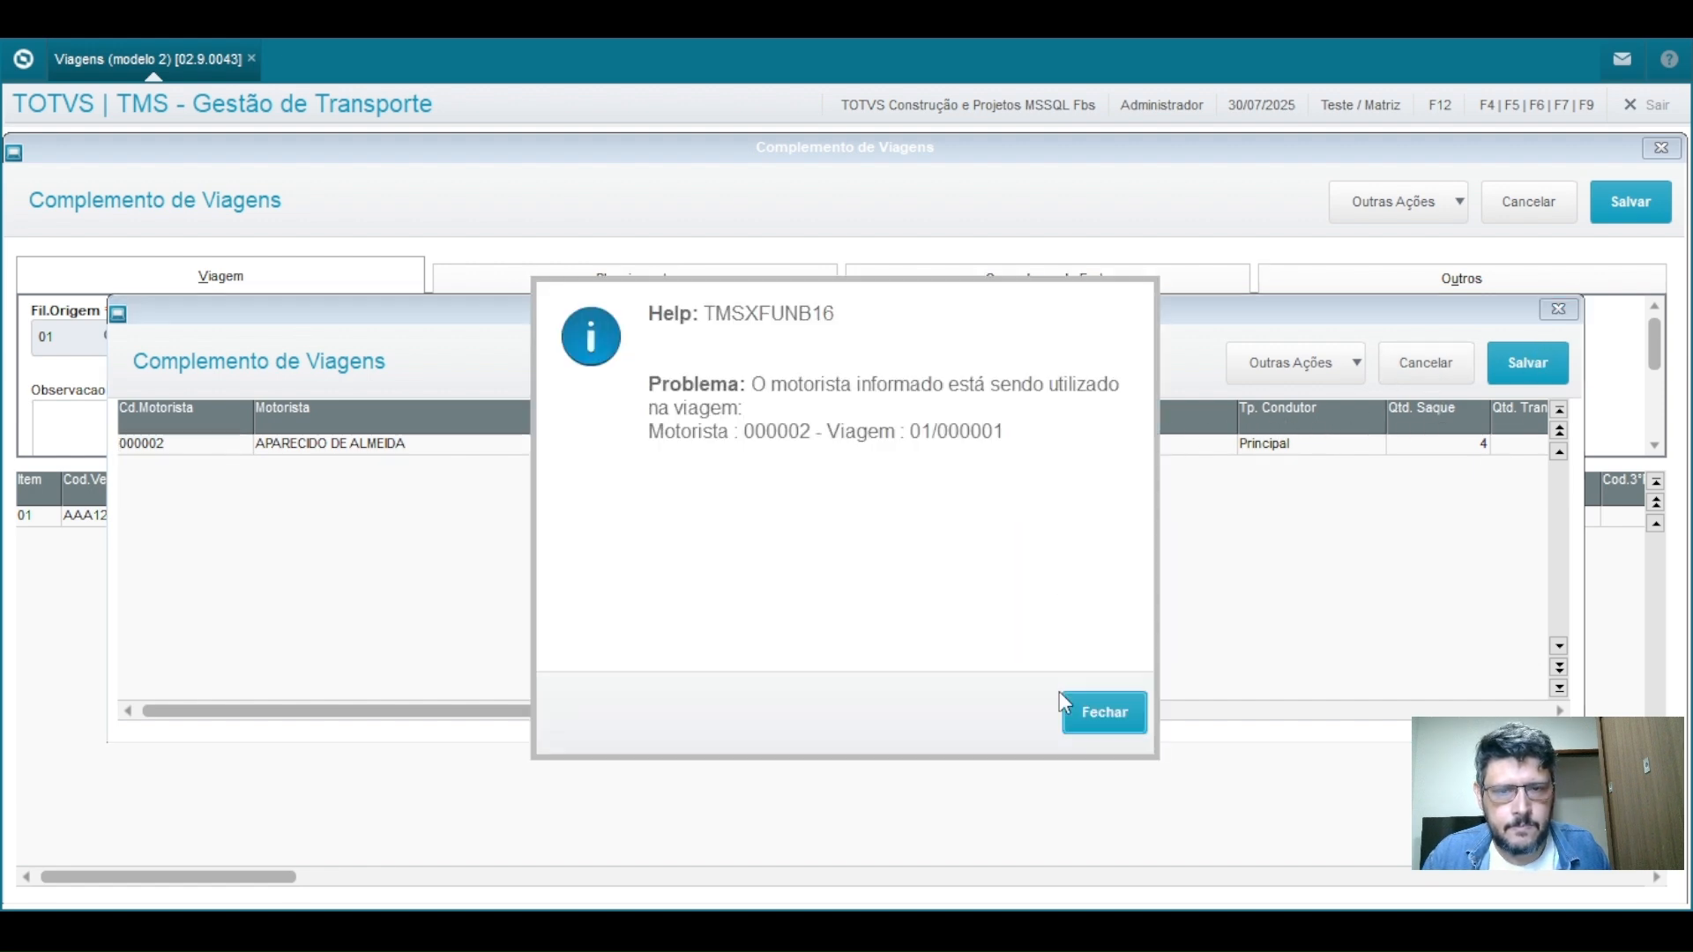
pyautogui.click(1093, 711)
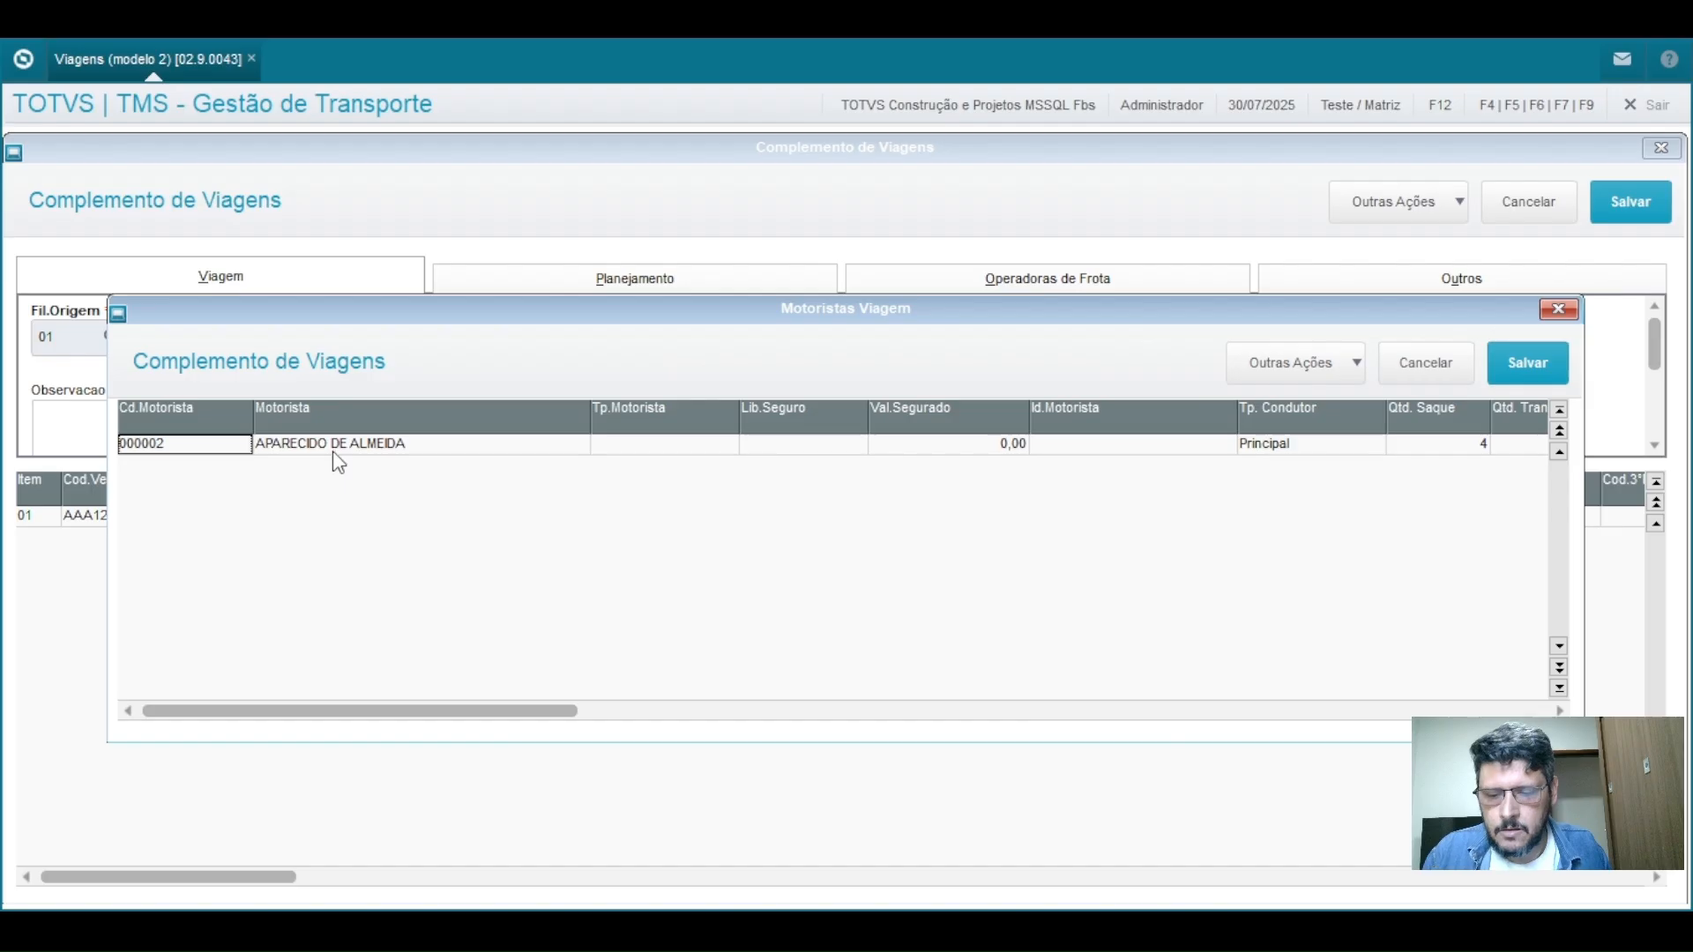
pyautogui.press('space')
pyautogui.press('F3')
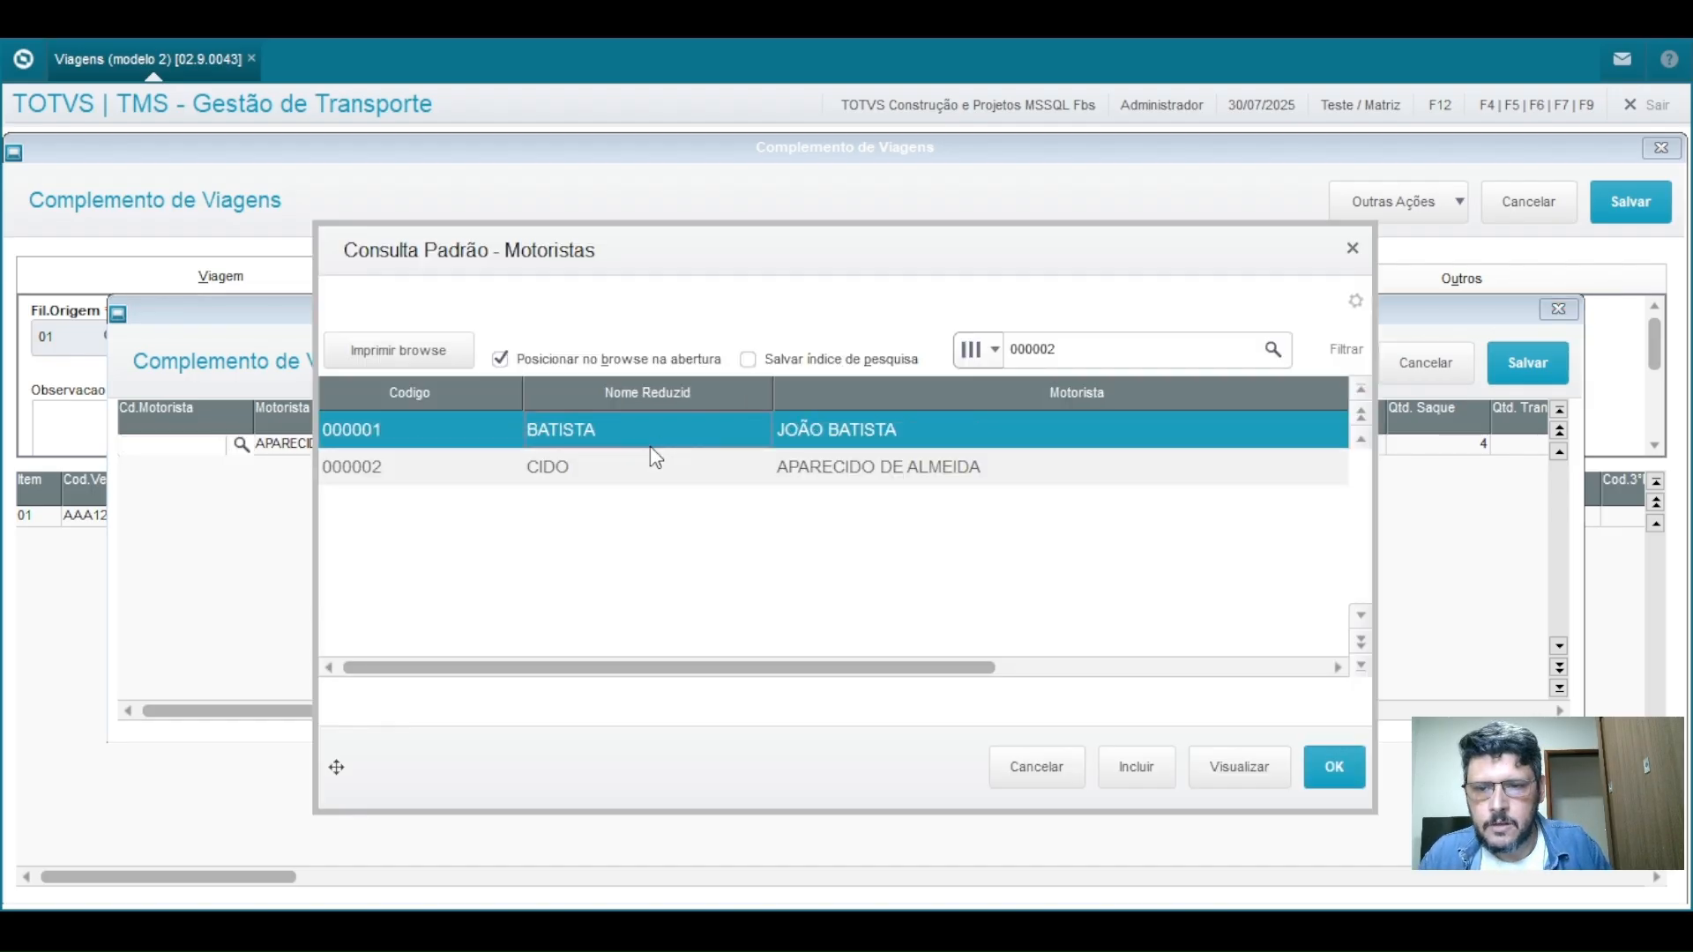
pyautogui.press('Return')
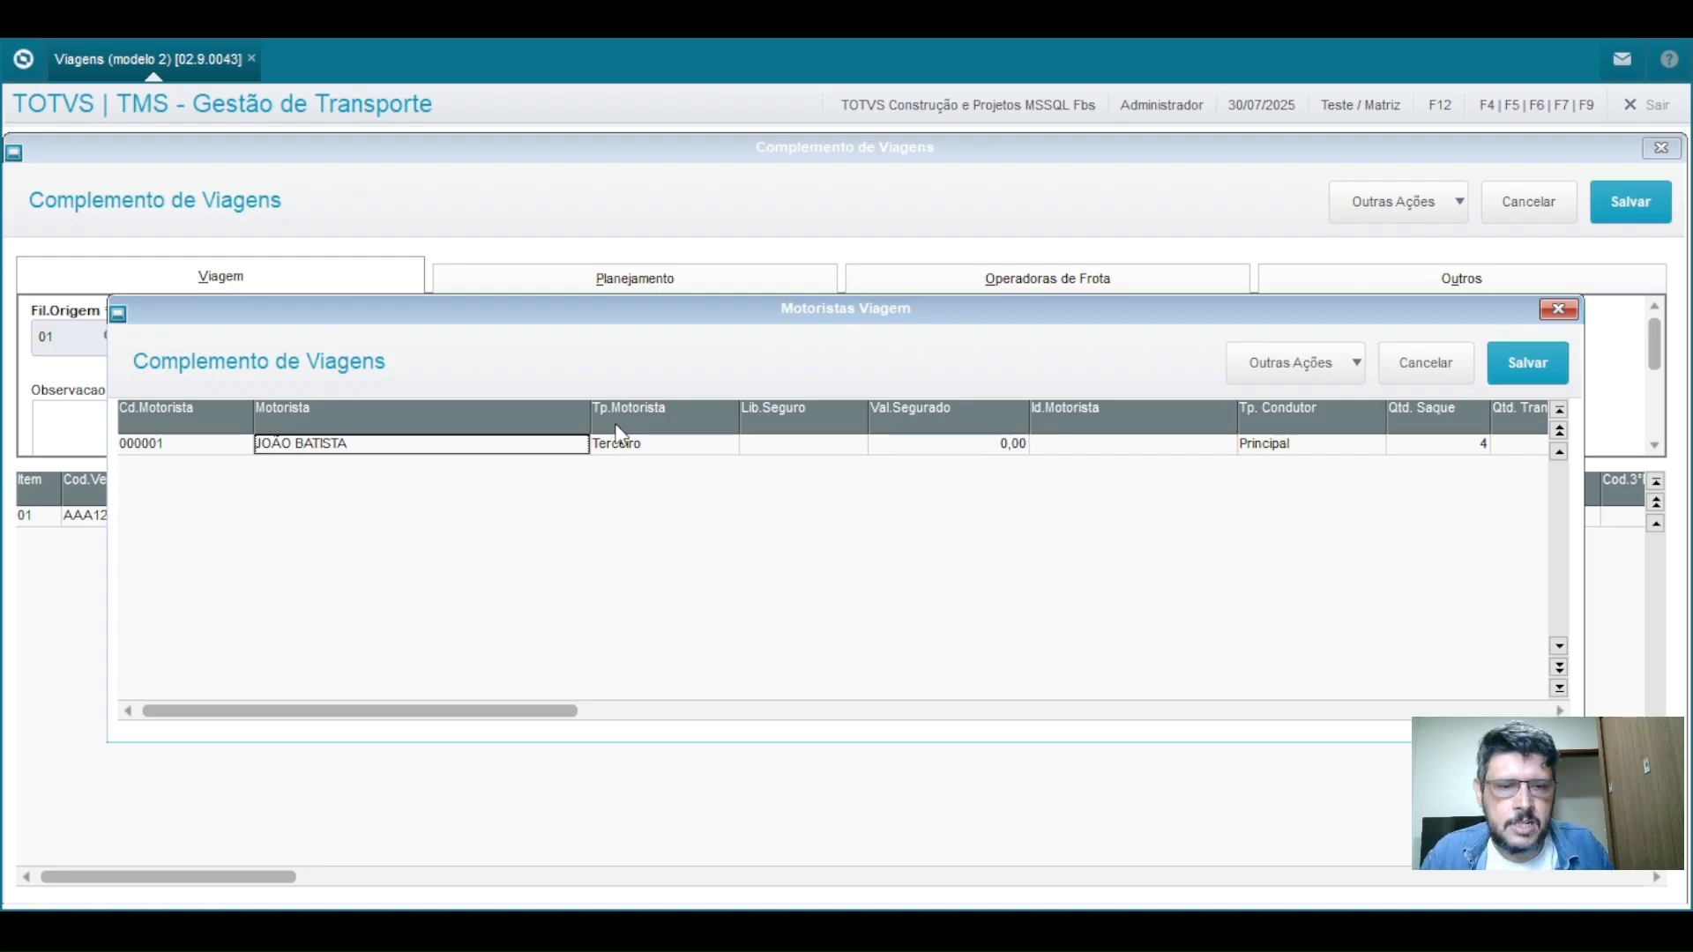
pyautogui.click(1529, 361)
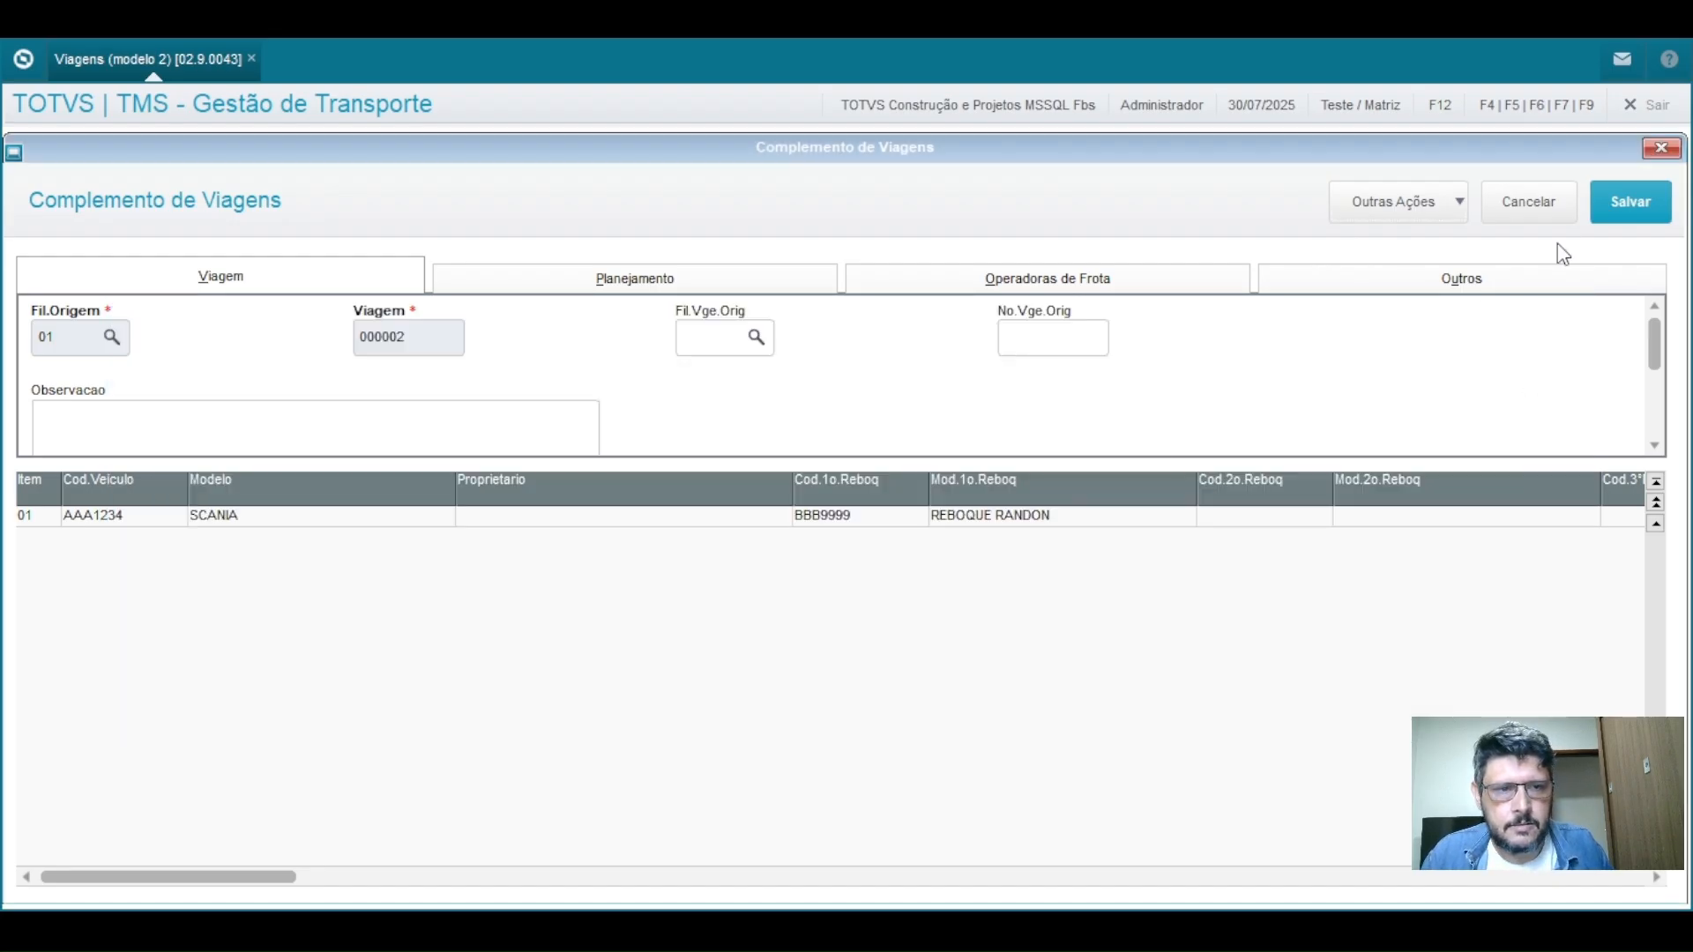
# Step: Try to save the trip complement and to switch its vehicle to BBB1234 (VEICULO SCANIA)
pyautogui.click(1633, 211)
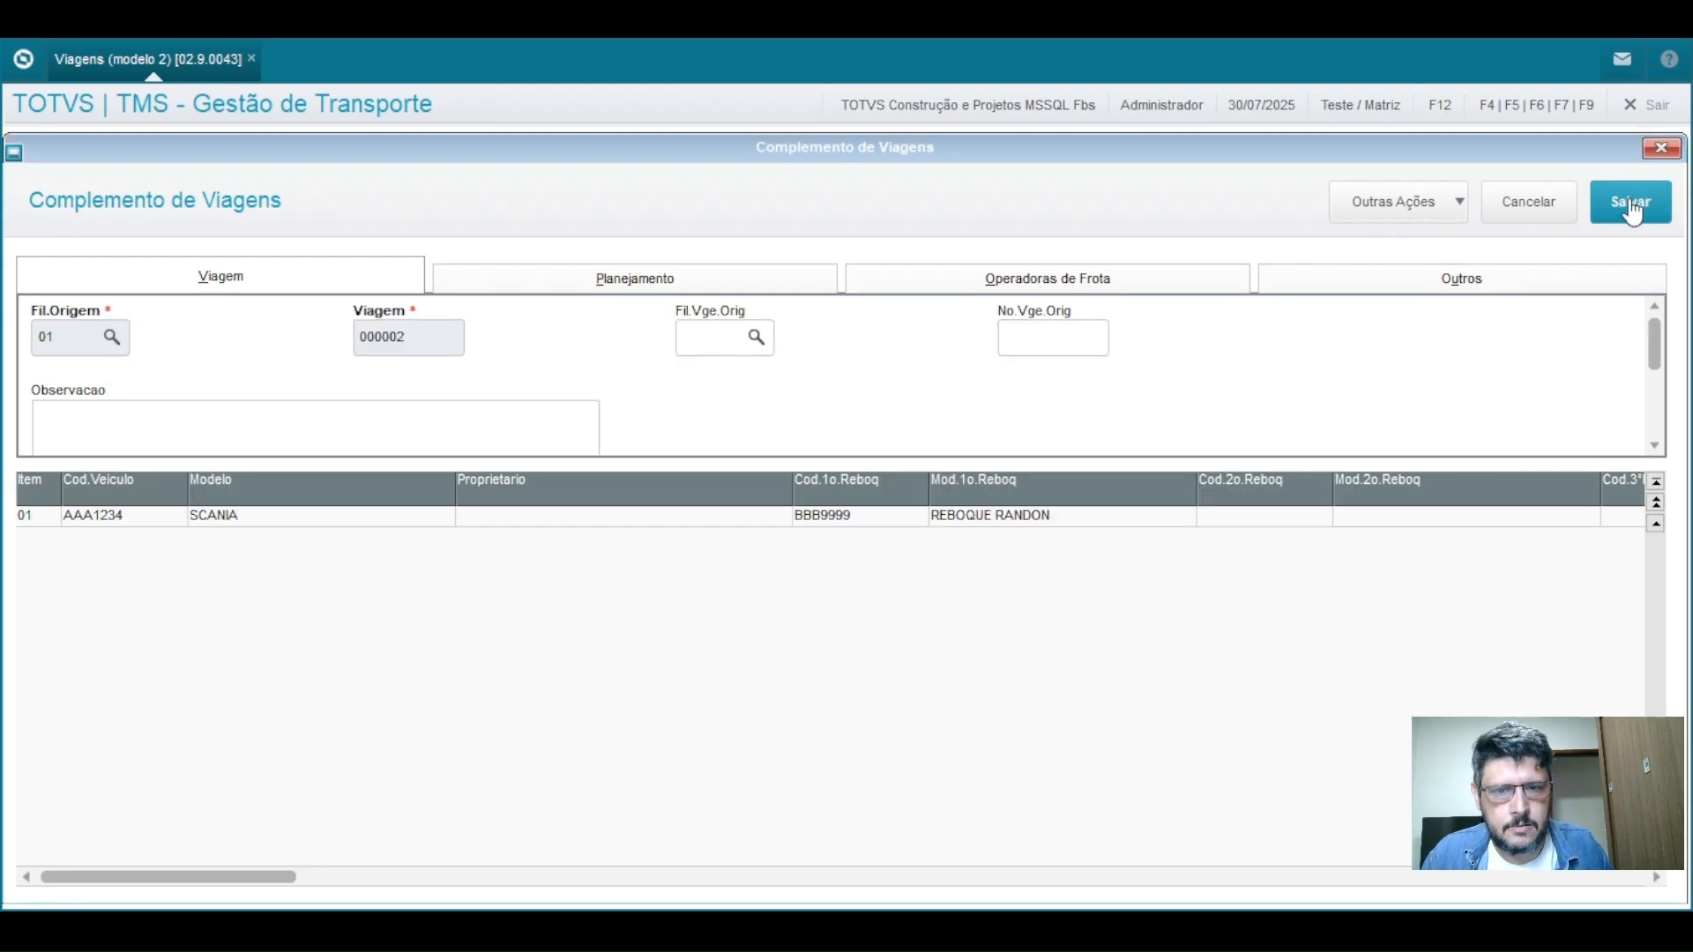
pyautogui.click(1098, 686)
pyautogui.click(114, 520)
pyautogui.press('space')
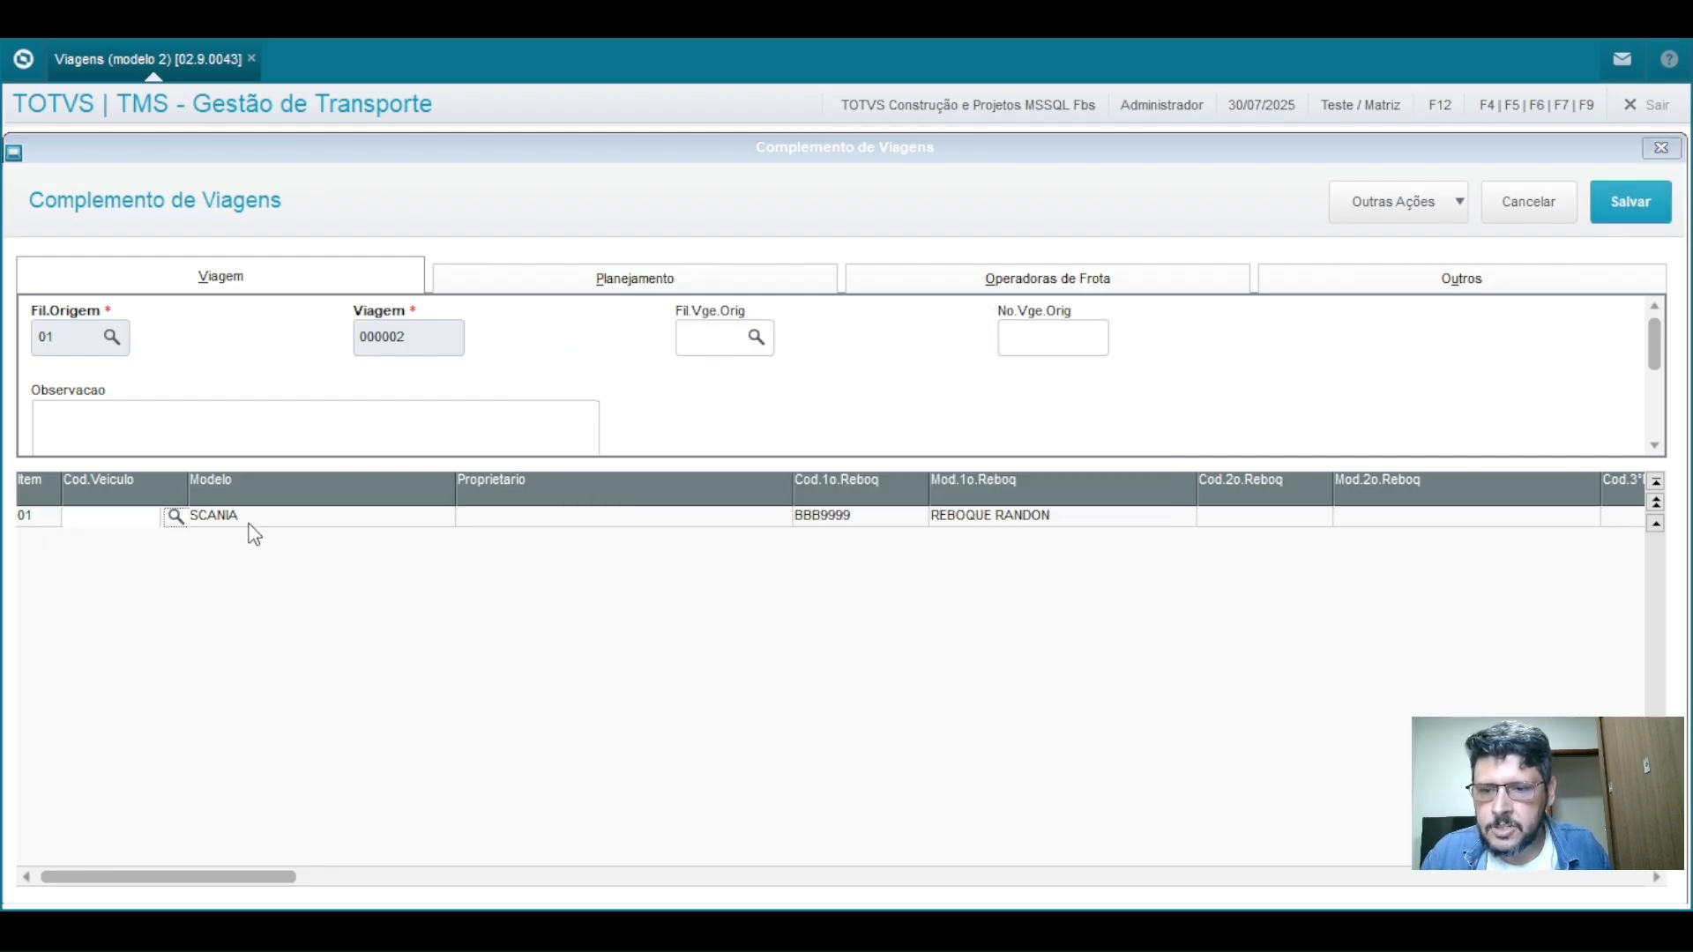
pyautogui.press('F3')
pyautogui.doubleClick(578, 471)
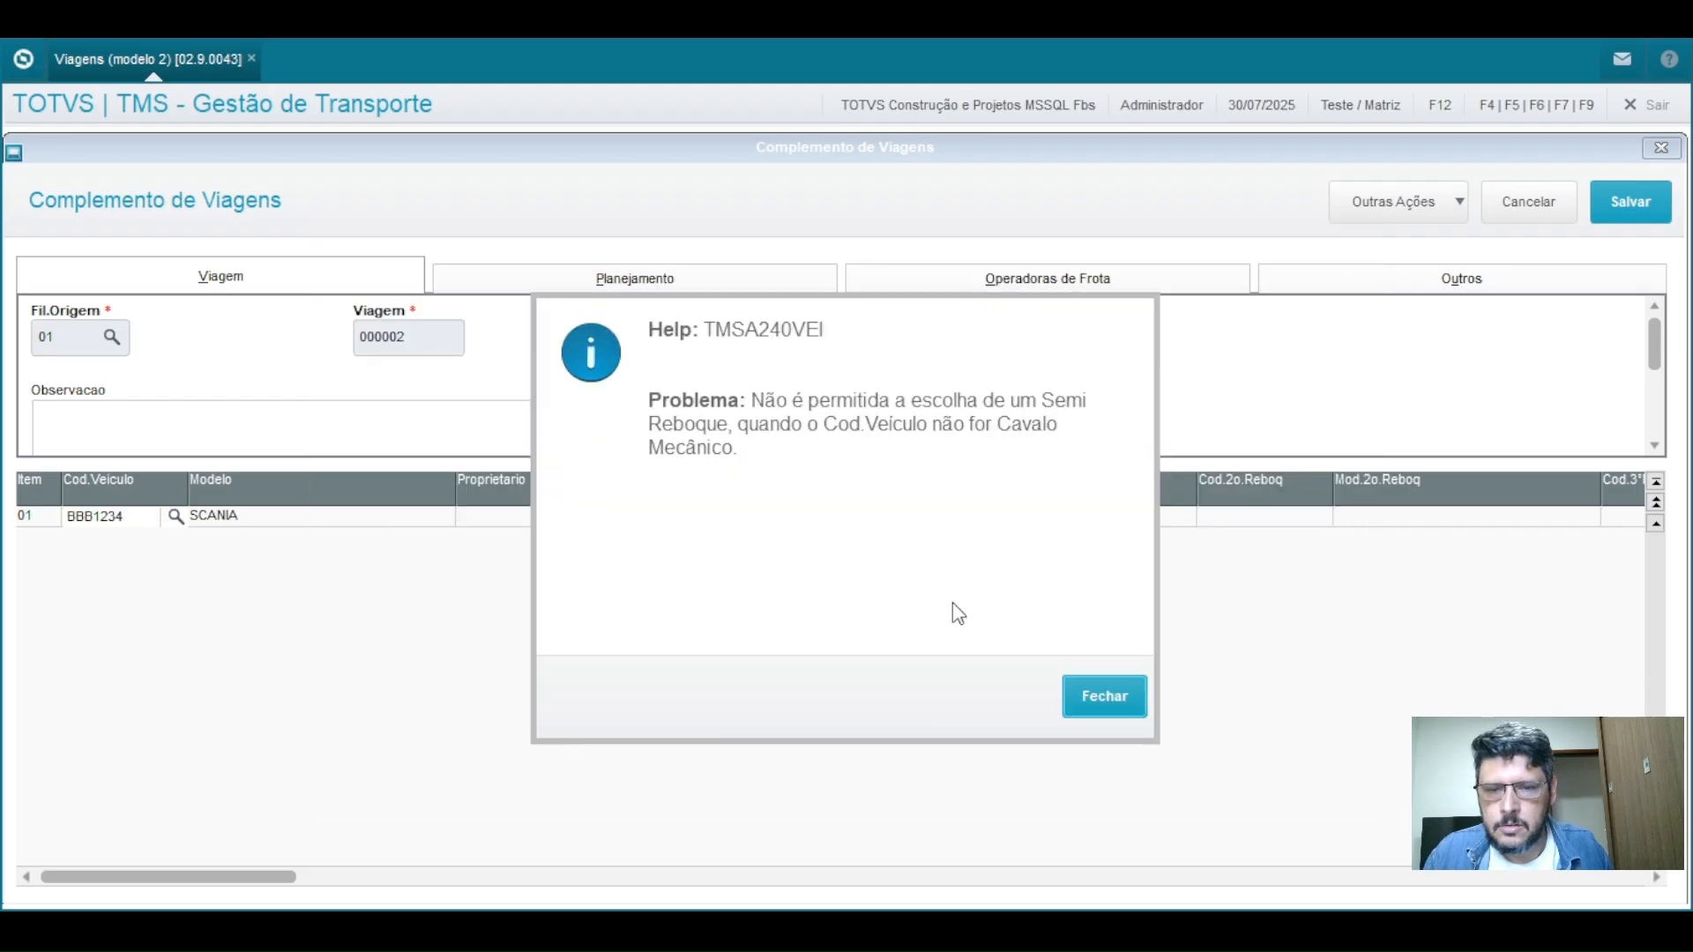
pyautogui.click(1106, 698)
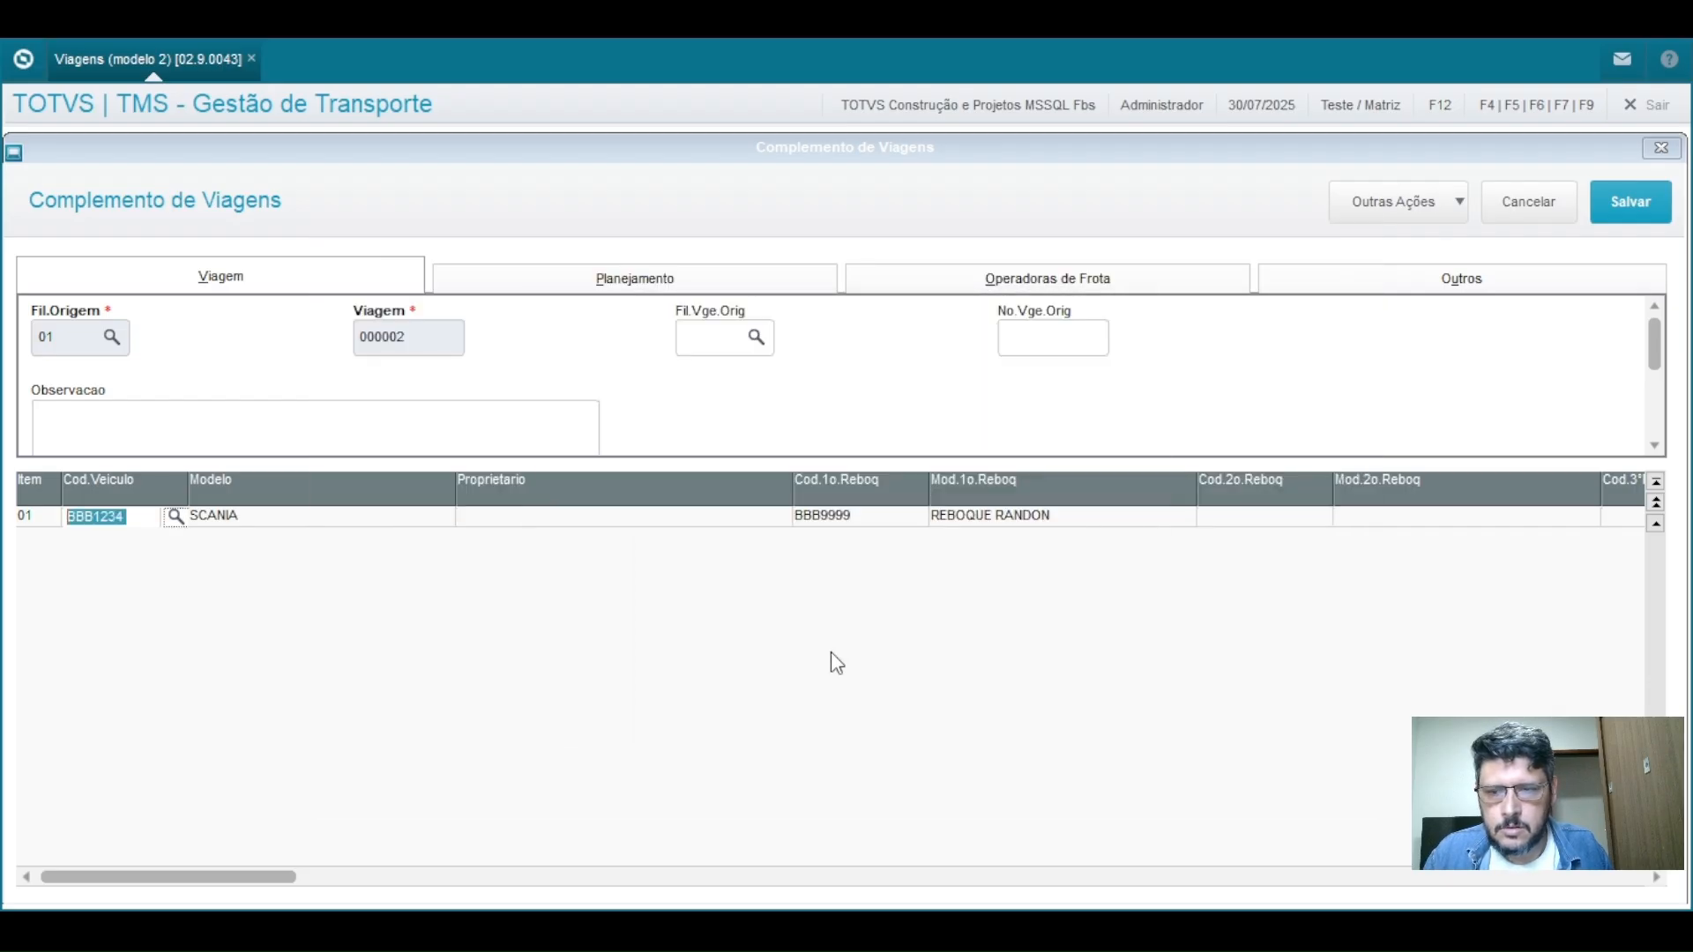
# Step: Clear the first trailer of item 01 and change its vehicle to BBB1234 (VEICULO SCANIA)
pyautogui.click(838, 521)
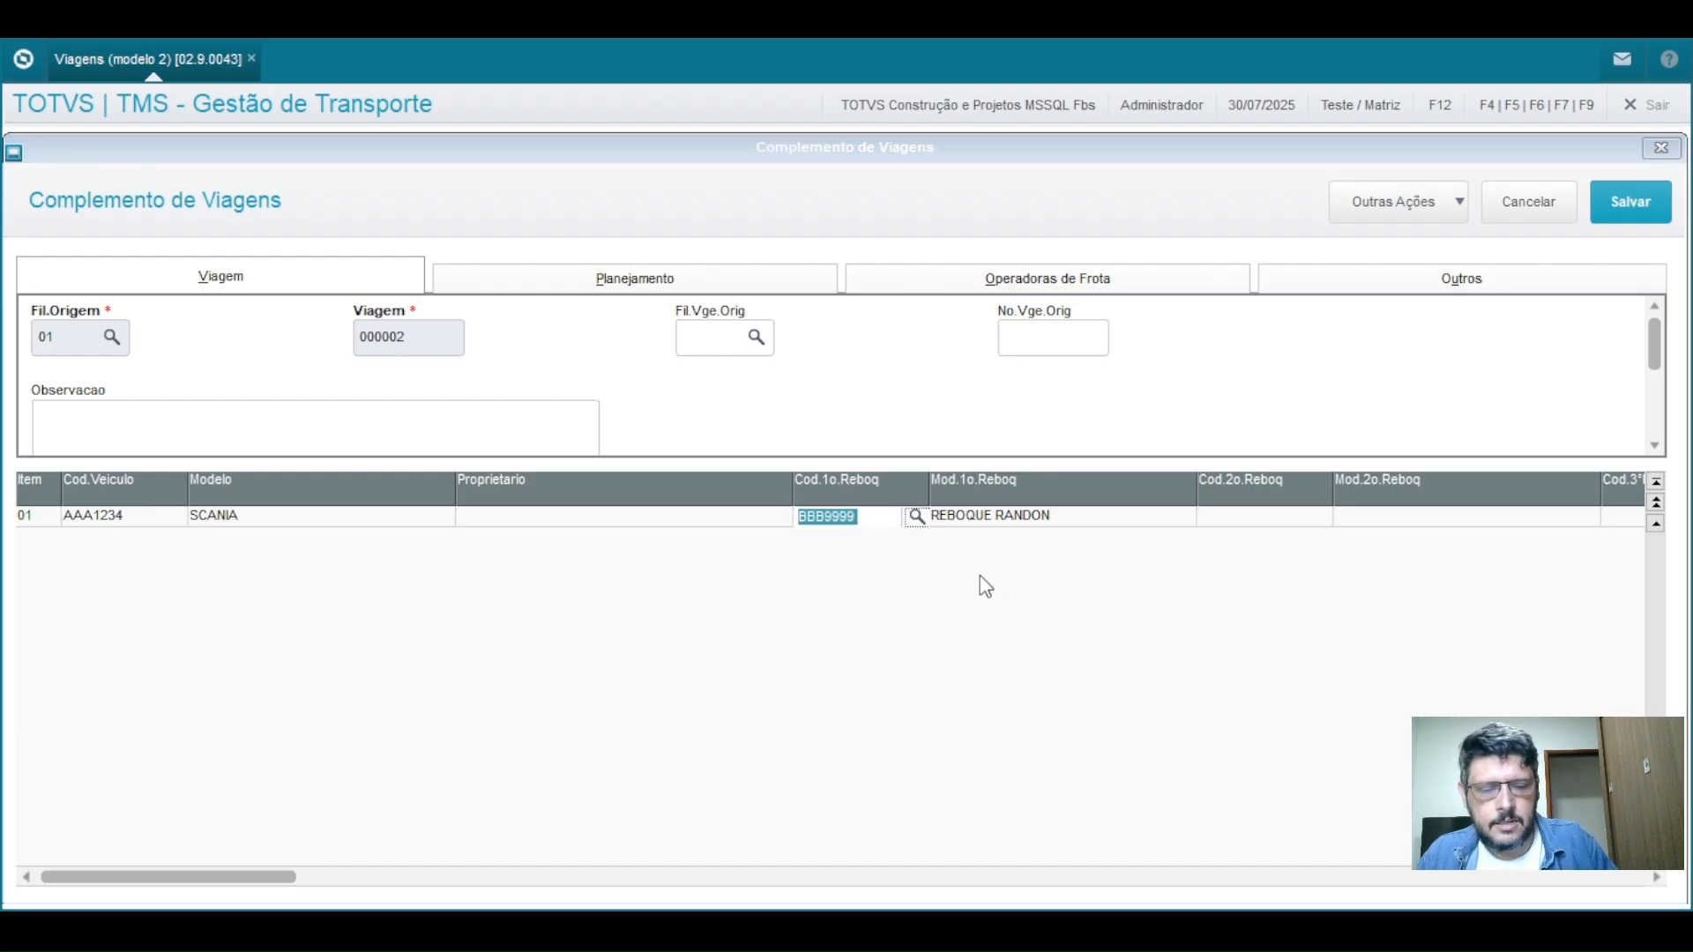
pyautogui.press('Delete')
pyautogui.press('Return')
pyautogui.click(110, 515)
pyautogui.click(164, 525)
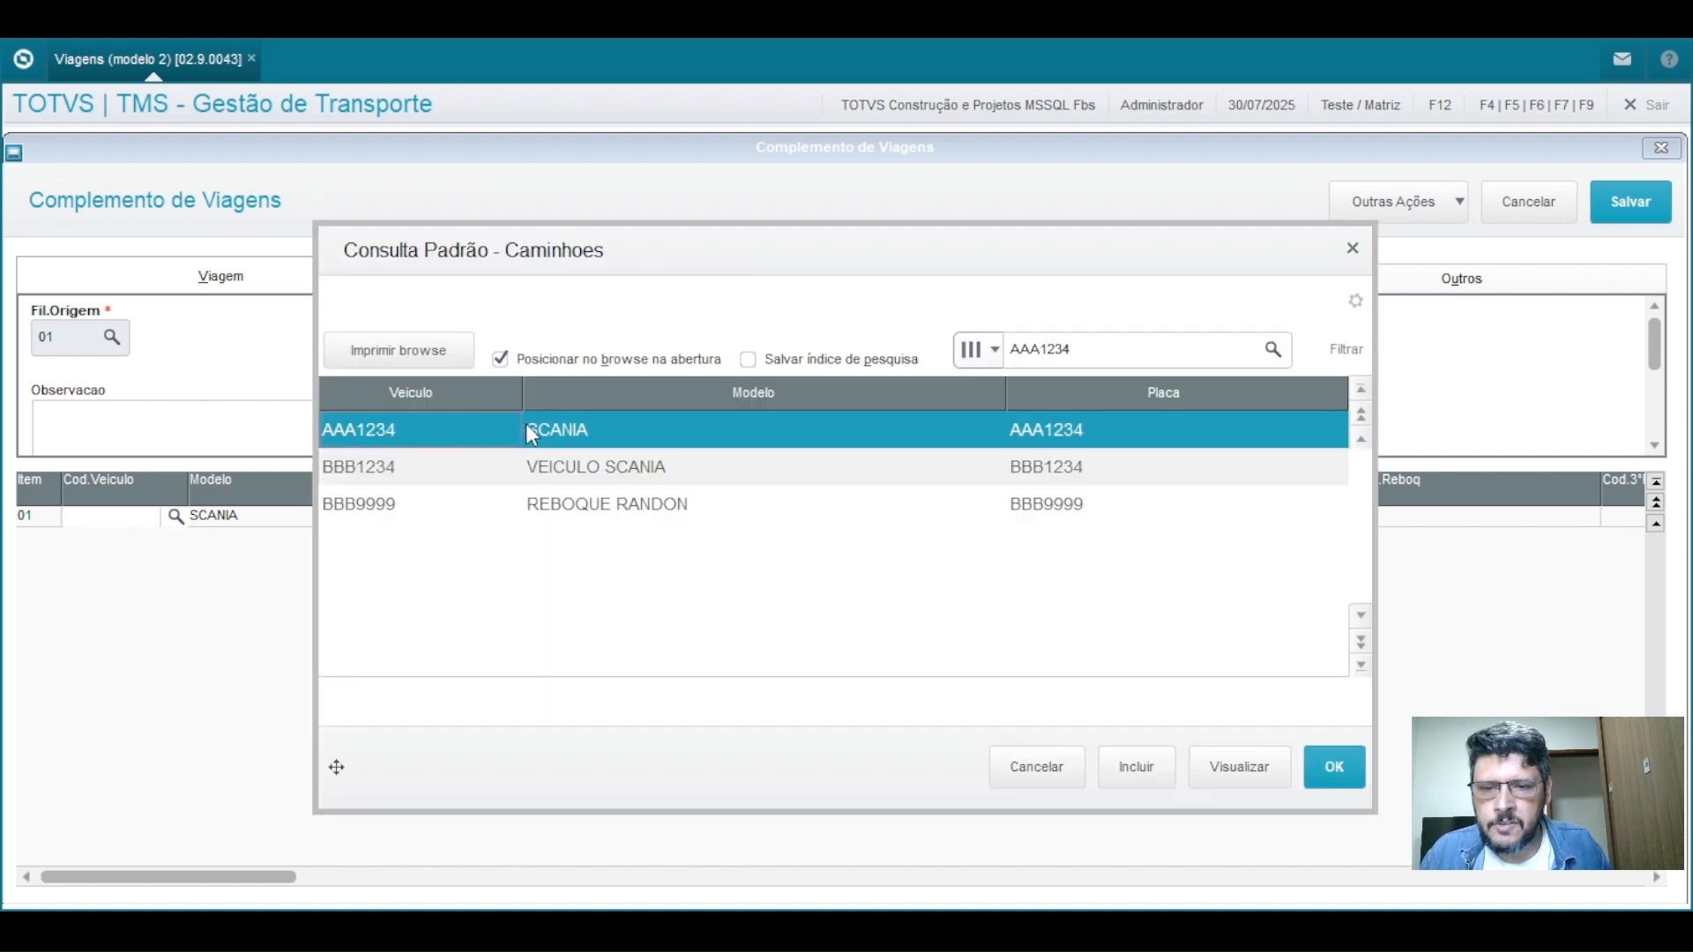
pyautogui.click(555, 471)
pyautogui.doubleClick(527, 472)
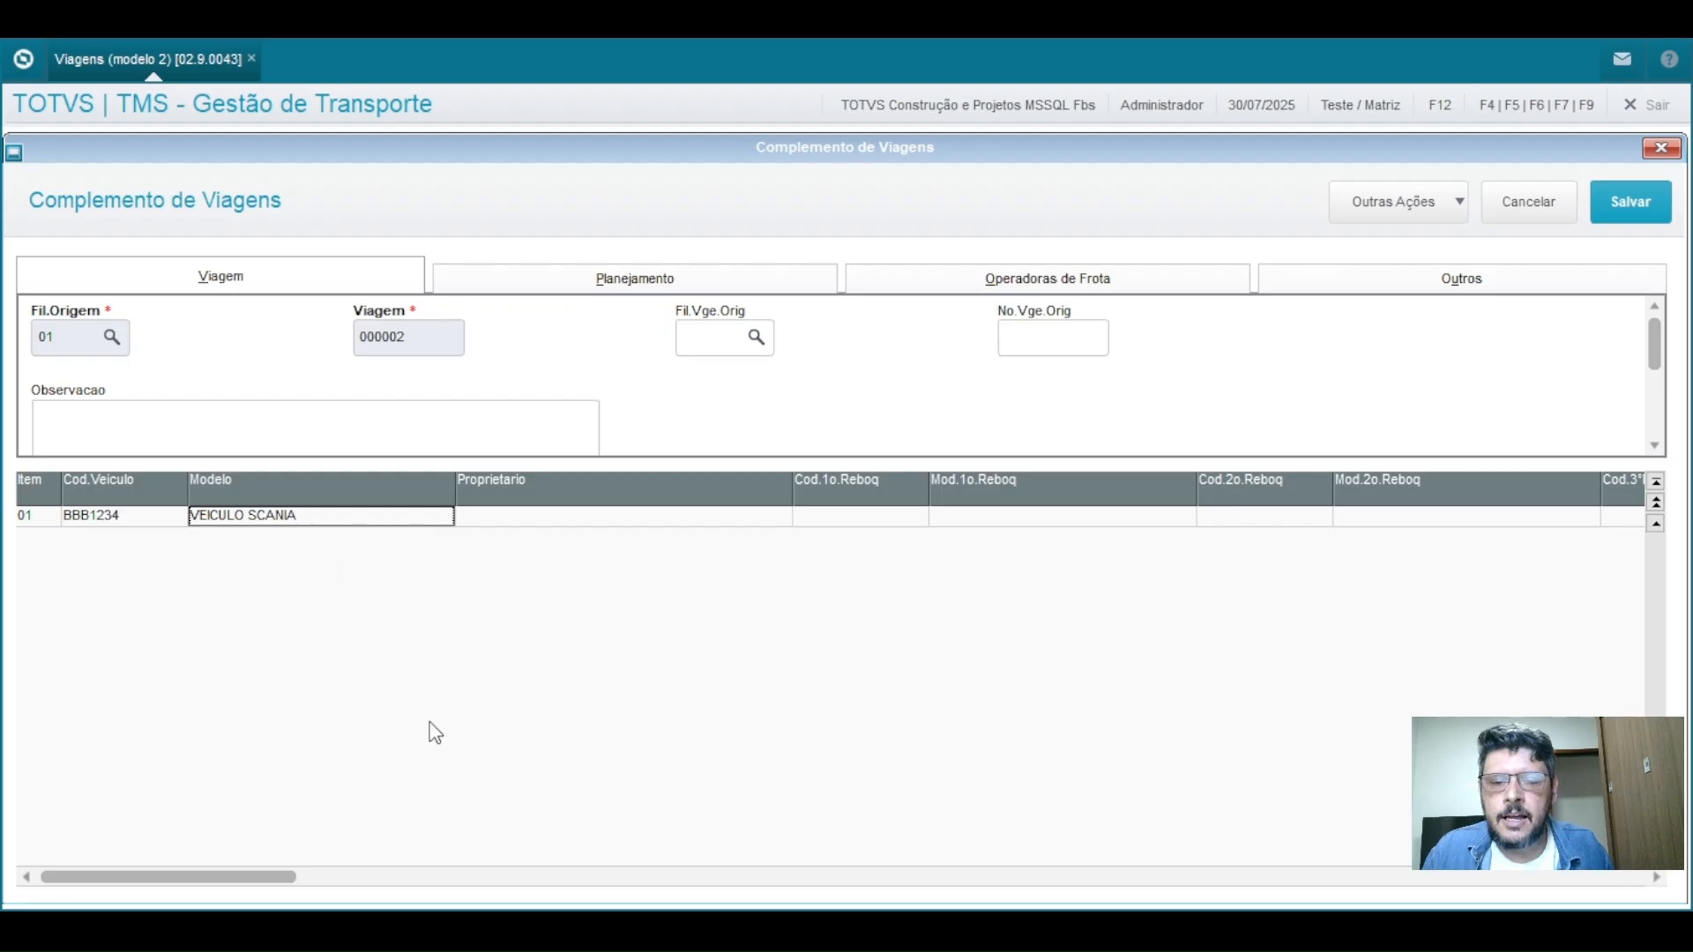
# Step: Save the complement and trip 000002, continuing despite the differing scheduled date, and check the trip status legend
pyautogui.click(1640, 207)
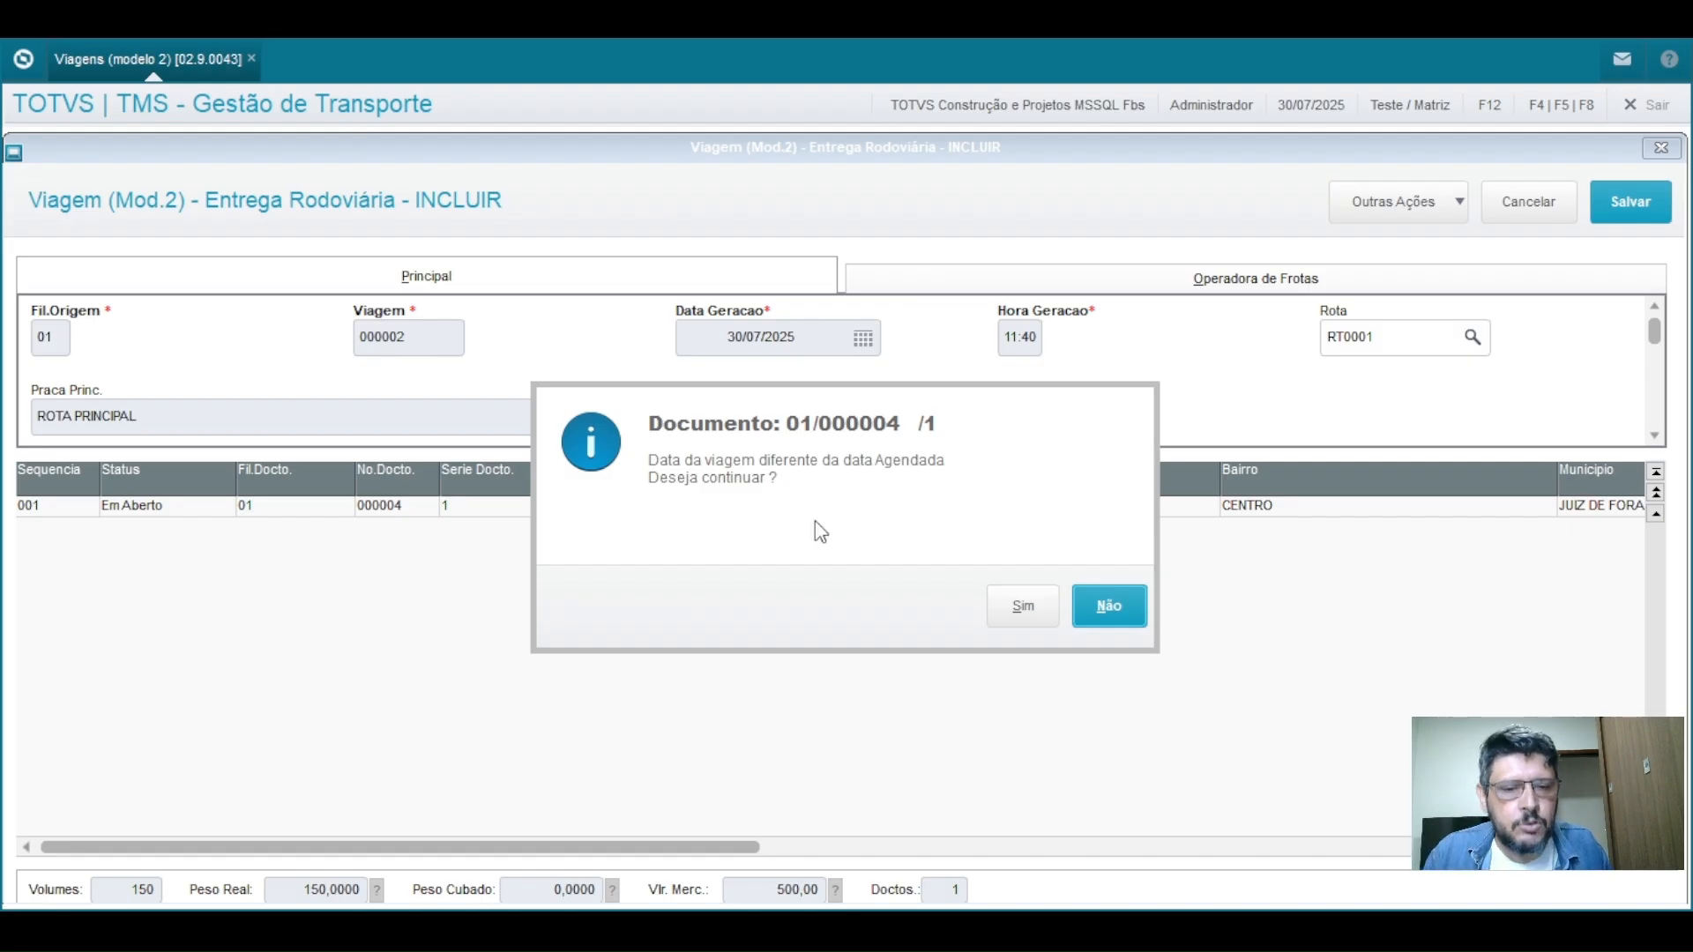
pyautogui.click(1012, 622)
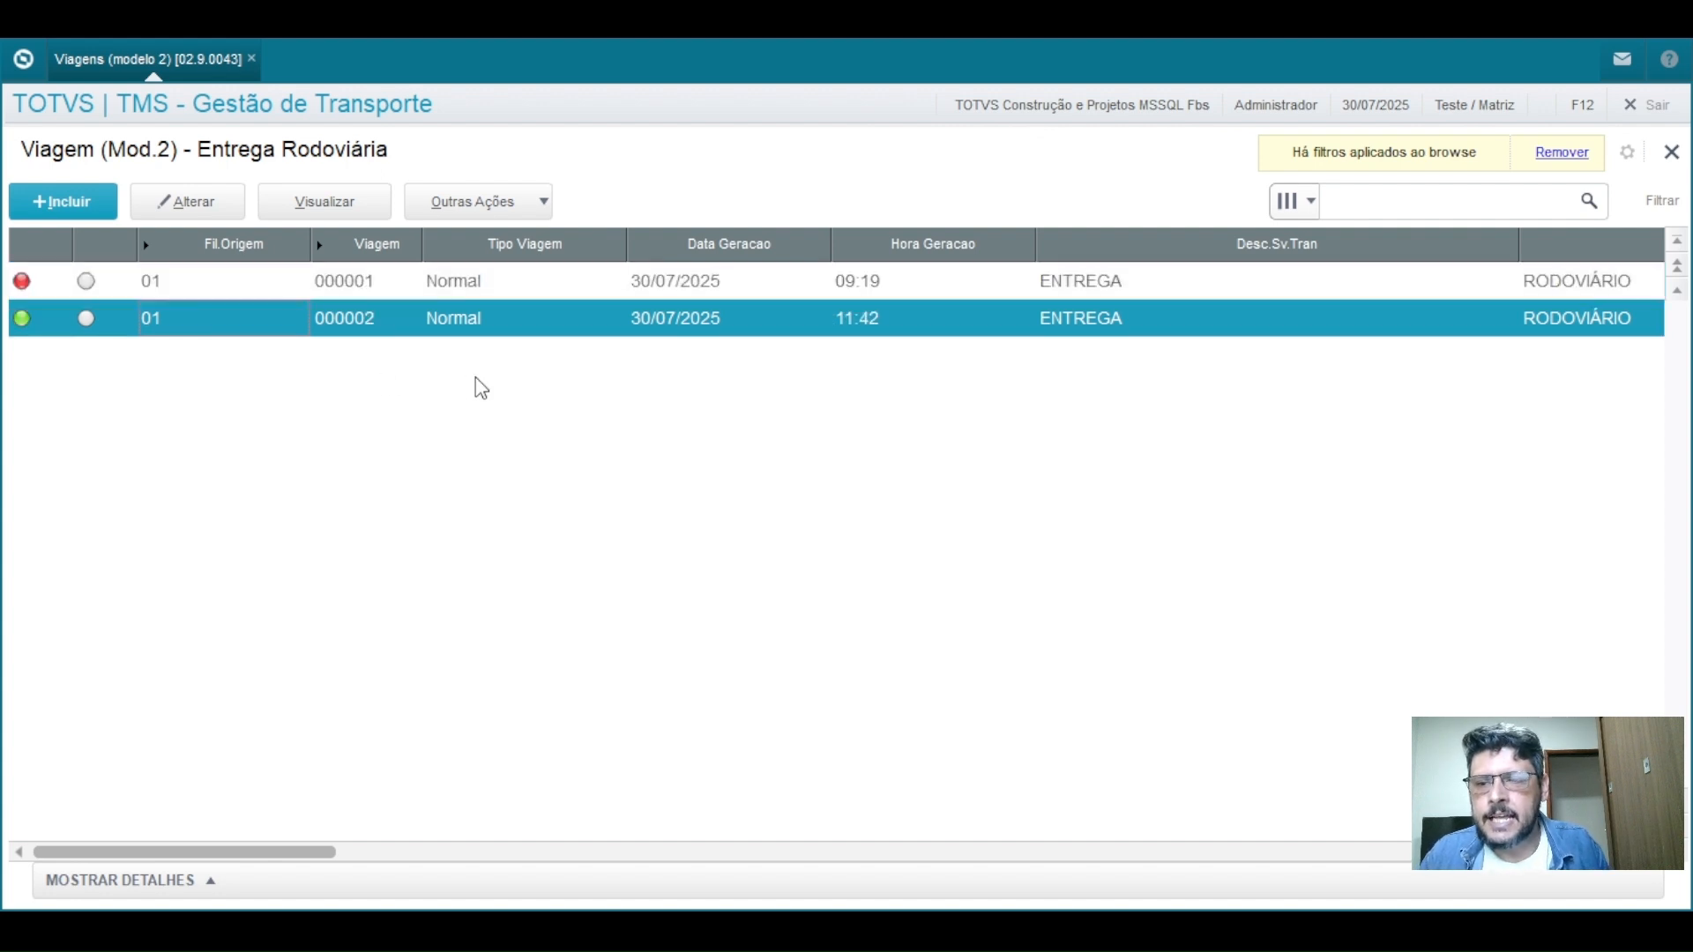
pyautogui.click(23, 320)
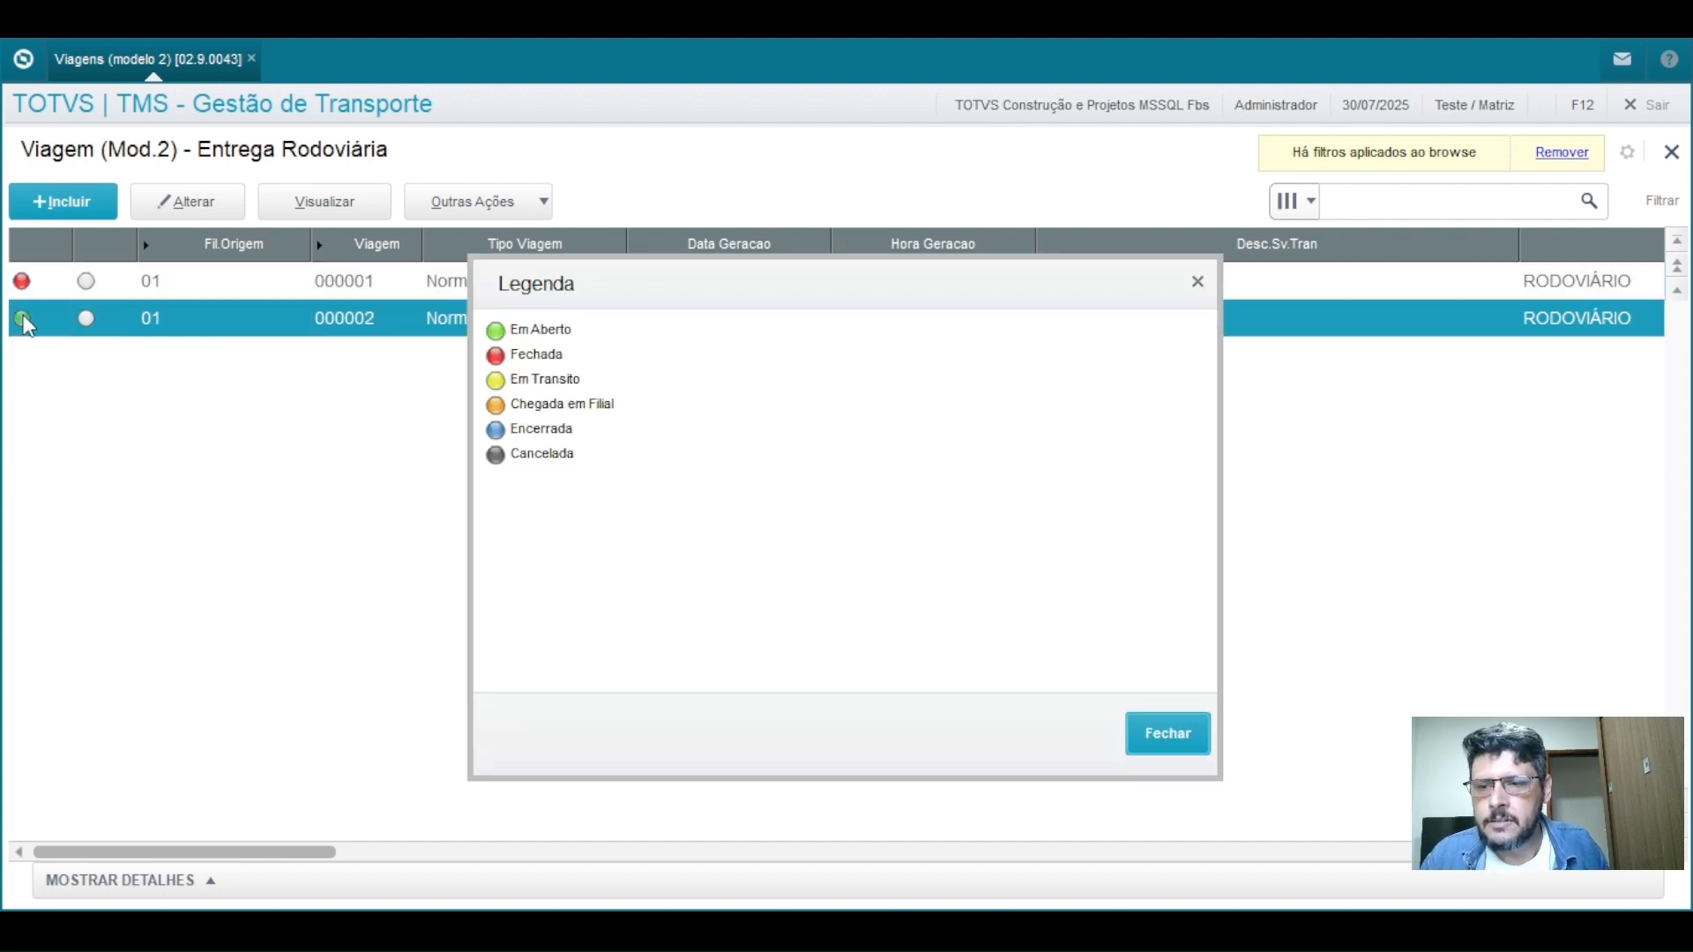
pyautogui.click(1162, 733)
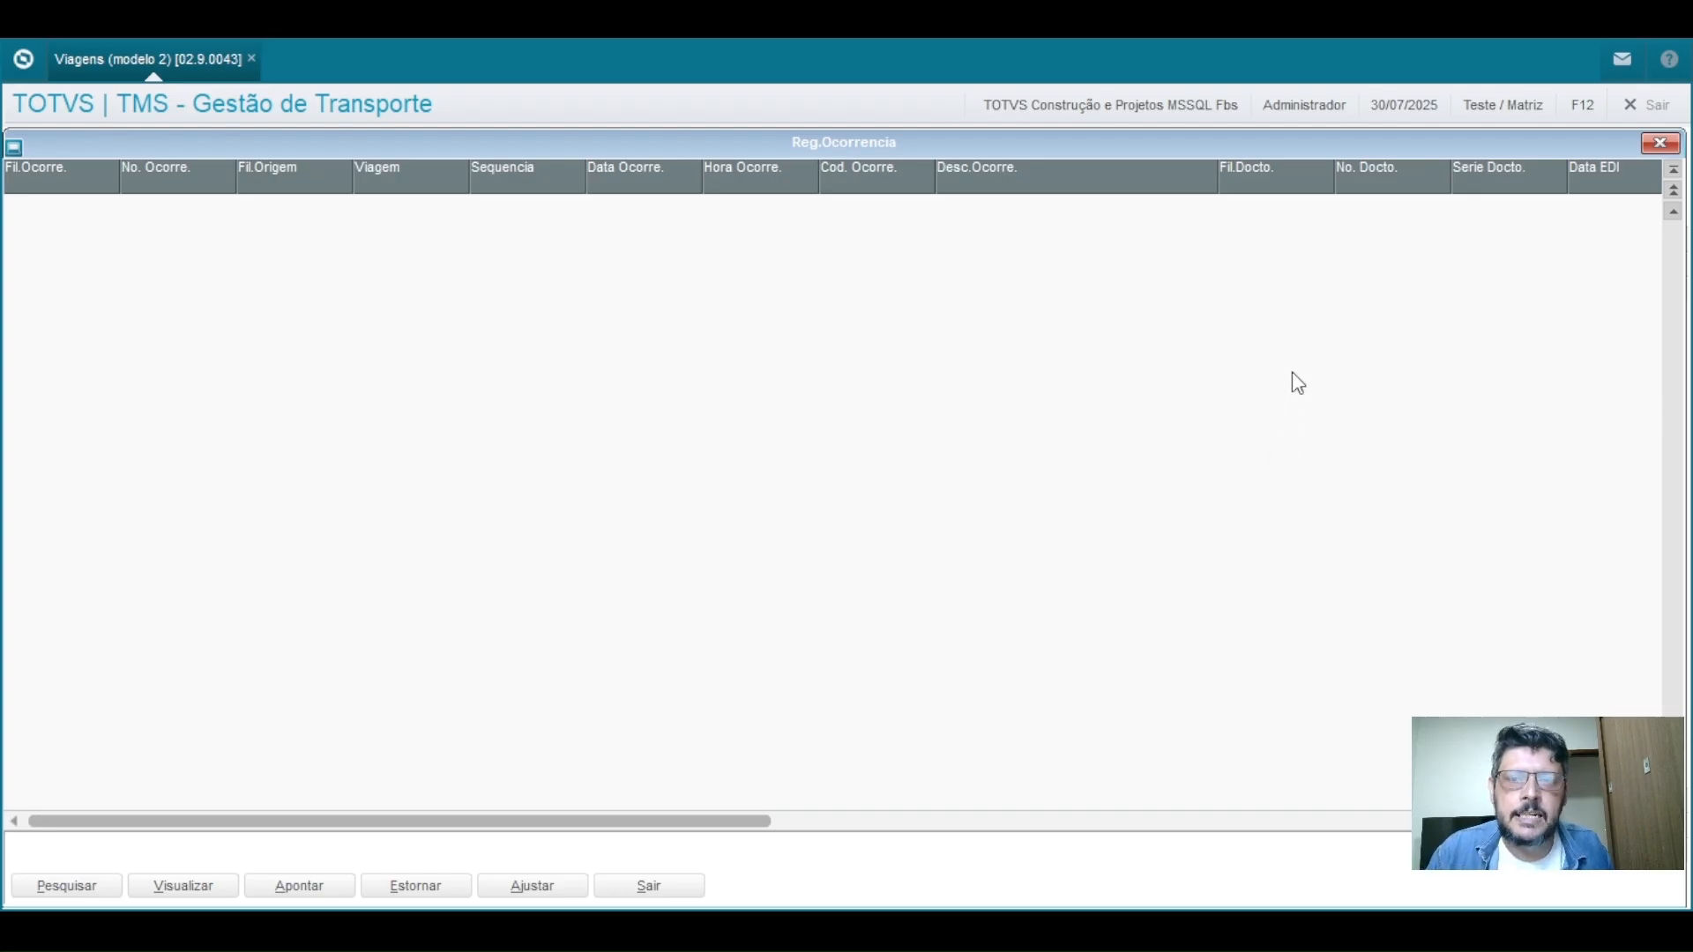
# Step: Leave the occurrence register and try to close trip 000002
pyautogui.press('Escape')
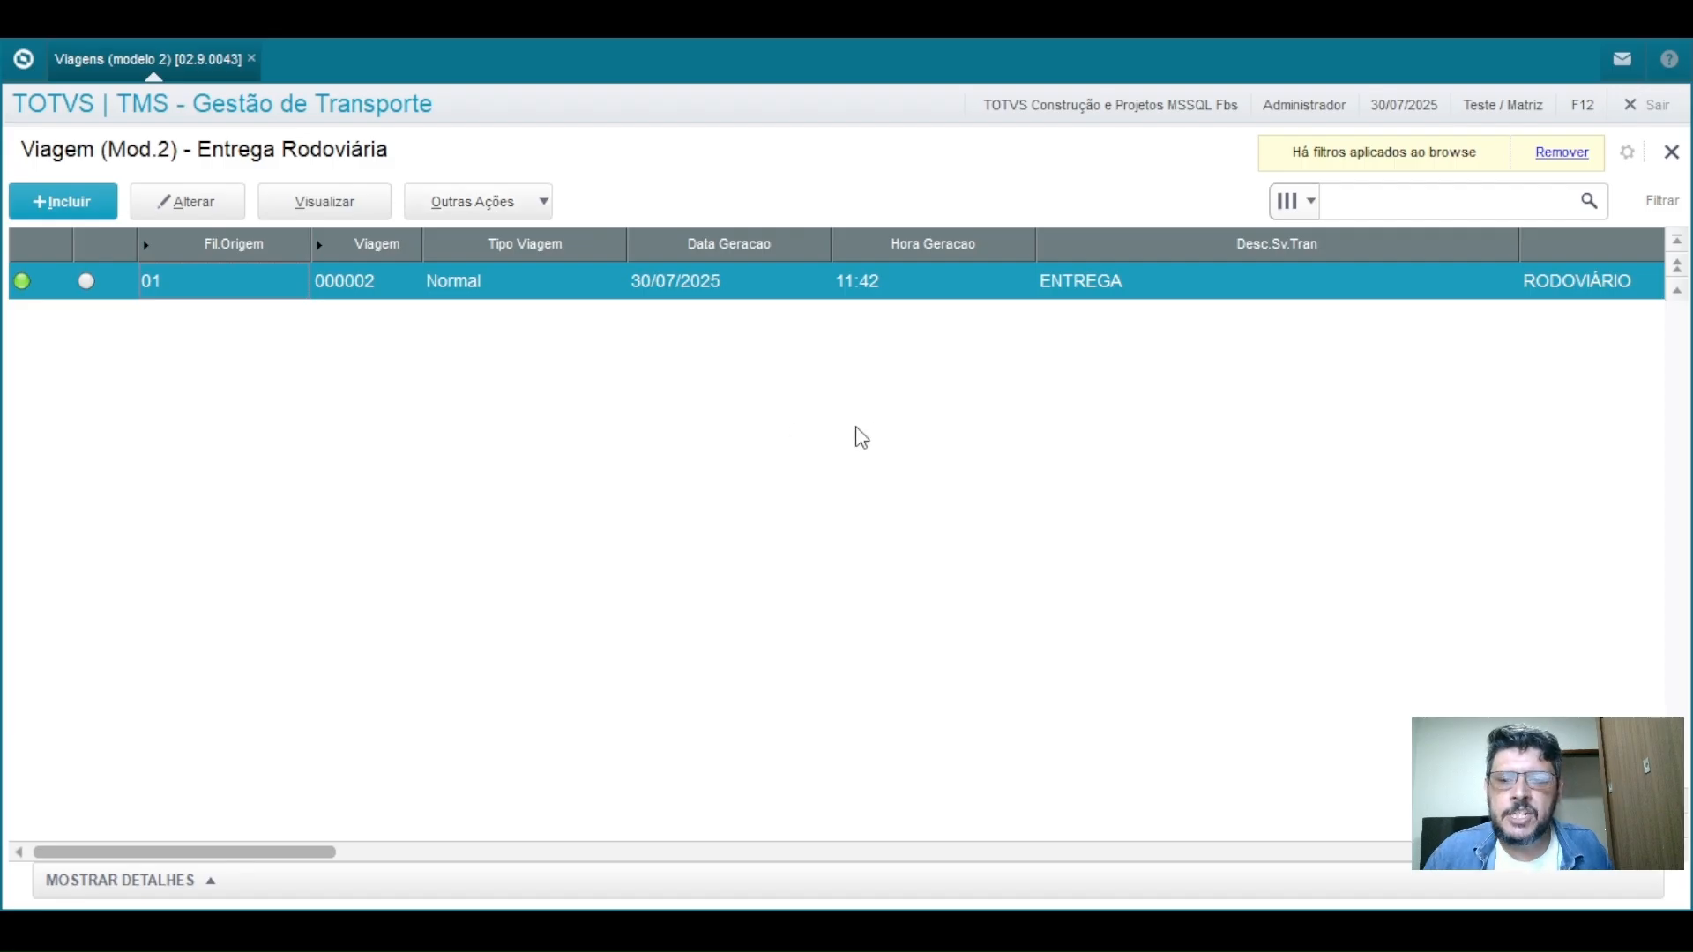
pyautogui.click(1007, 660)
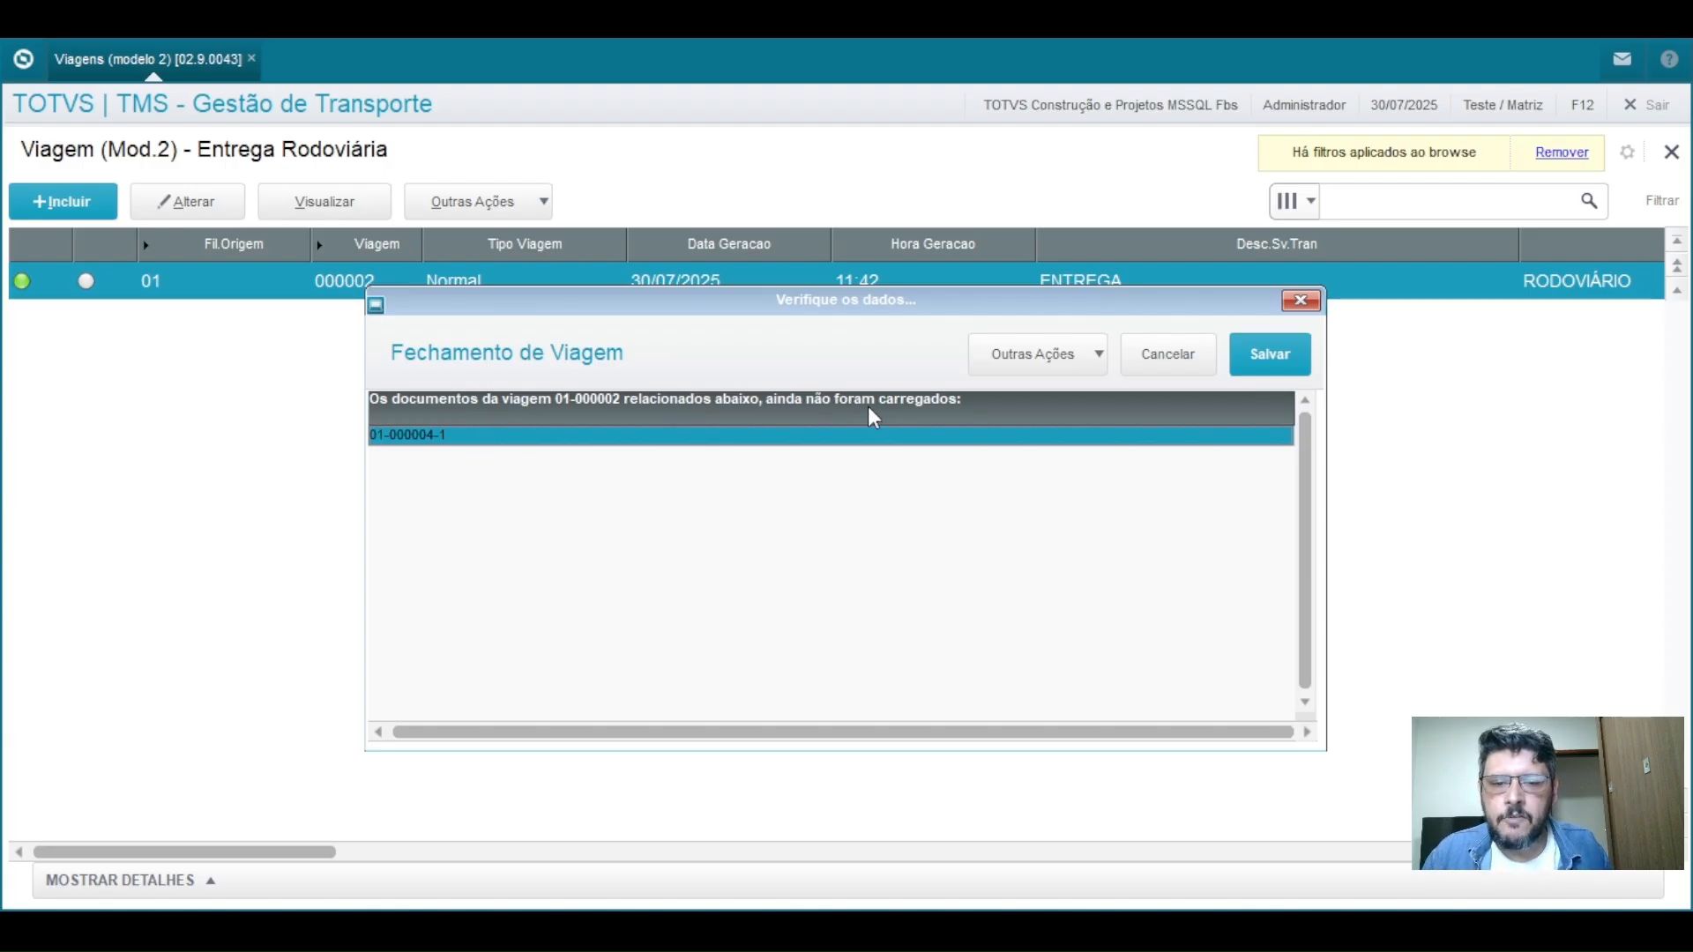
pyautogui.click(1162, 357)
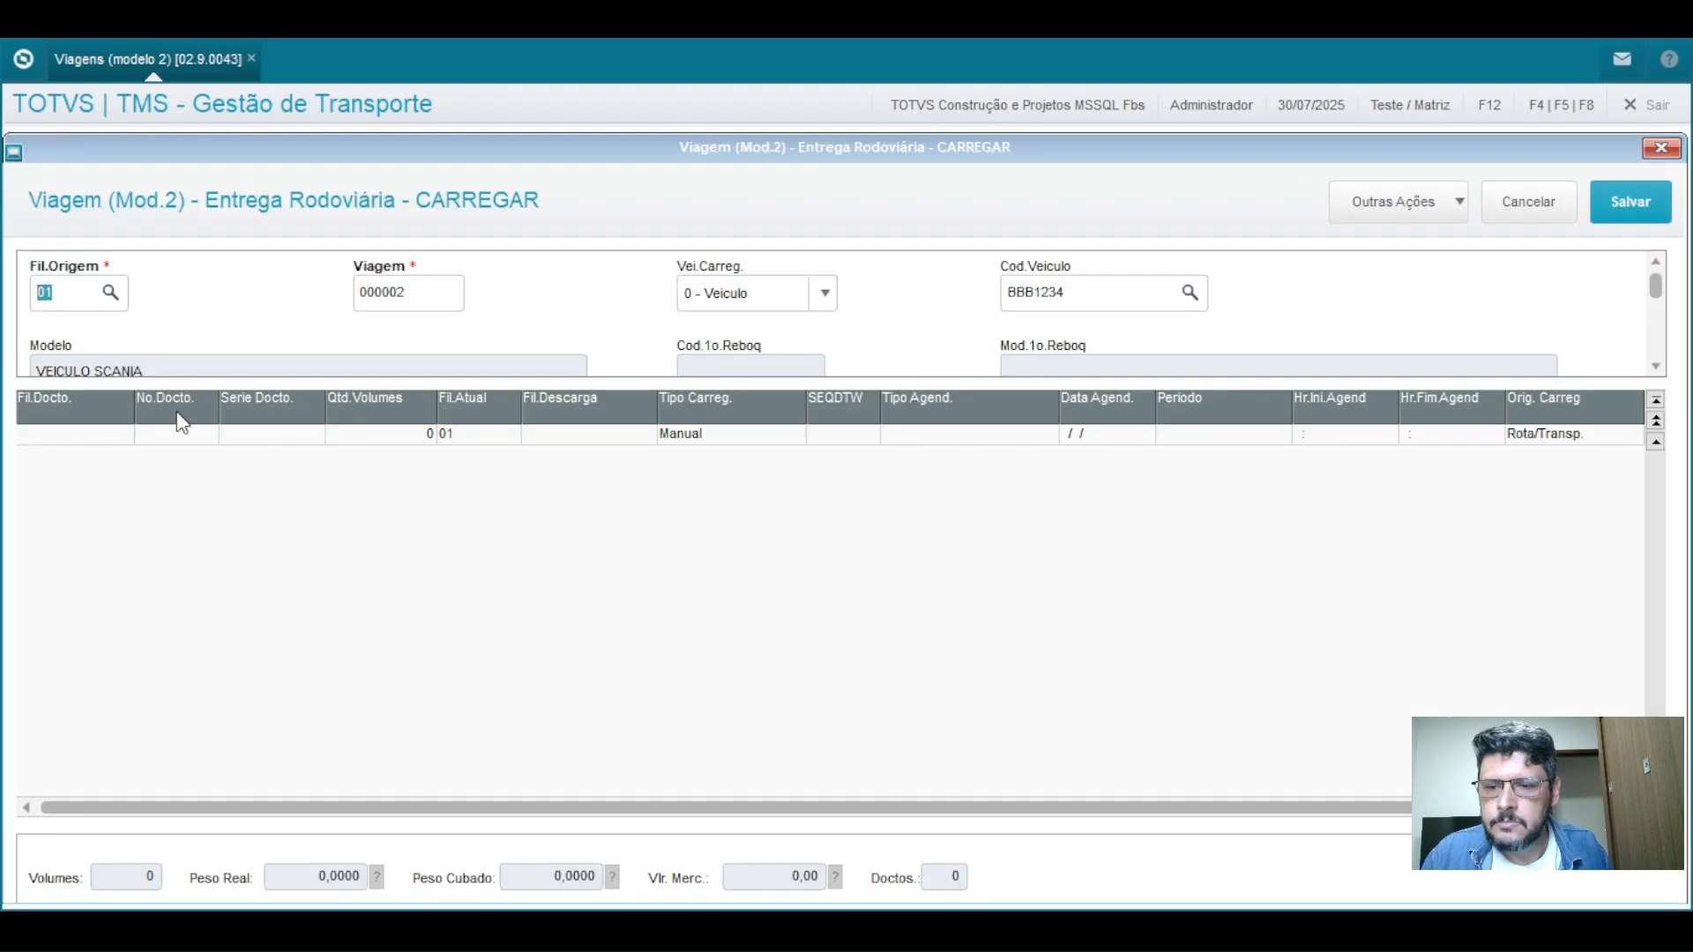
# Step: Load document 000004 onto trip 000002 with vehicle BBB1234, save despite the differing scheduled date, and close the trip
pyautogui.click(177, 432)
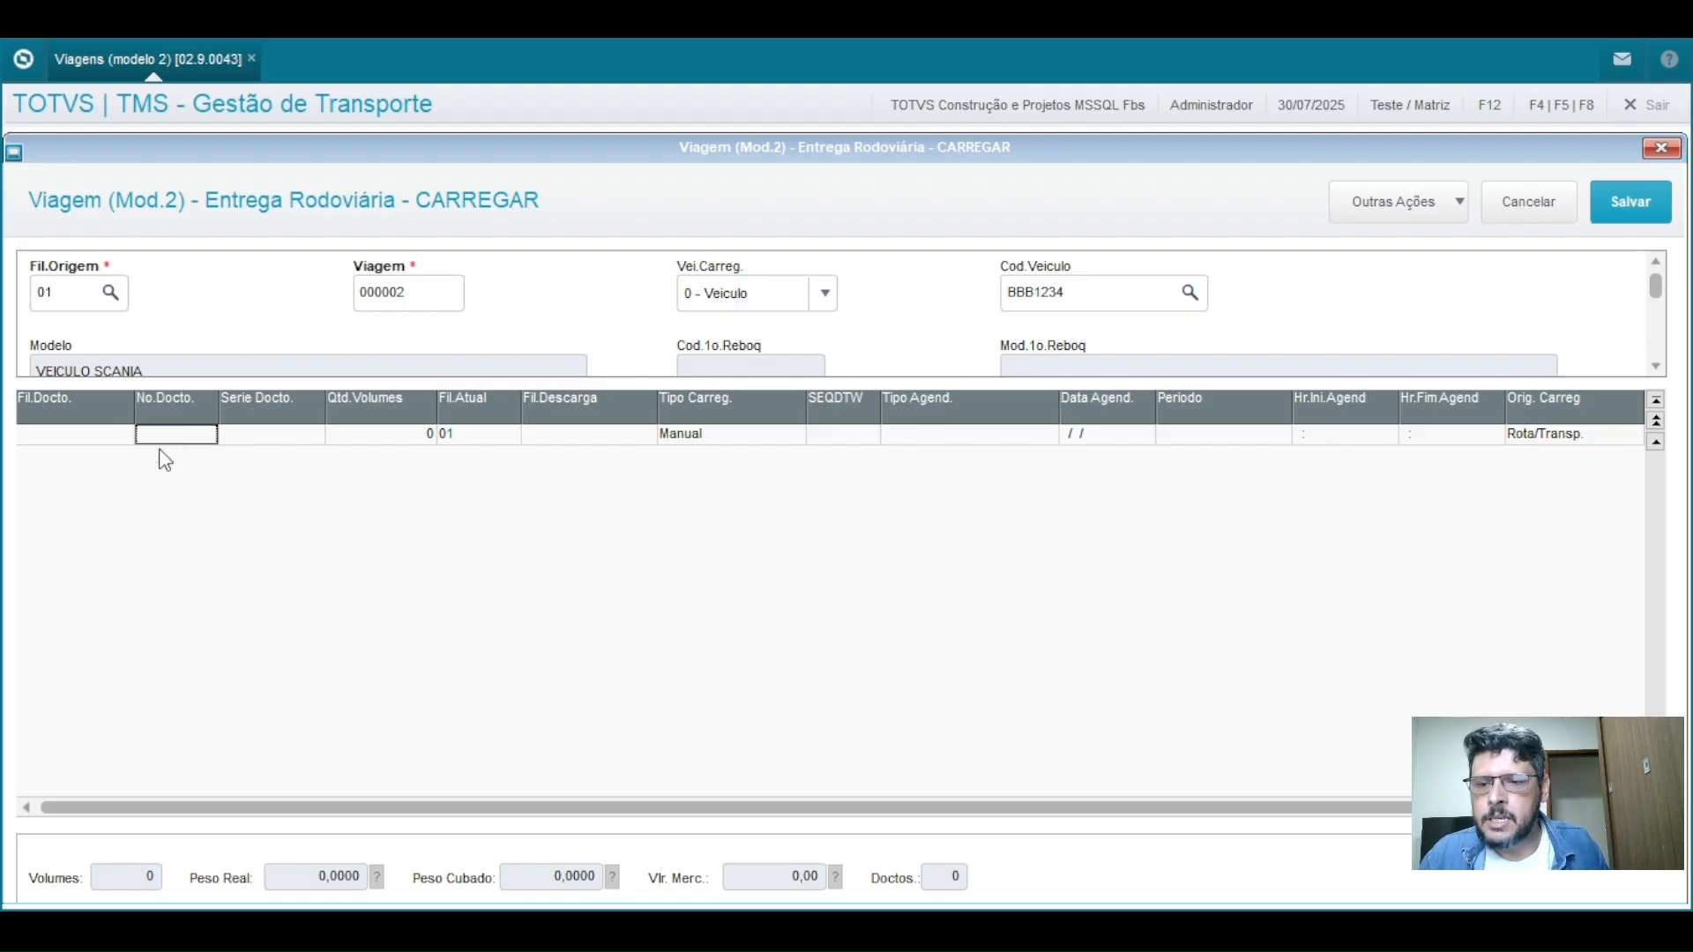
pyautogui.doubleClick(62, 438)
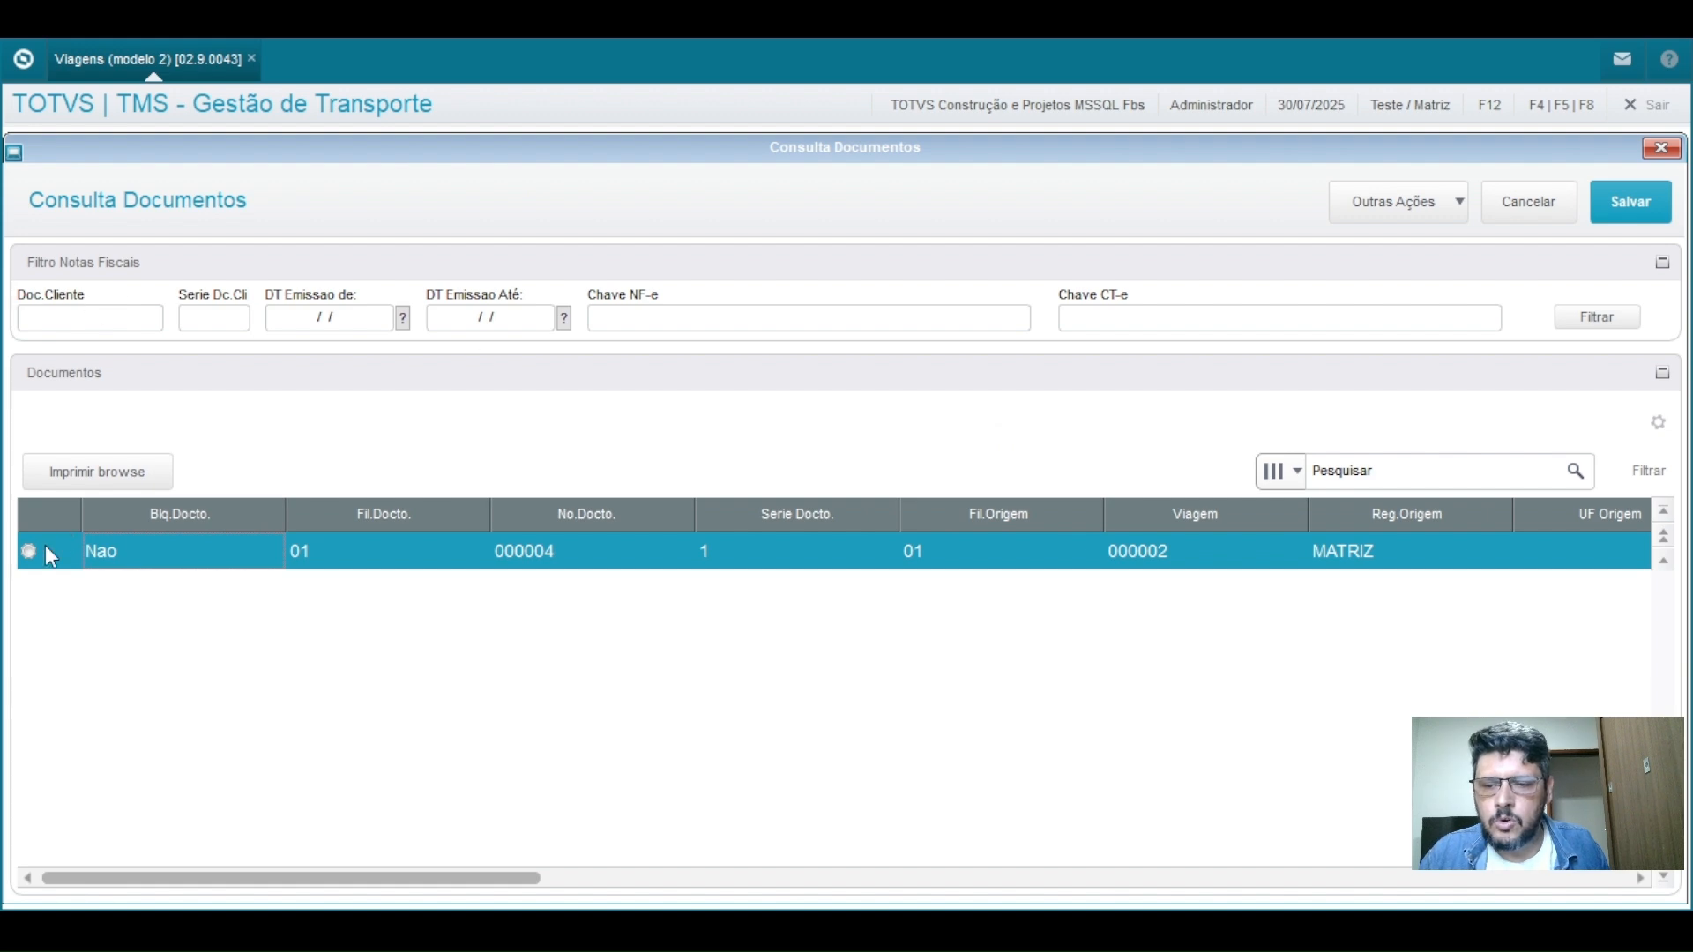
pyautogui.doubleClick(29, 556)
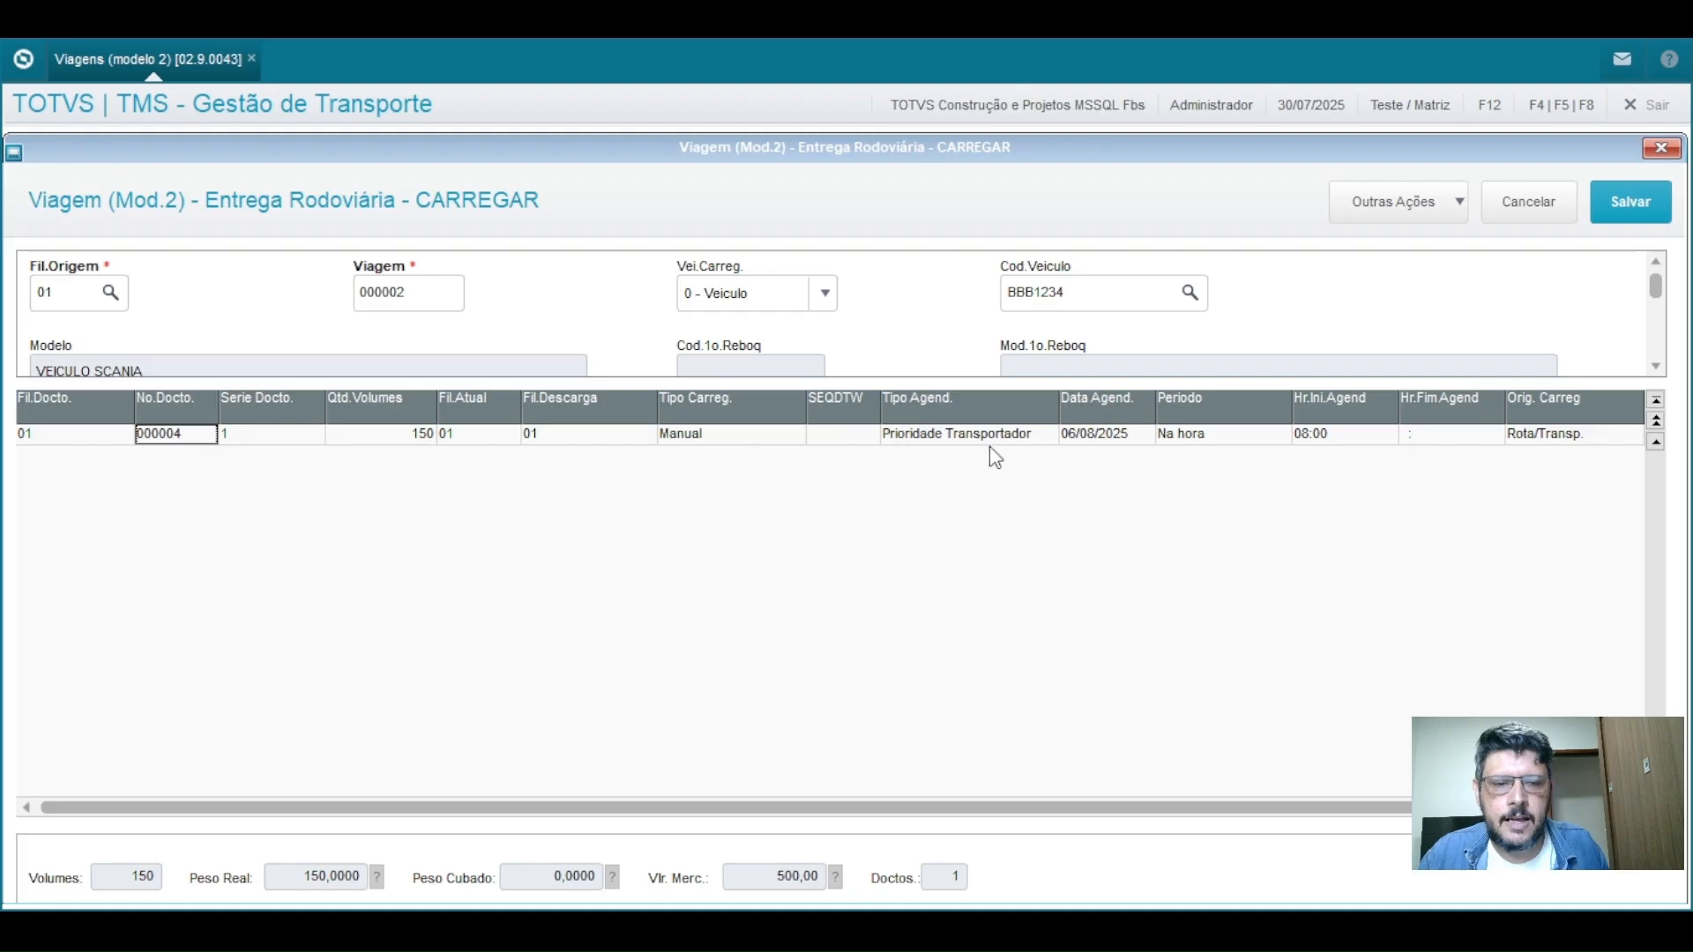
pyautogui.click(1028, 304)
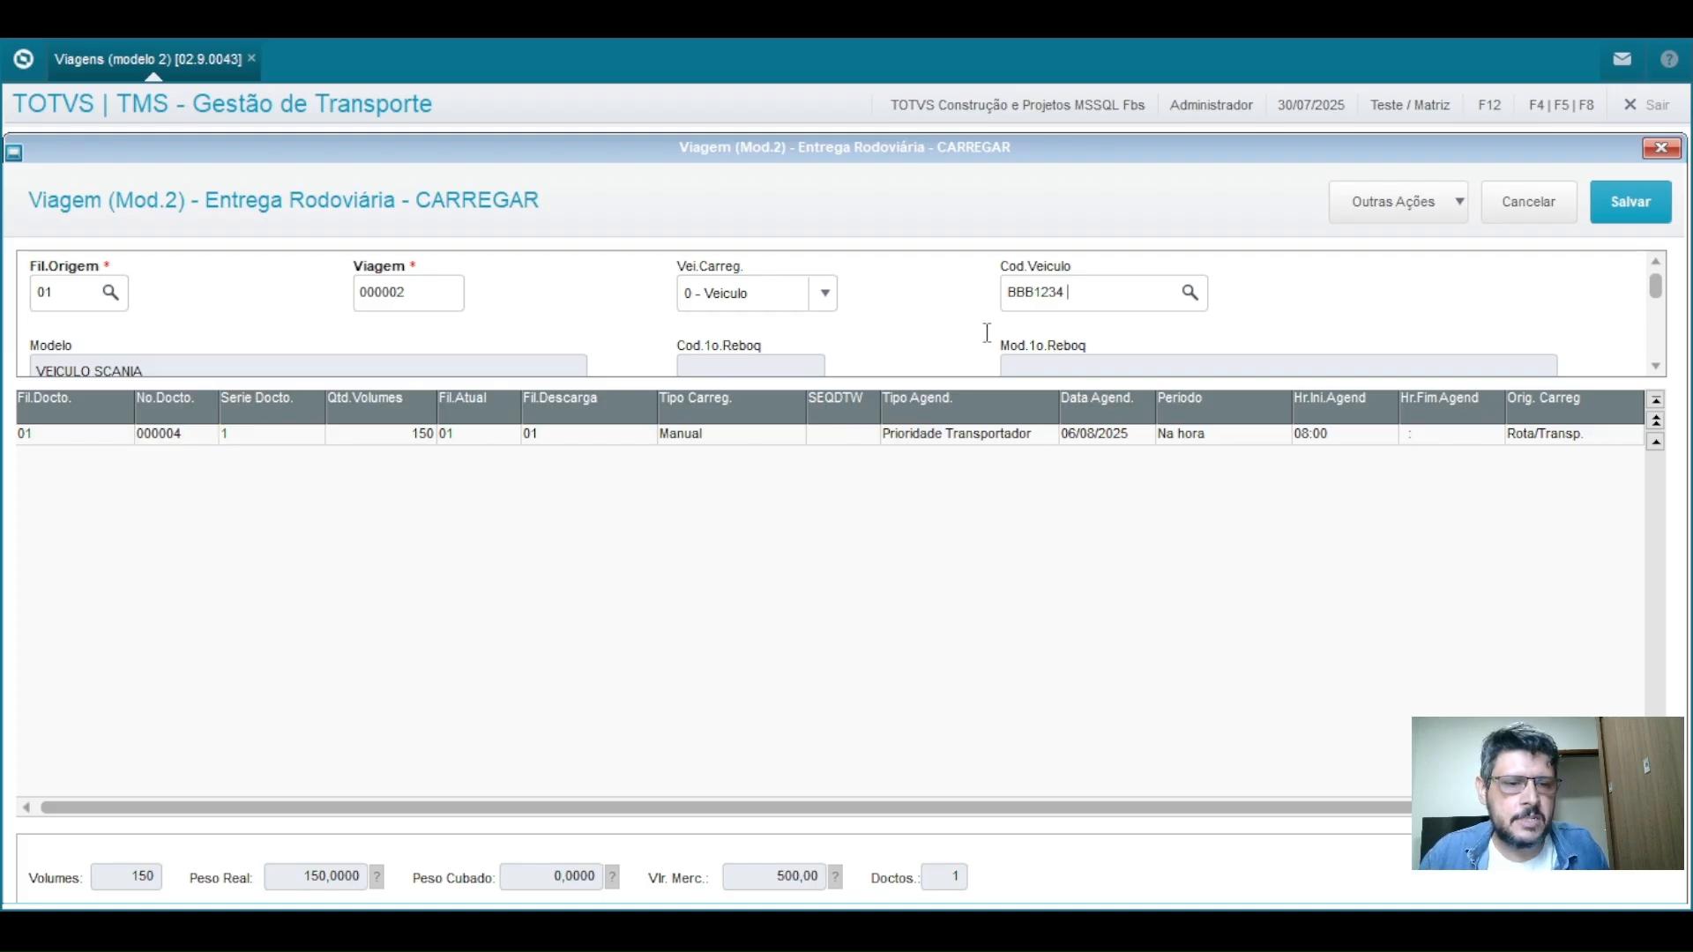
pyautogui.click(1635, 207)
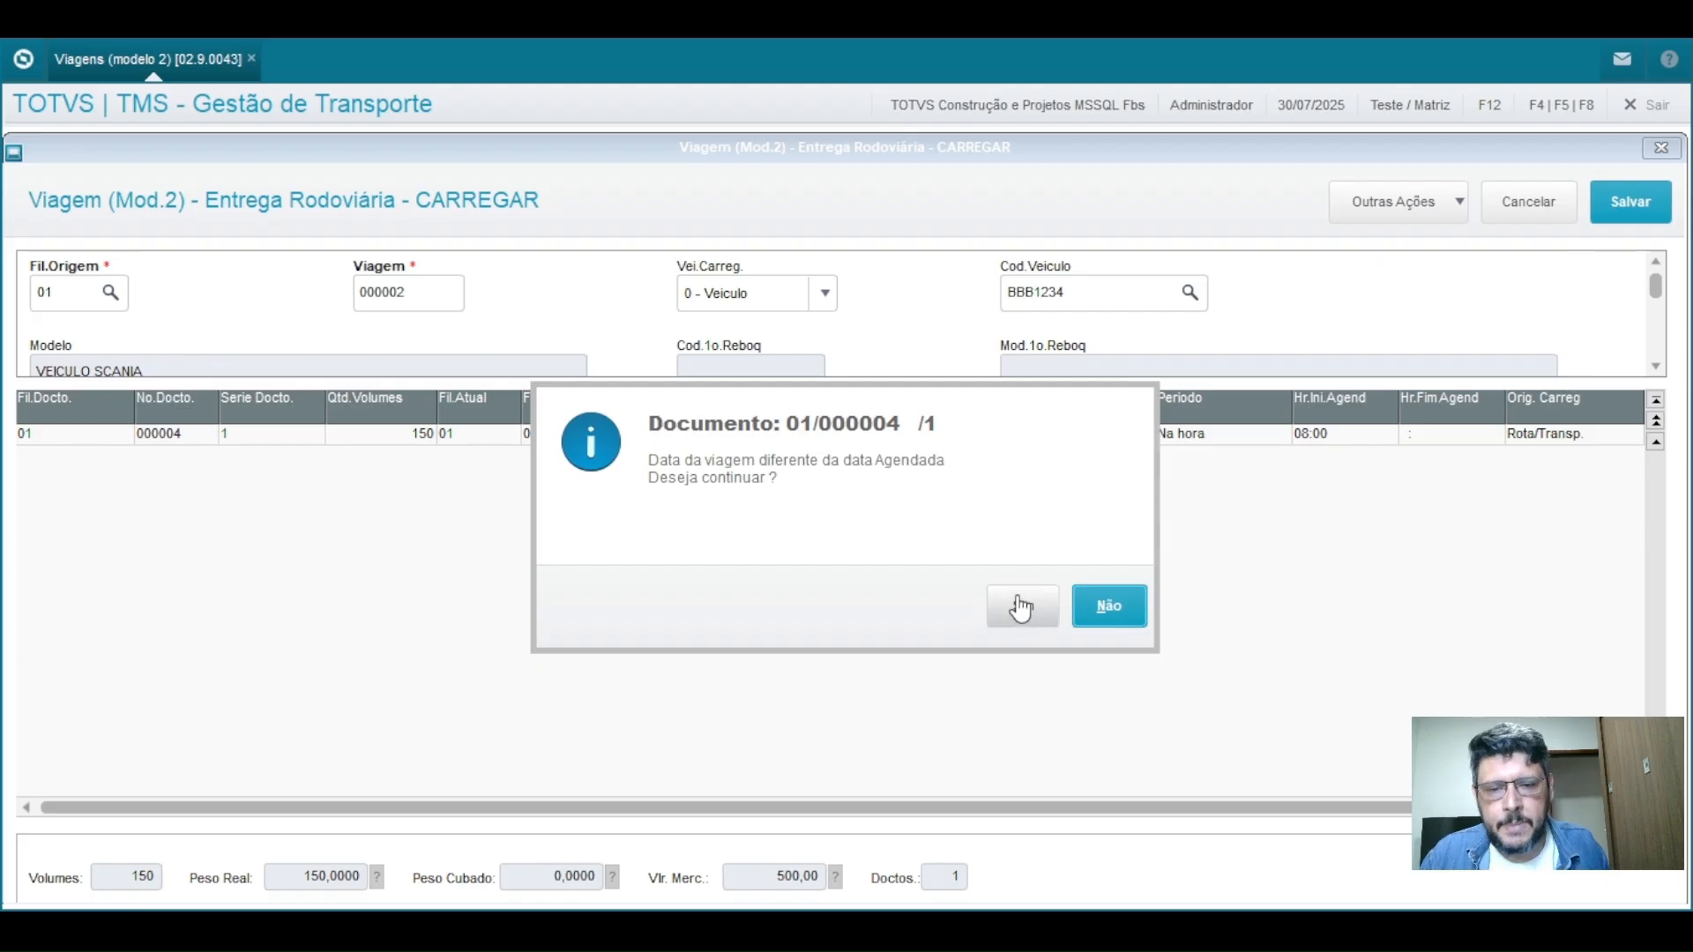
pyautogui.click(1020, 607)
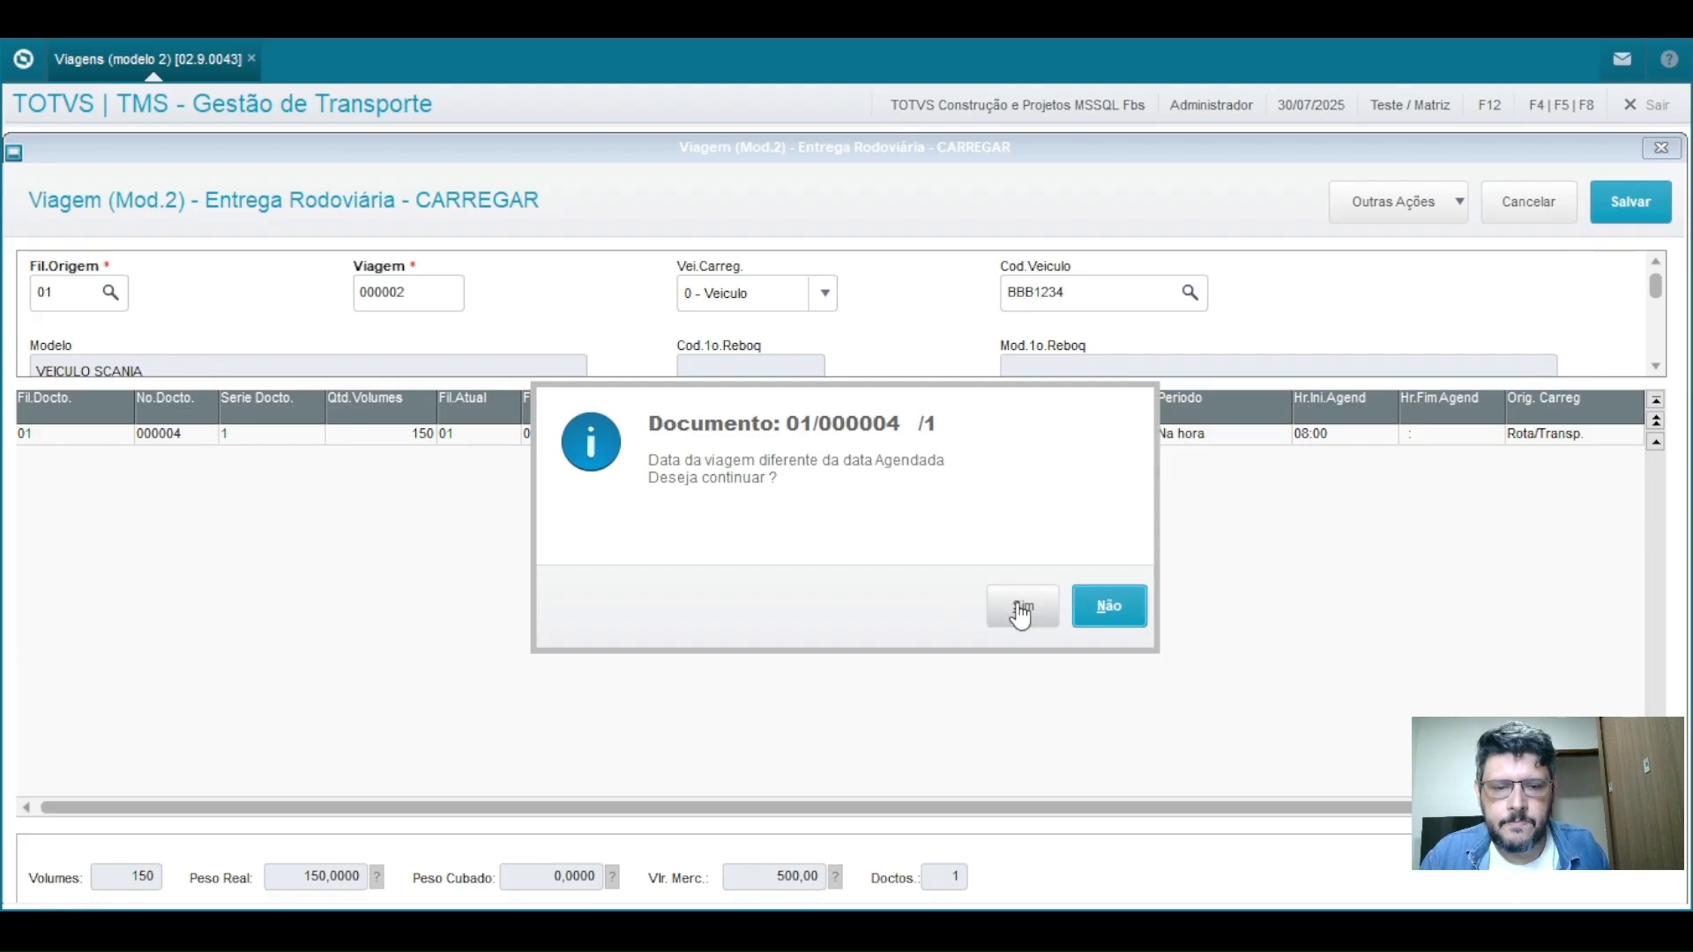
pyautogui.click(1021, 606)
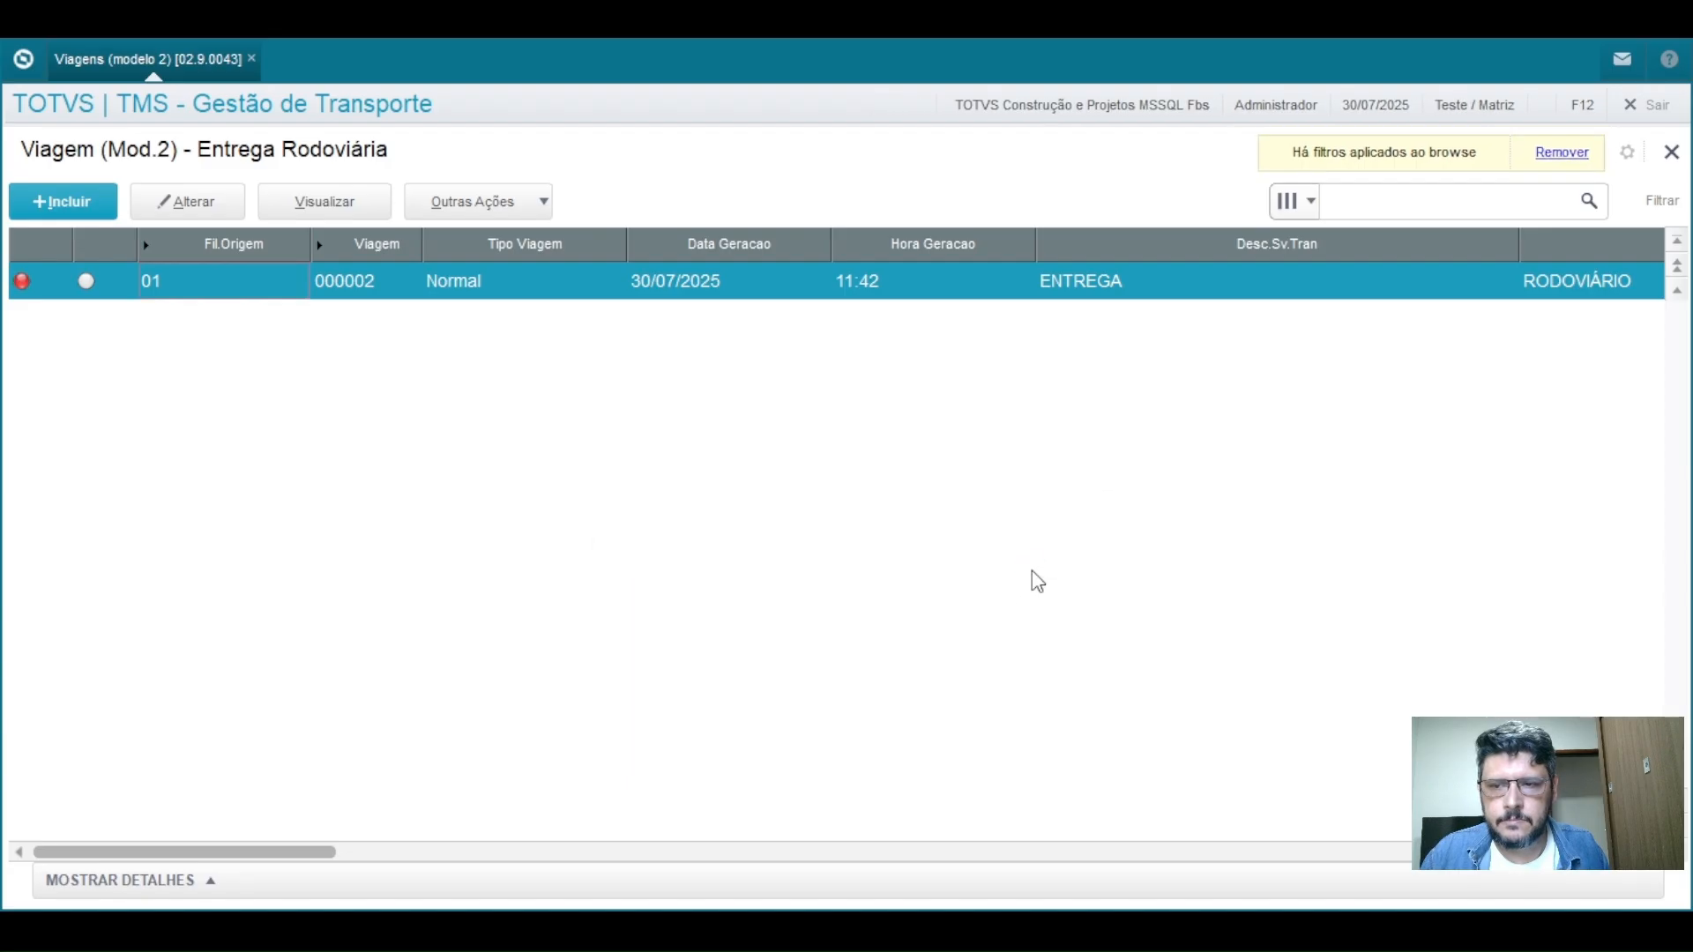
# Step: Check trip 000002 against the status legend and examine schedule 000003 in the delivery scheduling monitor
pyautogui.doubleClick(25, 279)
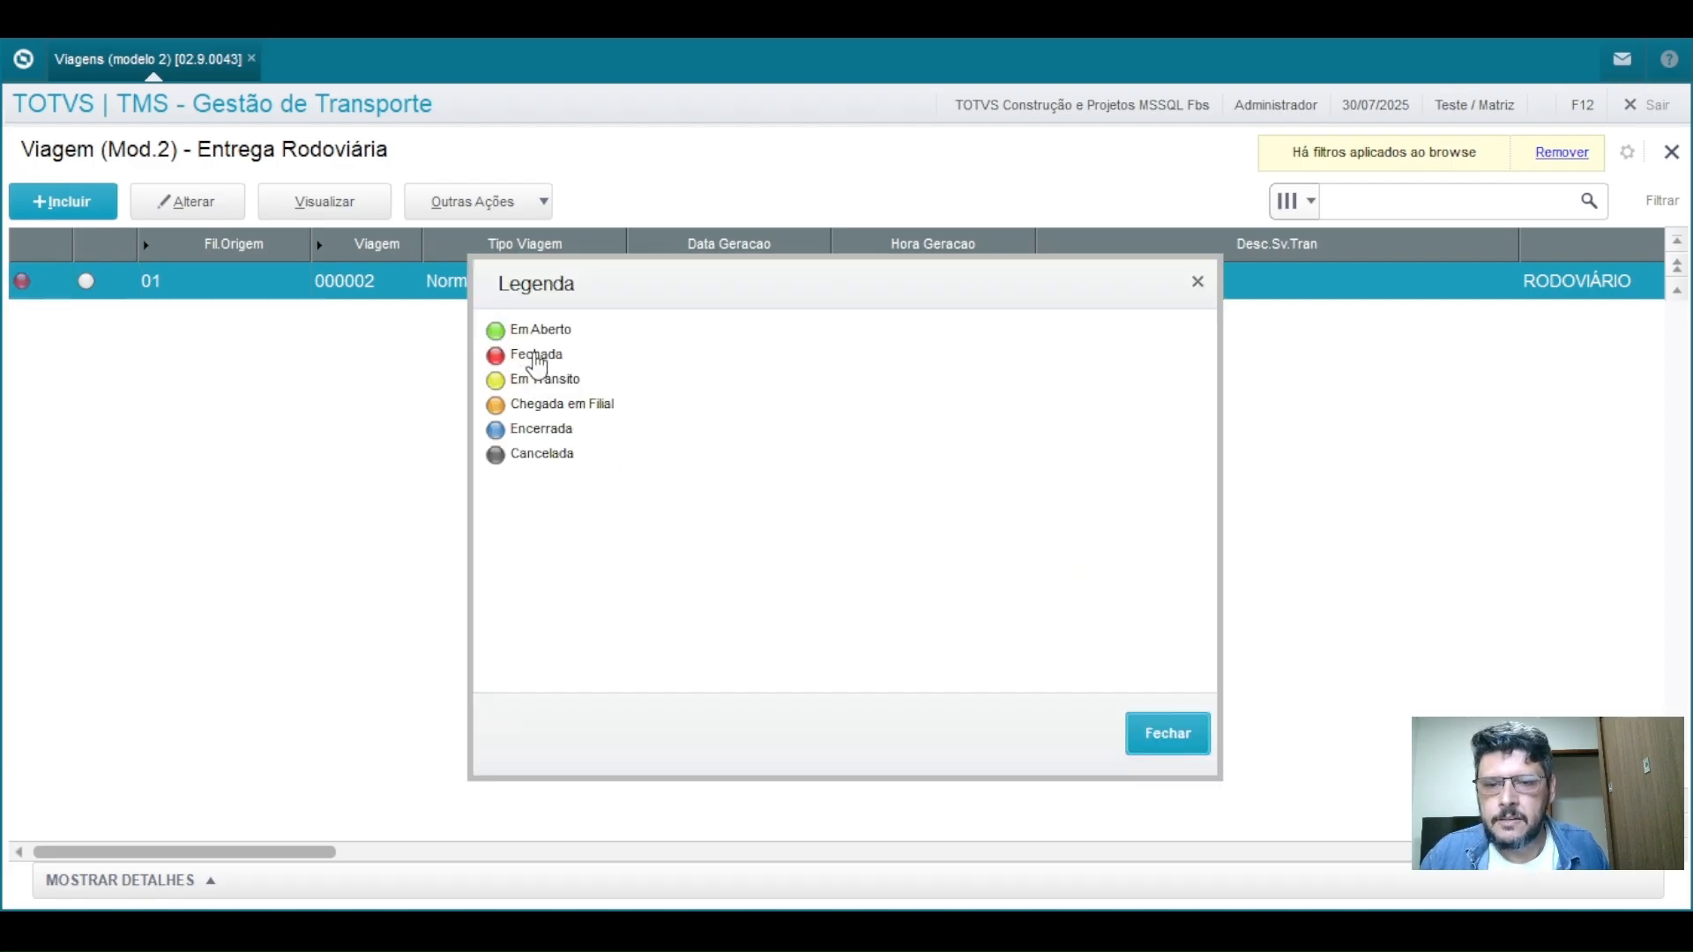
pyautogui.click(1166, 733)
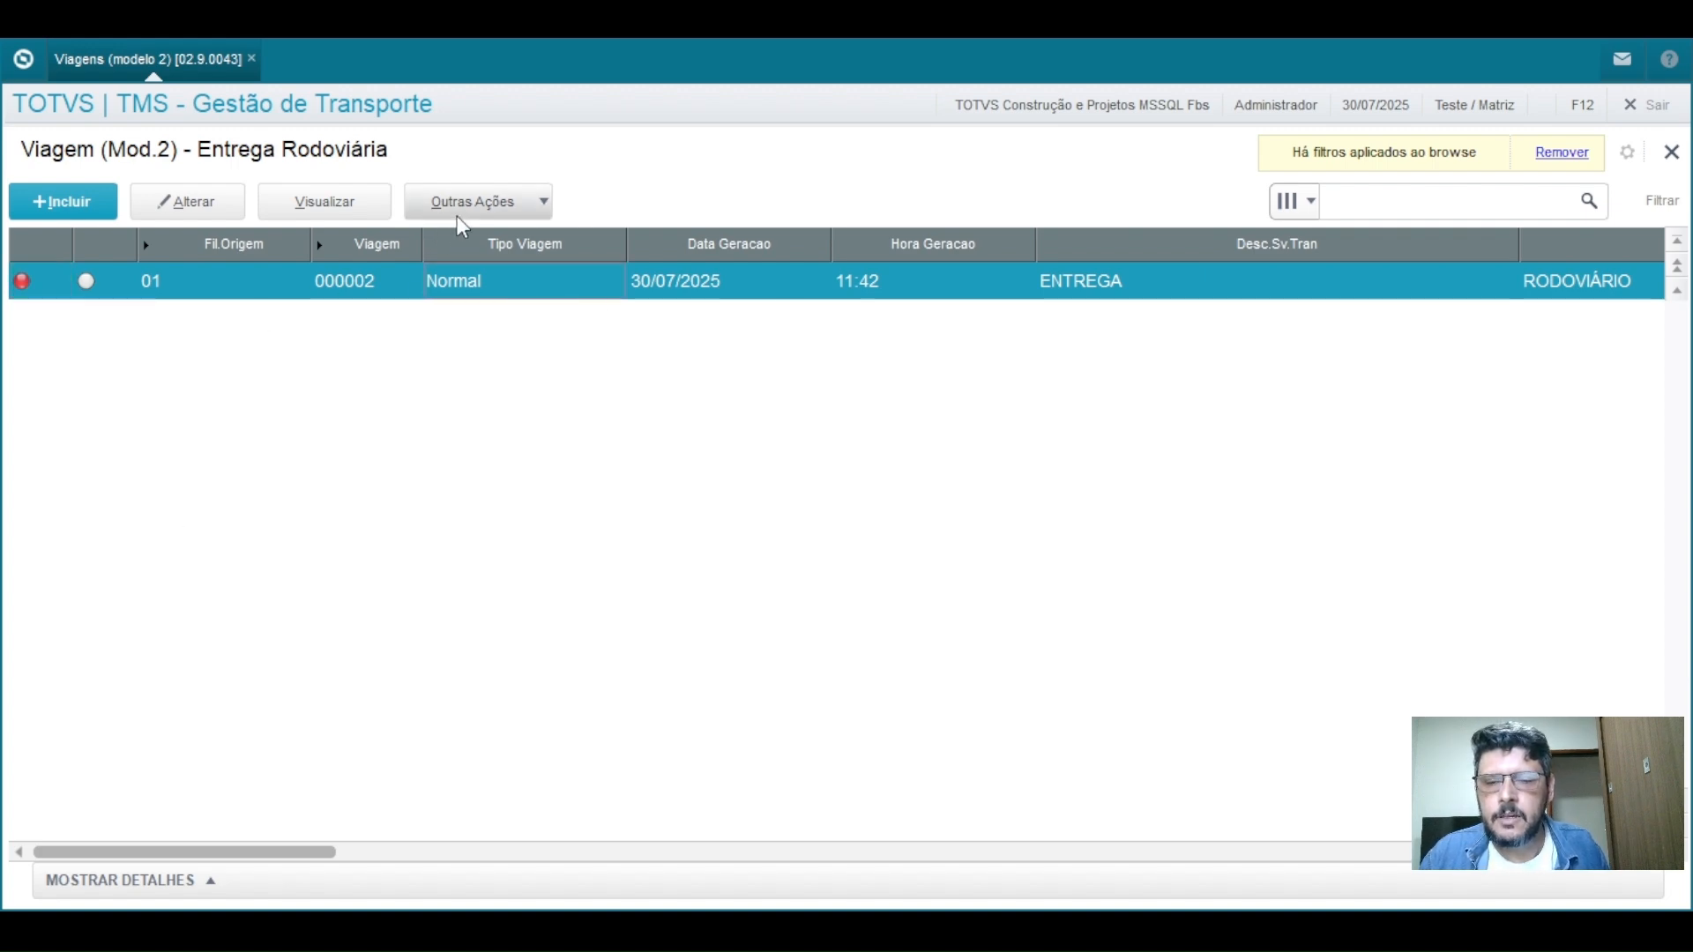
pyautogui.click(24, 59)
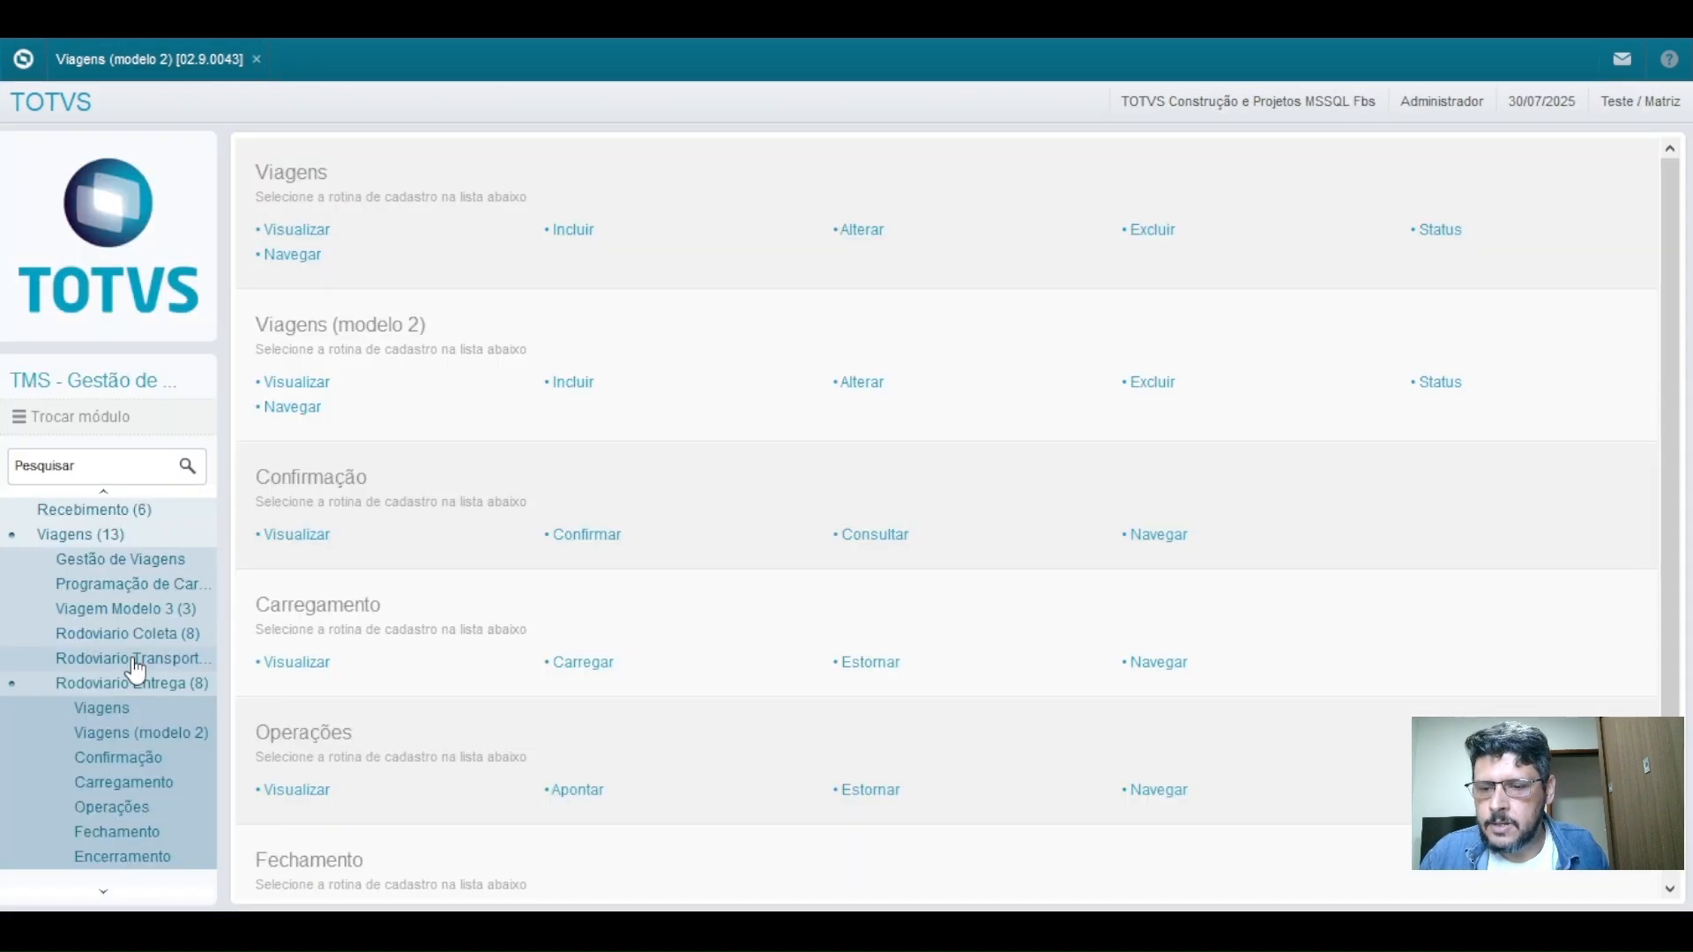
pyautogui.scroll(5, 101, 600)
pyautogui.click(79, 540)
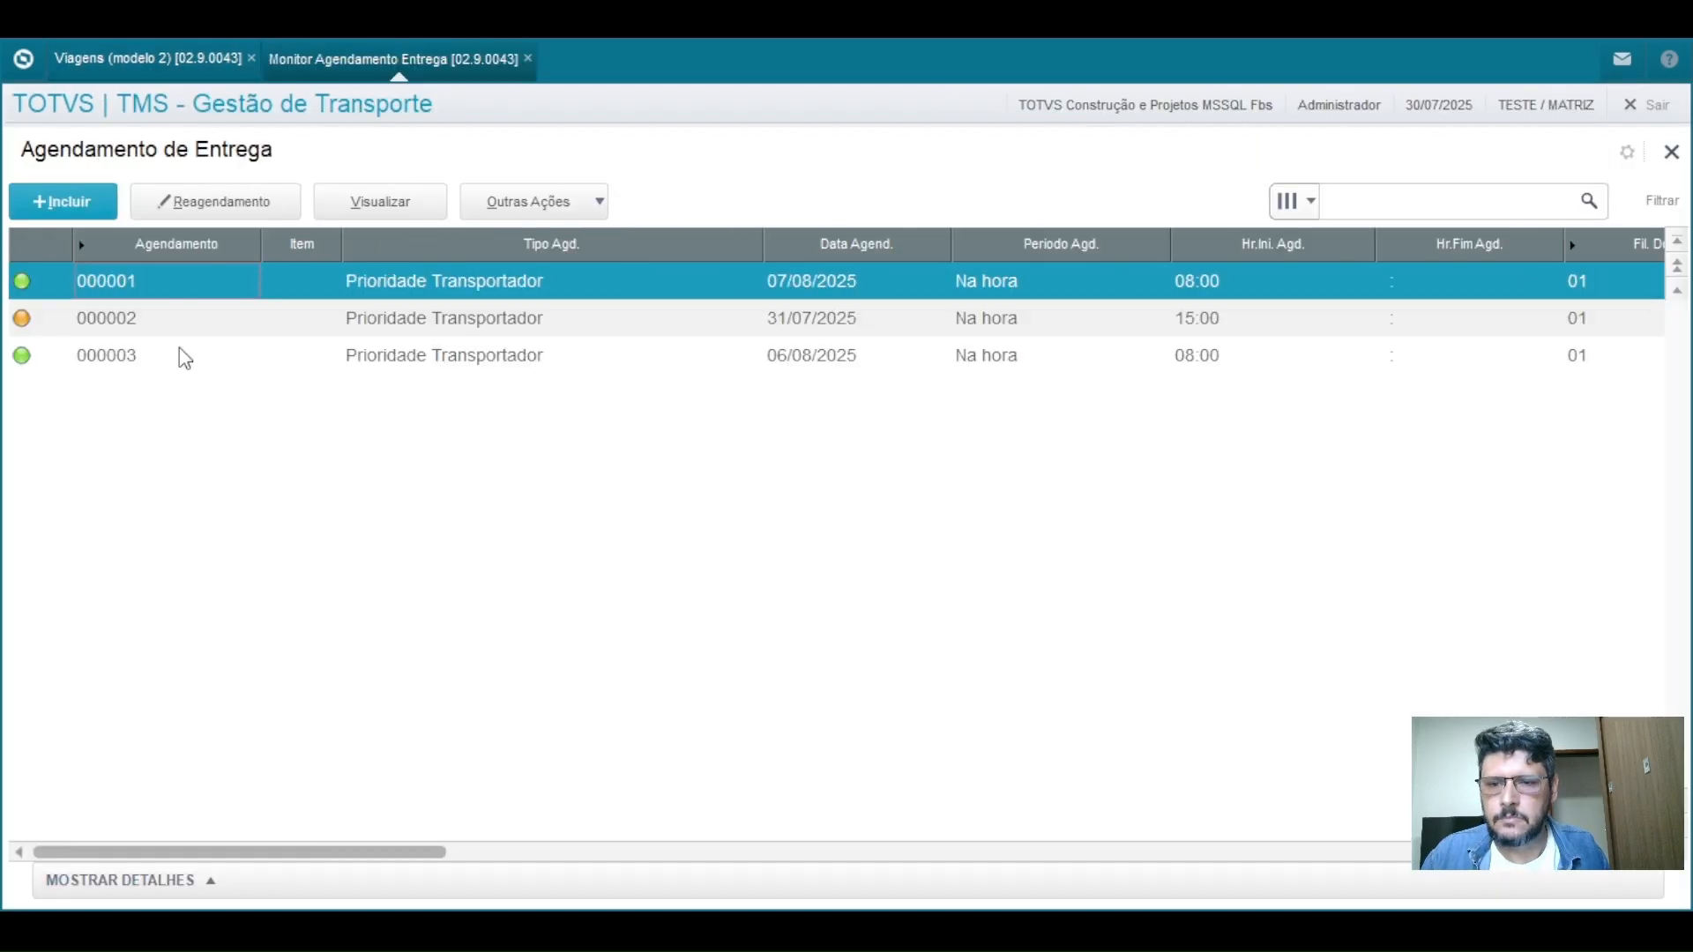
pyautogui.click(178, 353)
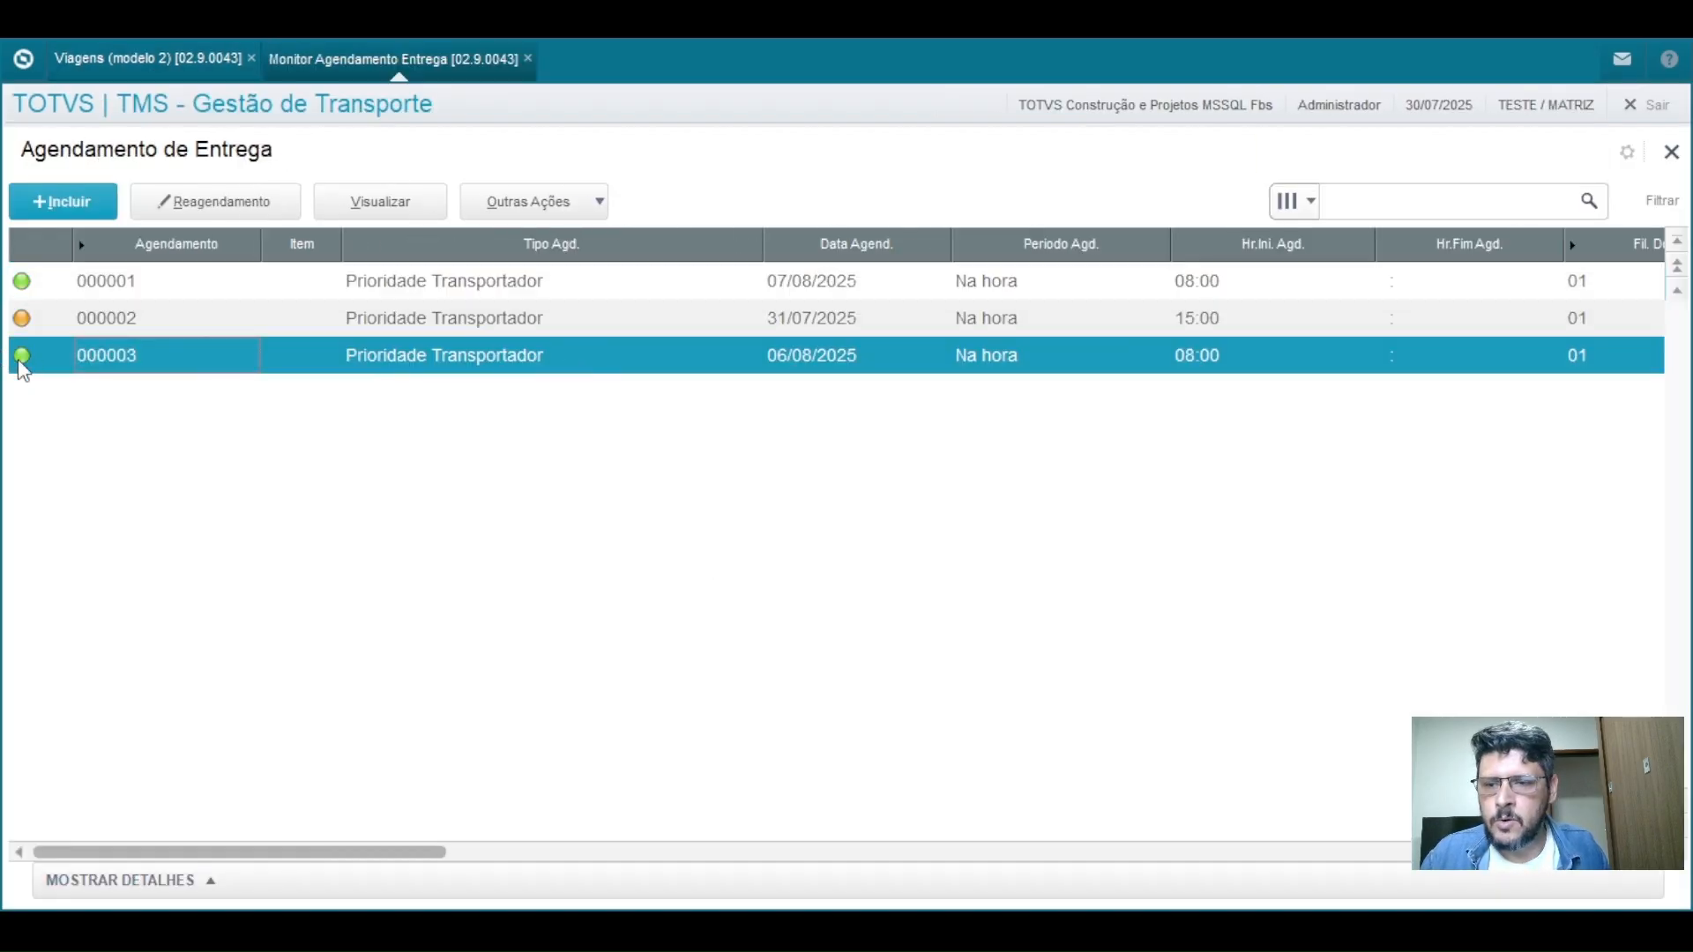
# Step: Start a new occurrence entry for trip 000002 with occurrence code O002 (ENTREGA REALIZADA)
pyautogui.click(128, 66)
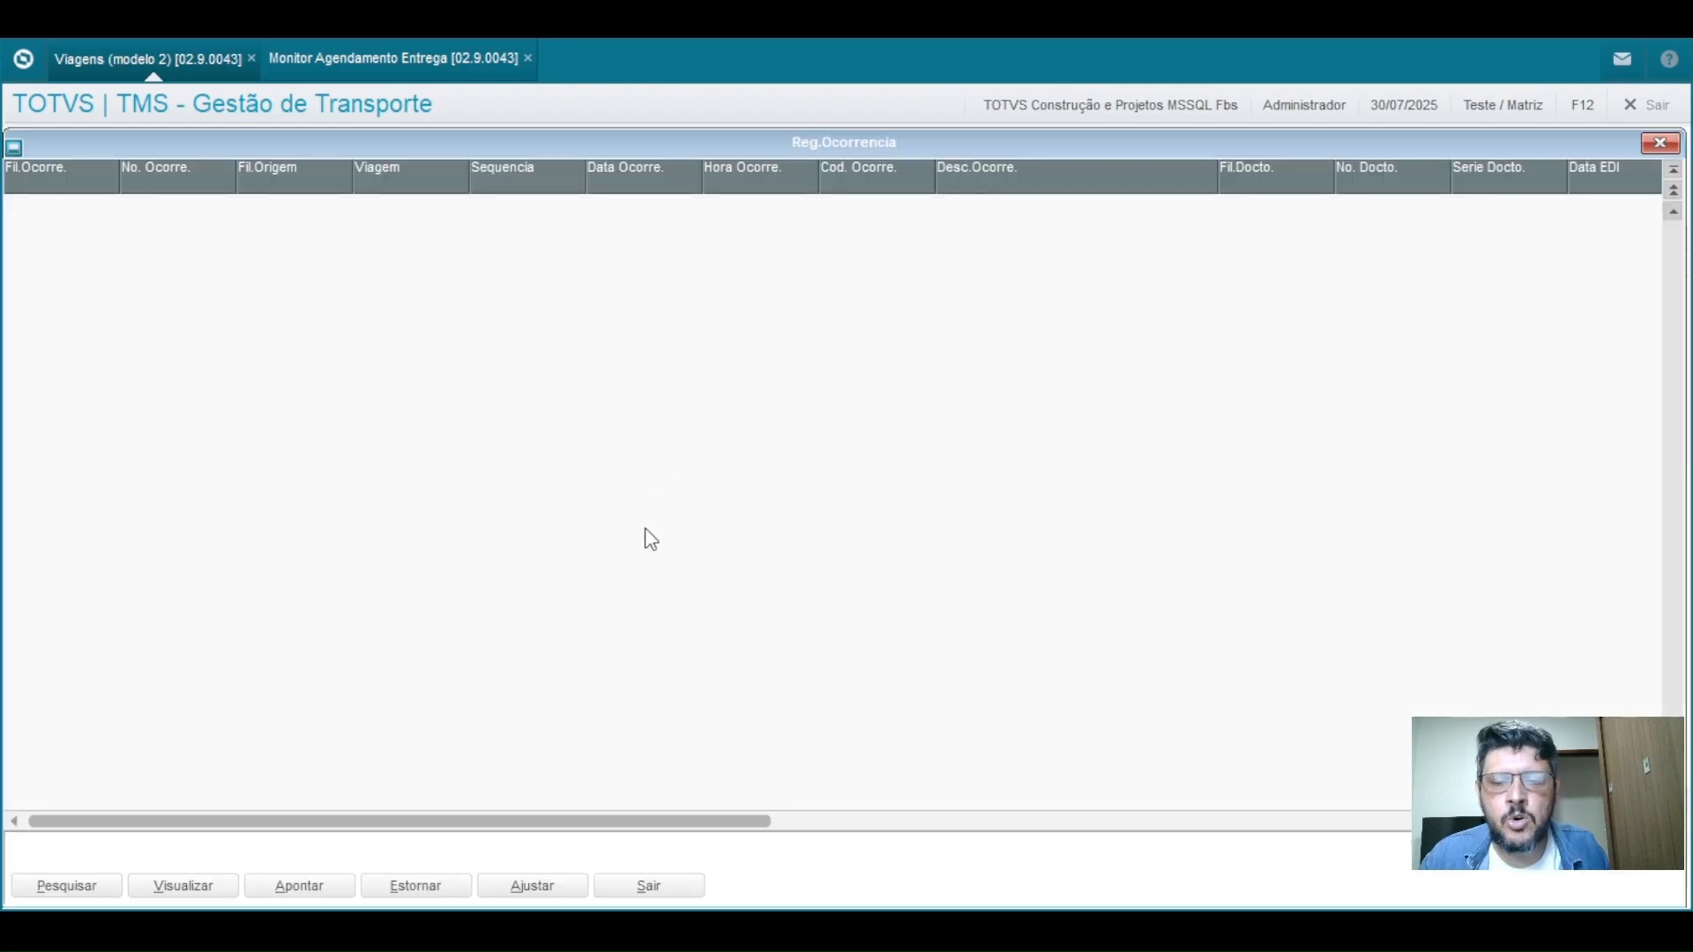
pyautogui.click(296, 887)
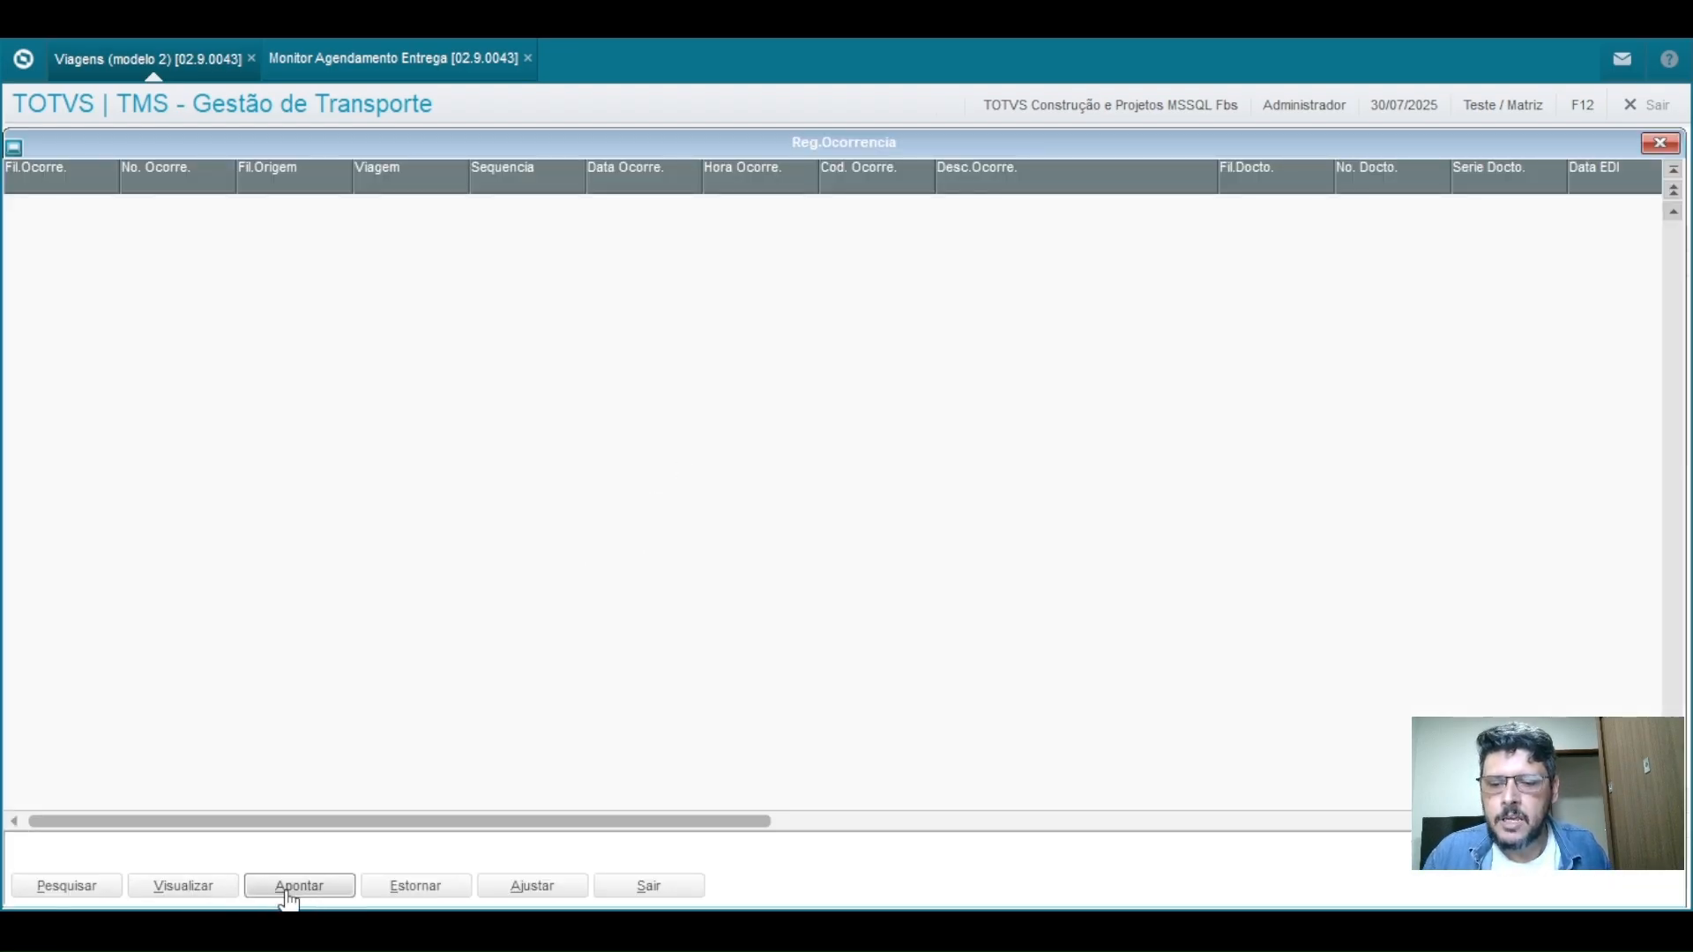
pyautogui.click(247, 406)
pyautogui.click(336, 413)
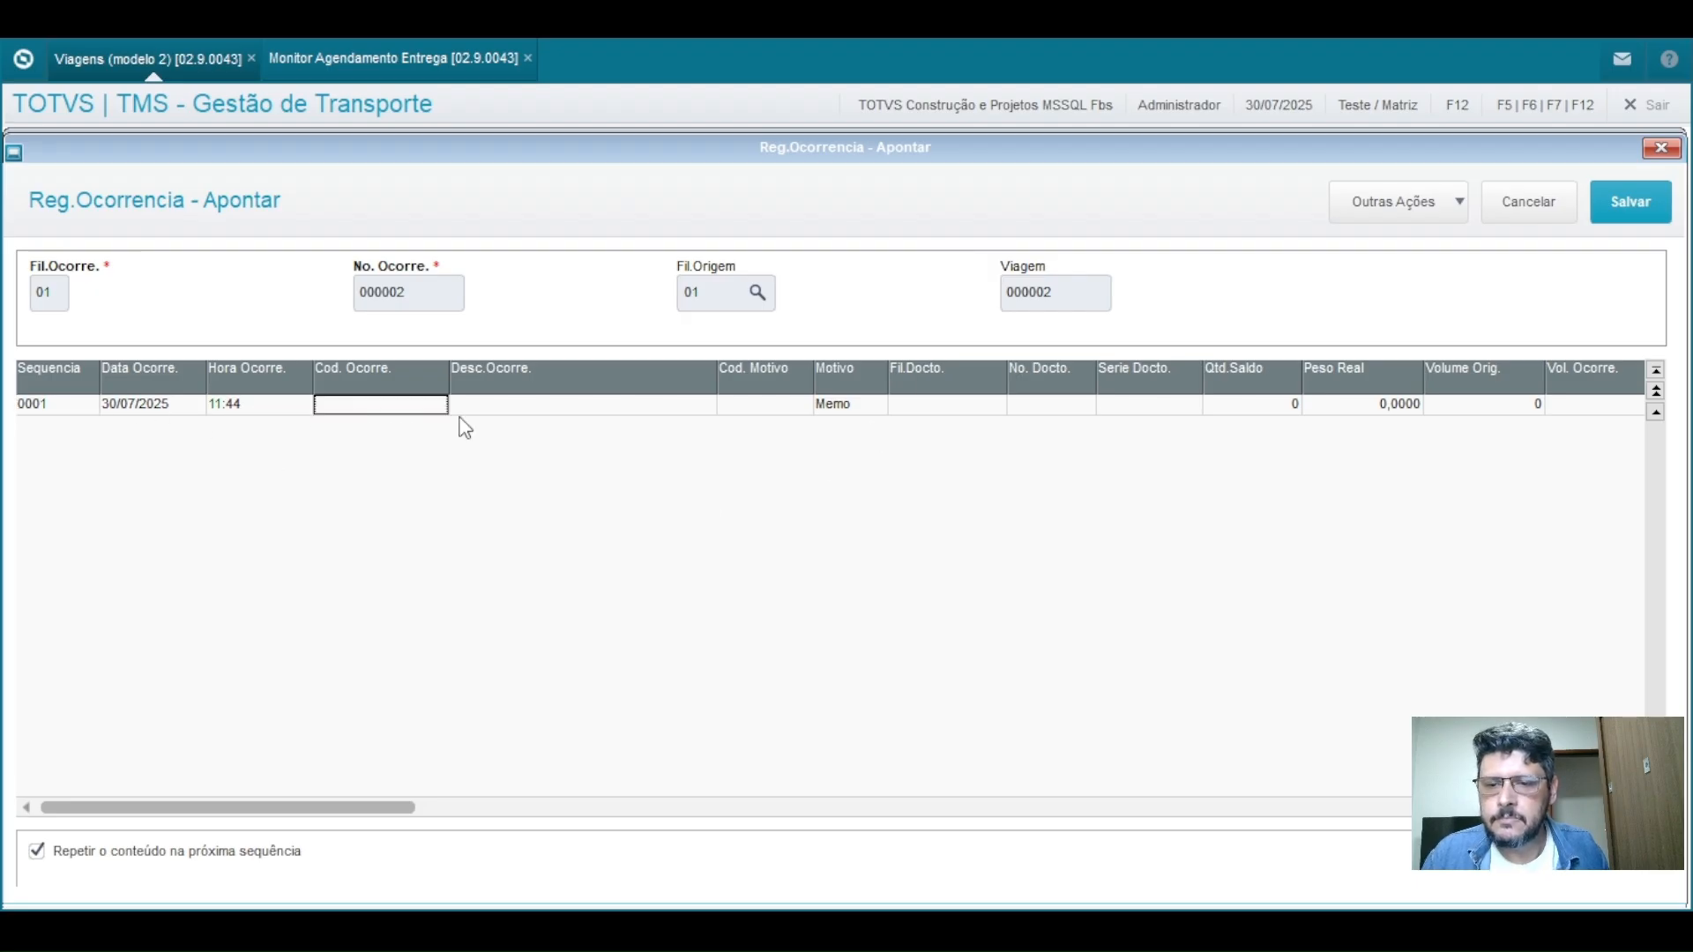
pyautogui.press('F3')
pyautogui.click(609, 472)
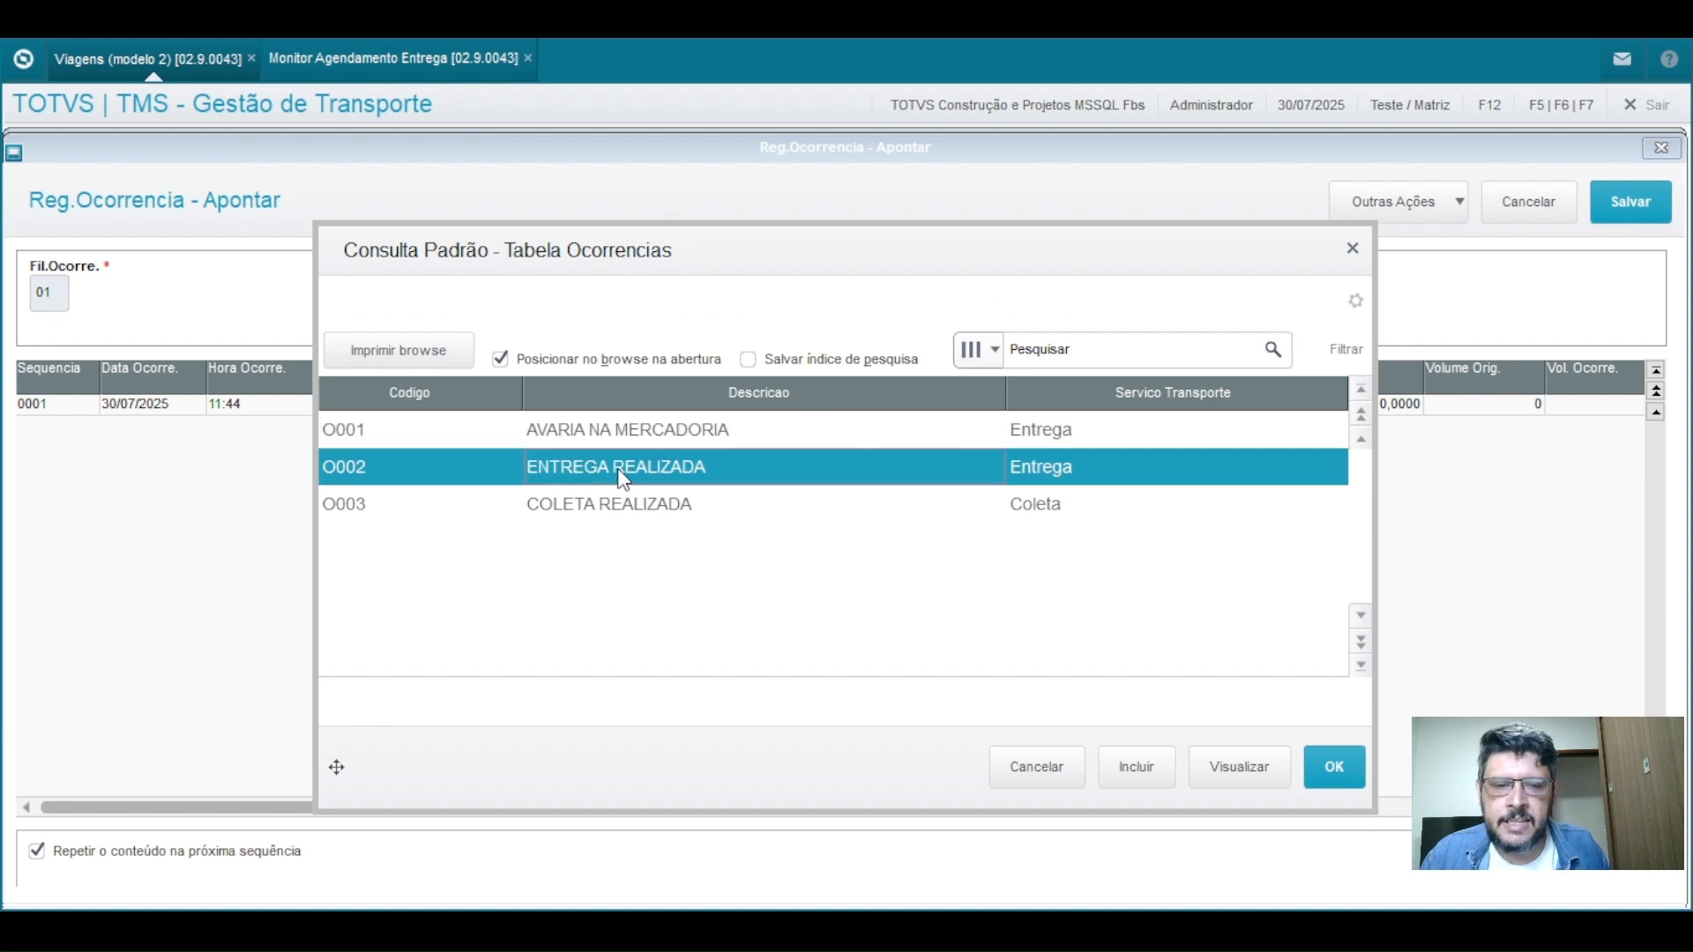
pyautogui.click(1331, 767)
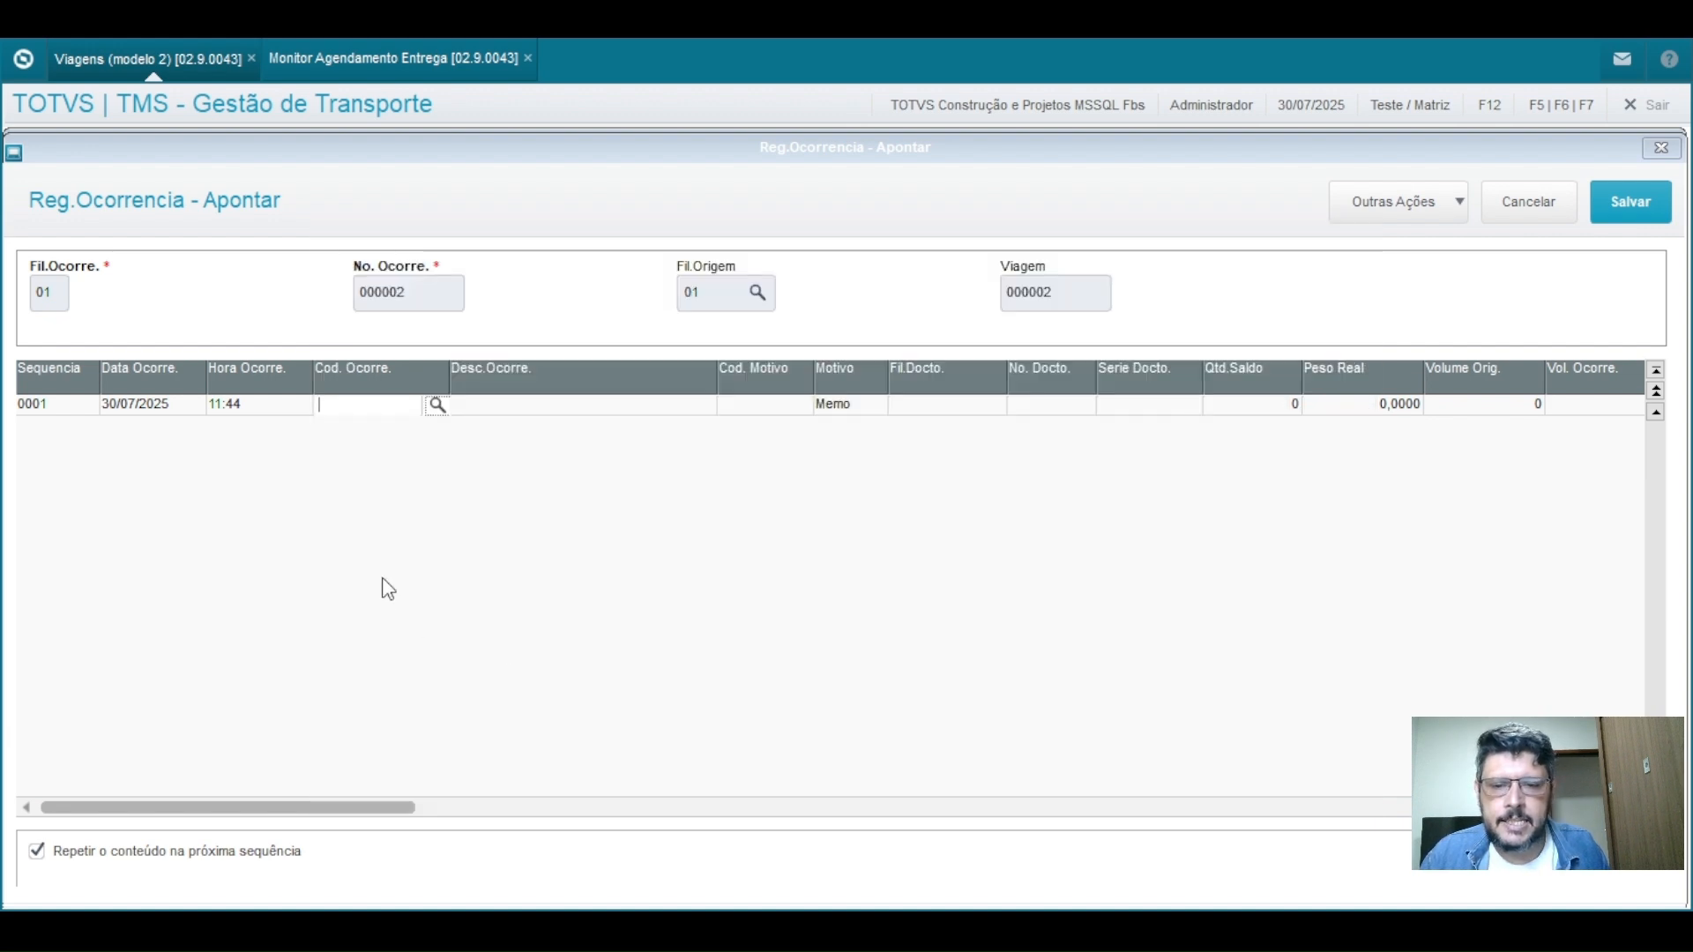
# Step: Assign document 000004, series 1, to the occurrence, save it, and leave the occurrence register
pyautogui.click(1012, 410)
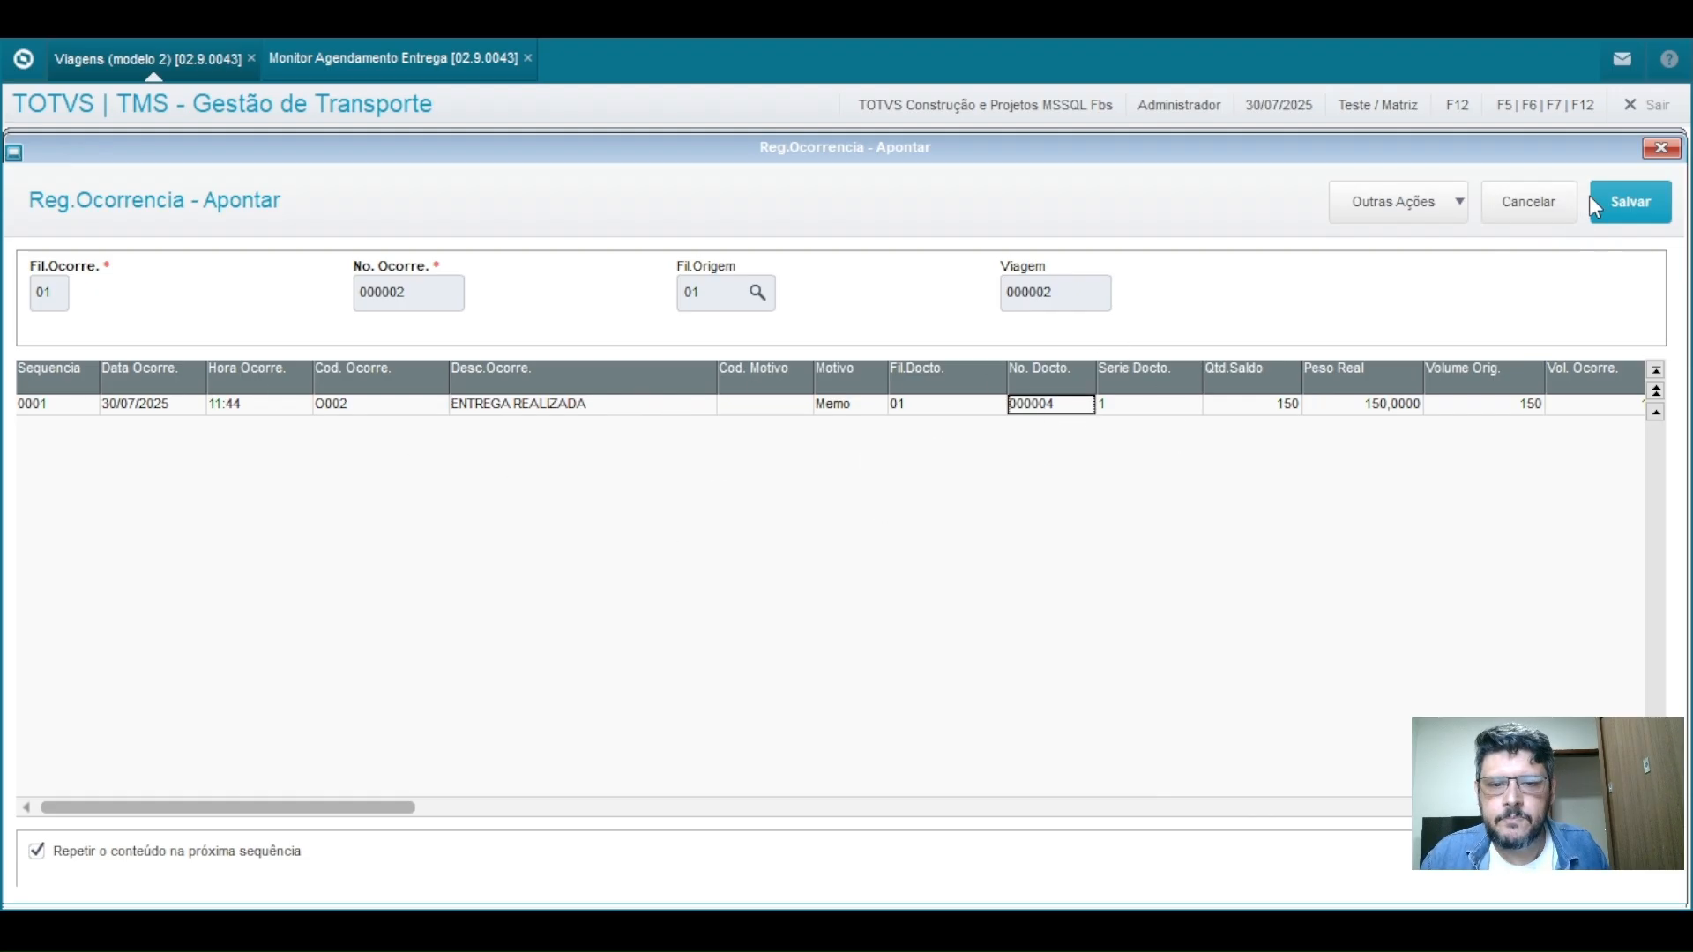
pyautogui.click(1617, 212)
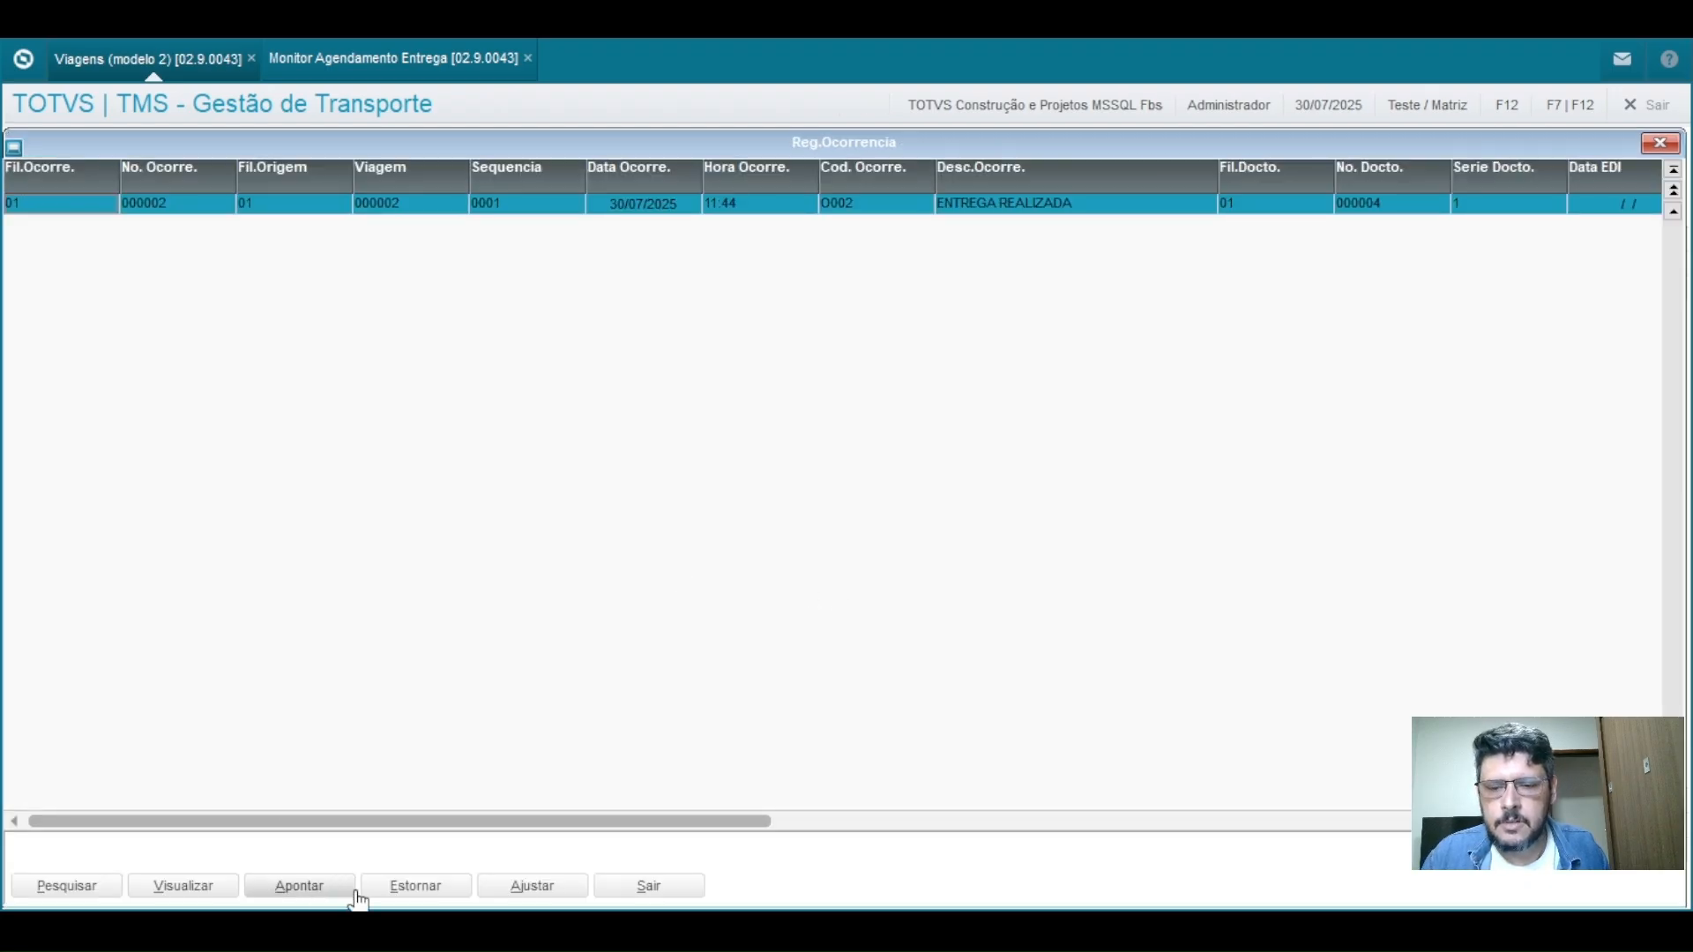
pyautogui.click(649, 886)
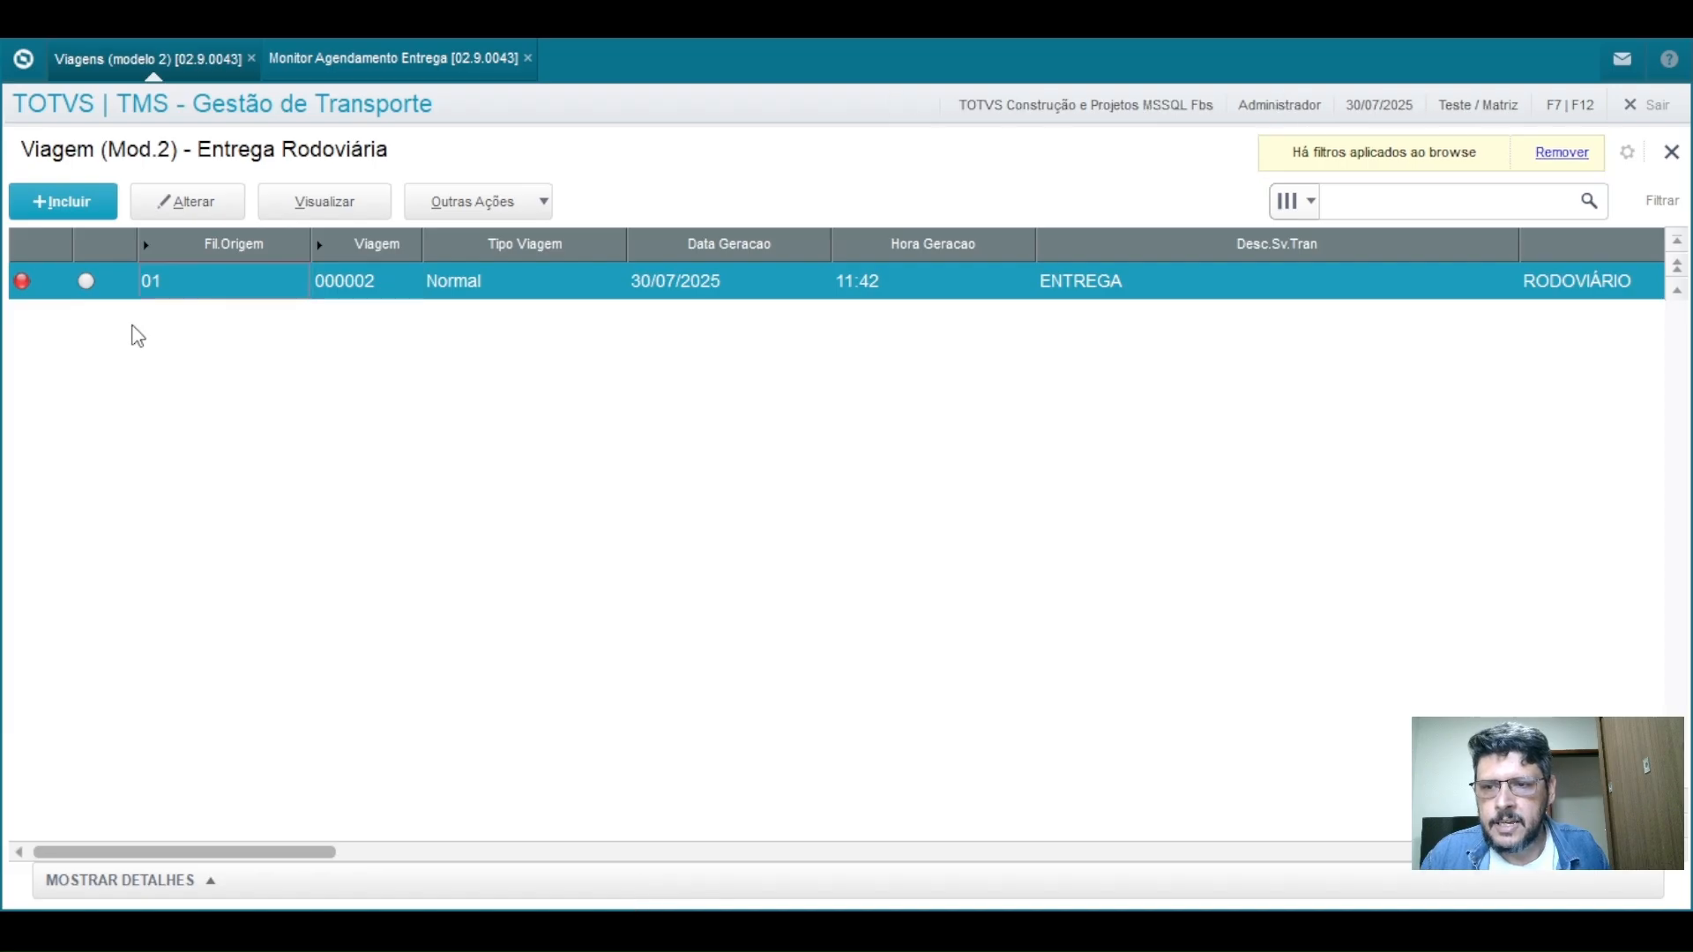
# Step: Check the status of trip 000002, refresh the delivery scheduling monitor, and examine the status of schedule 000003
pyautogui.click(135, 290)
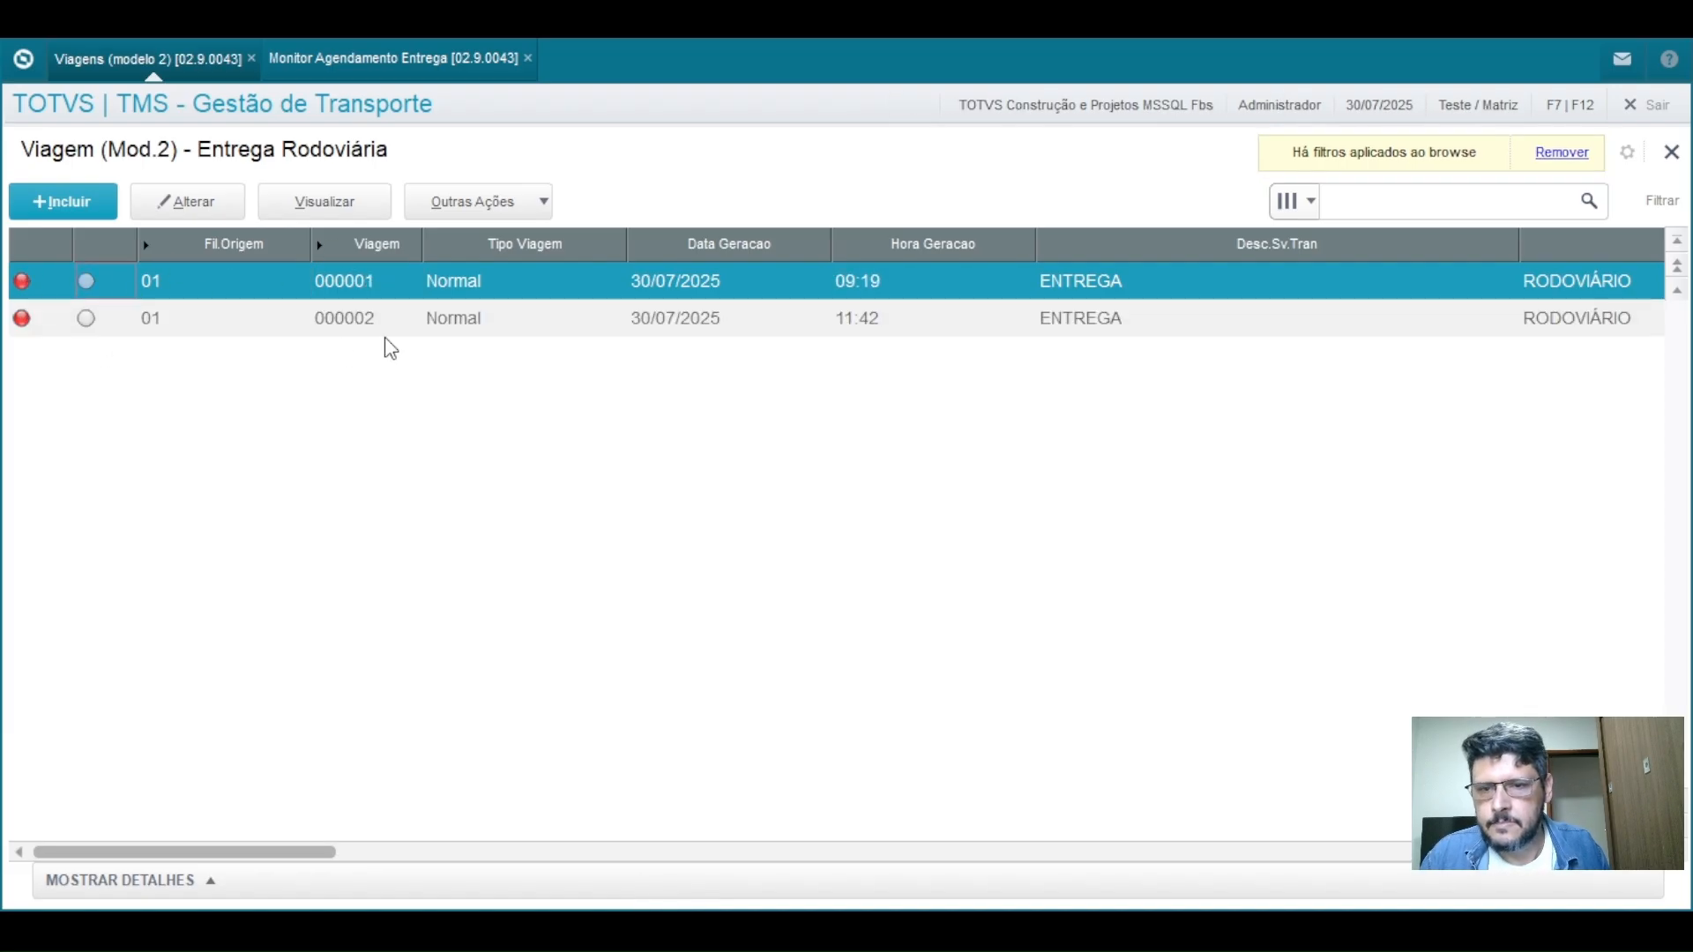
pyautogui.click(299, 328)
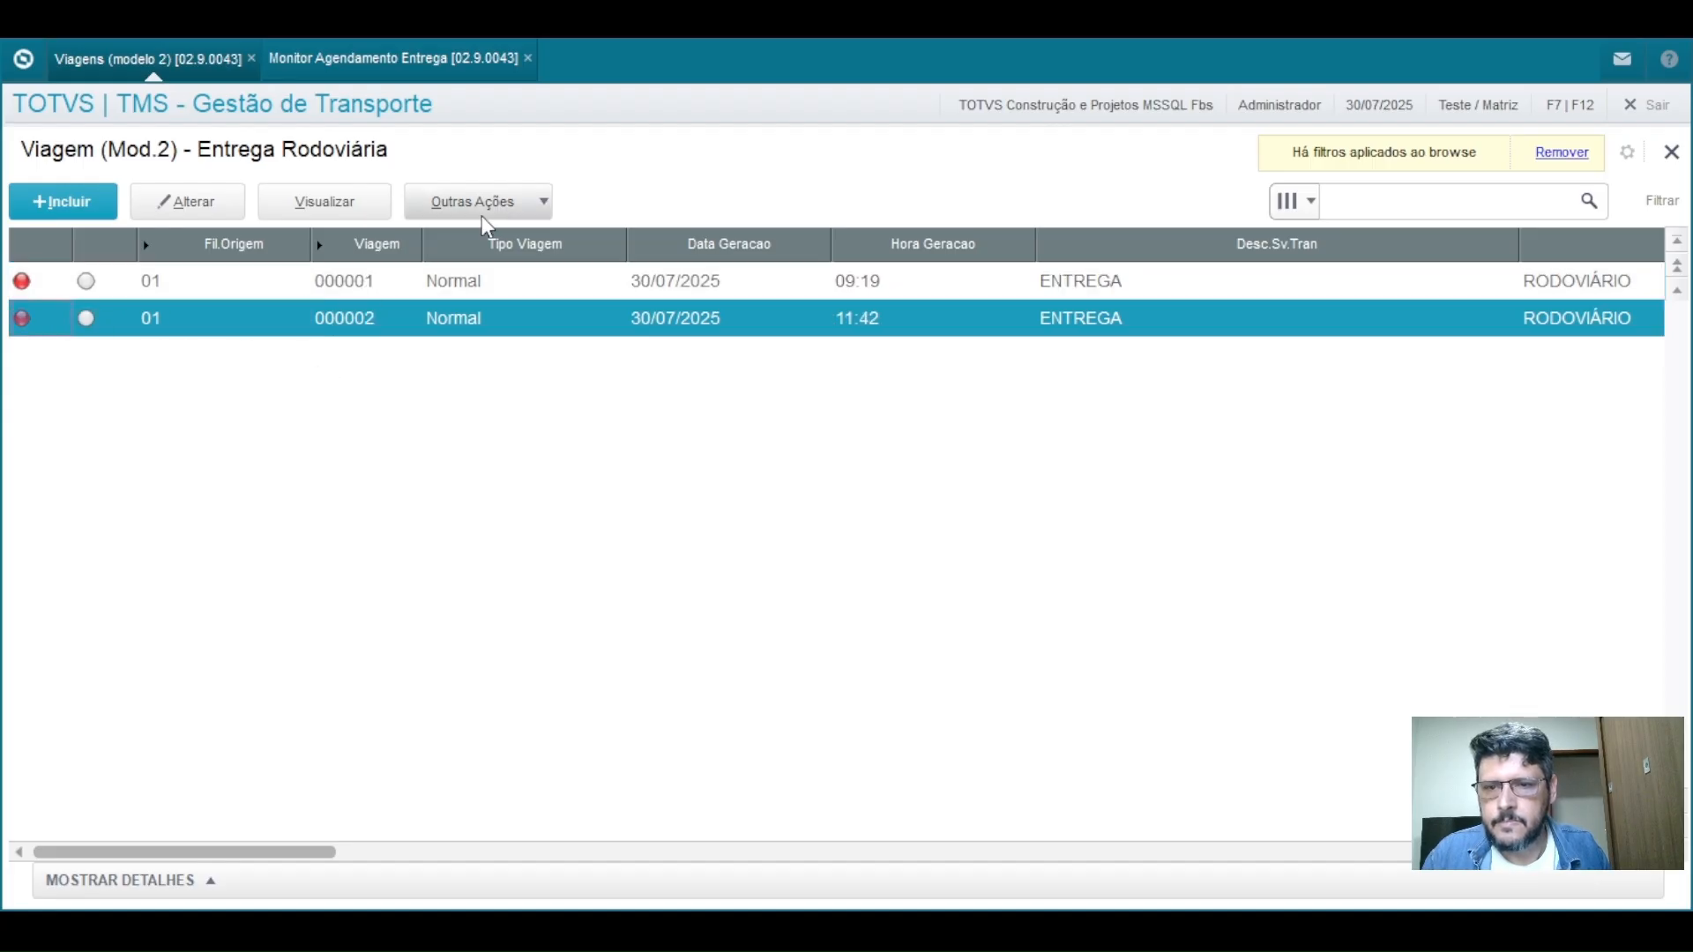
pyautogui.click(331, 64)
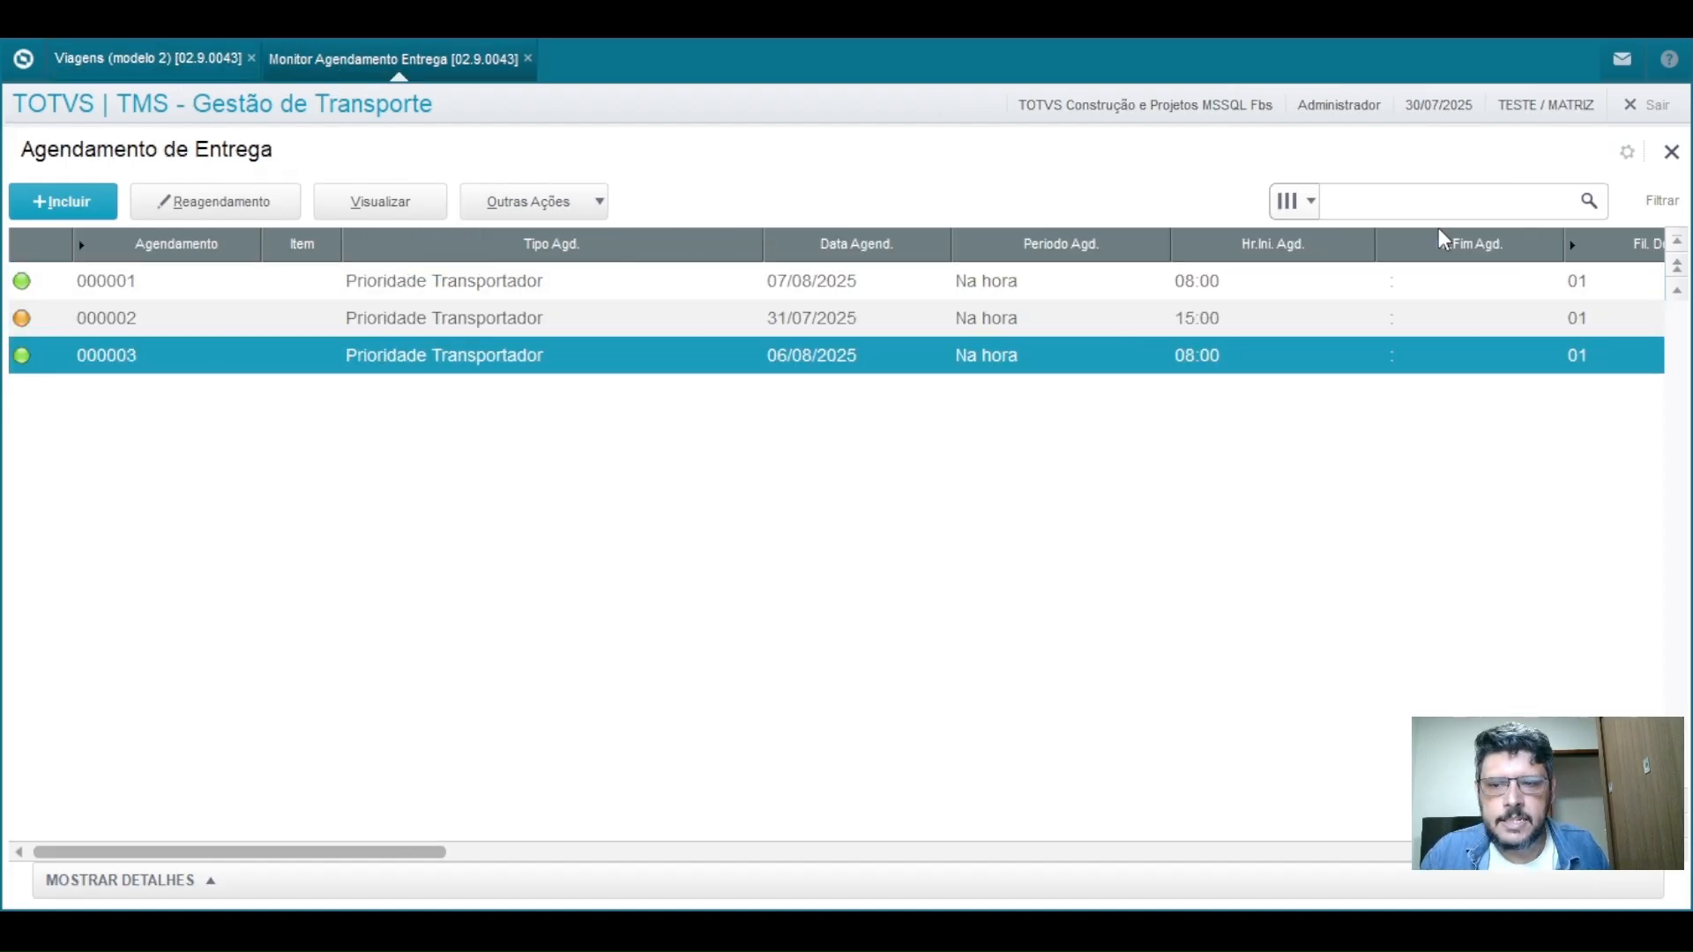
pyautogui.click(1587, 200)
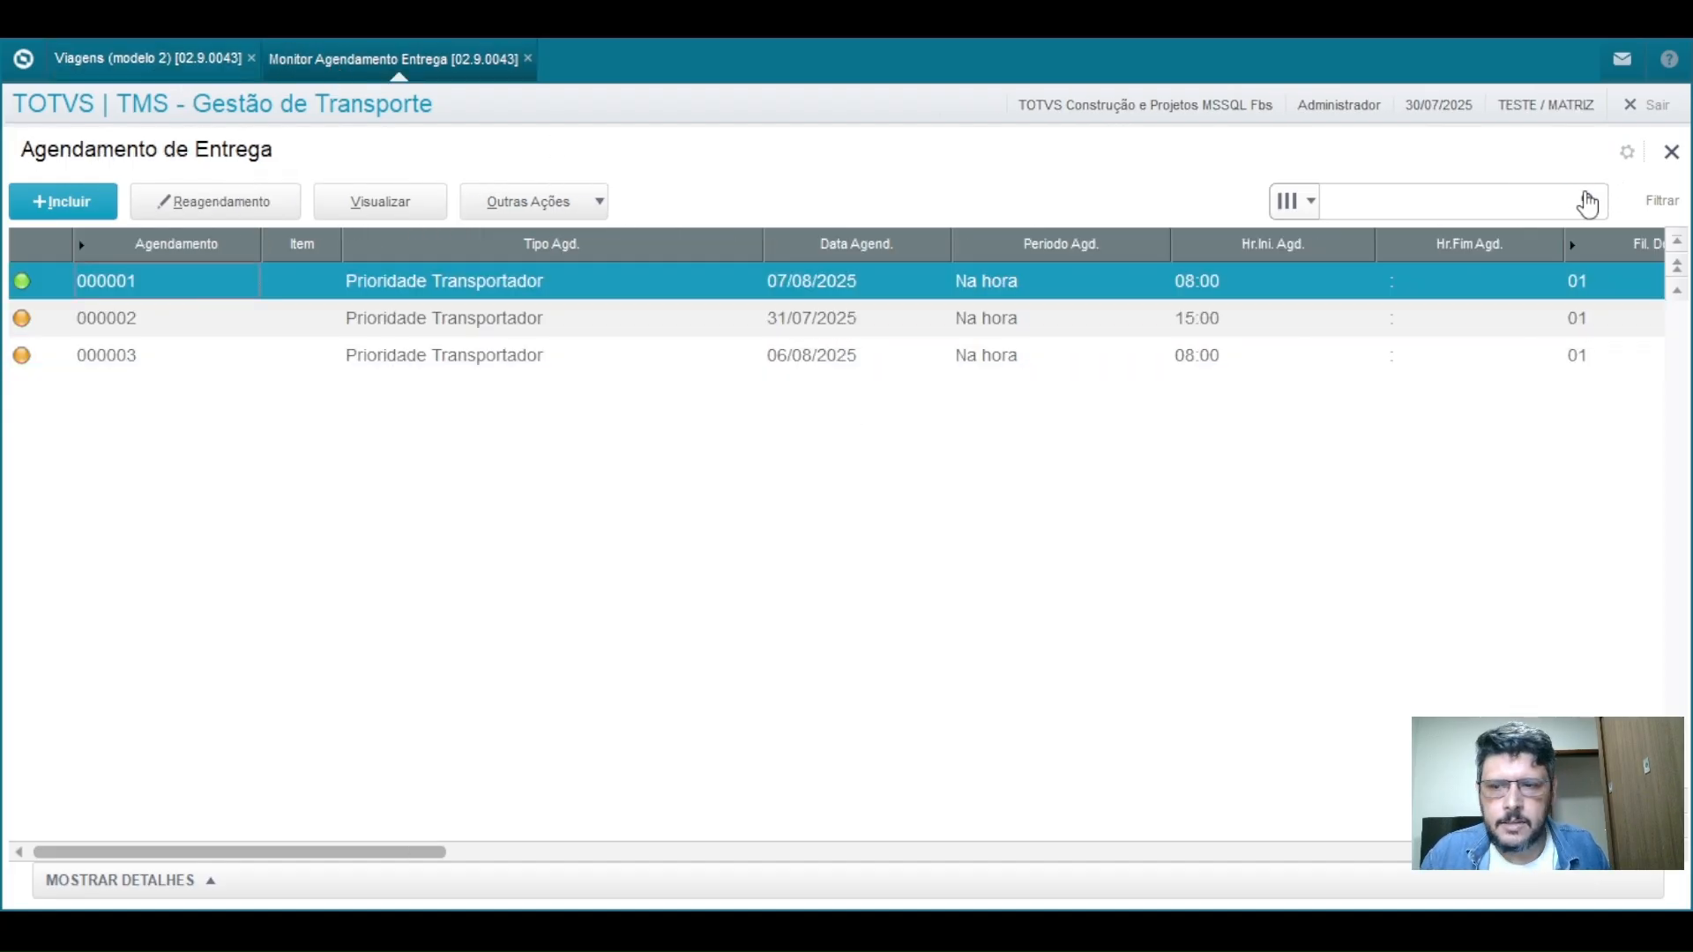
pyautogui.click(148, 364)
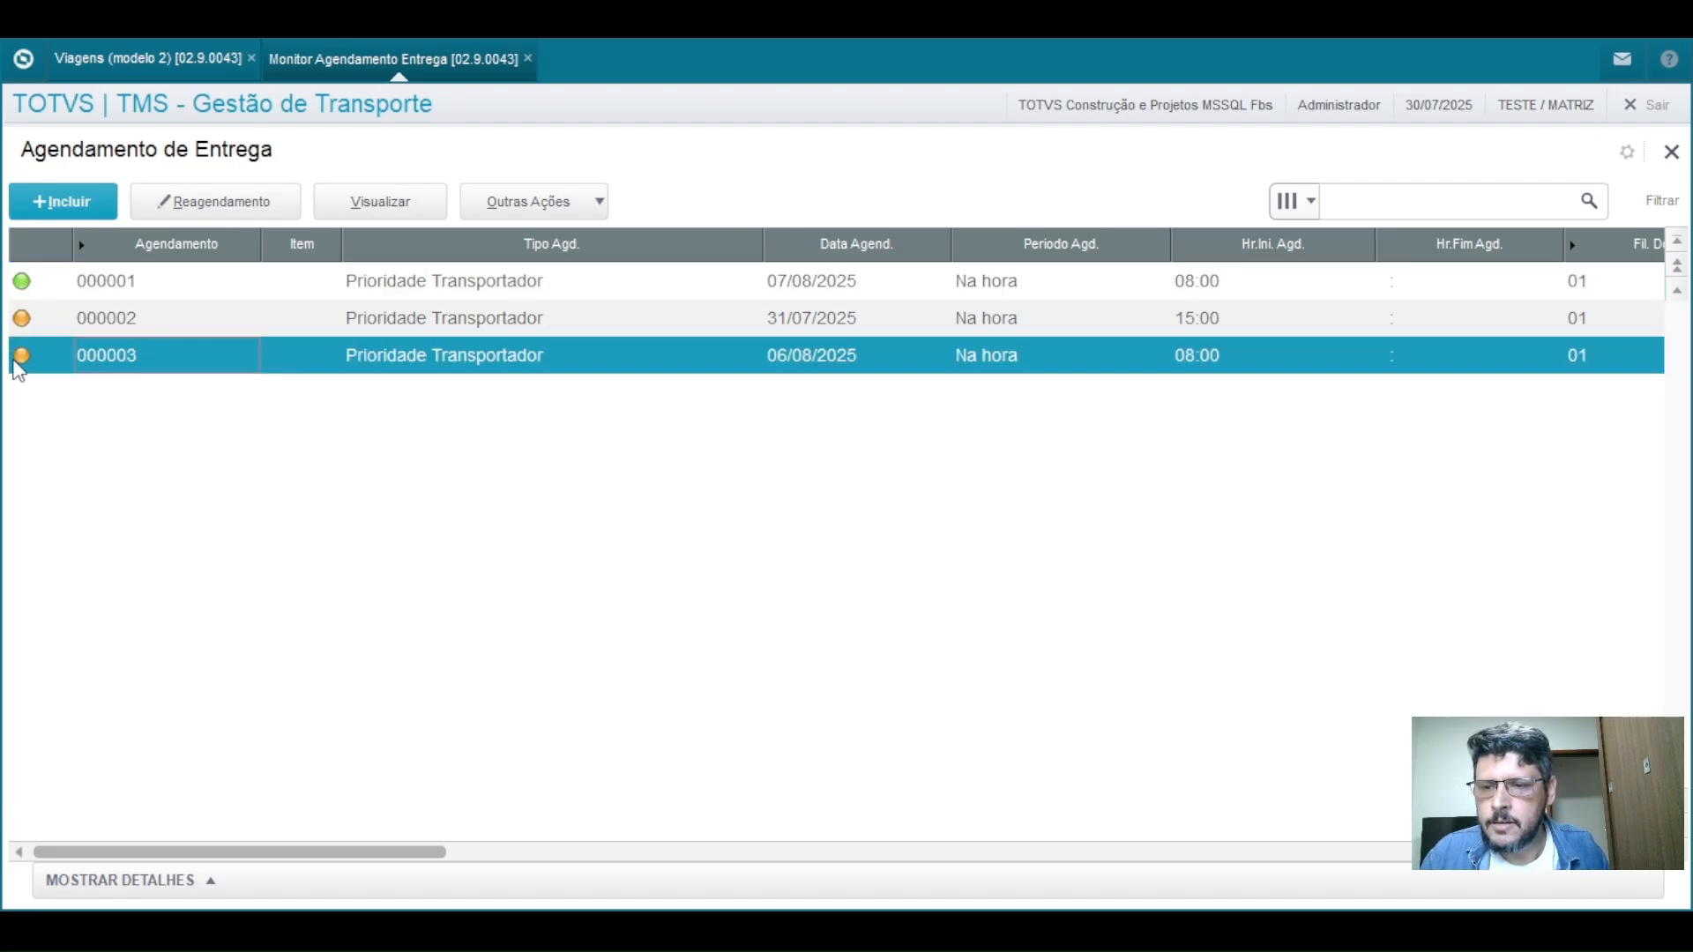
# Step: Check schedule 000003 against the status legend and try to edit it in the delivery scheduling monitor
pyautogui.doubleClick(22, 357)
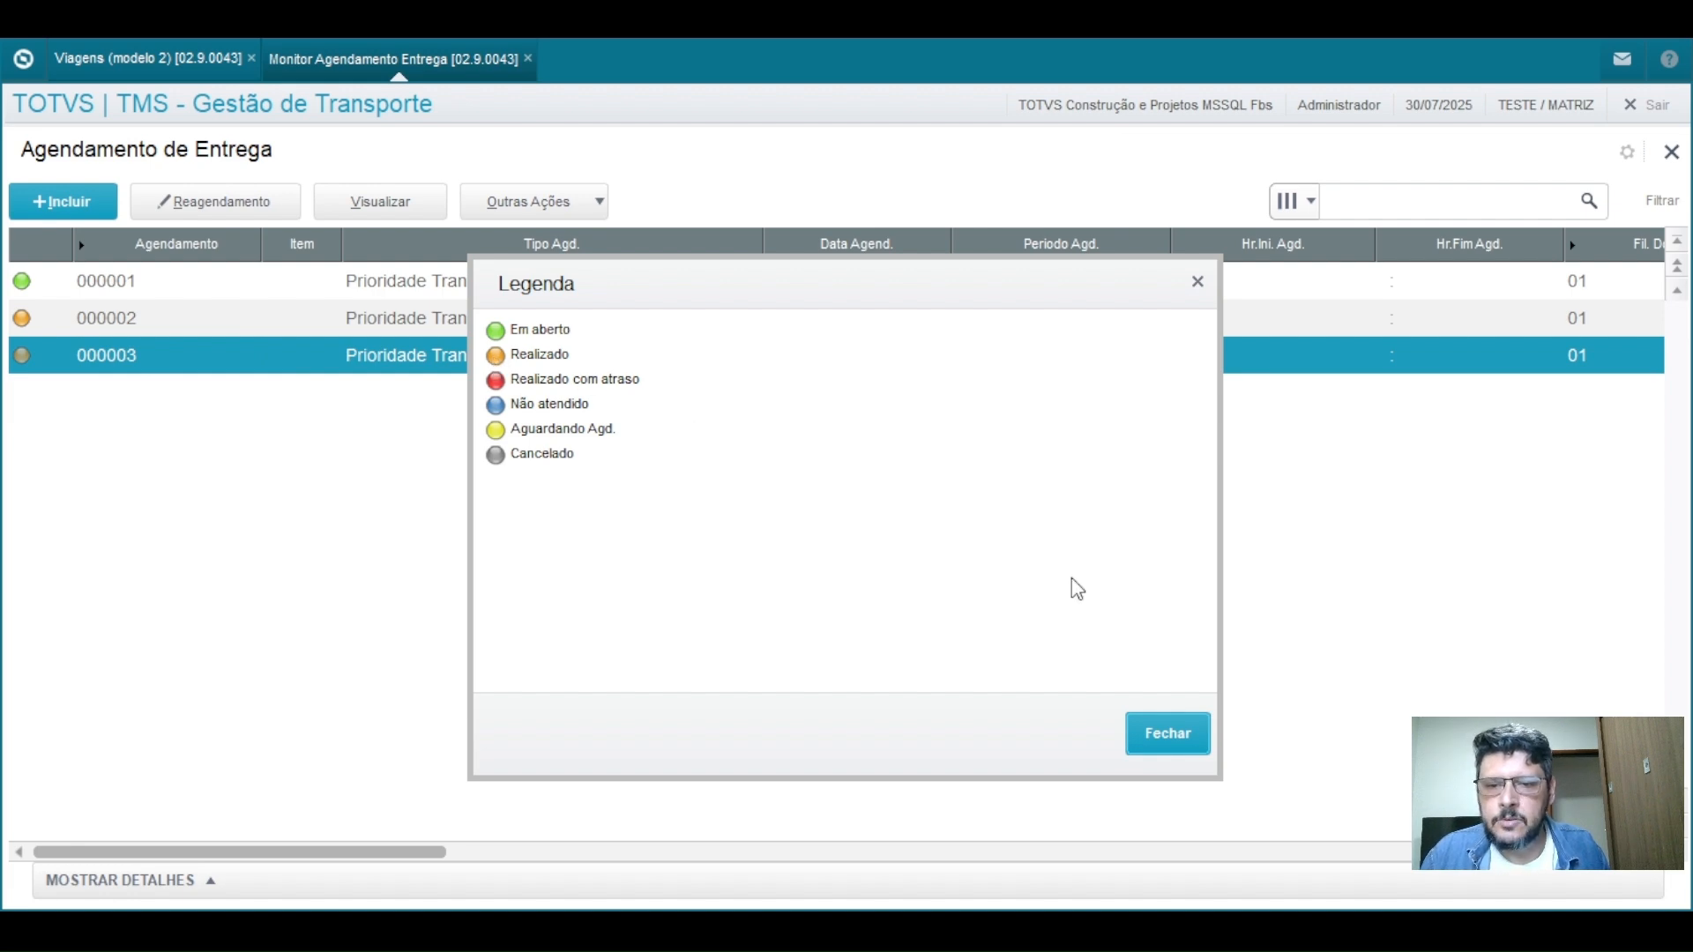
pyautogui.click(1168, 745)
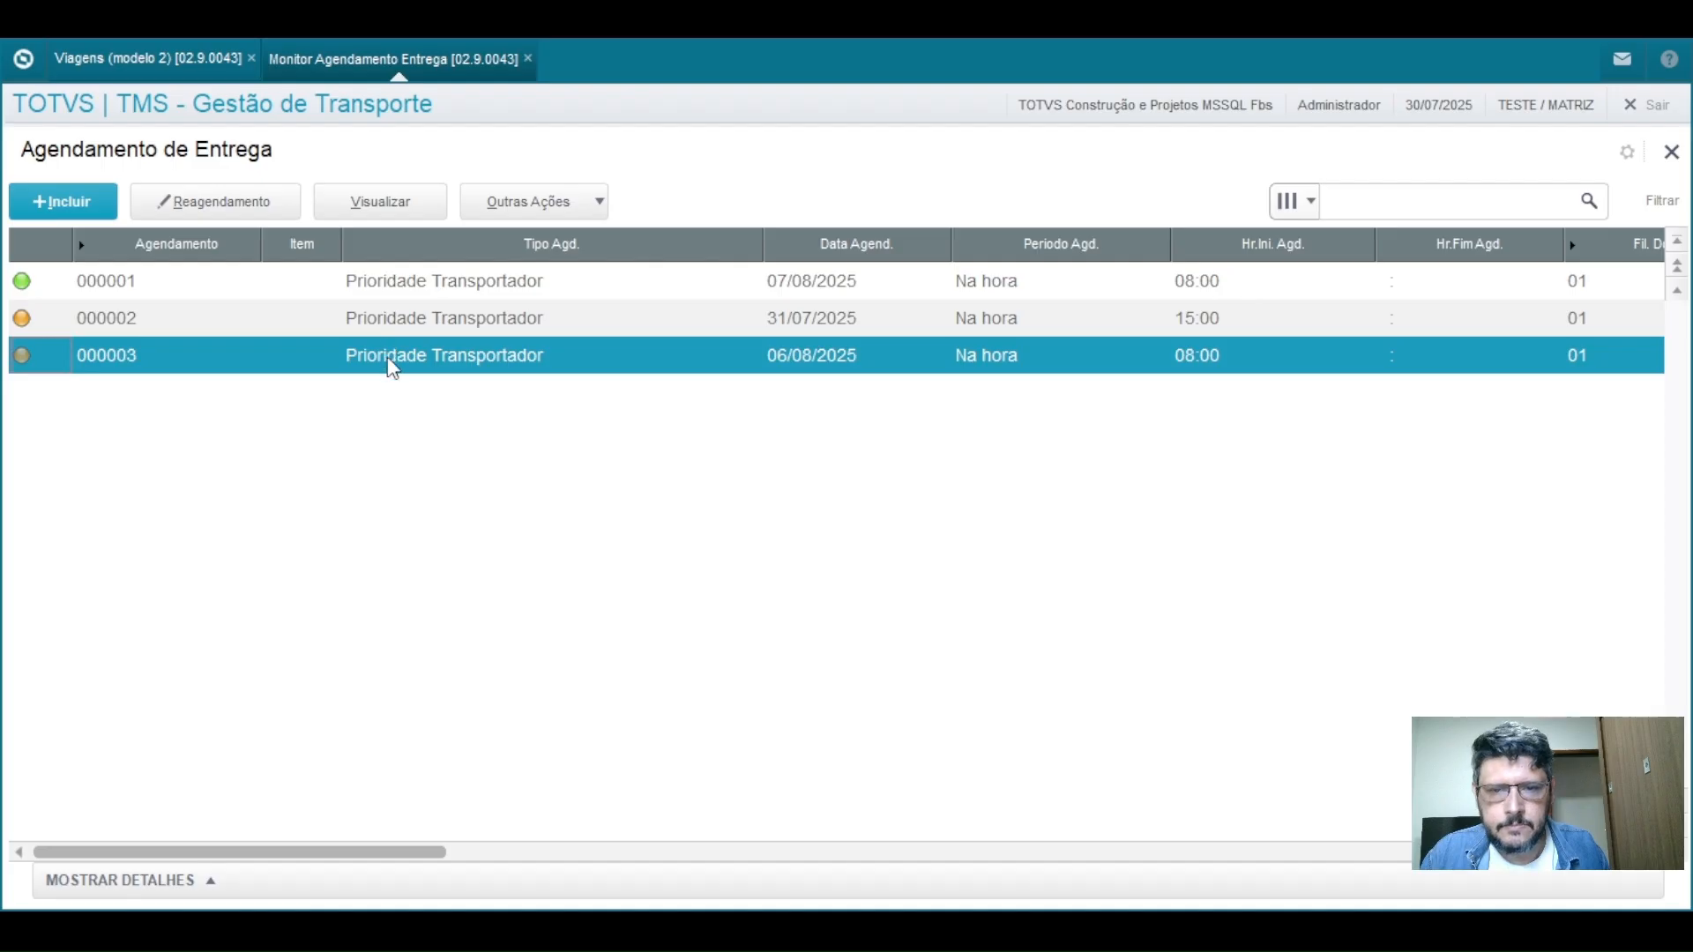
pyautogui.click(1179, 353)
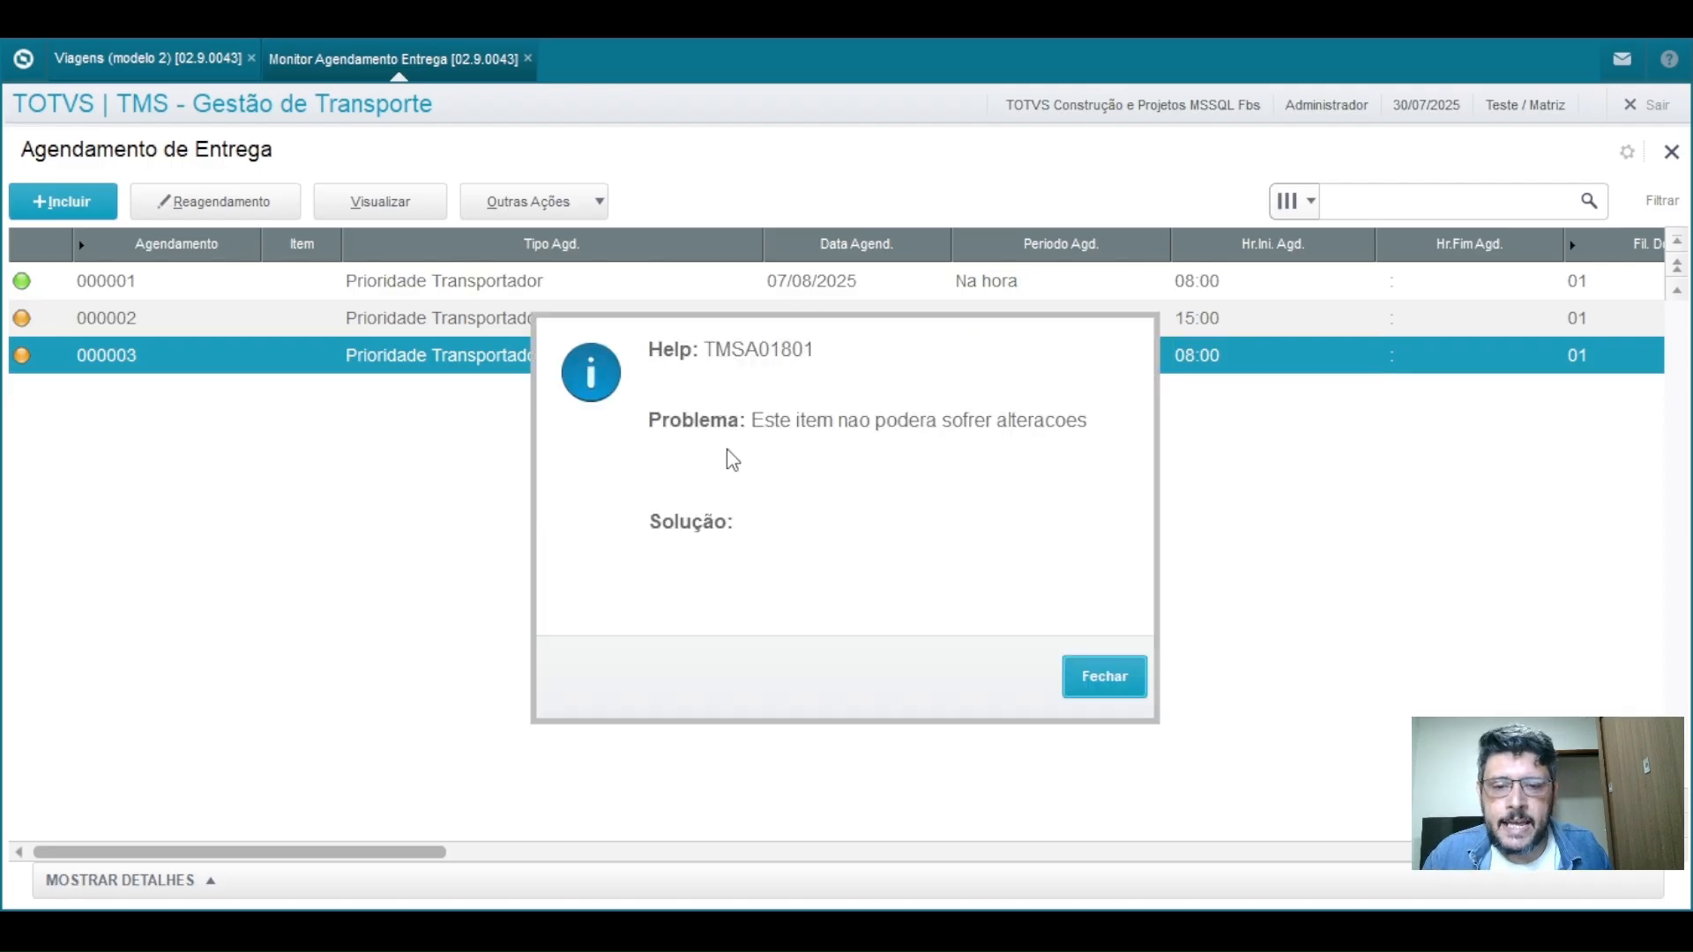
pyautogui.click(1103, 692)
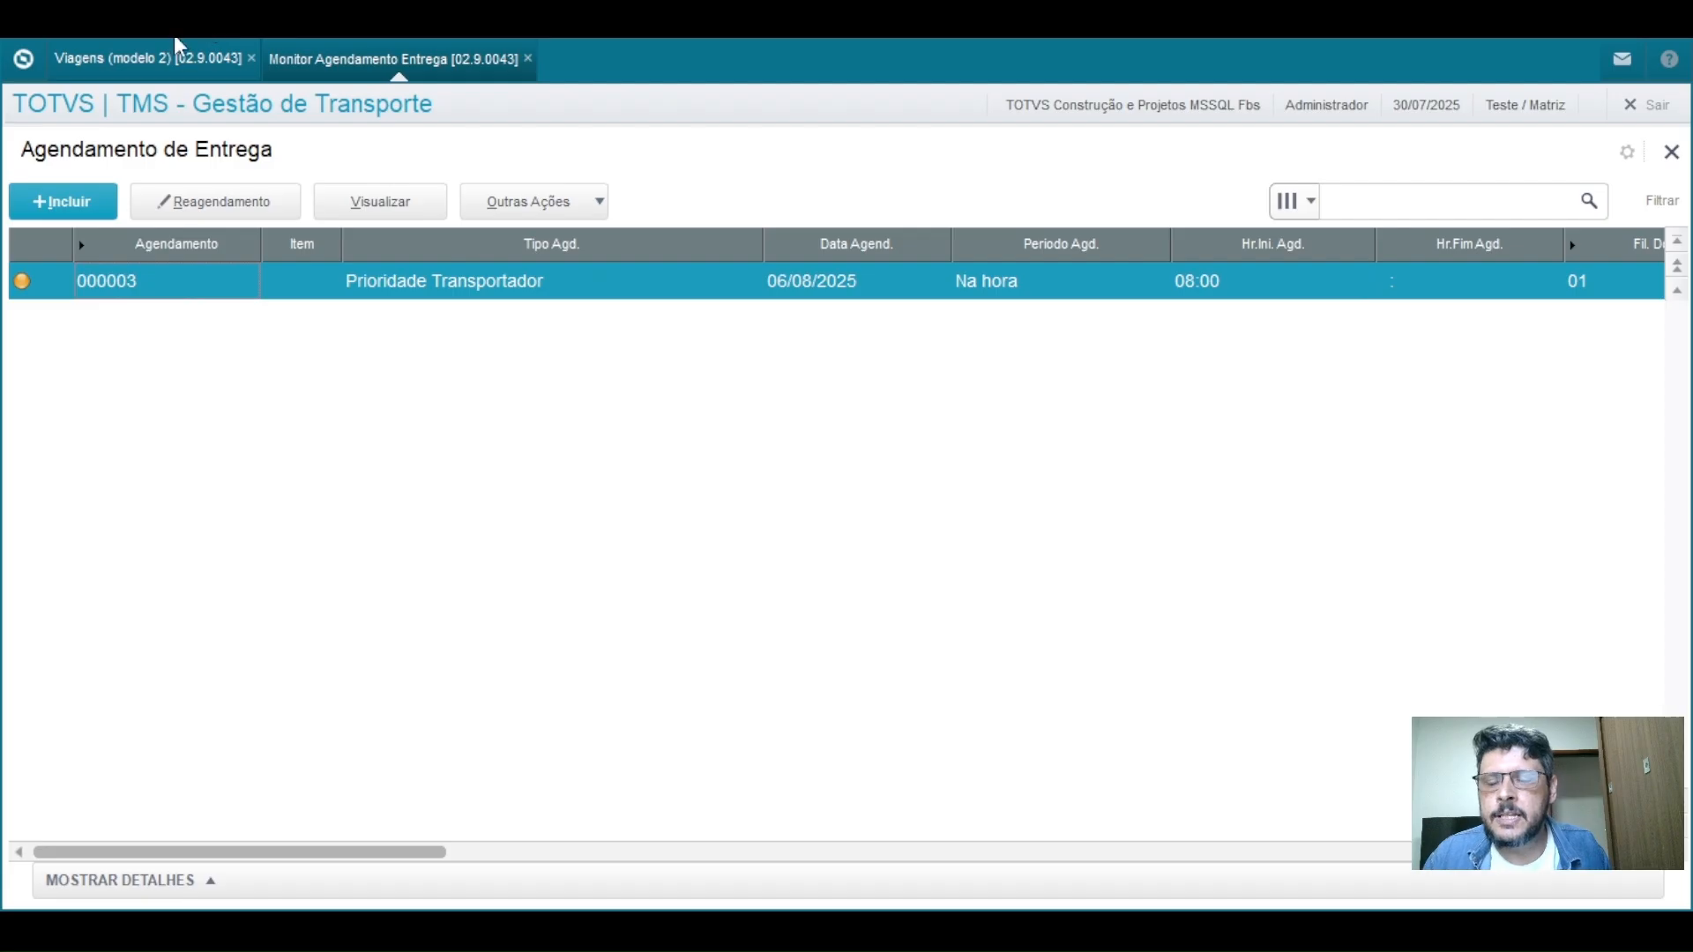
# Step: Compare the delivery schedules with the trips list, and leave both the scheduling monitor and the trips routine
pyautogui.click(453, 293)
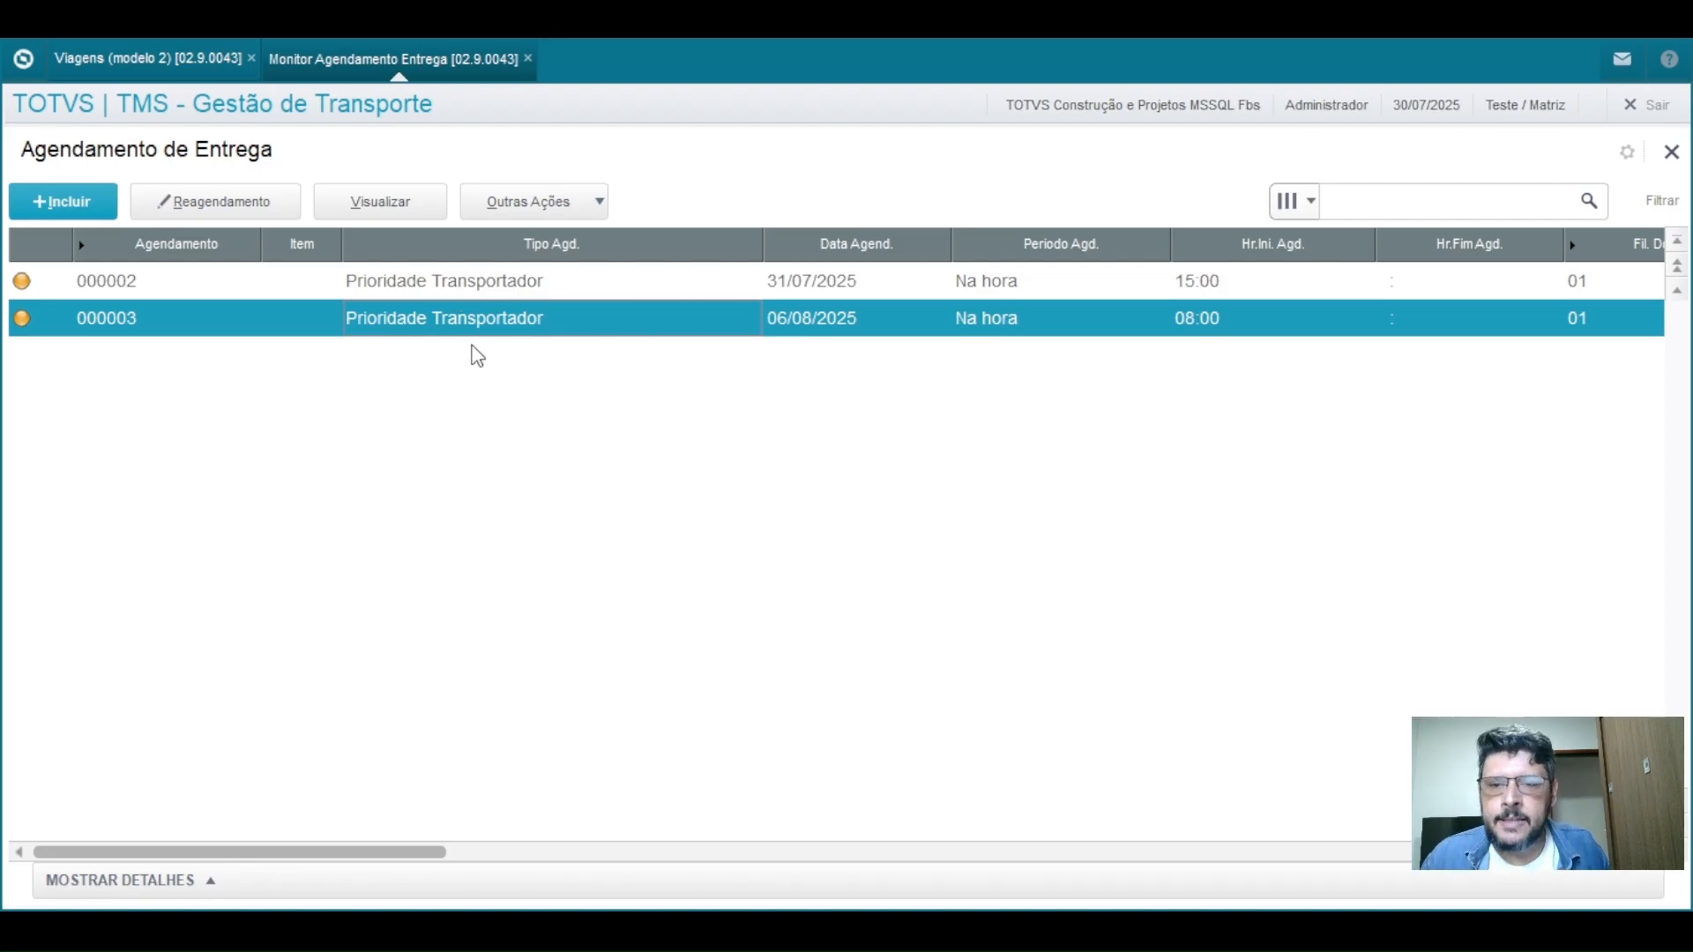
pyautogui.click(64, 56)
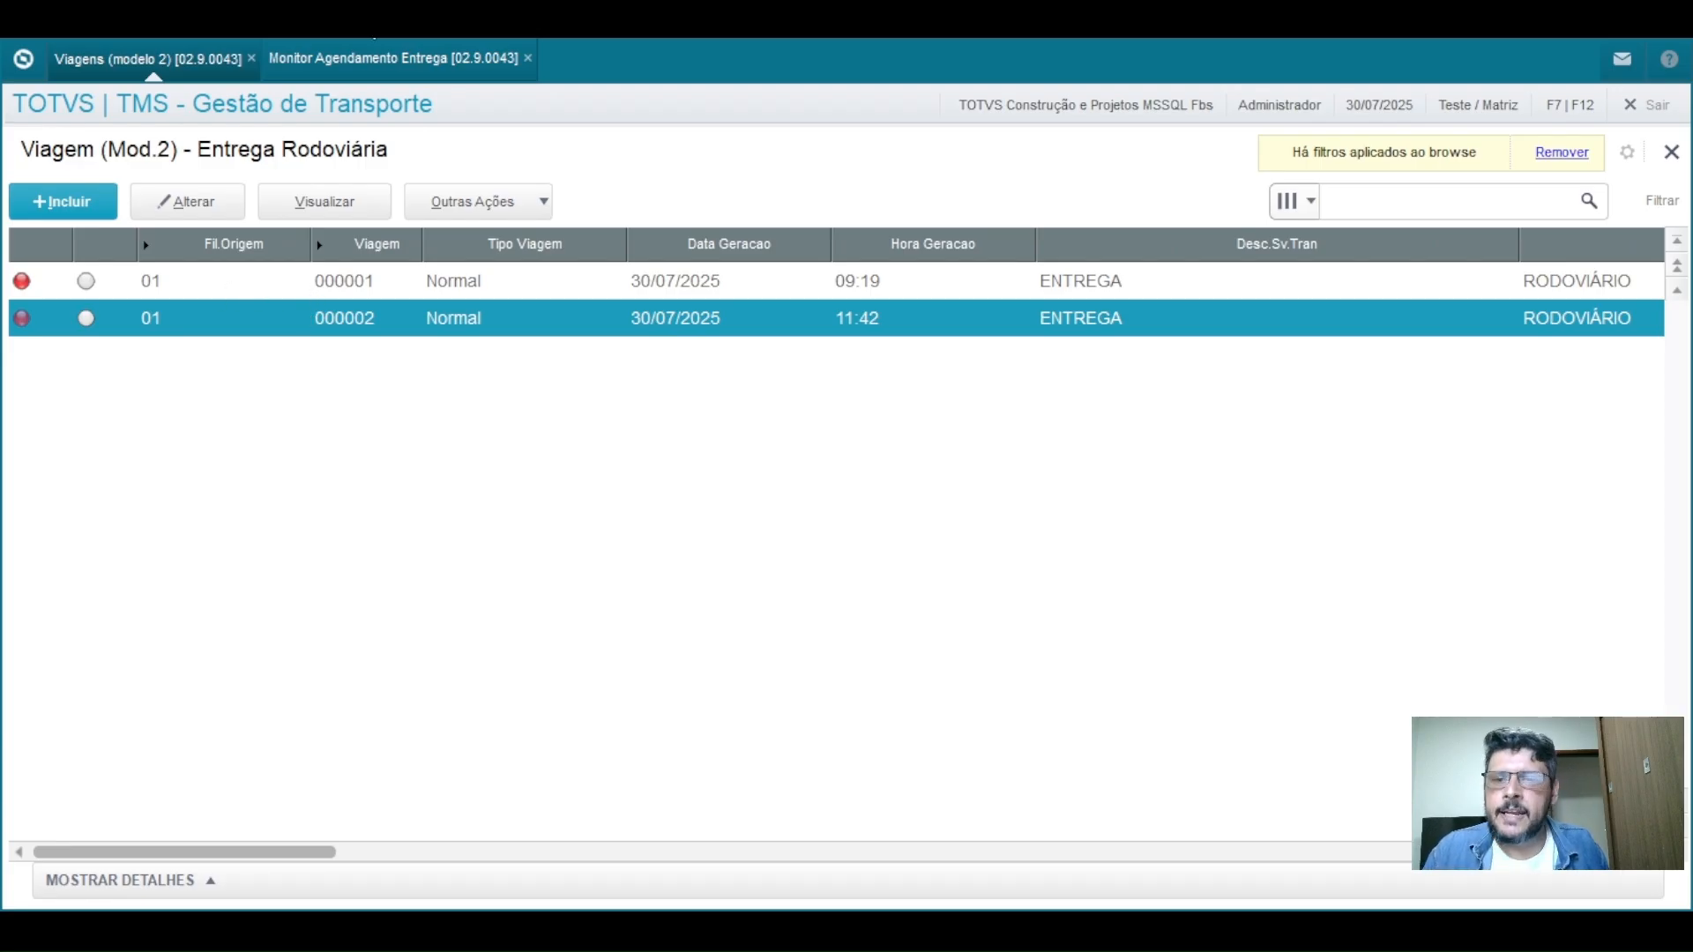
pyautogui.click(352, 60)
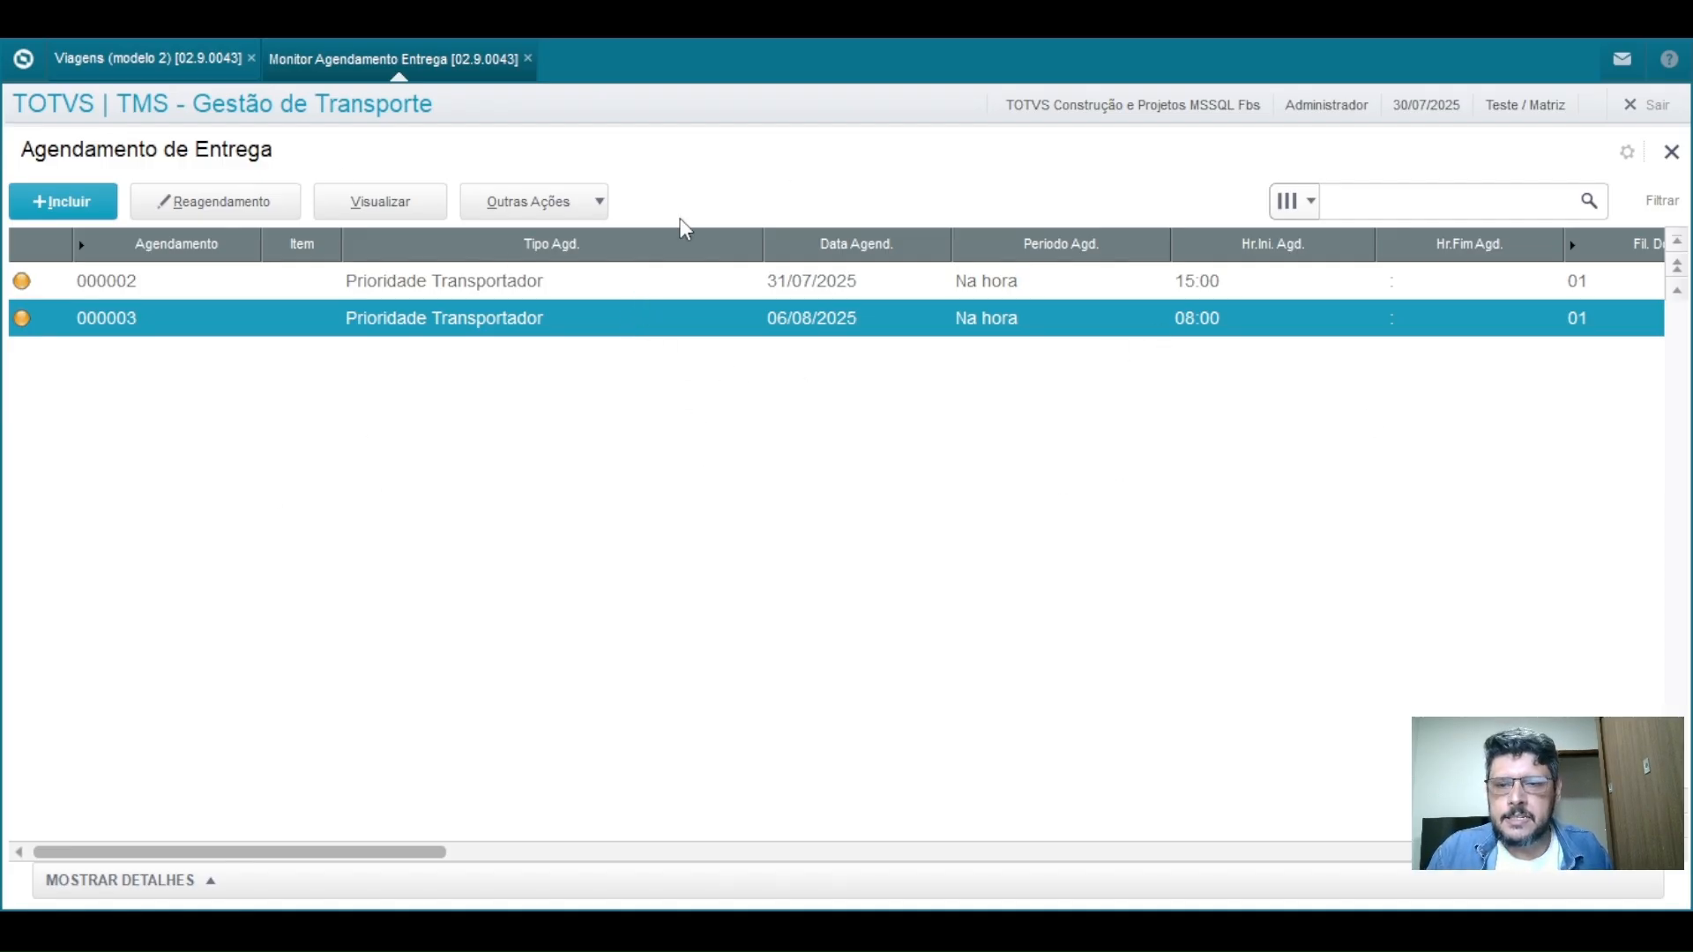
pyautogui.press('Escape')
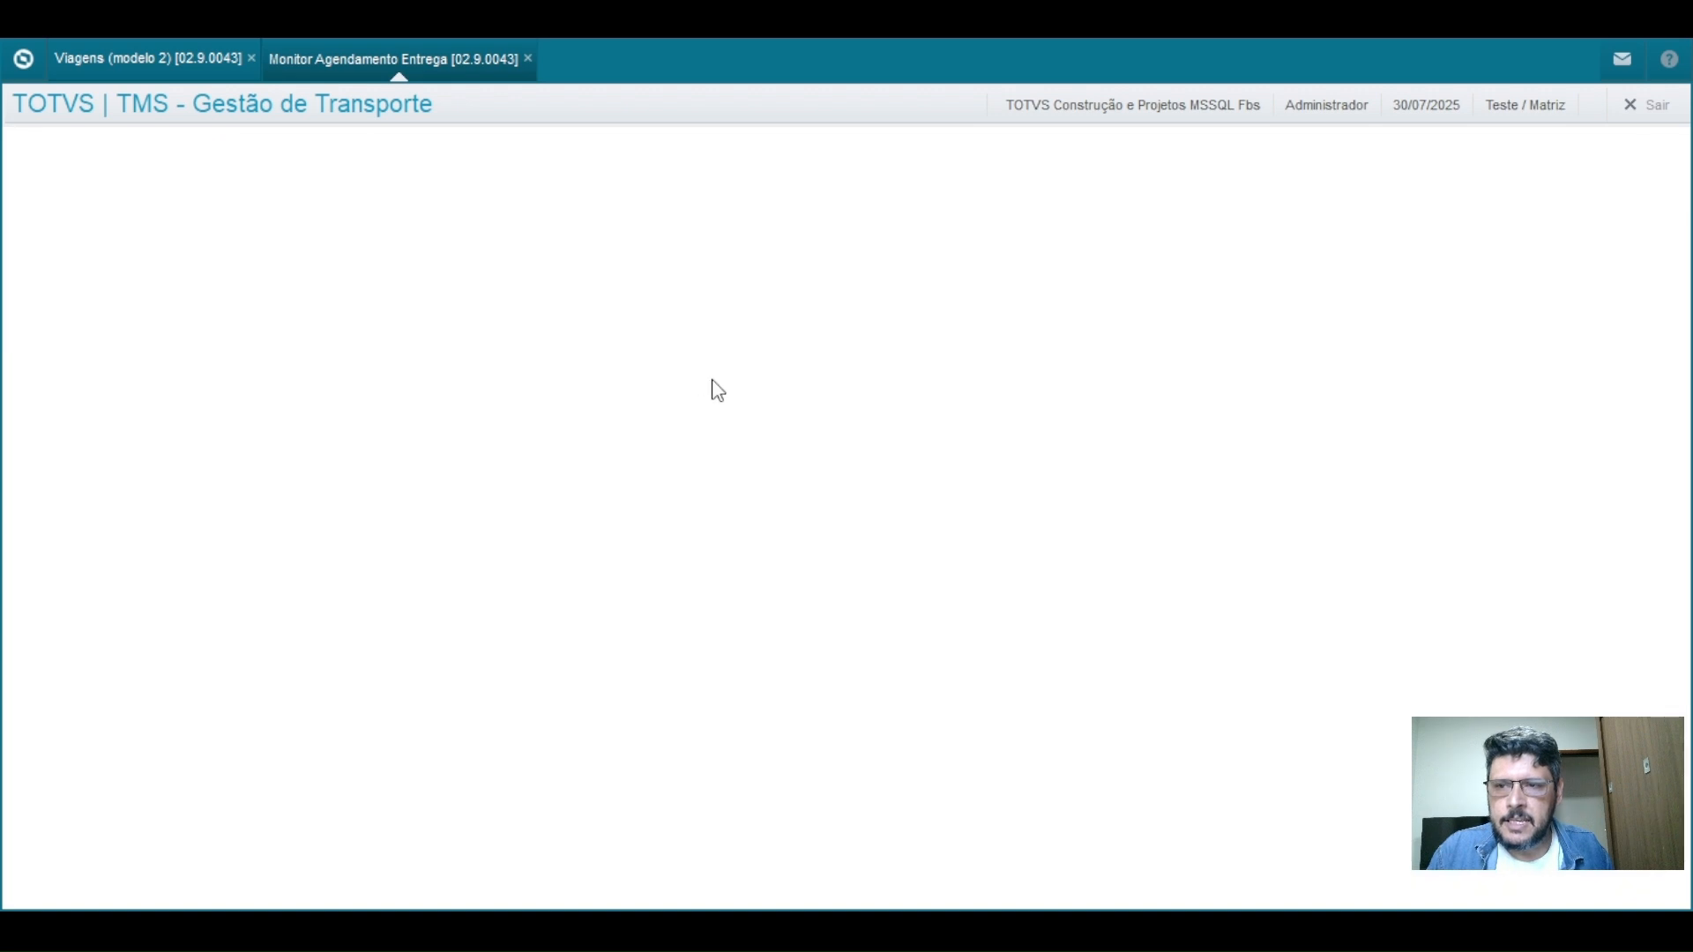
pyautogui.press('Escape')
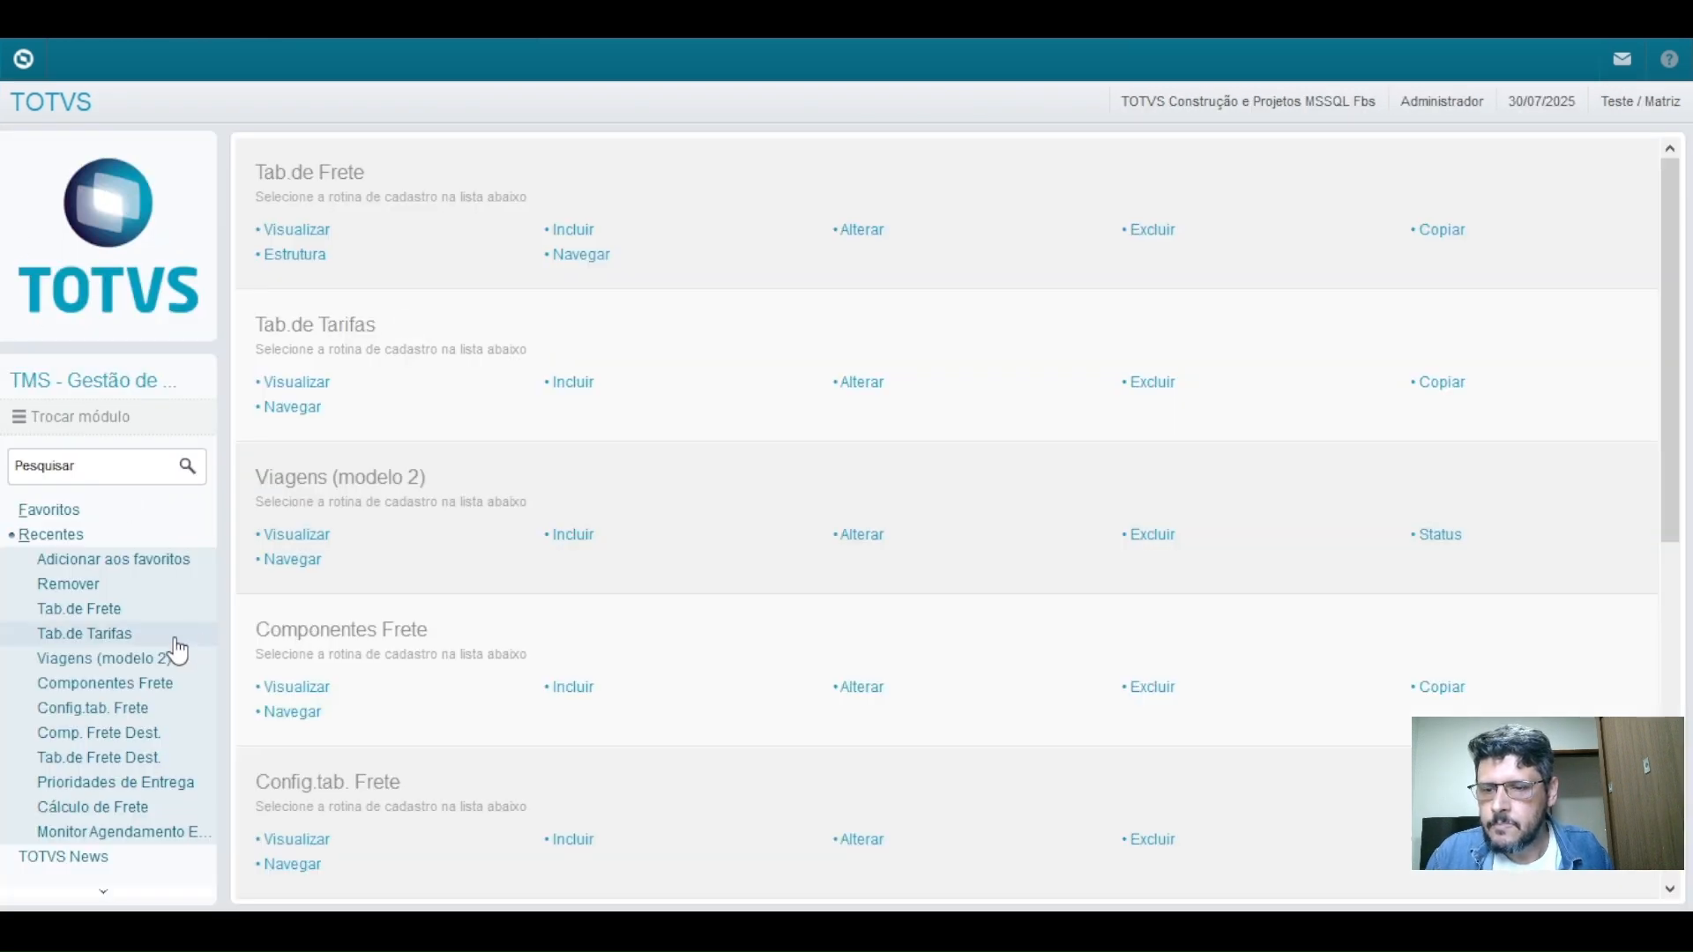
# Step: Open the commercial Contrato Cliente routine and open the service contract of BIG REDE SUPERMERCADOS for editing
pyautogui.click(88, 538)
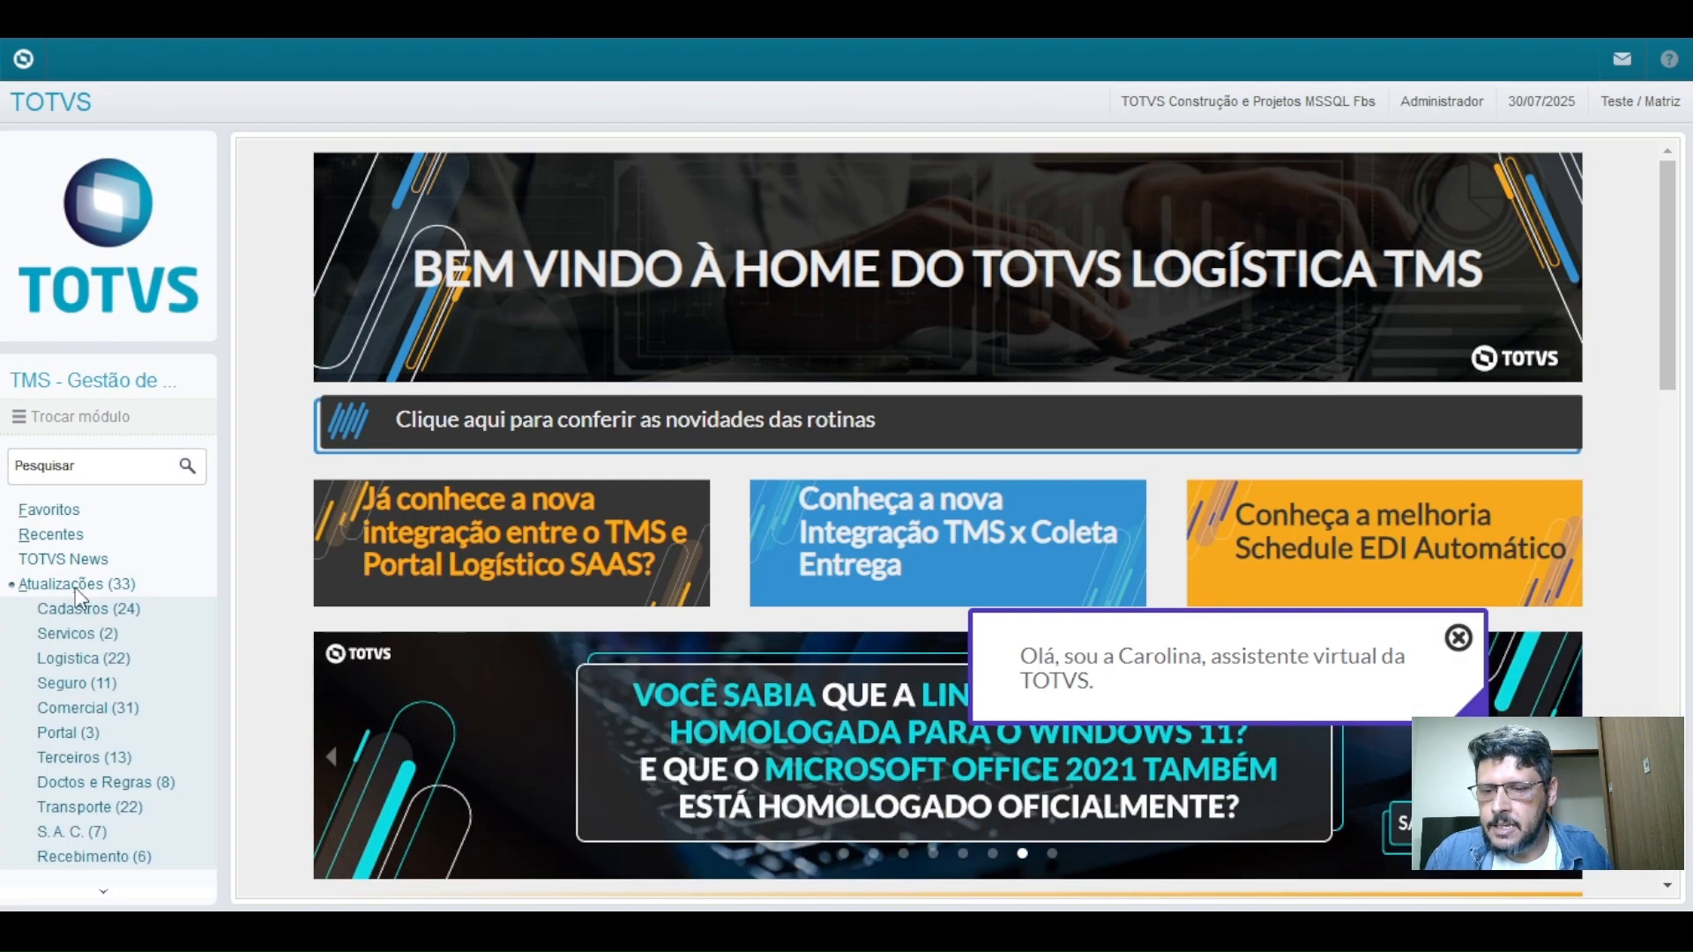
pyautogui.click(74, 585)
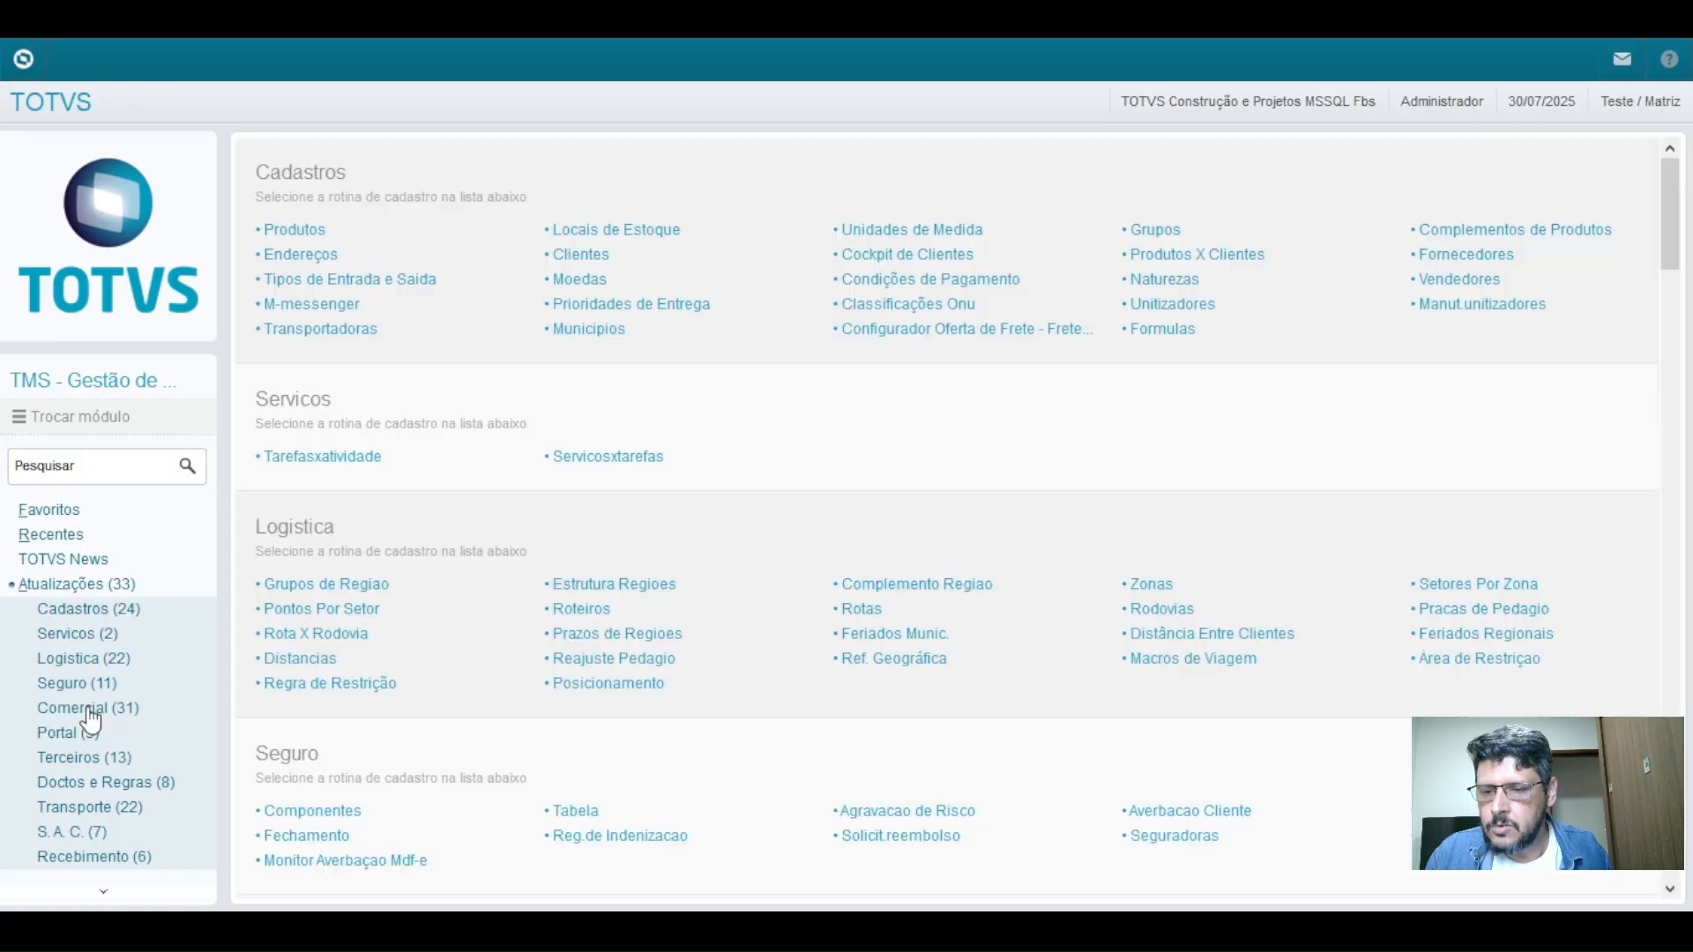
pyautogui.click(99, 708)
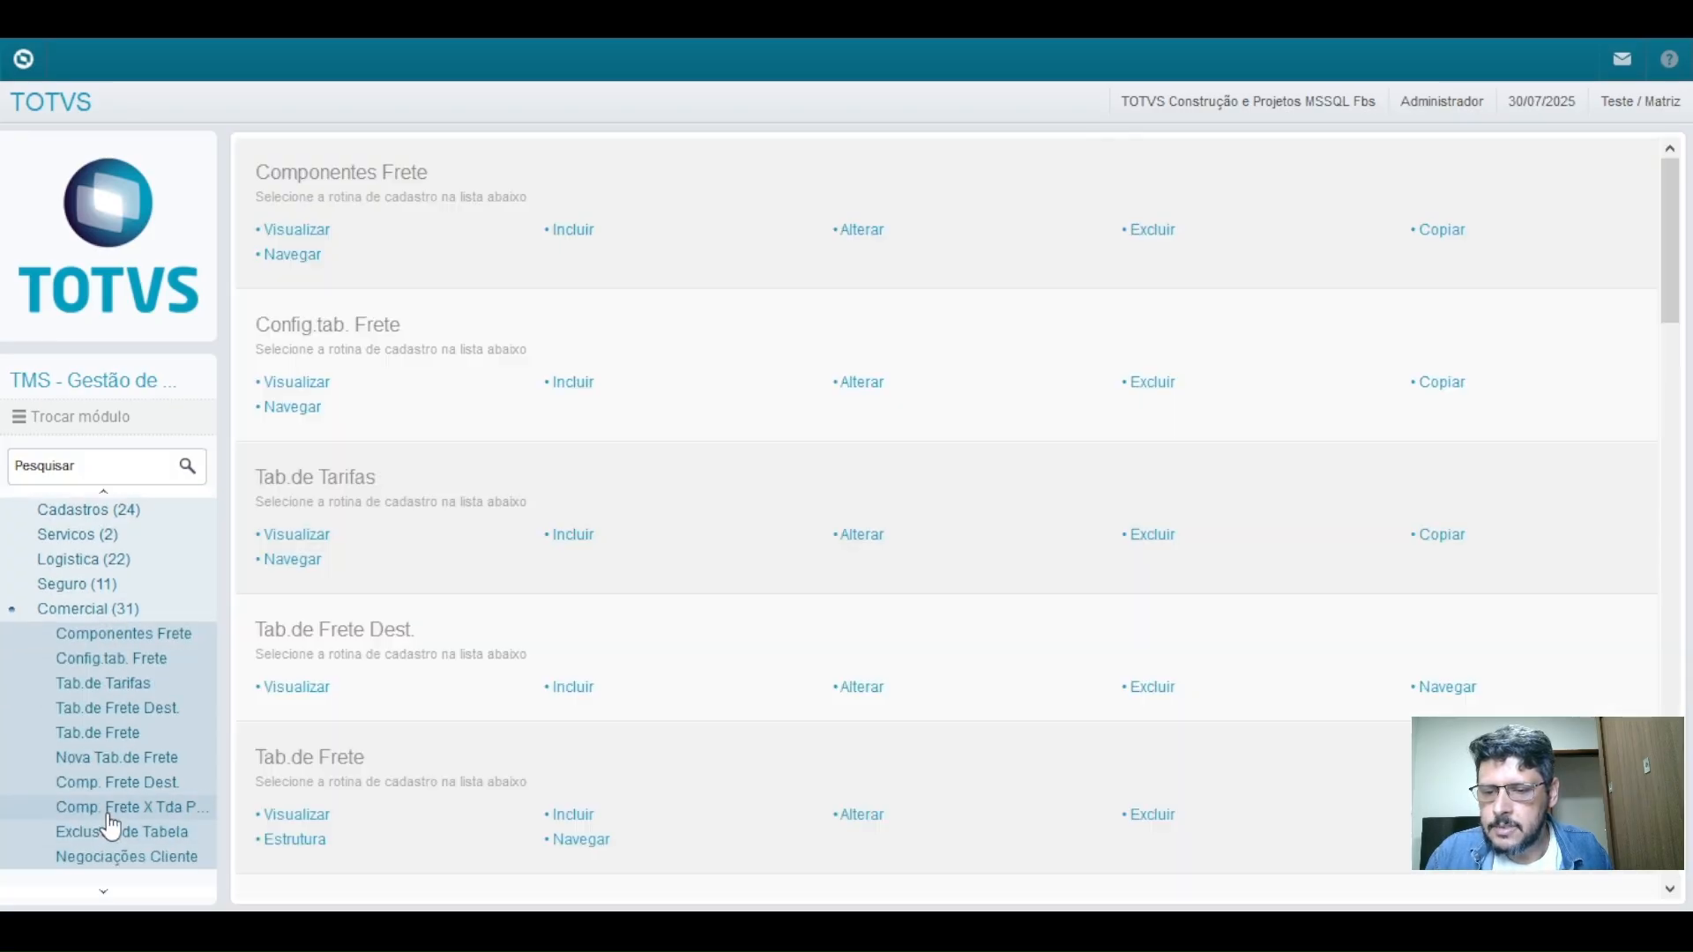
pyautogui.scroll(-1, 121, 811)
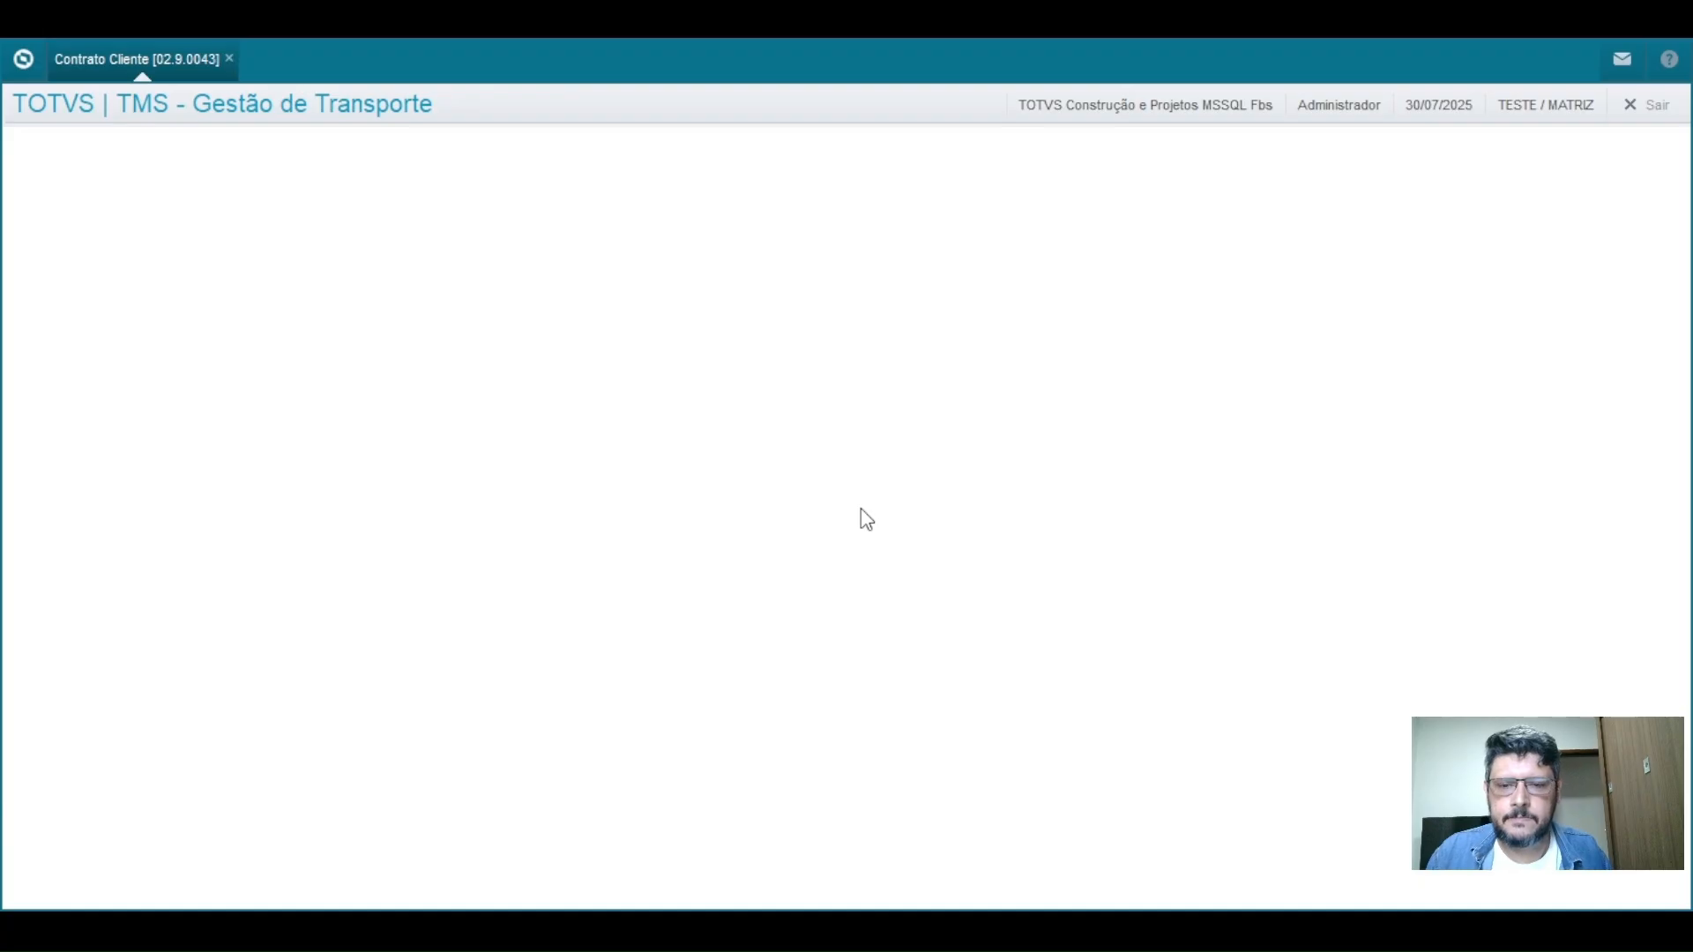
pyautogui.click(111, 323)
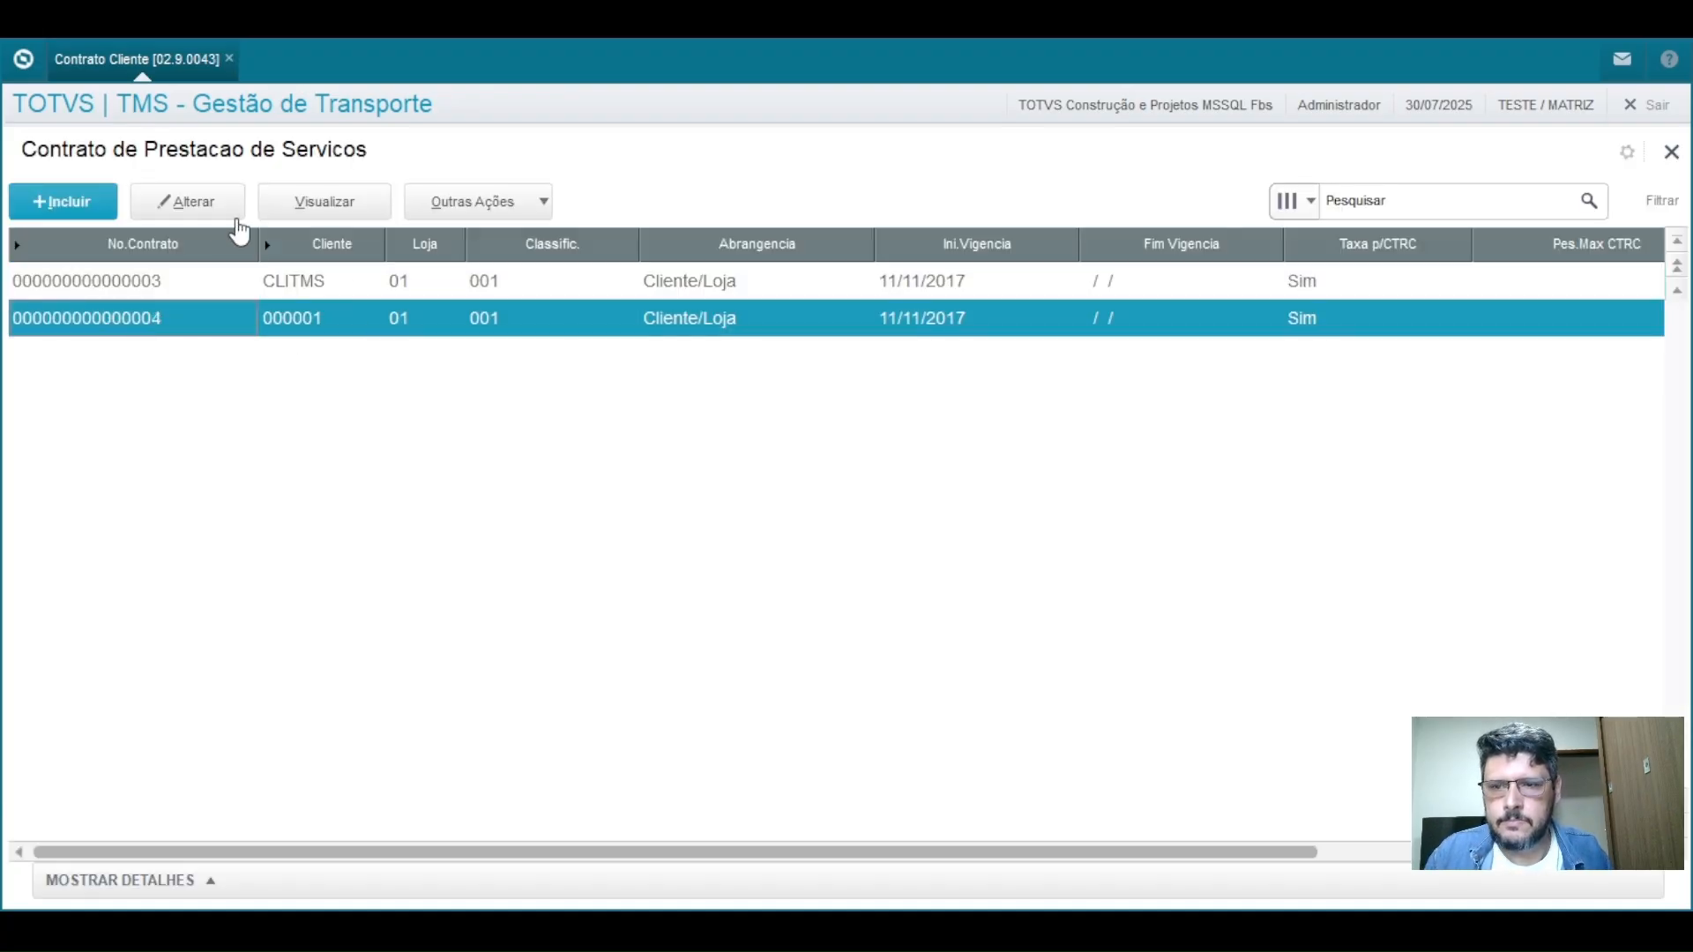
pyautogui.click(180, 210)
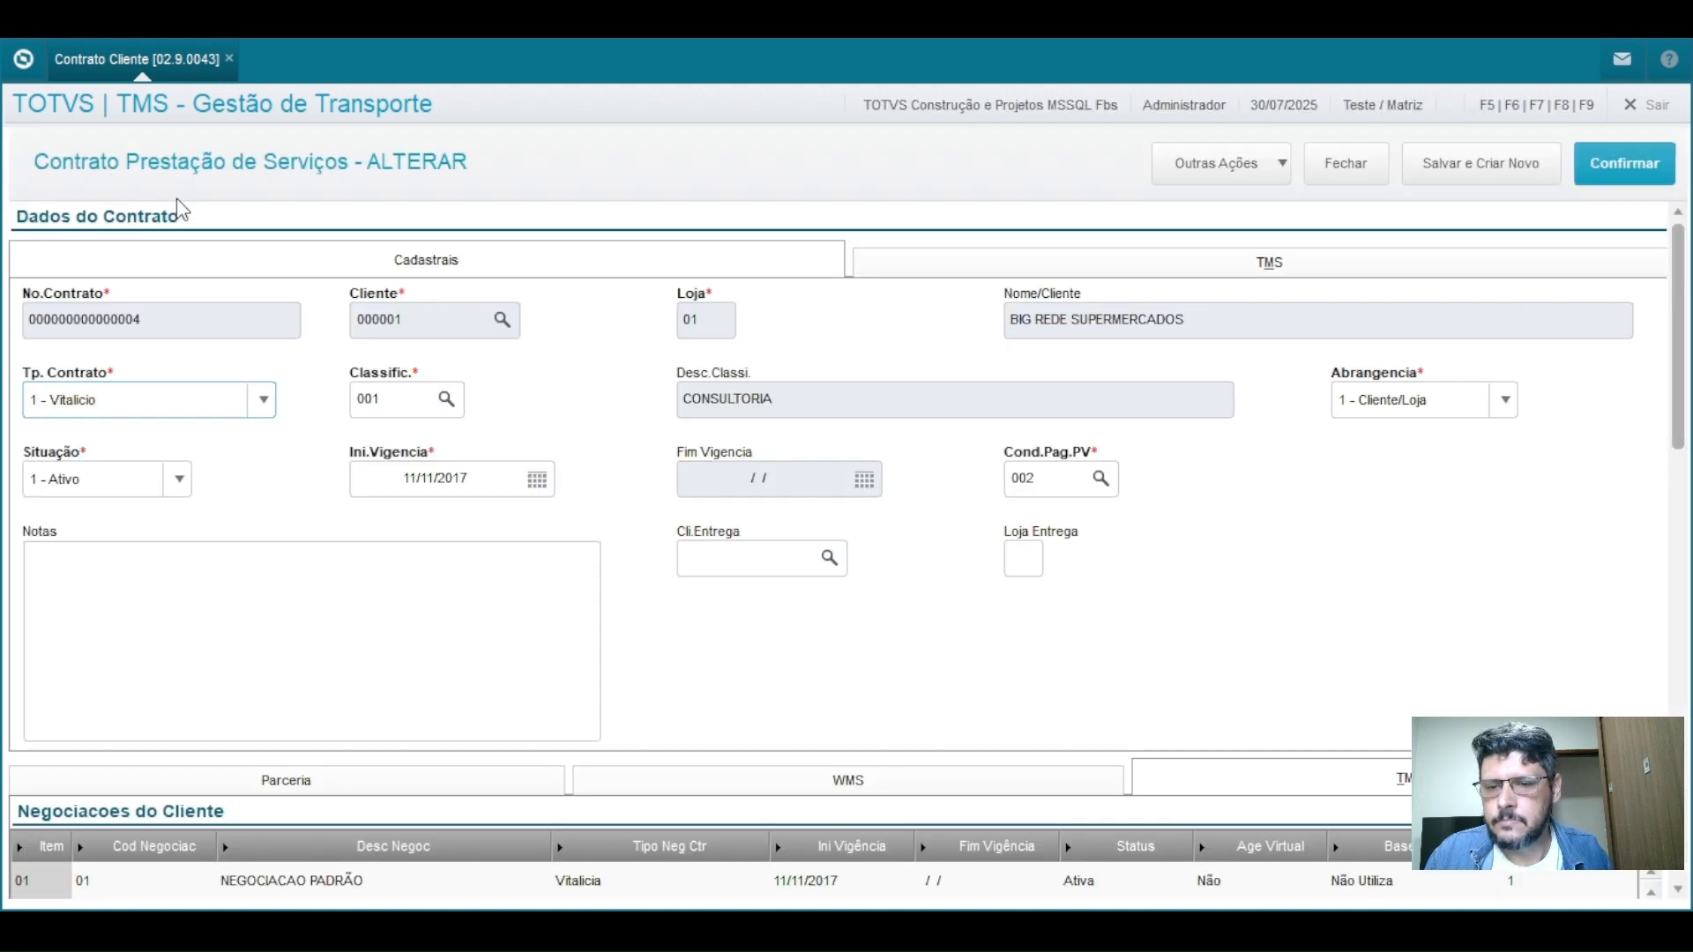
# Step: Examine the contract's customer negotiation, service and freight table, check its WMS section, and close it without saving
pyautogui.scroll(-3, 567, 605)
pyautogui.scroll(3, 567, 605)
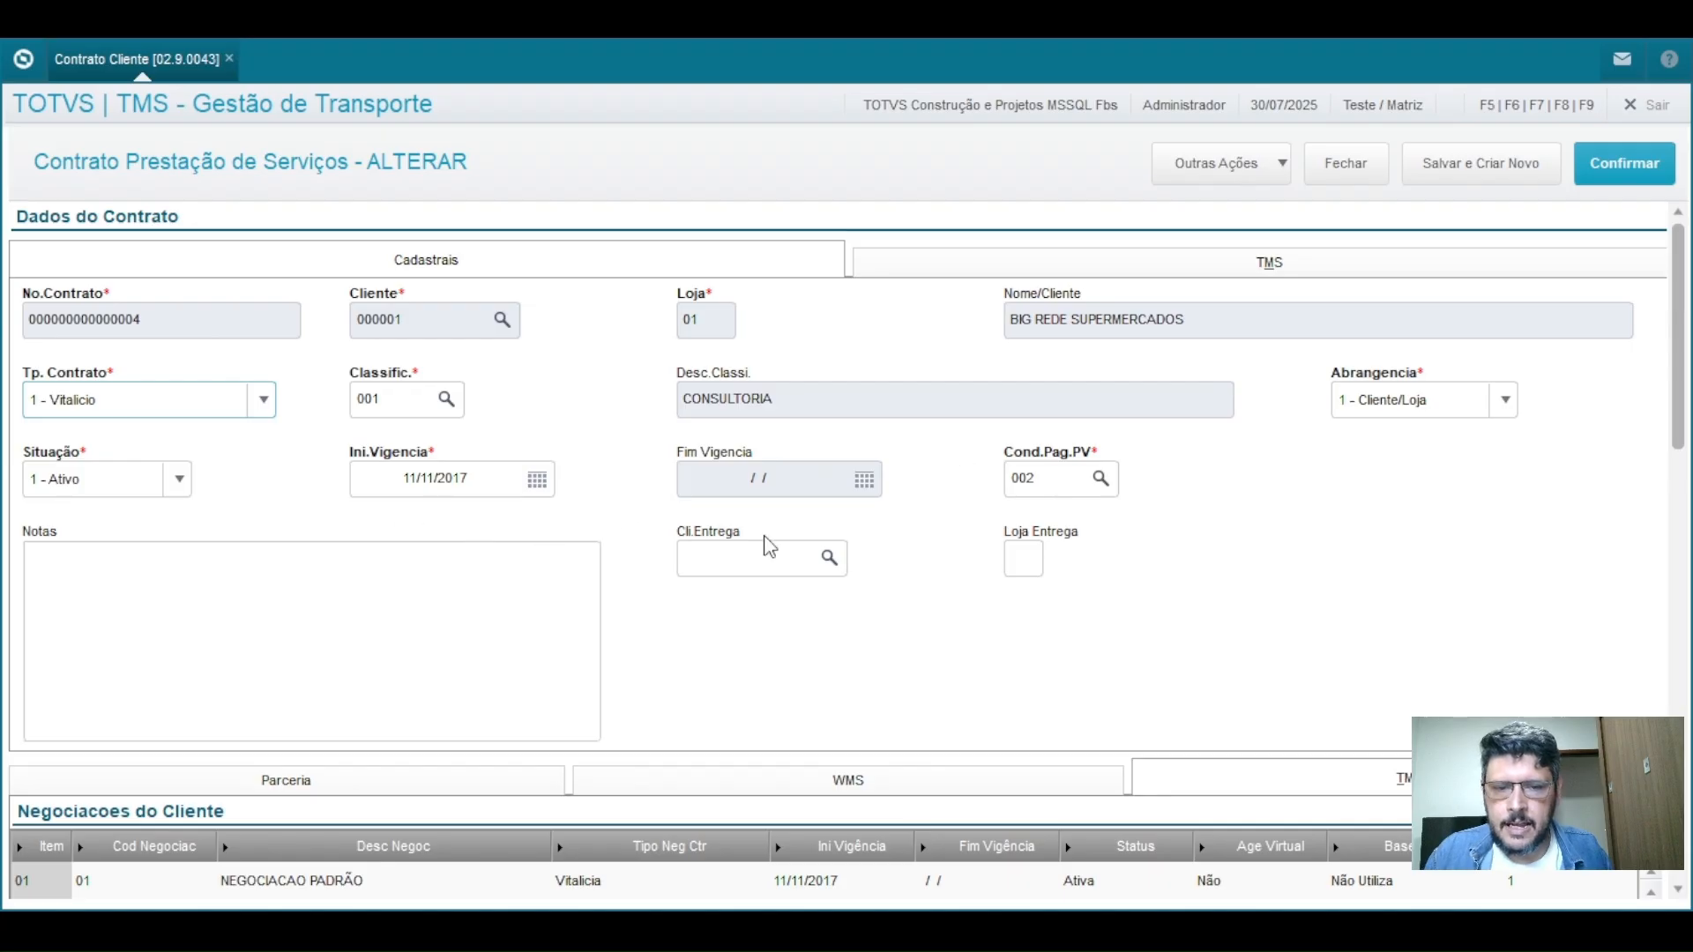
pyautogui.scroll(-4, 763, 547)
pyautogui.click(152, 514)
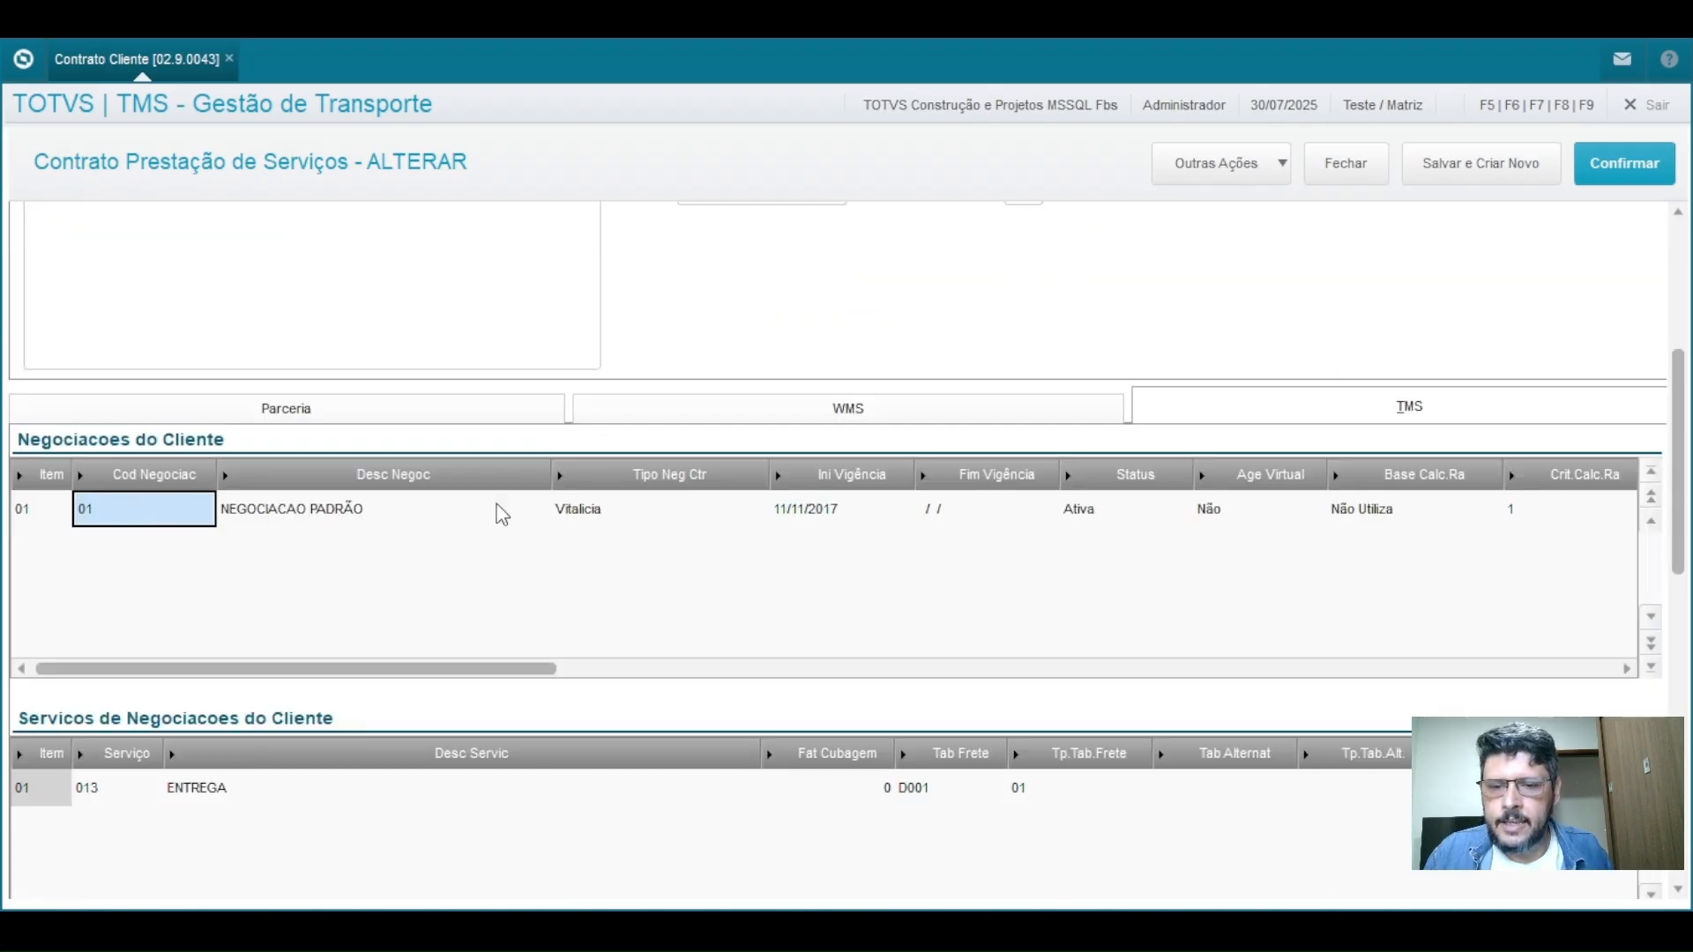
pyautogui.click(862, 516)
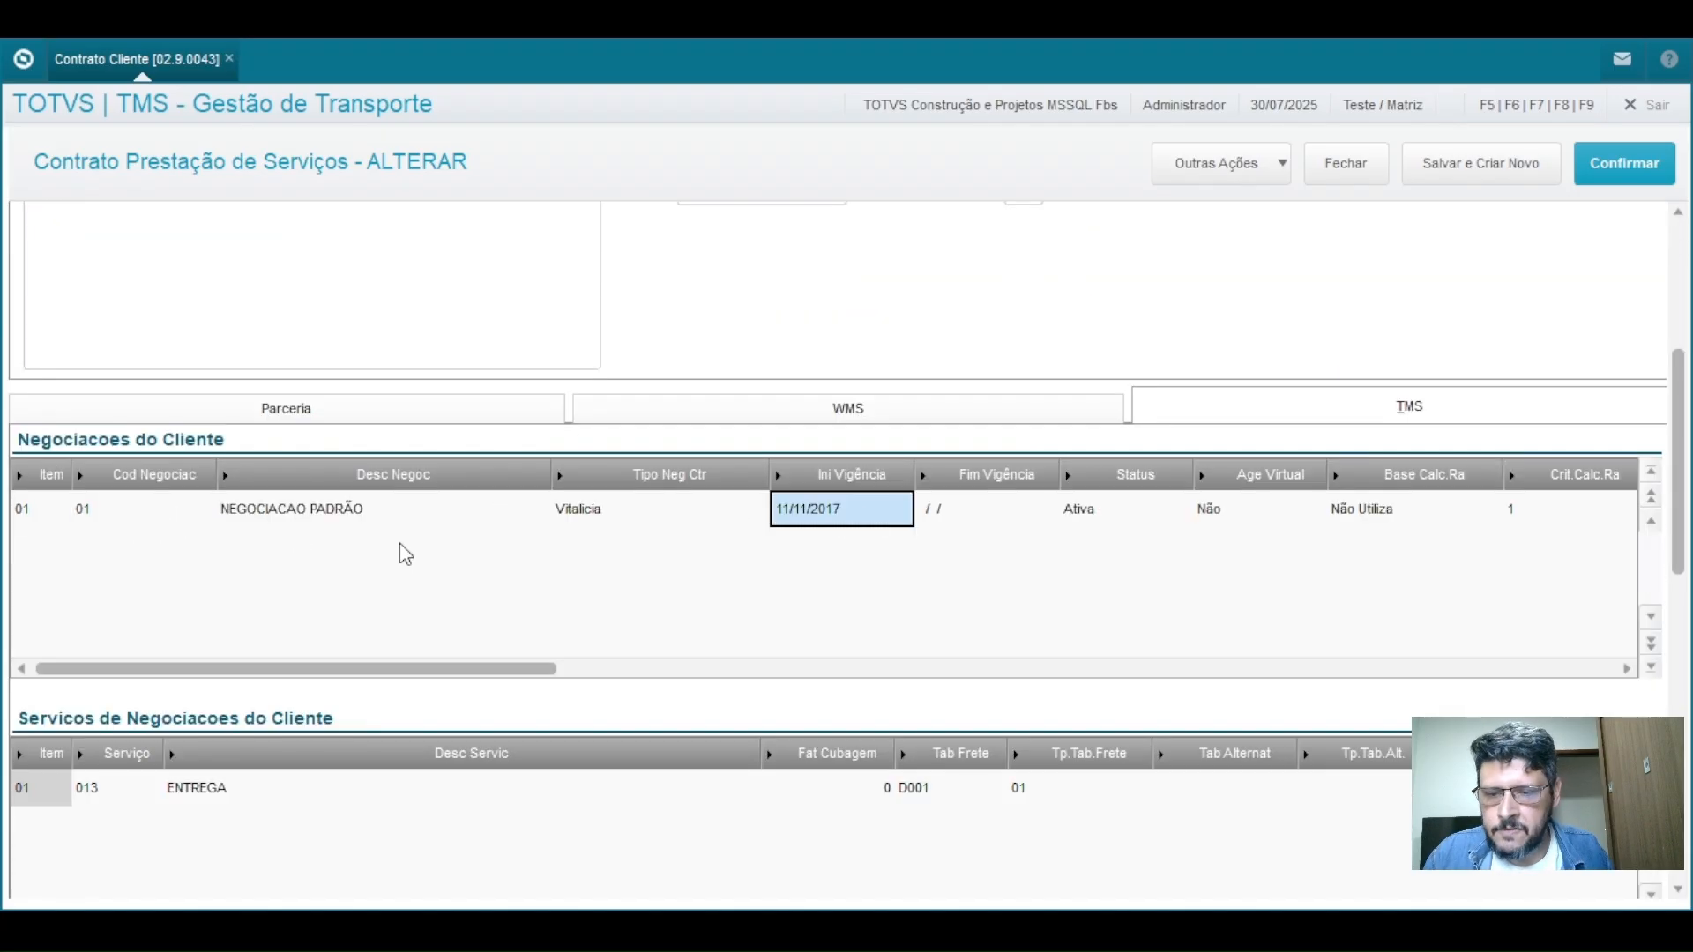
pyautogui.click(114, 503)
pyautogui.click(259, 798)
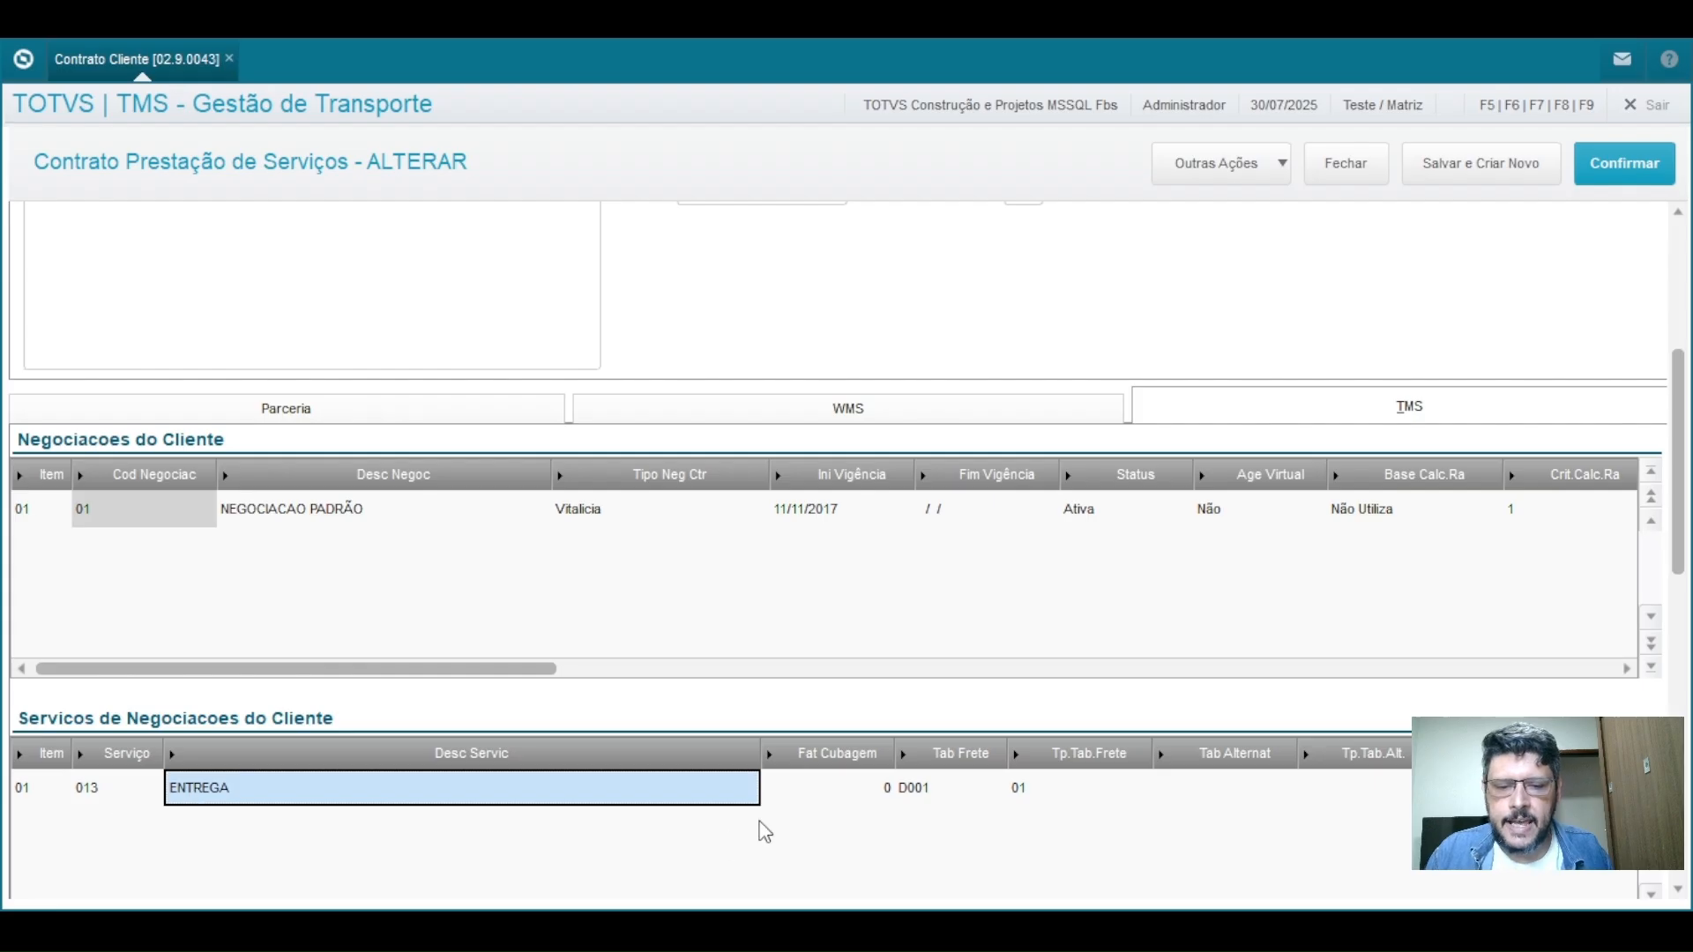
pyautogui.click(938, 789)
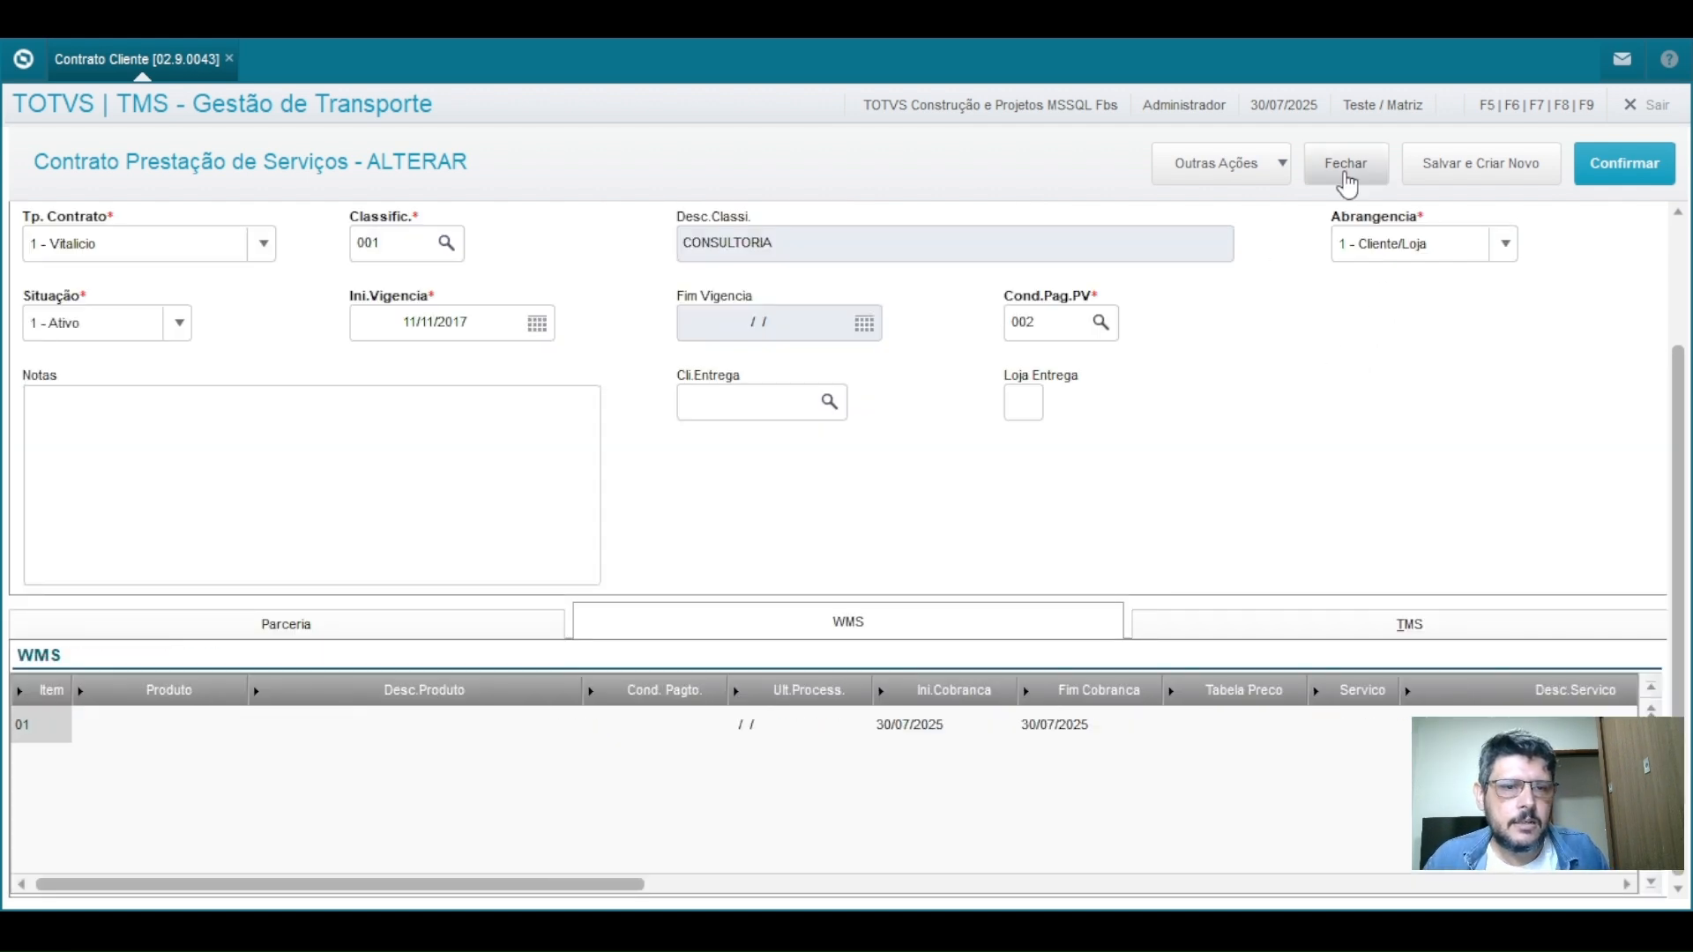
pyautogui.click(1347, 165)
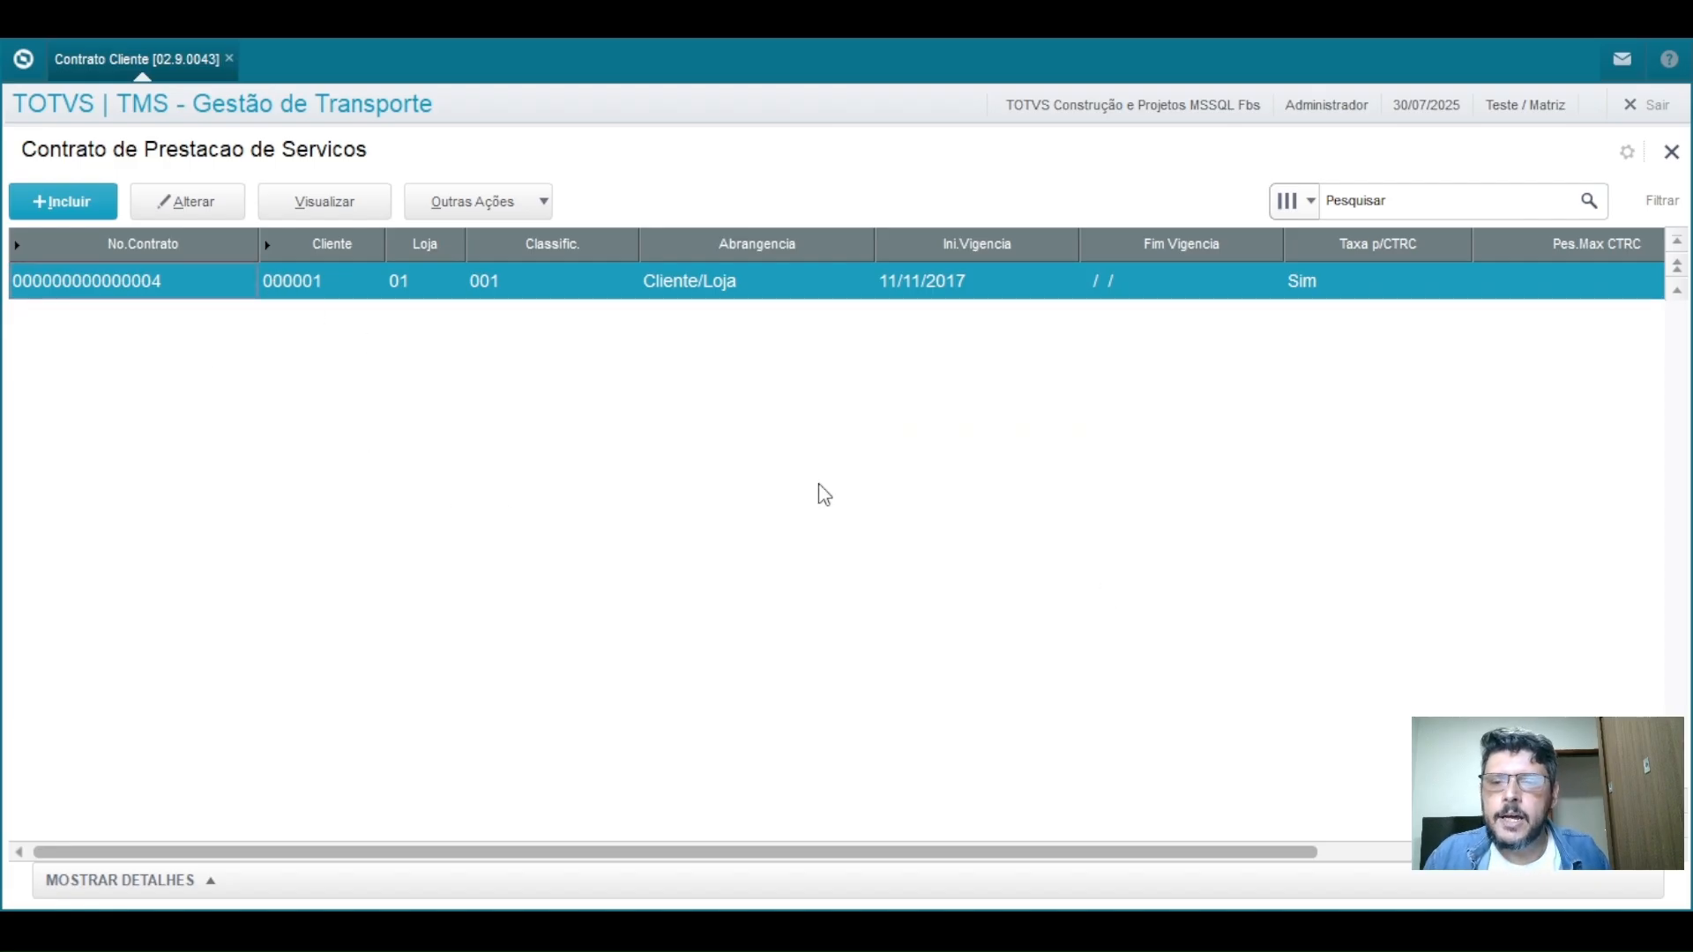
# Step: Leave the contract routine and open the Agendamento Entr. report from the delivery scheduling reports
pyautogui.press('Escape')
pyautogui.click(124, 547)
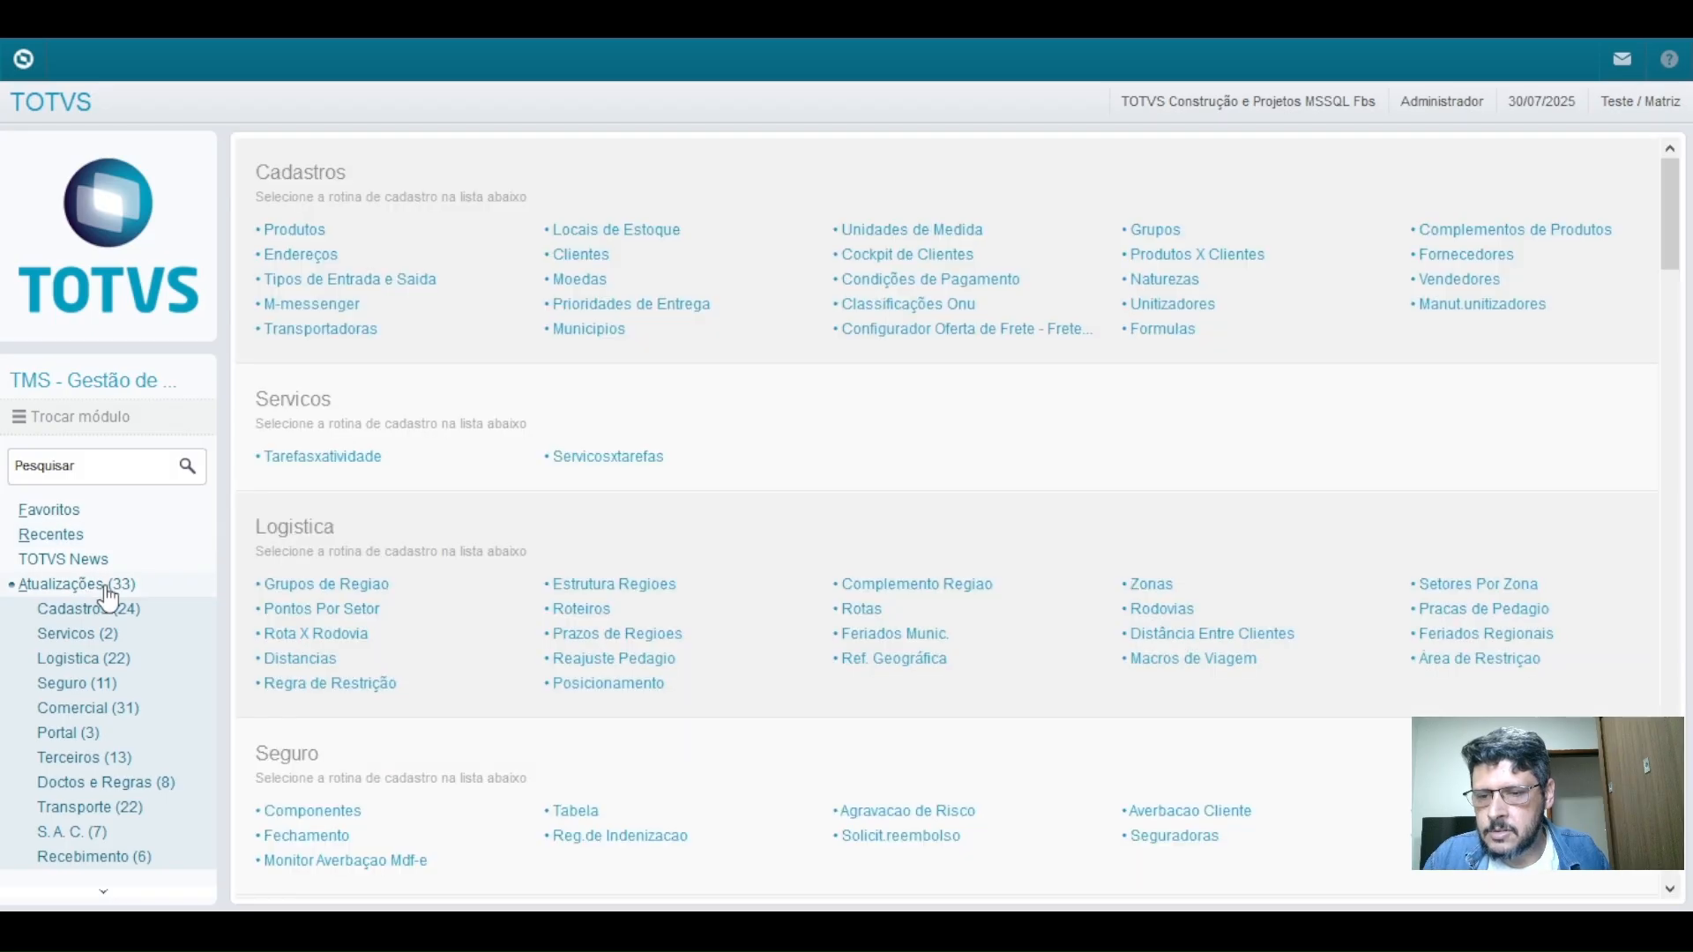
pyautogui.click(99, 585)
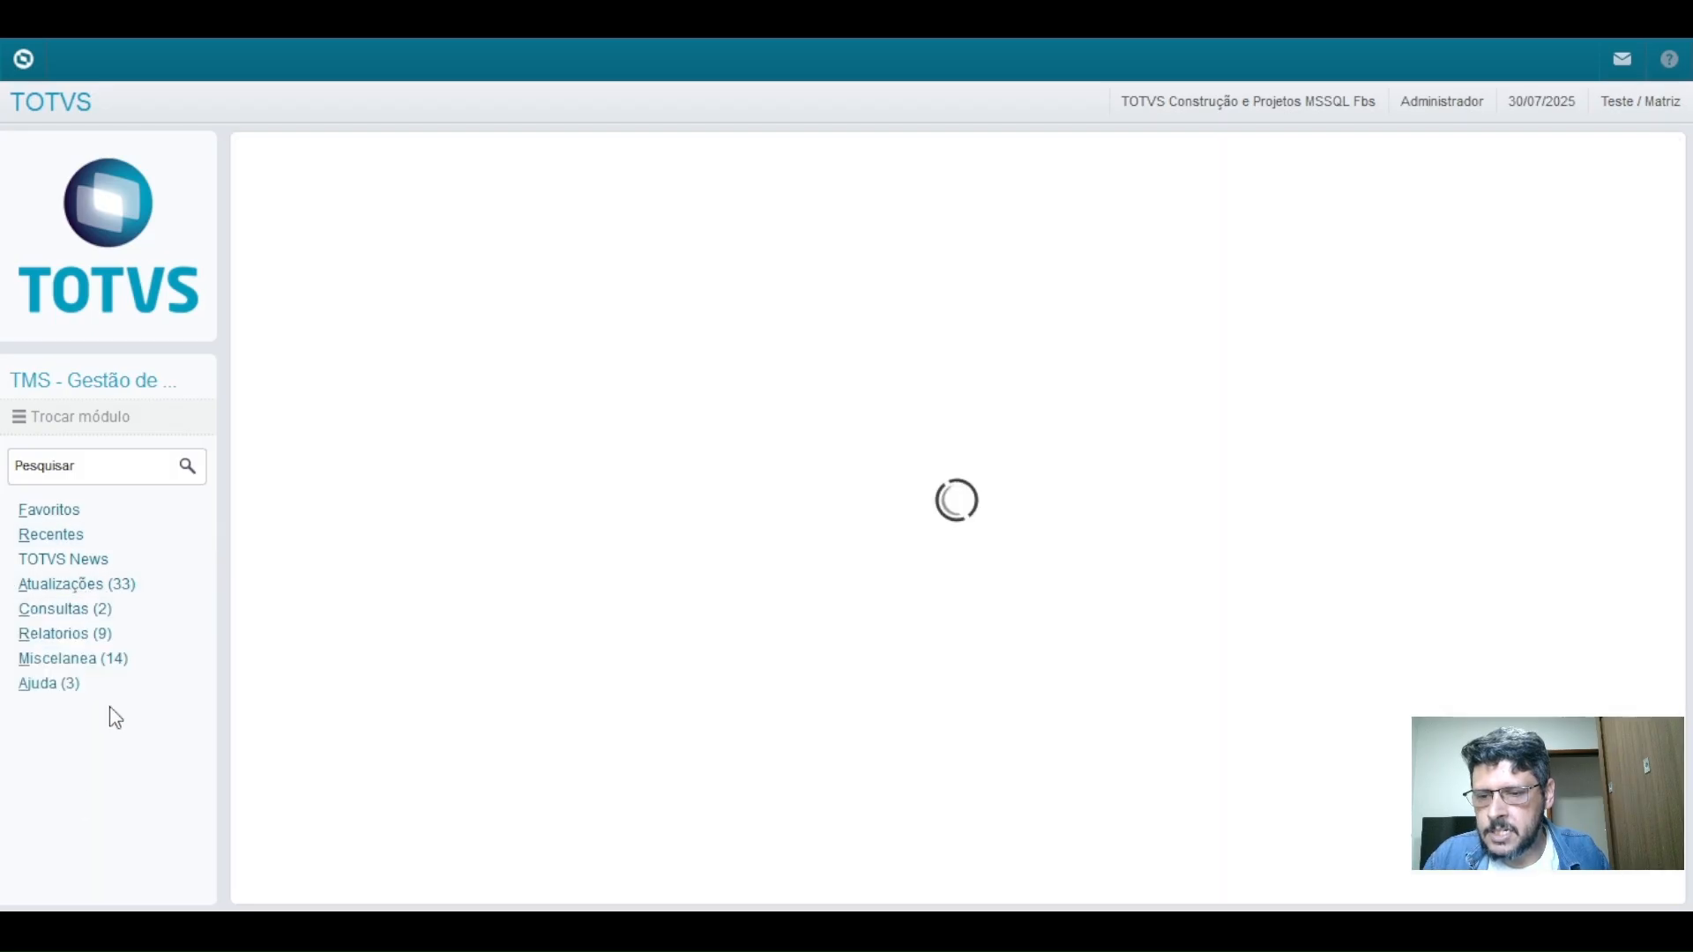
pyautogui.click(78, 634)
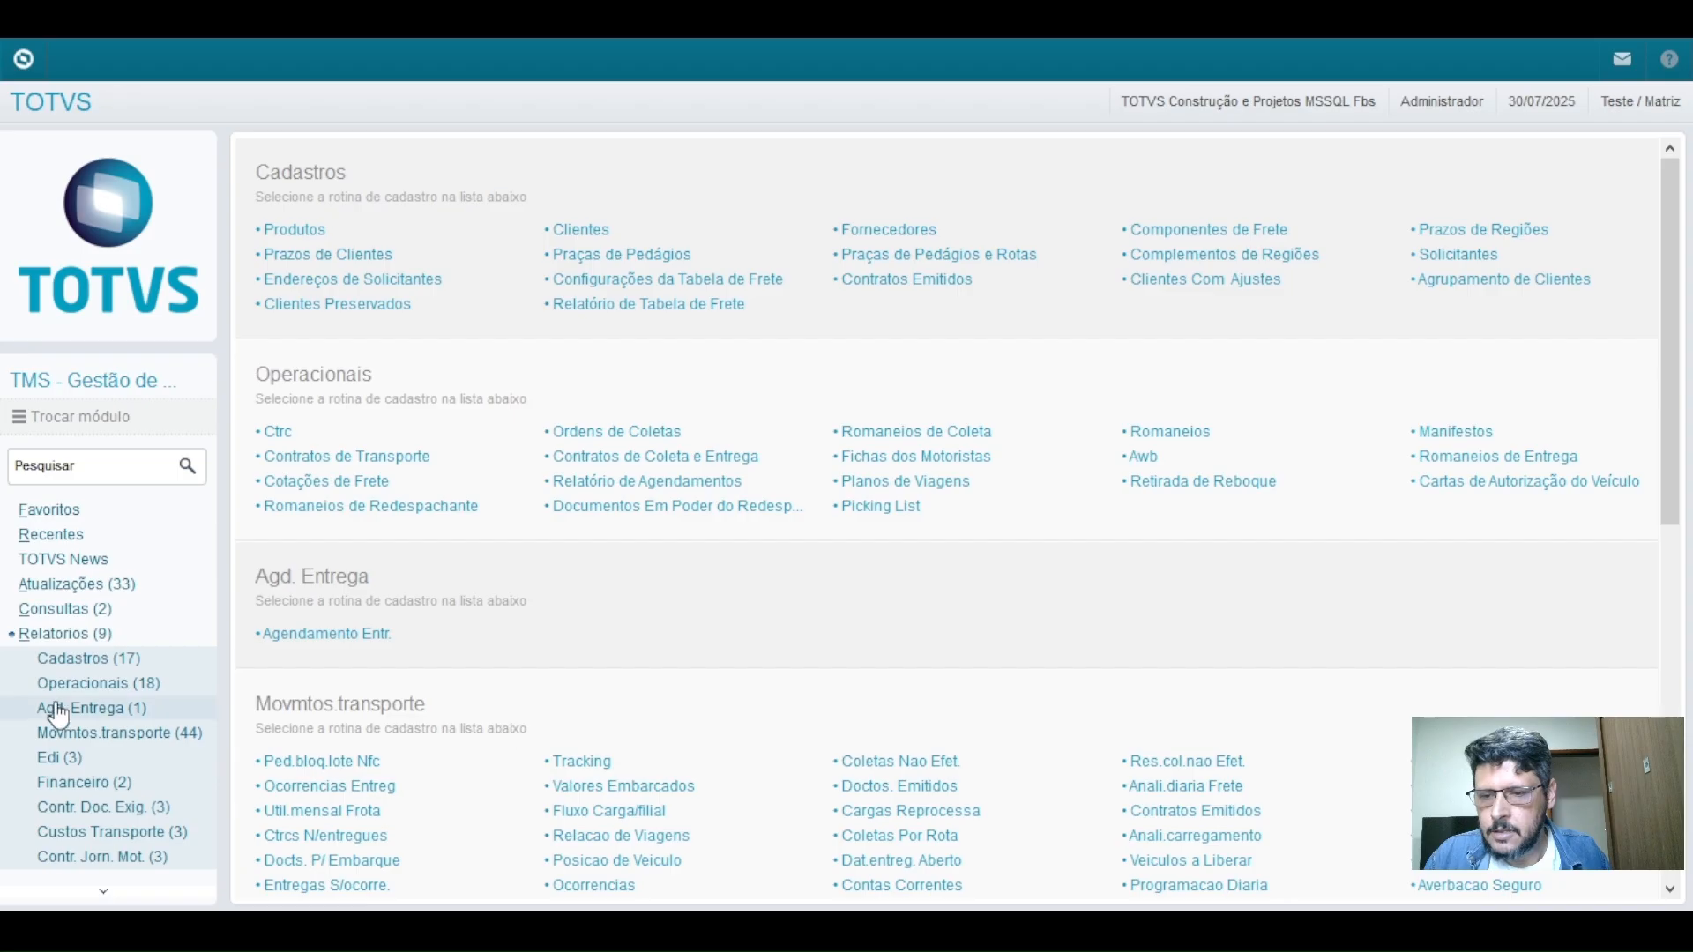
pyautogui.click(91, 714)
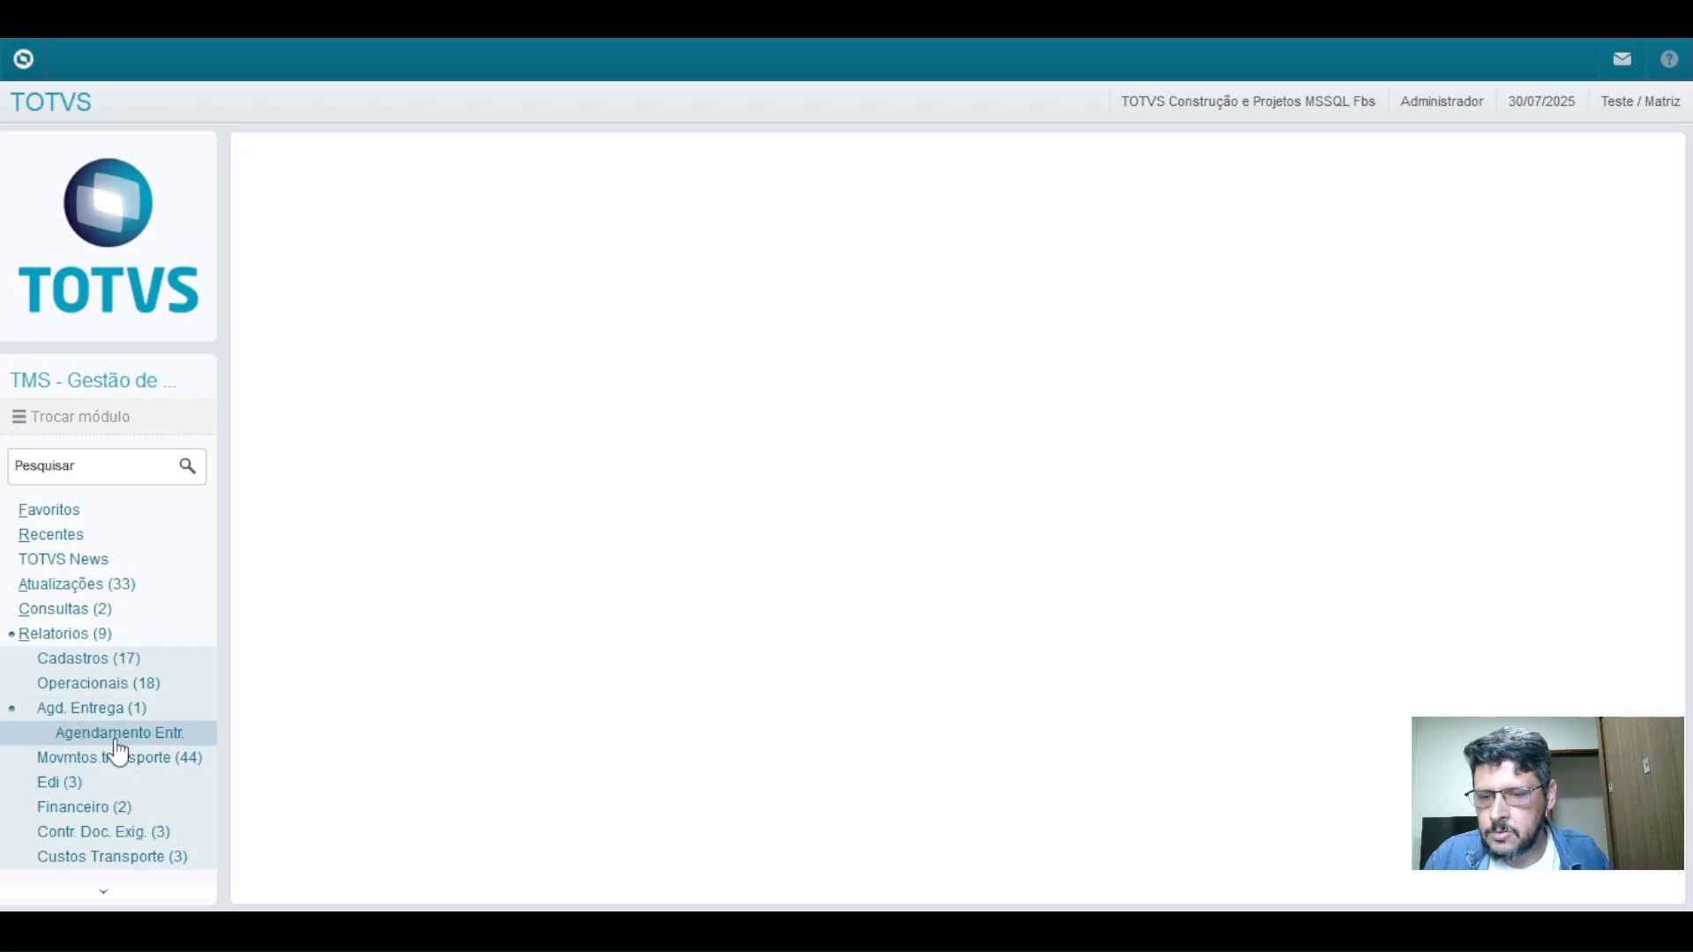
pyautogui.click(121, 748)
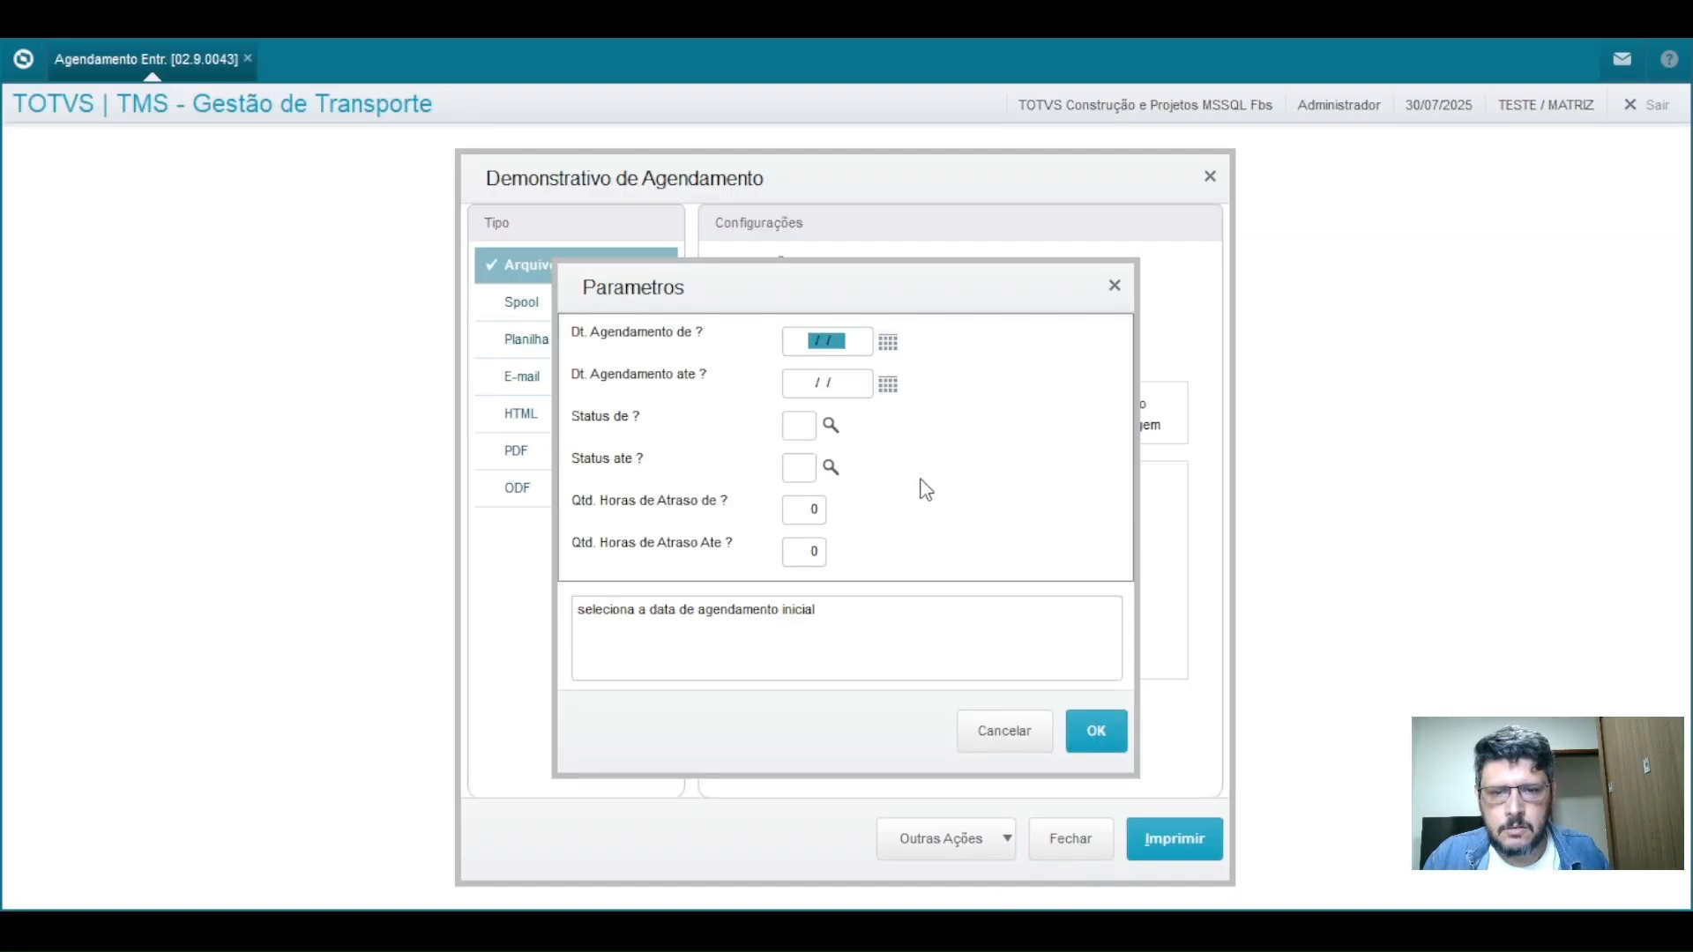
# Step: Set the report's scheduling date range from 01/07/2025 to 08/08/2025
pyautogui.write('01072025')
pyautogui.press('Tab')
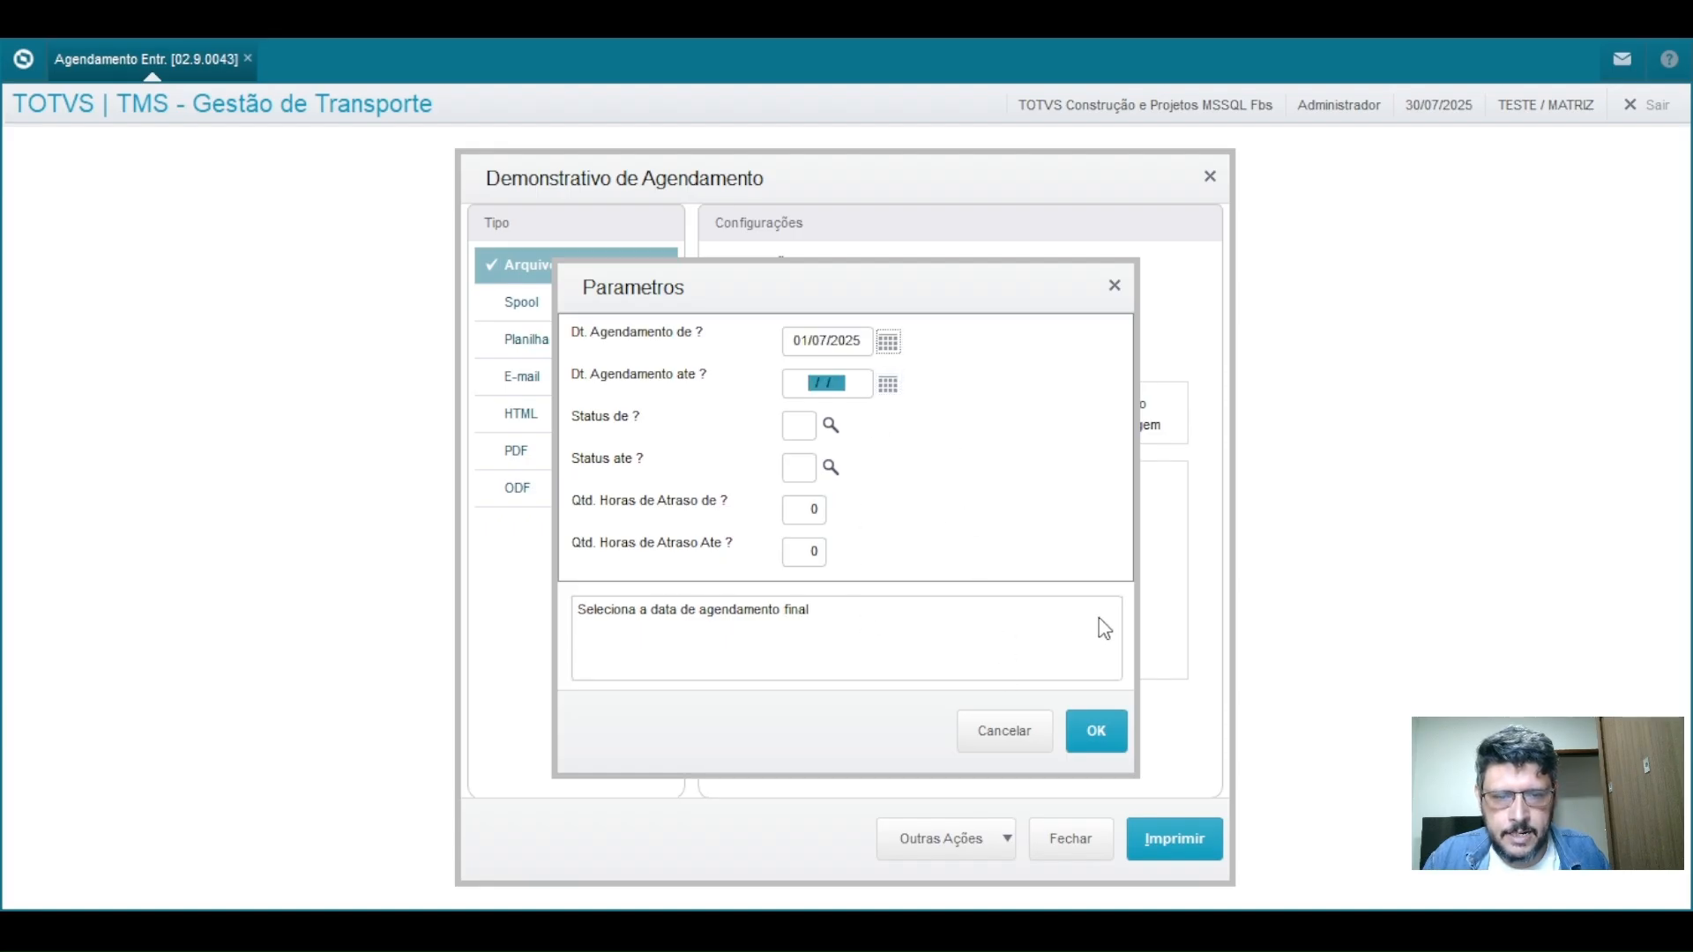
pyautogui.write('08082025')
pyautogui.press('Tab')
pyautogui.press('Tab')
pyautogui.click(830, 467)
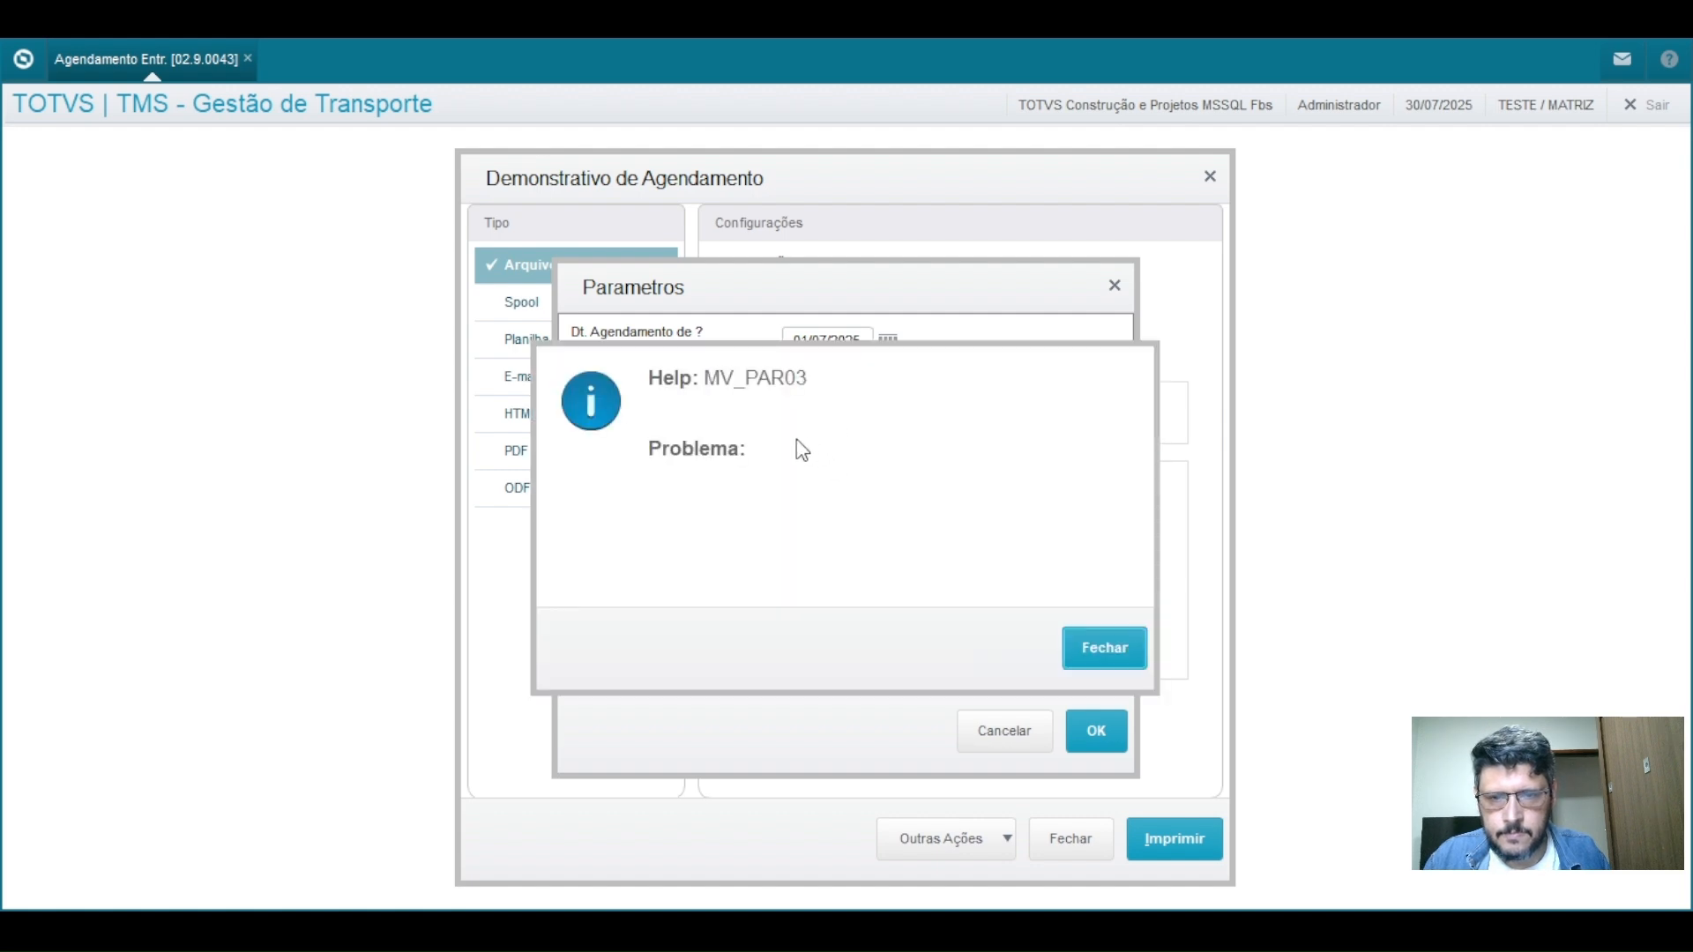
pyautogui.click(1106, 649)
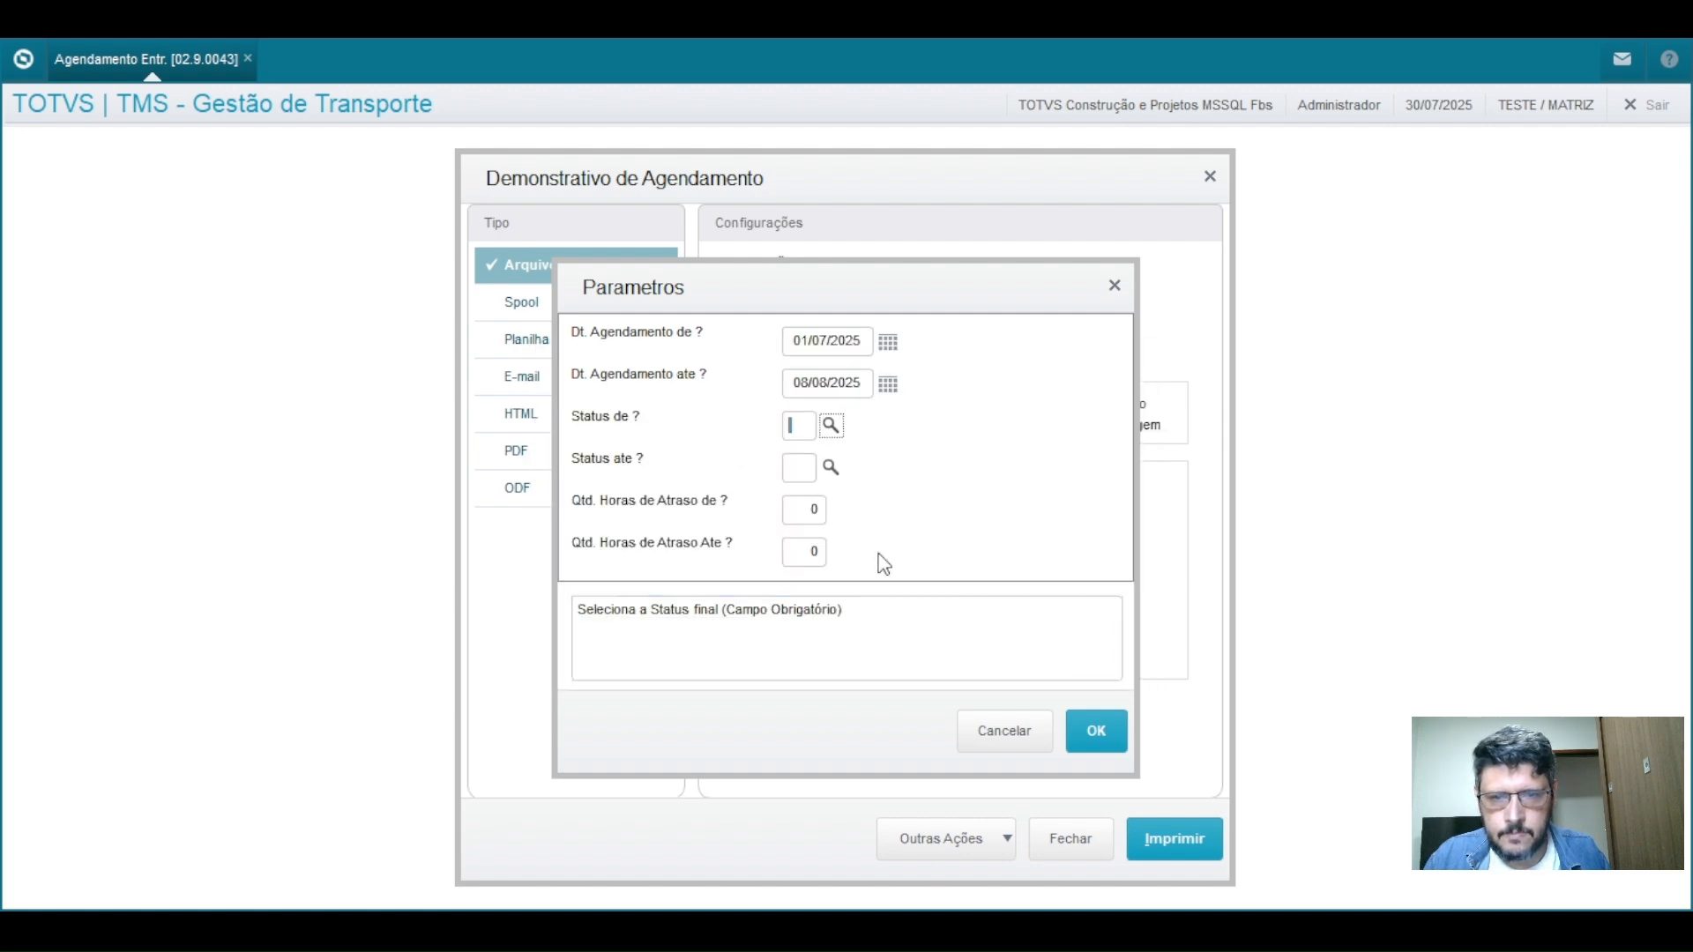
# Step: Limit the report to status 2 (Realizado) in both status parameters, and generate the Demonstrativo de Agendamento preview
pyautogui.click(831, 426)
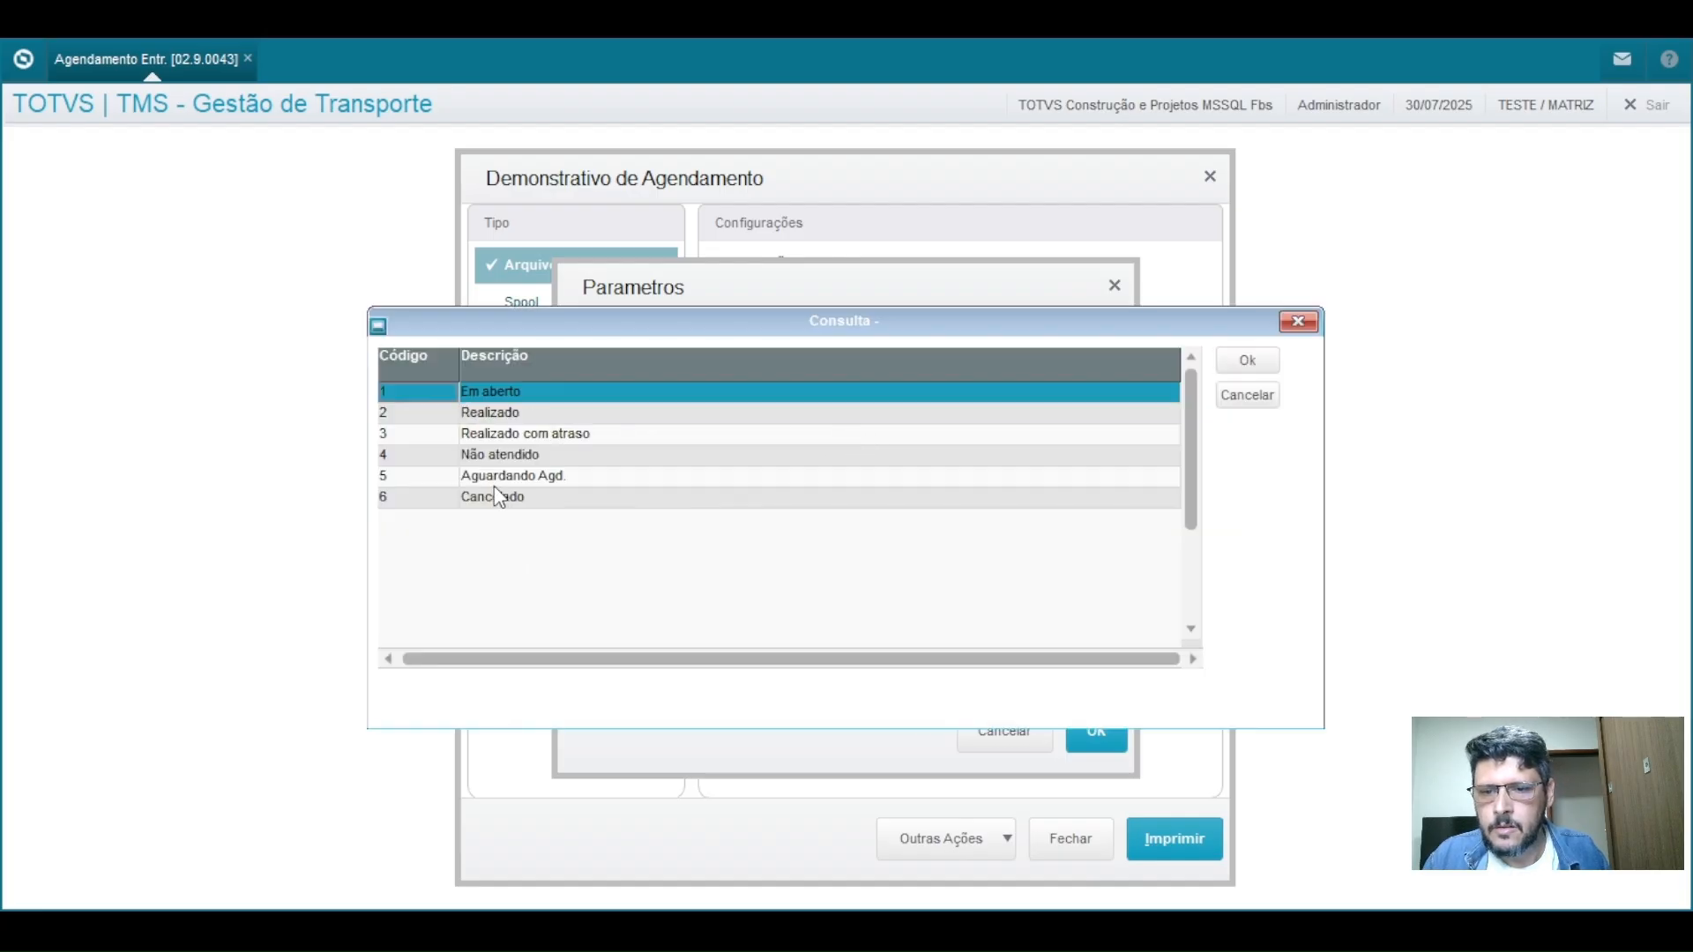
pyautogui.doubleClick(520, 414)
pyautogui.click(803, 472)
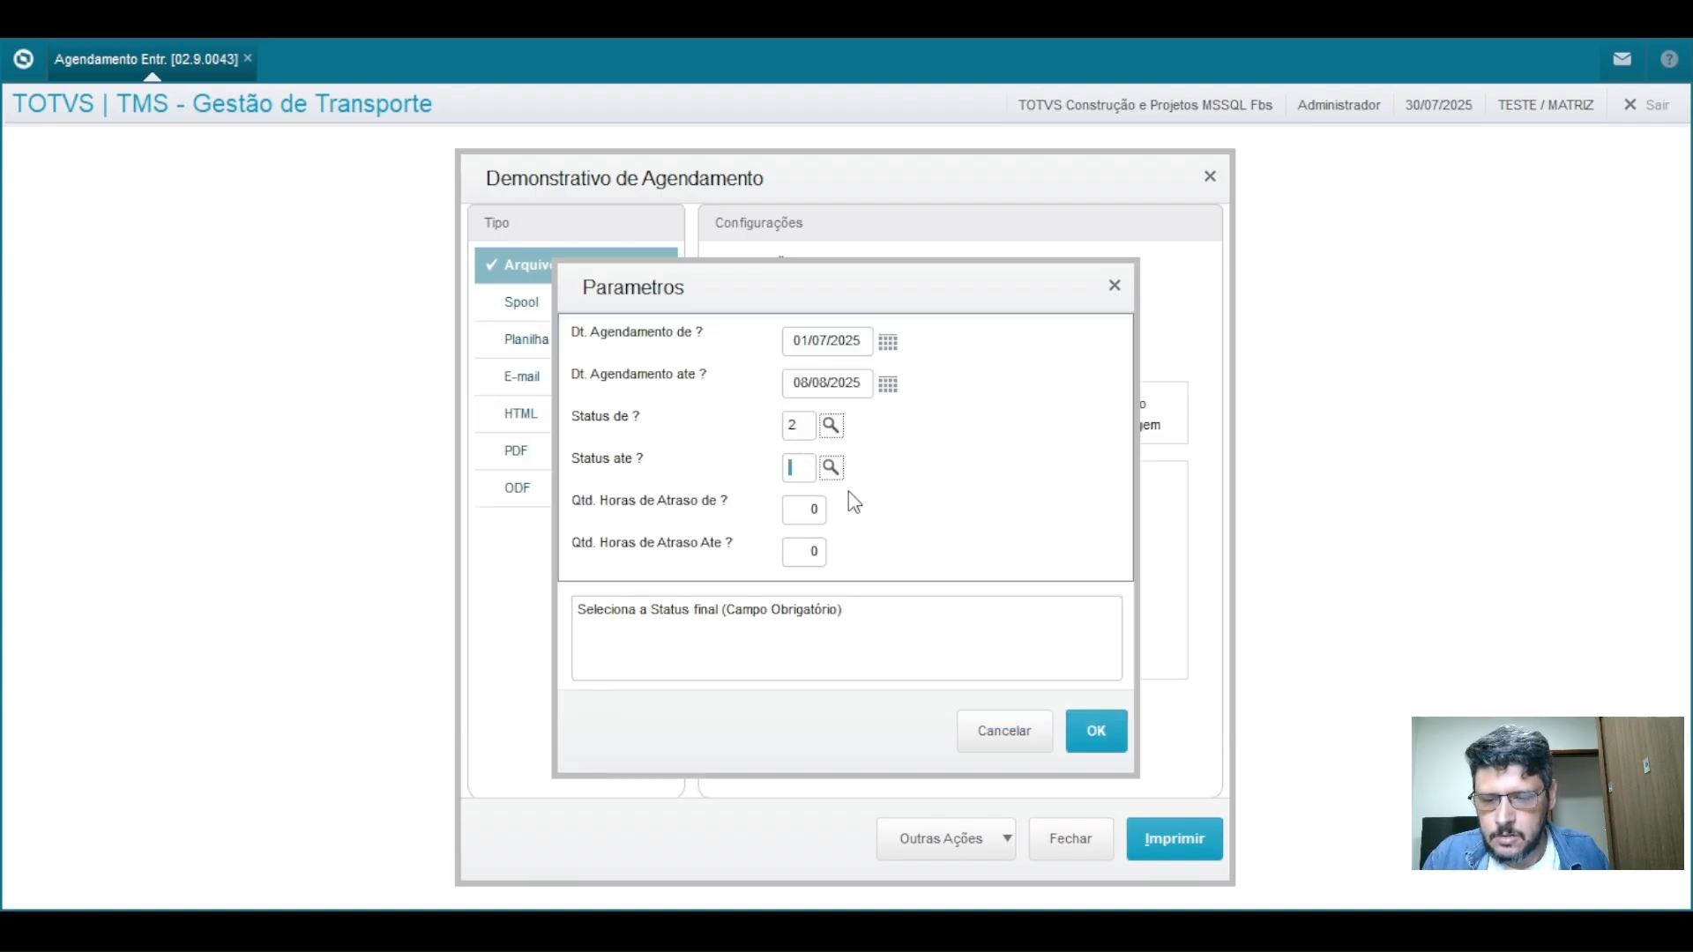
pyautogui.write('2')
pyautogui.press('Tab')
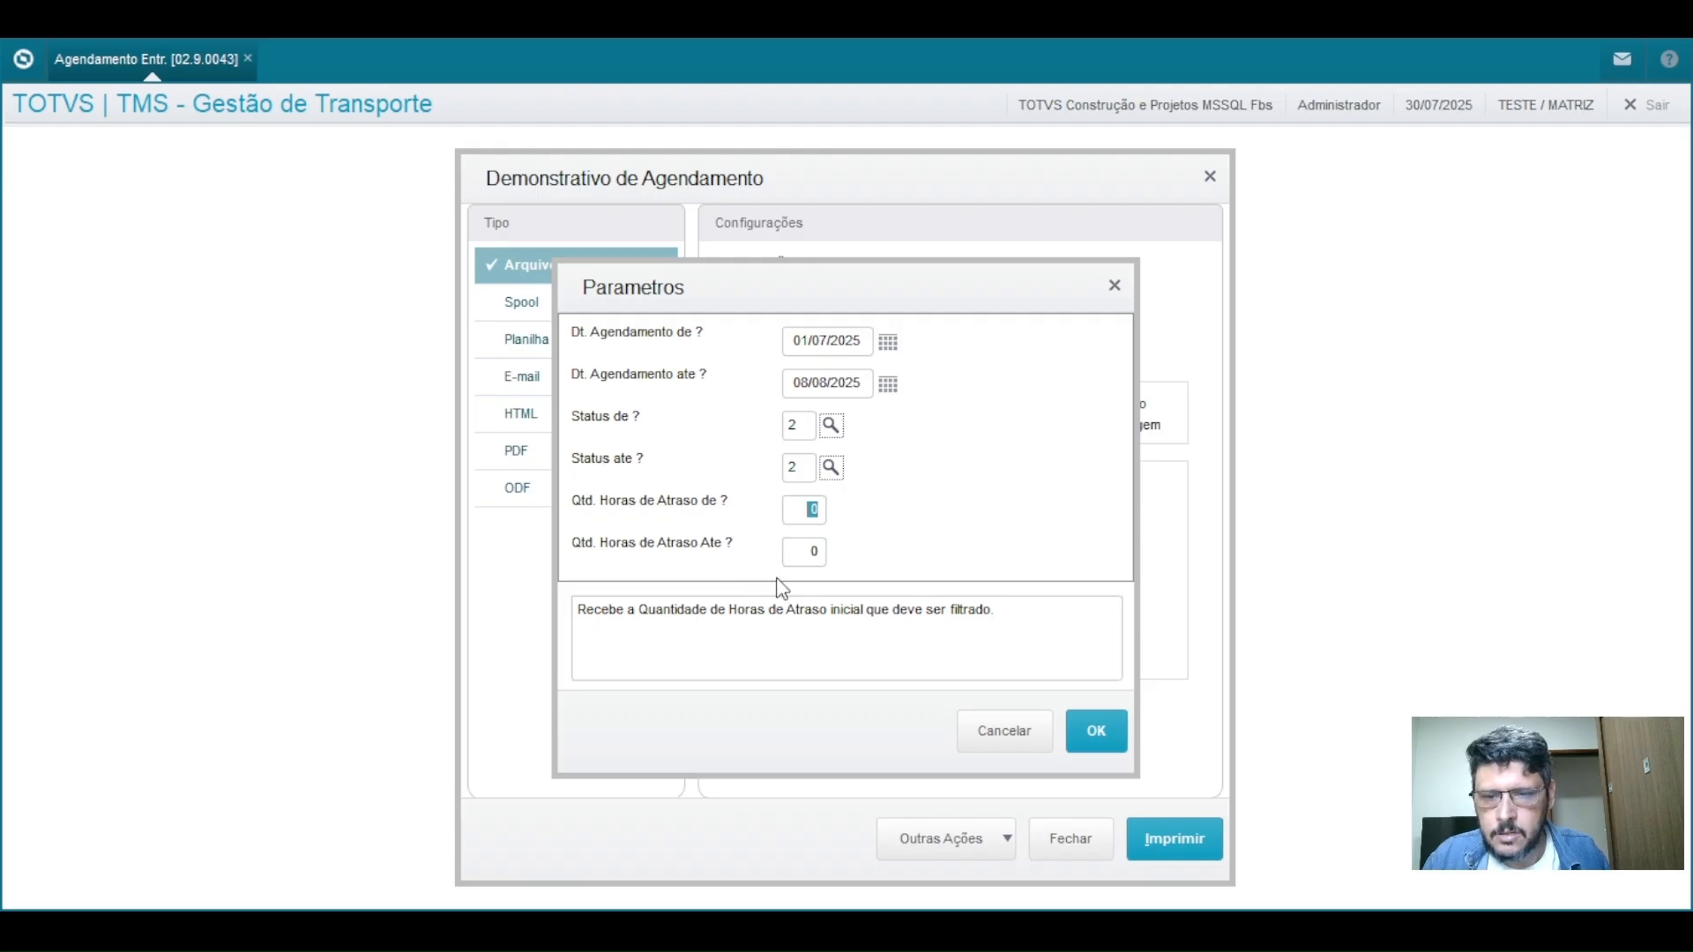
pyautogui.click(1097, 740)
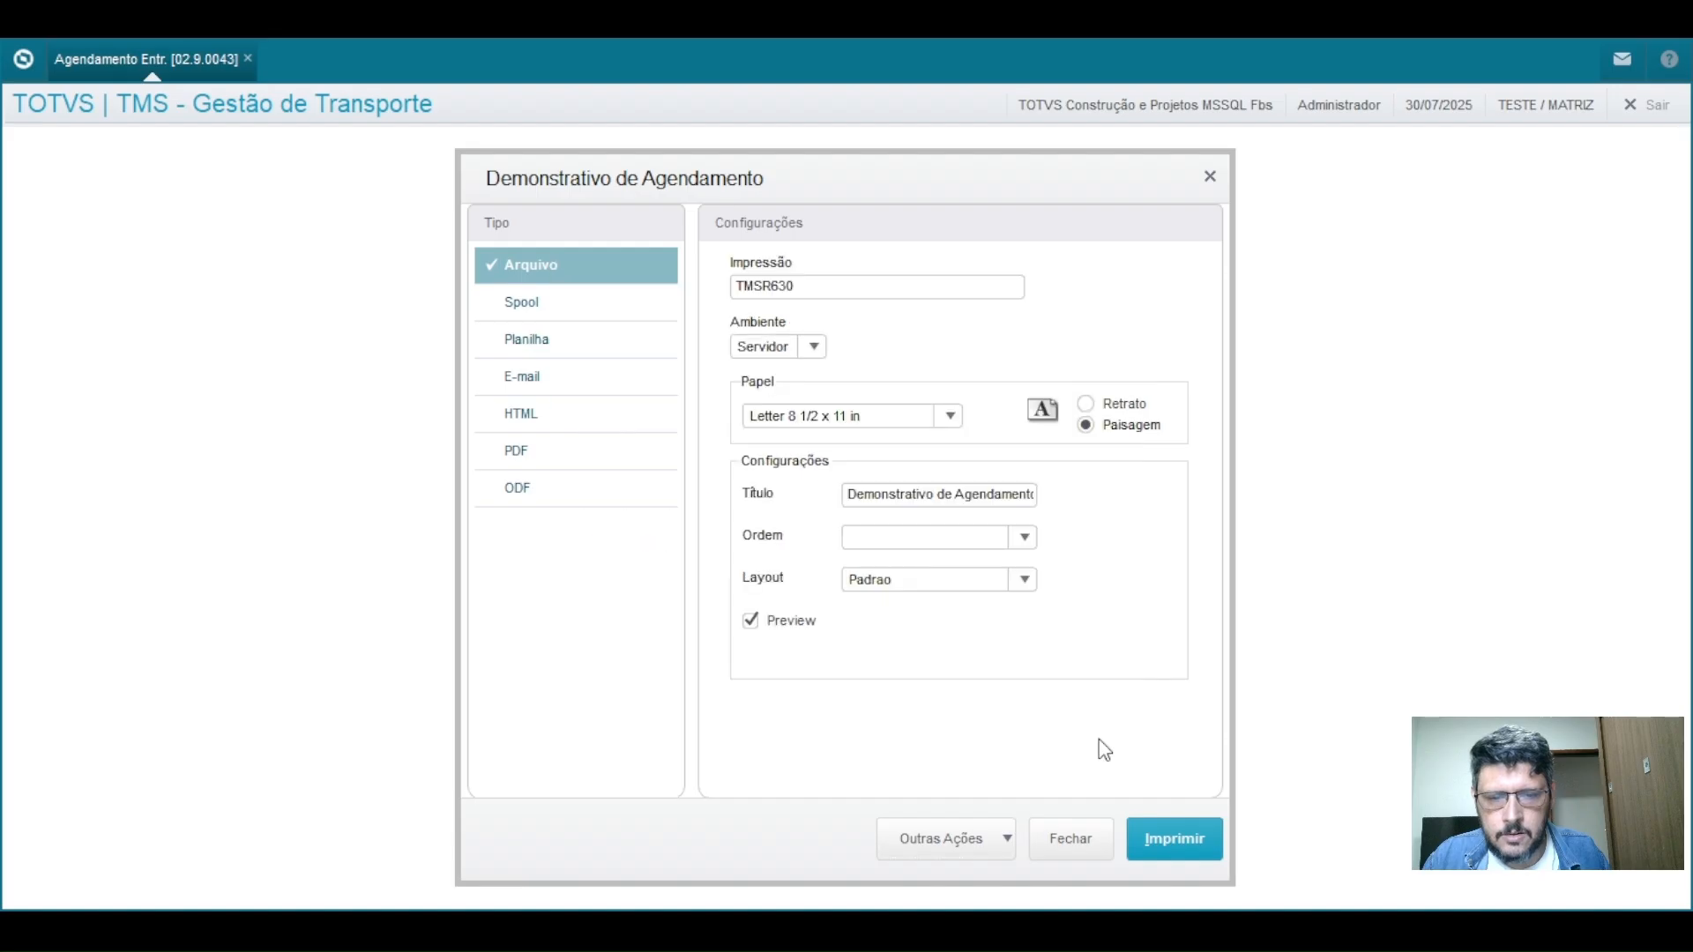
pyautogui.click(1177, 848)
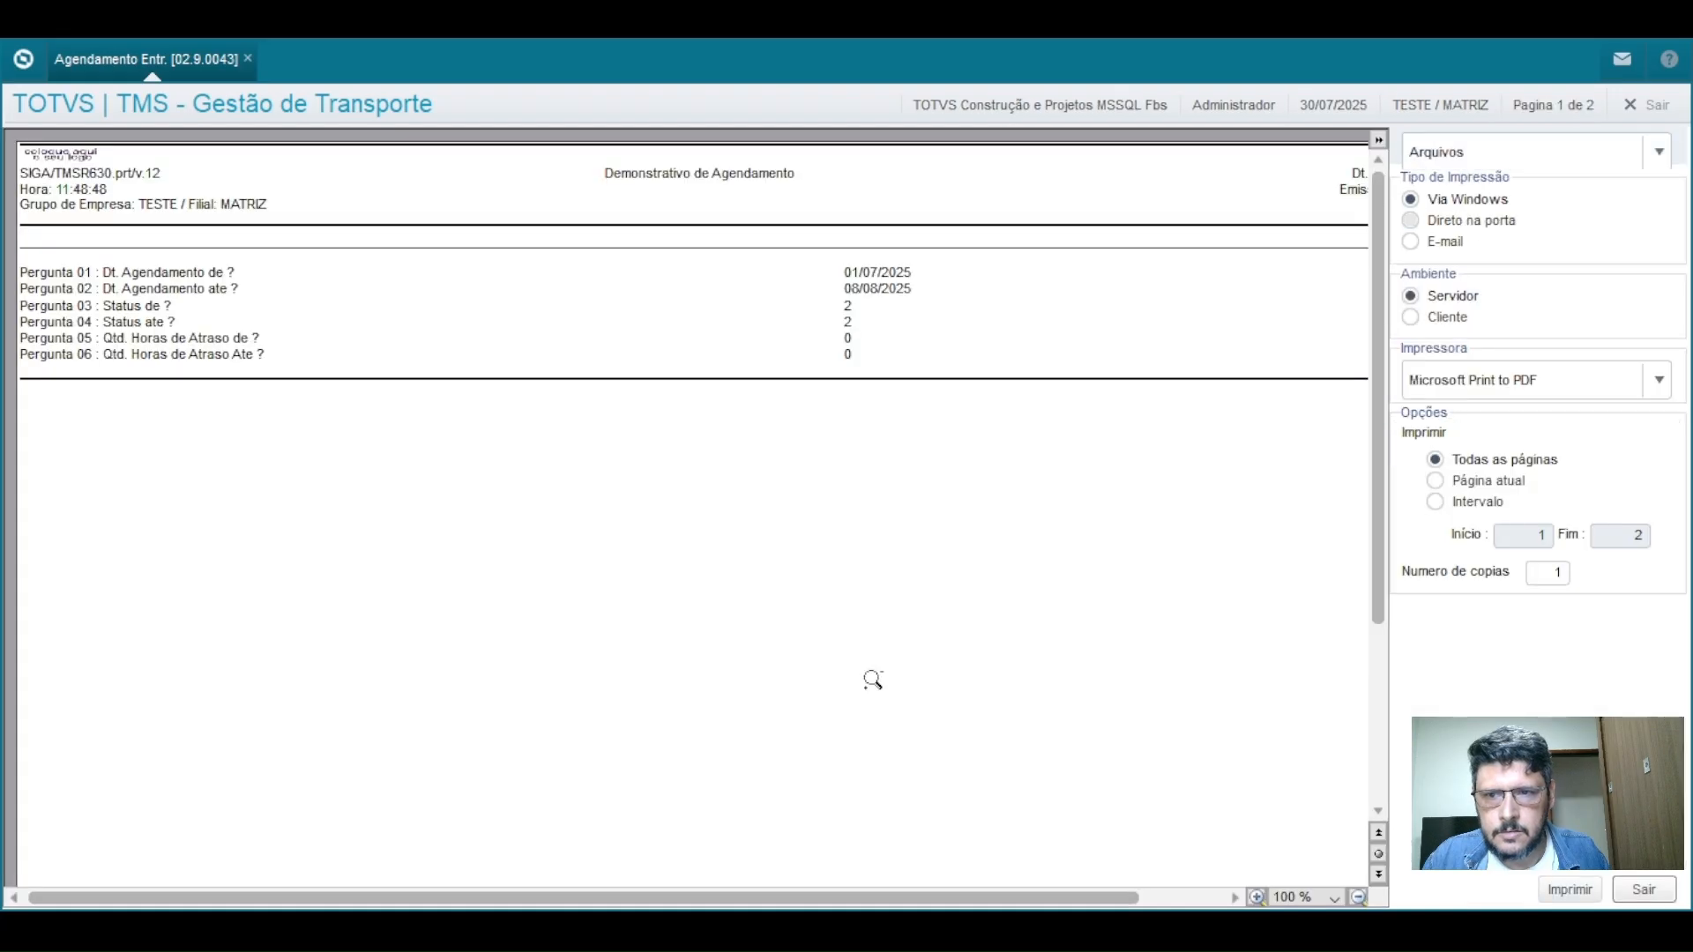
# Step: Examine the second page of the scheduling report across its full width, including document, recipient, status and delay columns
pyautogui.click(1378, 874)
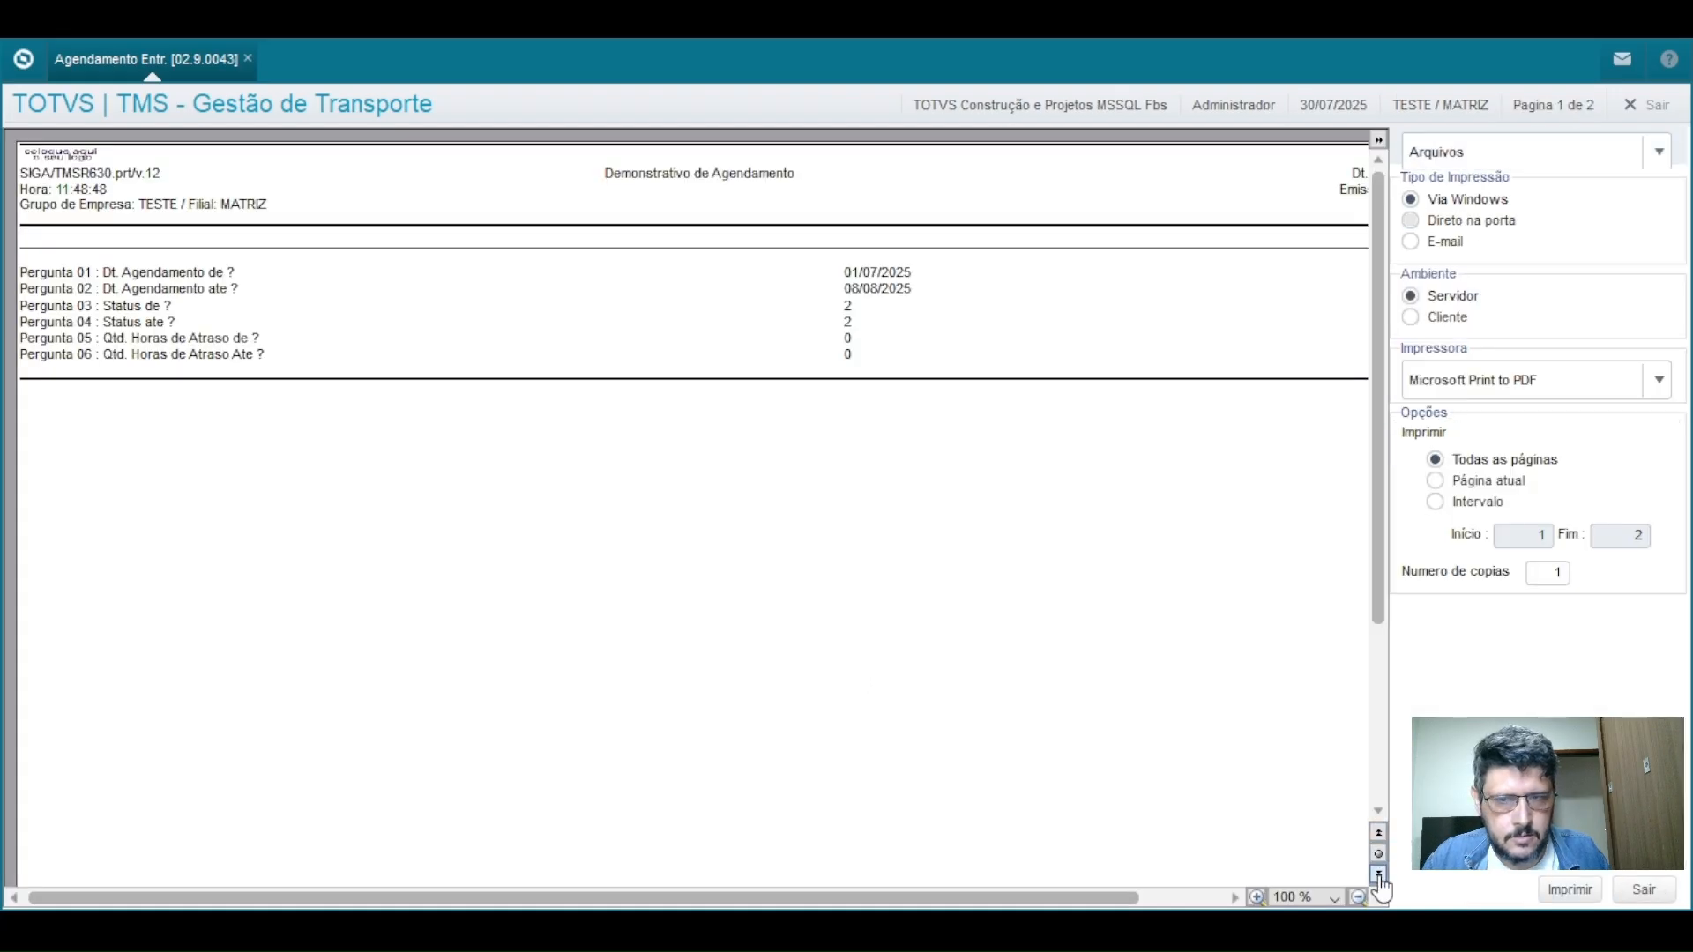
pyautogui.click(477, 484)
pyautogui.click(438, 502)
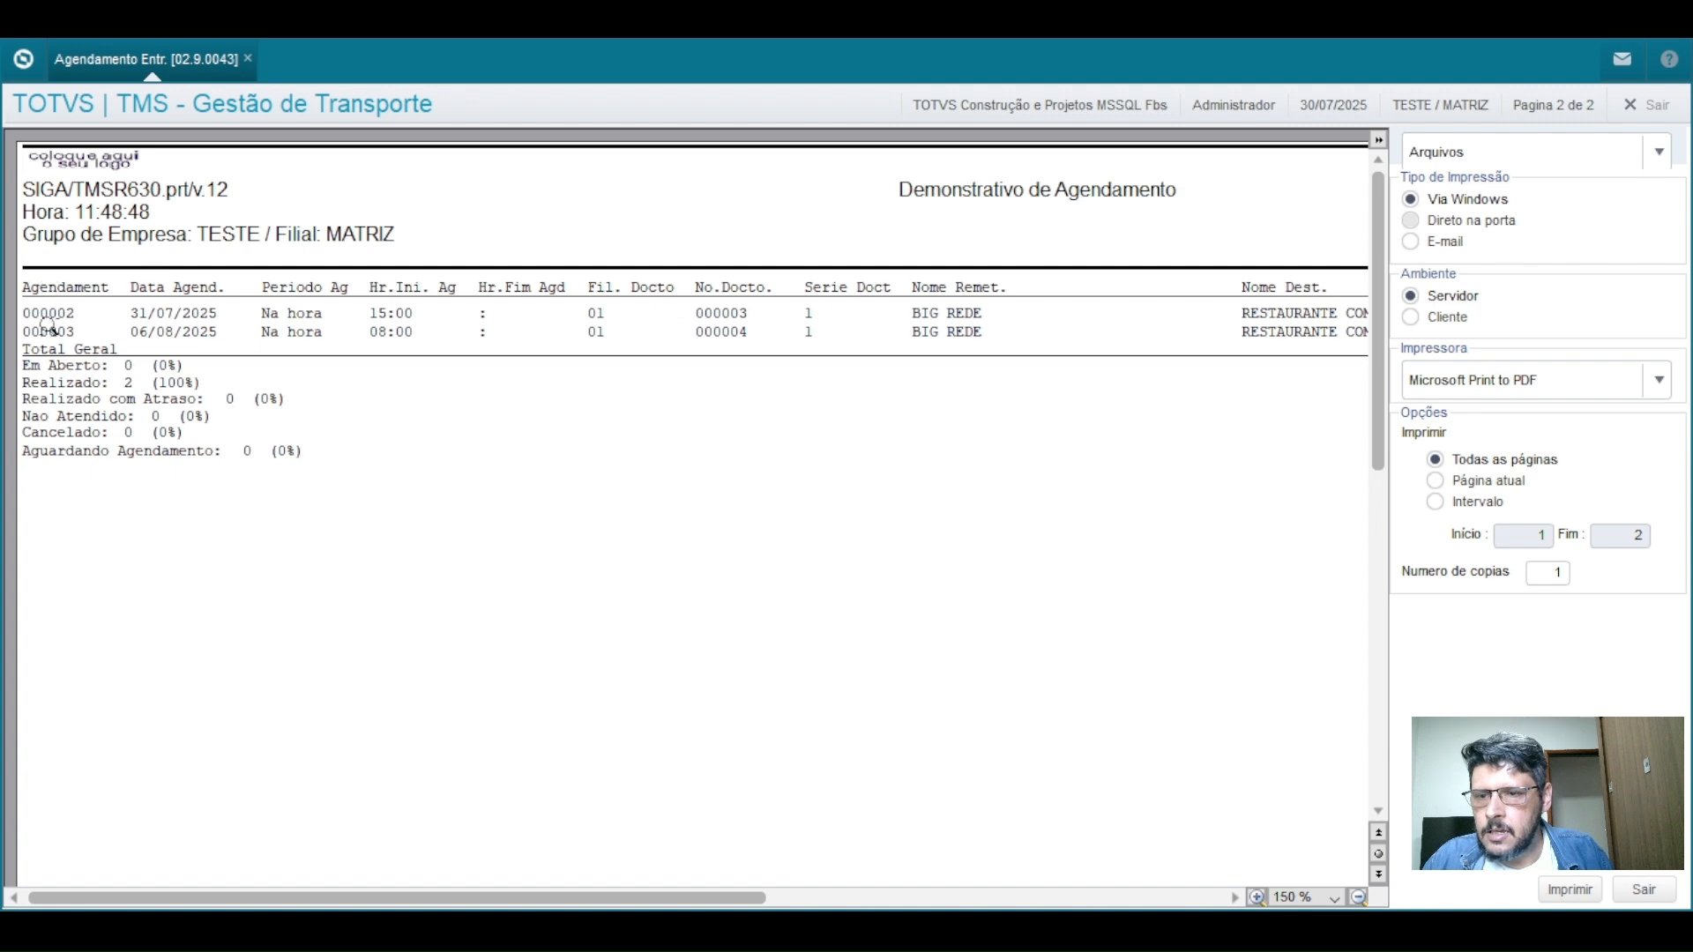
pyautogui.click(131, 332)
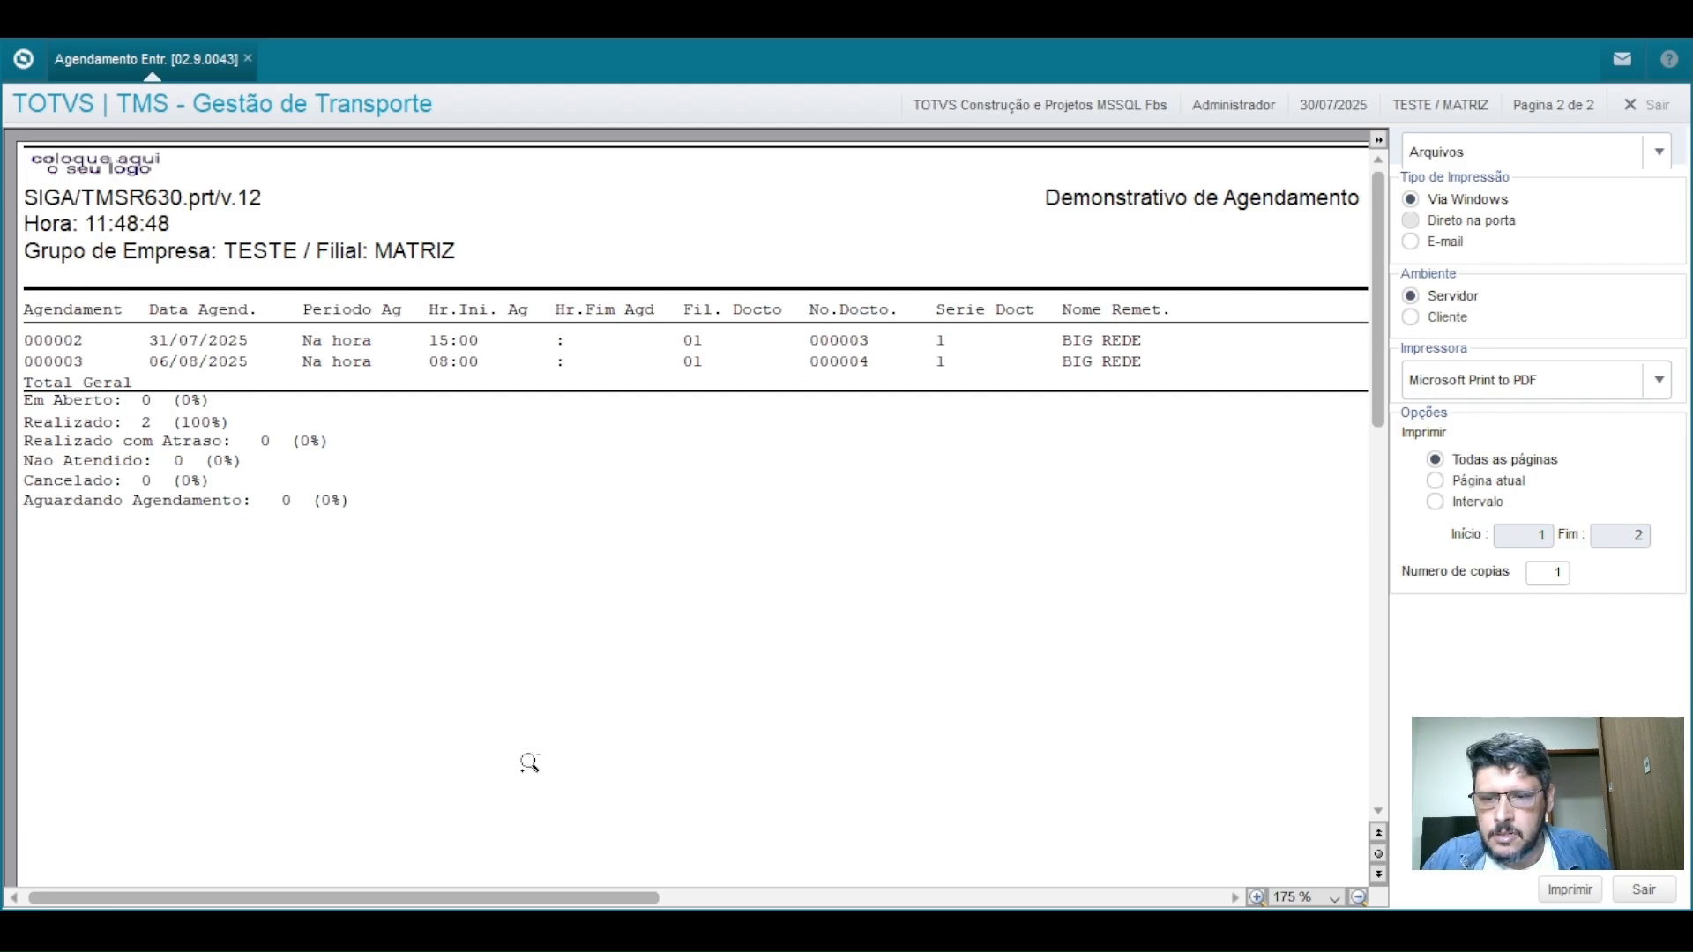
pyautogui.moveTo(464, 897); pyautogui.dragTo(1097, 908)
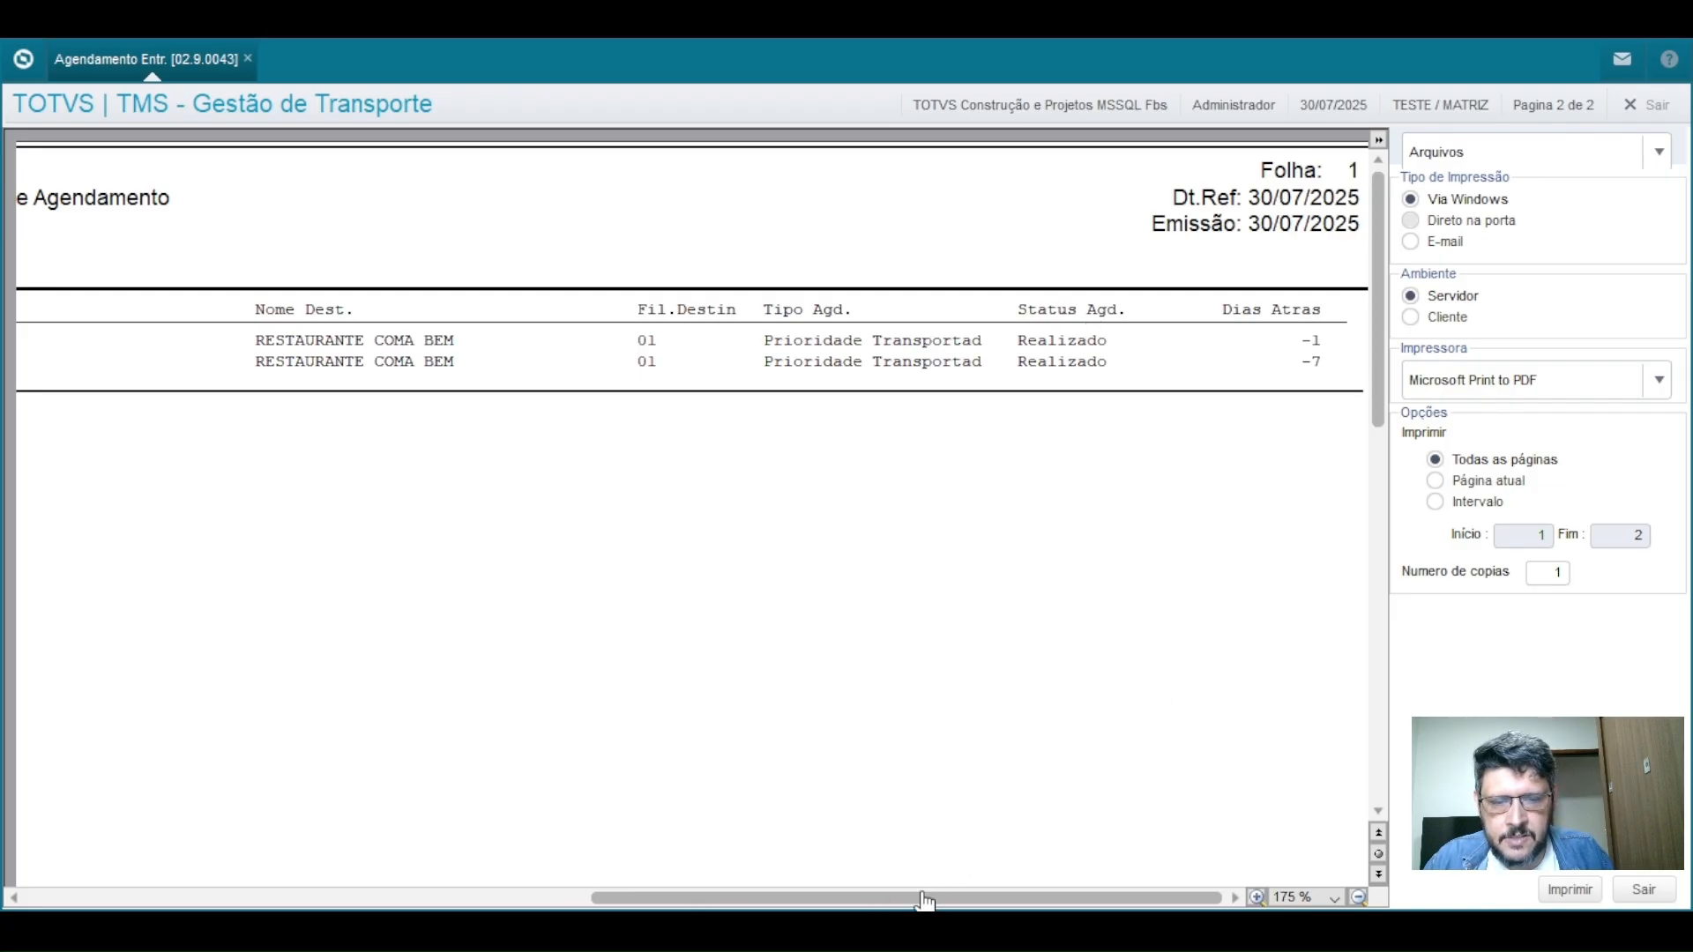
pyautogui.moveTo(931, 896); pyautogui.dragTo(217, 864)
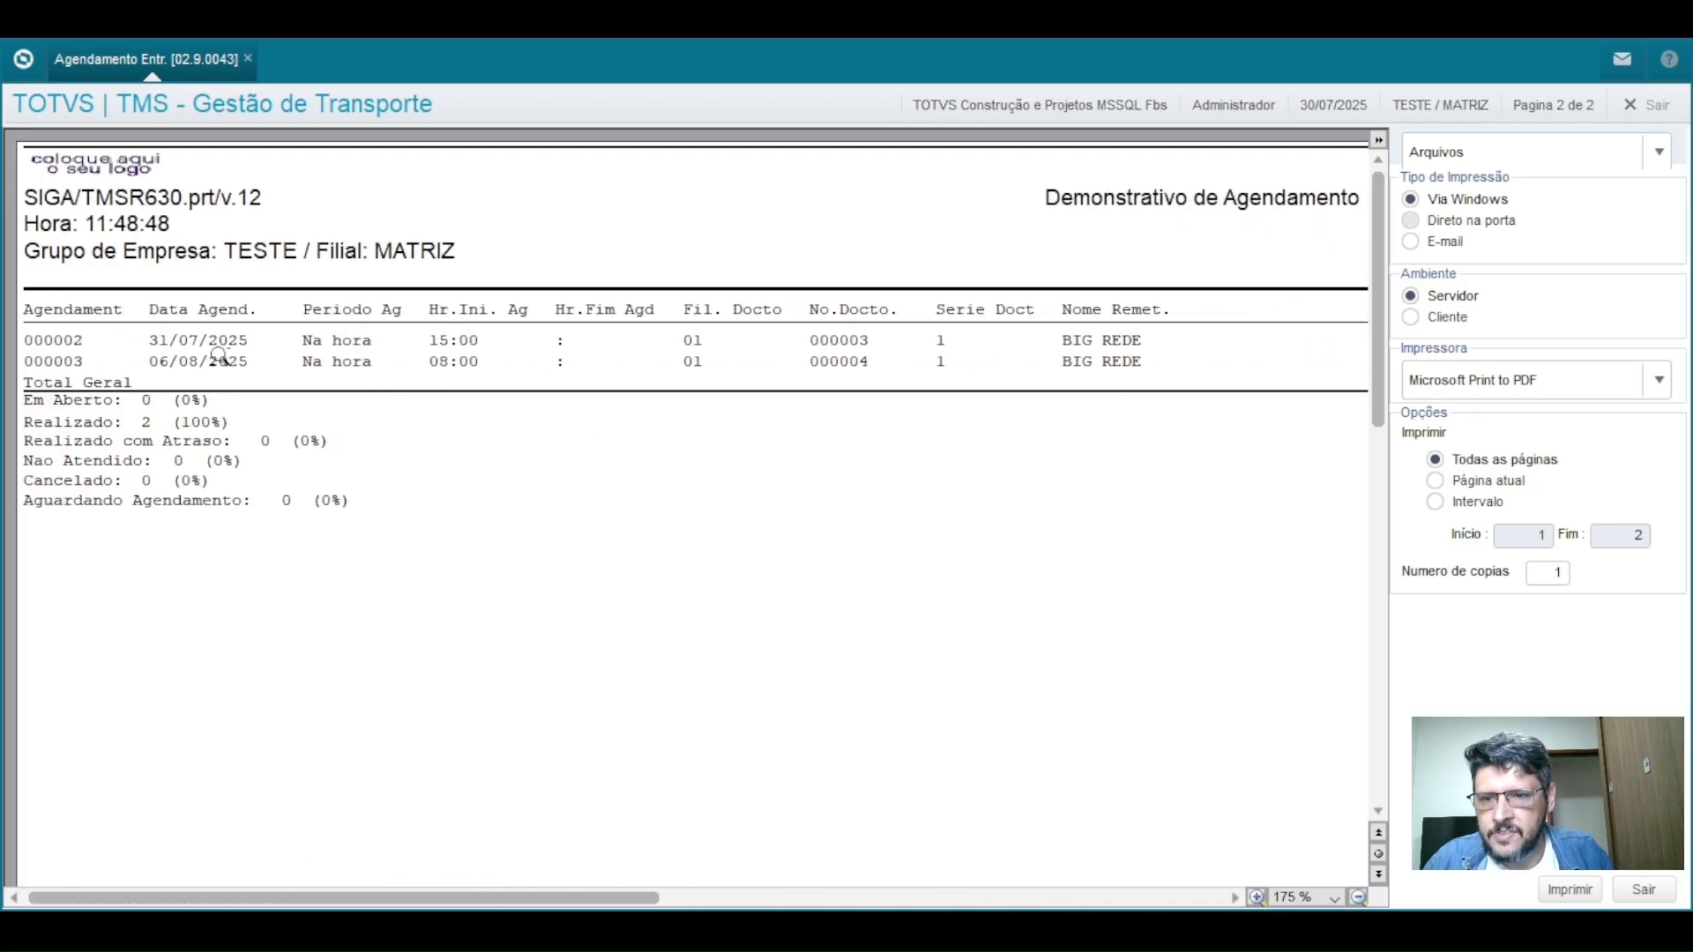